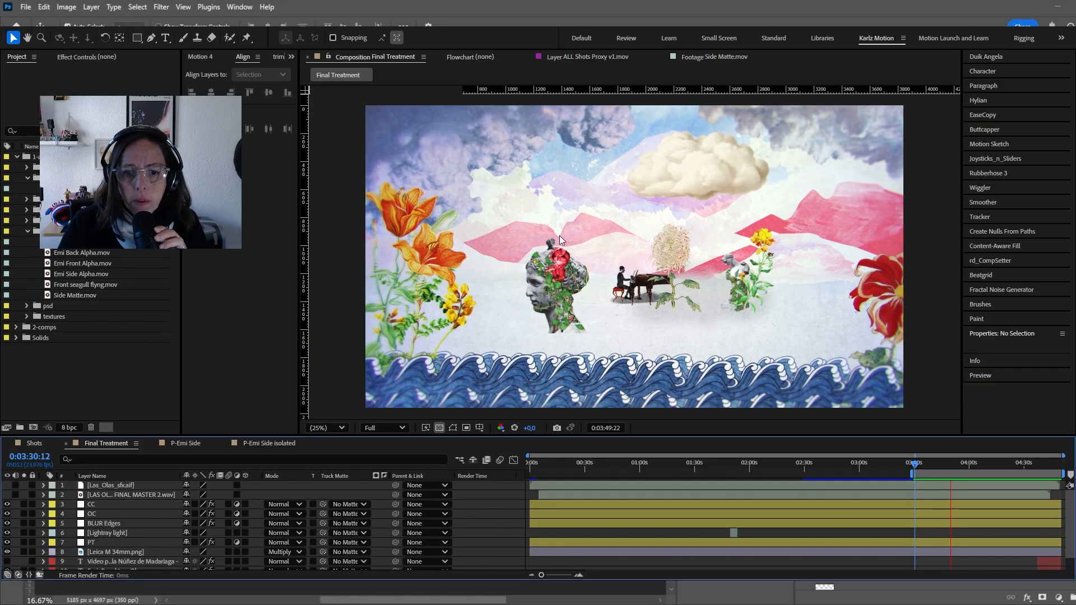
- Stop the Final Treatment preview and scrub through the collage animation between about 3:33 and 3:41
{"action": "key", "text": "space"}
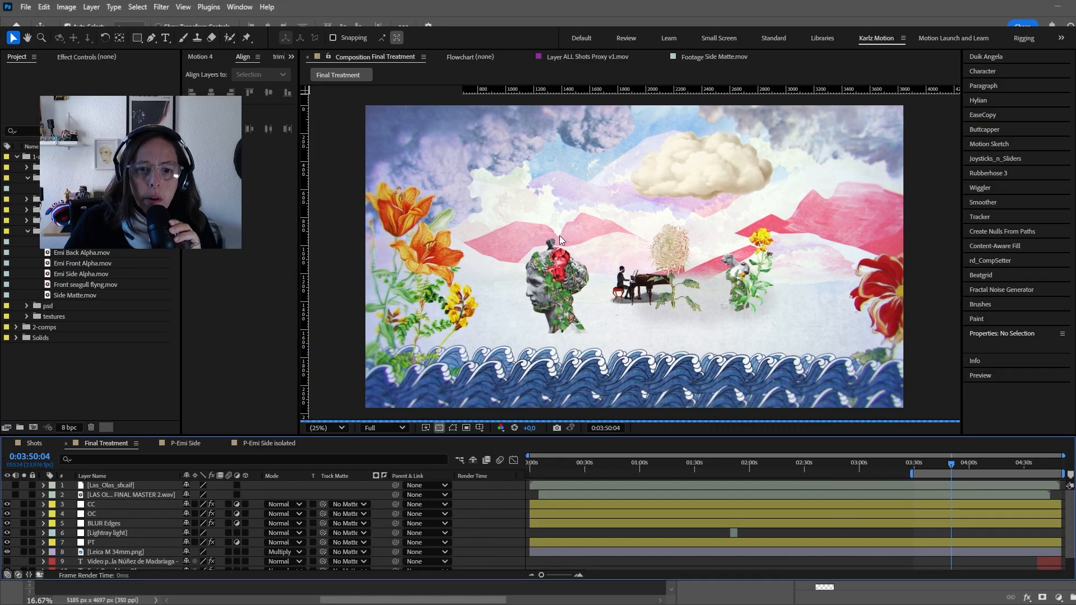
{"action": "left_click", "coordinate": [920, 463]}
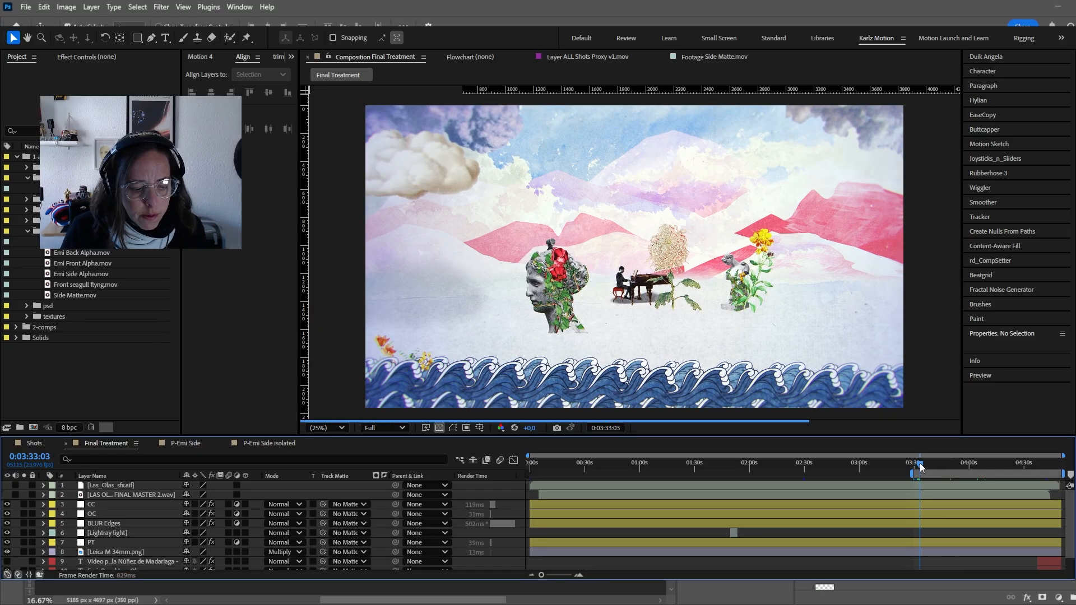
{"action": "left_click_drag", "start_coordinate": [921, 455], "coordinate": [936, 455]}
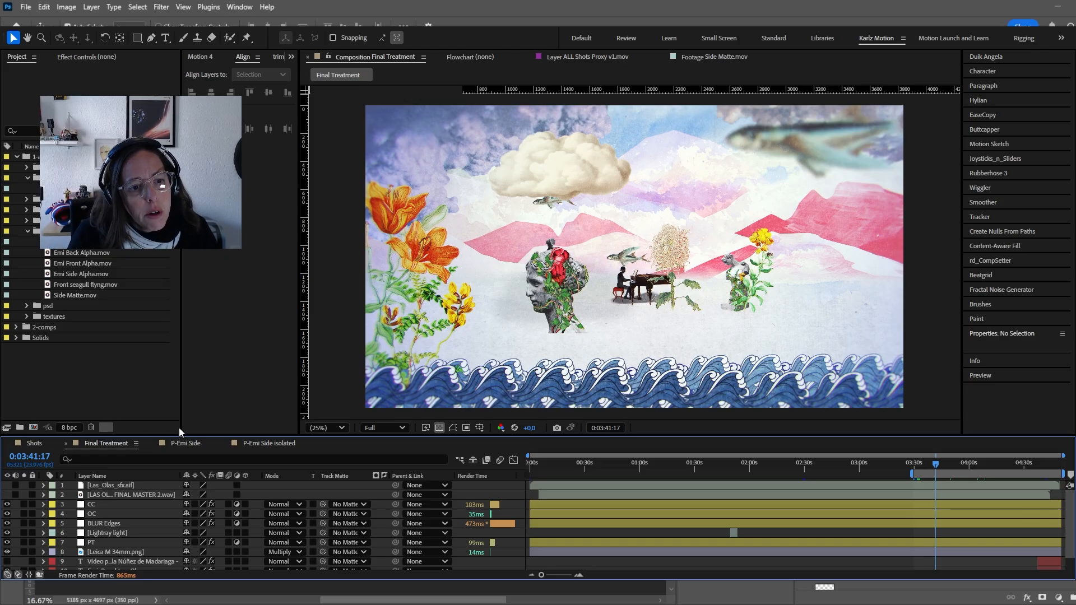
- Open the P-Emi Side isolated composition and preview the original side-view footage near its start
{"action": "left_click", "coordinate": [262, 444]}
{"action": "left_click_drag", "start_coordinate": [544, 466], "coordinate": [526, 467]}
{"action": "key", "text": "space"}
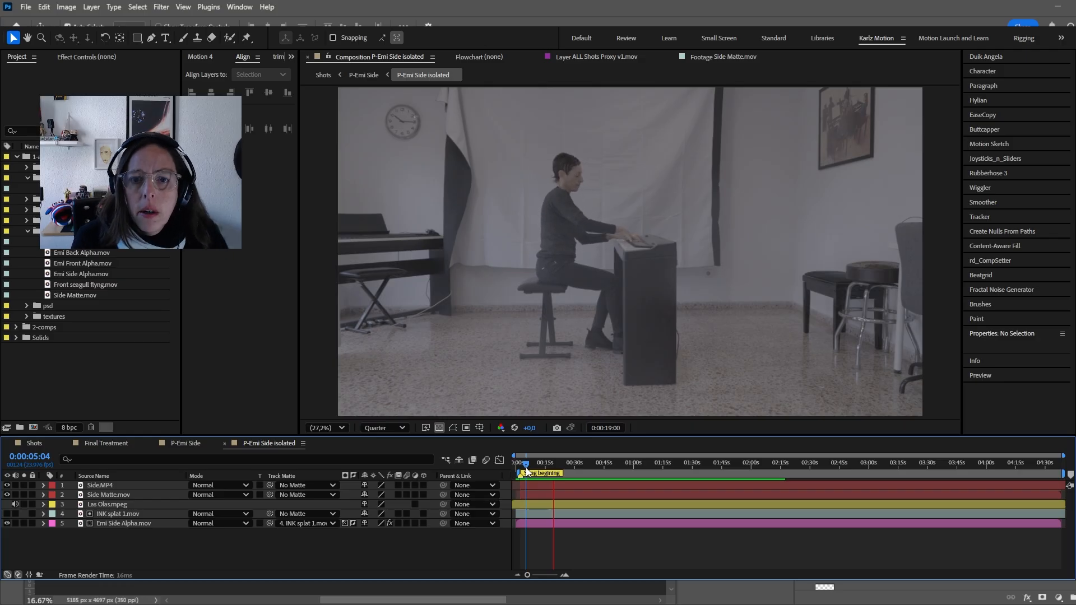
{"action": "key", "text": "space"}
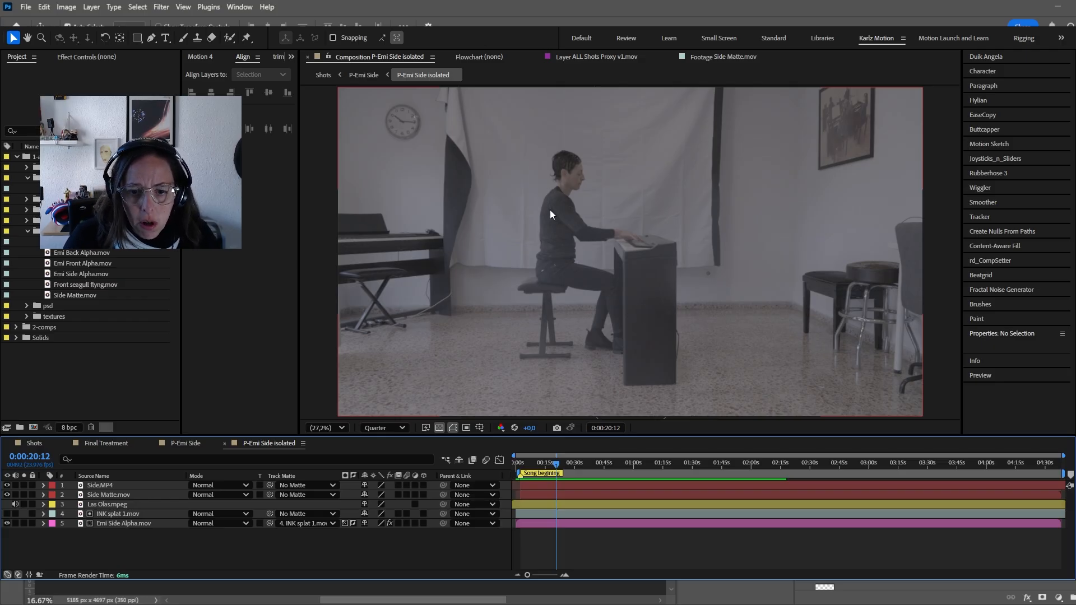
- Mark the pianist and the keyboard stand in the Side.MP4 layer with Roto Brush strokes, and return to the composition view
{"action": "left_click", "coordinate": [126, 485]}
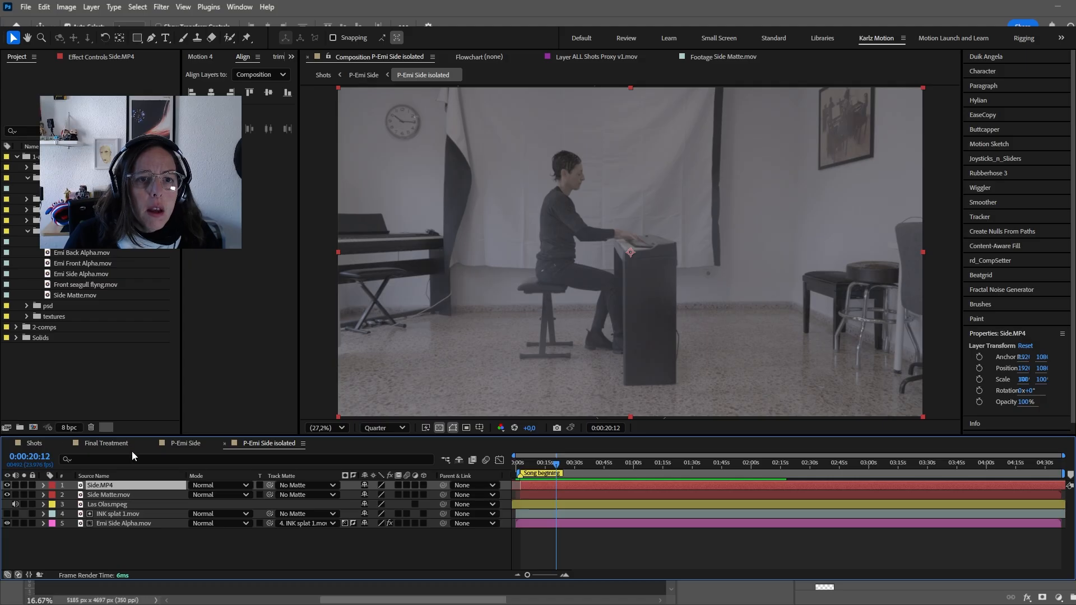
{"action": "double_click", "coordinate": [105, 485]}
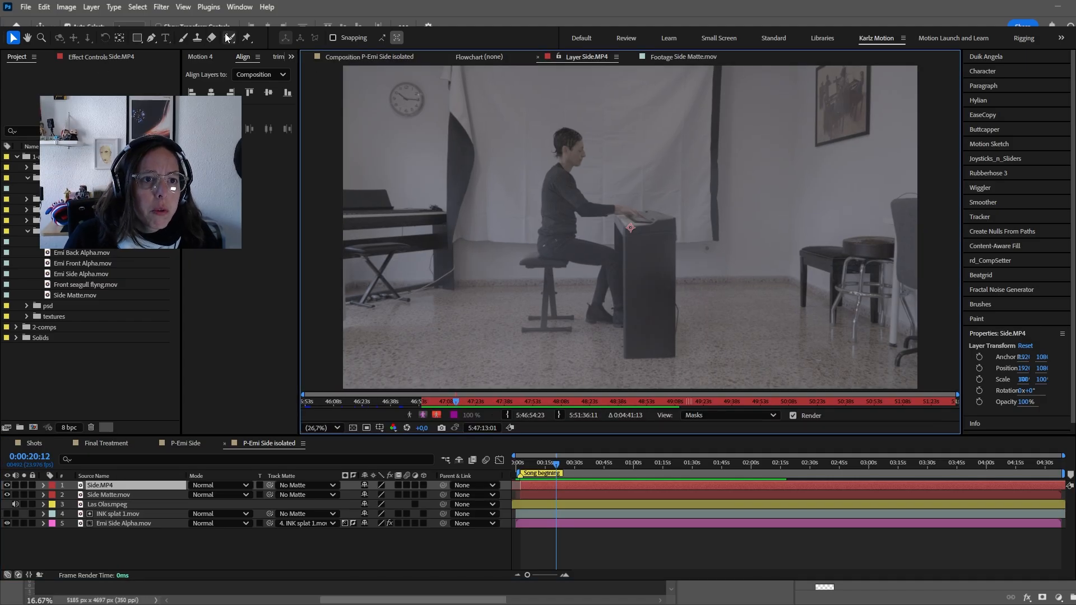
{"action": "left_click", "coordinate": [230, 37]}
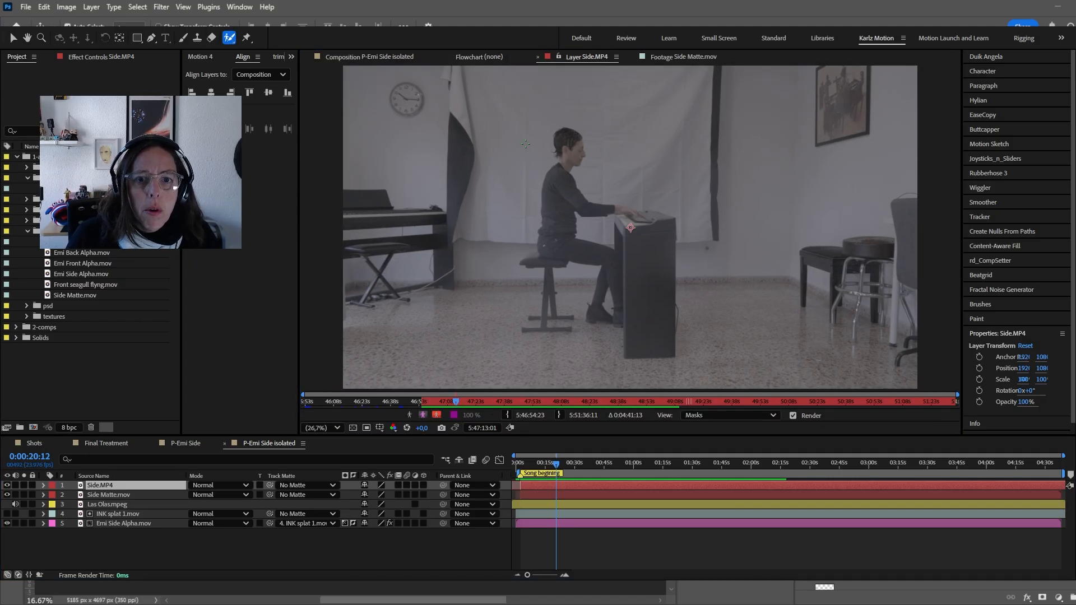
{"action": "left_click_drag", "start_coordinate": [560, 142], "coordinate": [551, 195]}
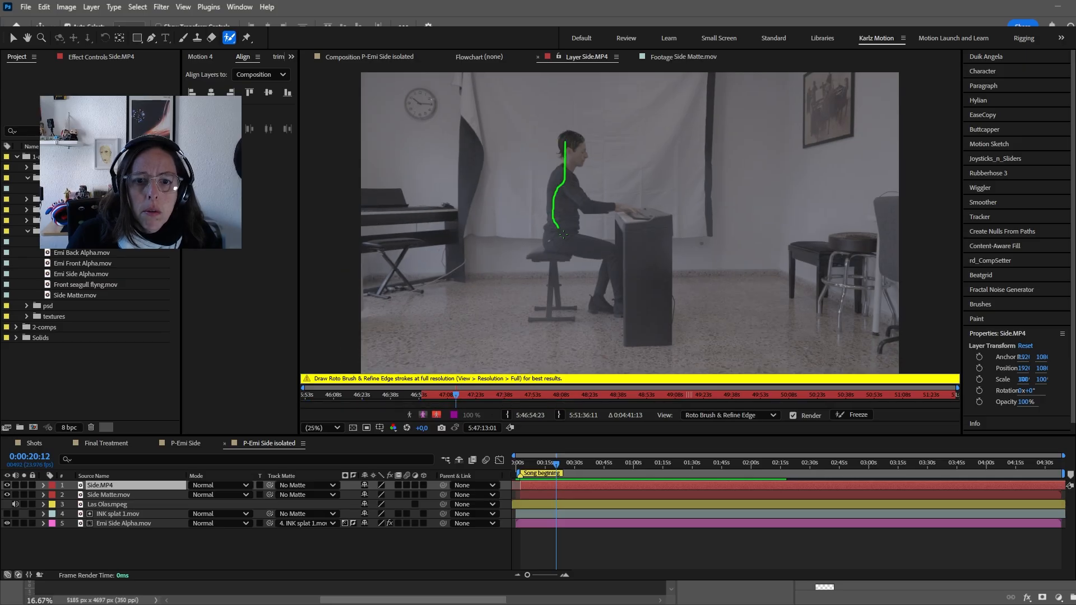
{"action": "left_click_drag", "start_coordinate": [616, 261], "coordinate": [638, 277]}
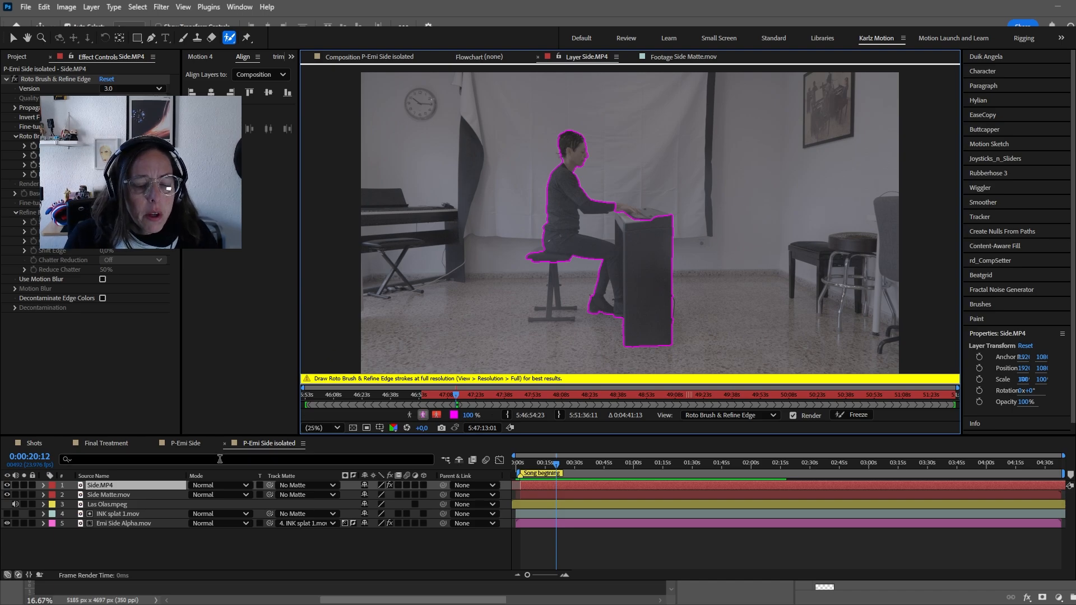
{"action": "left_click", "coordinate": [262, 445]}
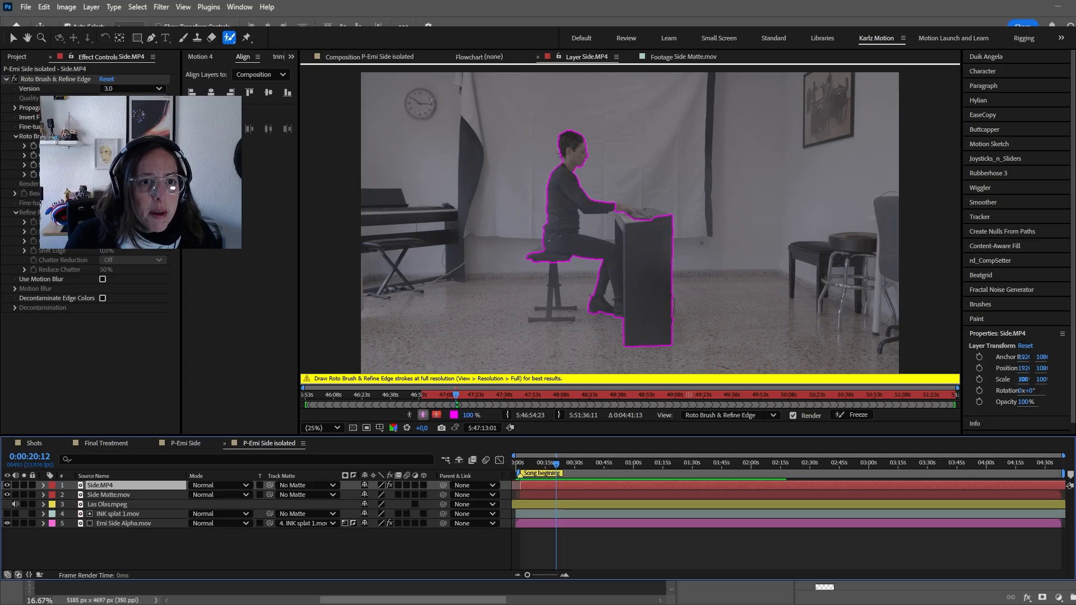
{"action": "left_click", "coordinate": [376, 57]}
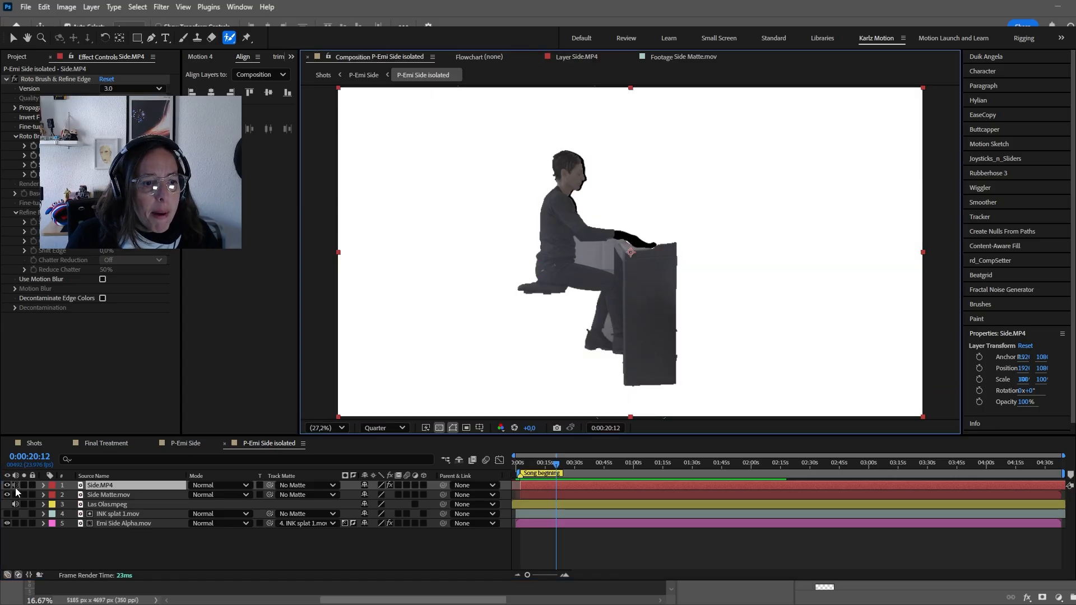
- Hide the Side.MP4 and Side Matte.mov layers, scrubbing through the black-and-white matte and the isolated pianist
{"action": "left_click", "coordinate": [7, 486]}
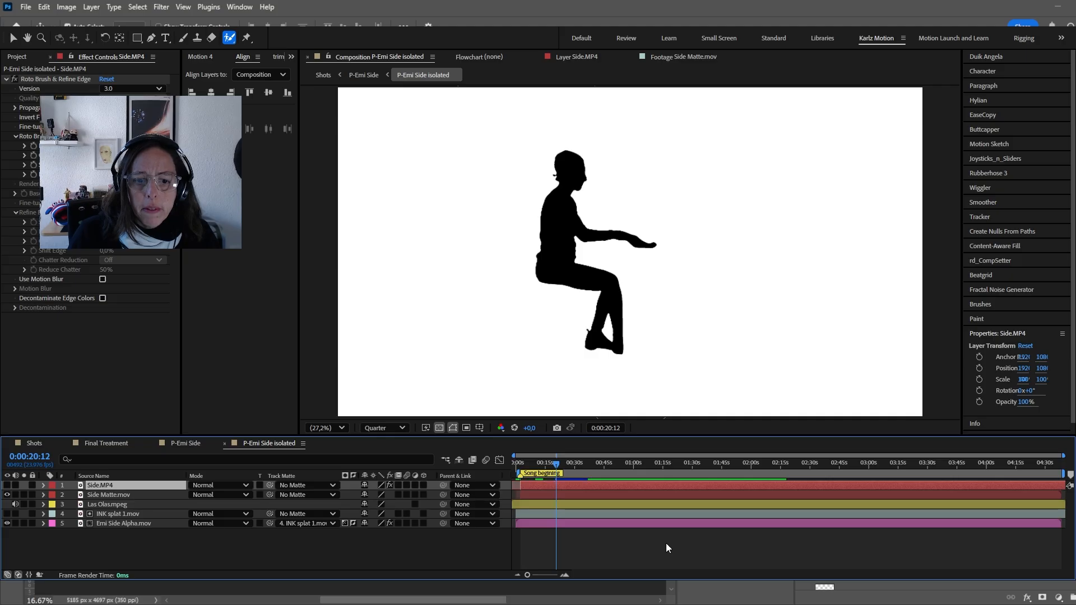
{"action": "left_click_drag", "start_coordinate": [525, 465], "coordinate": [623, 476]}
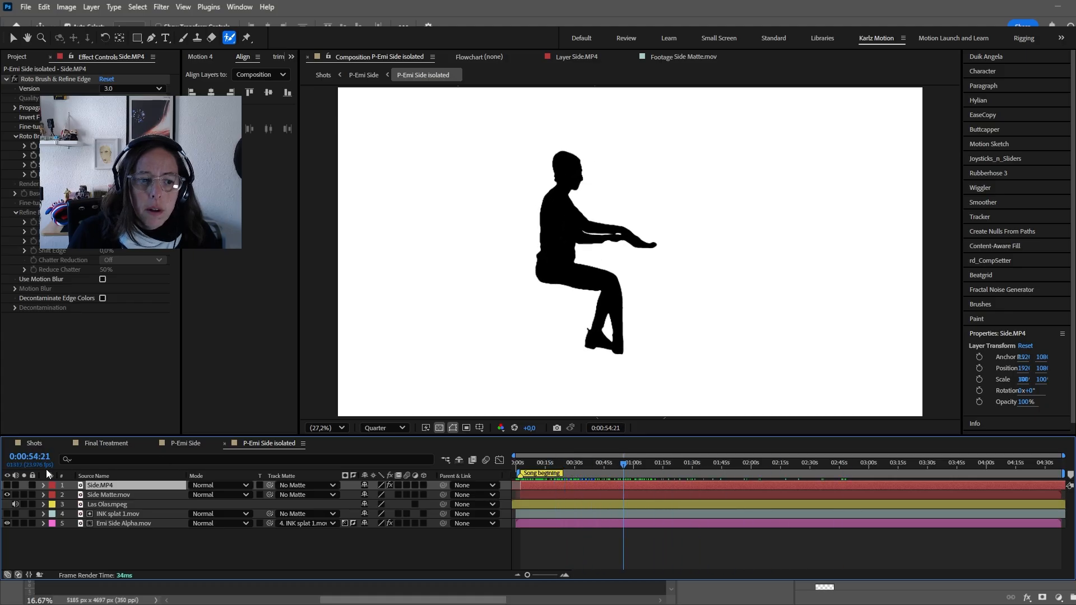
{"action": "left_click", "coordinate": [7, 495]}
{"action": "left_click", "coordinate": [553, 542]}
{"action": "left_click_drag", "start_coordinate": [526, 468], "coordinate": [621, 472]}
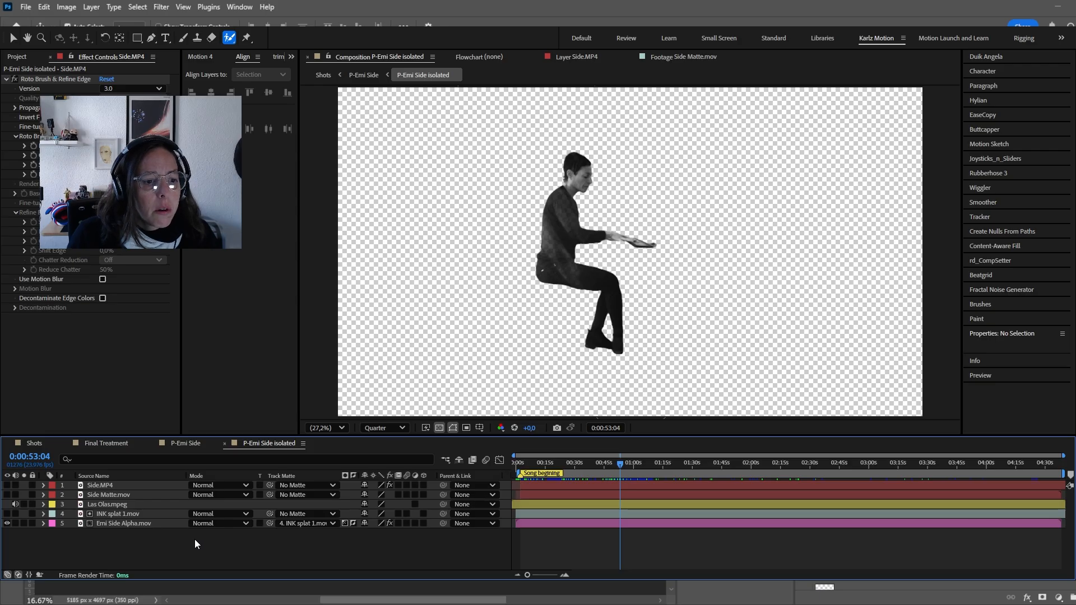
{"action": "mouse_move", "coordinate": [525, 471]}
{"action": "left_mouse_down"}
{"action": "mouse_move", "coordinate": [569, 472]}
{"action": "mouse_move", "coordinate": [542, 472]}
{"action": "left_mouse_up"}
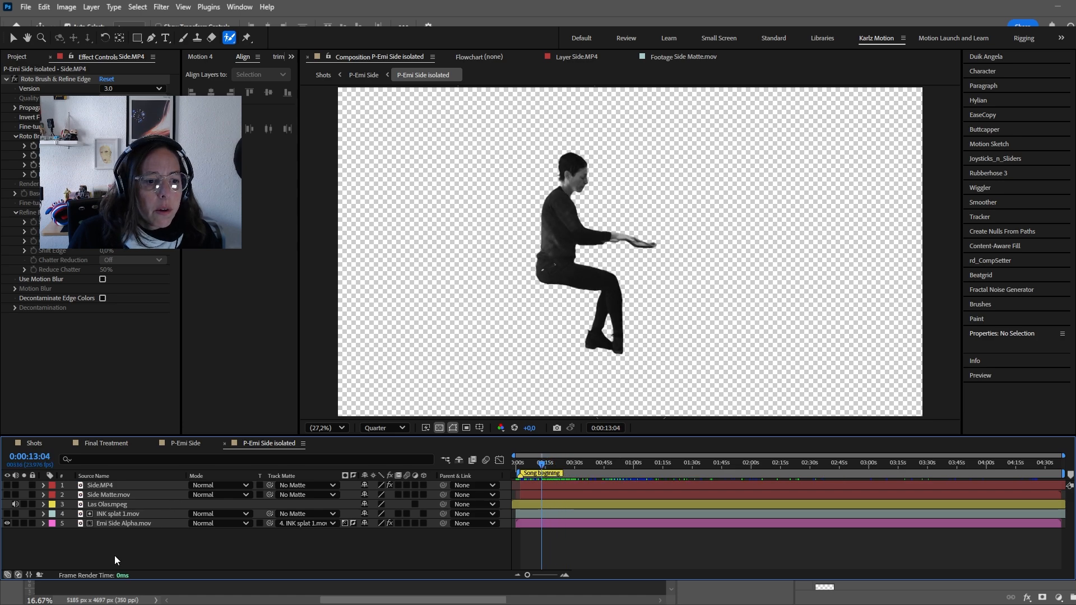
- Show the INK splat 1.mov layer temporarily, preview its ink spread from near the start, and hide it again
{"action": "left_click", "coordinate": [127, 514]}
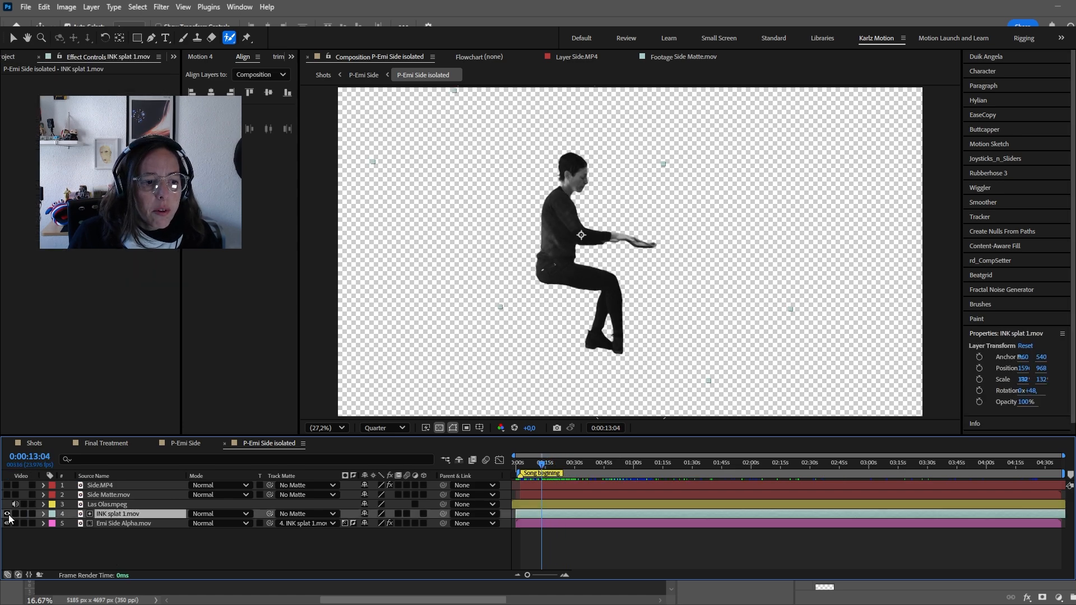
{"action": "left_click", "coordinate": [7, 514]}
{"action": "left_click_drag", "start_coordinate": [533, 466], "coordinate": [520, 467]}
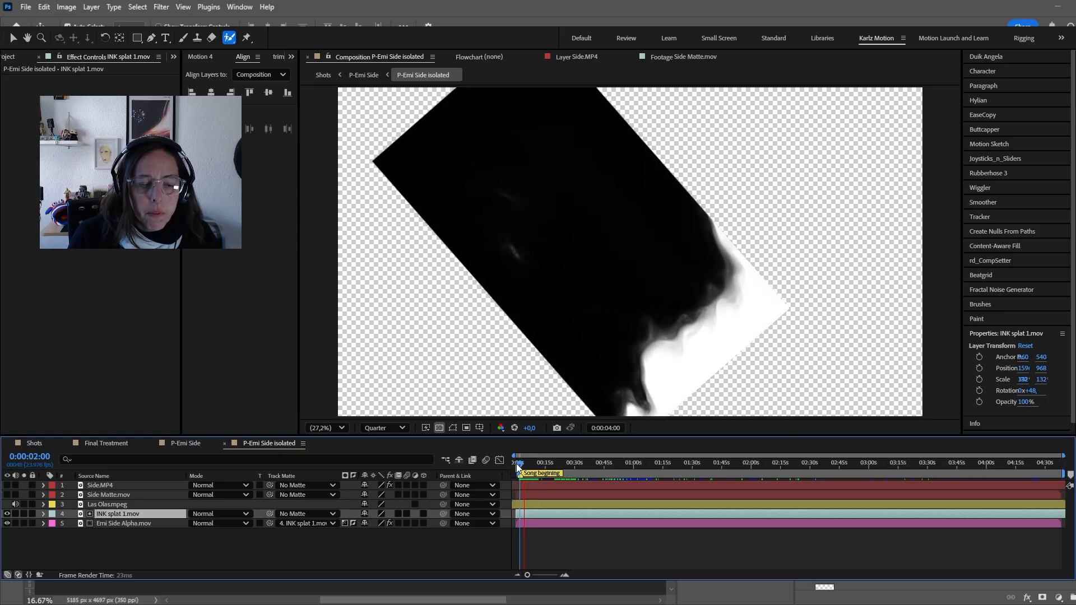
{"action": "key", "text": "space"}
{"action": "left_click", "coordinate": [7, 514]}
{"action": "key", "text": "space"}
{"action": "key", "text": "space"}
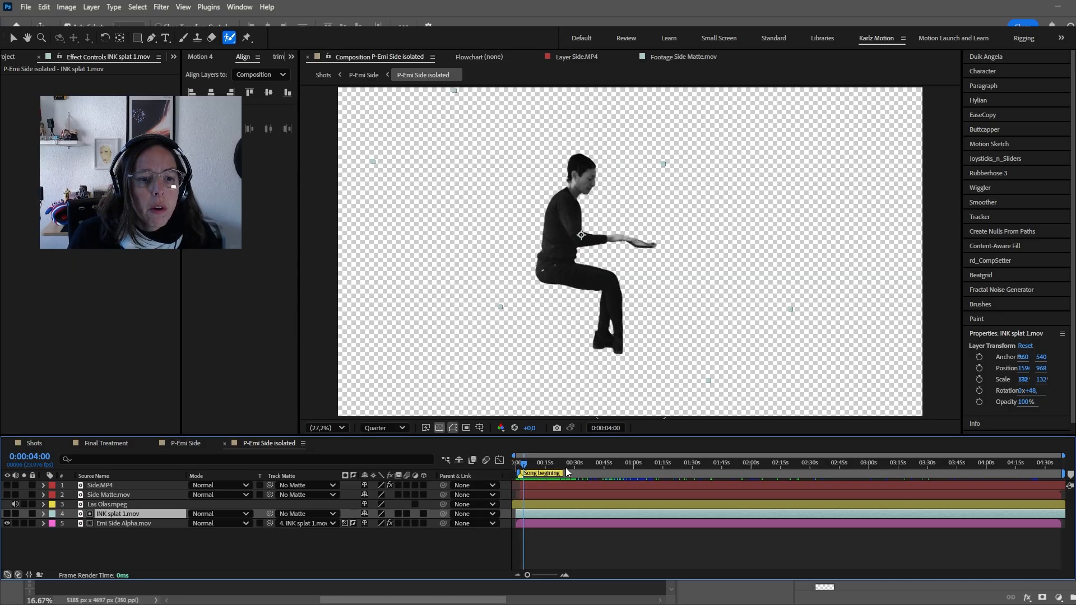
- Play the pianist's ink-matte reveal from the beginning of the composition
{"action": "left_click", "coordinate": [519, 472]}
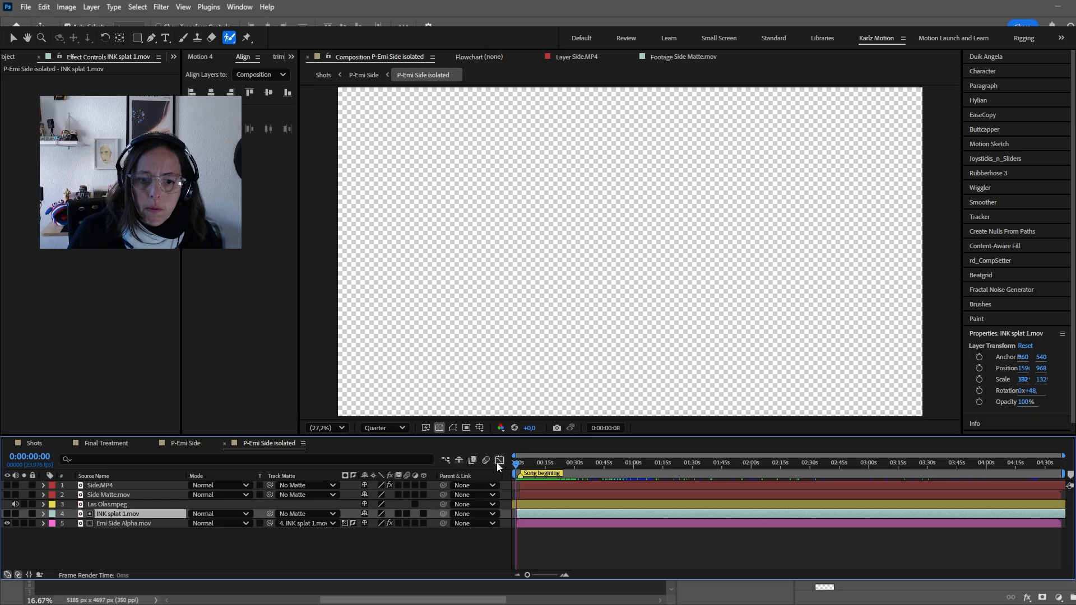
{"action": "key", "text": "space"}
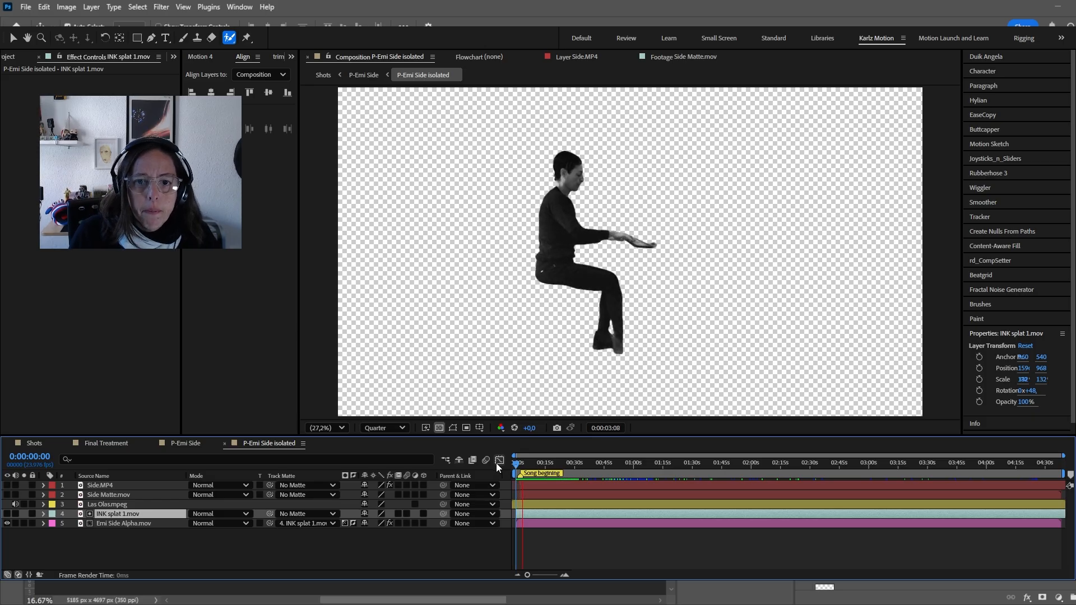
{"action": "key", "text": "space"}
- Open the P-Emi Side composition, enlarge its timeline, and examine the piano layers from Front Panel to Back Panel
{"action": "left_click", "coordinate": [185, 444]}
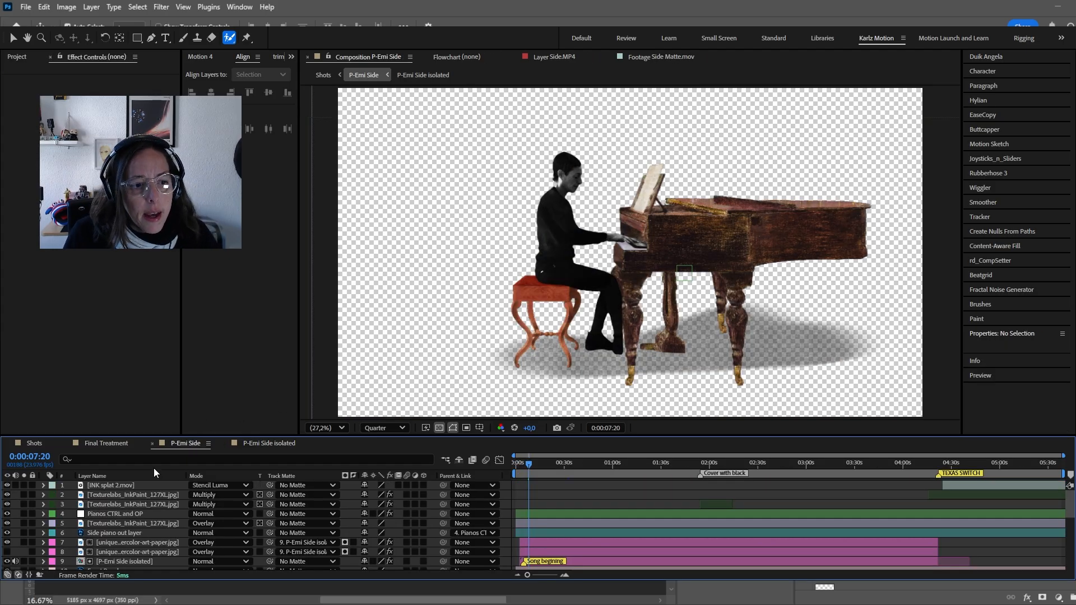
{"action": "left_click_drag", "start_coordinate": [167, 435], "coordinate": [170, 422]}
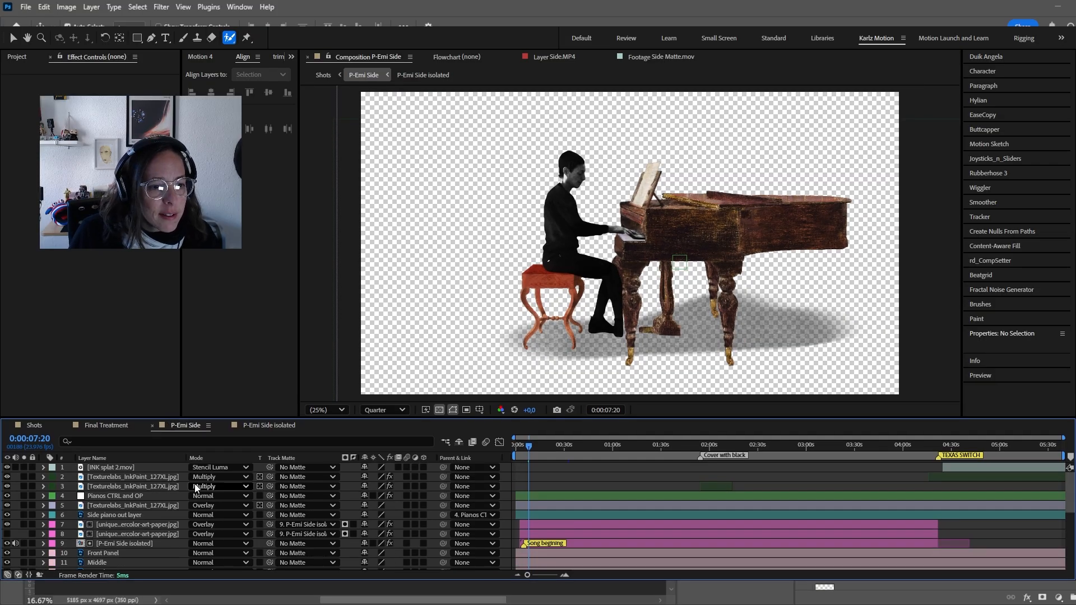
{"action": "scroll", "coordinate": [195, 490], "scroll_direction": "down", "scroll_amount": 1}
{"action": "left_click", "coordinate": [117, 529]}
{"action": "scroll", "coordinate": [112, 532], "scroll_direction": "down", "scroll_amount": 1}
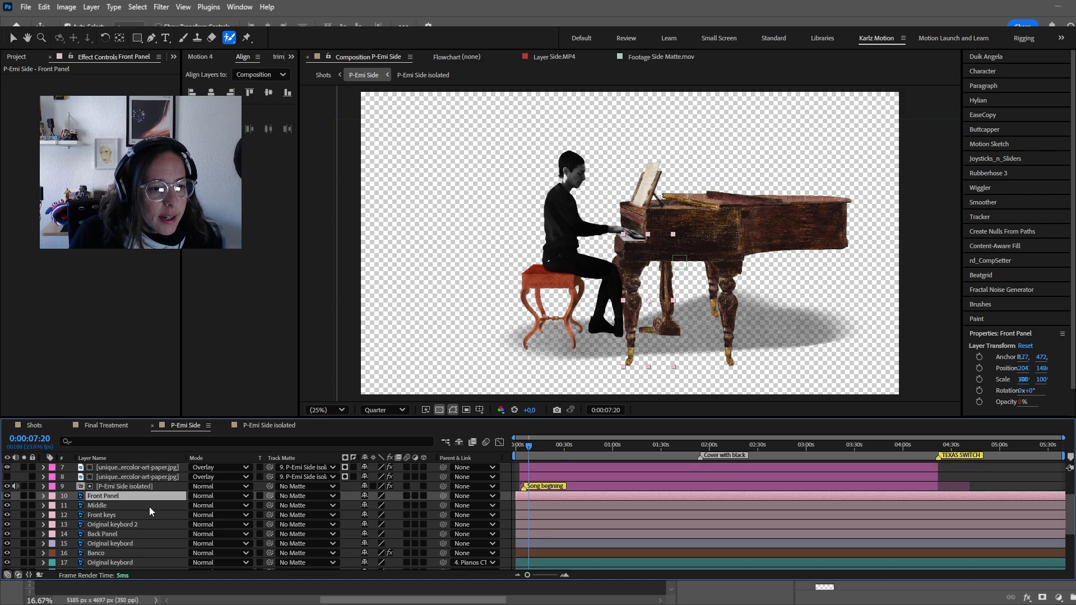
{"action": "left_click", "coordinate": [97, 535], "text": "shift"}
{"action": "left_click", "coordinate": [9, 498]}
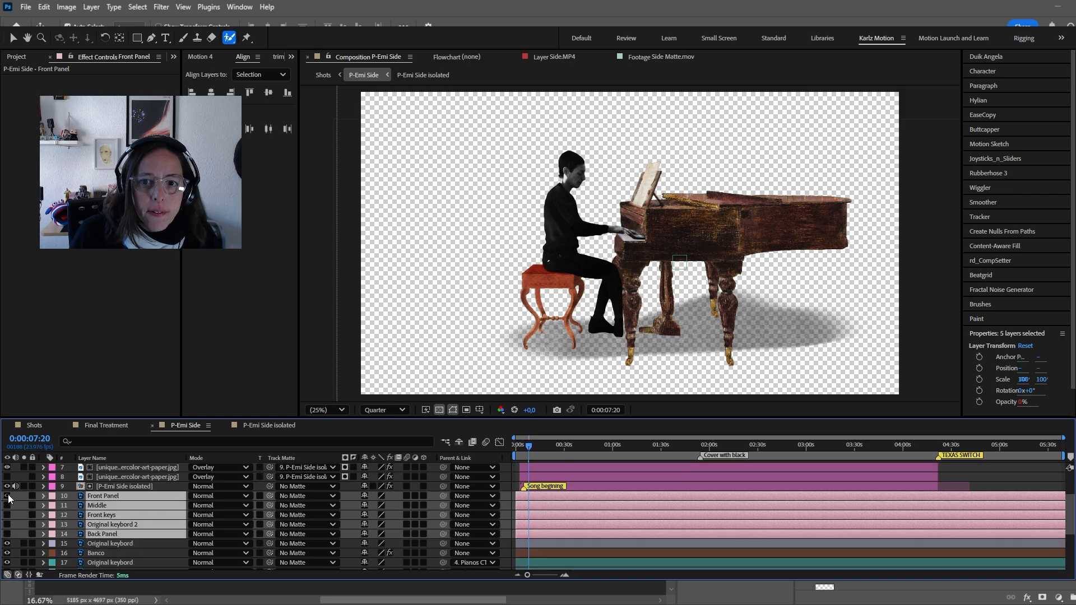
{"action": "left_click", "coordinate": [688, 210]}
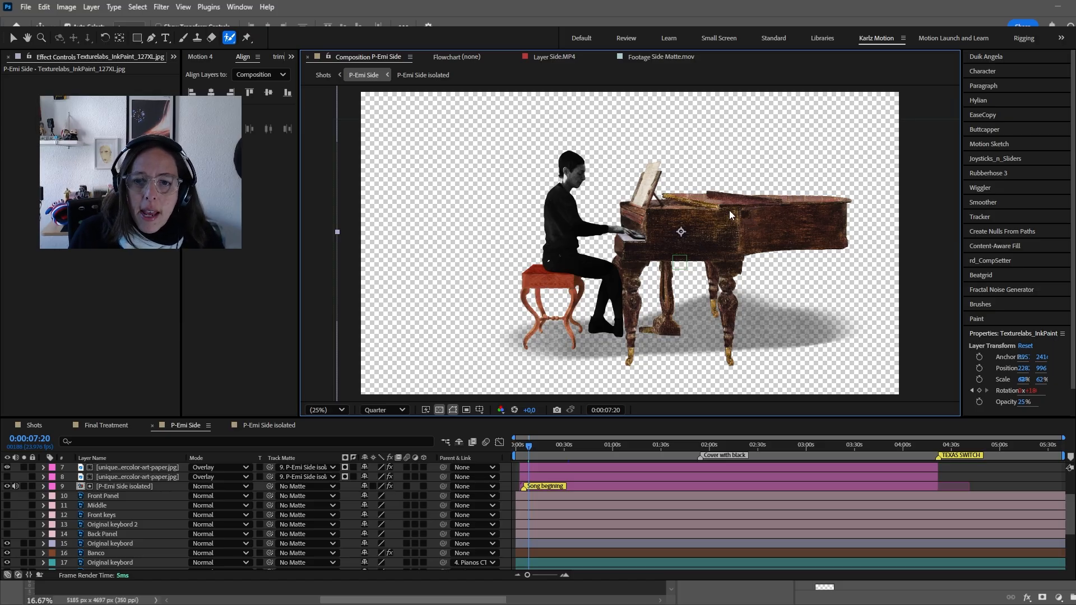
- Toggle the visibility of the Banco layer to check the stool, leaving it shown
{"action": "scroll", "coordinate": [169, 507], "scroll_direction": "down", "scroll_amount": 1}
{"action": "left_click", "coordinate": [107, 524]}
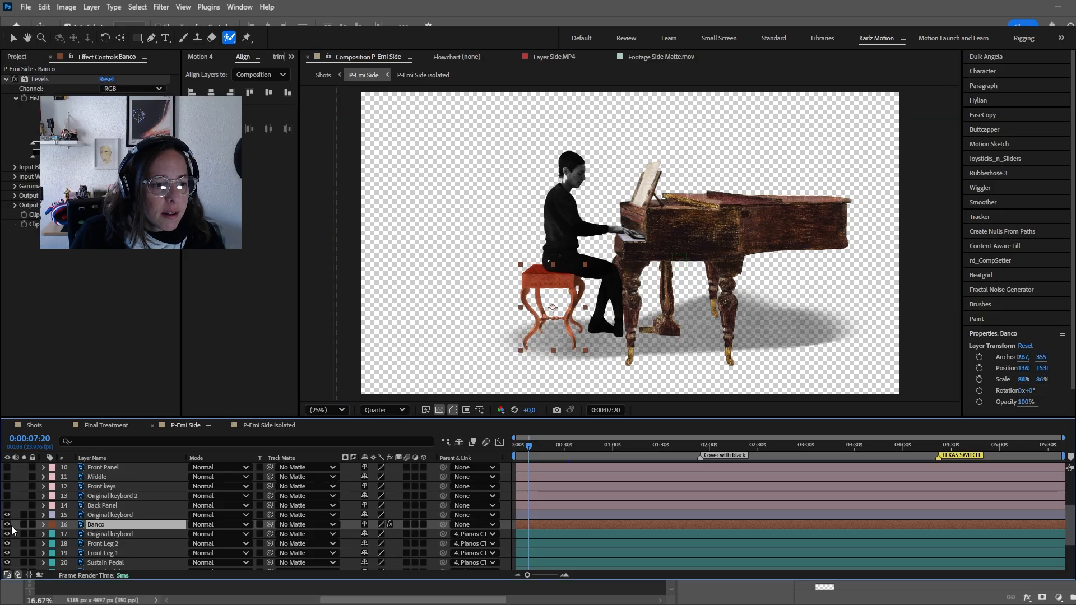
{"action": "left_click", "coordinate": [7, 524]}
{"action": "left_click", "coordinate": [8, 524]}
{"action": "left_click", "coordinate": [8, 524]}
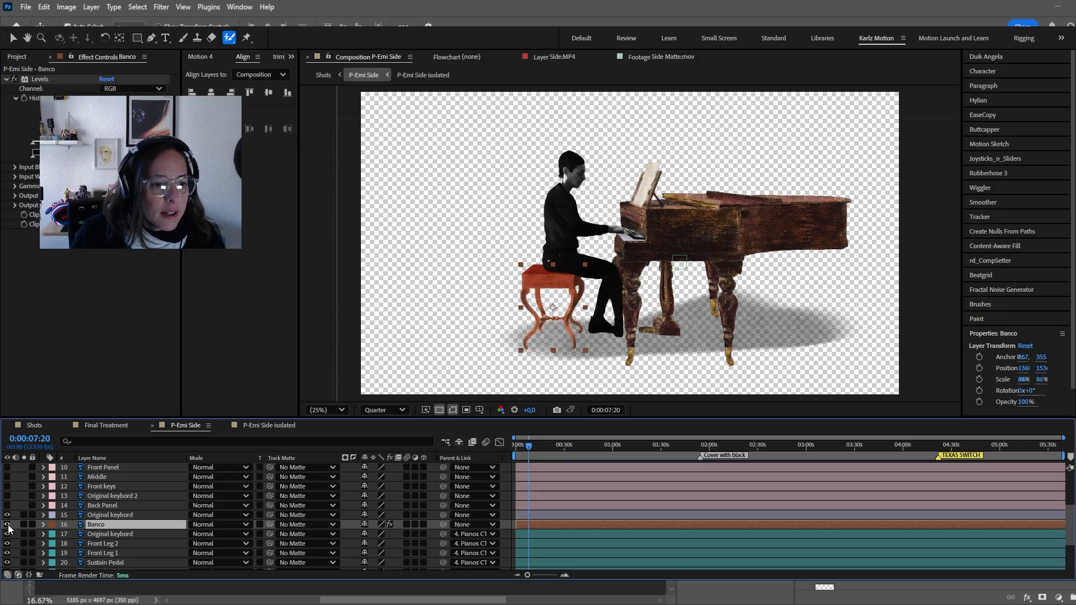
- Toggle the Side piano out layer and the watercolor paper layer below it off and on to check what each adds
{"action": "scroll", "coordinate": [100, 522], "scroll_direction": "up", "scroll_amount": 3}
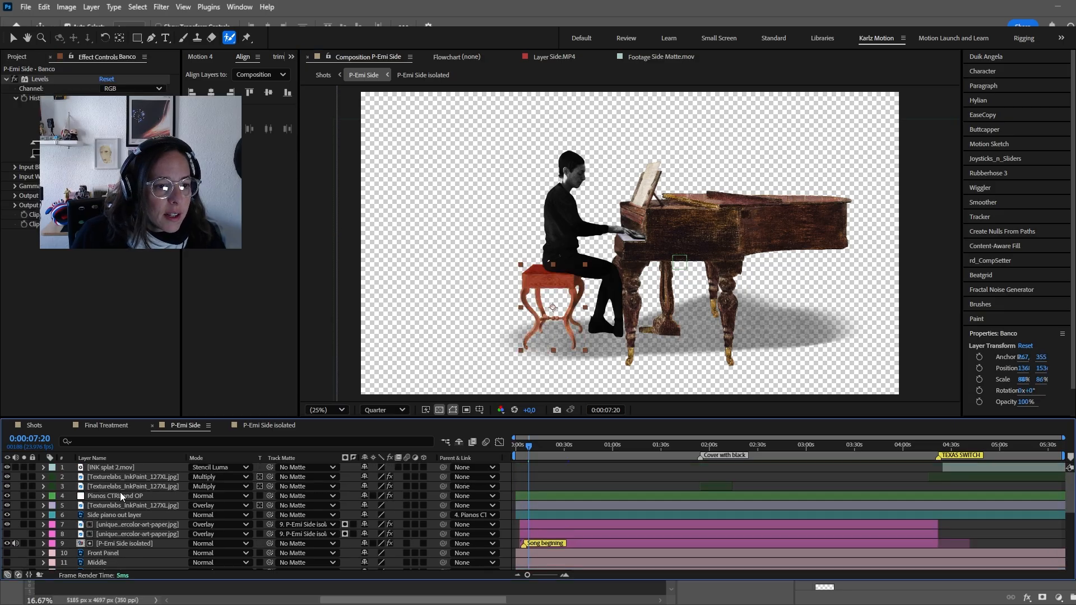
{"action": "left_click", "coordinate": [128, 514]}
{"action": "left_click", "coordinate": [7, 515]}
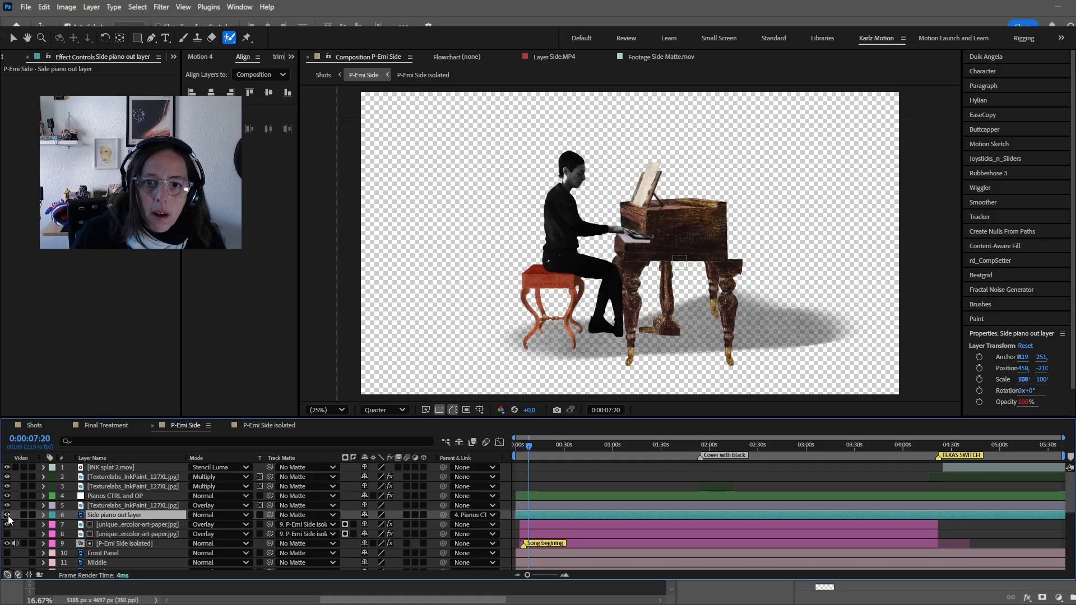
{"action": "left_click", "coordinate": [8, 515]}
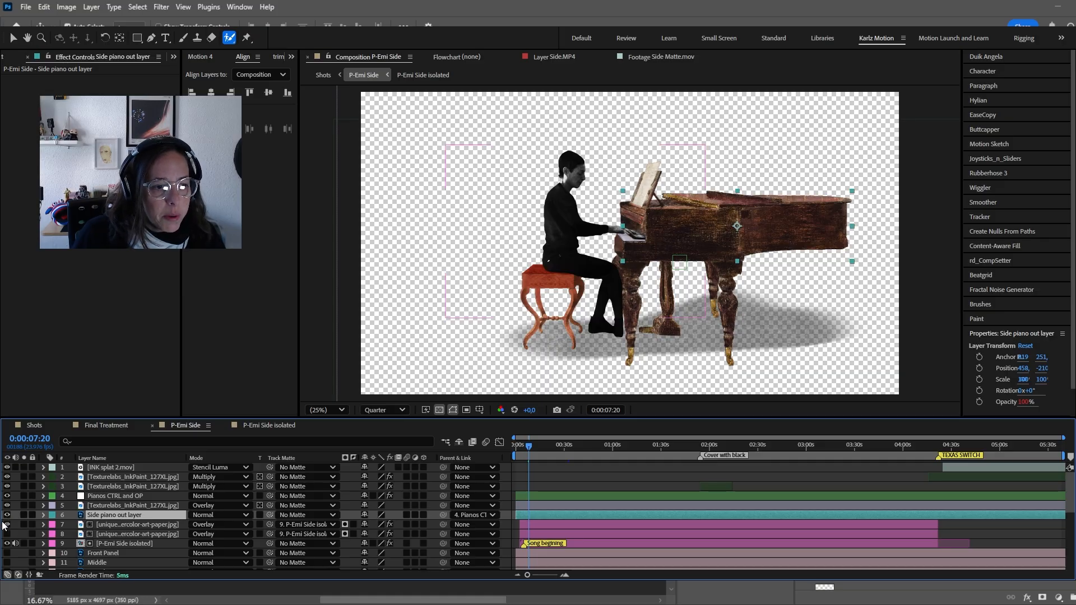
{"action": "left_click", "coordinate": [7, 525]}
{"action": "left_click", "coordinate": [8, 524]}
- Hide the stool, front leg and sustain pedal layers together to check the separate pieces, and undo the change
{"action": "scroll", "coordinate": [89, 511], "scroll_direction": "down", "scroll_amount": 5}
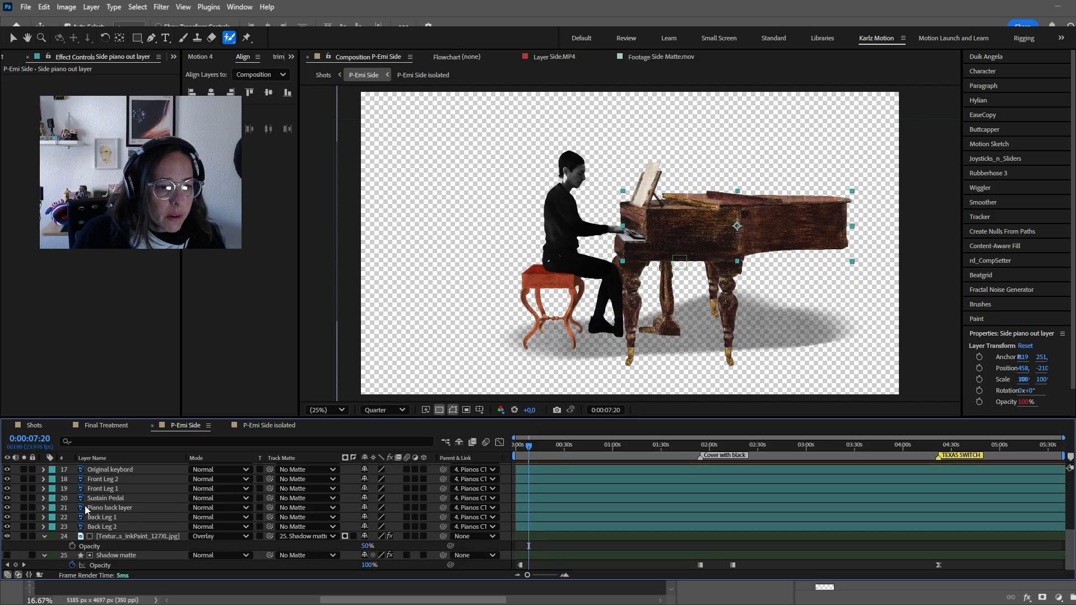
{"action": "scroll", "coordinate": [63, 493], "scroll_direction": "up", "scroll_amount": 1}
{"action": "left_click_drag", "start_coordinate": [8, 488], "coordinate": [6, 528]}
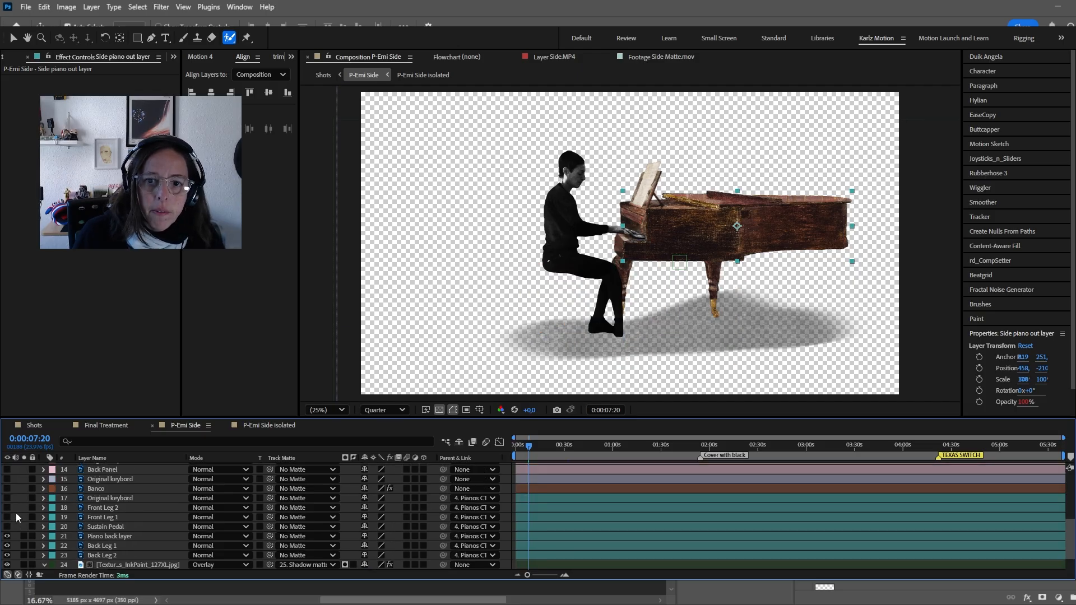
{"action": "key", "text": "ctrl+z"}
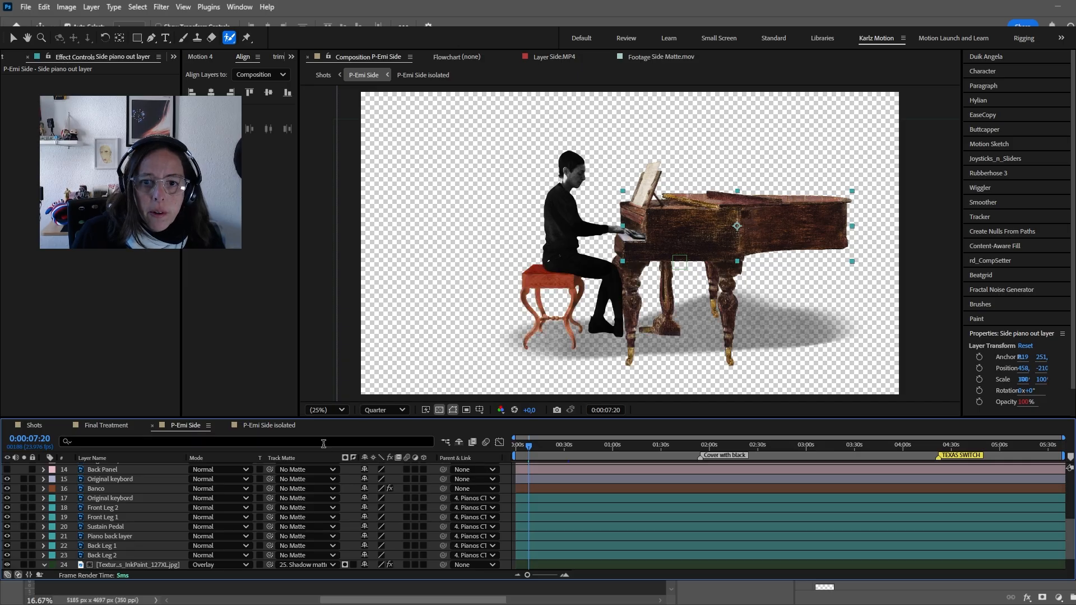
- Set the preview resolution to Full and inspect the pianist's hands over the keyboard up close at 0:00:31:07
{"action": "key", "text": "period"}
{"action": "key", "text": "period"}
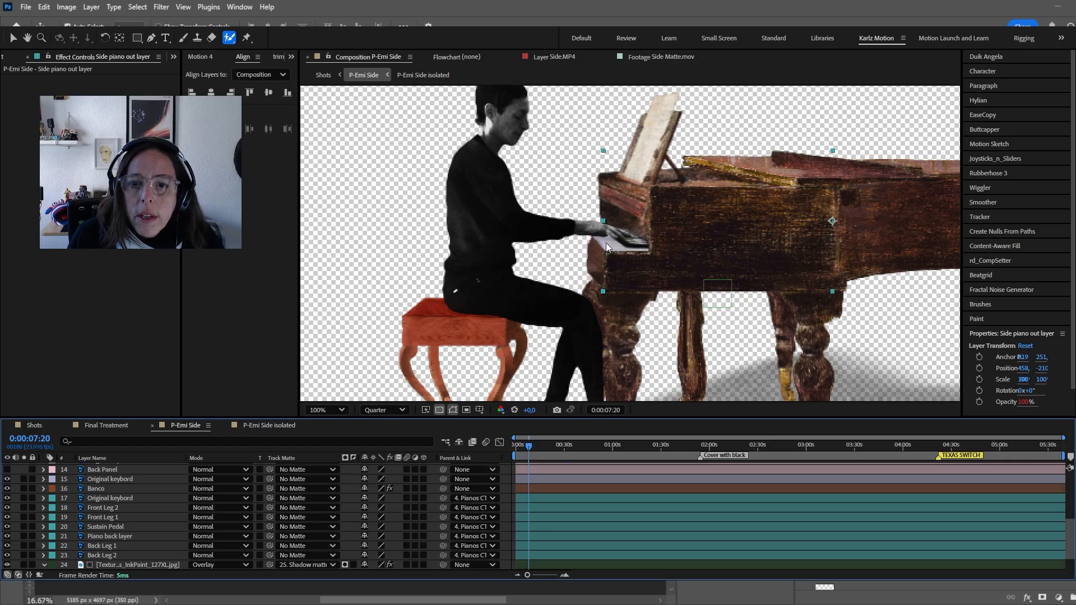
{"action": "left_click", "coordinate": [383, 410]}
{"action": "left_click", "coordinate": [386, 448]}
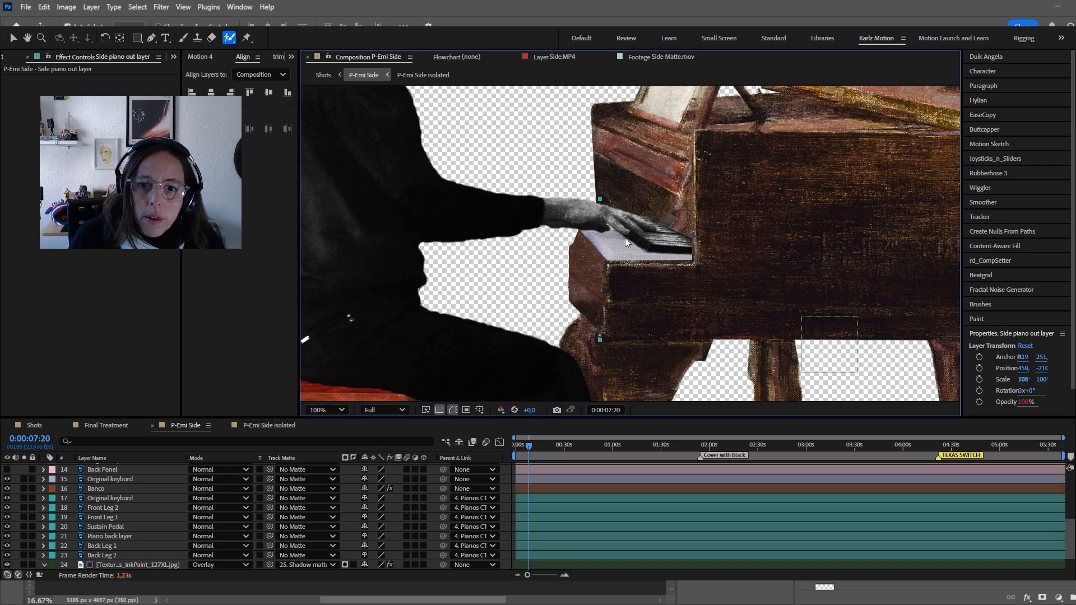
{"action": "left_click_drag", "start_coordinate": [531, 449], "coordinate": [566, 472]}
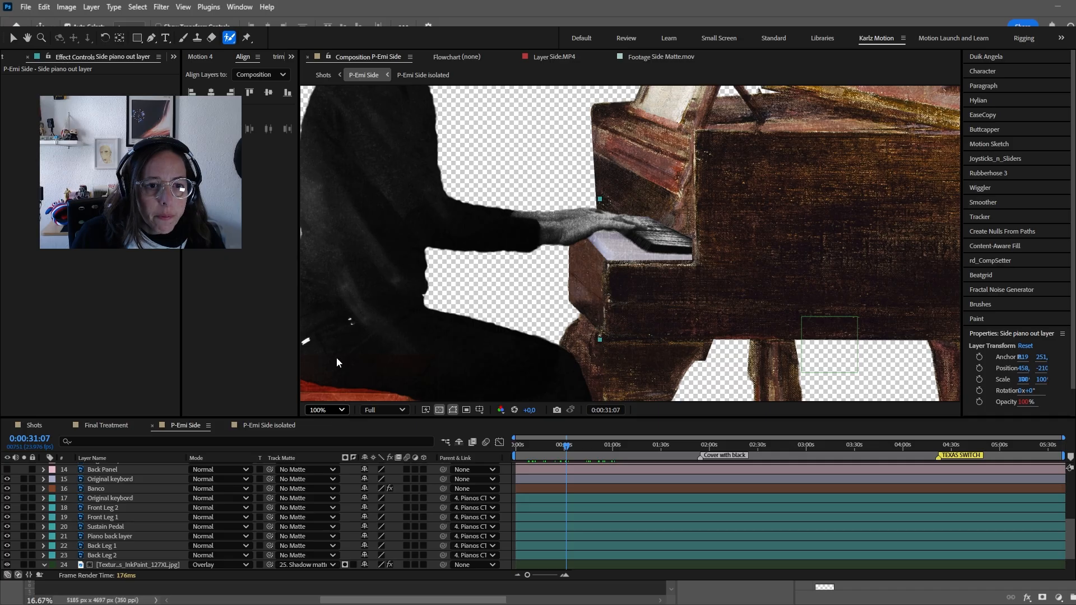
{"action": "key", "text": "shift+slash"}
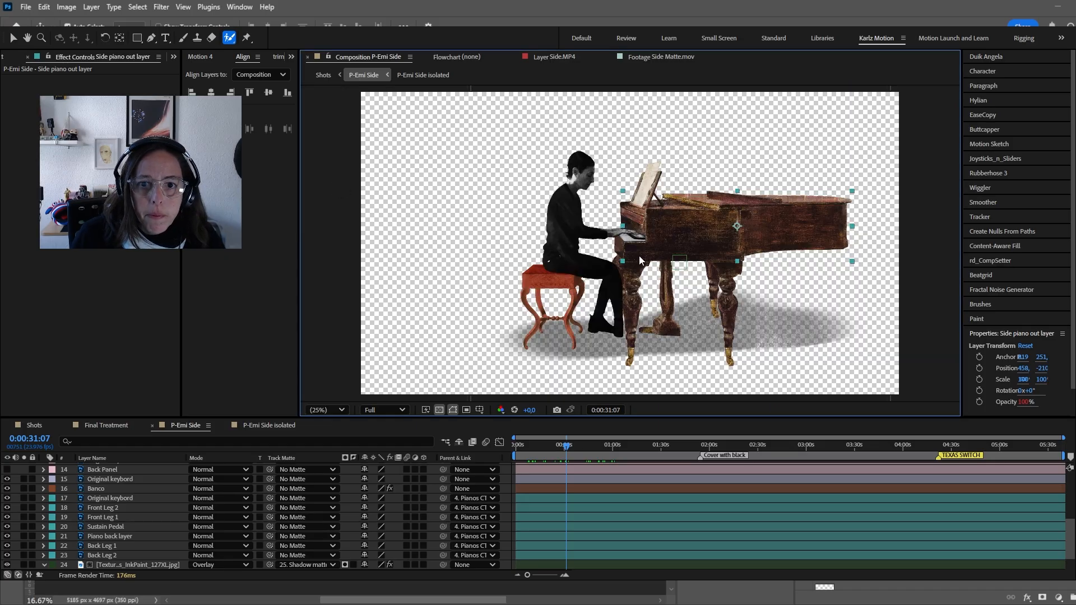
{"action": "key", "text": "comma"}
{"action": "left_click", "coordinate": [445, 197]}
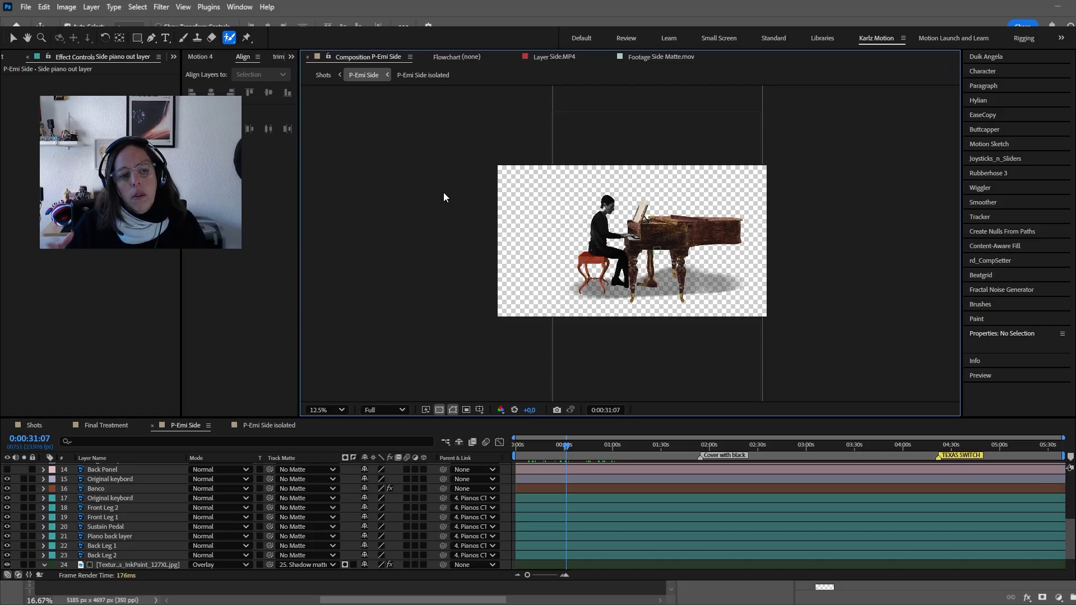
- Open the Shots composition and scrub through the sea and storm scenes up to 0:03:08:08 to review the piano in context
{"action": "left_click", "coordinate": [56, 426]}
{"action": "left_click", "coordinate": [623, 447]}
{"action": "left_click_drag", "start_coordinate": [622, 448], "coordinate": [742, 451]}
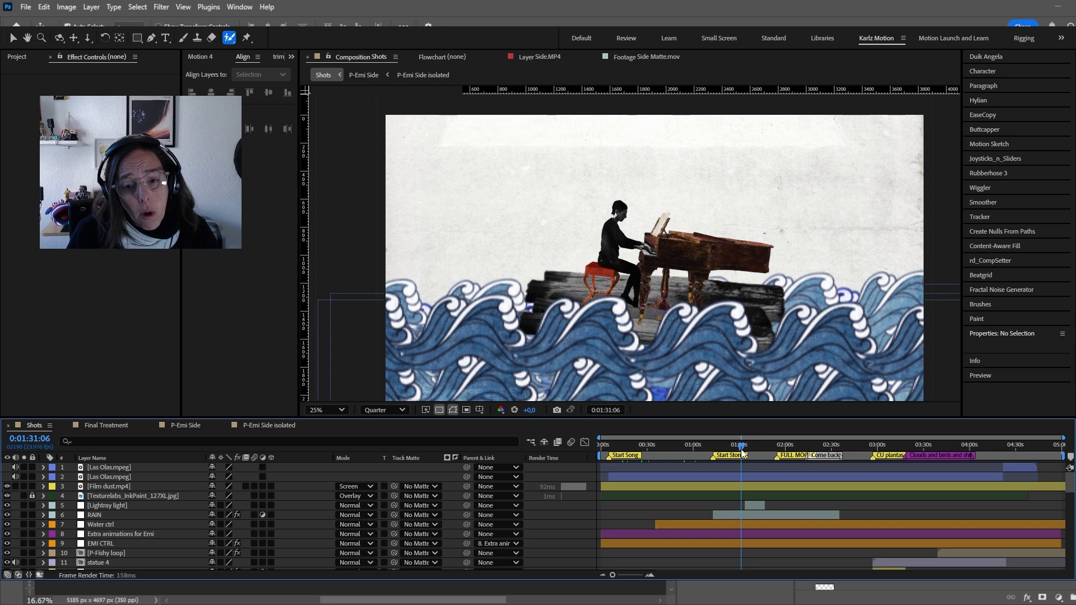
{"action": "left_click_drag", "start_coordinate": [741, 450], "coordinate": [753, 452]}
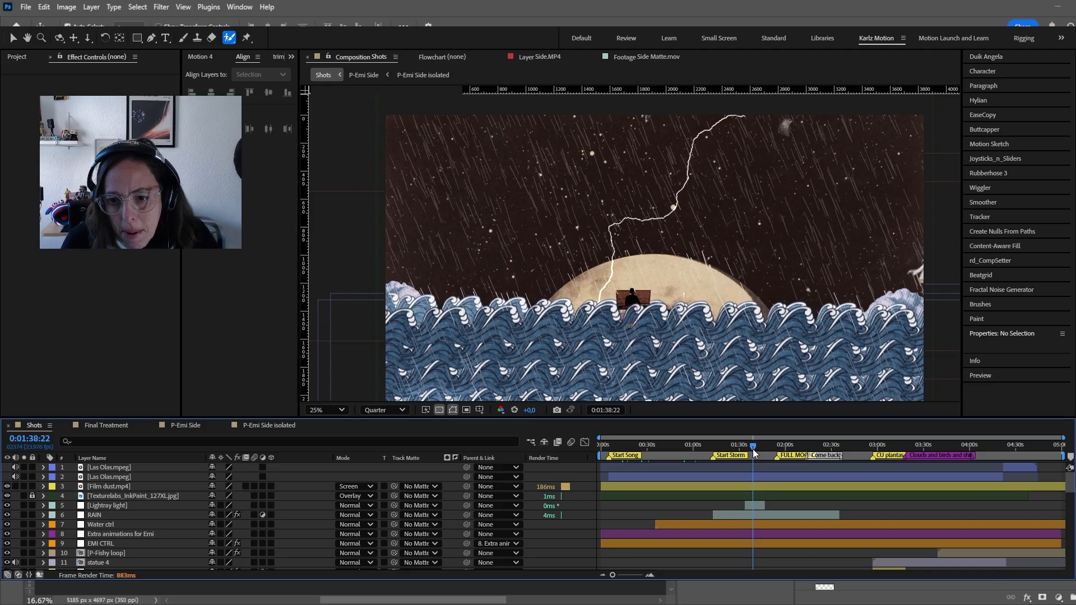
{"action": "left_click_drag", "start_coordinate": [754, 453], "coordinate": [765, 452]}
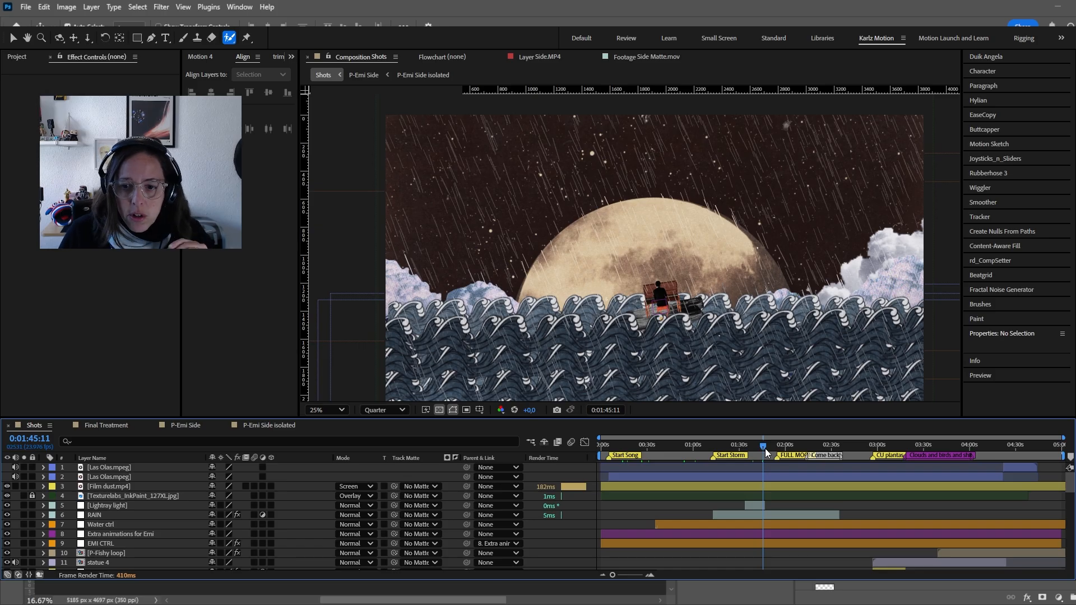
{"action": "left_click_drag", "start_coordinate": [777, 450], "coordinate": [891, 451]}
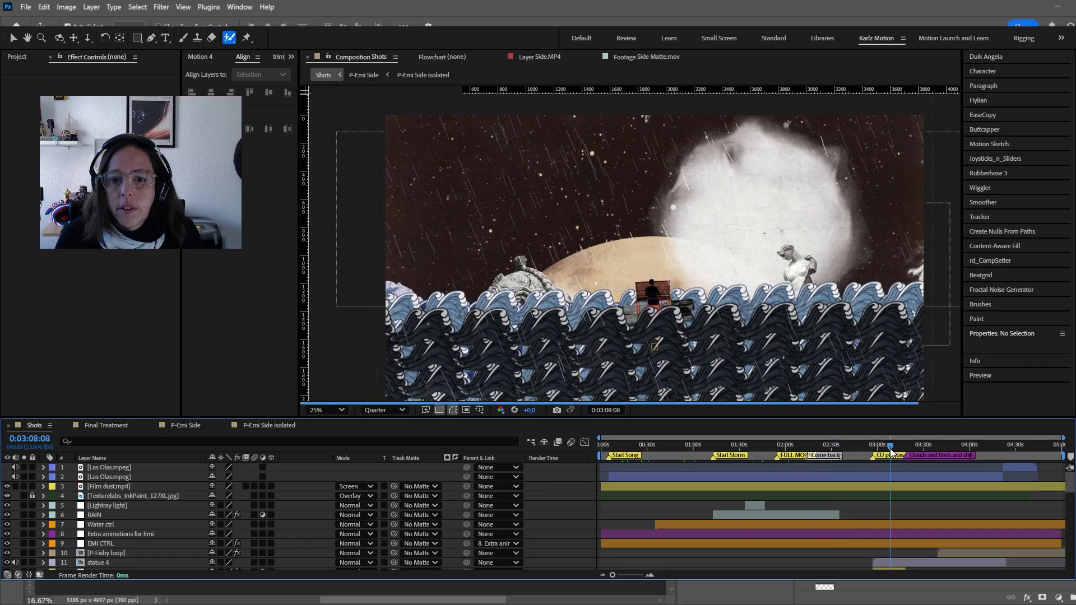
- Open the Final Treatment composition, set the preview resolution to Quarter, and scrub through the closing scenes to 0:04:21:02
{"action": "left_click", "coordinate": [119, 427]}
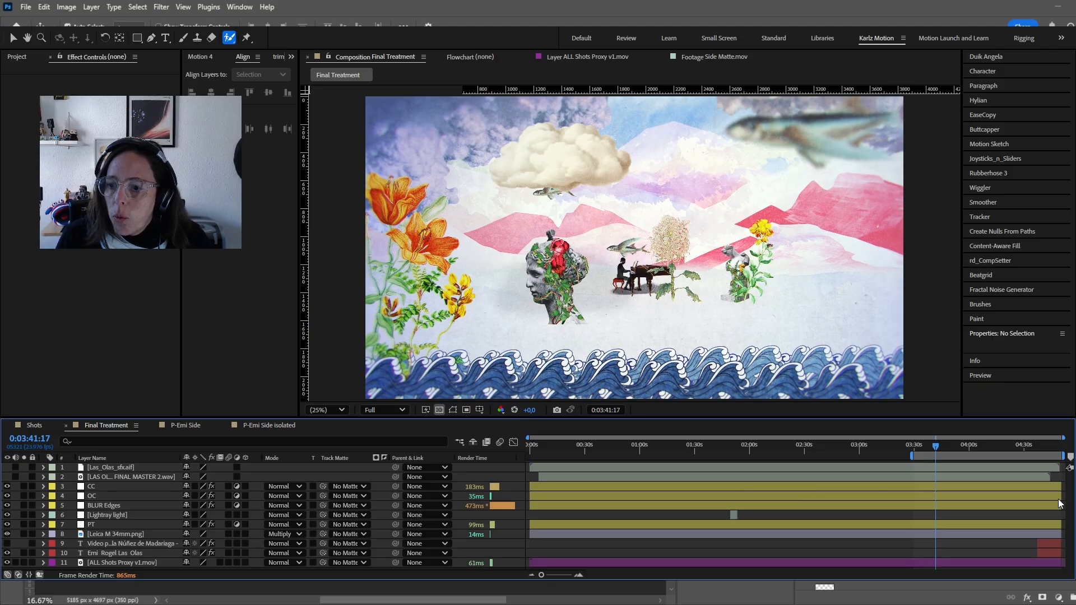
{"action": "scroll", "coordinate": [1059, 499], "scroll_direction": "up", "scroll_amount": 1}
{"action": "left_click_drag", "start_coordinate": [816, 448], "coordinate": [928, 454]}
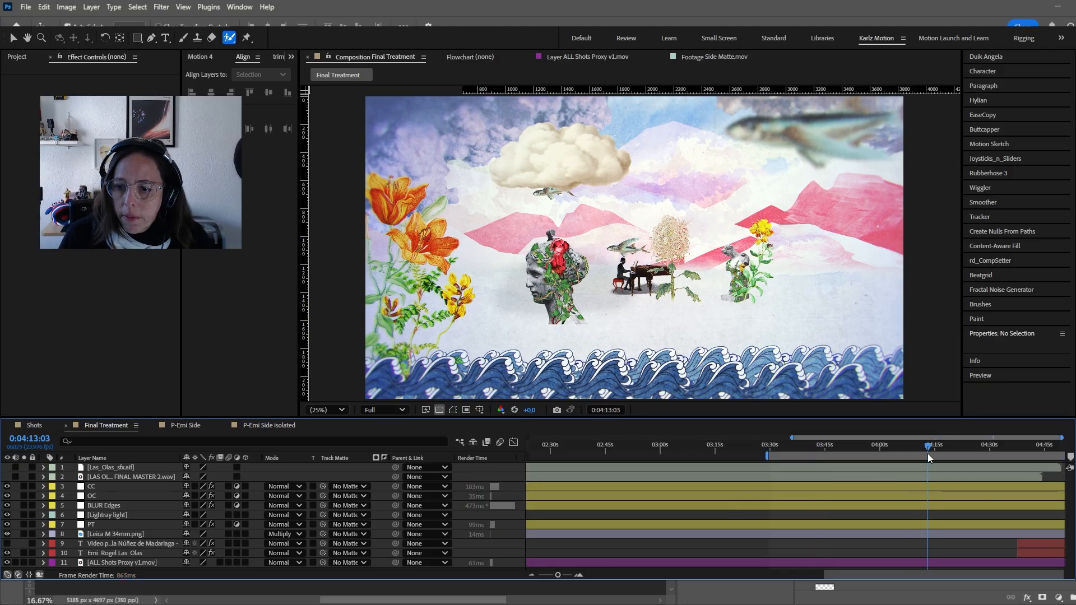
{"action": "left_click", "coordinate": [384, 410]}
{"action": "left_click", "coordinate": [385, 442]}
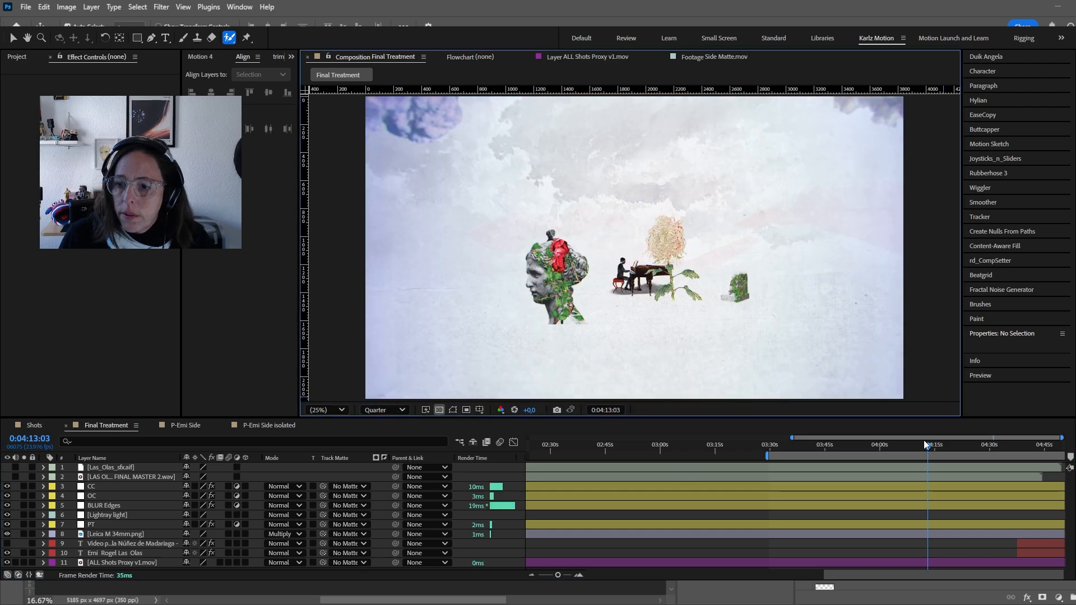
{"action": "left_click_drag", "start_coordinate": [931, 451], "coordinate": [977, 450]}
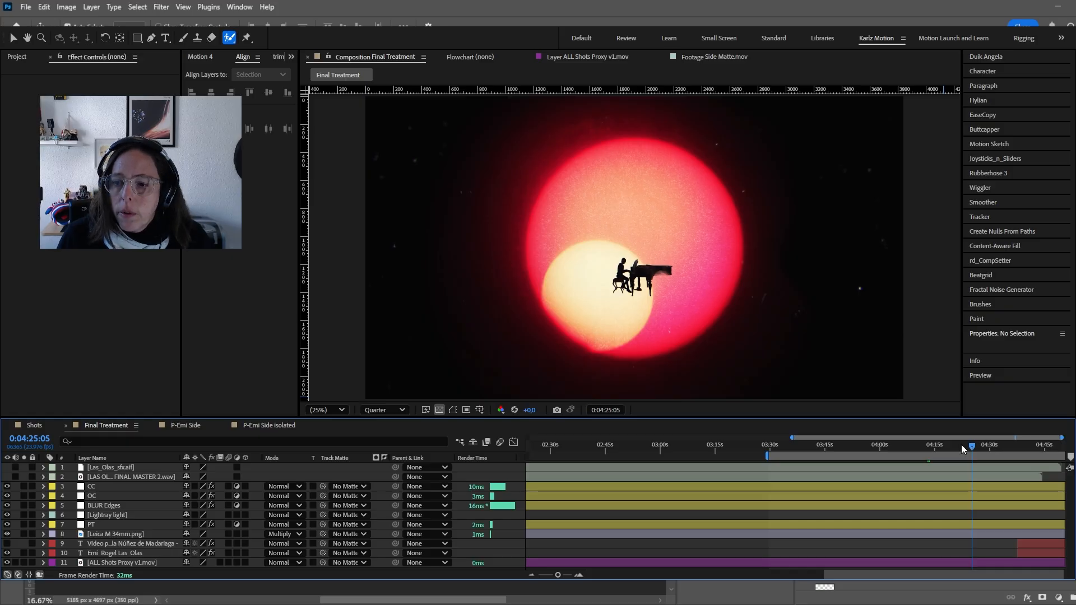
{"action": "left_click_drag", "start_coordinate": [963, 448], "coordinate": [958, 452]}
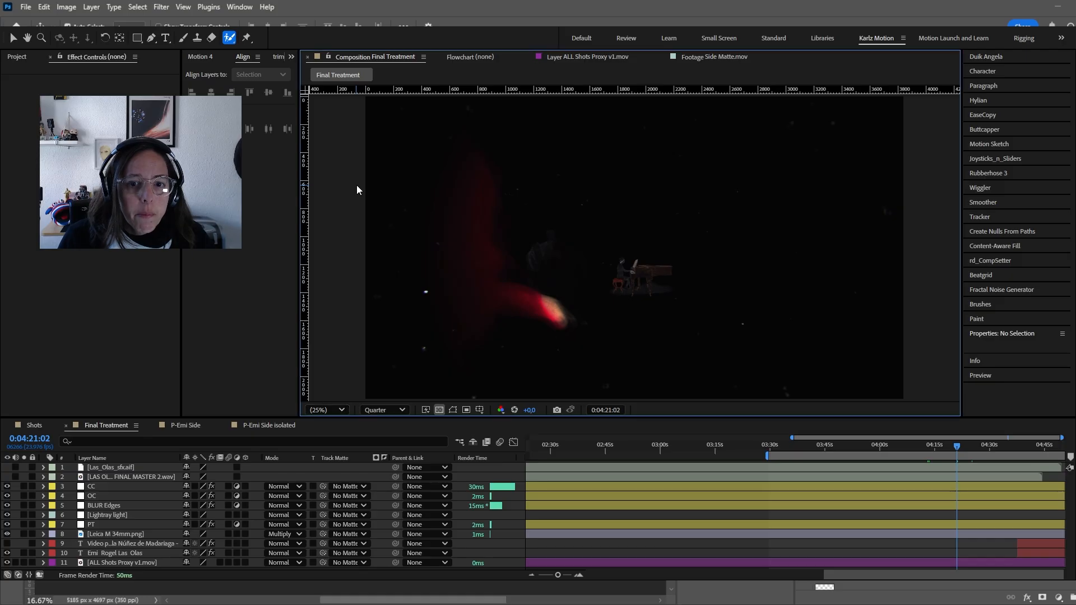
- Play the scene of the pianist silhouetted against the red circle, and return the playhead to its start
{"action": "scroll", "coordinate": [628, 289], "scroll_direction": "up", "scroll_amount": 2}
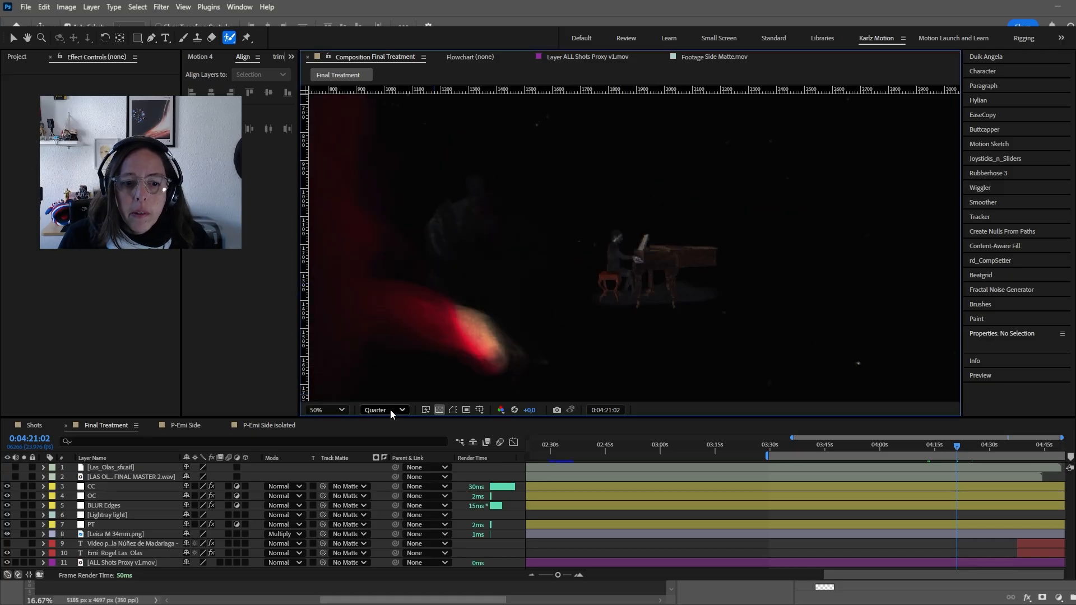
{"action": "key", "text": "space"}
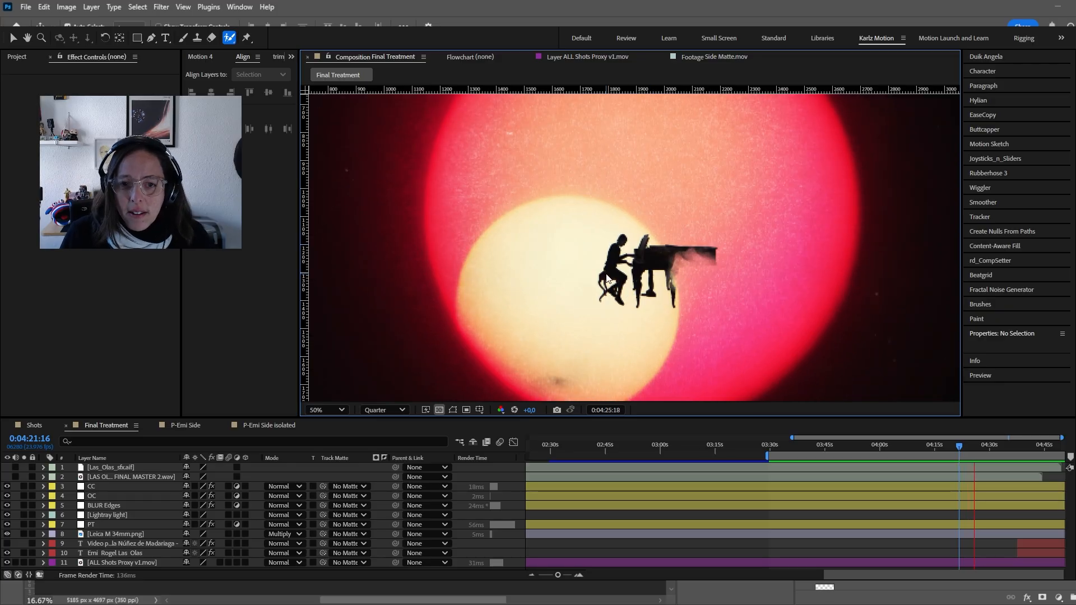
{"action": "scroll", "coordinate": [647, 268], "scroll_direction": "down", "scroll_amount": 2}
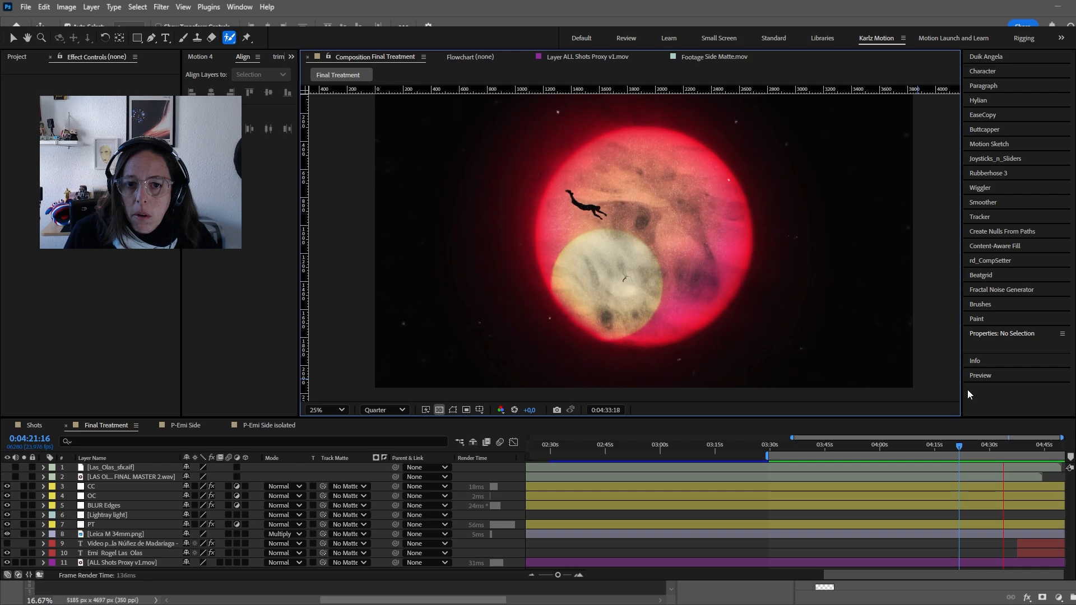
{"action": "key", "text": "space"}
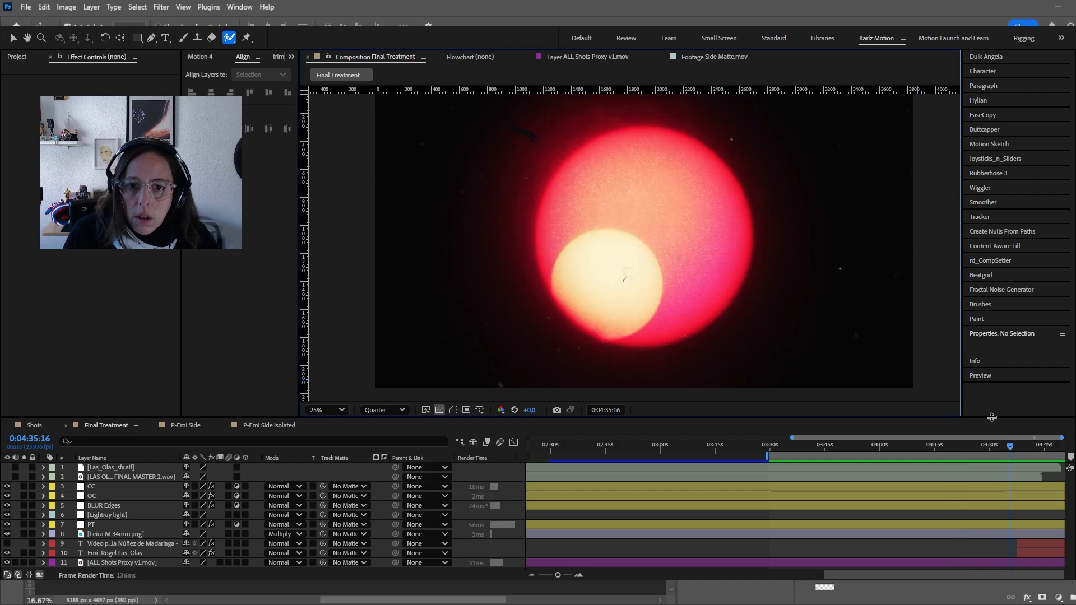
{"action": "left_click_drag", "start_coordinate": [1011, 451], "coordinate": [966, 455]}
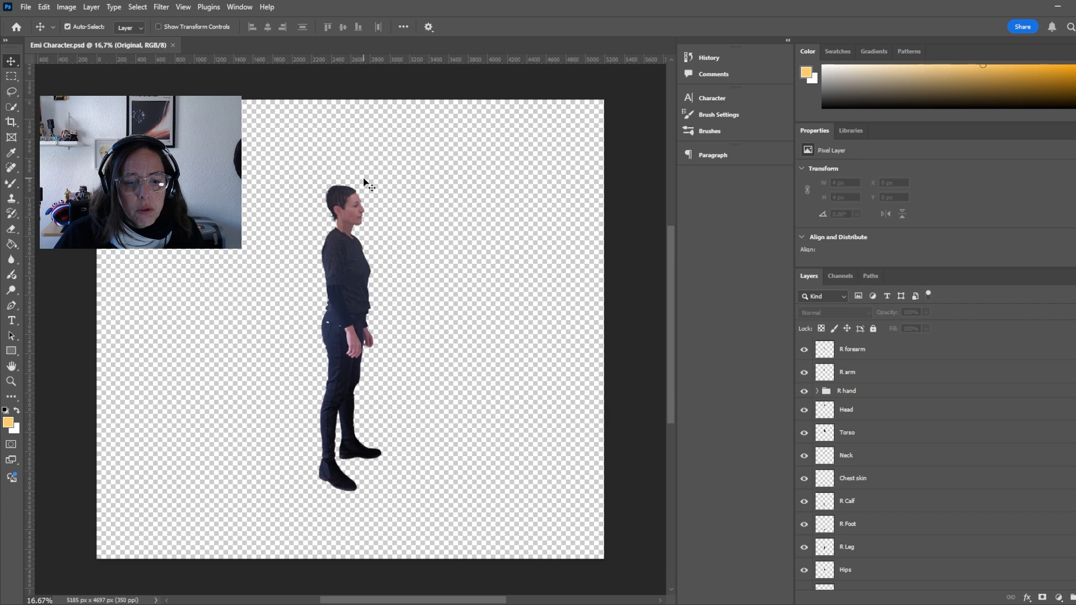
- Hide the R forearm, R arm, R hand and Head pieces in Emi Character.psd to show how the figure is separated
{"action": "left_click", "coordinate": [830, 373]}
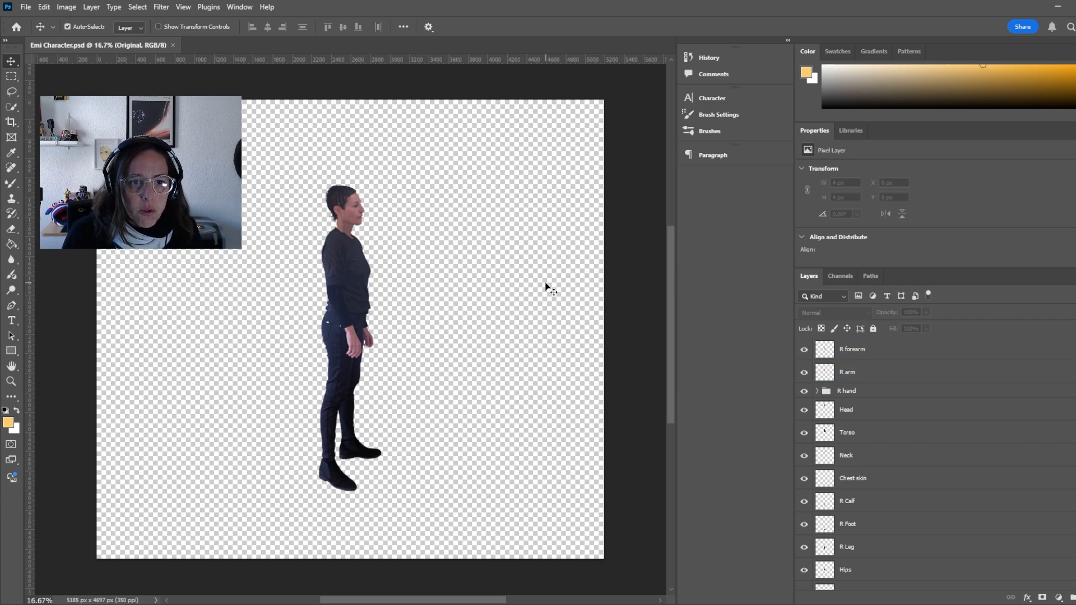
{"action": "left_click", "coordinate": [848, 351]}
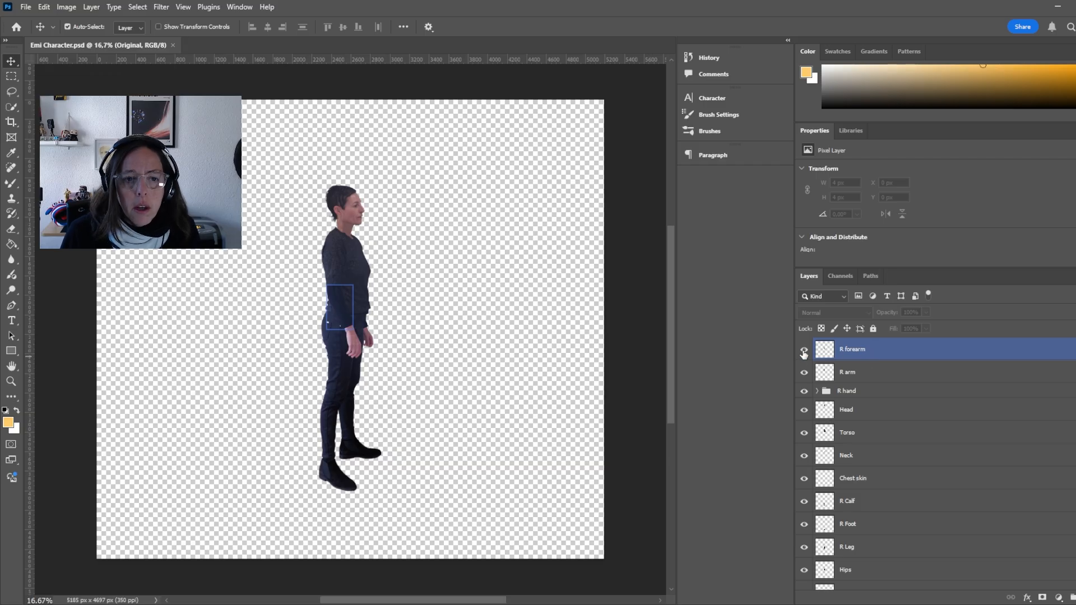
{"action": "left_click", "coordinate": [804, 349]}
{"action": "left_click", "coordinate": [804, 372]}
{"action": "left_click", "coordinate": [803, 390]}
{"action": "left_click", "coordinate": [802, 412]}
{"action": "left_click", "coordinate": [803, 413]}
{"action": "left_click", "coordinate": [802, 412]}
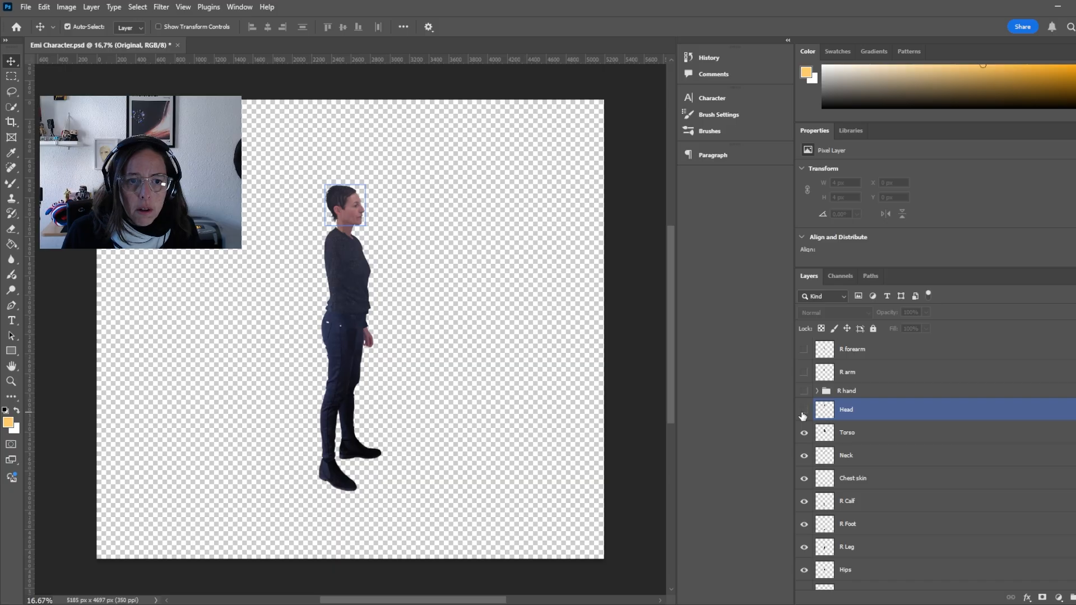
- Hide the Torso, Neck, Chest skin, R Calf, R Foot and R Leg layers of the figure
{"action": "left_click", "coordinate": [804, 434]}
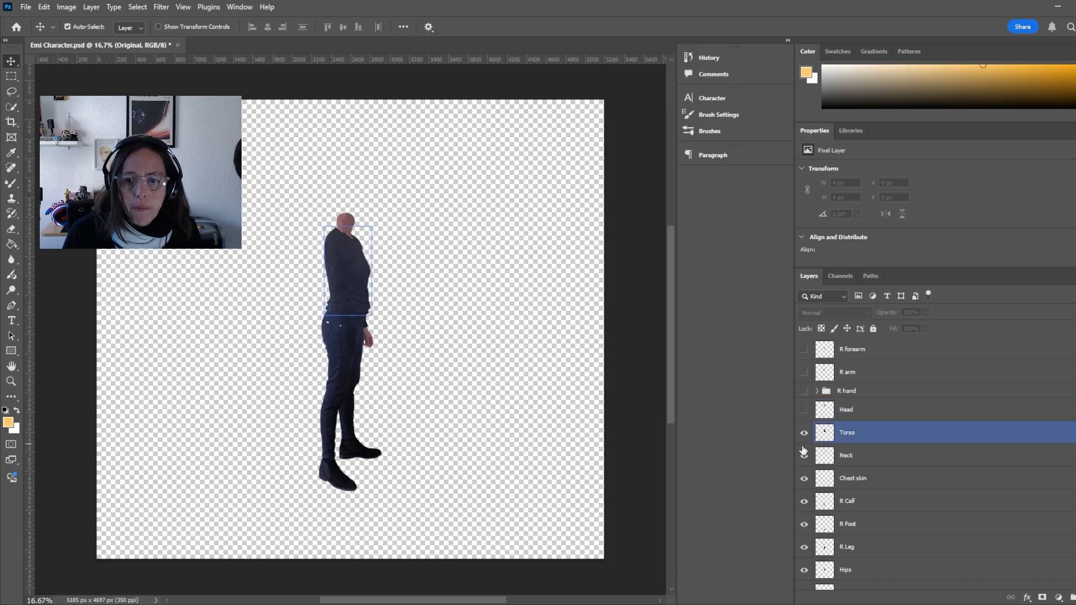
{"action": "left_click", "coordinate": [804, 456]}
{"action": "left_click", "coordinate": [803, 478]}
{"action": "left_click", "coordinate": [803, 501]}
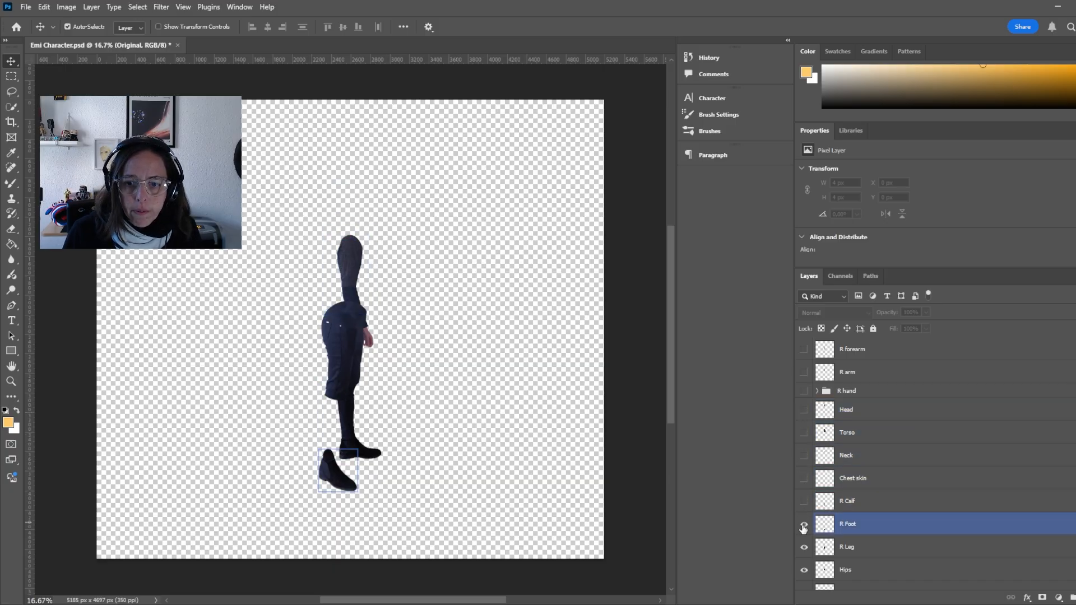
{"action": "left_click", "coordinate": [803, 524]}
{"action": "left_click", "coordinate": [804, 546]}
- Hide the Hips, L Leg, L calf, L shoe, L forearm and L arm layers, leaving only the L Hand group
{"action": "scroll", "coordinate": [874, 521], "scroll_direction": "down", "scroll_amount": 3}
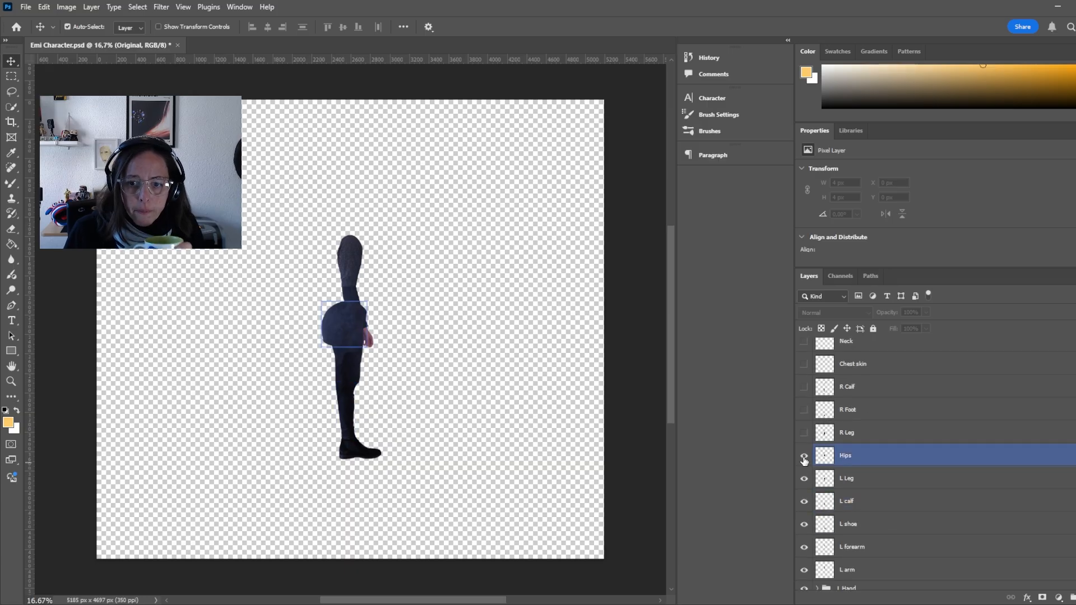
{"action": "left_click", "coordinate": [803, 456]}
{"action": "left_click", "coordinate": [804, 478]}
{"action": "left_click", "coordinate": [803, 501]}
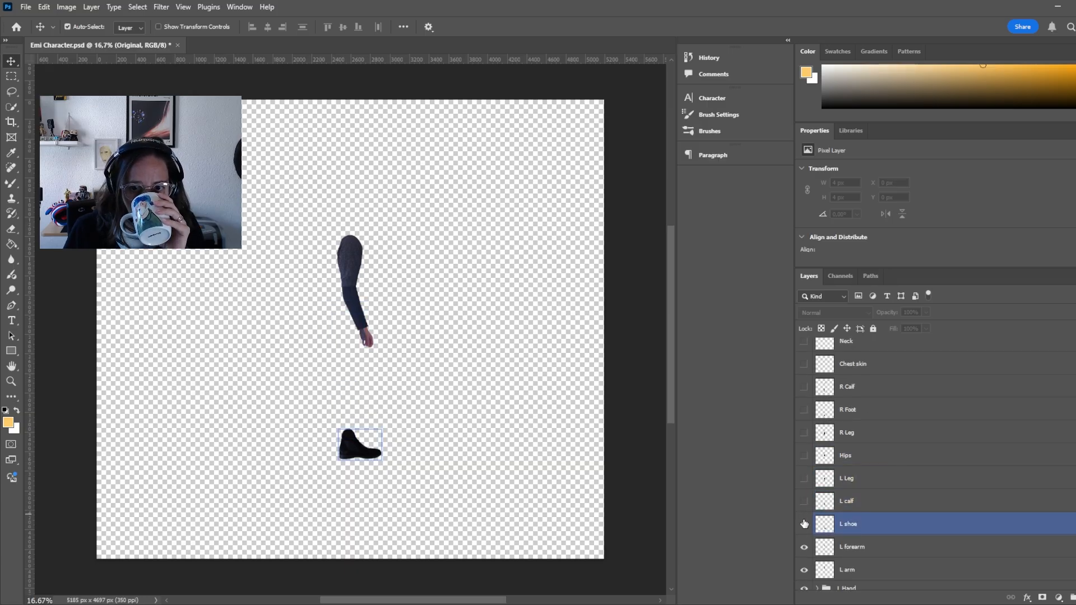
{"action": "left_click", "coordinate": [803, 524]}
{"action": "left_click", "coordinate": [804, 547]}
{"action": "scroll", "coordinate": [824, 543], "scroll_direction": "down", "scroll_amount": 1}
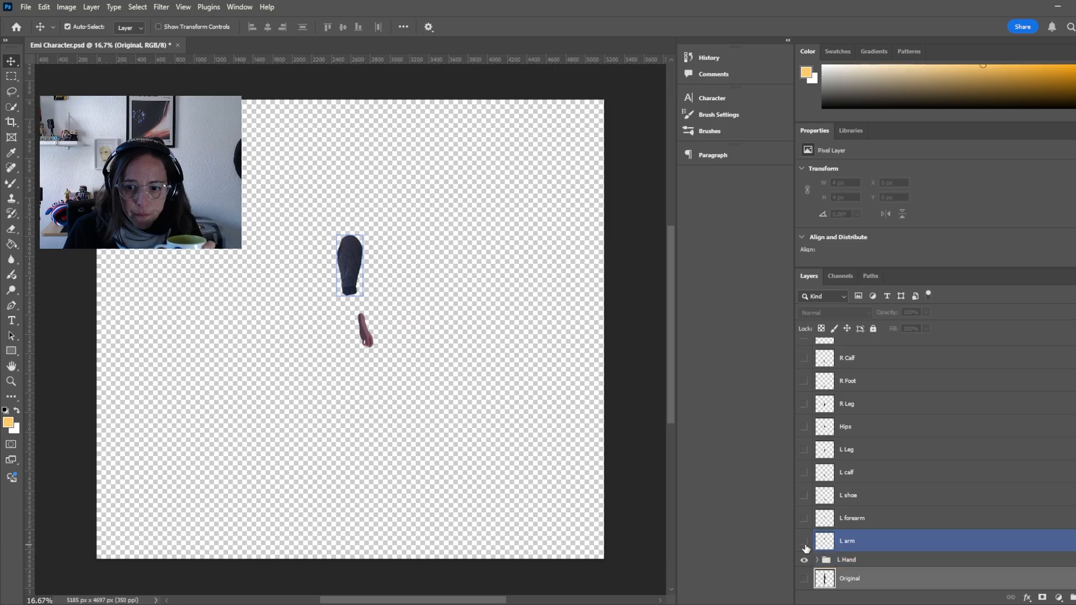
{"action": "left_click", "coordinate": [804, 542]}
{"action": "left_click", "coordinate": [804, 578]}
- Show the L arm, L forearm, L shoe, L calf, L Leg and Hips layers again to start rebuilding the figure
{"action": "left_click", "coordinate": [804, 541]}
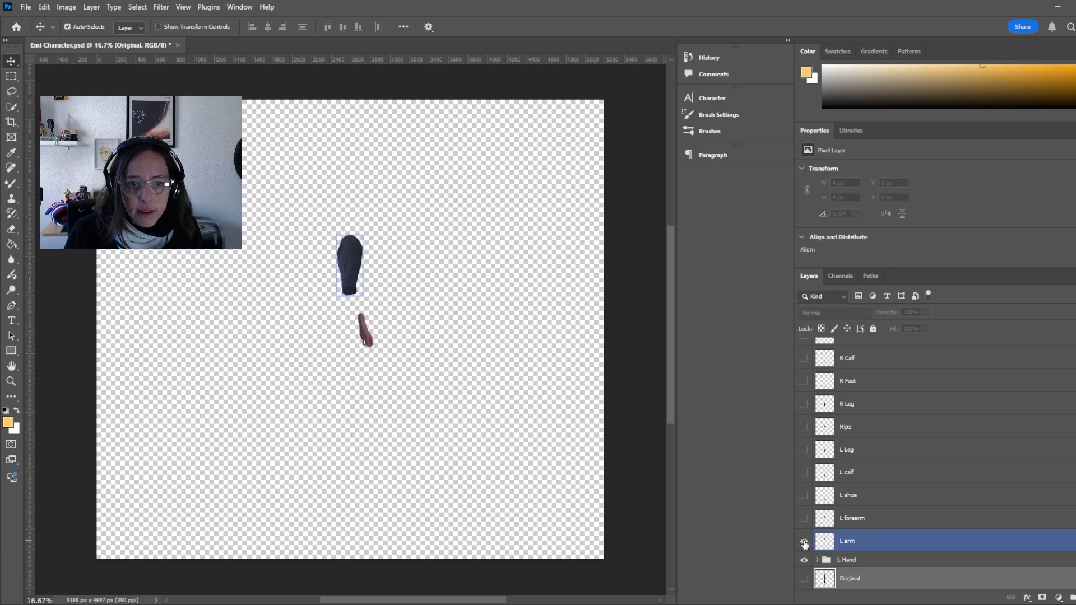
{"action": "left_click", "coordinate": [805, 522]}
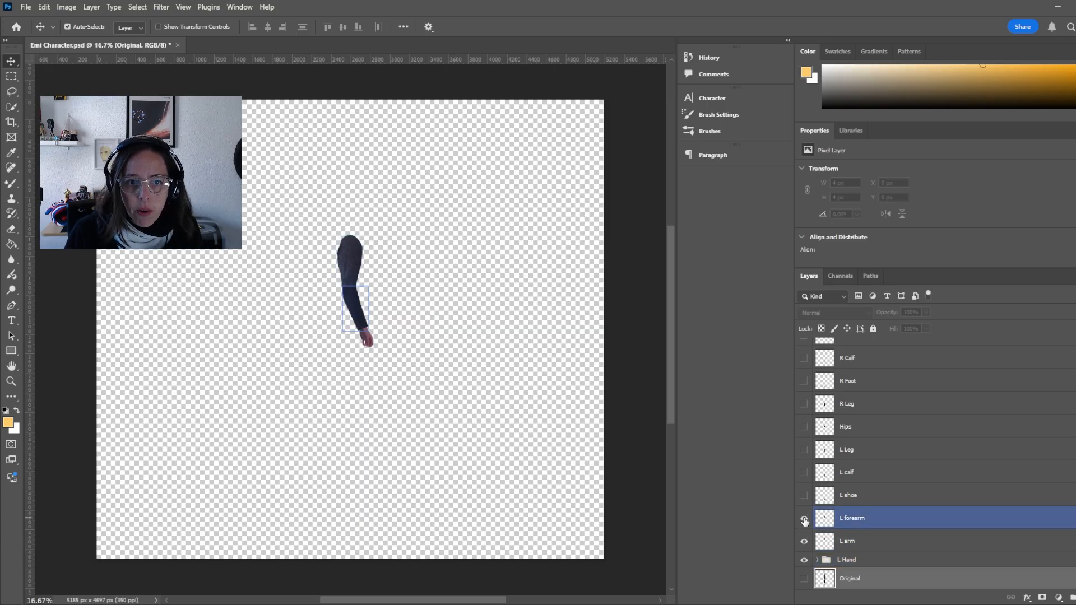
{"action": "left_click", "coordinate": [803, 496]}
{"action": "left_click", "coordinate": [805, 472]}
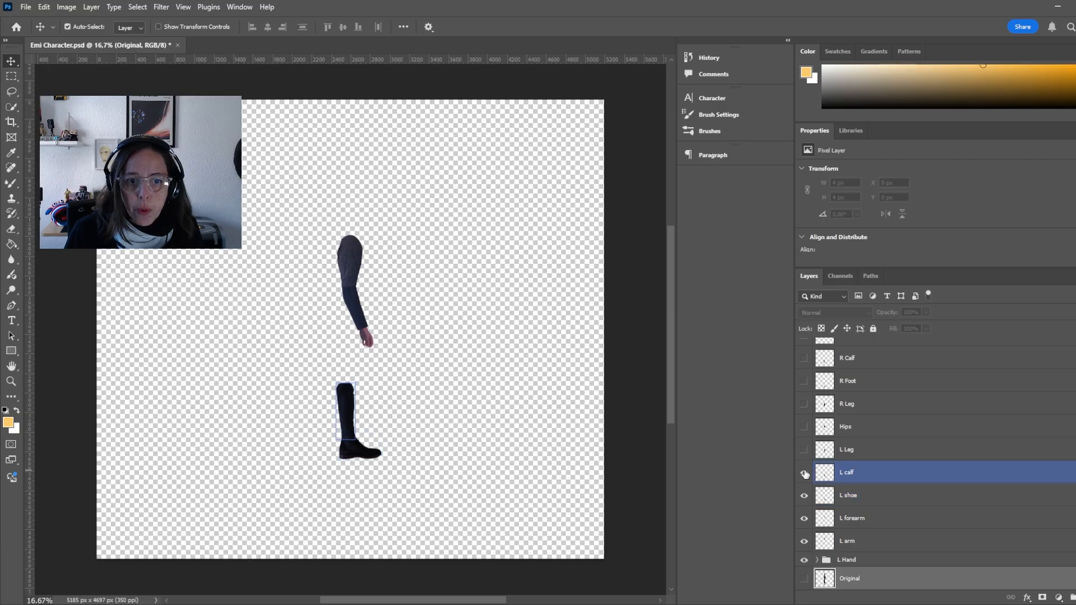
{"action": "left_click", "coordinate": [804, 450]}
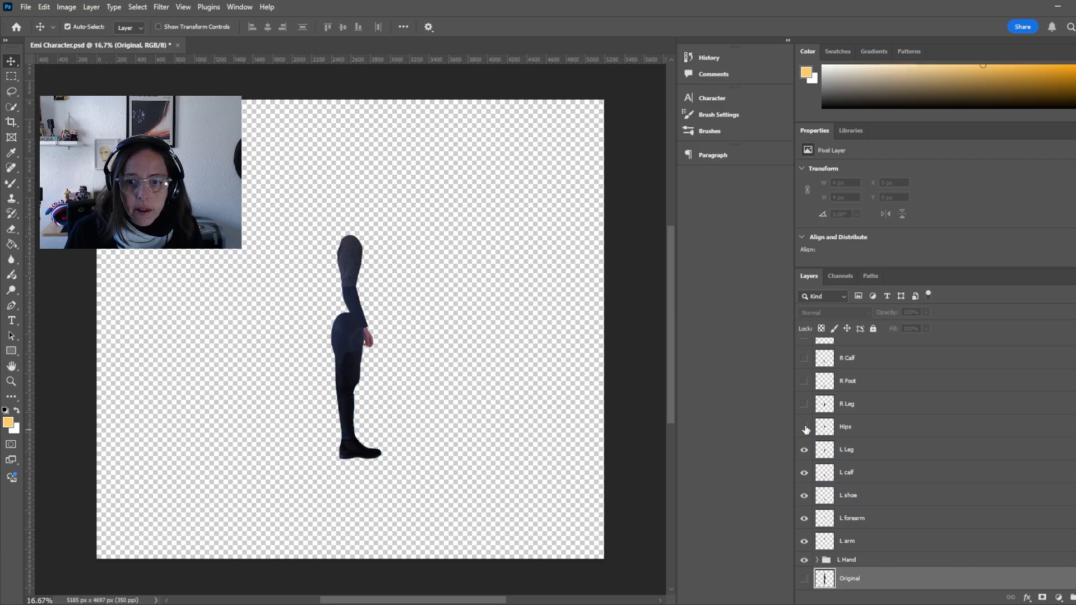
{"action": "left_click", "coordinate": [804, 427]}
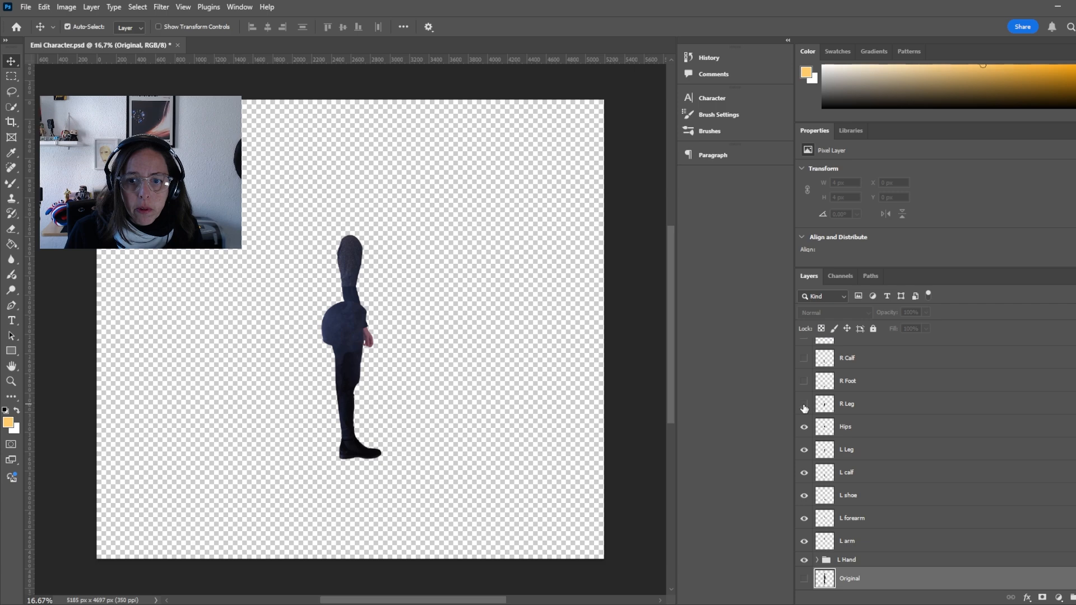
- Show the R Leg, R Foot, R Calf, Chest skin, Neck and Torso layers again
{"action": "left_click", "coordinate": [805, 405]}
{"action": "left_click", "coordinate": [804, 382]}
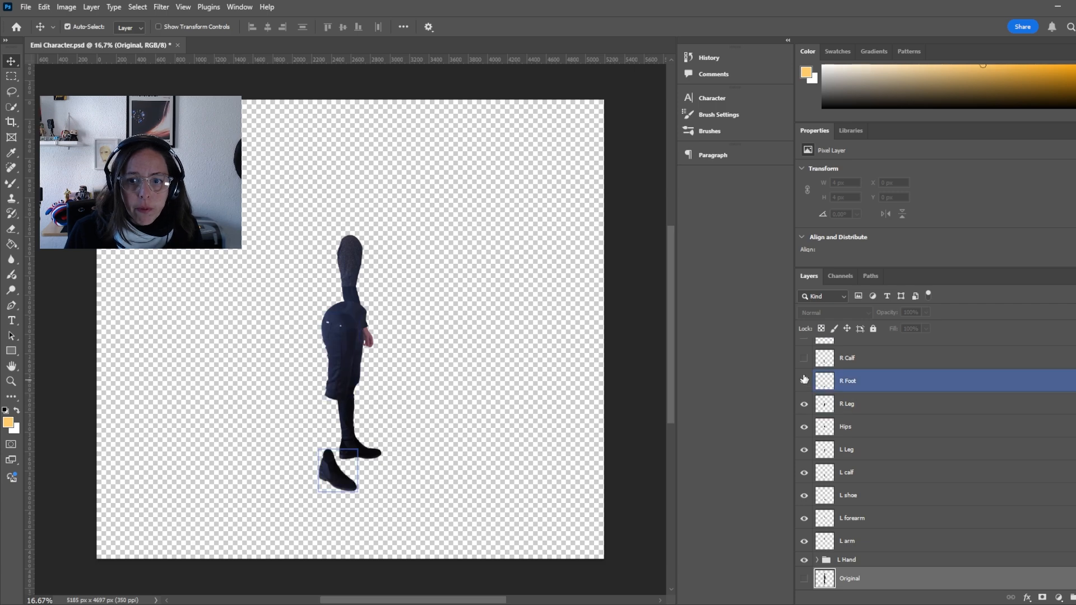
{"action": "left_click", "coordinate": [804, 358]}
{"action": "scroll", "coordinate": [824, 417], "scroll_direction": "up", "scroll_amount": 1}
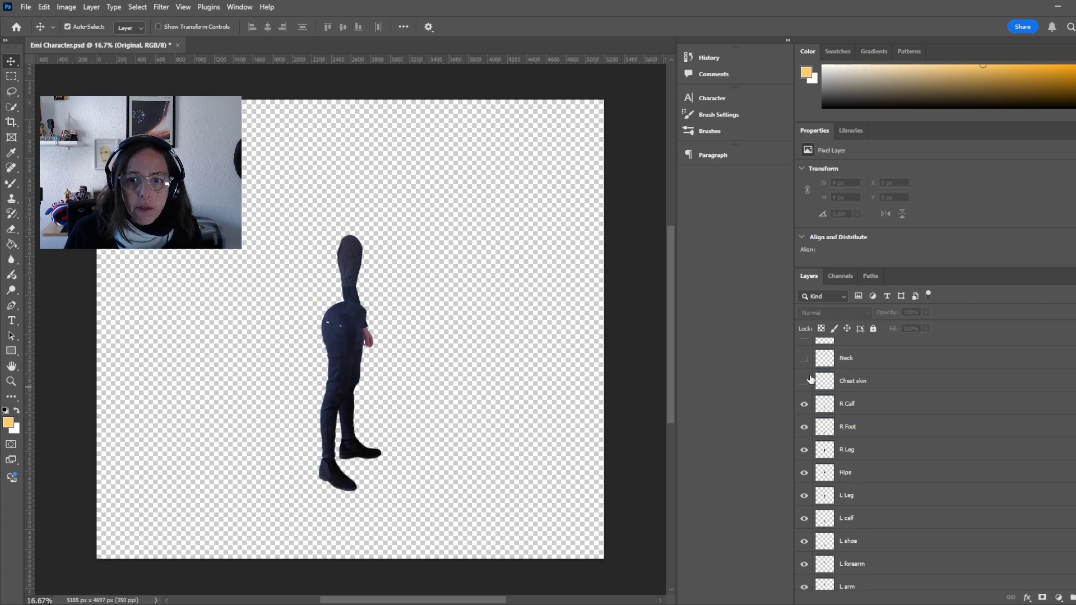
{"action": "left_click", "coordinate": [804, 357]}
{"action": "scroll", "coordinate": [807, 404], "scroll_direction": "up", "scroll_amount": 2}
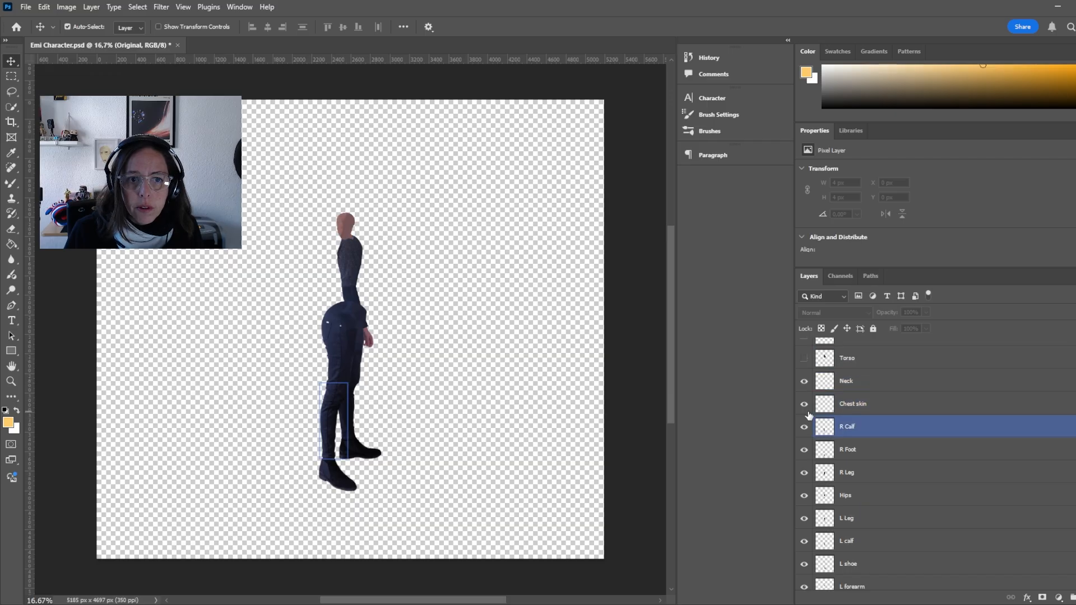
{"action": "left_click", "coordinate": [804, 402]}
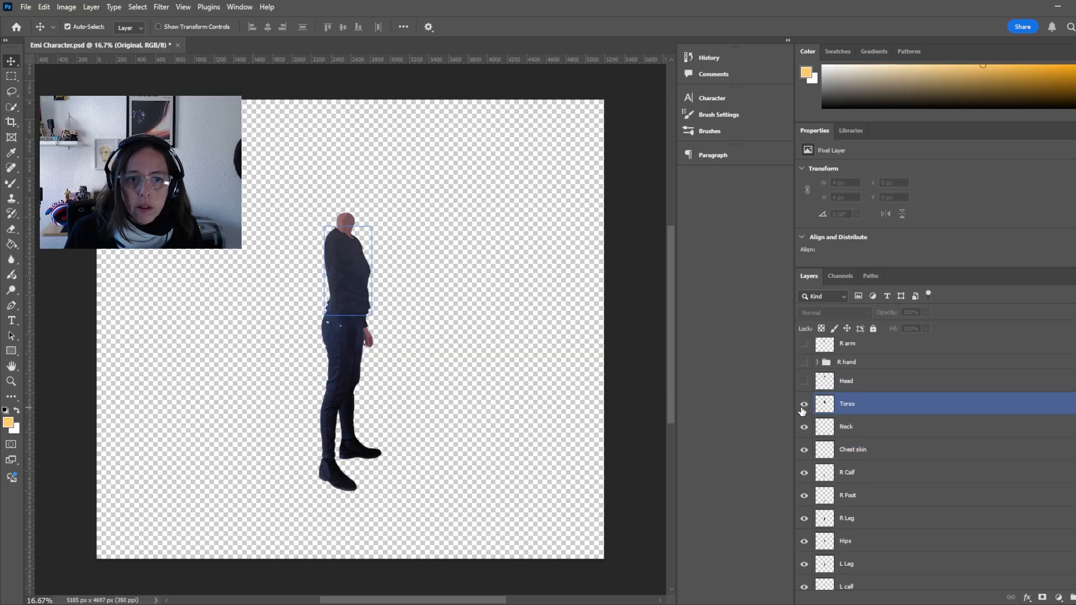
- Show the Head, R arm, R forearm and R hand pieces again to complete the figure
{"action": "left_click", "coordinate": [804, 381]}
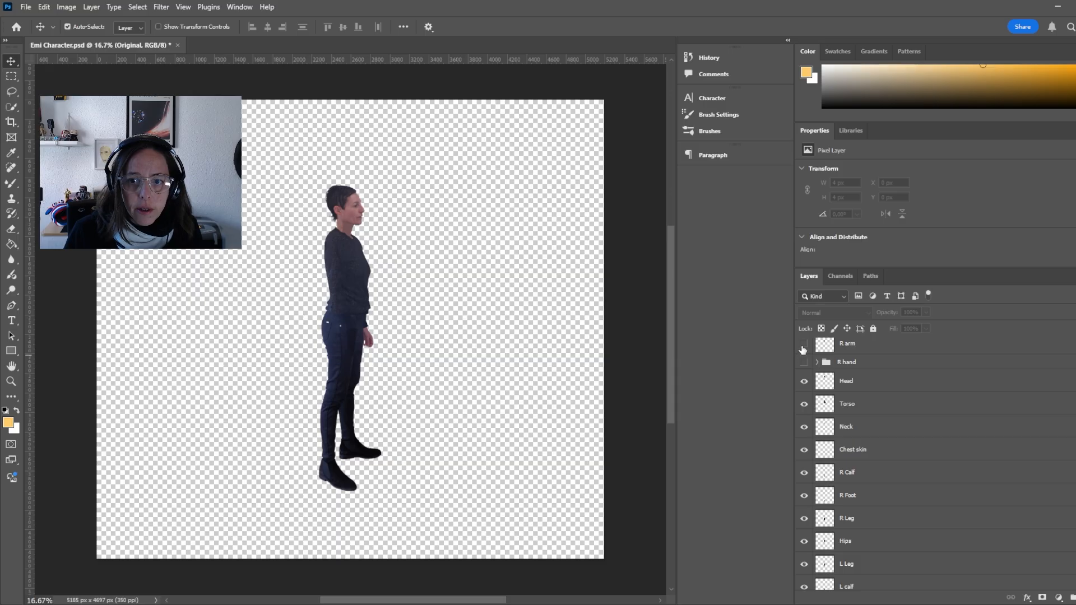
{"action": "scroll", "coordinate": [805, 366], "scroll_direction": "up", "scroll_amount": 1}
{"action": "left_click", "coordinate": [805, 372]}
{"action": "left_click", "coordinate": [804, 350]}
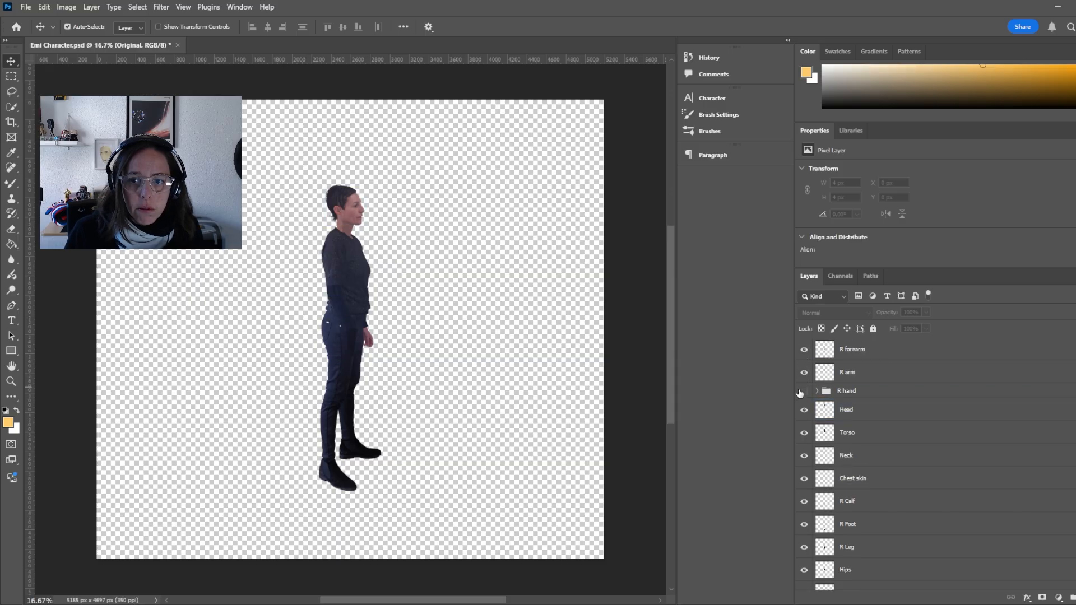
{"action": "left_click", "coordinate": [804, 391]}
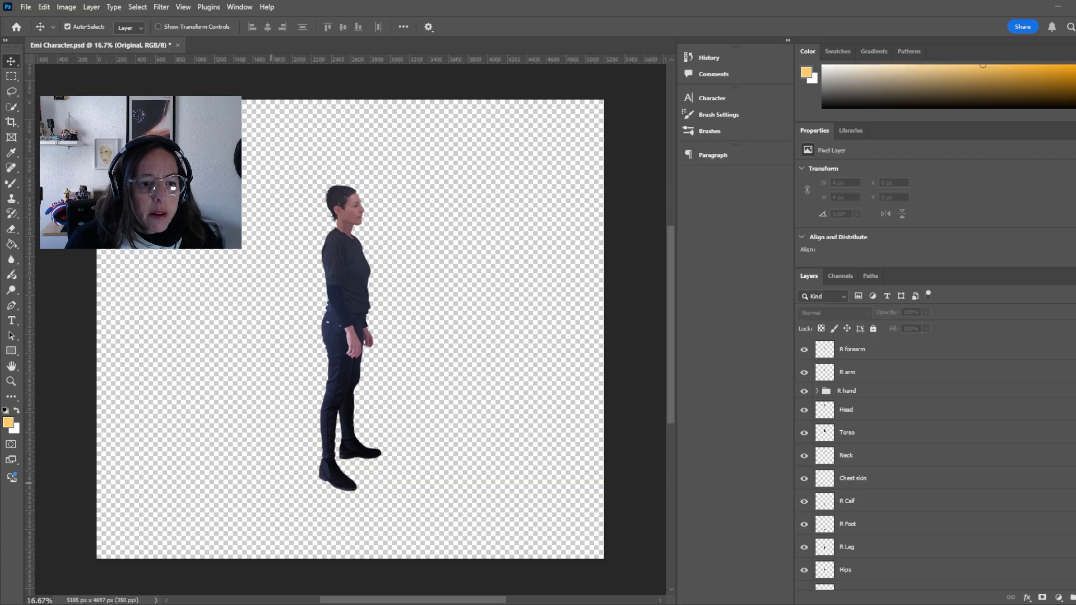
- Switch to After Effects and expand the project's psd footage folder, collapsing the other open footage folders
{"action": "key", "text": "alt+Tab"}
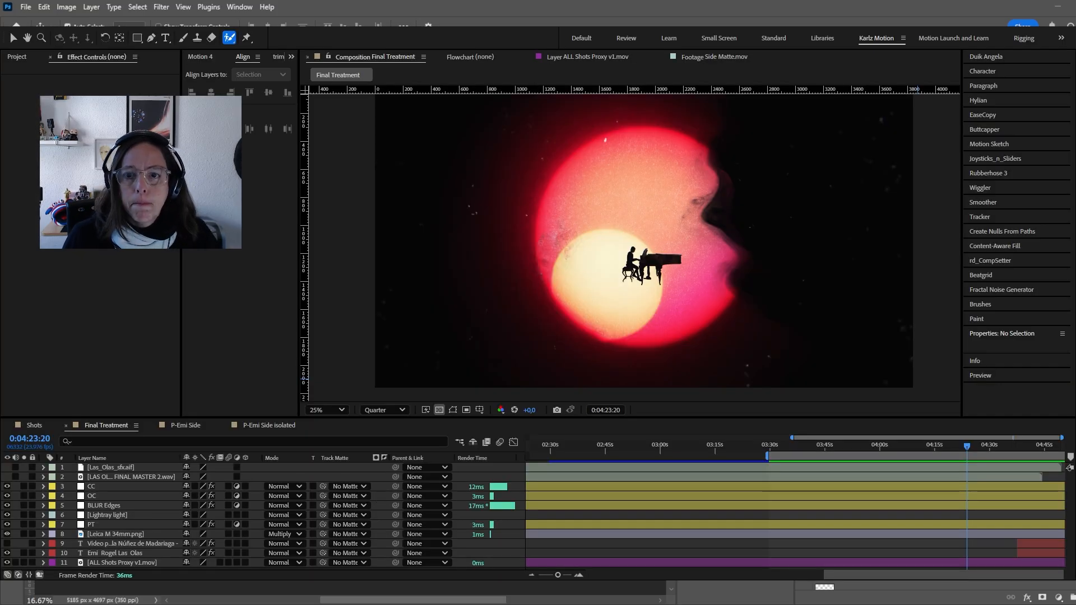
{"action": "left_click", "coordinate": [25, 59]}
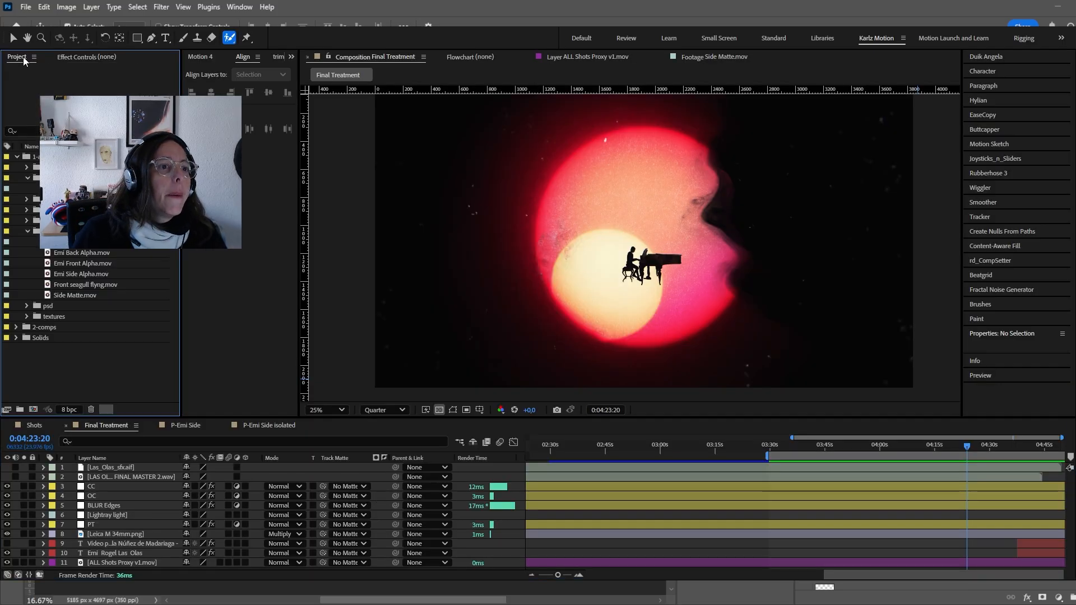
{"action": "left_click", "coordinate": [28, 231]}
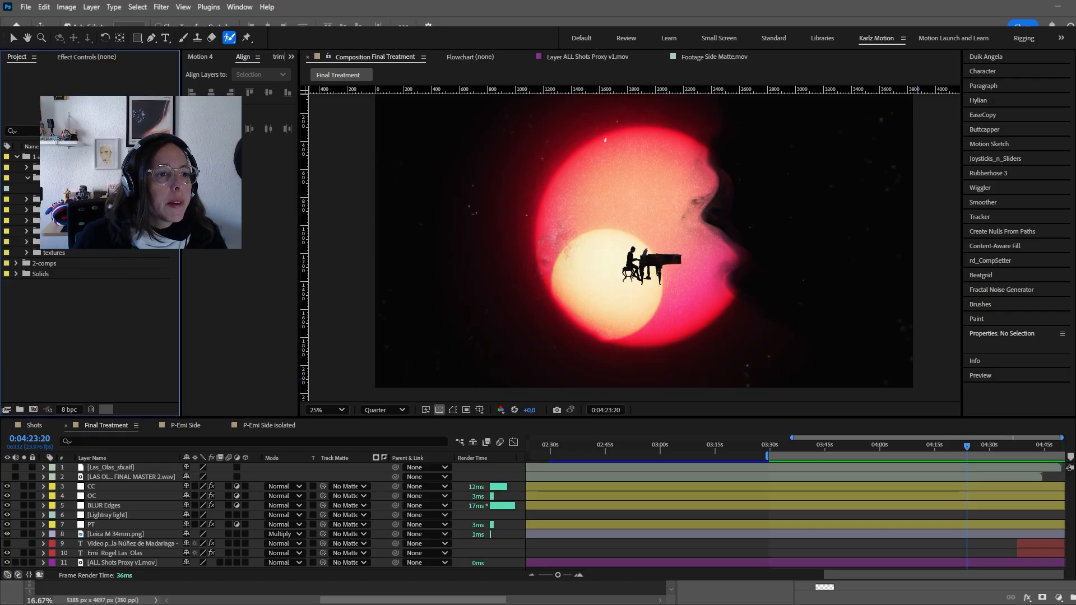
{"action": "left_click", "coordinate": [28, 178]}
{"action": "left_click", "coordinate": [25, 232]}
{"action": "left_click", "coordinate": [25, 231]}
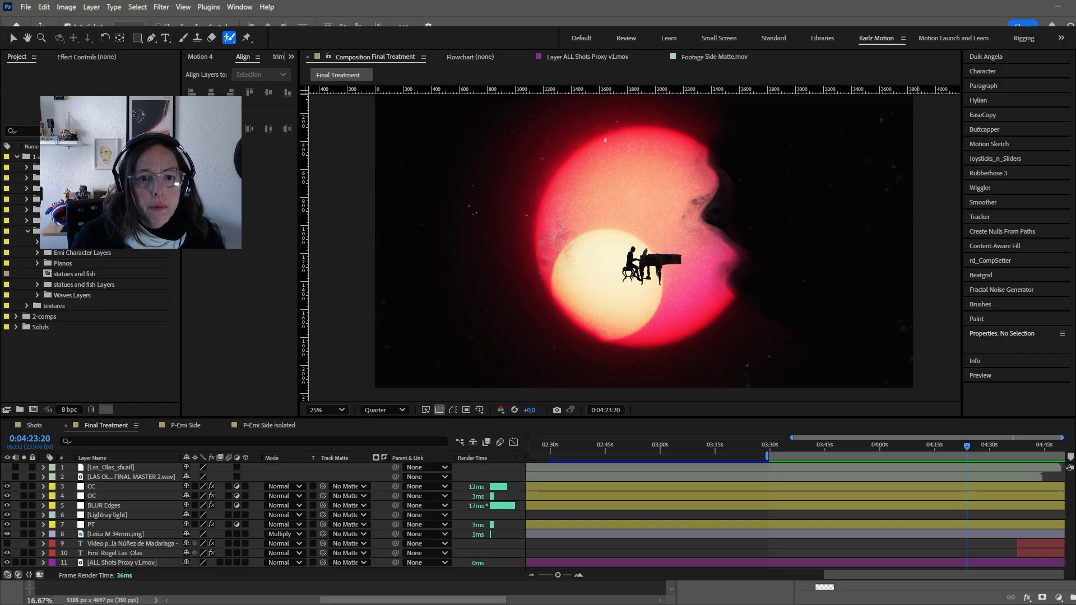
{"action": "left_click", "coordinate": [173, 180]}
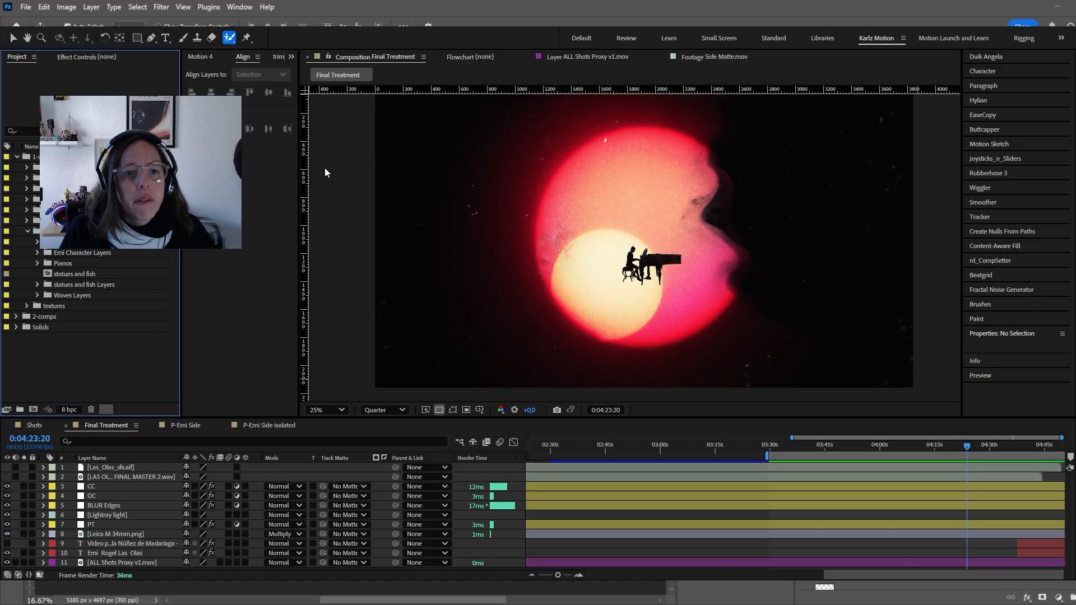
- Import Emi Character.psd into the psd folder as a layered composition and open that composition with the whole figure in view
{"action": "key", "text": "alt+Tab"}
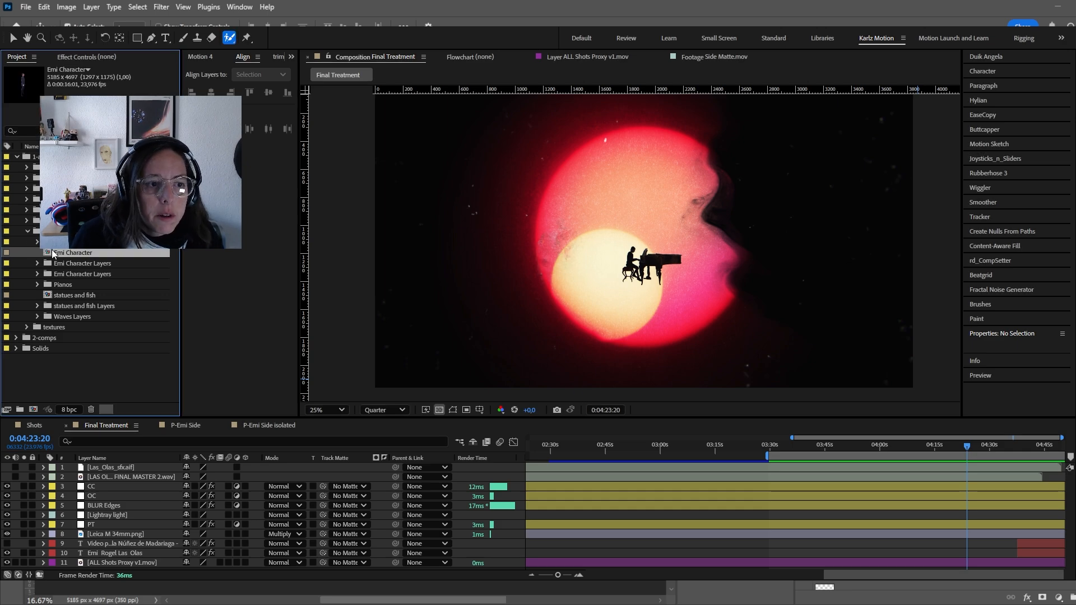
{"action": "double_click", "coordinate": [48, 256]}
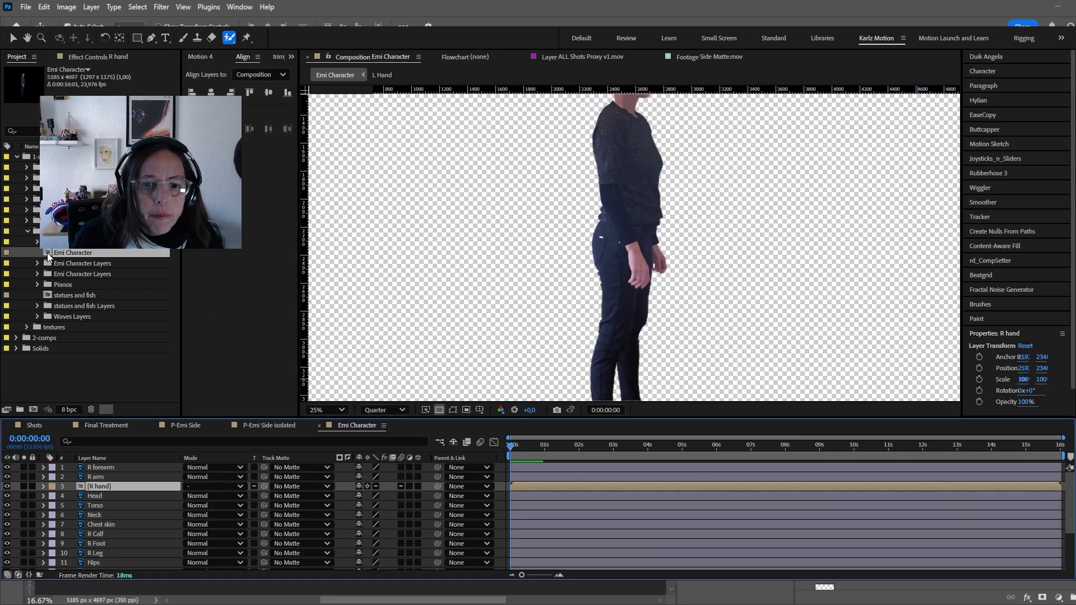
{"action": "scroll", "coordinate": [689, 209], "scroll_direction": "down", "scroll_amount": 4}
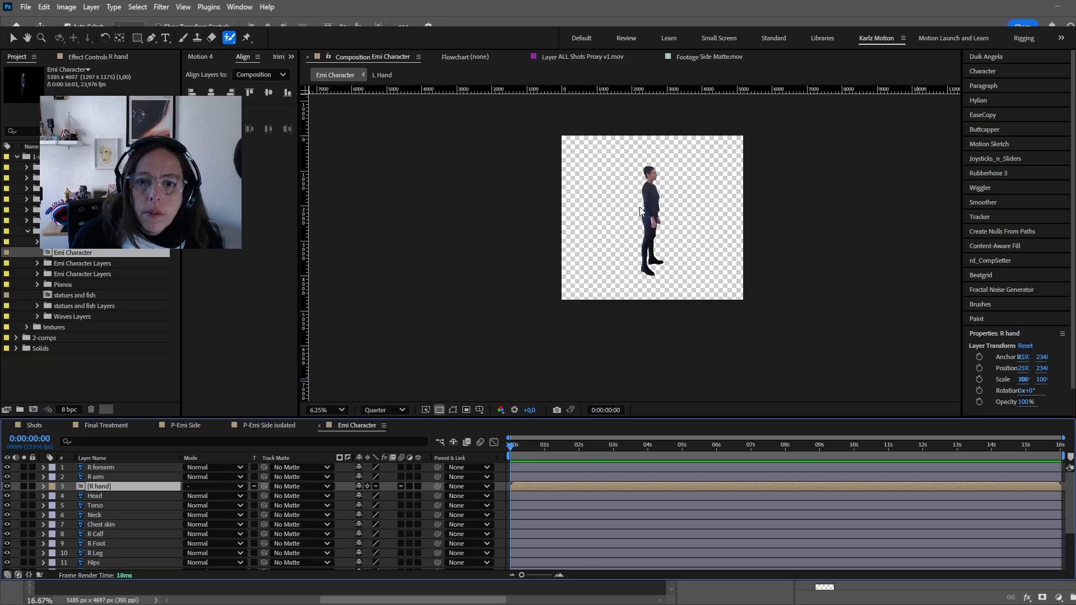
{"action": "scroll", "coordinate": [691, 179], "scroll_direction": "up", "scroll_amount": 2}
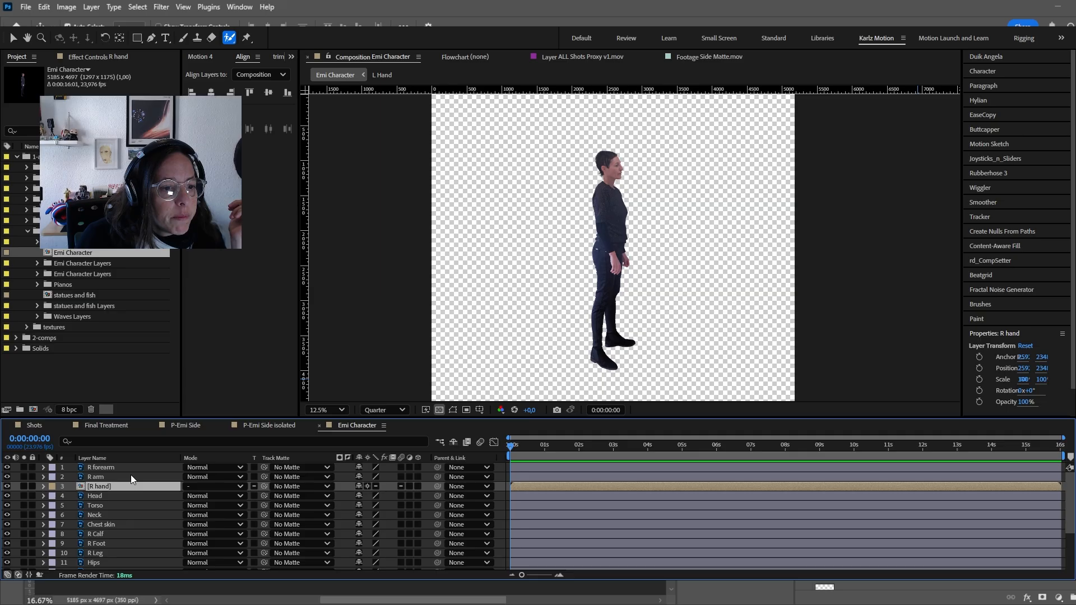
- Move the R arm, R Leg and R Calf pieces away from the body to demonstrate the separate layers
{"action": "left_click", "coordinate": [105, 476]}
{"action": "left_click", "coordinate": [105, 467]}
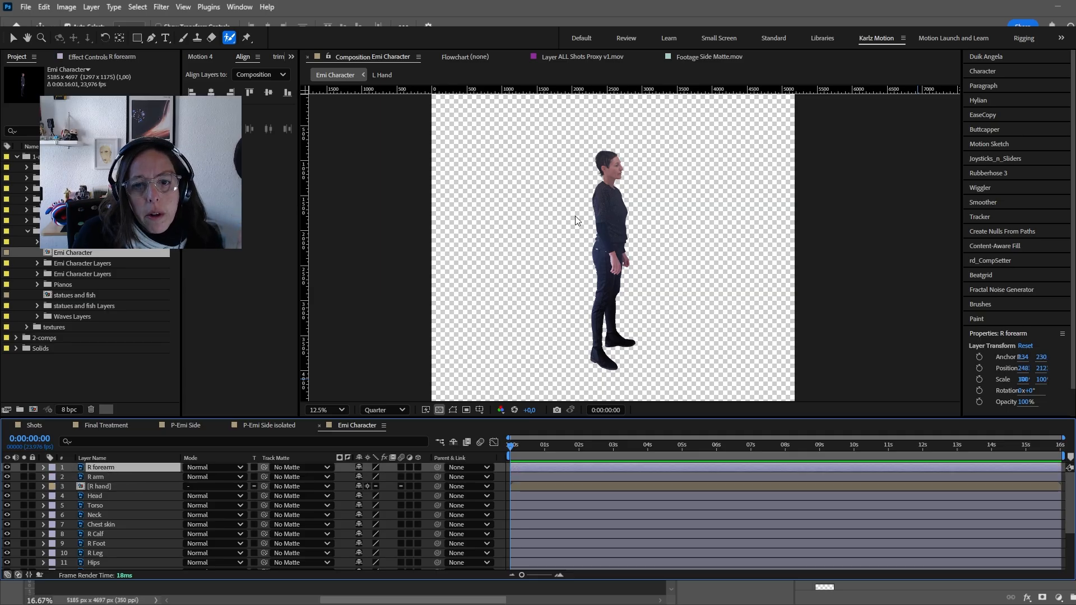
{"action": "scroll", "coordinate": [594, 214], "scroll_direction": "up", "scroll_amount": 1}
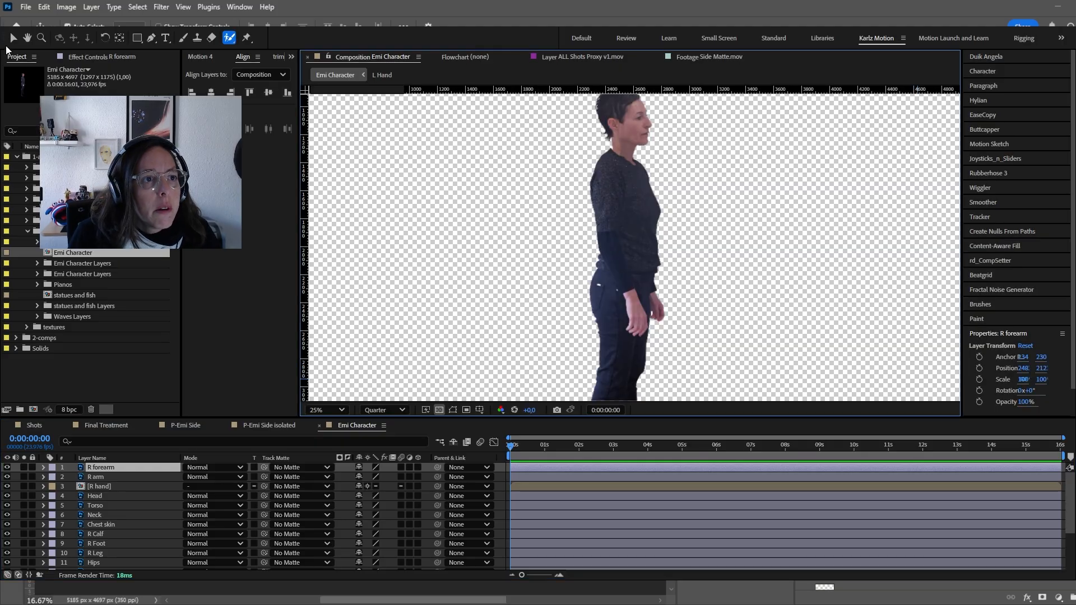
{"action": "left_click_drag", "start_coordinate": [613, 190], "coordinate": [570, 187]}
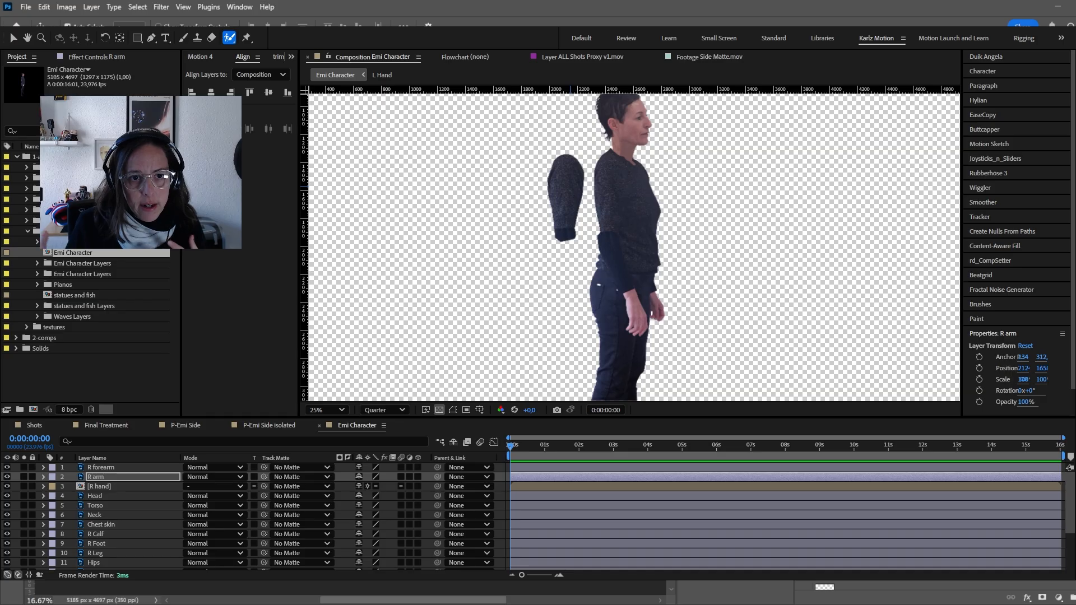
{"action": "left_click_drag", "start_coordinate": [623, 347], "coordinate": [524, 183]}
{"action": "left_click_drag", "start_coordinate": [584, 257], "coordinate": [565, 259]}
{"action": "left_click_drag", "start_coordinate": [568, 327], "coordinate": [577, 340]}
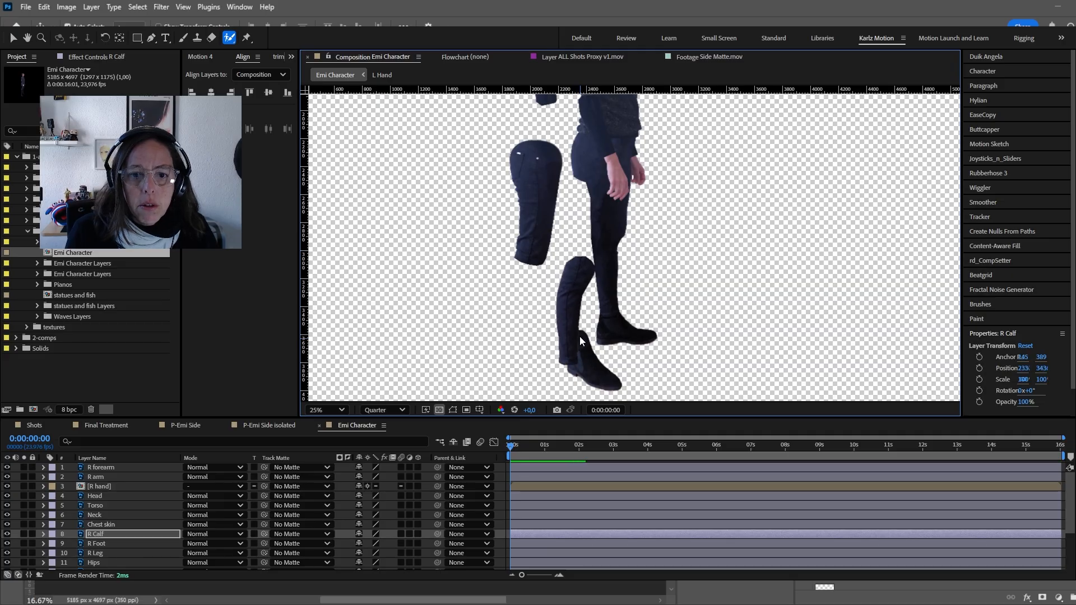
{"action": "left_click_drag", "start_coordinate": [570, 285], "coordinate": [553, 273]}
{"action": "key", "text": "period"}
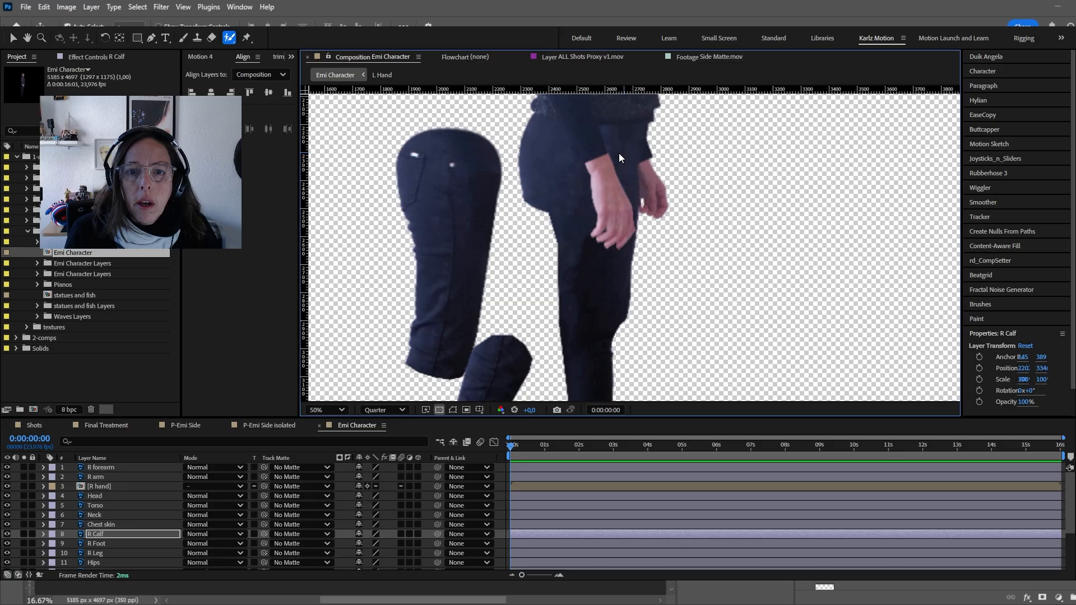
- Set the preview resolution to Full and move the R forearm and Hips pieces away from the body
{"action": "left_click", "coordinate": [408, 410]}
{"action": "left_click", "coordinate": [382, 446]}
{"action": "scroll", "coordinate": [502, 320], "scroll_direction": "down", "scroll_amount": 2}
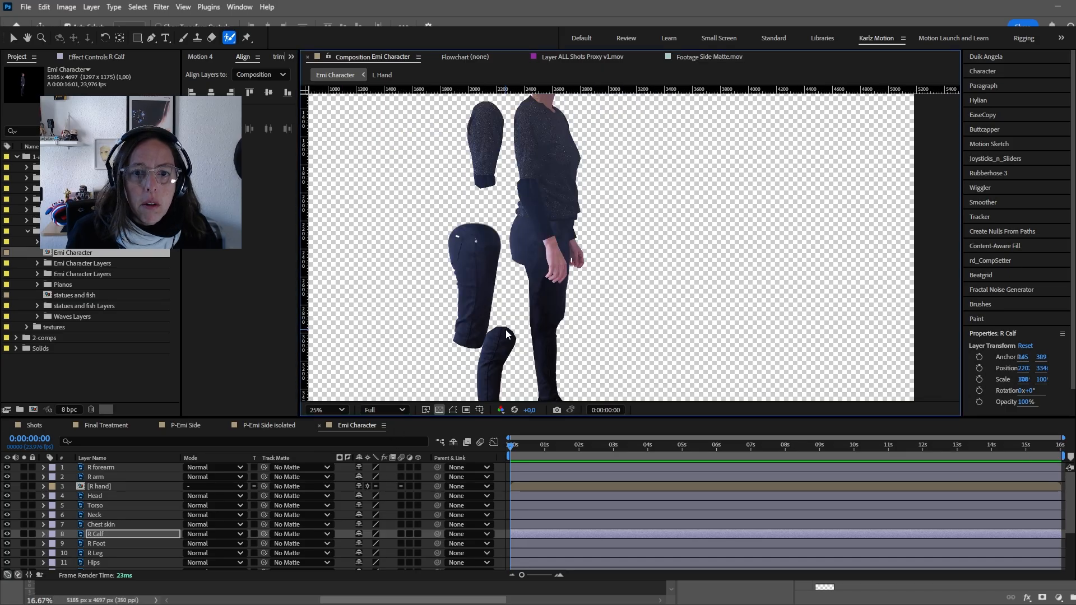
{"action": "left_click_drag", "start_coordinate": [516, 229], "coordinate": [618, 254]}
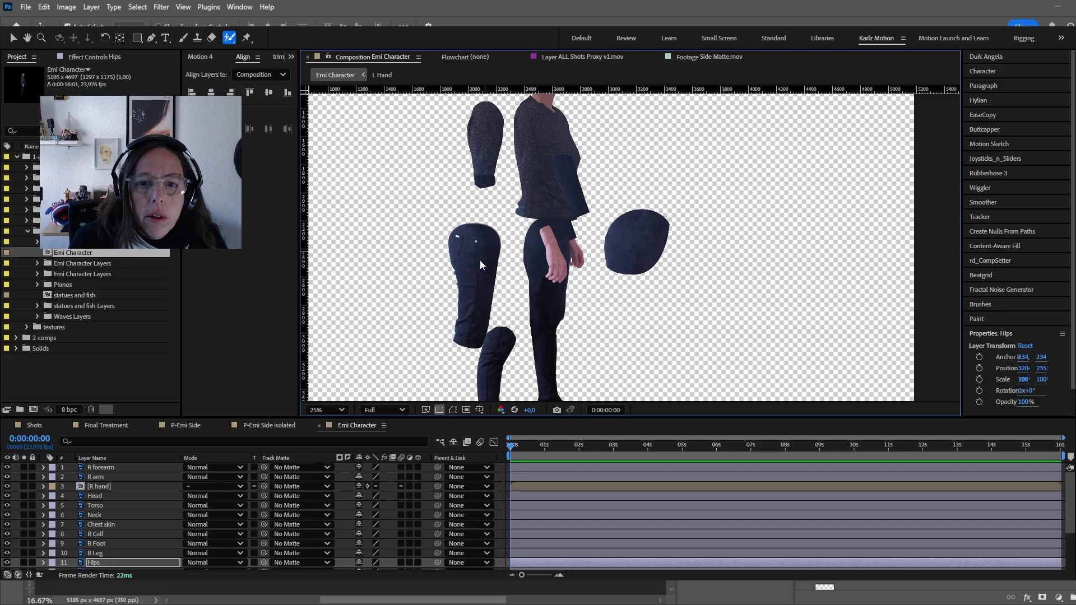
{"action": "scroll", "coordinate": [500, 270], "scroll_direction": "down", "scroll_amount": 1}
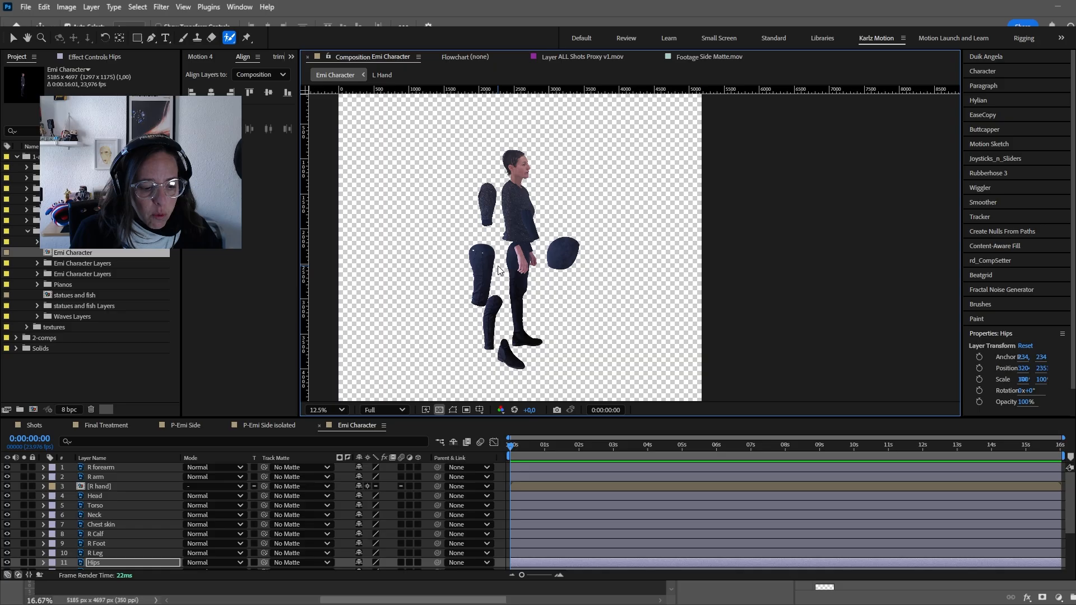
- Undo all the body-part moves and the preview resolution change
{"action": "key", "text": "ctrl+z"}
{"action": "key", "text": "ctrl+z"}
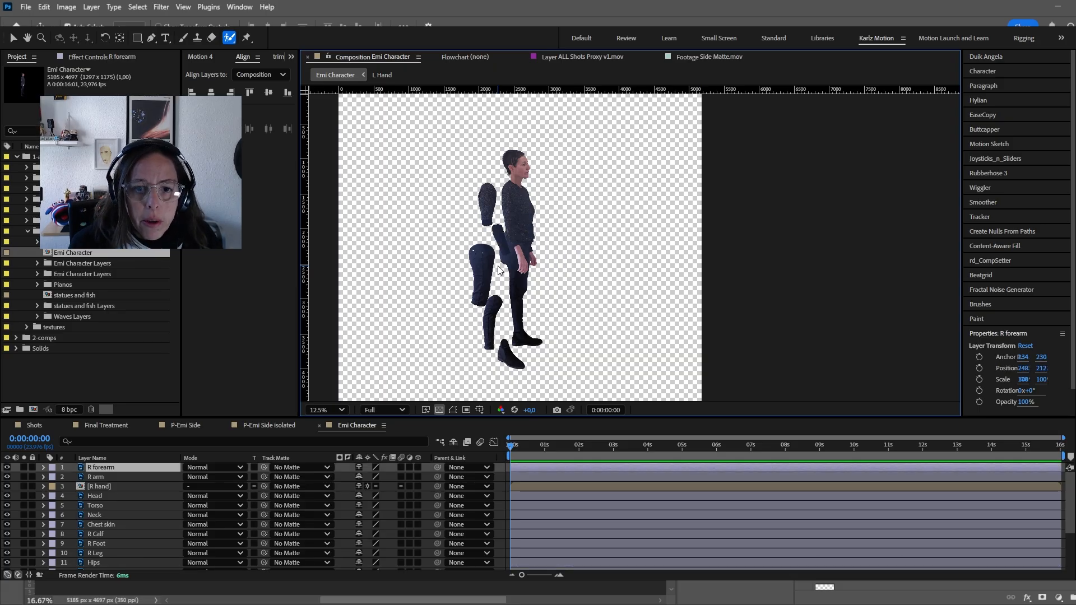
{"action": "key", "text": "ctrl+z"}
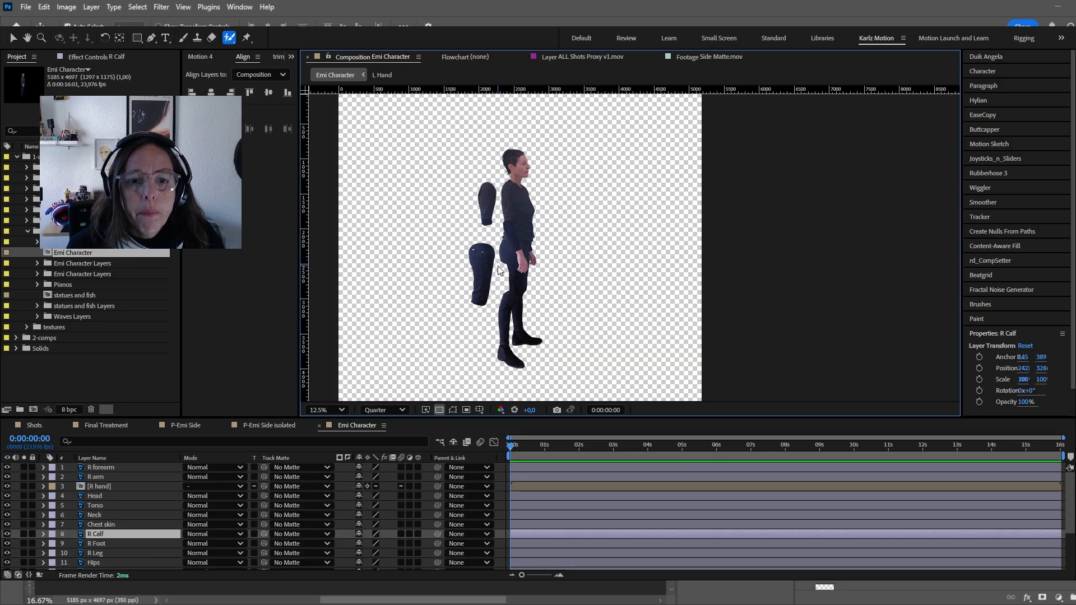
{"action": "key", "text": "ctrl+z"}
{"action": "key", "text": "ctrl+z"}
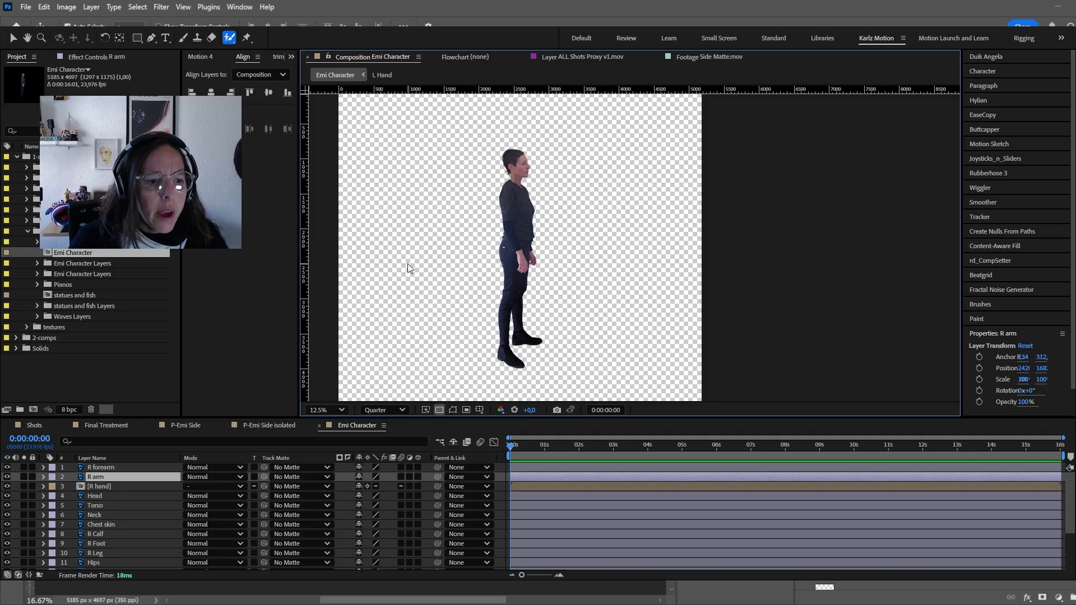
- Solo the R forearm layer briefly to view it on its own, and turn its solo off again
{"action": "scroll", "coordinate": [506, 170], "scroll_direction": "up", "scroll_amount": 1}
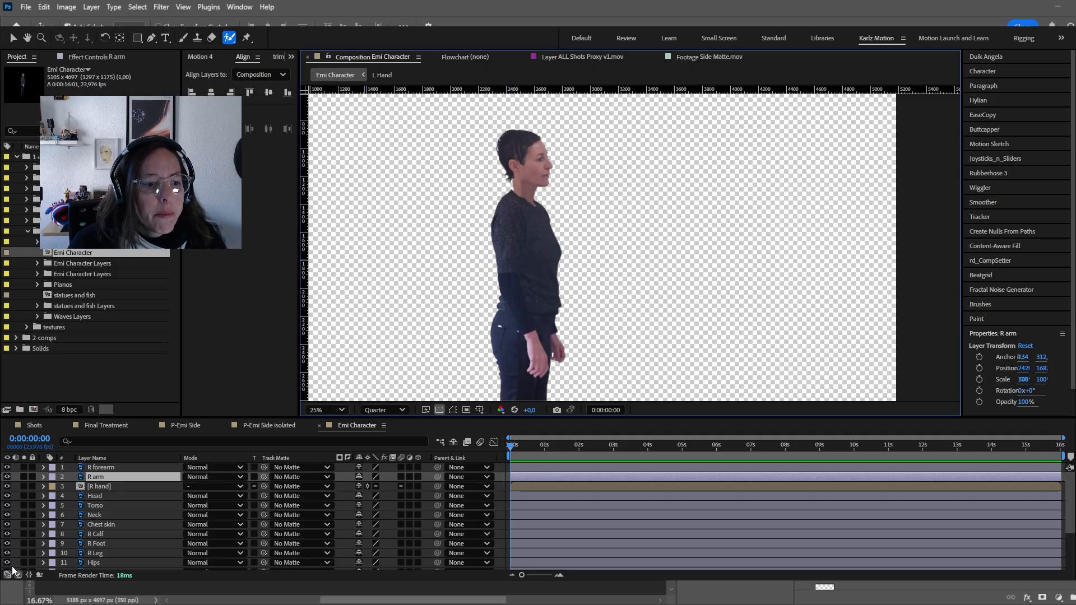
{"action": "left_click", "coordinate": [106, 467]}
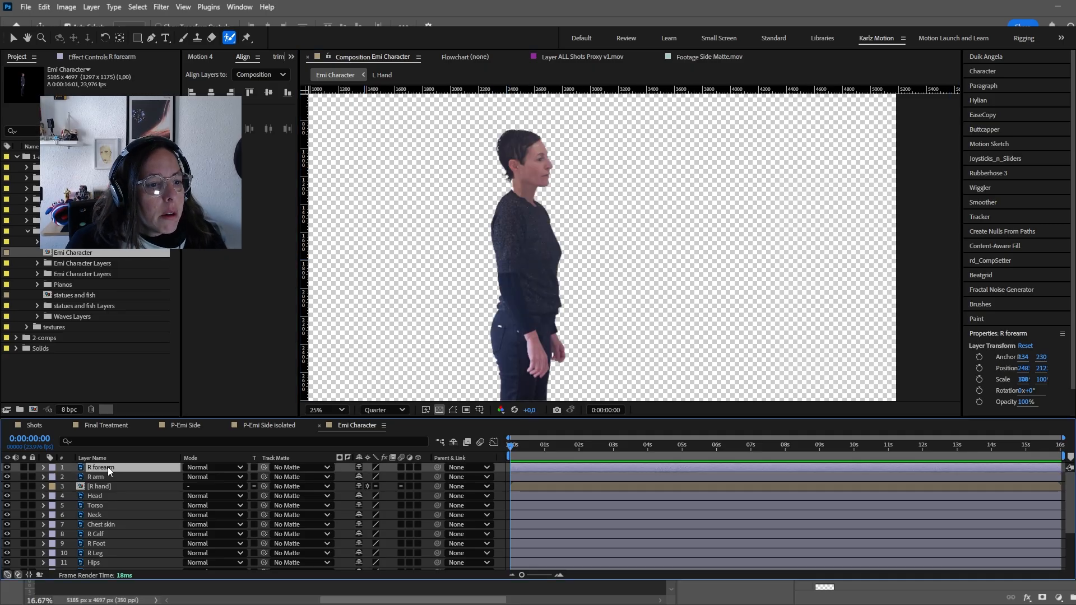
{"action": "left_click", "coordinate": [22, 467]}
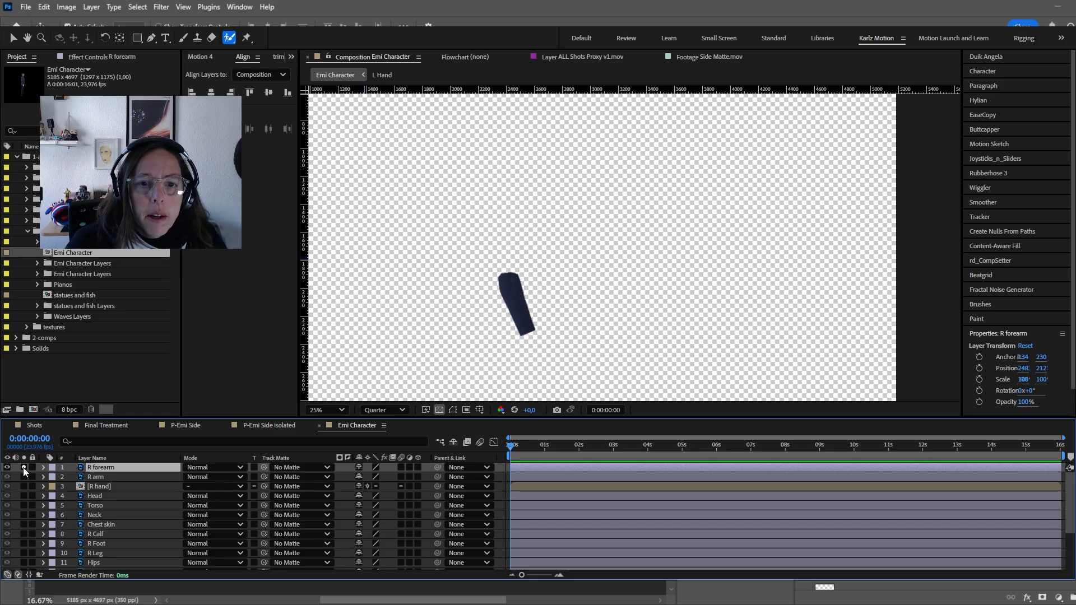
{"action": "left_click", "coordinate": [23, 467]}
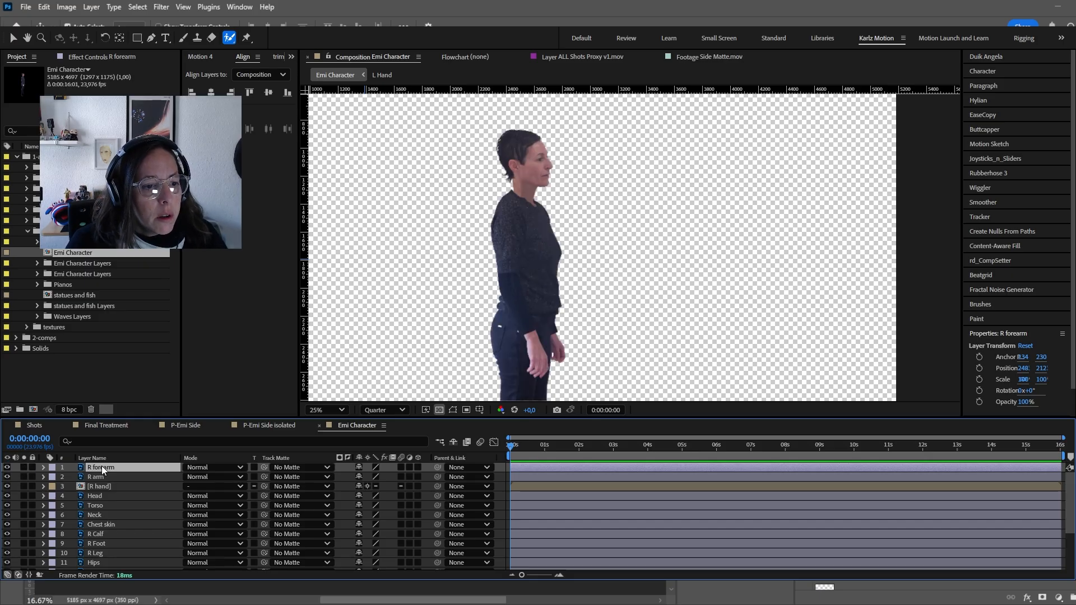
- Give the R forearm, R arm and R hand layers a blue label colour, and select the Torso layer
{"action": "left_click", "coordinate": [102, 485], "text": "shift"}
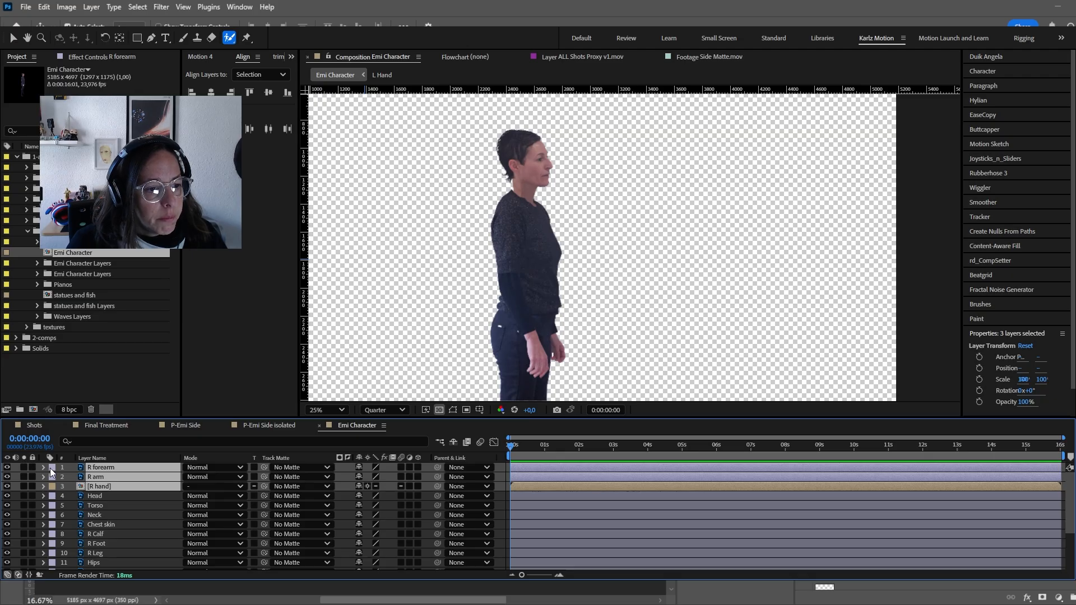
{"action": "left_click", "coordinate": [93, 364]}
{"action": "left_click", "coordinate": [106, 506]}
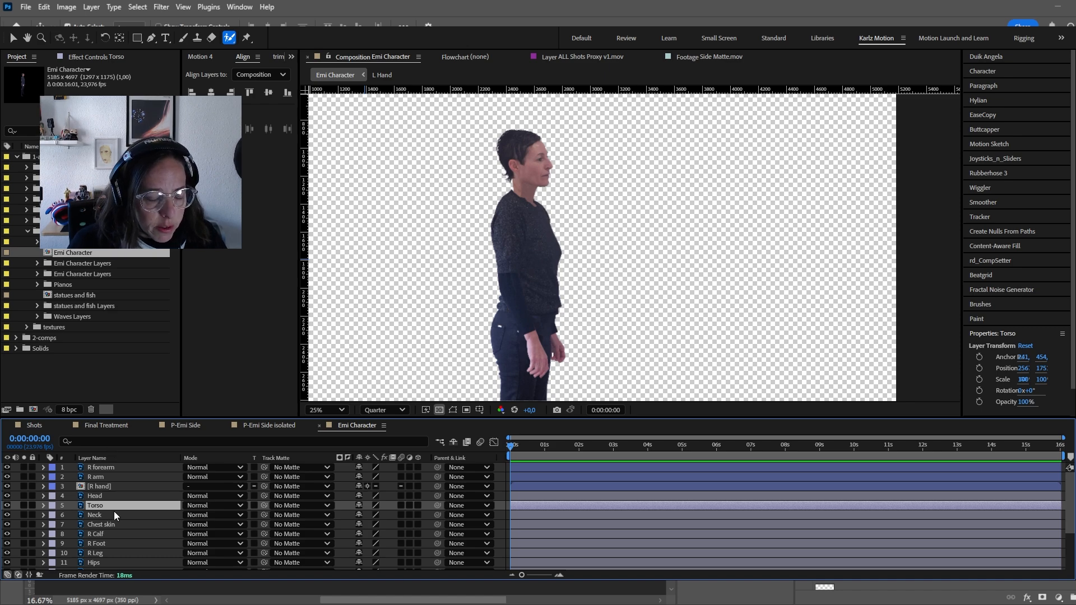
{"action": "scroll", "coordinate": [113, 511], "scroll_direction": "down", "scroll_amount": 3}
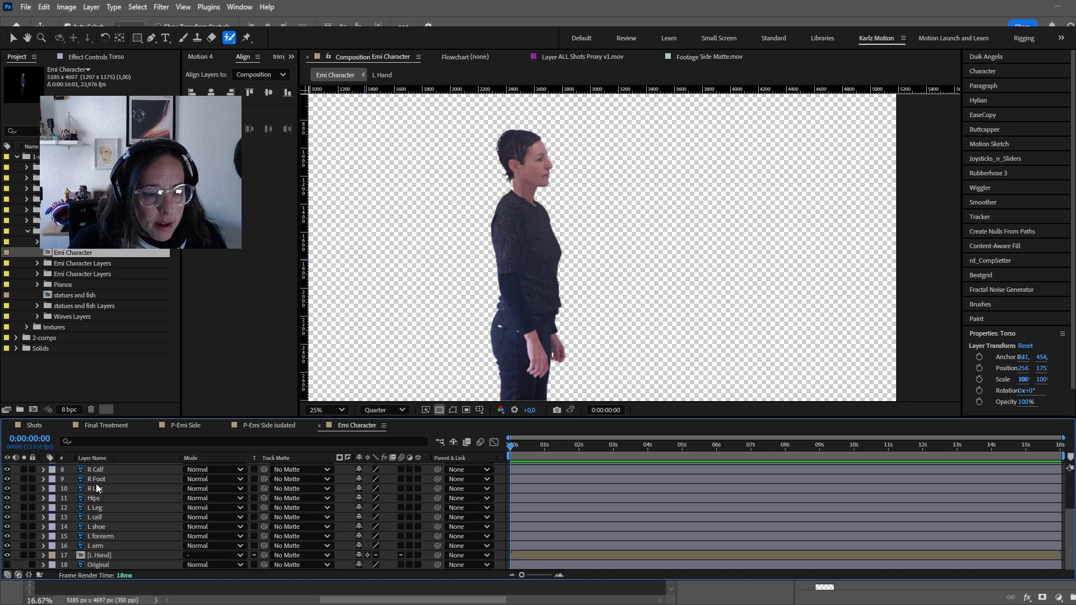
{"action": "scroll", "coordinate": [96, 483], "scroll_direction": "up", "scroll_amount": 3}
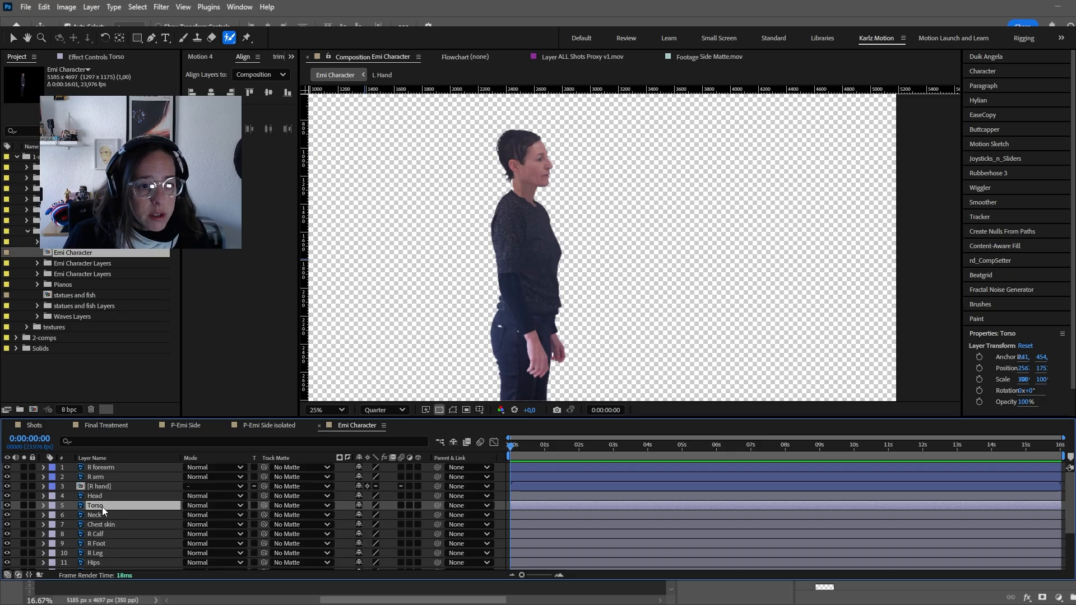
- Solo the R forearm, R arm and R hand layers together and lower their opacity to 68%
{"action": "left_click", "coordinate": [97, 469]}
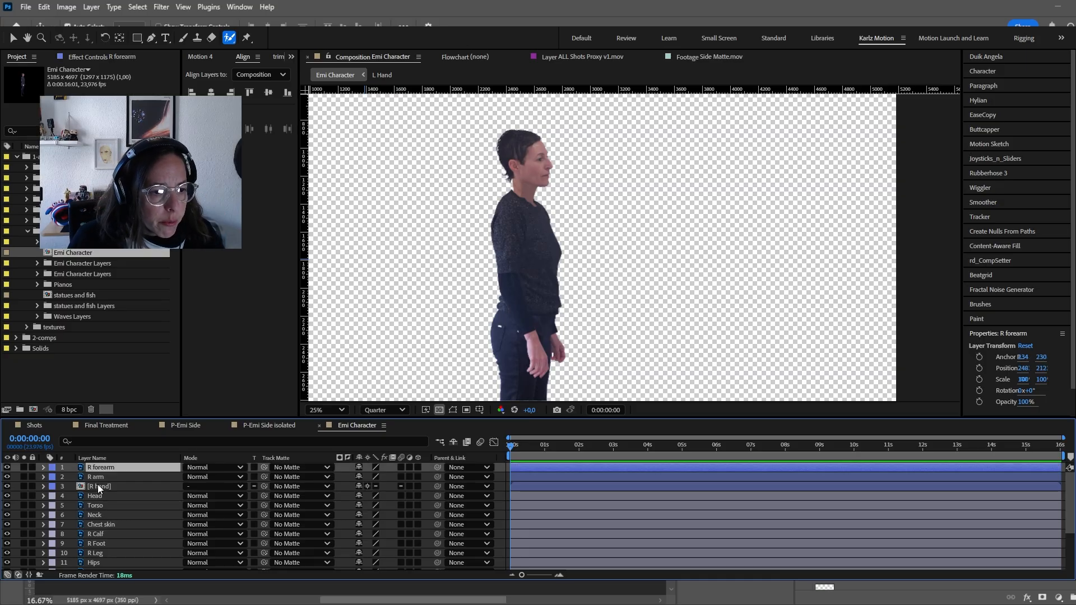
{"action": "left_click", "coordinate": [98, 484], "text": "shift"}
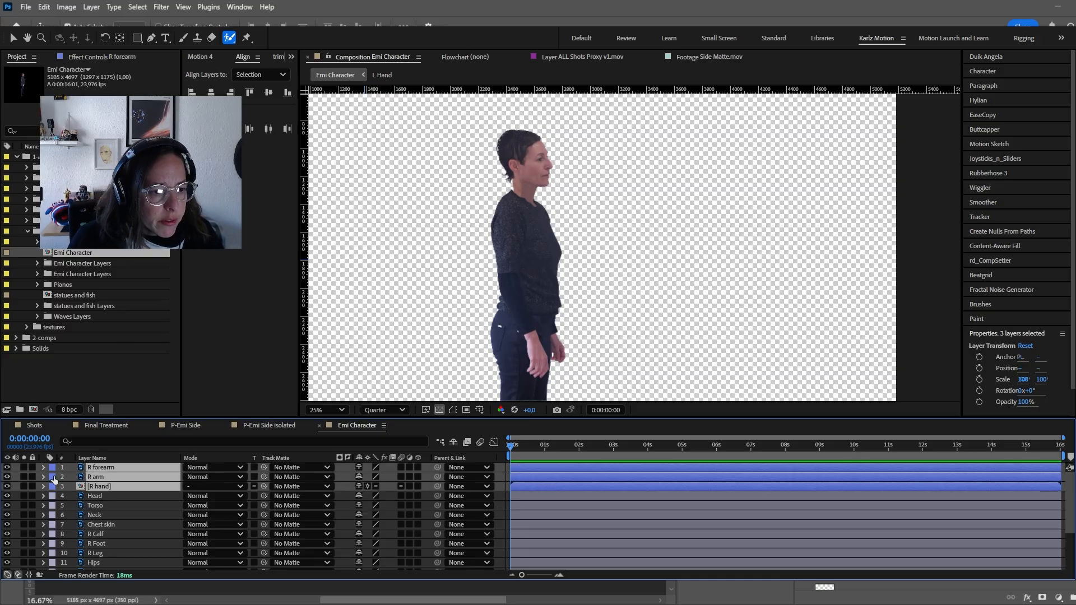
{"action": "left_click", "coordinate": [25, 469]}
{"action": "scroll", "coordinate": [601, 214], "scroll_direction": "down", "scroll_amount": 1}
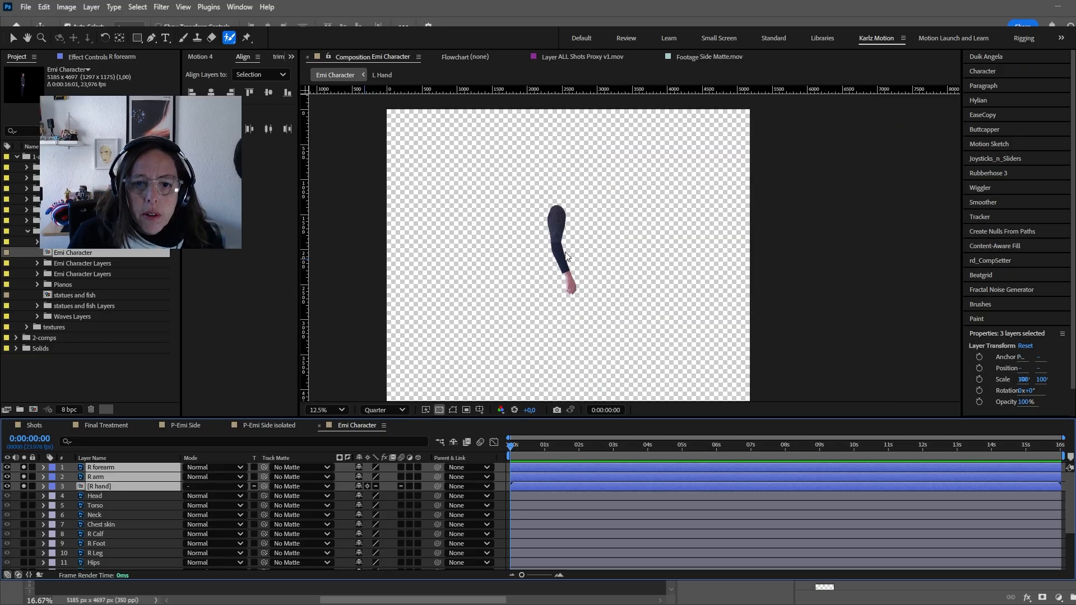
{"action": "scroll", "coordinate": [566, 256], "scroll_direction": "up", "scroll_amount": 1}
{"action": "key", "text": "t"}
{"action": "left_click_drag", "start_coordinate": [364, 477], "coordinate": [347, 477]}
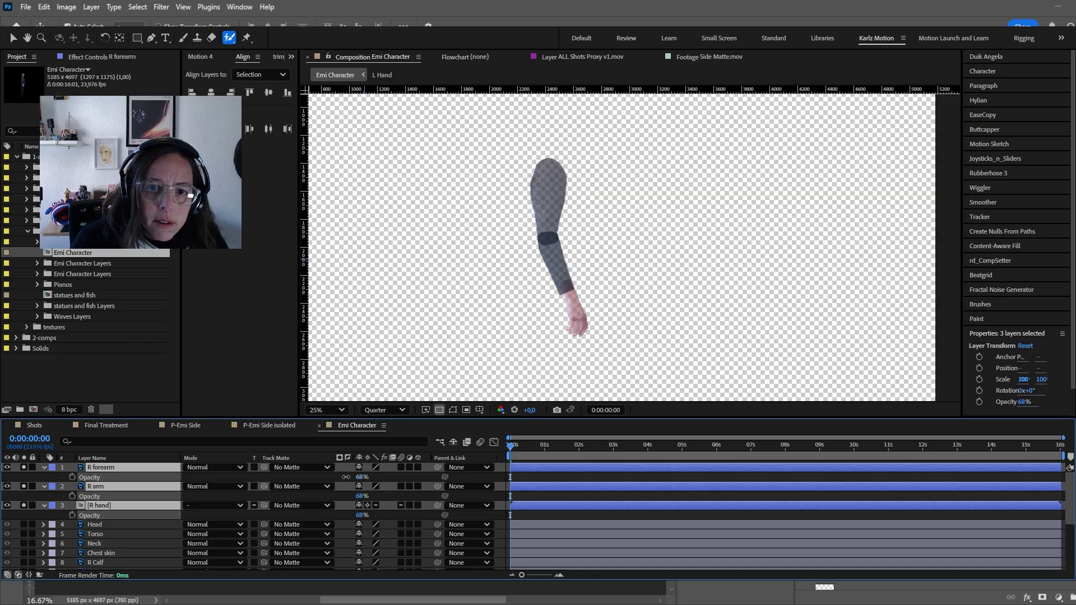
{"action": "left_click", "coordinate": [419, 291]}
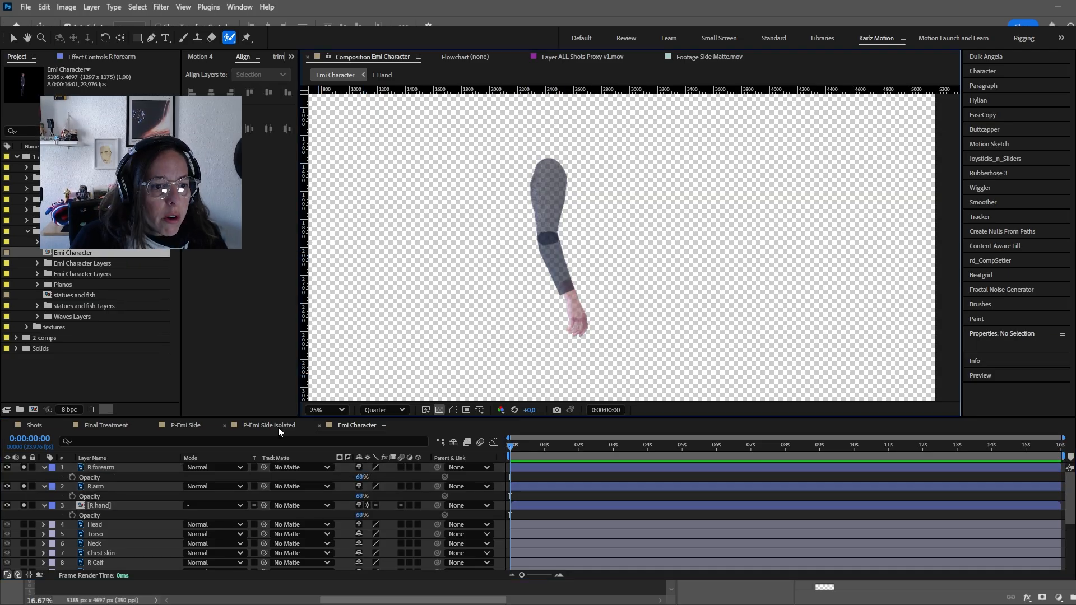
- Move the R arm layer's anchor point from its centre up to the shoulder joint
{"action": "left_click", "coordinate": [105, 488]}
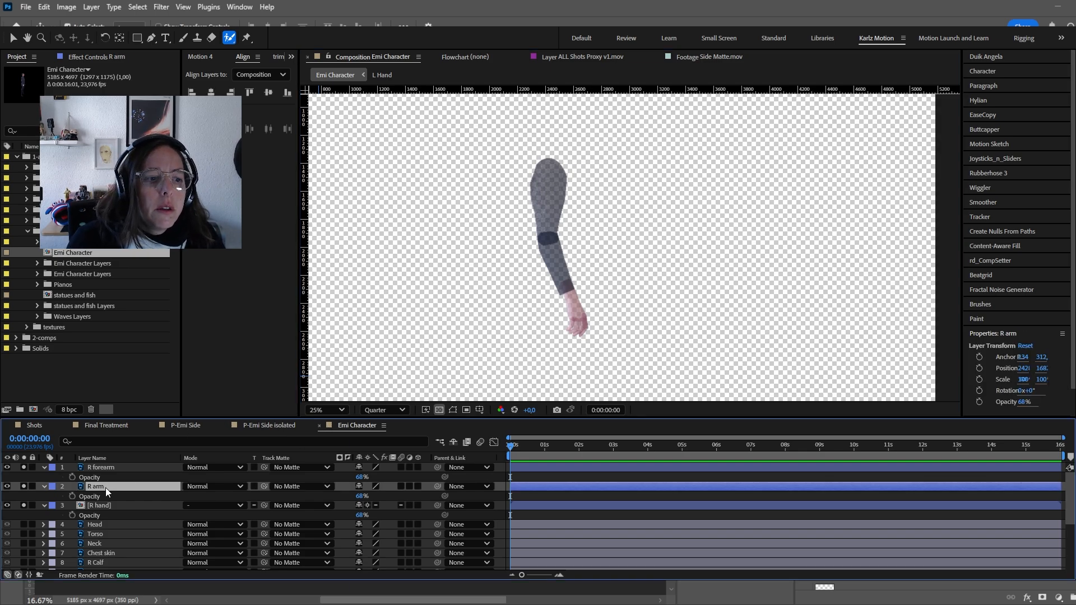
{"action": "left_click", "coordinate": [453, 410]}
{"action": "key", "text": "y"}
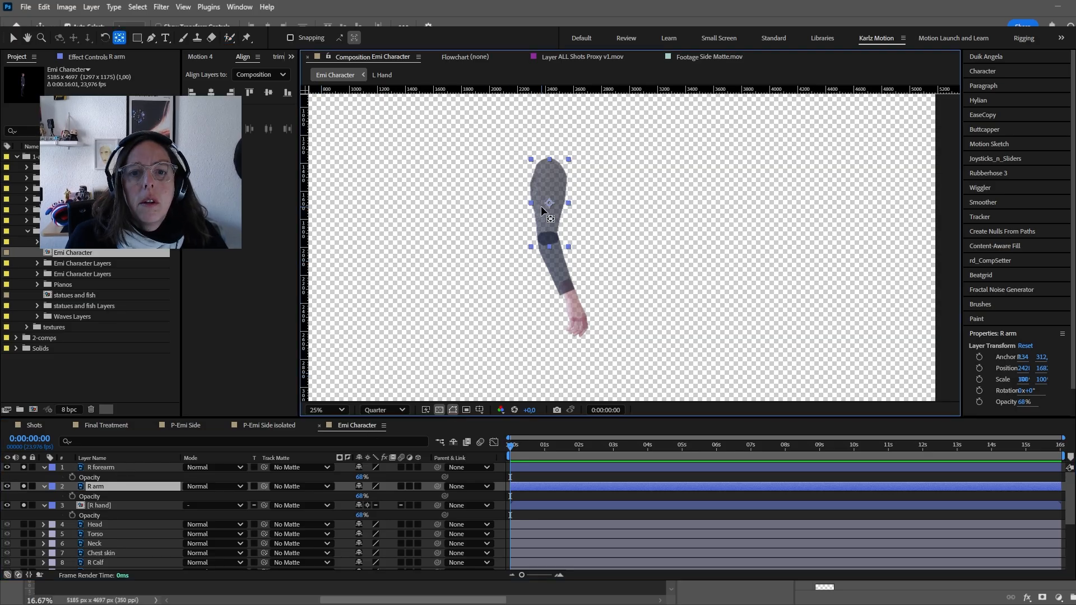
{"action": "left_click_drag", "start_coordinate": [549, 203], "coordinate": [549, 169]}
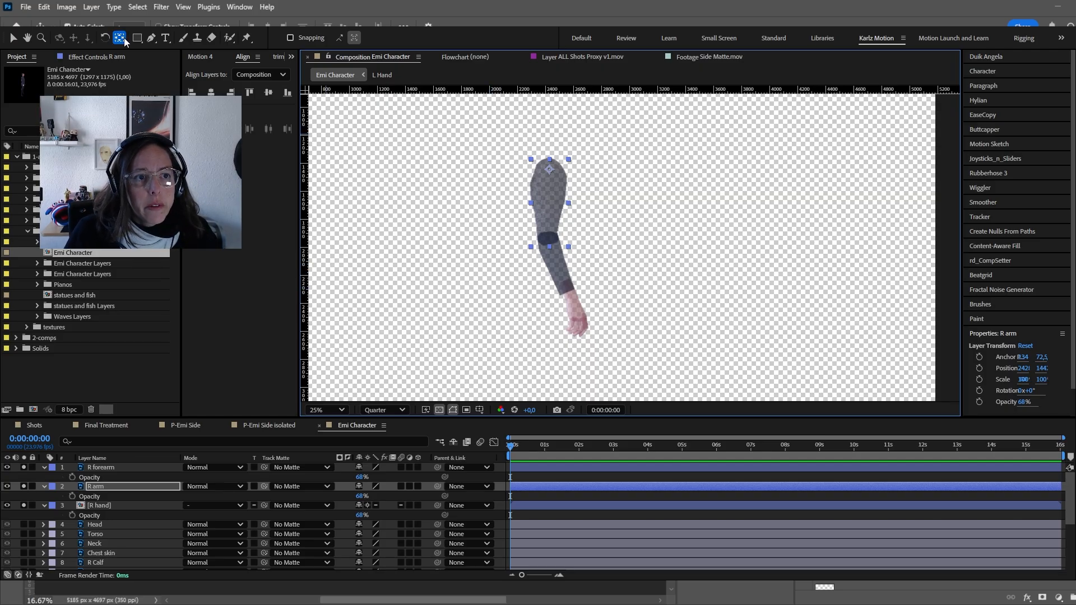
{"action": "left_click", "coordinate": [13, 38]}
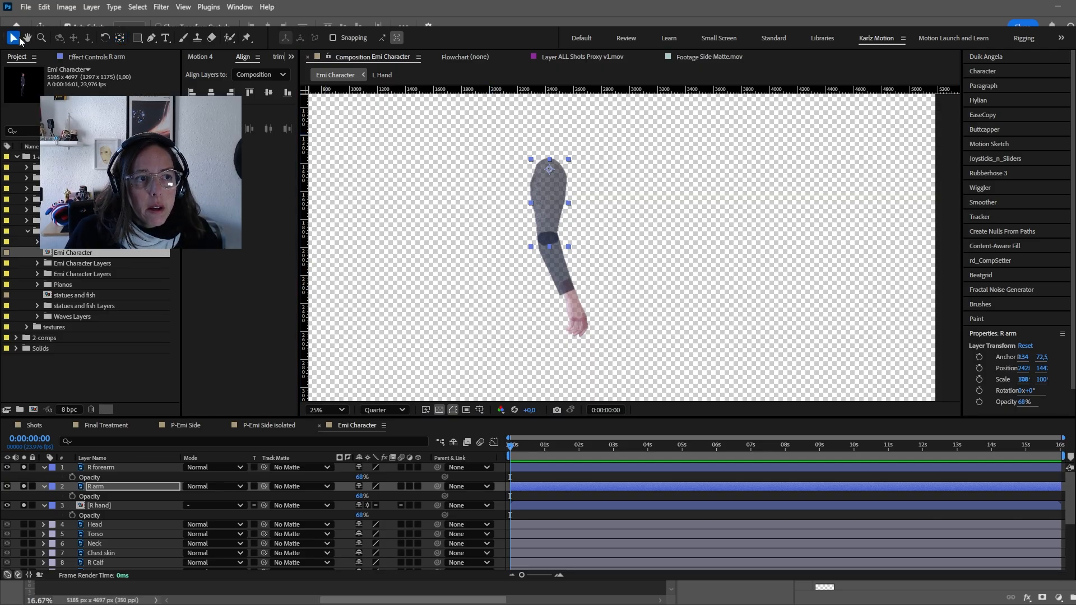
{"action": "left_click", "coordinate": [123, 39]}
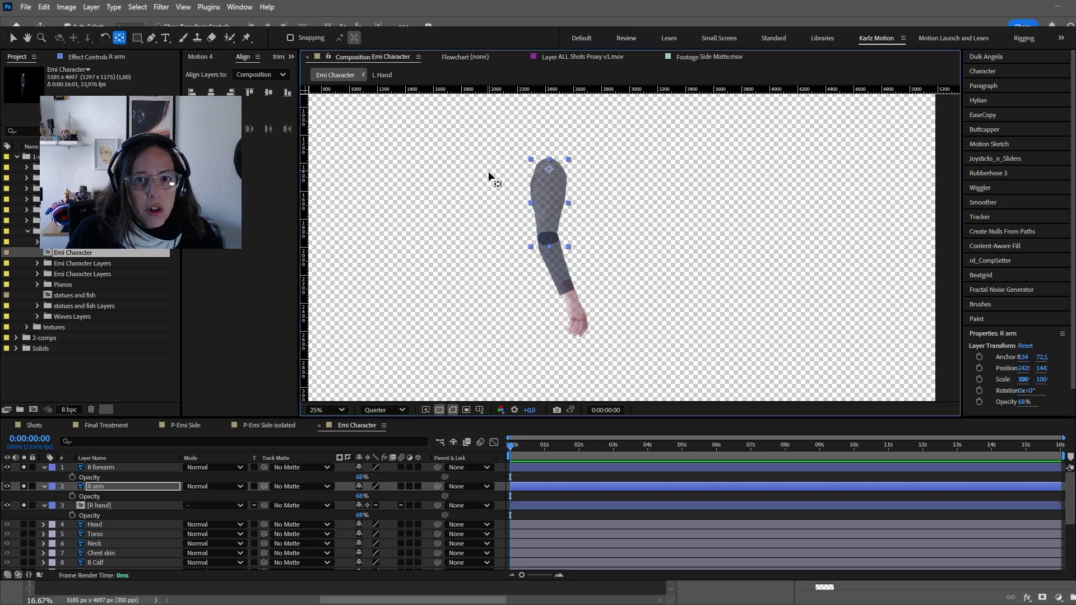
{"action": "left_click_drag", "start_coordinate": [552, 175], "coordinate": [548, 171]}
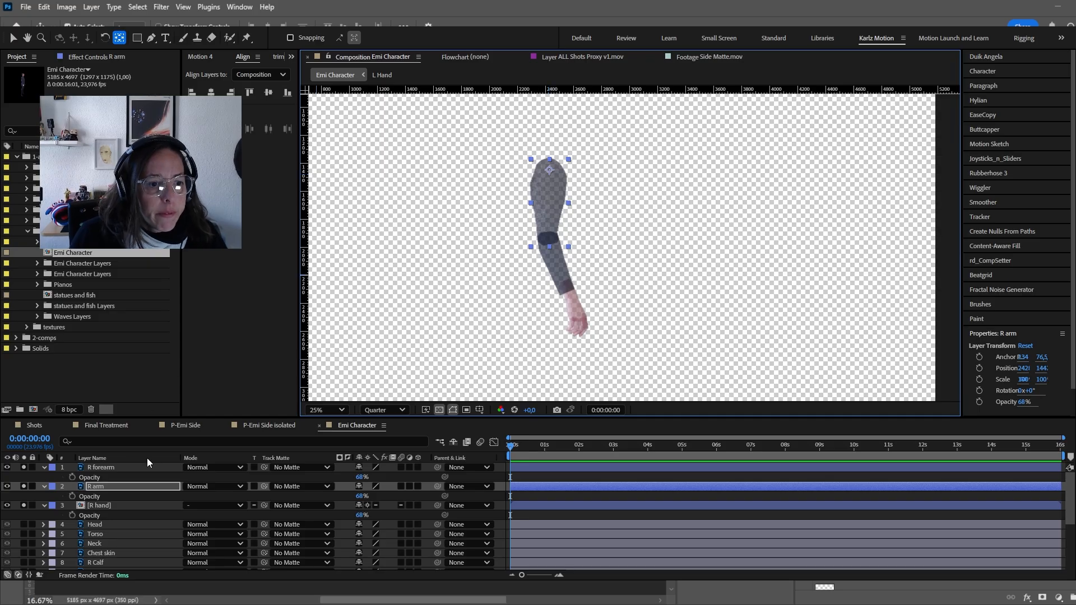
- Place the R forearm's anchor point in the elbow overlap and the R hand's anchor point in the wrist overlap
{"action": "left_click", "coordinate": [107, 468]}
{"action": "scroll", "coordinate": [548, 262], "scroll_direction": "up", "scroll_amount": 2}
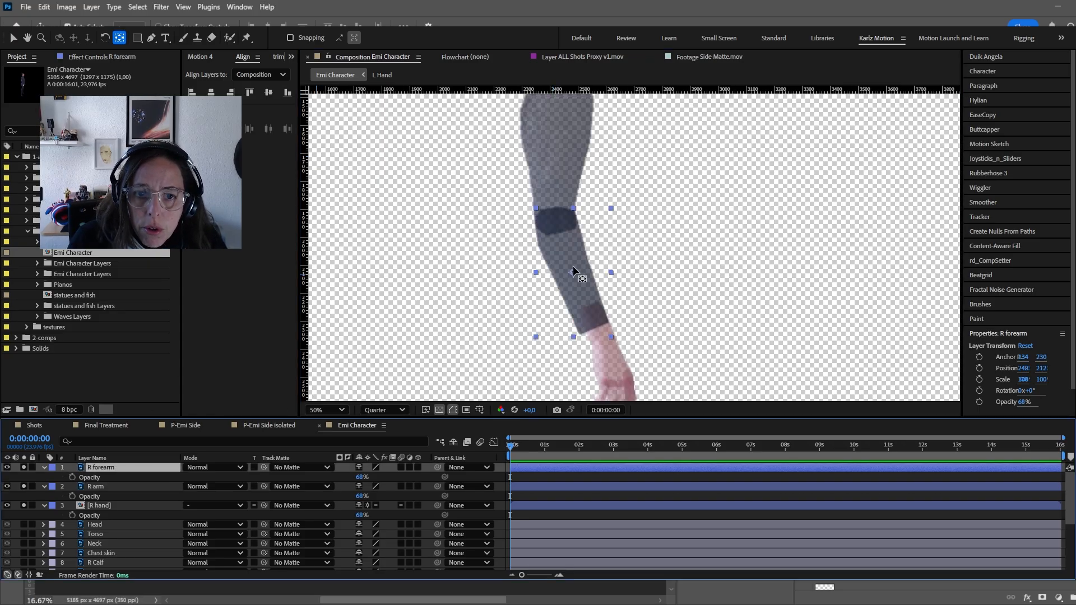
{"action": "left_click_drag", "start_coordinate": [576, 274], "coordinate": [554, 222]}
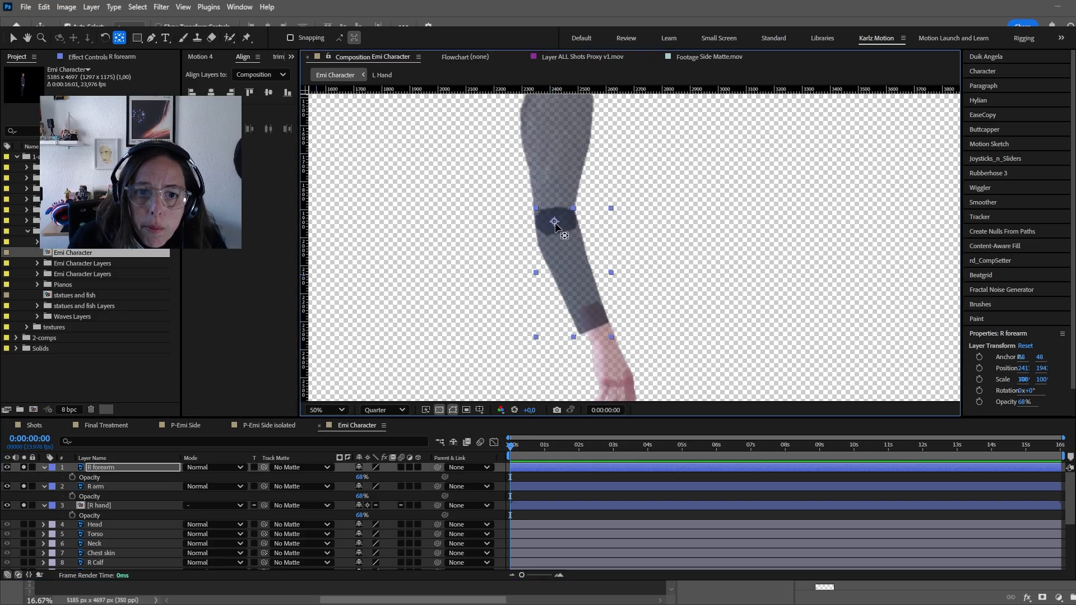
{"action": "left_click", "coordinate": [133, 504]}
{"action": "left_click_drag", "start_coordinate": [603, 345], "coordinate": [613, 258]}
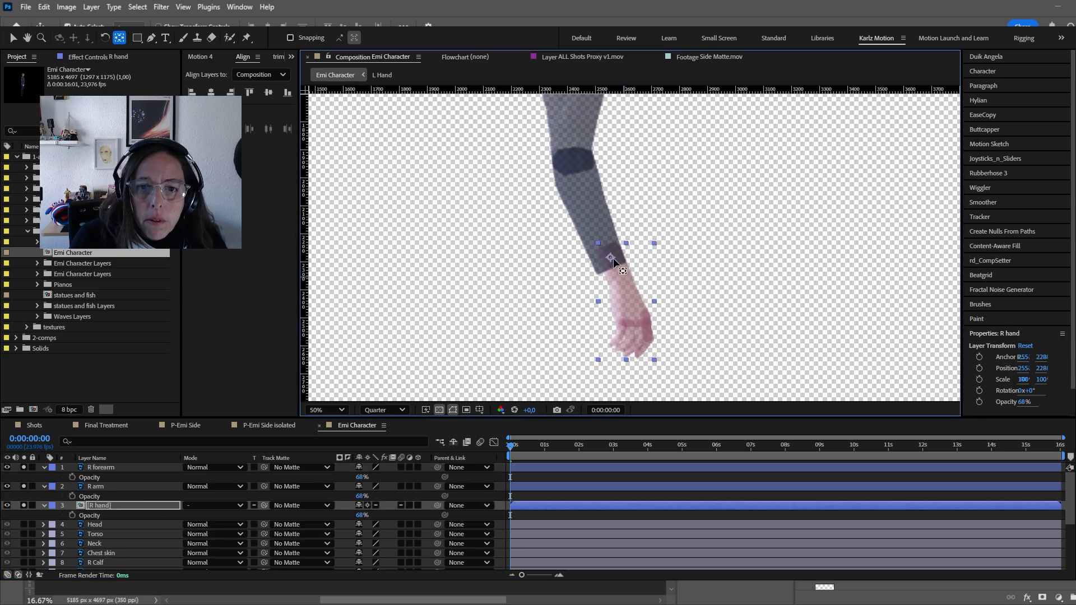
{"action": "scroll", "coordinate": [574, 278], "scroll_direction": "down", "scroll_amount": 2}
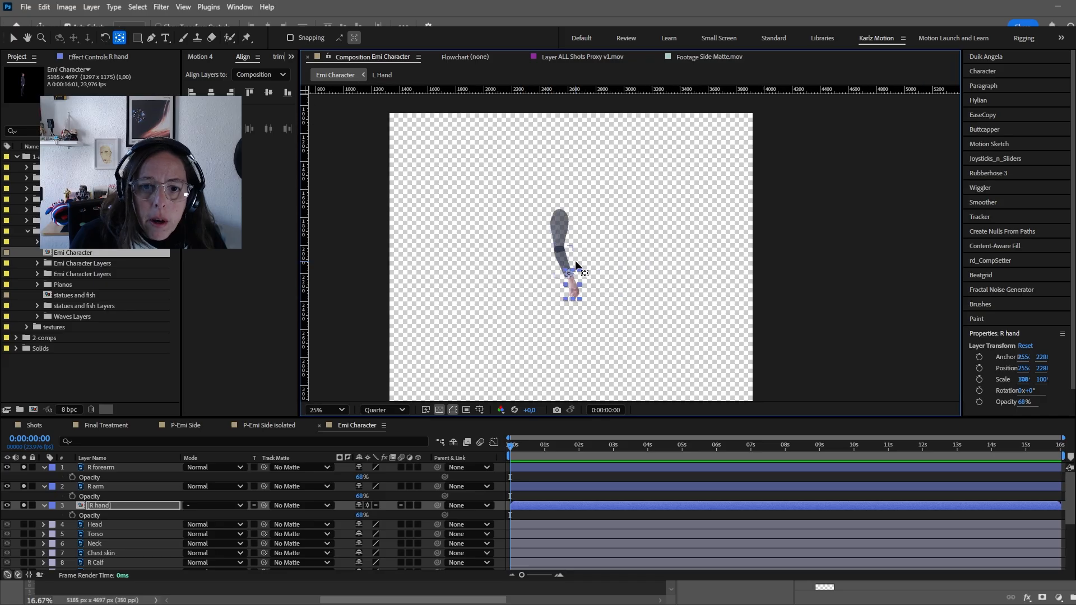
{"action": "scroll", "coordinate": [575, 260], "scroll_direction": "up", "scroll_amount": 1}
- Open Duik Angela, widen its area and show its Bones tools
{"action": "left_click", "coordinate": [112, 468]}
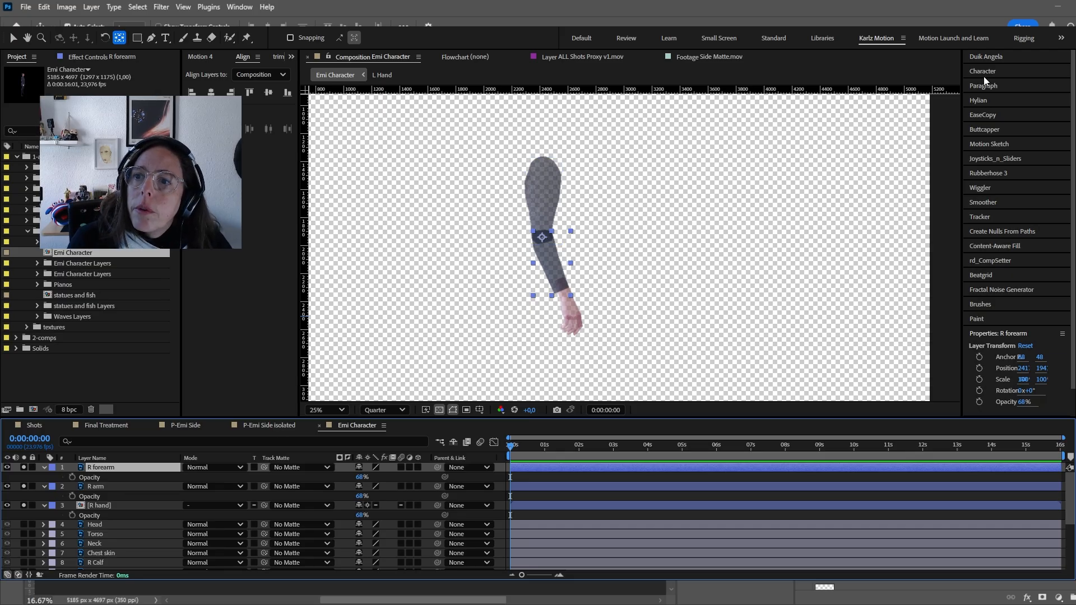
{"action": "left_click", "coordinate": [998, 57]}
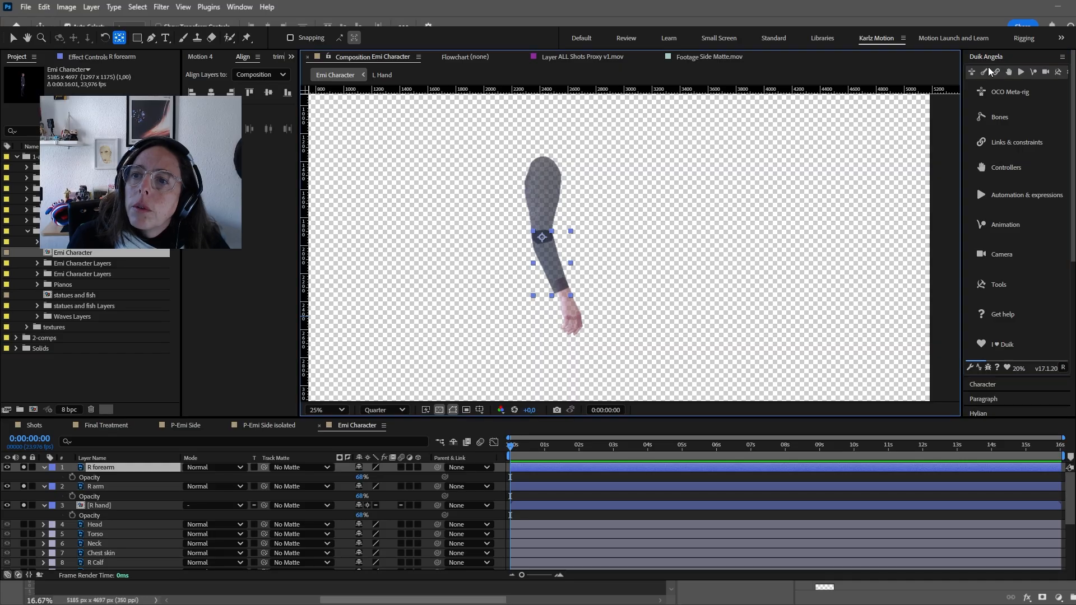
{"action": "left_click_drag", "start_coordinate": [961, 65], "coordinate": [879, 71]}
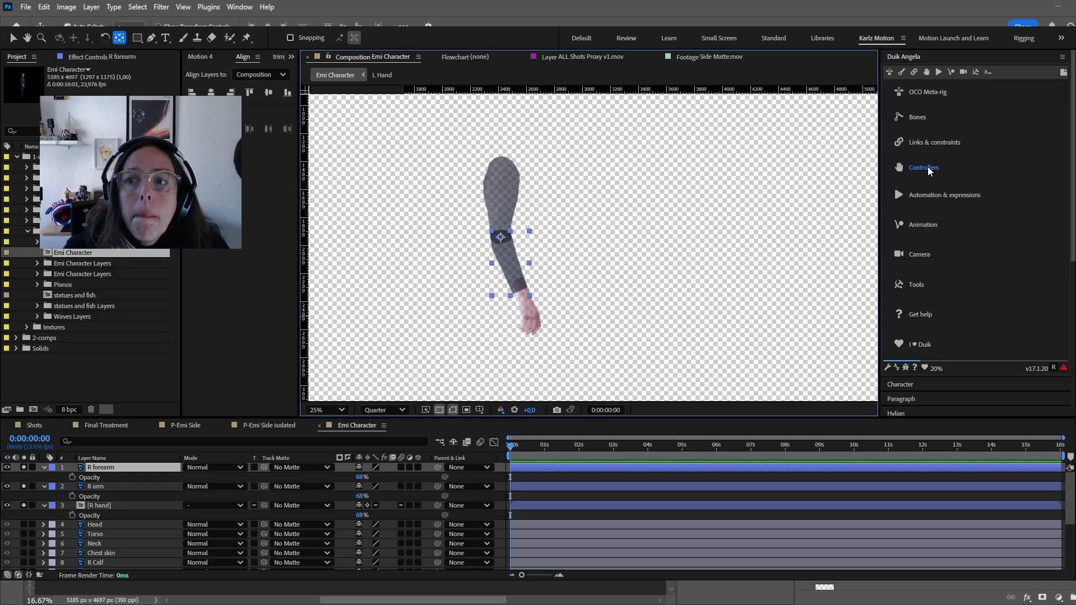
{"action": "left_click", "coordinate": [901, 73]}
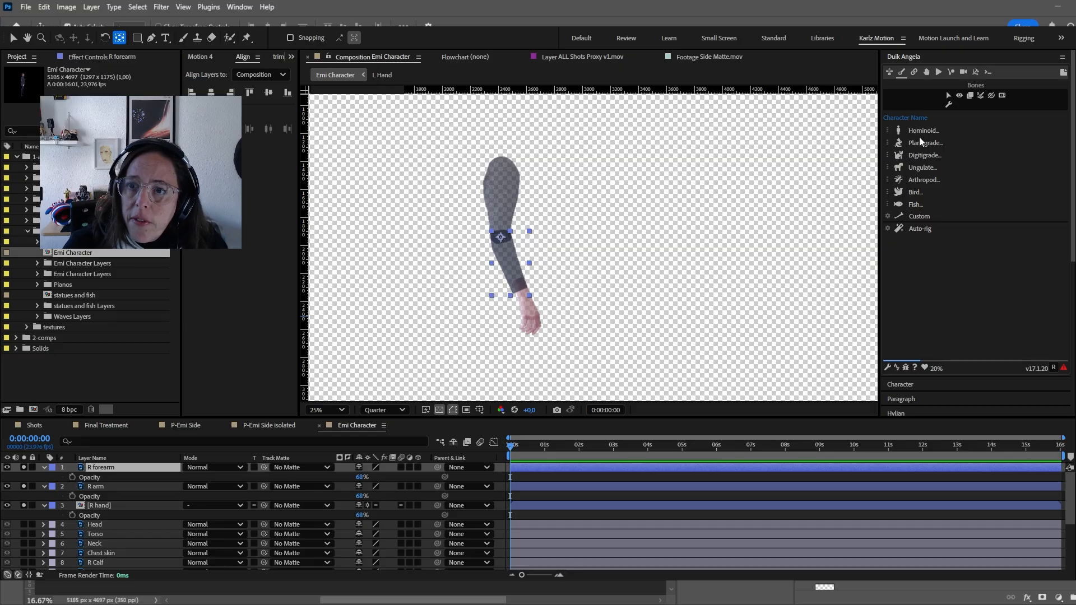
{"action": "left_click", "coordinate": [884, 203]}
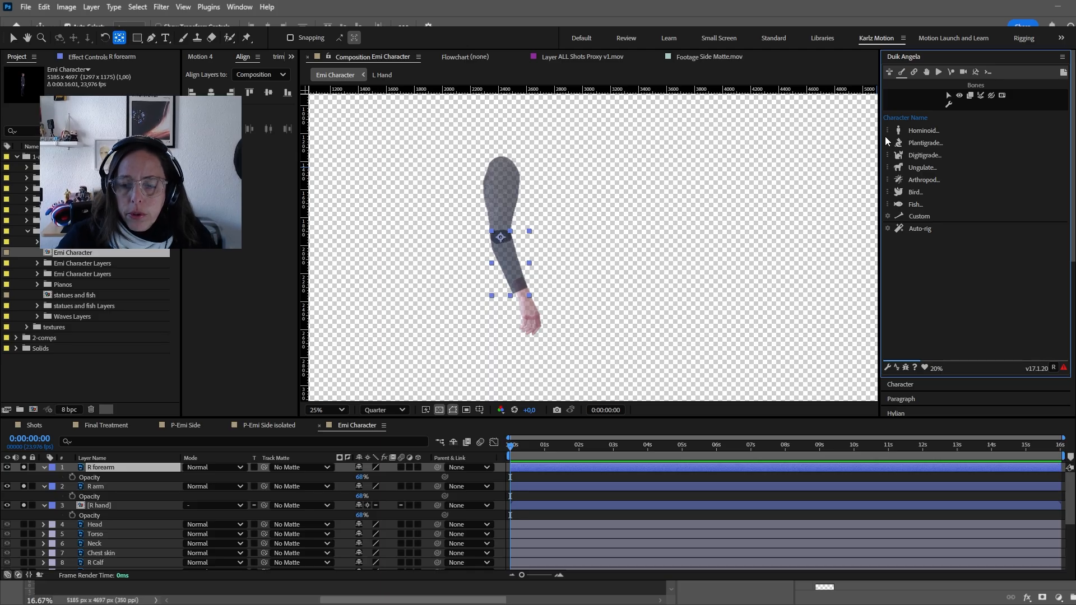
- Create a Duik arm bone chain from the R arm, R forearm and R hand layers, and move the Arm_Tip bone to the fingertips
{"action": "left_click", "coordinate": [112, 485]}
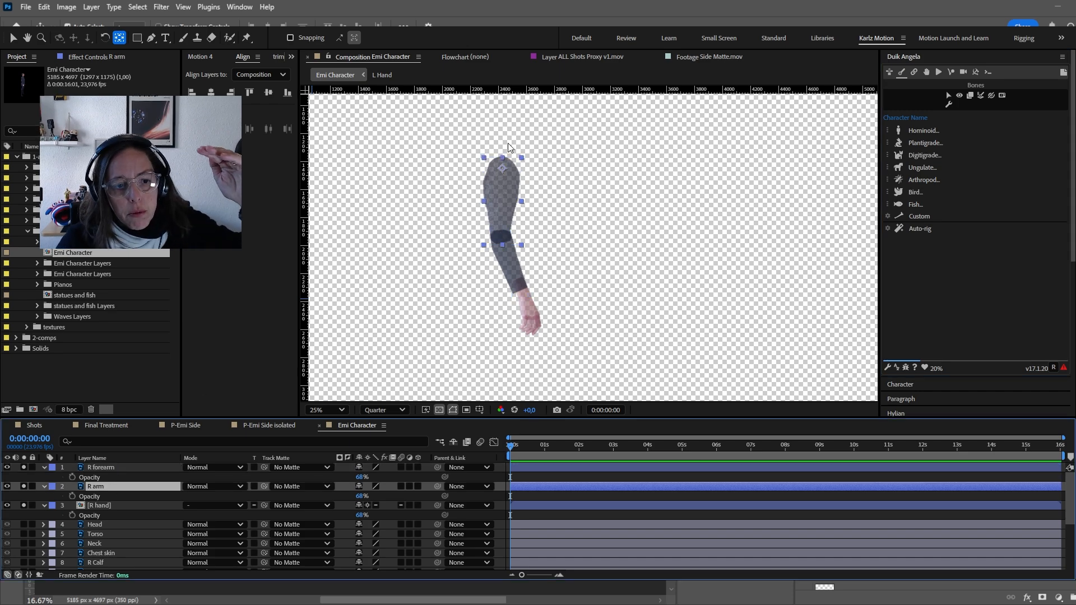
{"action": "left_click", "coordinate": [105, 469], "text": "ctrl"}
{"action": "left_click", "coordinate": [100, 509], "text": "ctrl"}
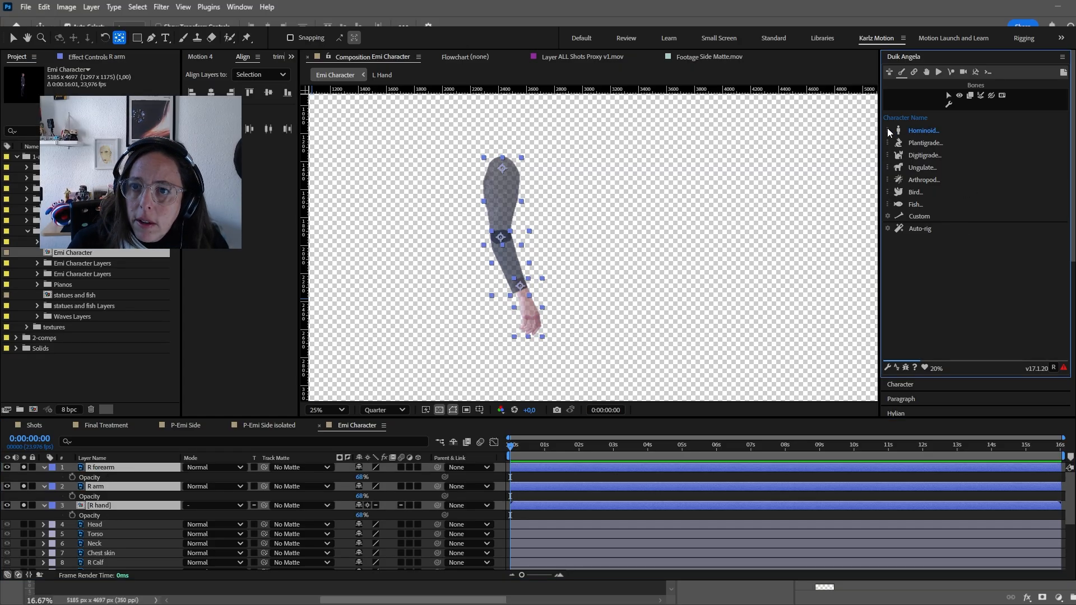
{"action": "left_click", "coordinate": [920, 143]}
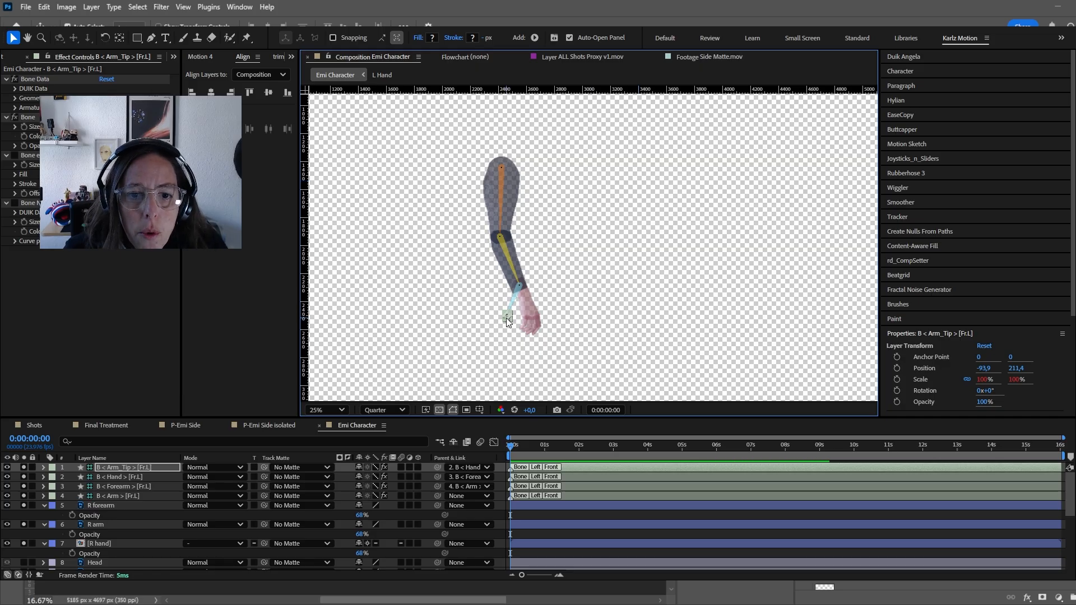
{"action": "left_click_drag", "start_coordinate": [507, 317], "coordinate": [539, 338]}
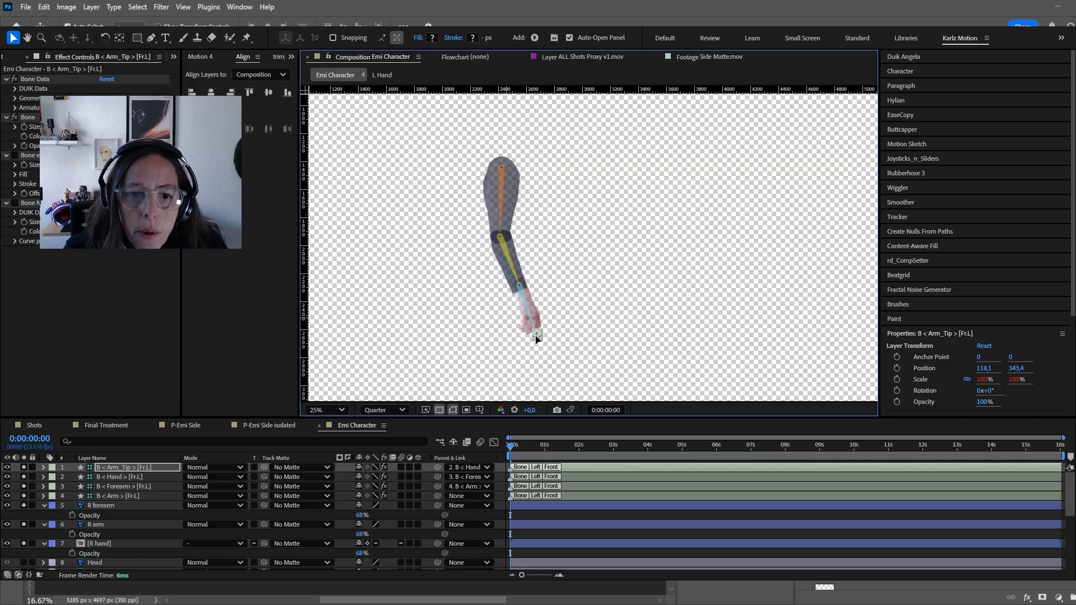
- Give the four arm bone layers a red label colour and make the timeline area taller
{"action": "left_click", "coordinate": [118, 495], "text": "shift"}
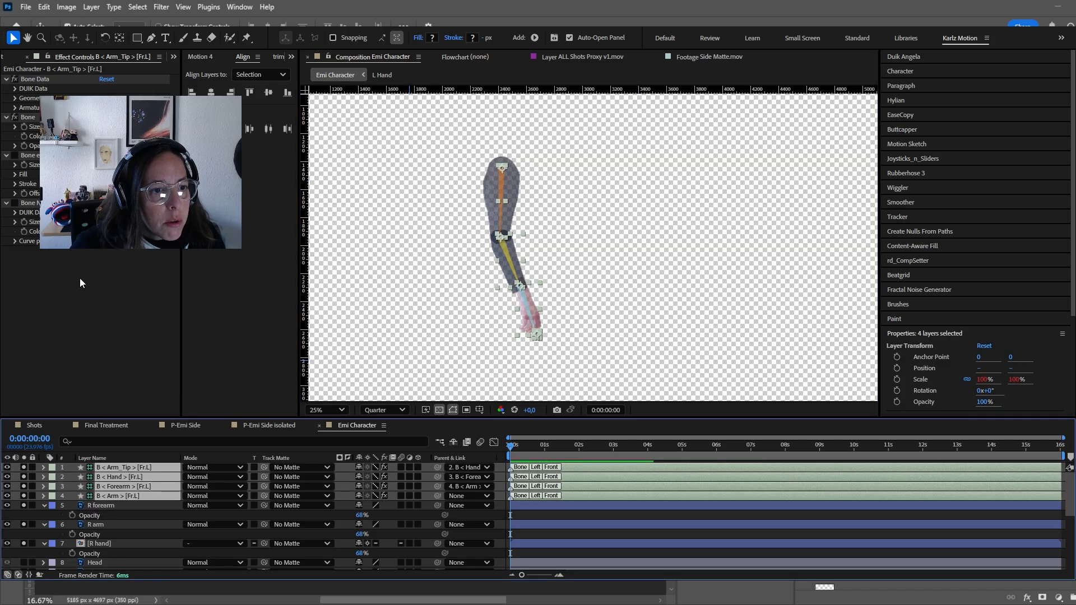
{"action": "left_click_drag", "start_coordinate": [150, 417], "coordinate": [156, 361]}
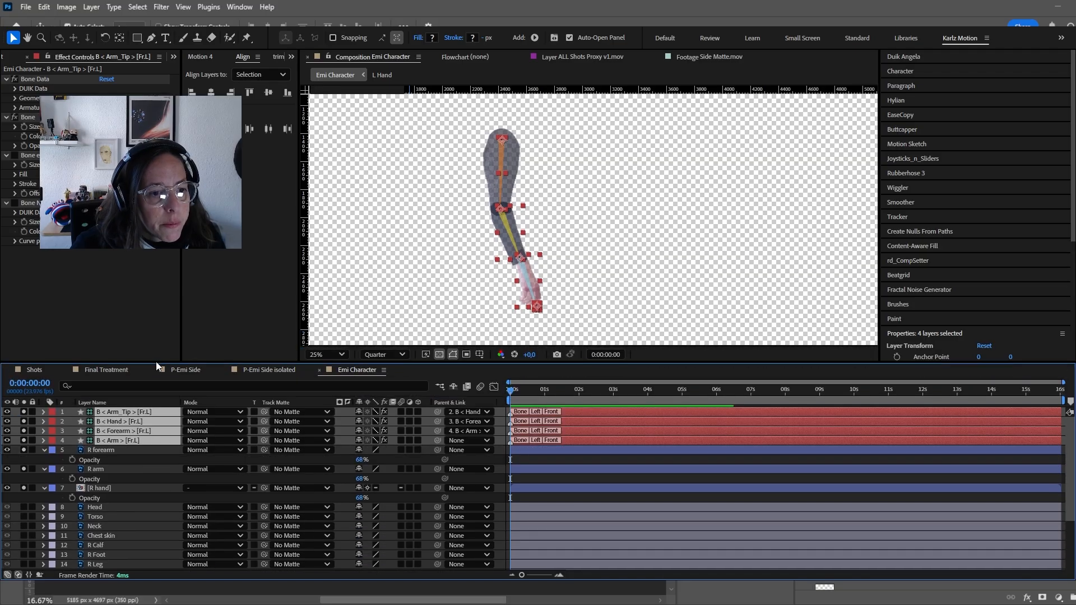
- Set the group name of the four arm bones to R Arm in Duik's bone settings and apply it
{"action": "left_click", "coordinate": [116, 441]}
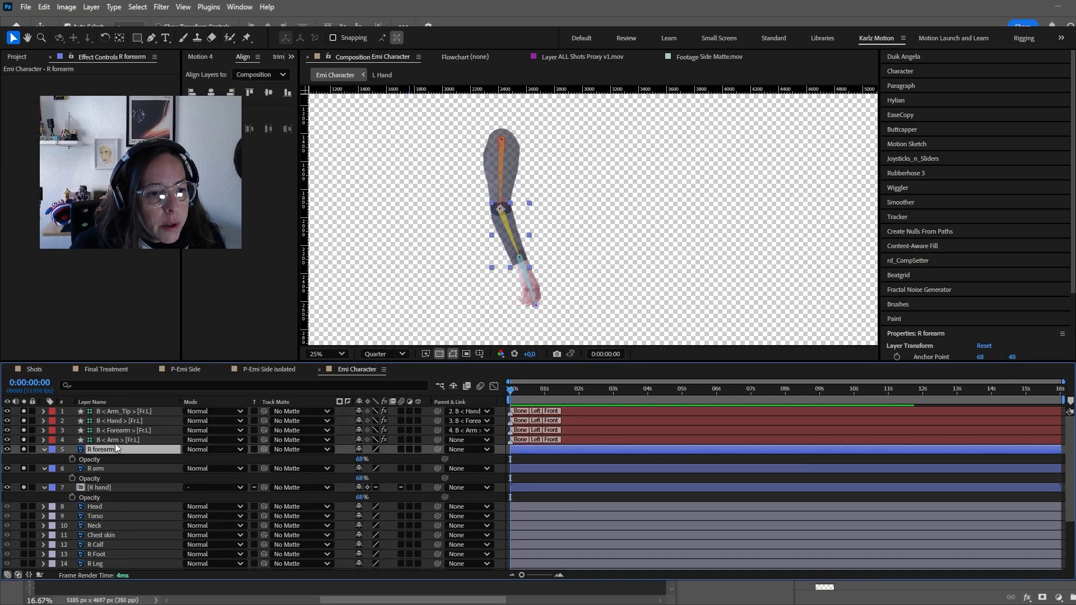
{"action": "left_click", "coordinate": [123, 412], "text": "shift"}
{"action": "left_click", "coordinate": [901, 56]}
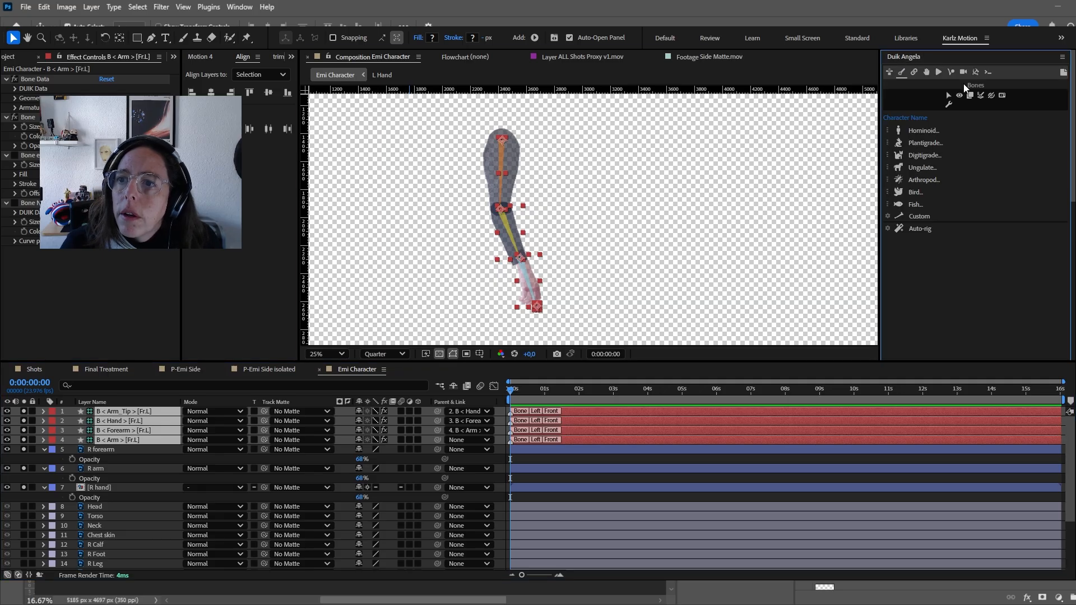
{"action": "left_click", "coordinate": [950, 103]}
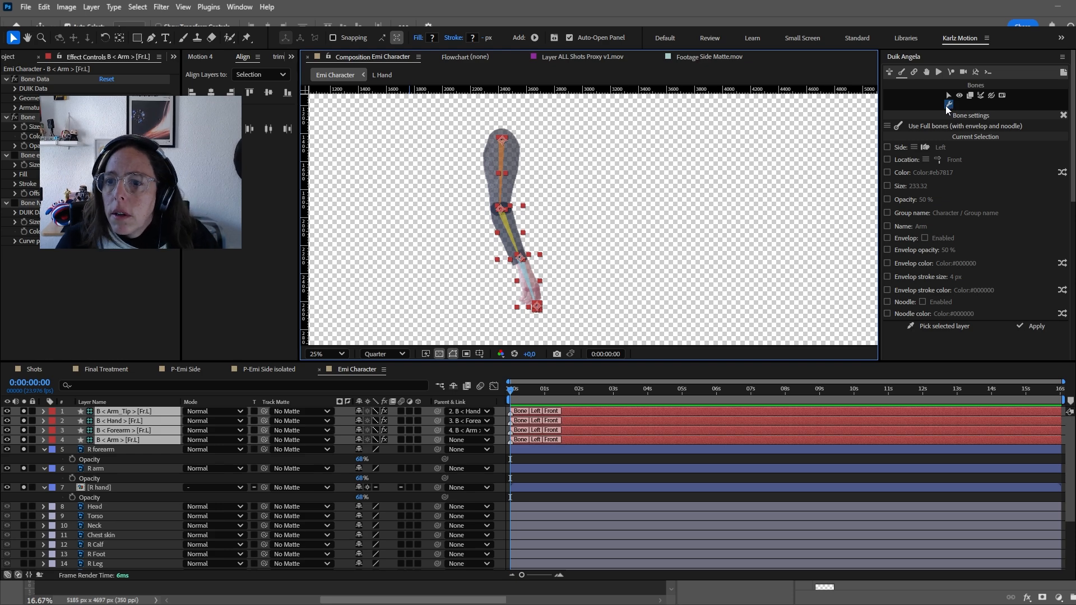
{"action": "left_click", "coordinate": [947, 212]}
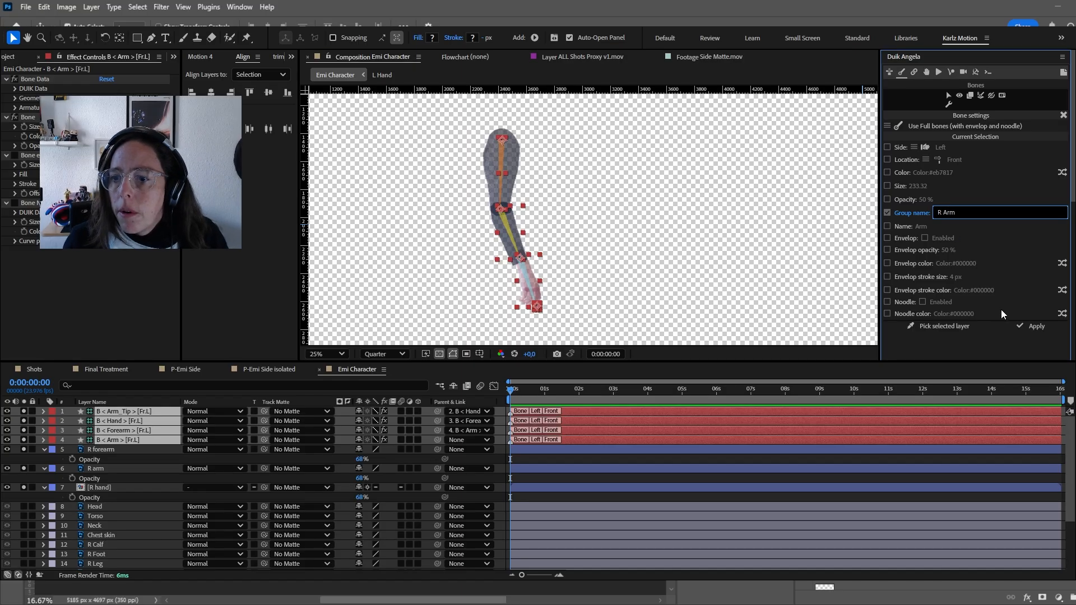
{"action": "left_click", "coordinate": [1037, 327]}
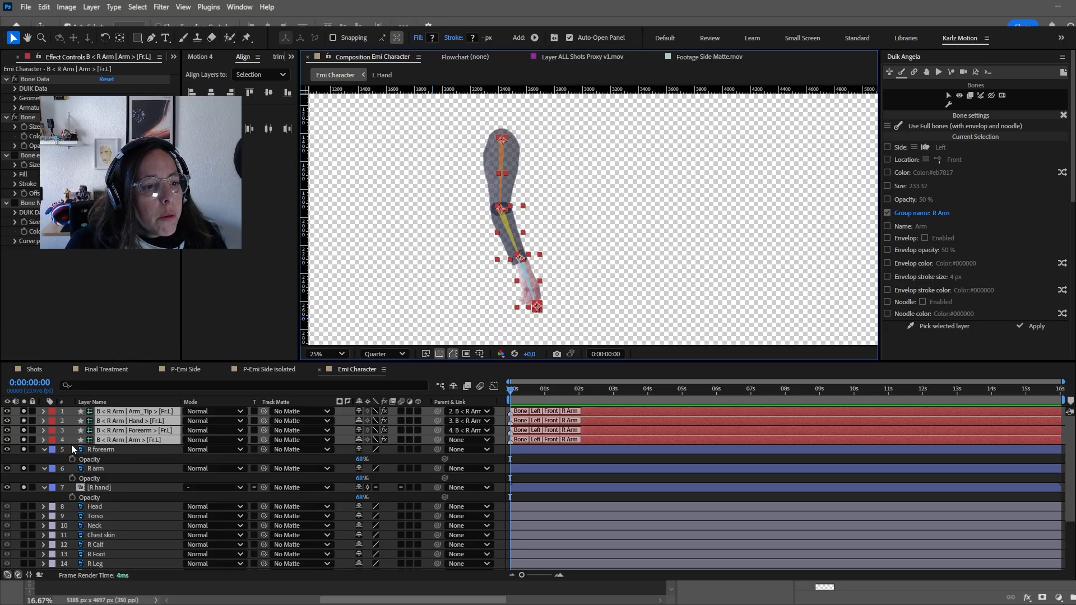
- Parent the R arm layer to the R Arm | Arm bone
{"action": "left_click", "coordinate": [100, 469]}
{"action": "left_click", "coordinate": [105, 449]}
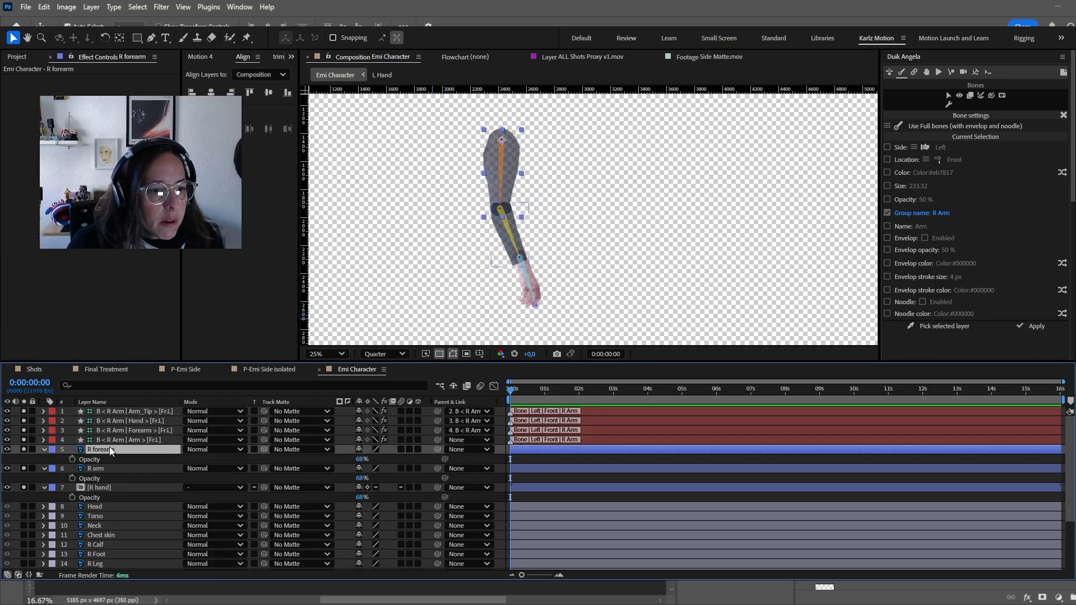
{"action": "left_click", "coordinate": [102, 487], "text": "shift"}
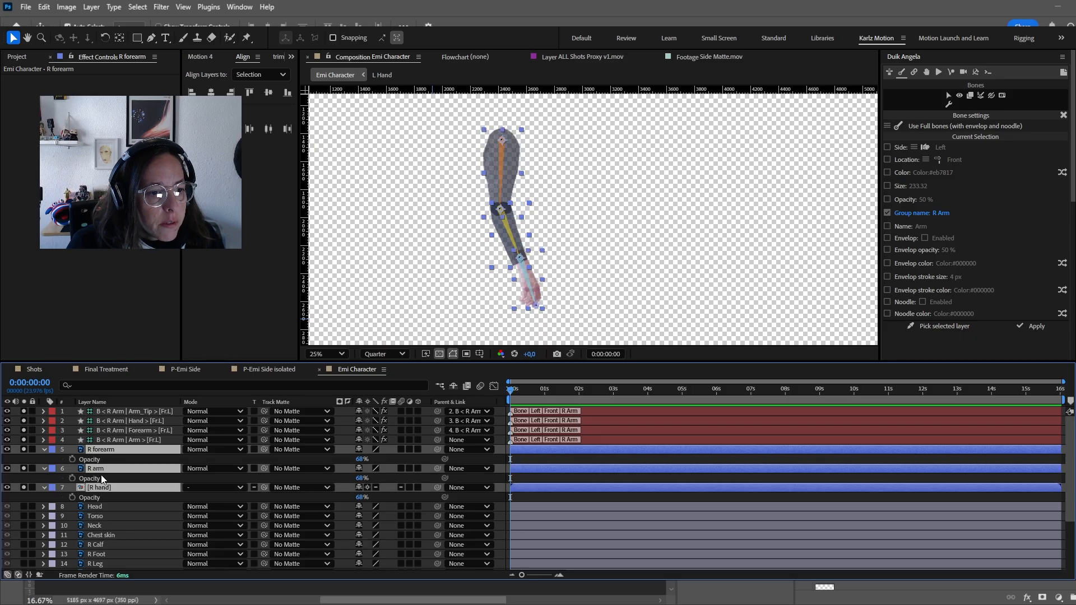
{"action": "left_click", "coordinate": [122, 439]}
{"action": "left_click", "coordinate": [124, 410], "text": "shift"}
{"action": "left_click", "coordinate": [129, 469]}
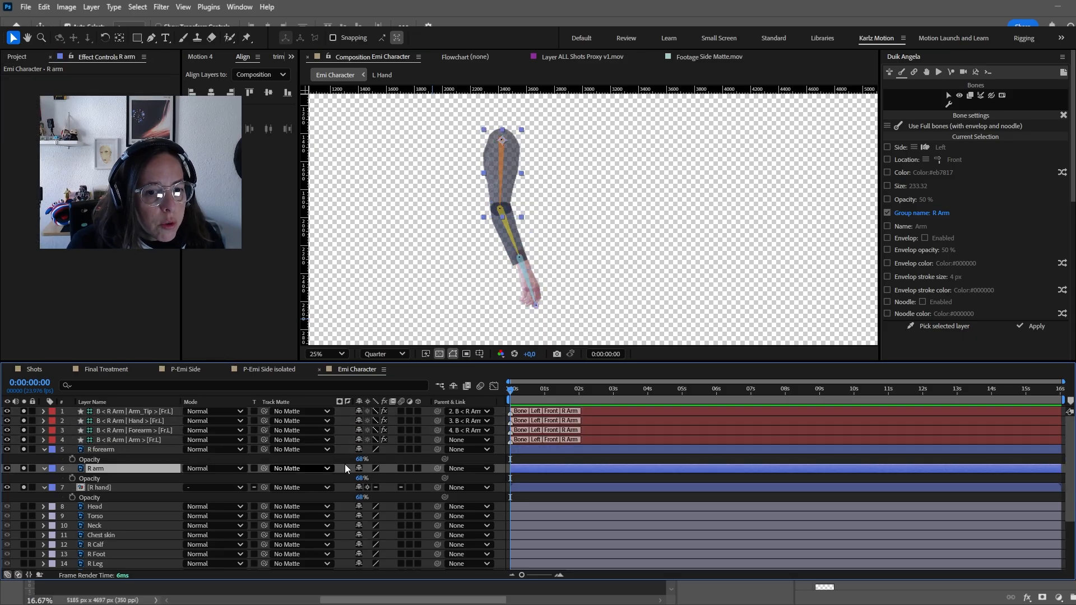
{"action": "left_click_drag", "start_coordinate": [437, 468], "coordinate": [151, 445]}
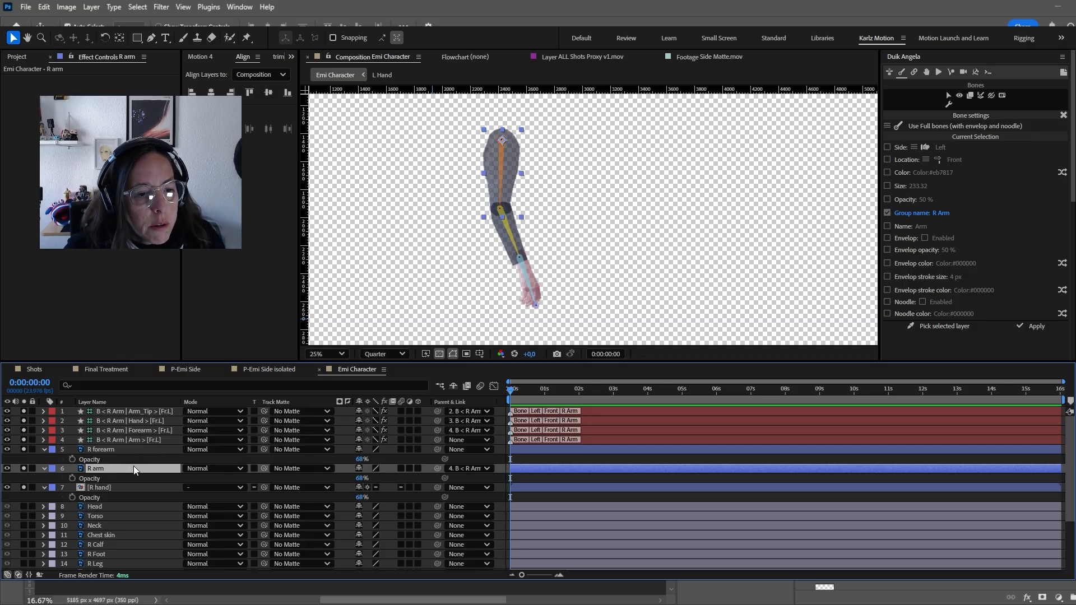
- Parent R forearm to the R Arm | Forearm bone and R hand to the Hand bone, and turn off Collapse Transformations for R hand
{"action": "left_click", "coordinate": [116, 448]}
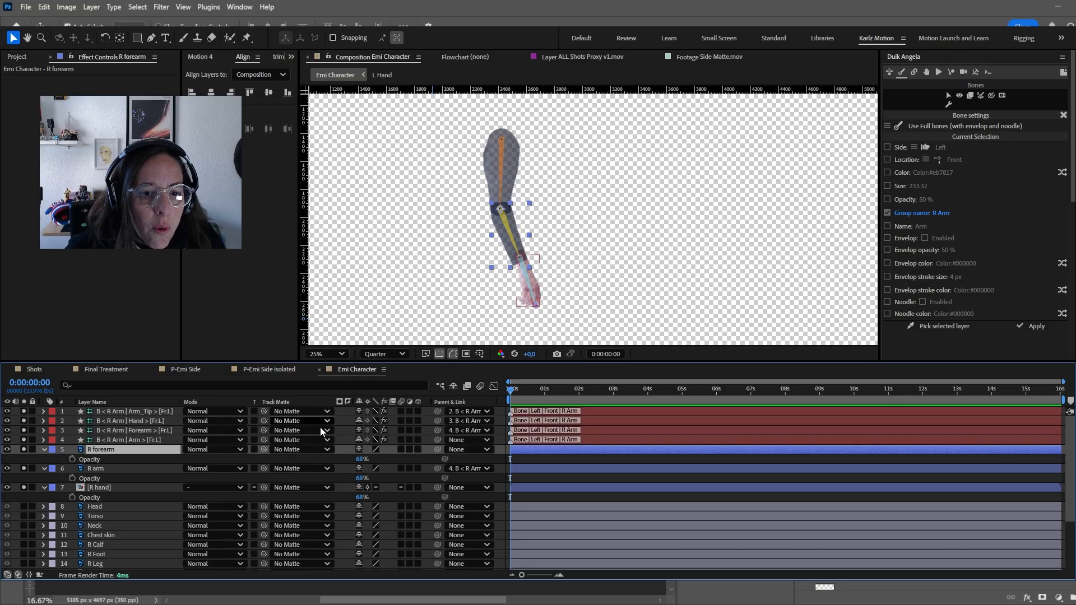
{"action": "left_click_drag", "start_coordinate": [438, 449], "coordinate": [139, 431]}
{"action": "left_click", "coordinate": [110, 487]}
{"action": "left_click_drag", "start_coordinate": [436, 487], "coordinate": [139, 422]}
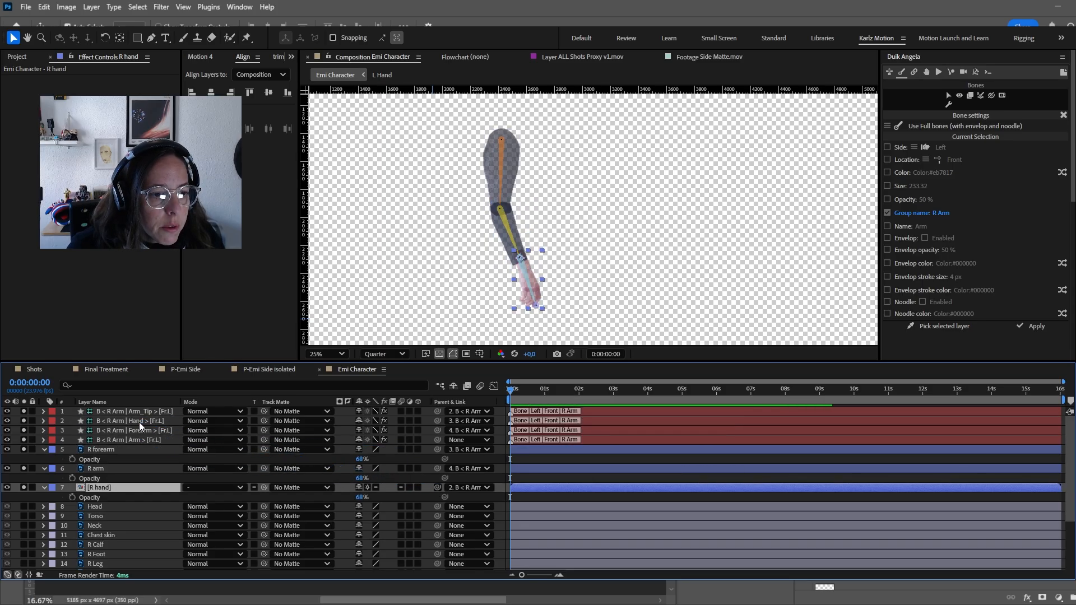
{"action": "left_click", "coordinate": [367, 487]}
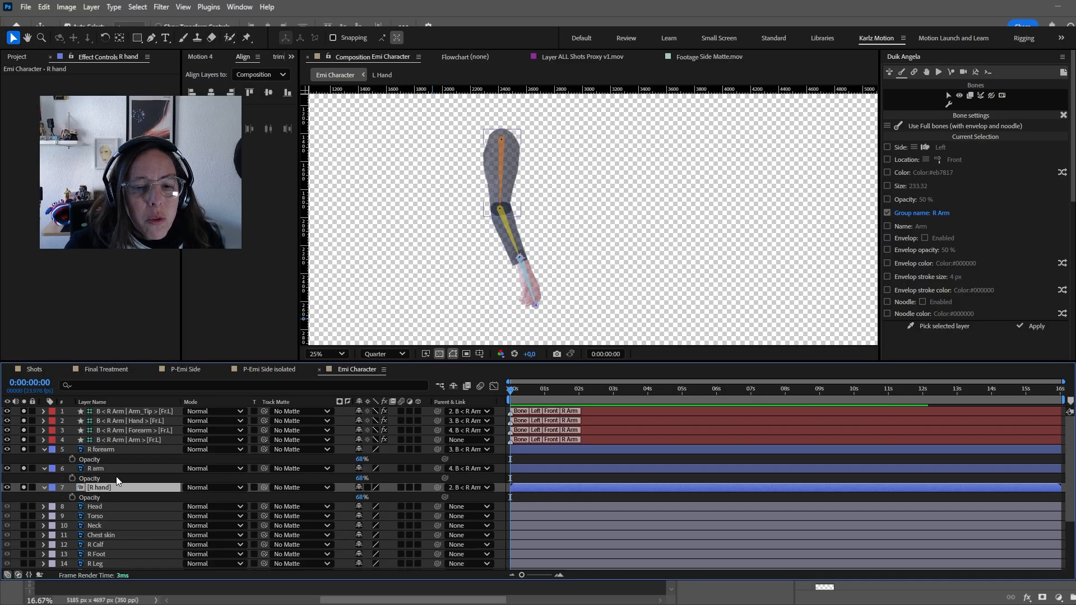
- Open the R hand precomposition, test-move its finger layers to check their separation, and undo the moves
{"action": "double_click", "coordinate": [83, 492]}
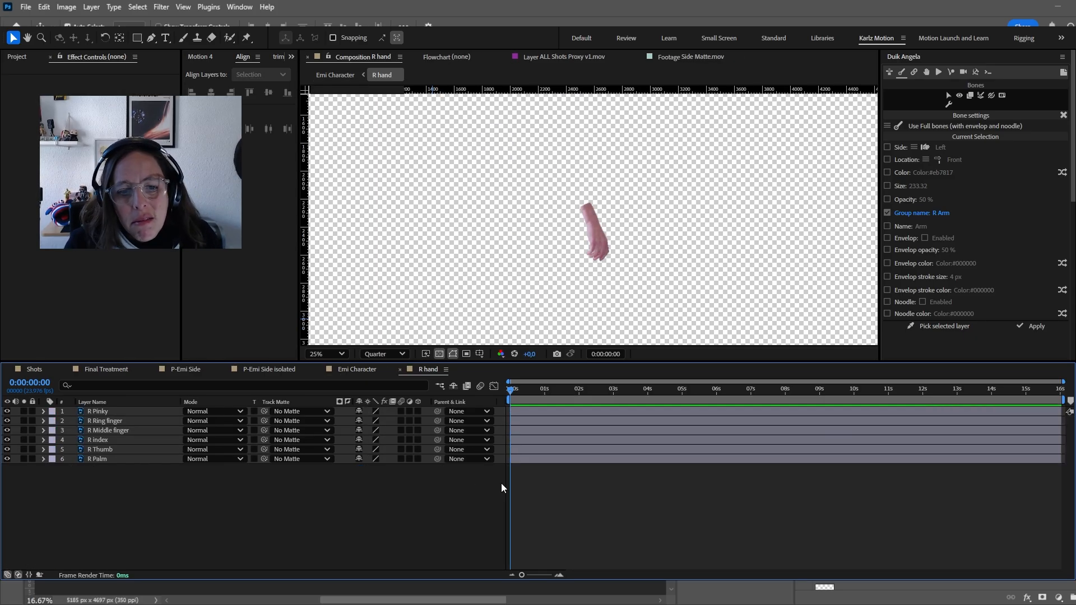
{"action": "scroll", "coordinate": [616, 242], "scroll_direction": "up", "scroll_amount": 4}
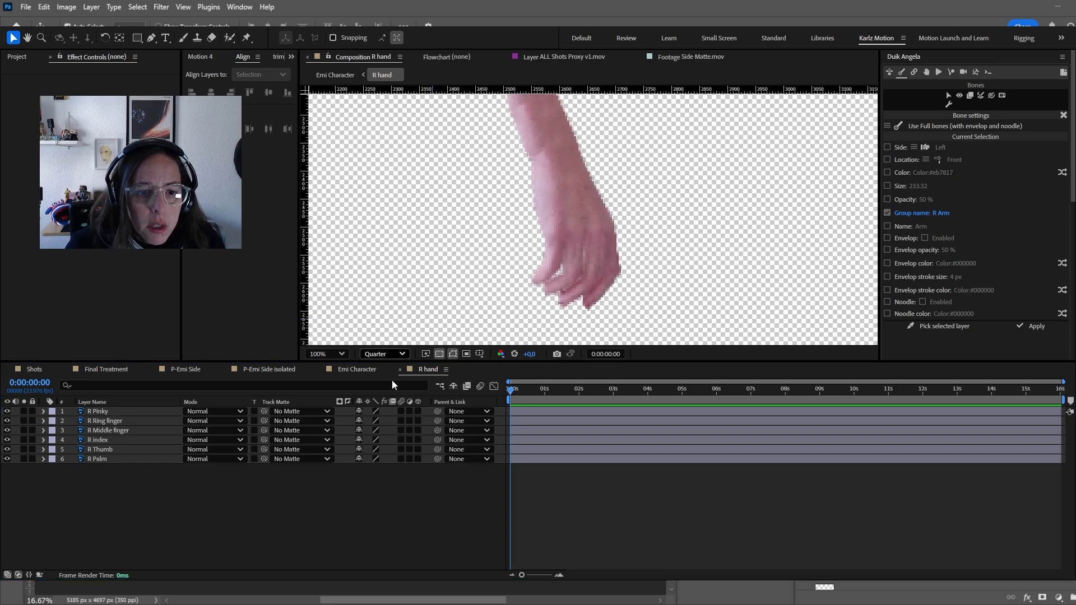
{"action": "scroll", "coordinate": [603, 230], "scroll_direction": "down", "scroll_amount": 2}
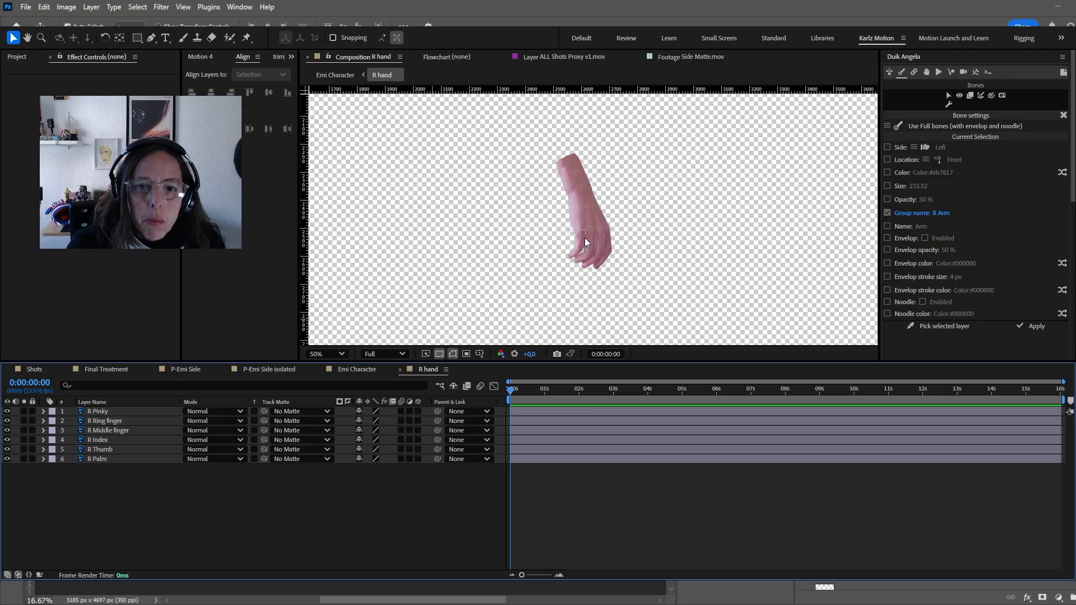
{"action": "left_click", "coordinate": [588, 241]}
{"action": "scroll", "coordinate": [591, 246], "scroll_direction": "up", "scroll_amount": 2}
{"action": "left_click", "coordinate": [564, 250]}
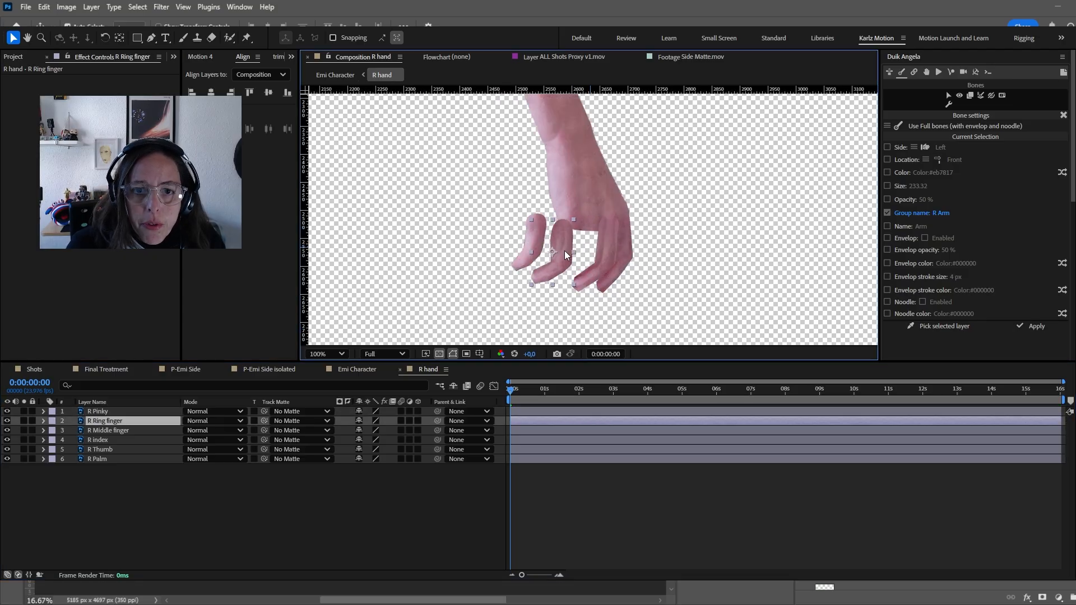
{"action": "left_click", "coordinate": [603, 253]}
{"action": "left_click", "coordinate": [630, 252]}
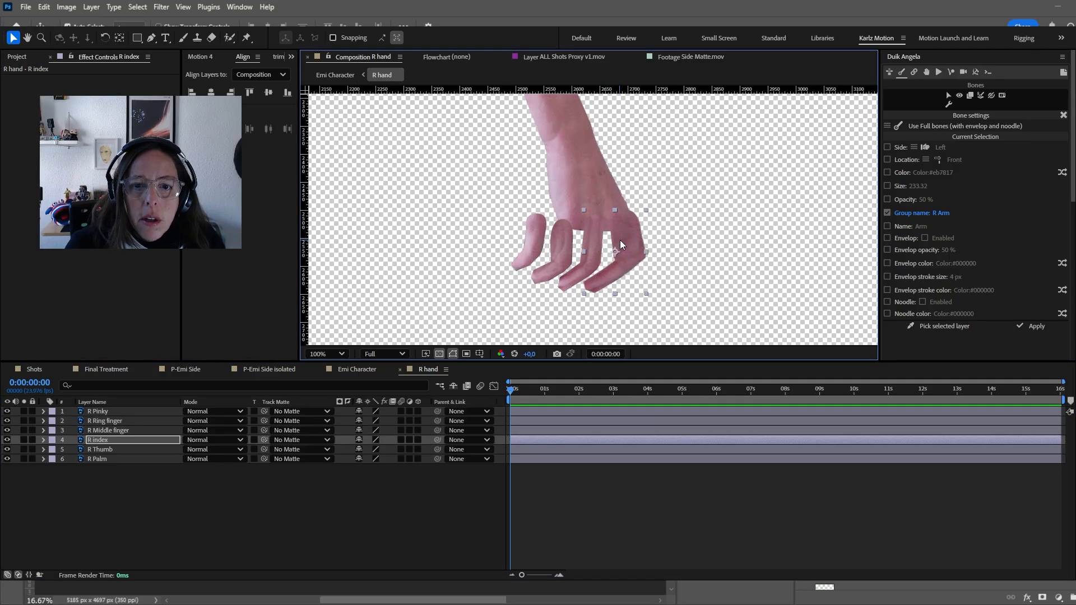
{"action": "key", "text": "ctrl+Up"}
{"action": "key", "text": "ctrl+Up"}
{"action": "key", "text": "ctrl+Up"}
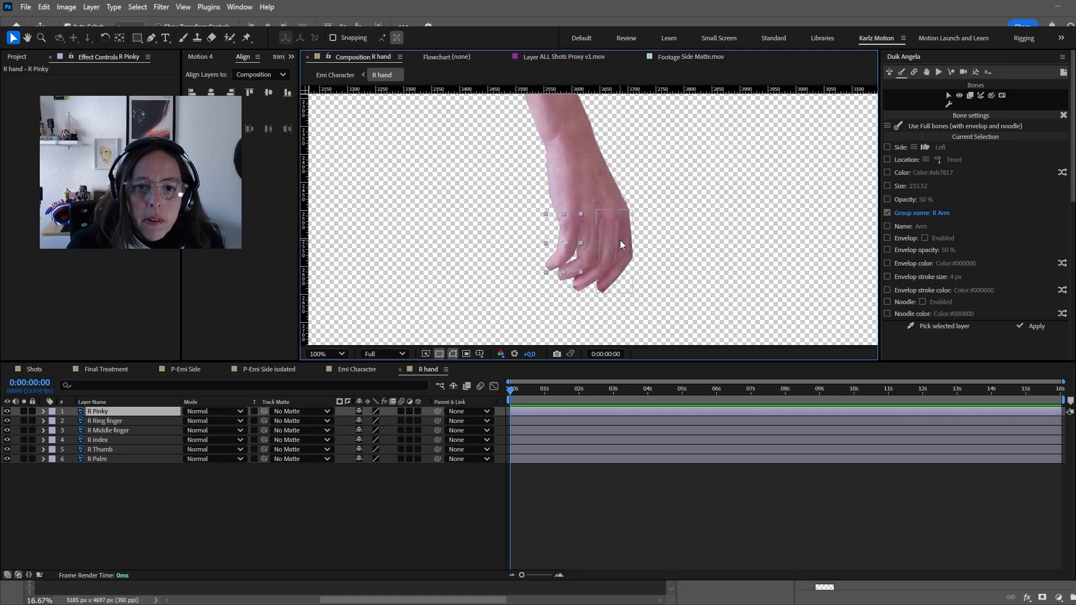
- Crop the R hand composition to a region of interest drawn closely around the hand
{"action": "left_click", "coordinate": [357, 369]}
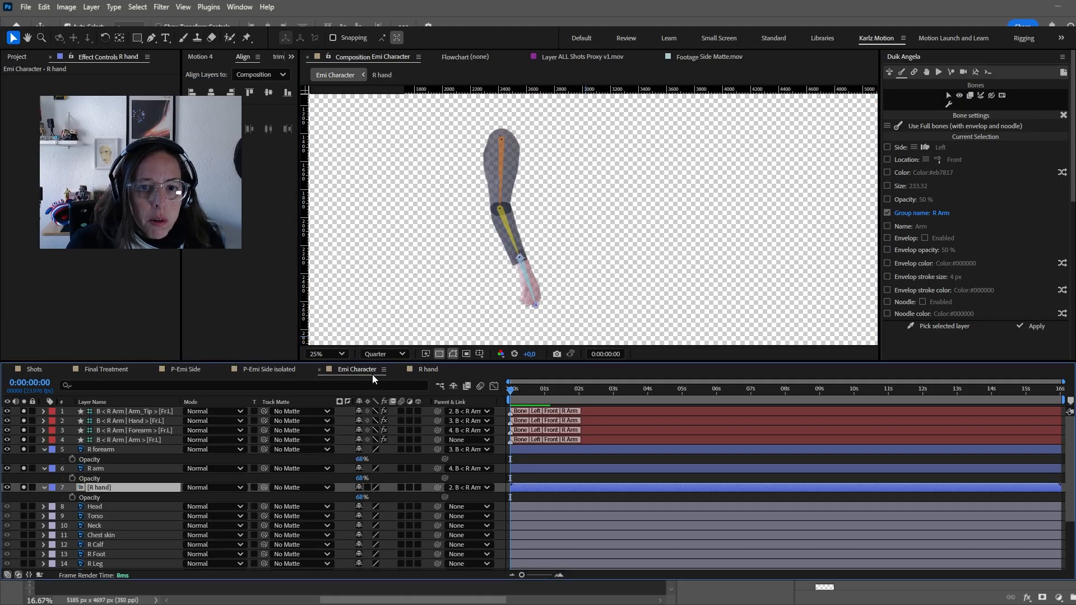
{"action": "double_click", "coordinate": [109, 487]}
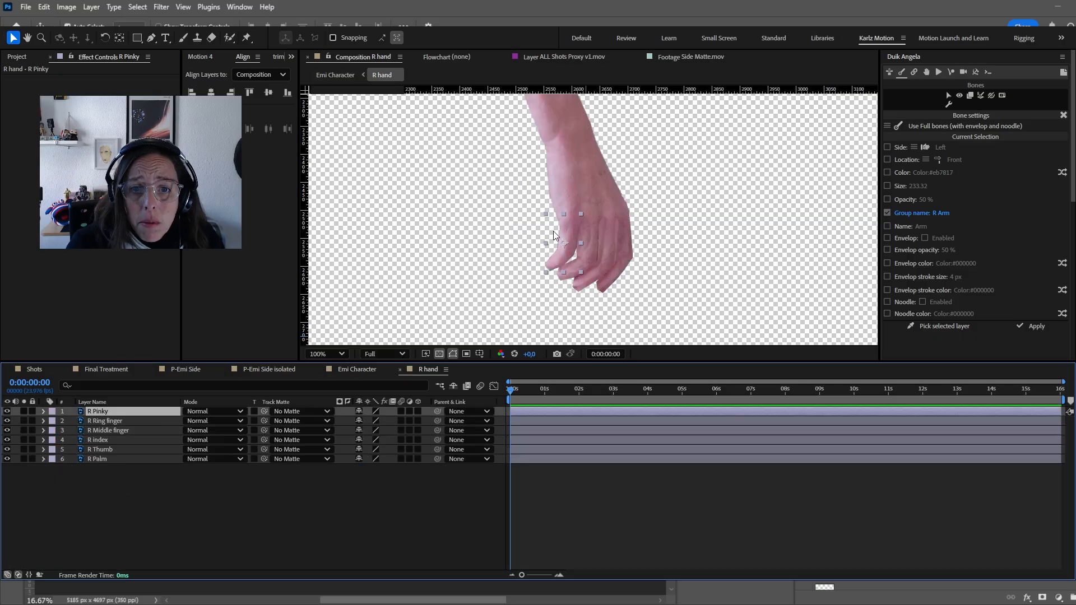
{"action": "scroll", "coordinate": [553, 231], "scroll_direction": "down", "scroll_amount": 4}
{"action": "left_click", "coordinate": [579, 560]}
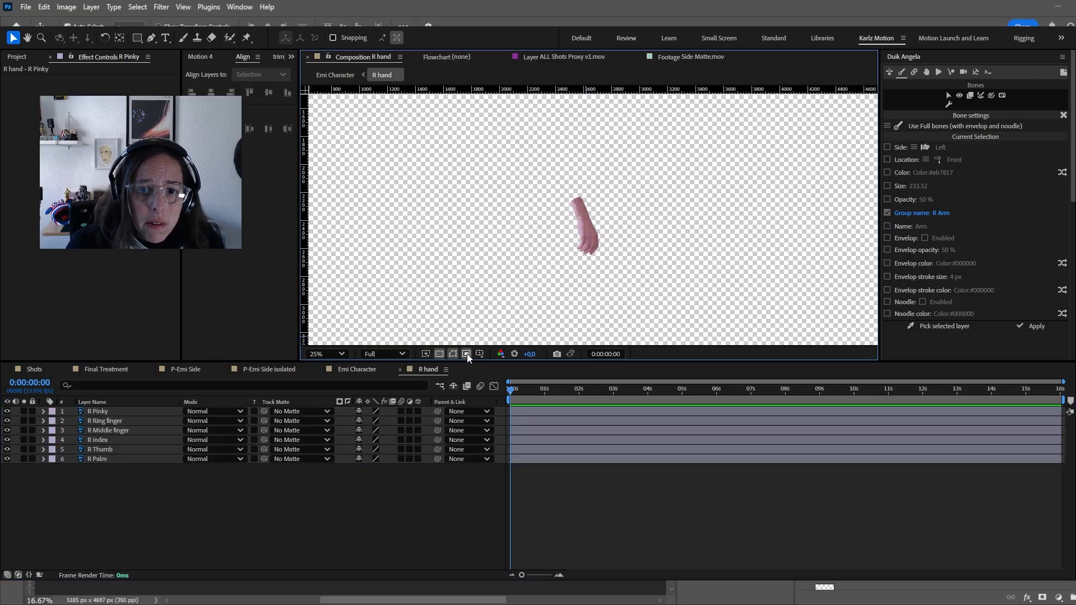
{"action": "left_click_drag", "start_coordinate": [541, 184], "coordinate": [631, 271]}
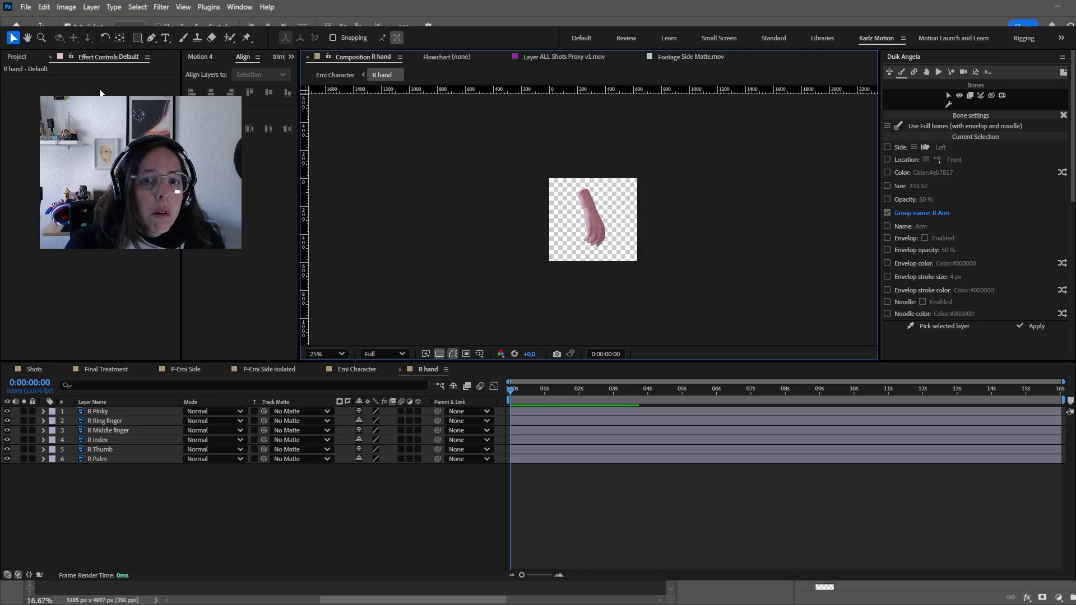
- Back in Emi Character, move the cropped R hand layer onto the hand bone and place its anchor point at the wrist
{"action": "left_click", "coordinate": [358, 371]}
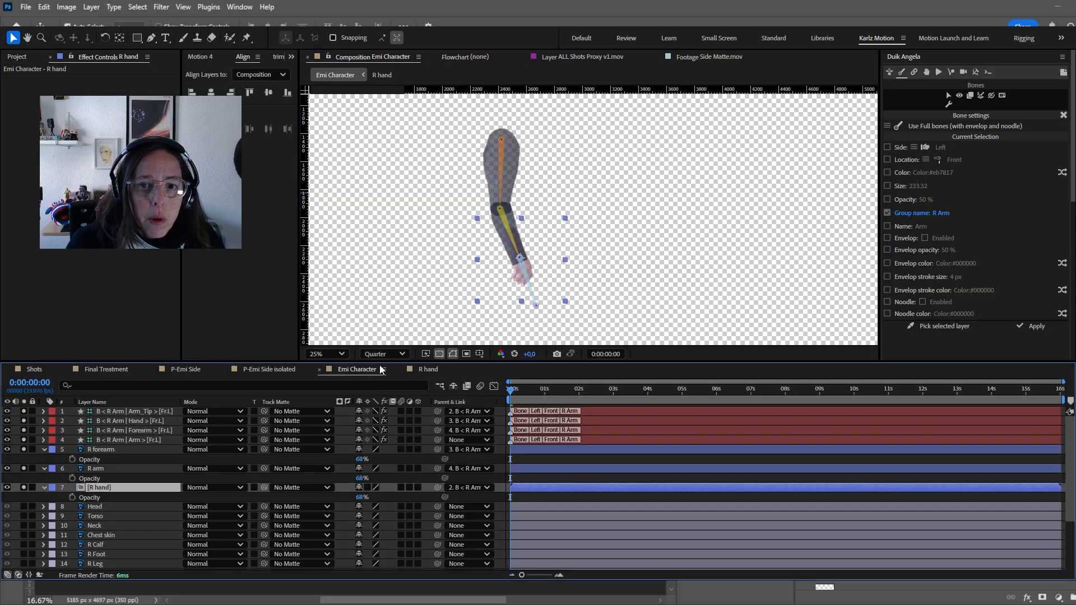
{"action": "left_click_drag", "start_coordinate": [517, 260], "coordinate": [523, 278]}
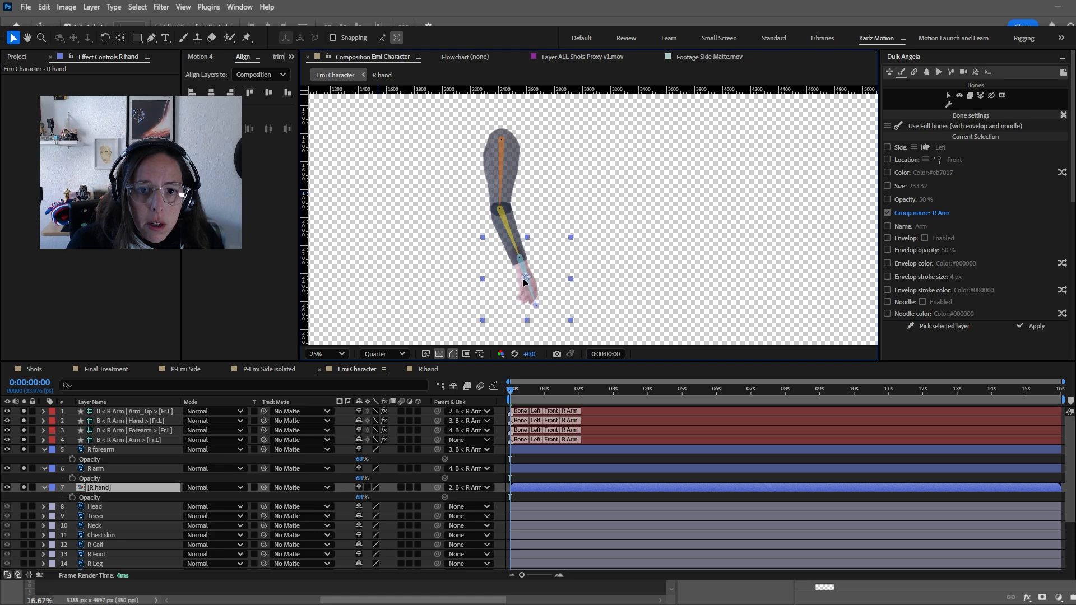
{"action": "key", "text": "y"}
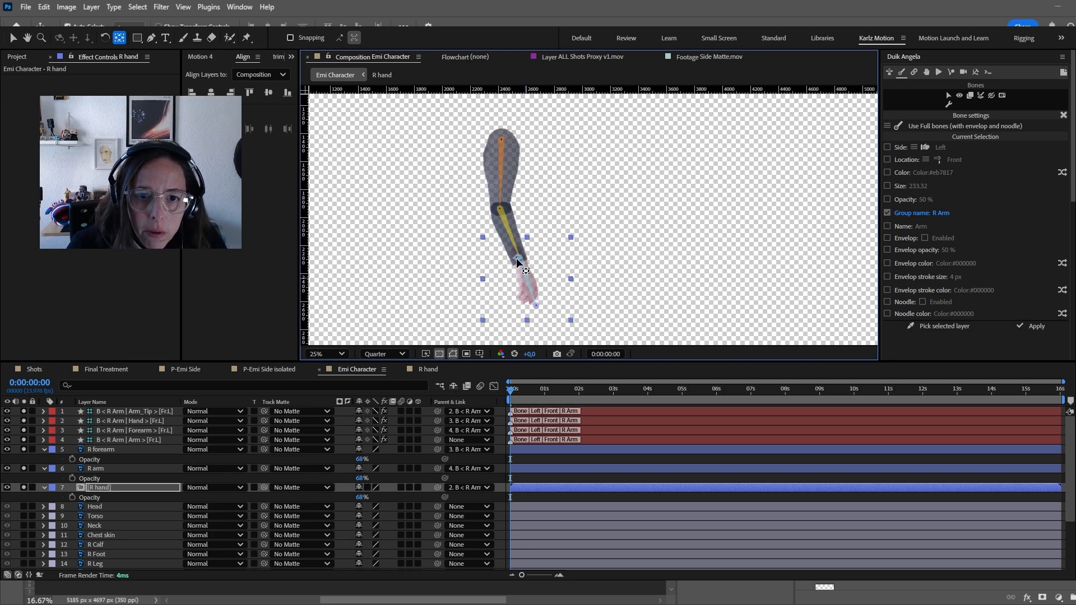
- Shift the Arm_Tip bone's anchor point slightly towards the fingertips, to about -20, -28
{"action": "left_click", "coordinate": [146, 412]}
{"action": "left_click_drag", "start_coordinate": [536, 306], "coordinate": [532, 300]}
{"action": "key", "text": "v"}
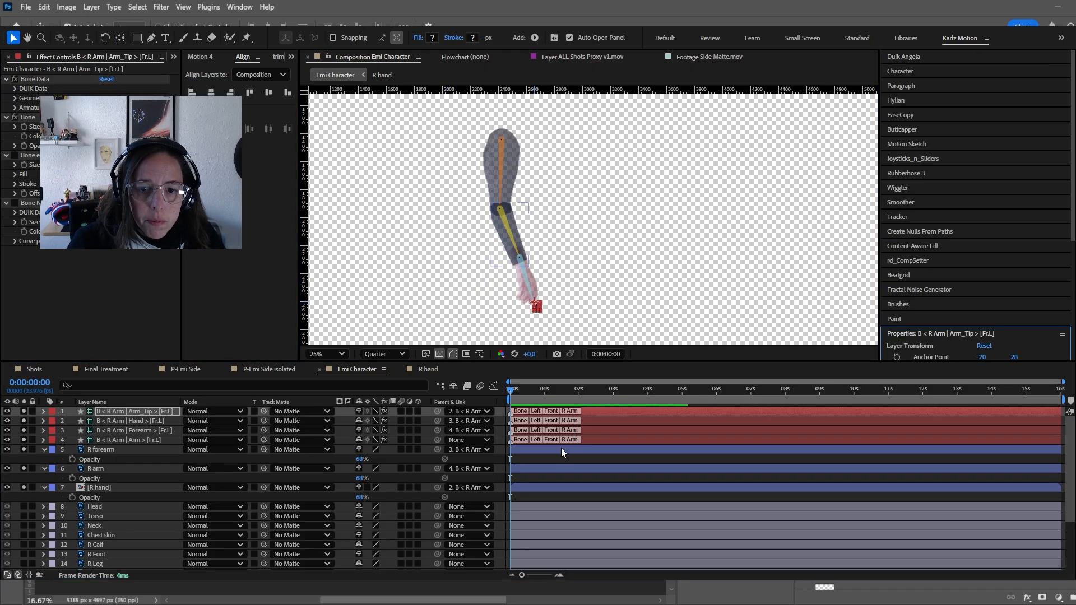
{"action": "left_click", "coordinate": [569, 457]}
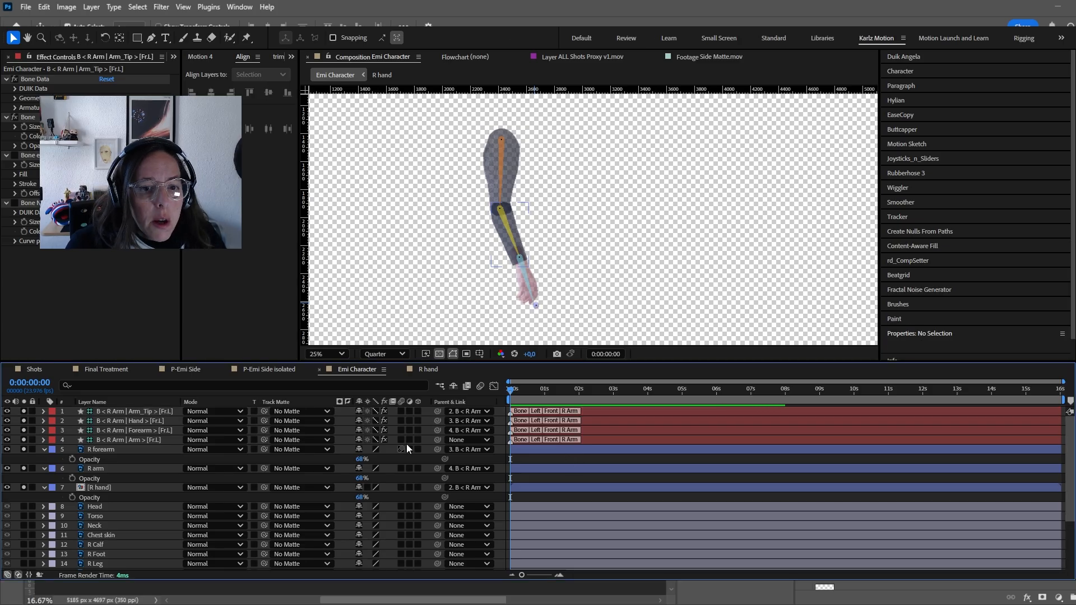
- Collapse the opacity properties of the R forearm, R arm and R hand layers in the timeline
{"action": "left_click", "coordinate": [43, 447]}
{"action": "left_click", "coordinate": [45, 459]}
{"action": "left_click", "coordinate": [45, 468]}
- Run Duik's Auto-rig on the four R Arm bones from Arm to Arm_Tip
{"action": "left_click", "coordinate": [137, 441]}
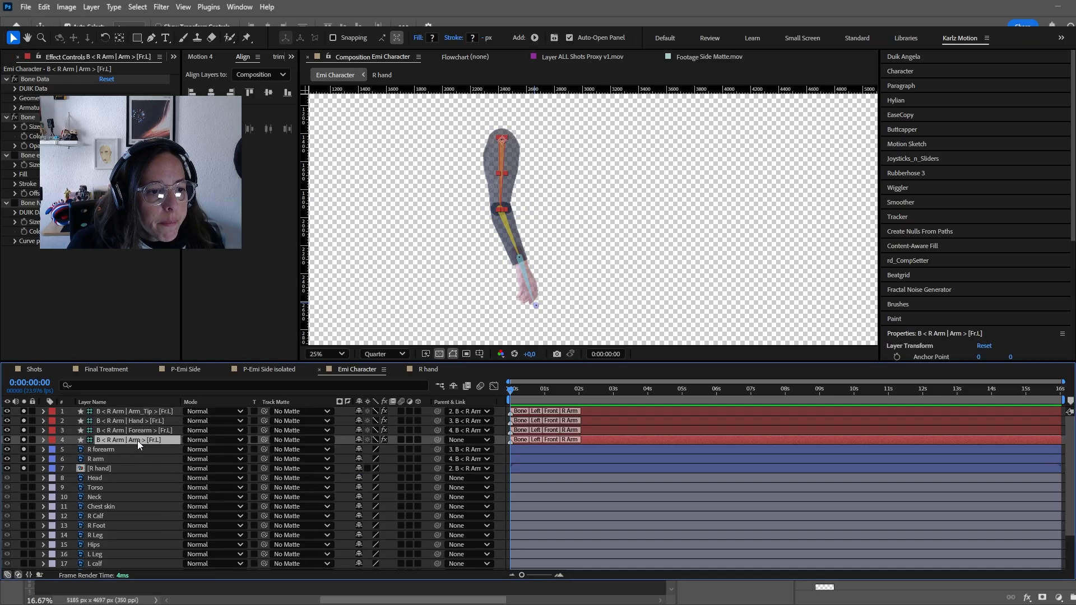
{"action": "left_click", "coordinate": [154, 411], "text": "shift"}
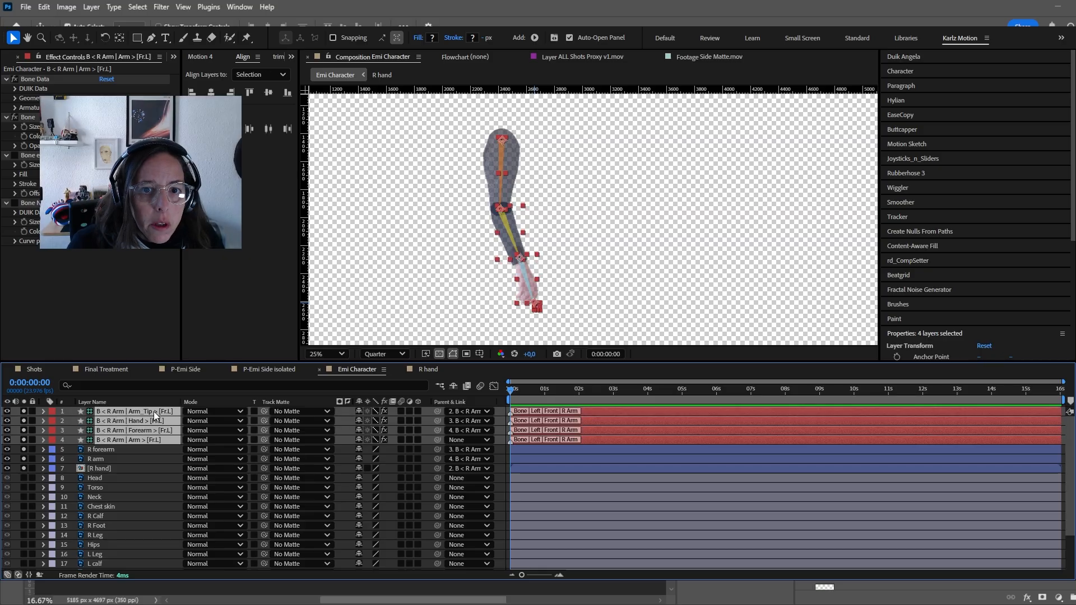
{"action": "left_click", "coordinate": [912, 57]}
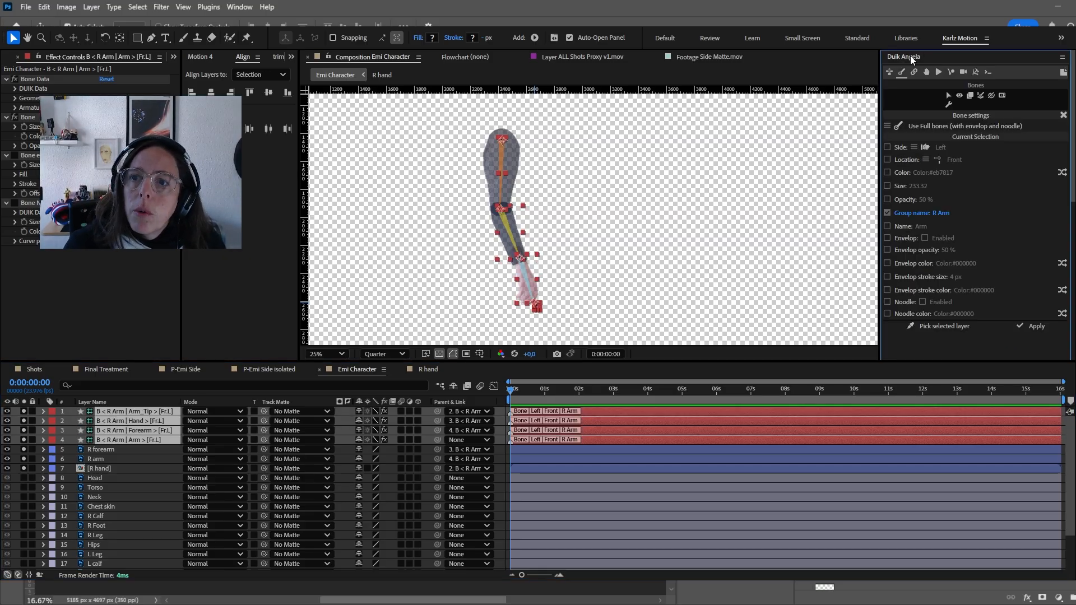
{"action": "left_click", "coordinate": [1063, 116]}
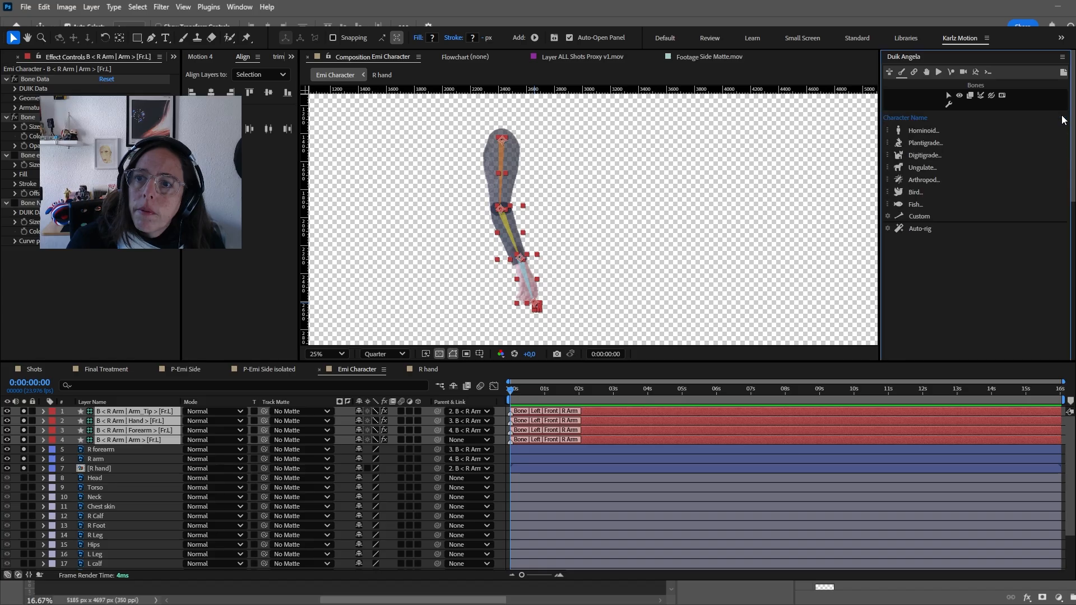
{"action": "left_click", "coordinate": [920, 230]}
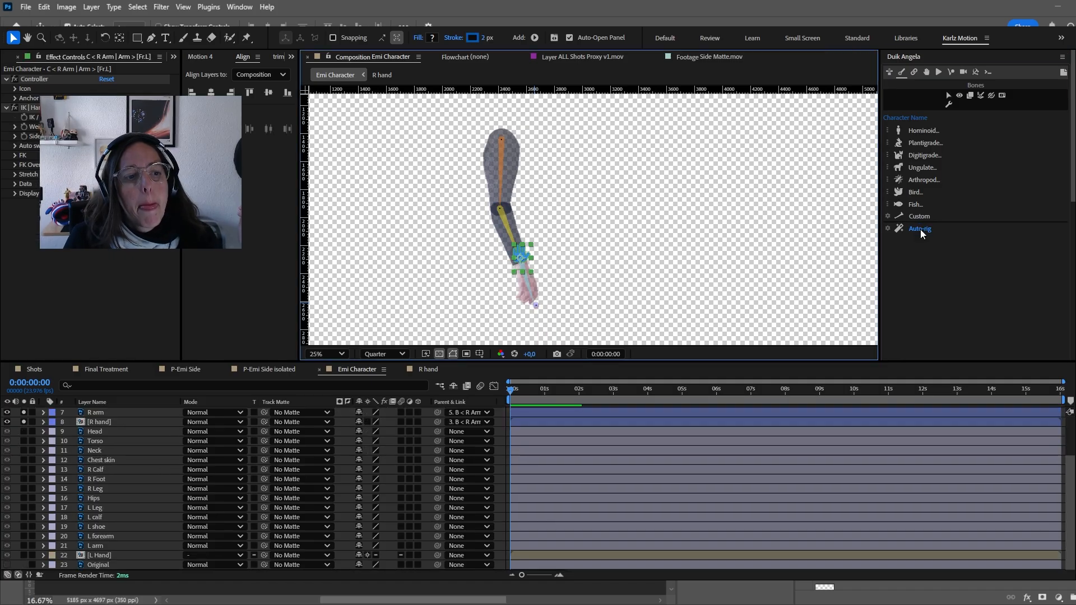
- Give the R Arm | Arm controller layer an orange label colour
{"action": "scroll", "coordinate": [161, 471], "scroll_direction": "up", "scroll_amount": 2}
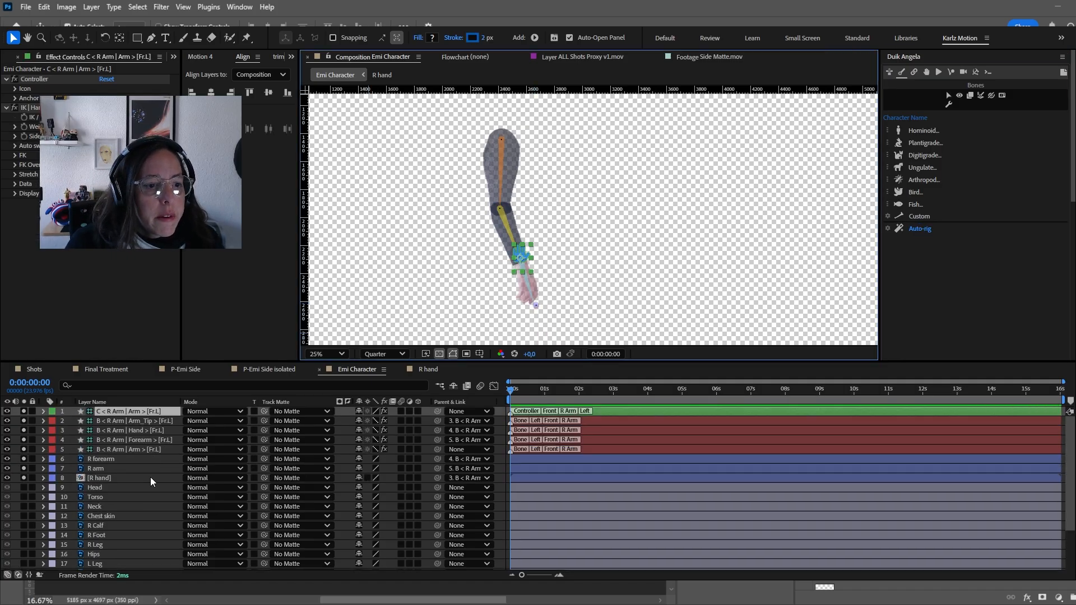
{"action": "left_click", "coordinate": [128, 421]}
{"action": "left_click", "coordinate": [125, 410]}
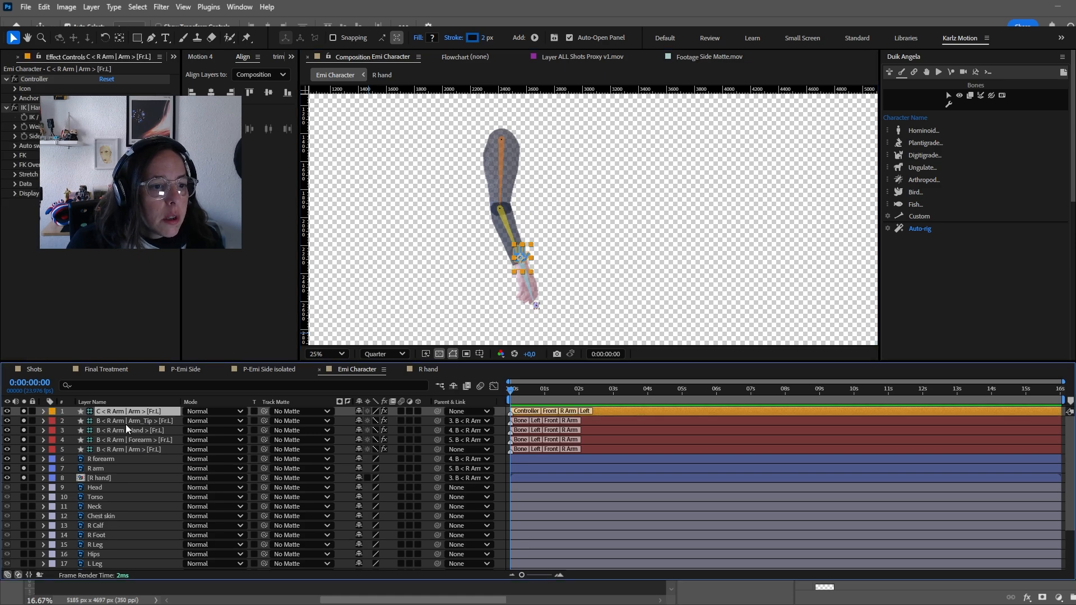
- Test the right arm's IK and stretch by moving its controller far sideways and upwards, undoing each move
{"action": "mouse_move", "coordinate": [519, 256]}
{"action": "left_mouse_down"}
{"action": "mouse_move", "coordinate": [541, 213]}
{"action": "mouse_move", "coordinate": [488, 221]}
{"action": "mouse_move", "coordinate": [589, 238]}
{"action": "mouse_move", "coordinate": [489, 217]}
{"action": "mouse_move", "coordinate": [594, 242]}
{"action": "mouse_move", "coordinate": [551, 281]}
{"action": "mouse_move", "coordinate": [479, 220]}
{"action": "mouse_move", "coordinate": [521, 206]}
{"action": "mouse_move", "coordinate": [493, 230]}
{"action": "mouse_move", "coordinate": [521, 258]}
{"action": "left_mouse_up"}
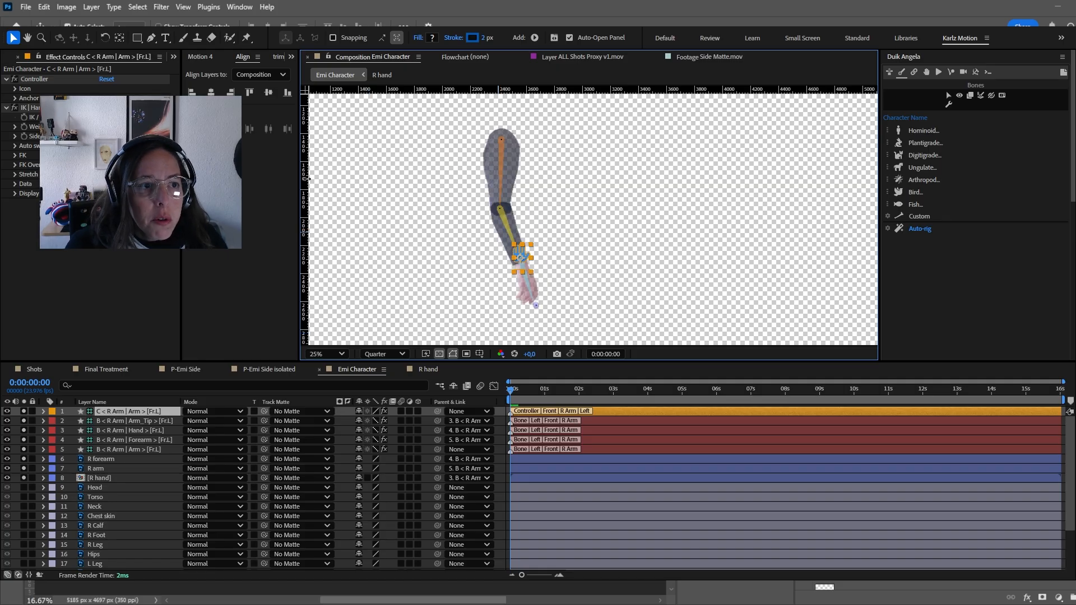
{"action": "left_click", "coordinate": [15, 174]}
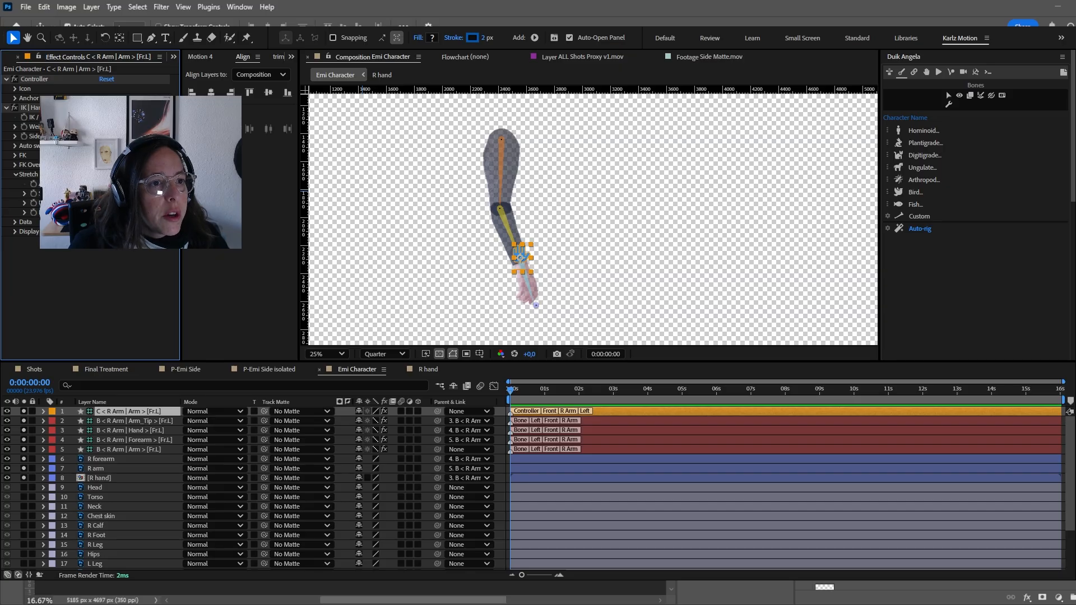
{"action": "left_click_drag", "start_coordinate": [520, 258], "coordinate": [805, 249]}
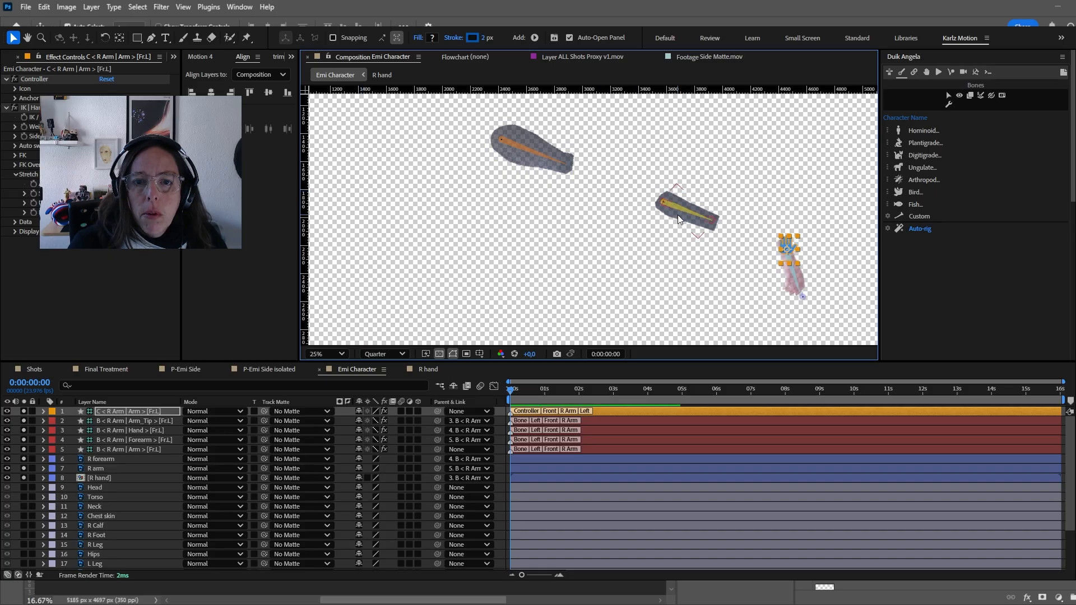
{"action": "key", "text": "ctrl+z"}
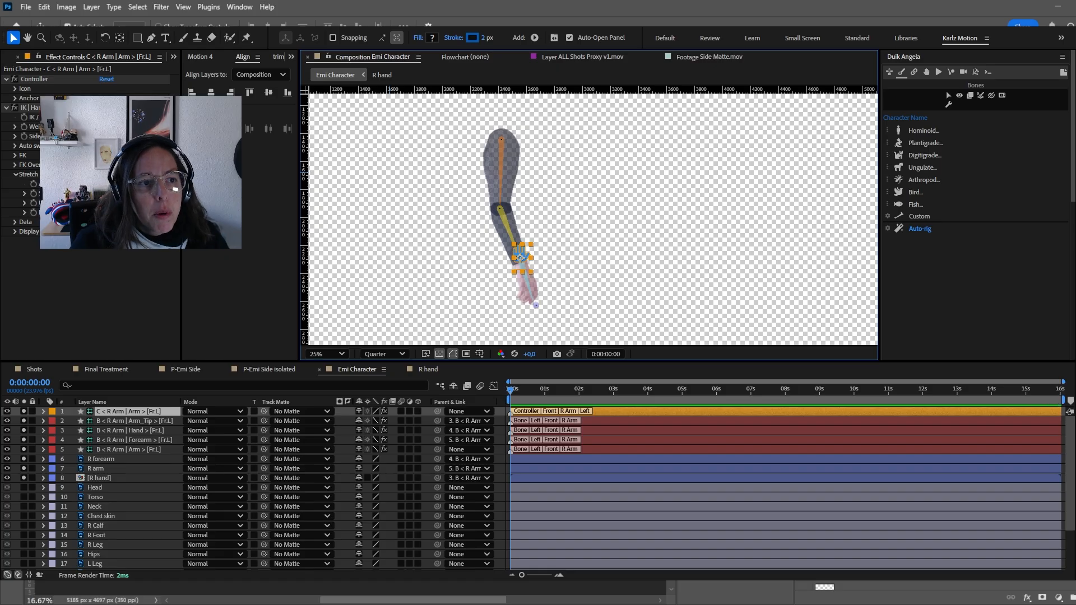
{"action": "left_click", "coordinate": [30, 108]}
{"action": "left_click", "coordinate": [520, 257]}
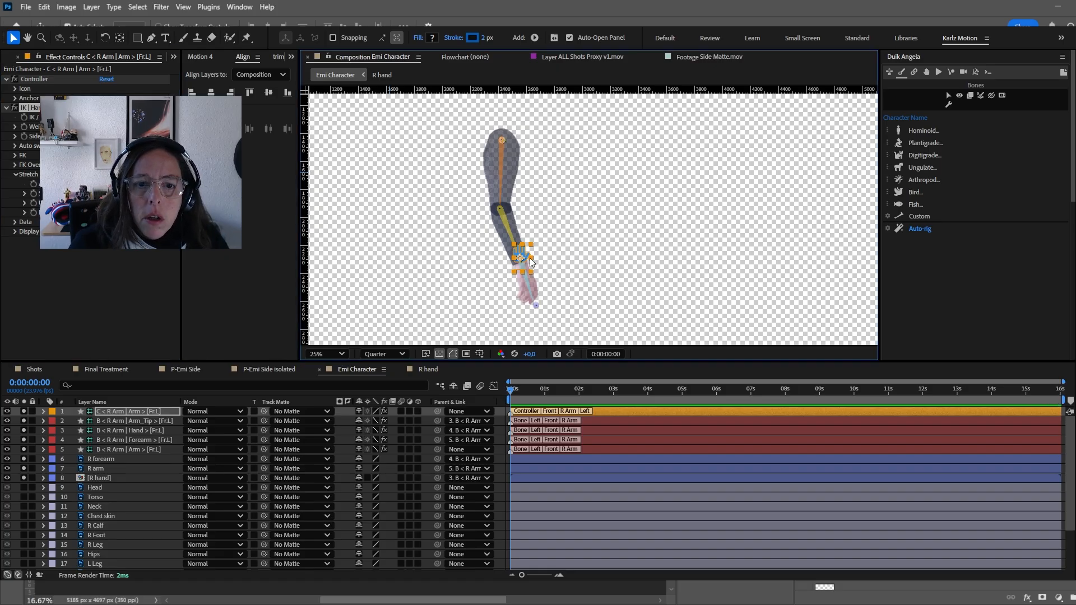
{"action": "left_click_drag", "start_coordinate": [521, 259], "coordinate": [522, 199]}
{"action": "key", "text": "ctrl+z"}
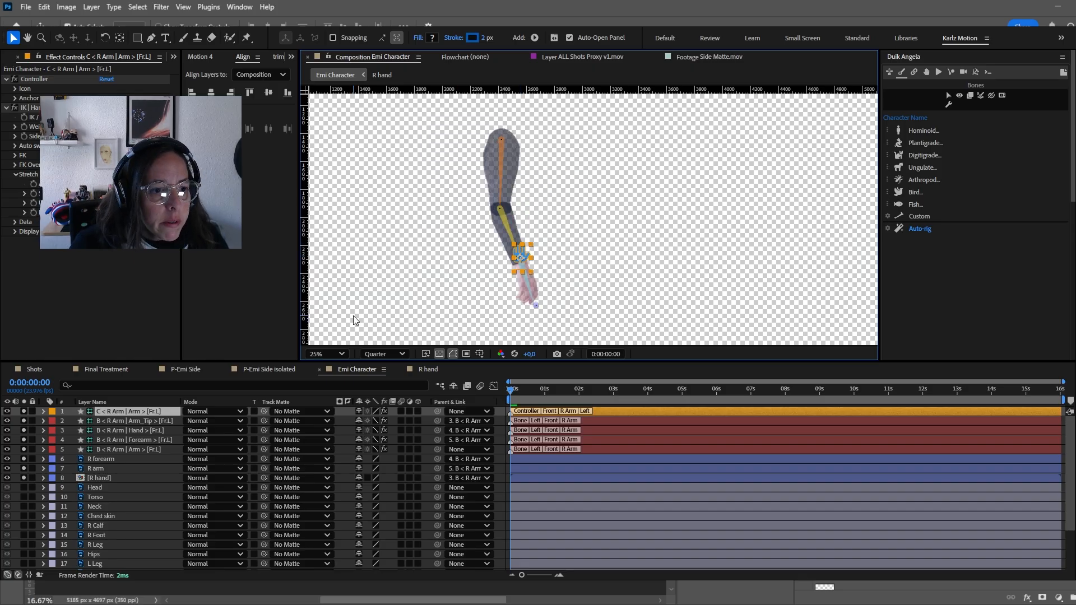
- Take the four R Arm bone layers out of solo, hide them and mark them as shy
{"action": "left_click", "coordinate": [130, 440]}
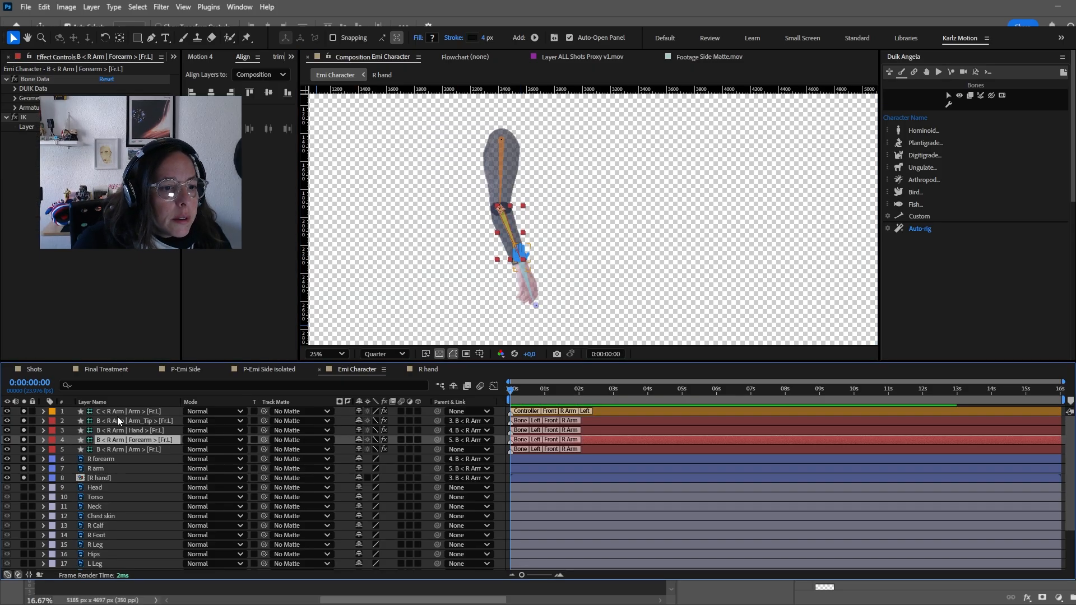
{"action": "left_click", "coordinate": [117, 419]}
{"action": "left_click", "coordinate": [118, 448], "text": "shift"}
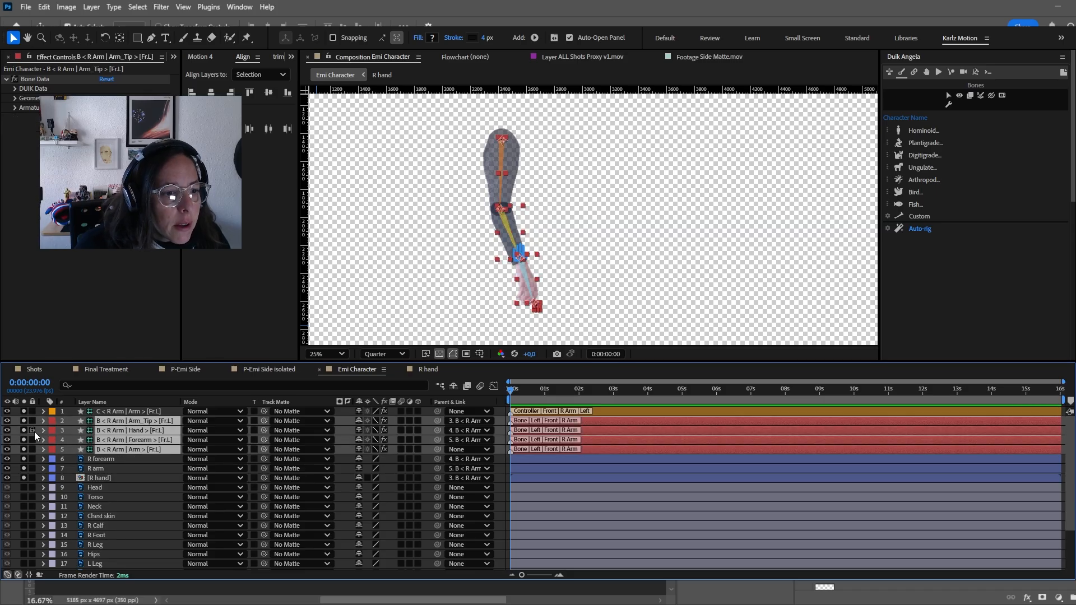
{"action": "left_click", "coordinate": [23, 421]}
{"action": "left_click", "coordinate": [8, 422]}
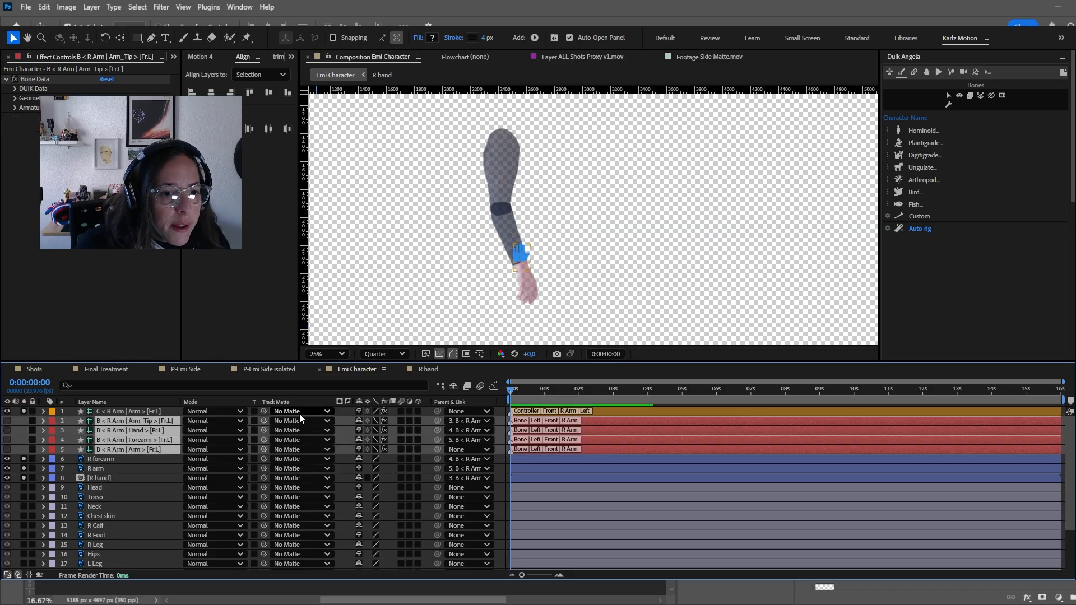
{"action": "left_click_drag", "start_coordinate": [359, 421], "coordinate": [359, 449]}
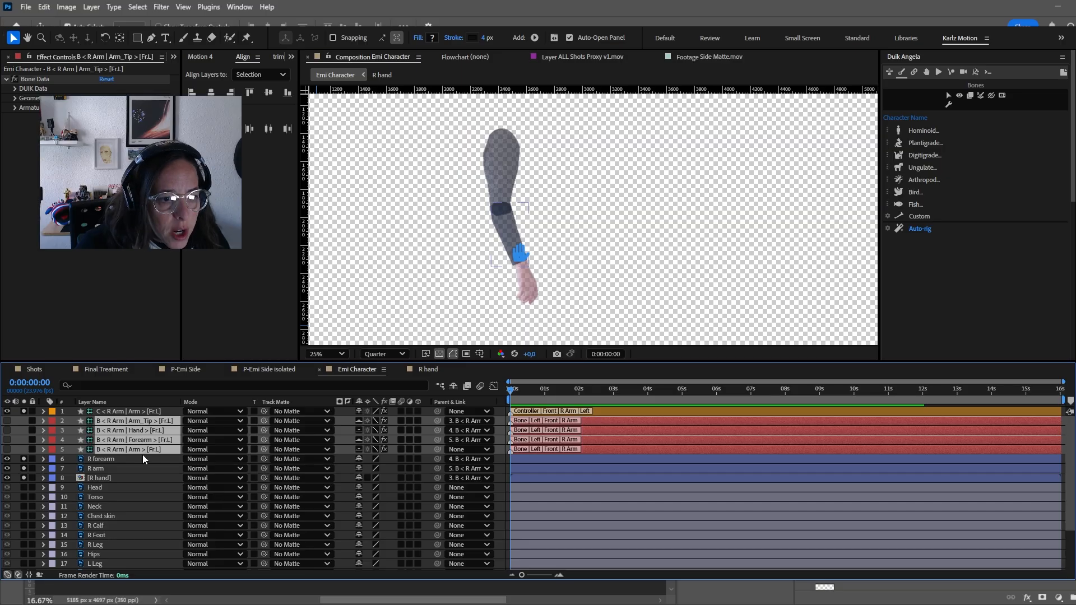
- Move the four R Arm bone layers below L Hand in the layer stack and delete the Original layer
{"action": "left_click_drag", "start_coordinate": [134, 450], "coordinate": [140, 560]}
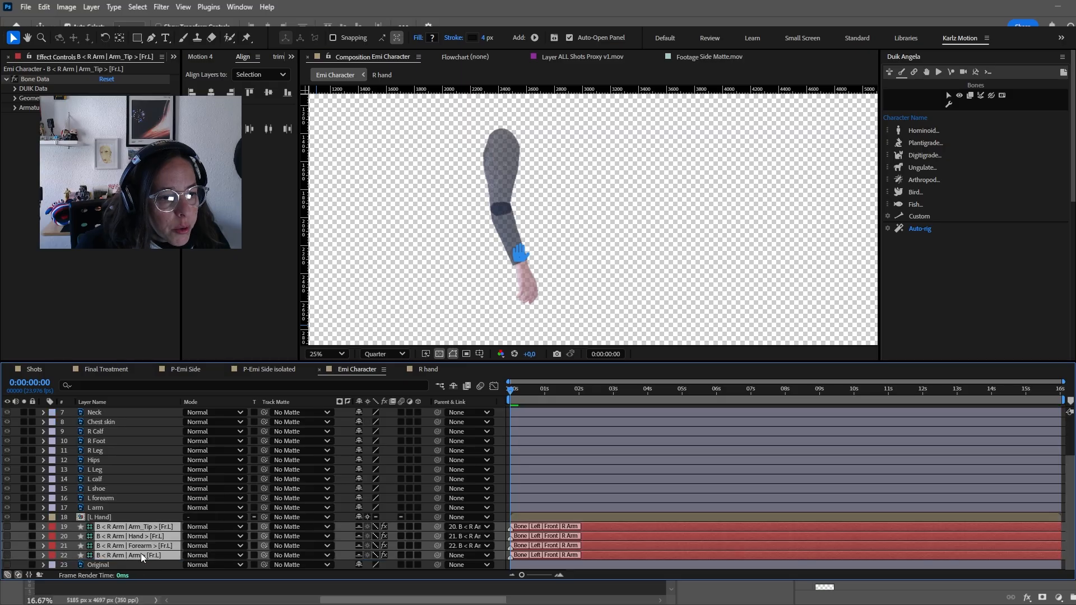
{"action": "left_click", "coordinate": [102, 564]}
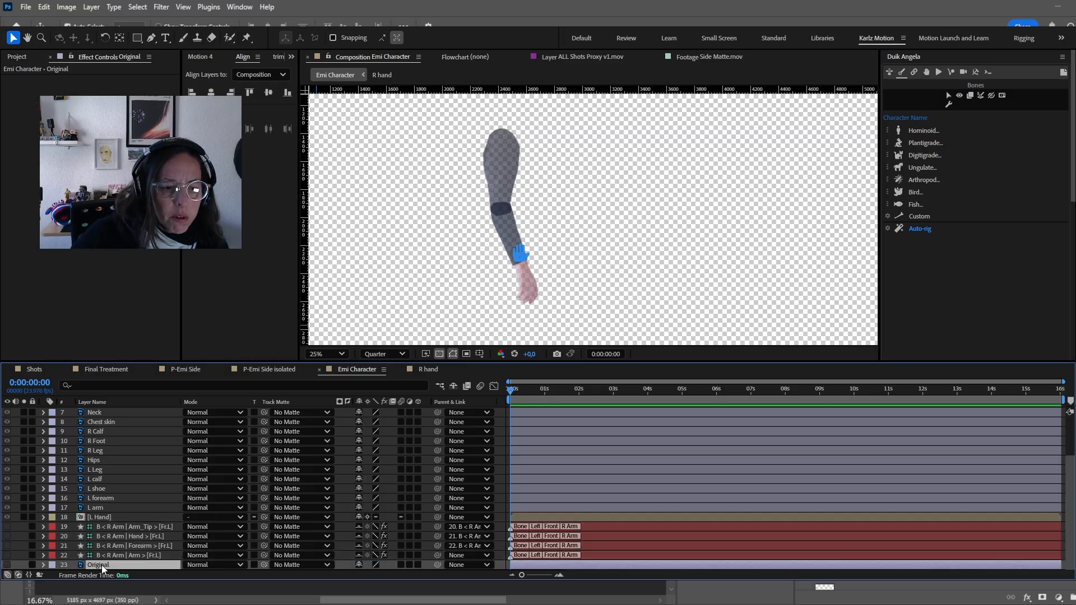
{"action": "key", "text": "Delete"}
{"action": "scroll", "coordinate": [103, 506], "scroll_direction": "up", "scroll_amount": 2}
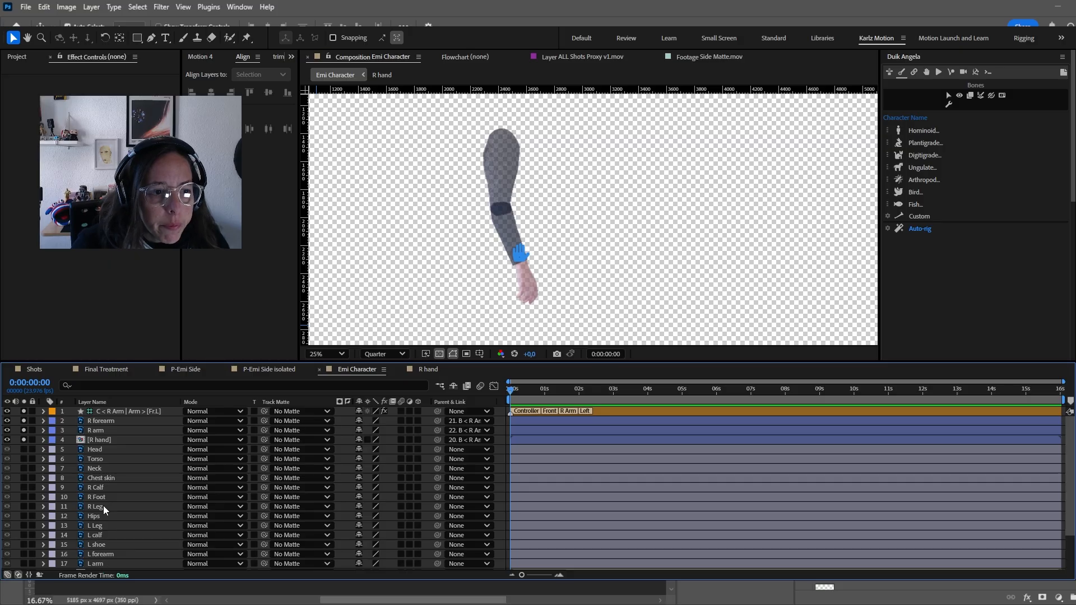
- Set the opacity of the R forearm, R arm and R hand layers to 100%
{"action": "left_click", "coordinate": [126, 420]}
{"action": "left_click", "coordinate": [113, 437], "text": "shift"}
{"action": "key", "text": "t"}
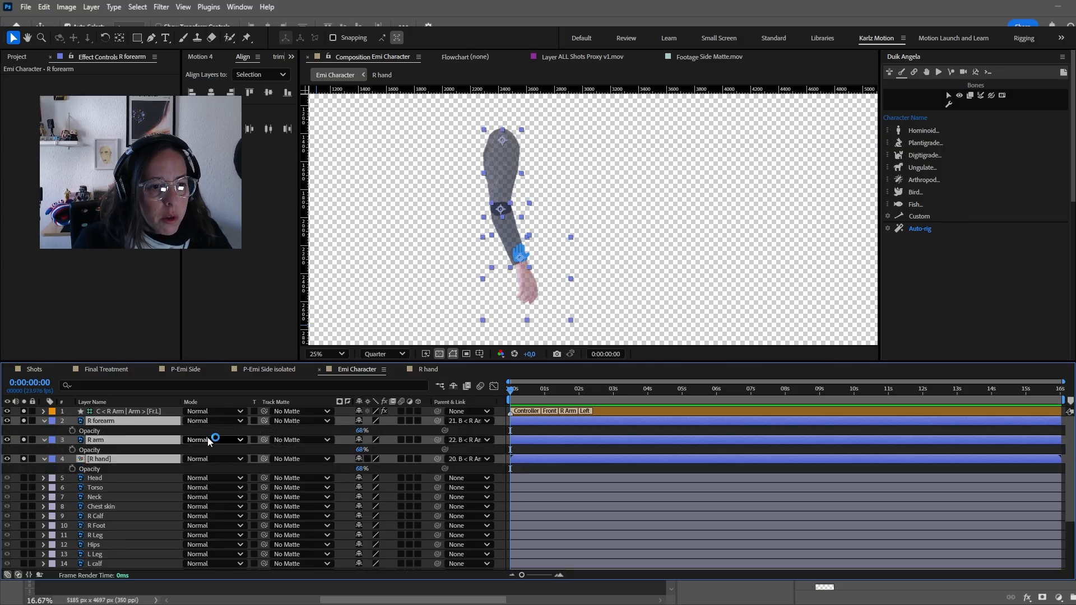
{"action": "left_click_drag", "start_coordinate": [361, 431], "coordinate": [492, 431]}
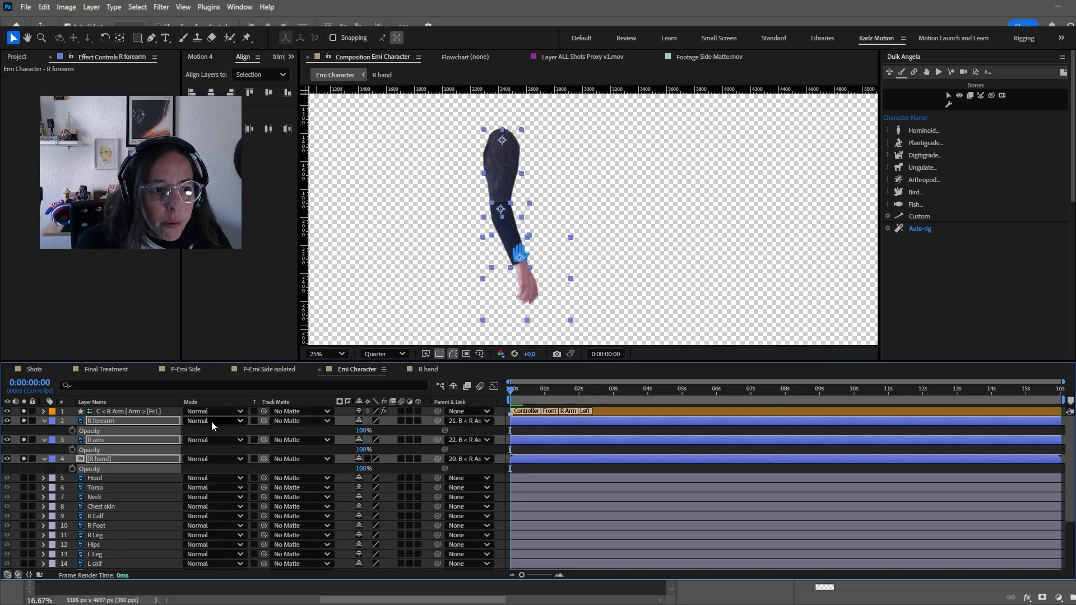
{"action": "left_click", "coordinate": [43, 421]}
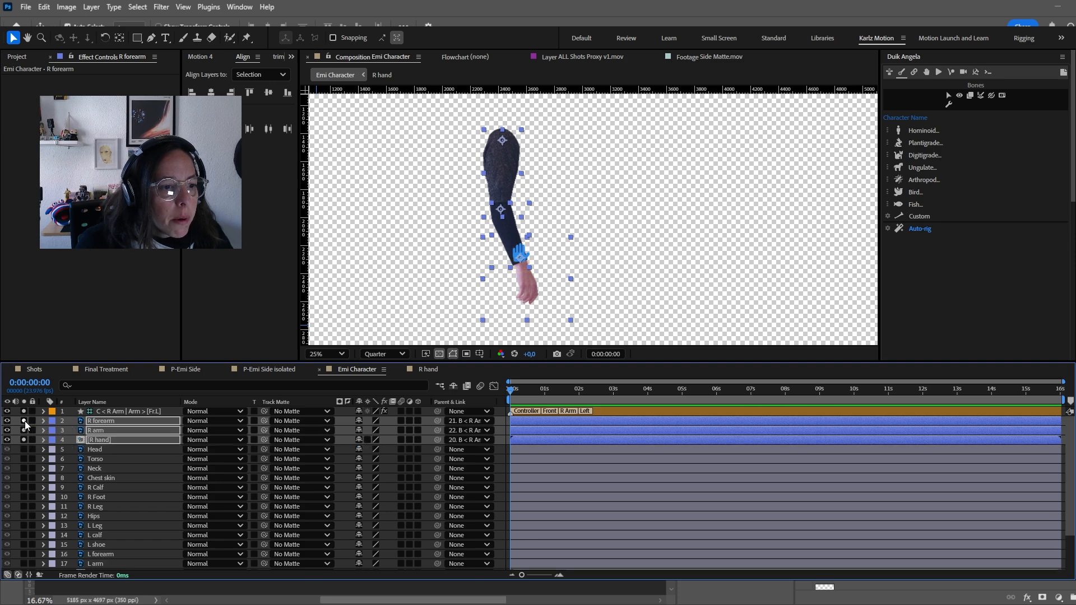
- Take the three right arm artwork layers and the arm controller out of solo, marking the artwork layers as shy
{"action": "left_click", "coordinate": [23, 421]}
{"action": "left_click", "coordinate": [359, 420]}
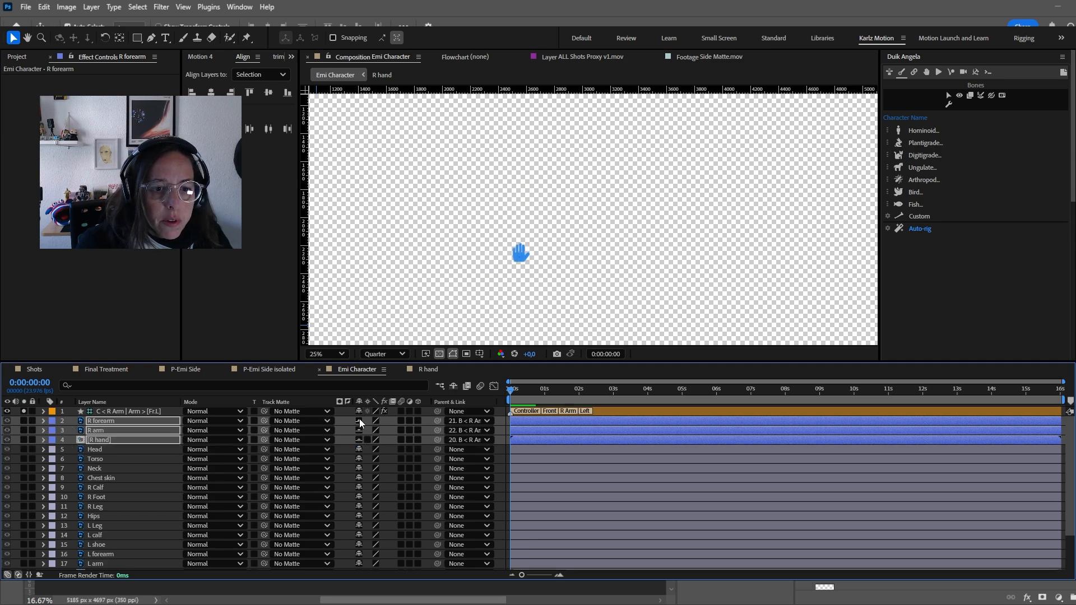
{"action": "left_click", "coordinate": [23, 411]}
{"action": "left_click", "coordinate": [119, 413]}
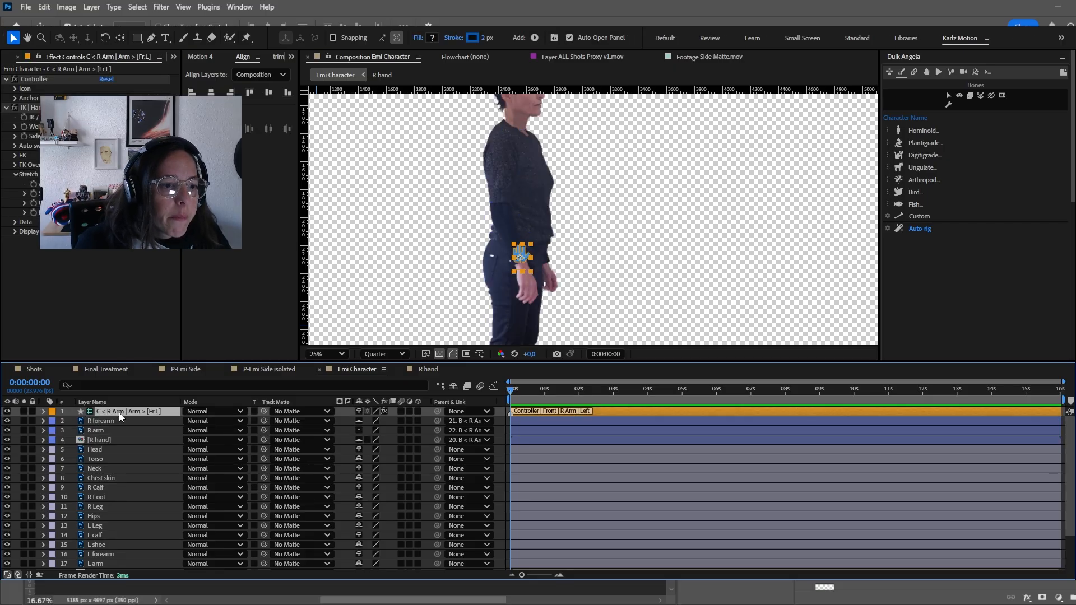
- Solo the Torso layer and keep it selected, undoing any accidental move of it
{"action": "left_click", "coordinate": [97, 461]}
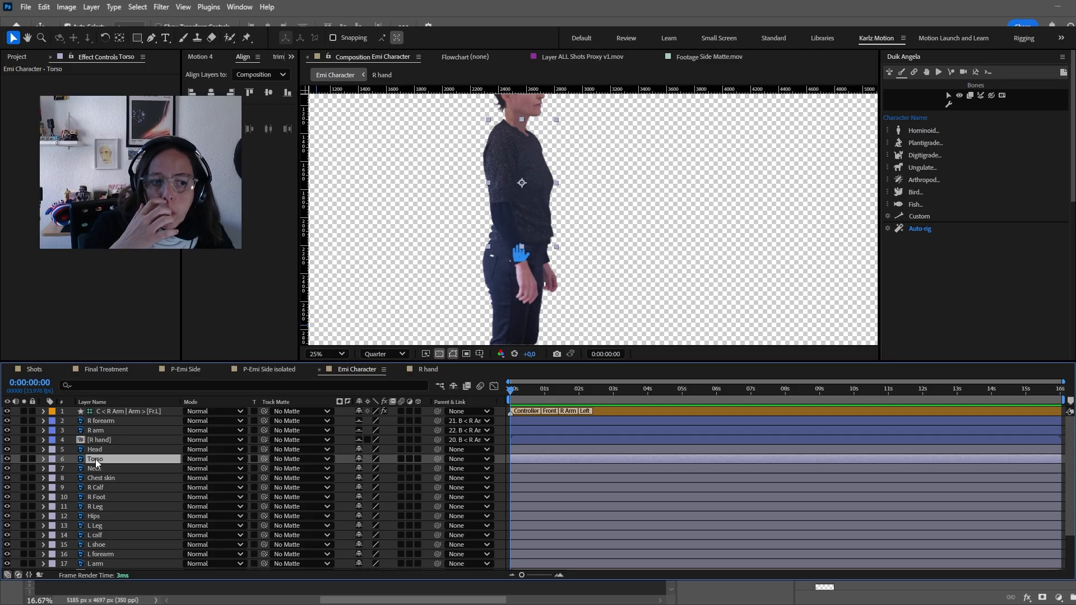
{"action": "left_click", "coordinate": [24, 459]}
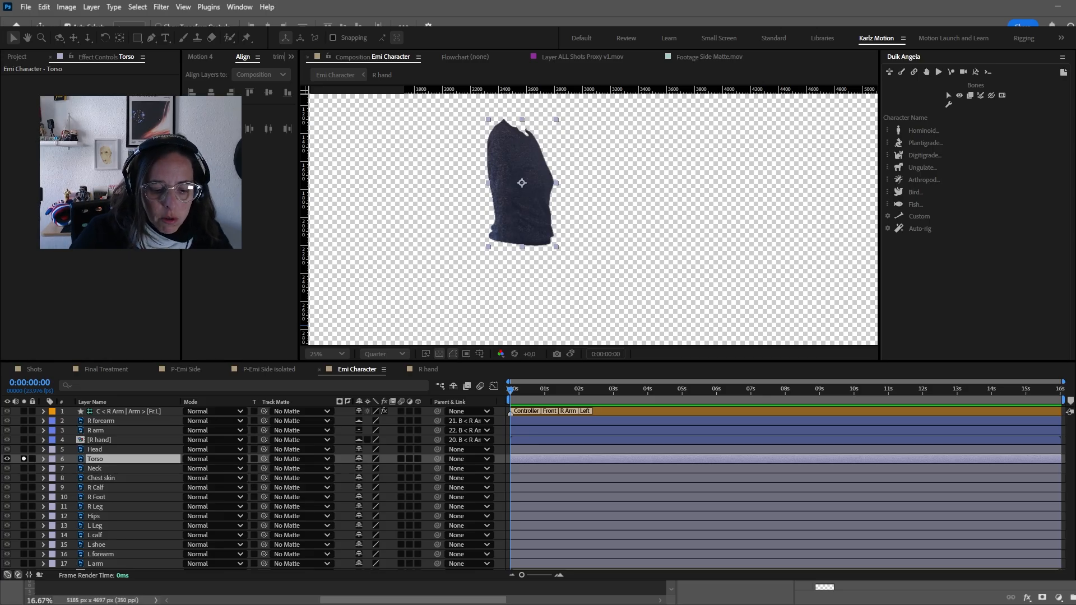
{"action": "left_click", "coordinate": [24, 460]}
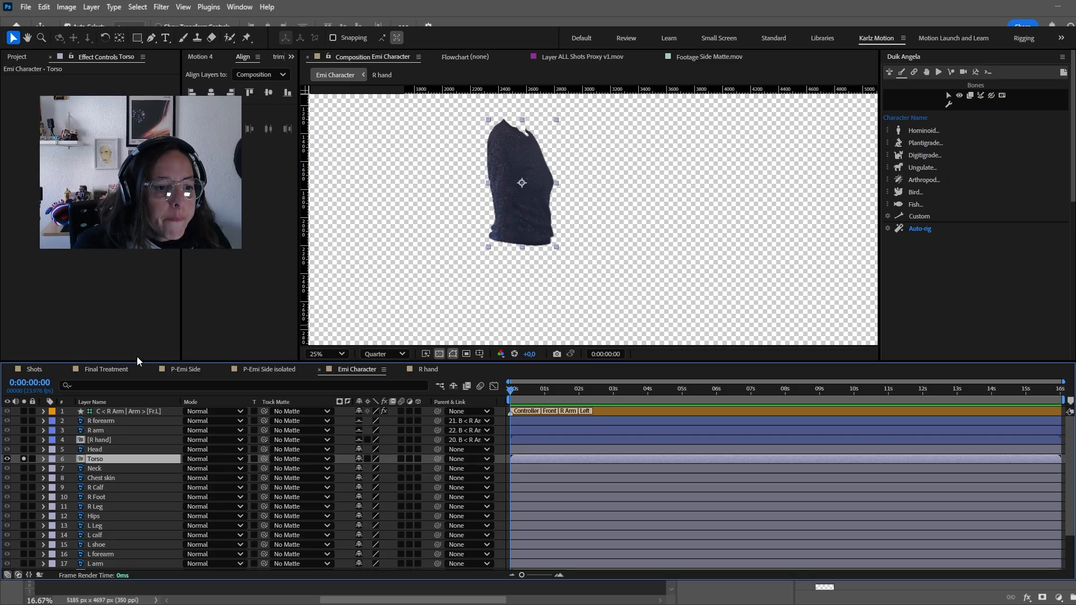
{"action": "left_click", "coordinate": [91, 452]}
{"action": "left_click", "coordinate": [93, 460]}
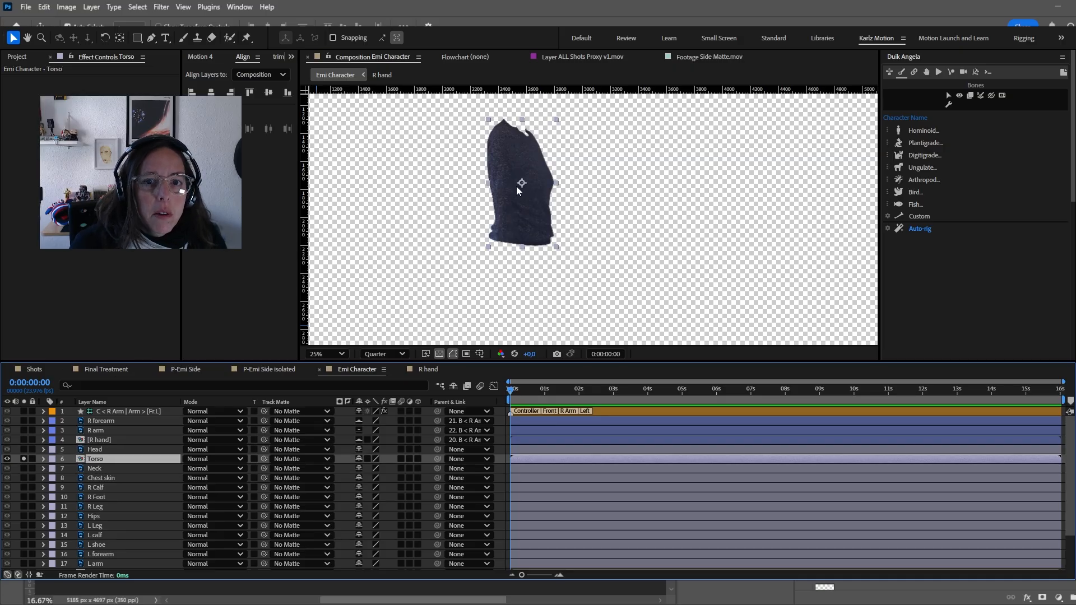
{"action": "mouse_move", "coordinate": [514, 174]}
{"action": "left_mouse_down"}
{"action": "mouse_move", "coordinate": [483, 171]}
{"action": "mouse_move", "coordinate": [521, 174]}
{"action": "left_mouse_up"}
{"action": "key", "text": "ctrl+z"}
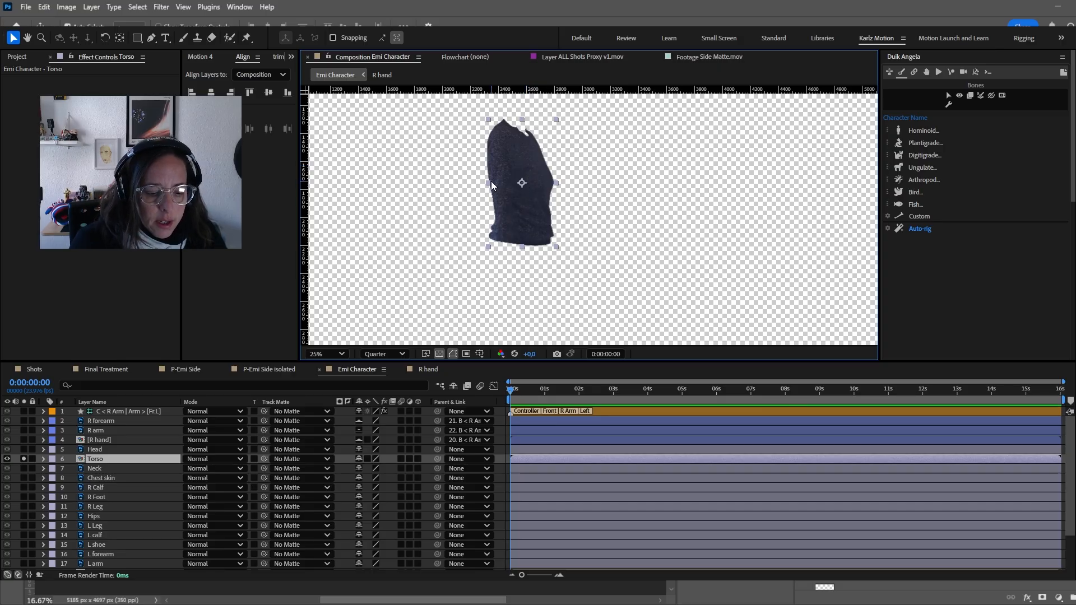
- Place three Puppet pins down the Torso's centre line at hem, waist and chest, undoing the extra shoulder pin
{"action": "left_click", "coordinate": [247, 36]}
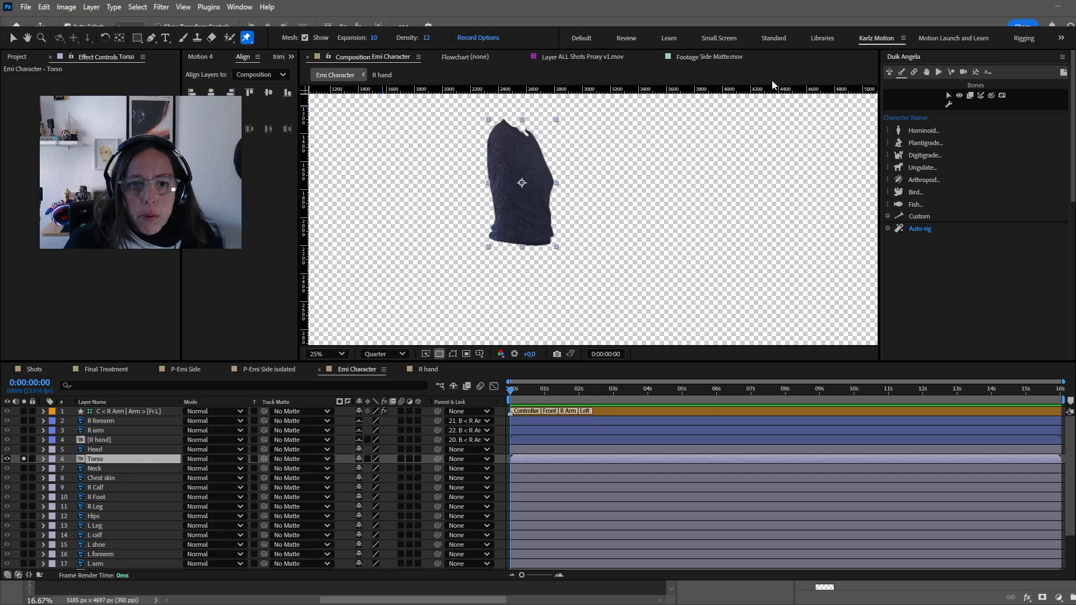
{"action": "left_click", "coordinate": [522, 235]}
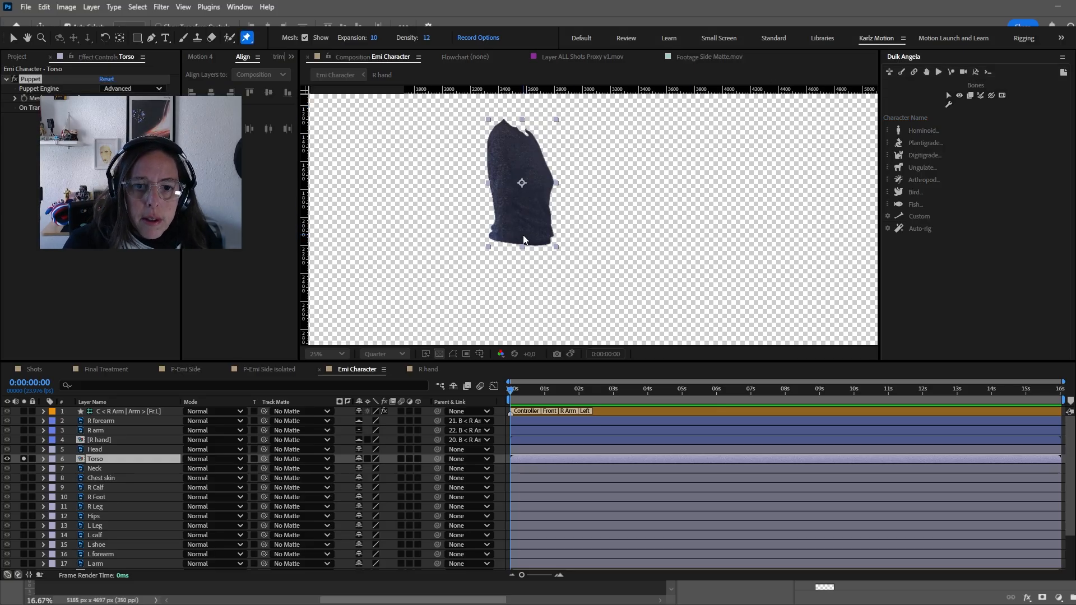
{"action": "left_click", "coordinate": [523, 204]}
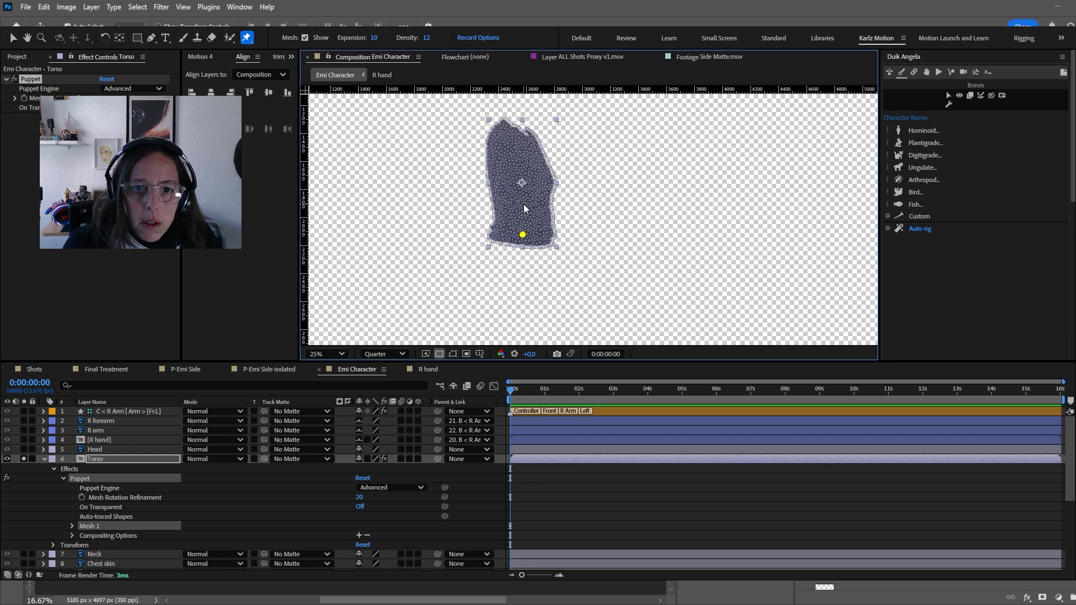
{"action": "left_click", "coordinate": [522, 150]}
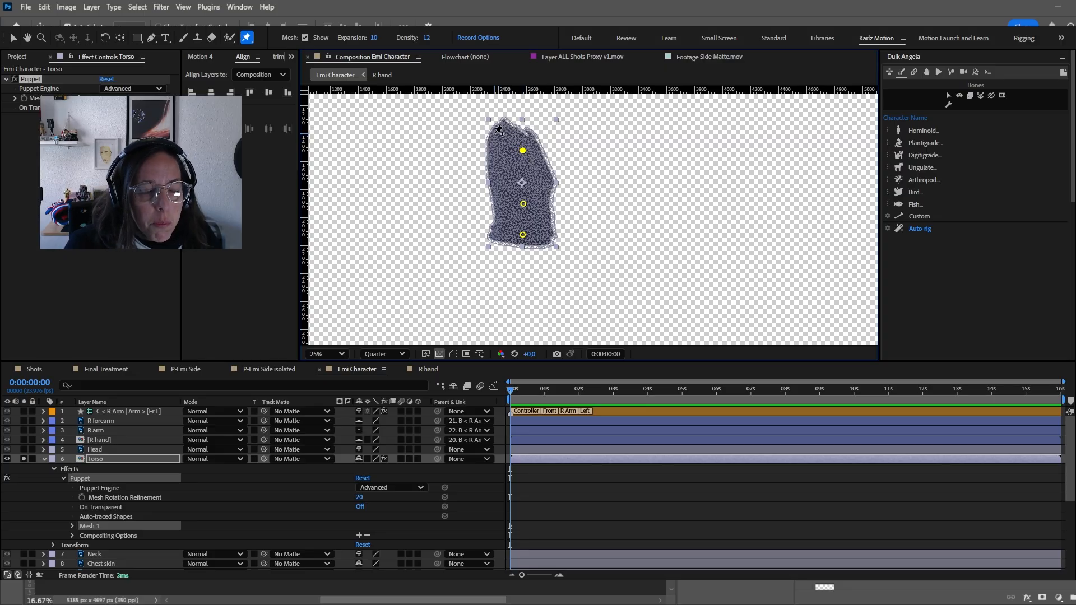
{"action": "left_click", "coordinate": [495, 134]}
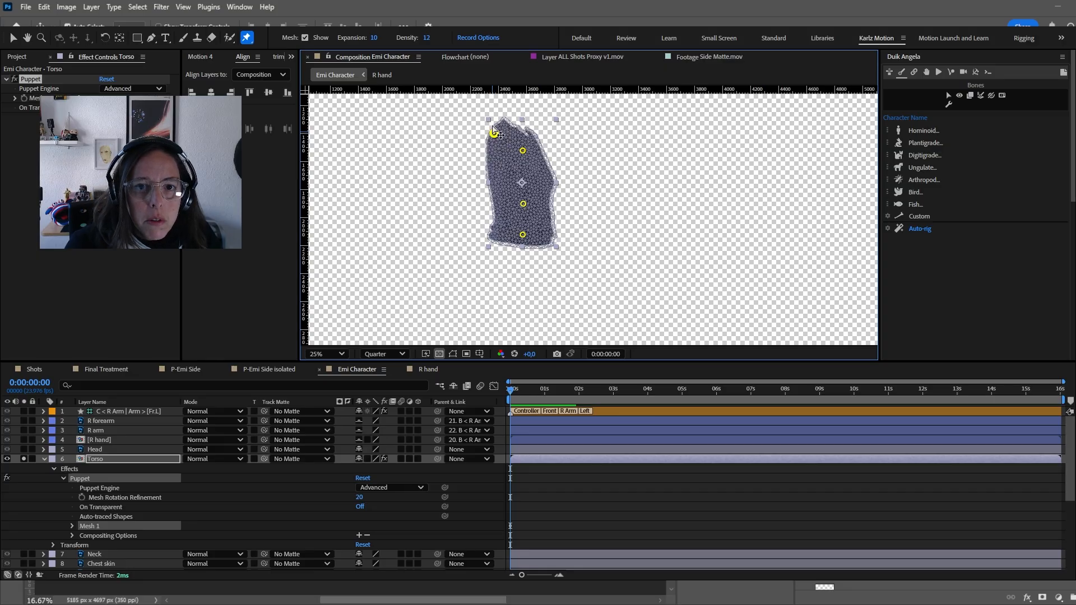
{"action": "key", "text": "ctrl+z"}
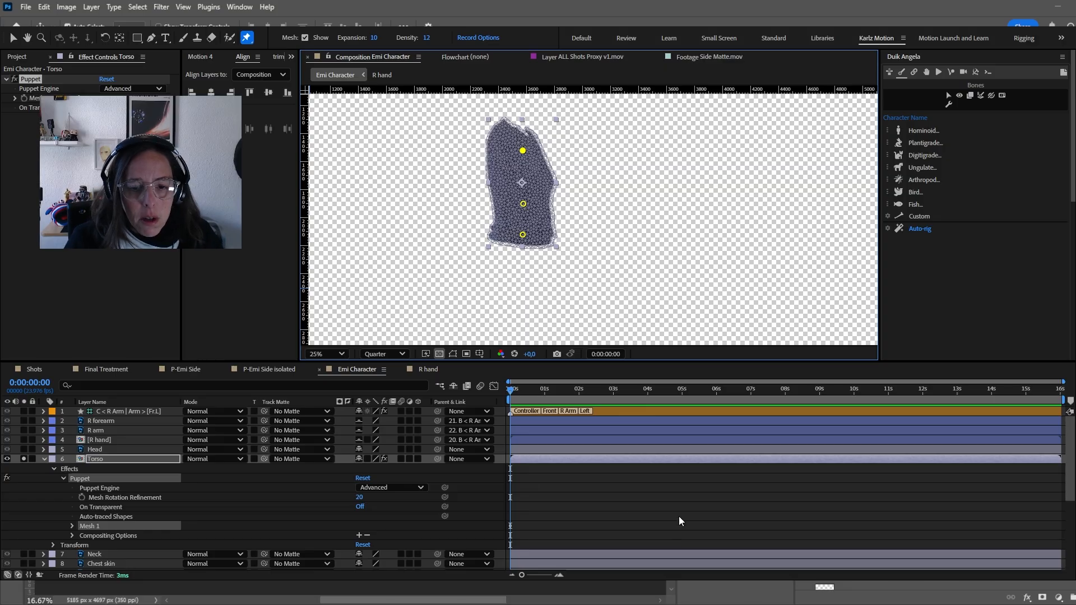
- Give the Torso layer a pink label colour and reveal only its keyframed Puppet pin positions
{"action": "left_click", "coordinate": [95, 461]}
{"action": "left_click", "coordinate": [52, 459]}
{"action": "left_click", "coordinate": [82, 412]}
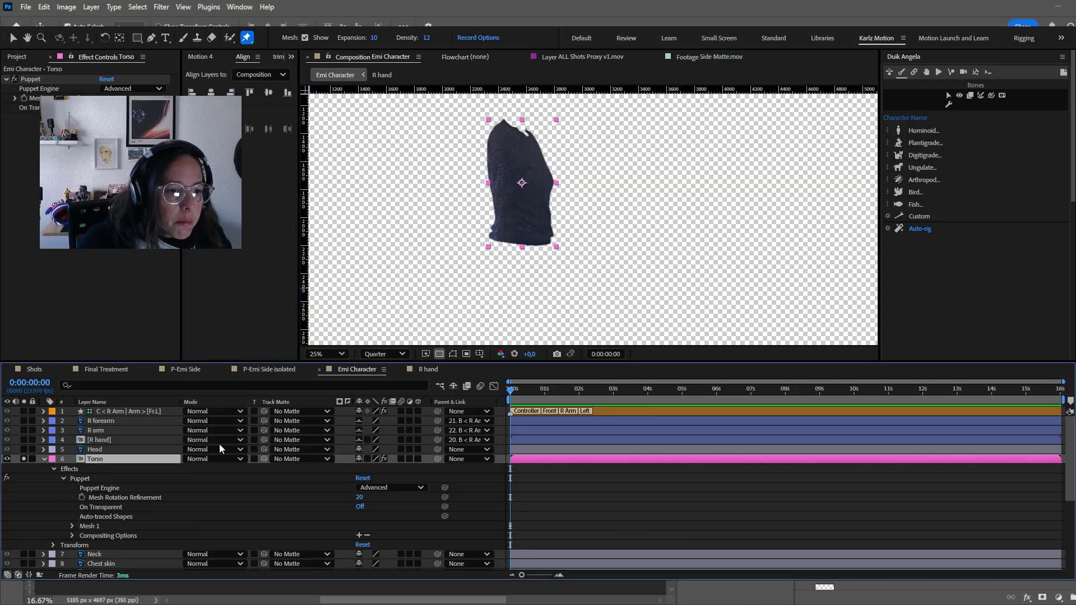
{"action": "key", "text": "u"}
- Select Puppet Pins 3, 2 and 1 in turn to identify where each sits on the torso mesh
{"action": "left_click", "coordinate": [121, 498]}
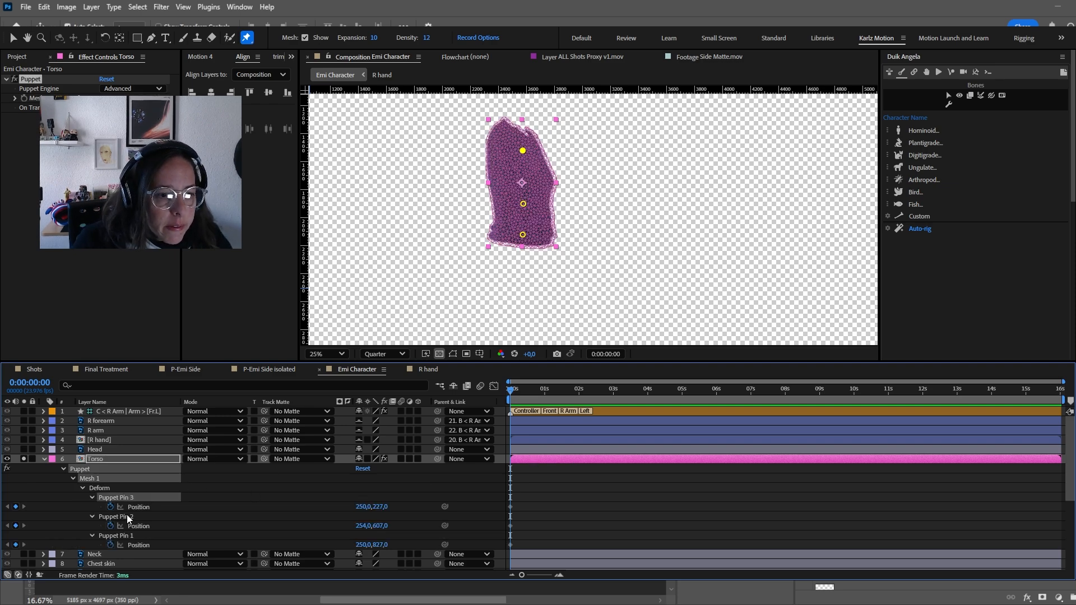
{"action": "left_click", "coordinate": [121, 516]}
{"action": "left_click", "coordinate": [121, 536]}
{"action": "scroll", "coordinate": [411, 240], "scroll_direction": "up", "scroll_amount": 2}
{"action": "scroll", "coordinate": [509, 185], "scroll_direction": "down", "scroll_amount": 2}
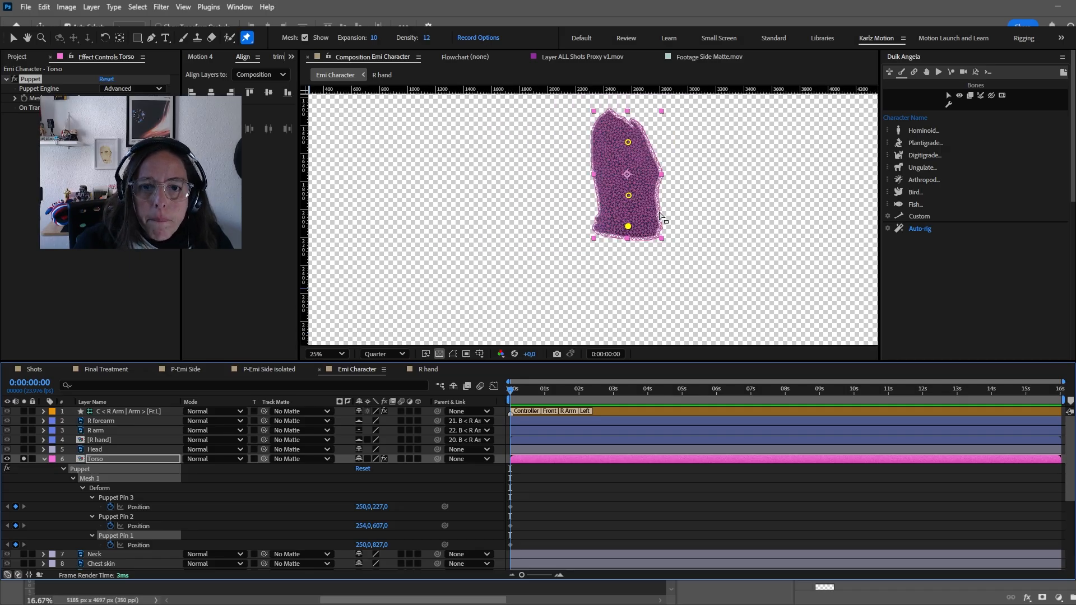
{"action": "left_click", "coordinate": [556, 513]}
{"action": "left_click", "coordinate": [139, 537]}
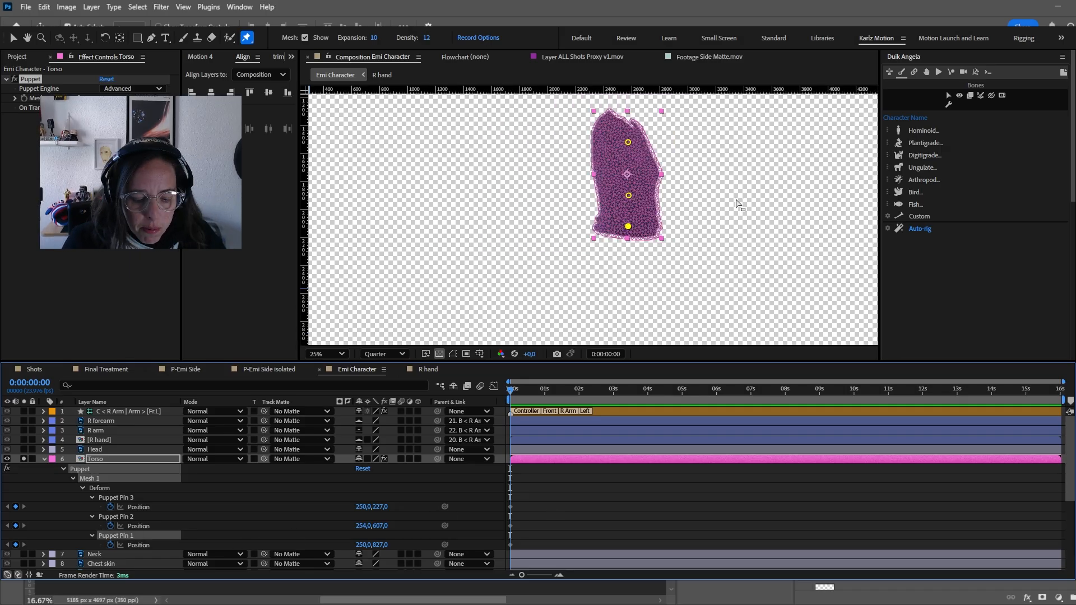
- Test how the torso mesh bends by displacing its hem and waist Puppet pins, and undo the moves
{"action": "left_click_drag", "start_coordinate": [629, 227], "coordinate": [628, 195]}
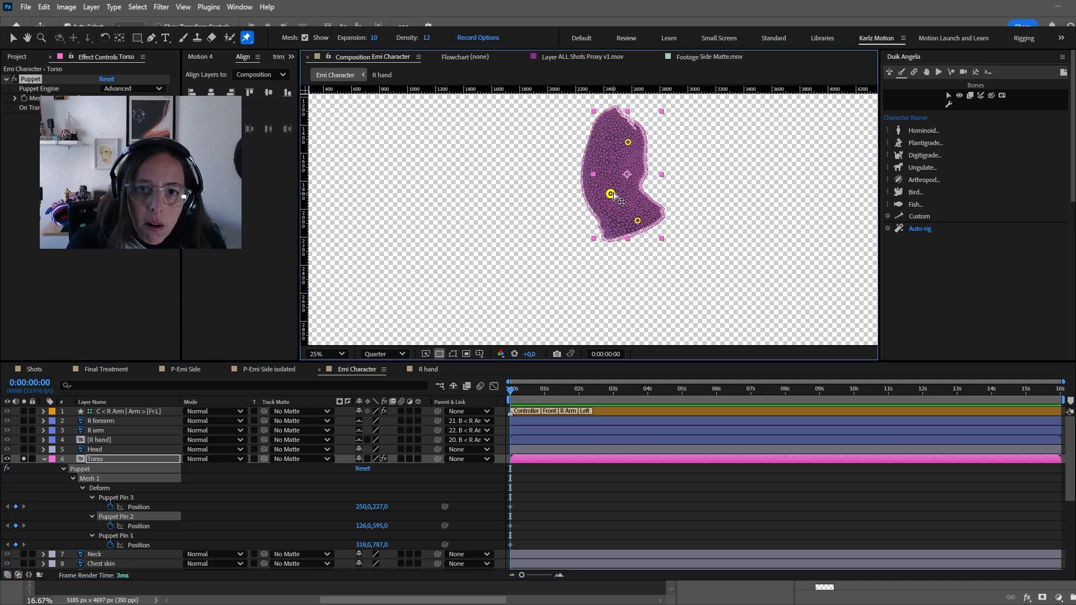
{"action": "key", "text": "ctrl+z"}
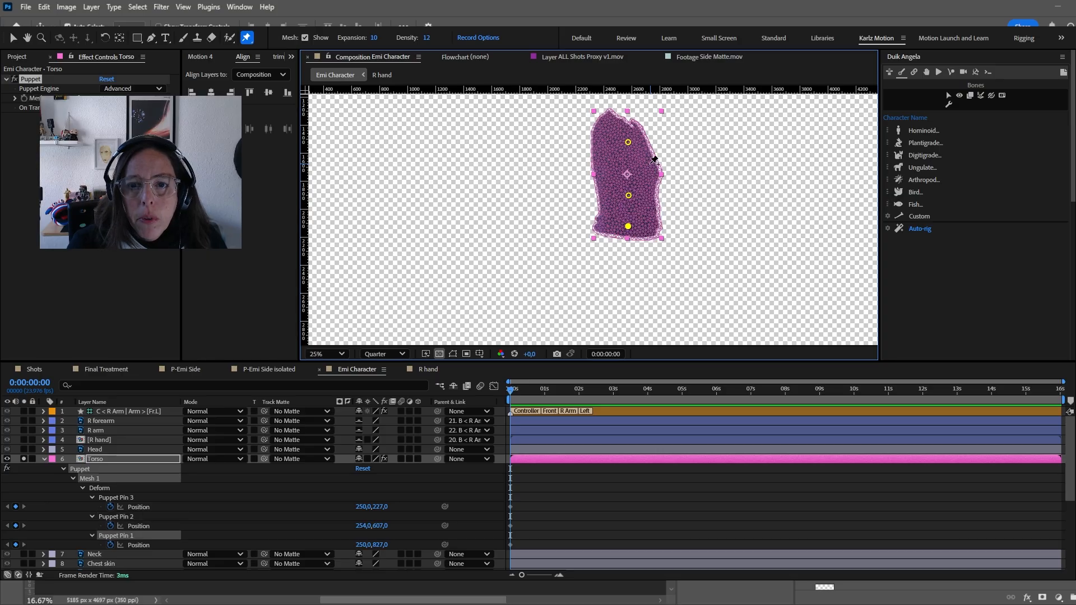
{"action": "left_click", "coordinate": [550, 506]}
- Rename Puppet Pin 1 at the torso's hem to "Torso hips"
{"action": "left_click", "coordinate": [124, 537]}
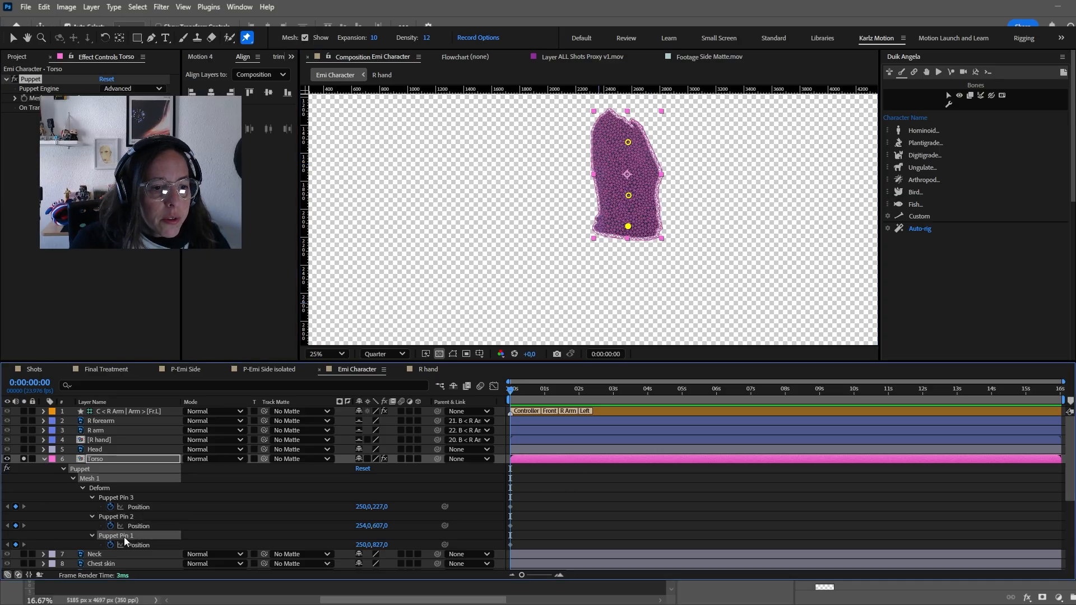
{"action": "left_click", "coordinate": [127, 498]}
{"action": "left_click", "coordinate": [122, 517]}
{"action": "left_click", "coordinate": [123, 537]}
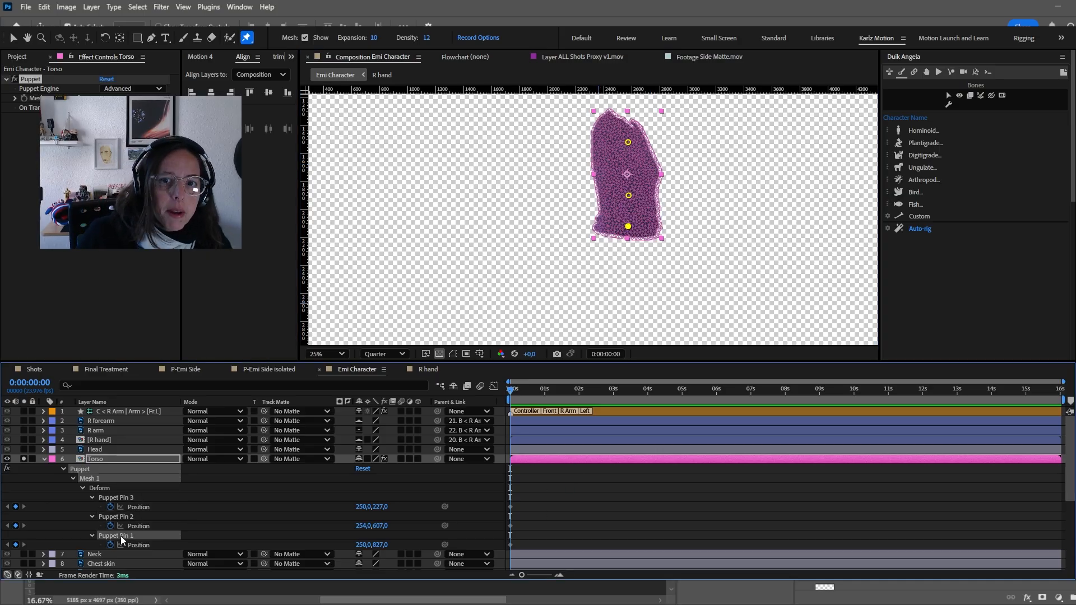
{"action": "key", "text": "Return"}
{"action": "type", "text": "Tor"}
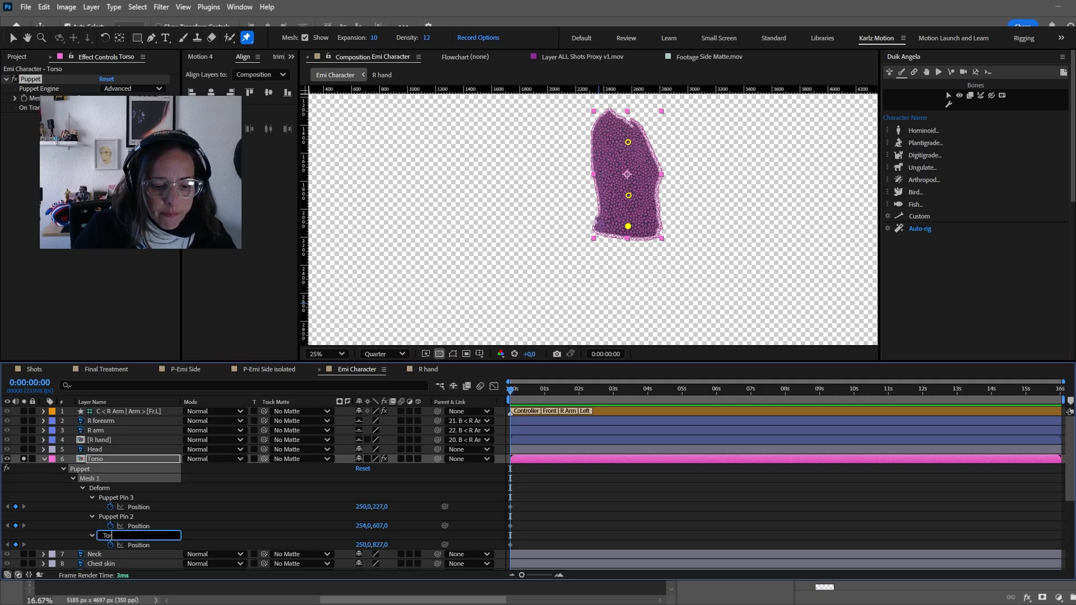
{"action": "type", "text": "so hips"}
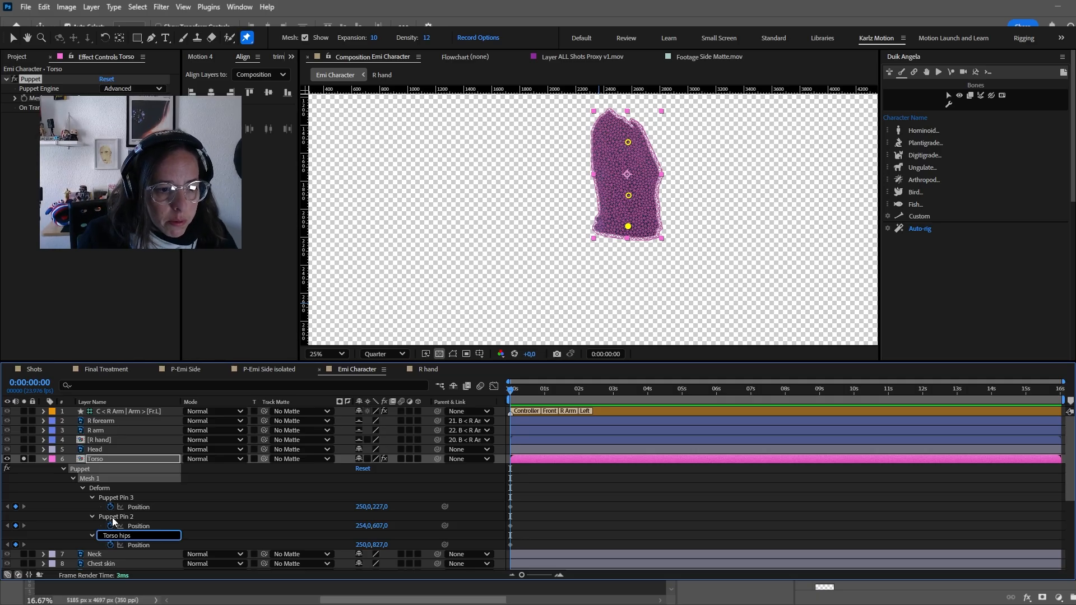
- Rename Puppet Pin 2 to "Torso" and Puppet Pin 3 to "Chest"
{"action": "left_click", "coordinate": [115, 517]}
{"action": "key", "text": "Return"}
{"action": "type", "text": "Torso"}
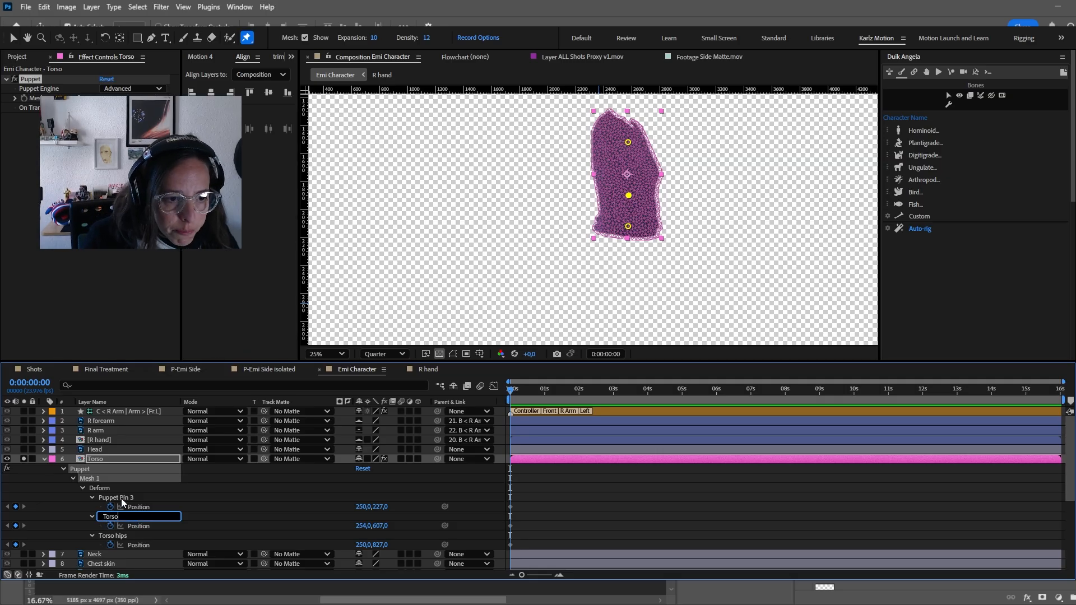
{"action": "left_click", "coordinate": [122, 500]}
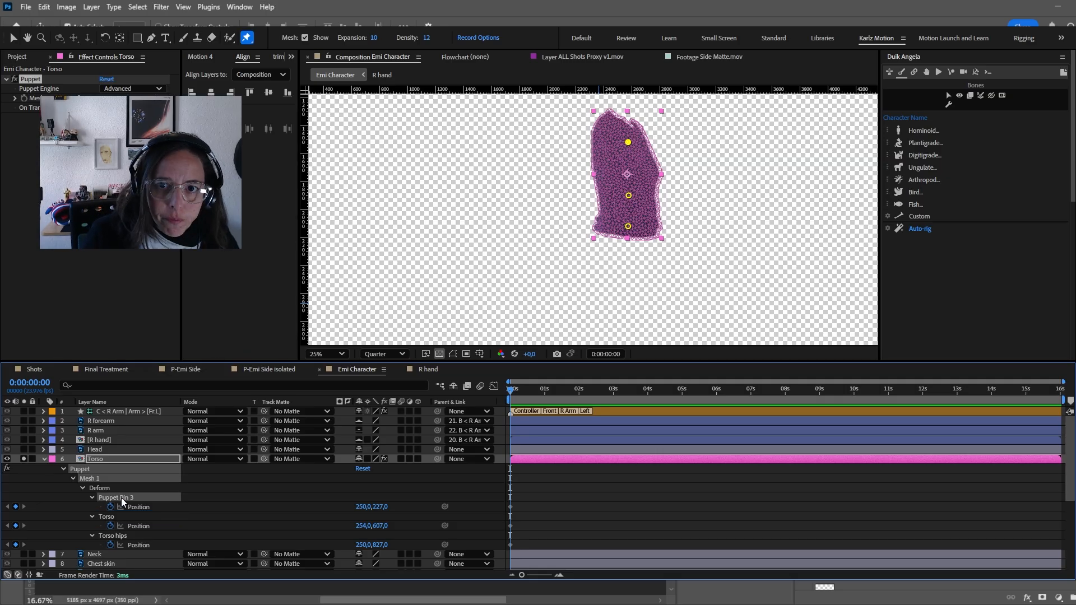
{"action": "key", "text": "Return"}
{"action": "type", "text": "Chest"}
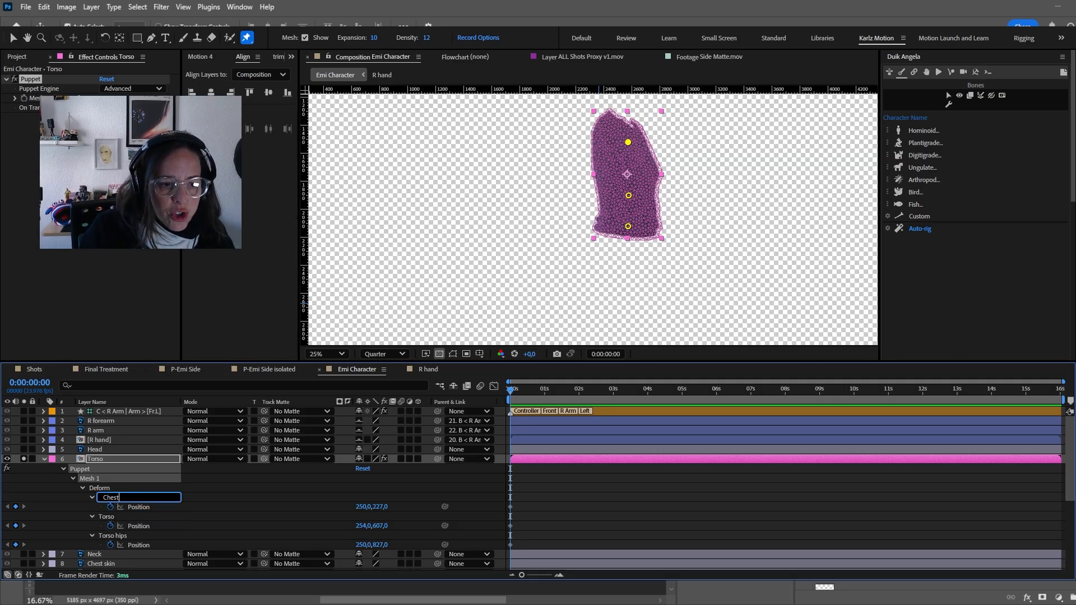
{"action": "left_click", "coordinate": [611, 495]}
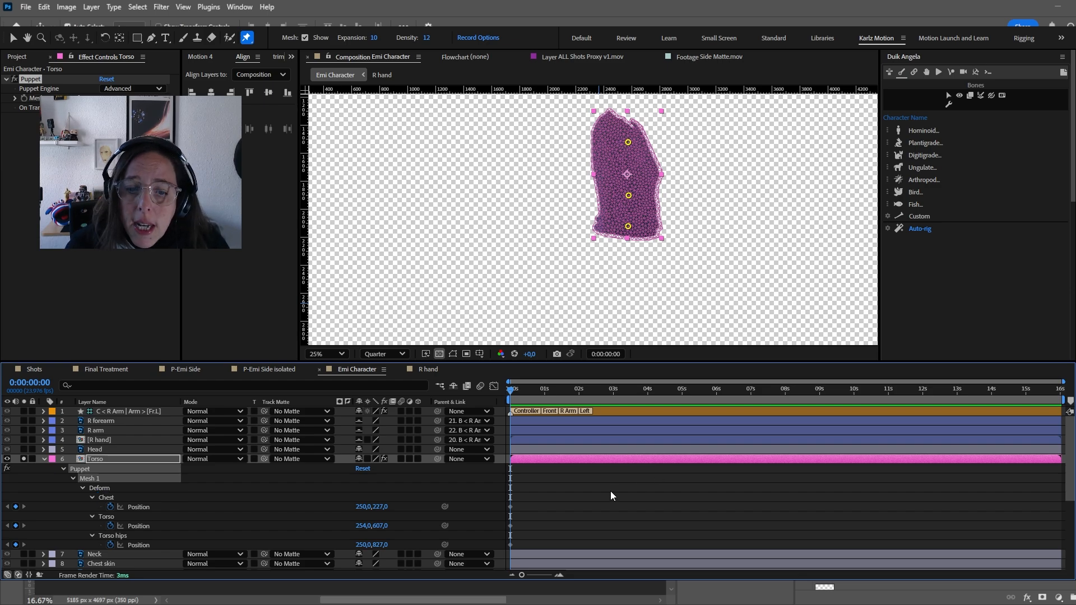
- Add Duik pin controller layers for the Chest, Torso and Torso hips Puppet pins, and collapse the Torso layer's properties
{"action": "left_click_drag", "start_coordinate": [548, 493], "coordinate": [506, 554]}
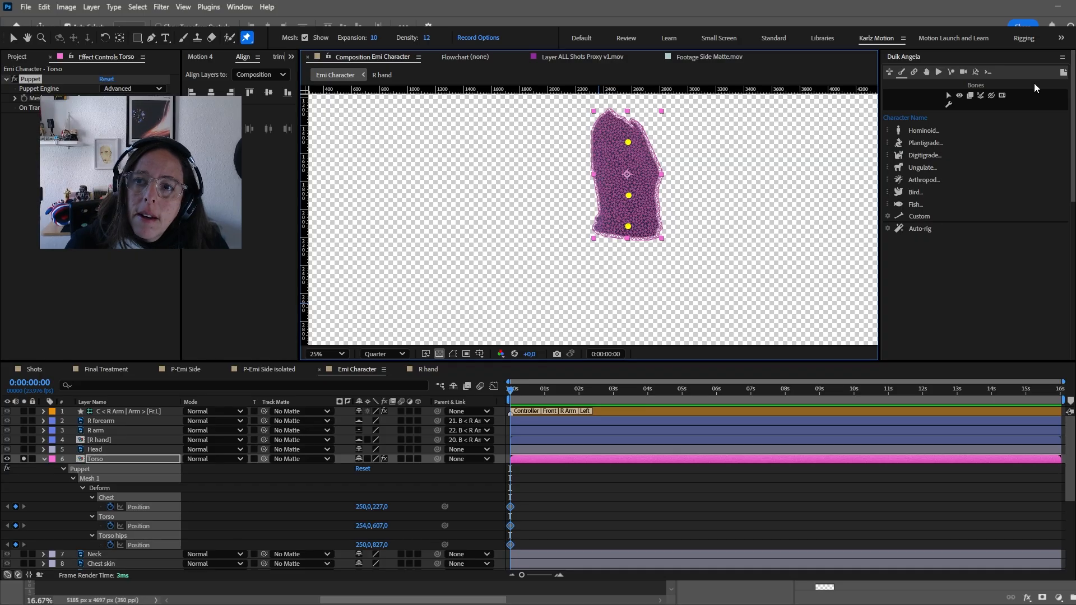
{"action": "left_click", "coordinate": [916, 73]}
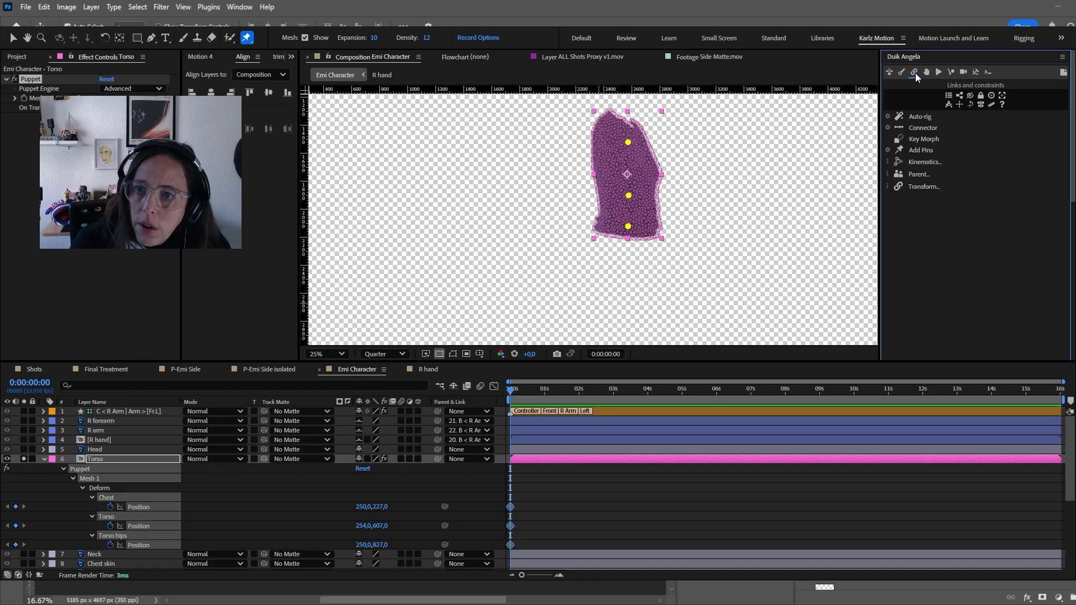
{"action": "left_click", "coordinate": [913, 151]}
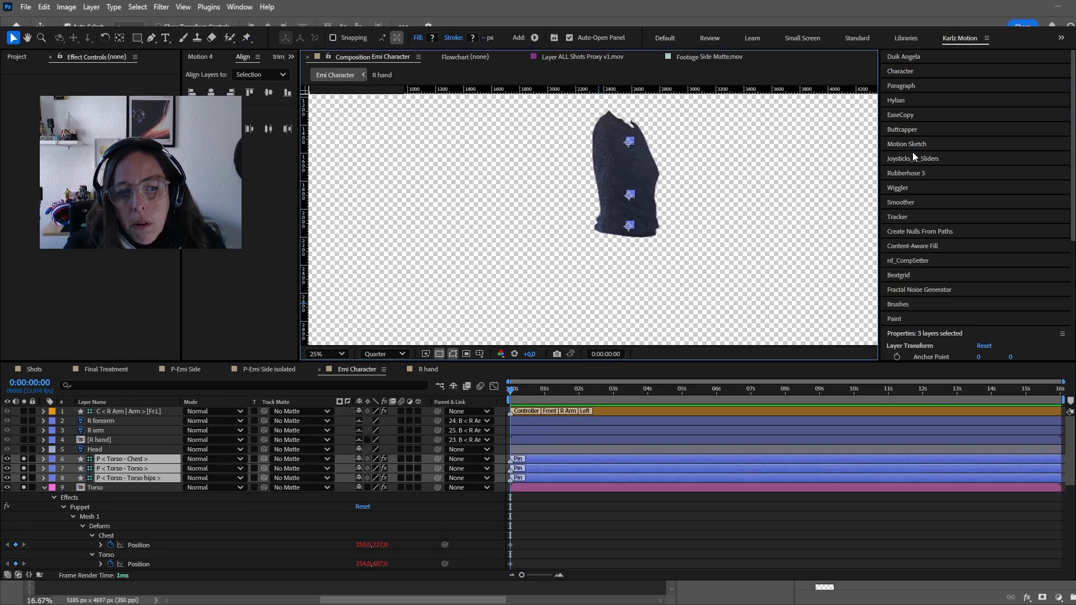
{"action": "left_click", "coordinate": [44, 487]}
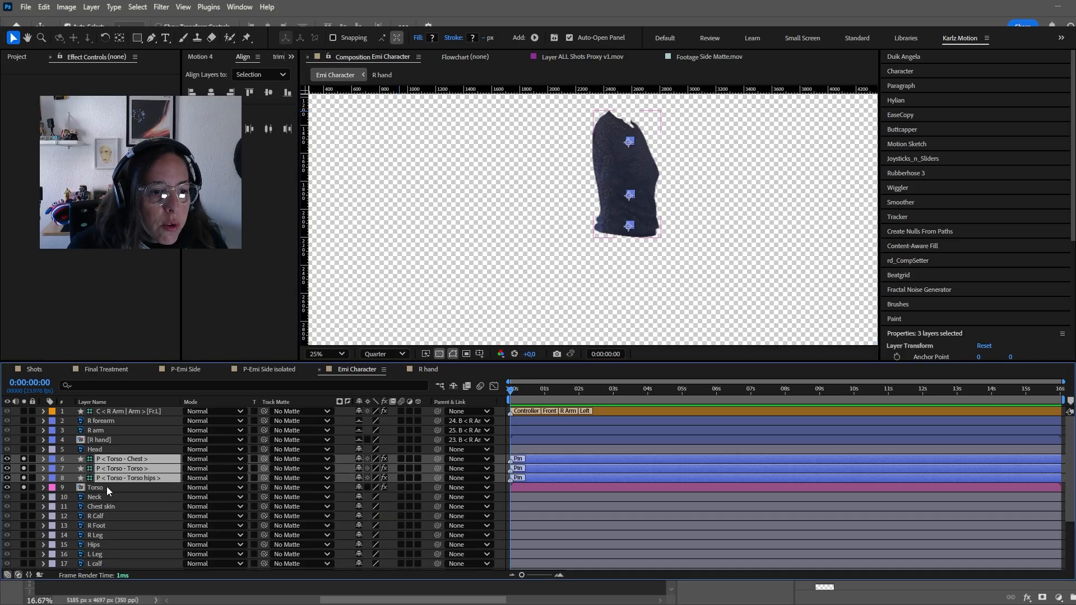
{"action": "left_click", "coordinate": [96, 486]}
- Give the Chest, Torso and Torso hips pin layers the same pink label colour as the Torso layer
{"action": "left_click", "coordinate": [124, 460]}
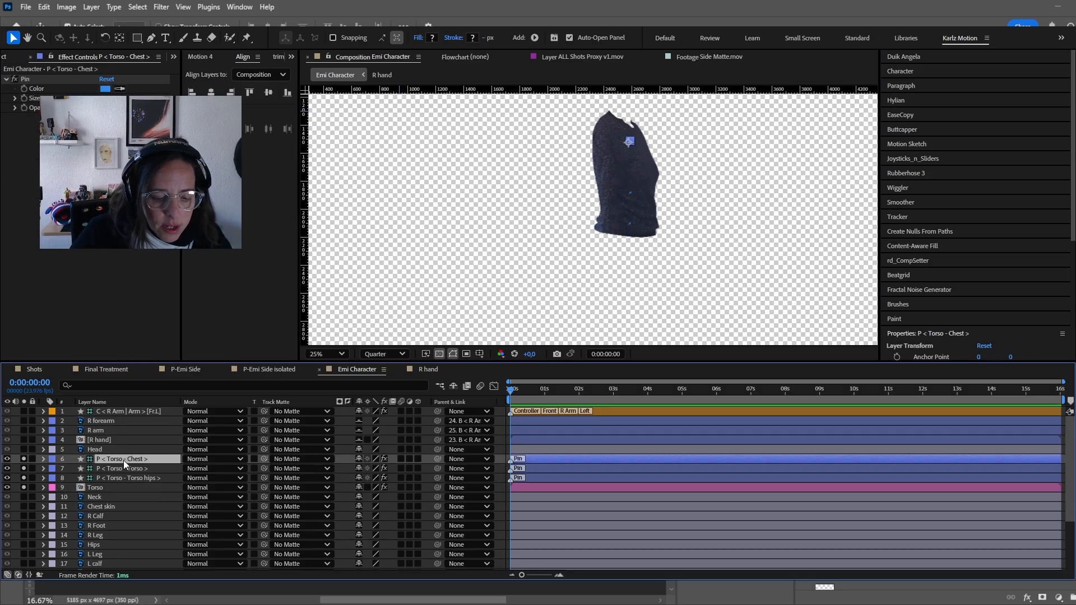
{"action": "key", "text": "s"}
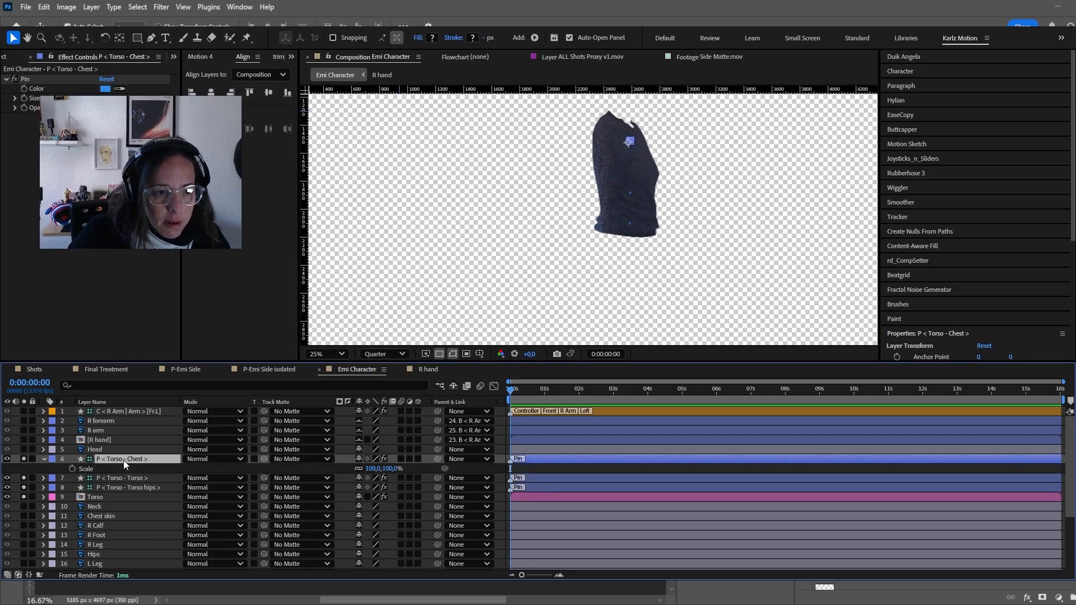
{"action": "key", "text": "p"}
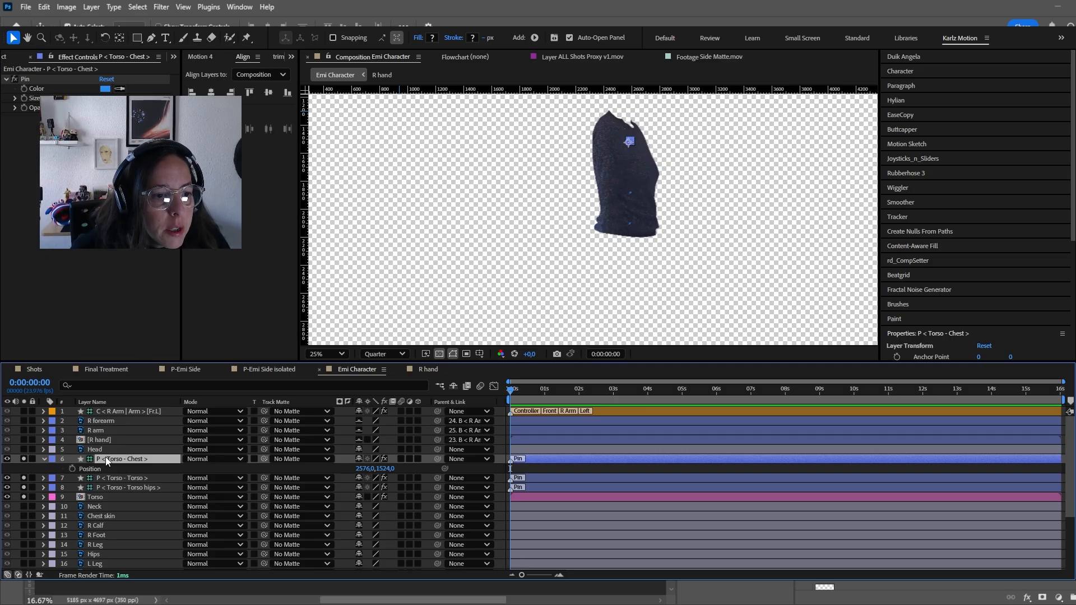
{"action": "left_click", "coordinate": [113, 487], "text": "shift"}
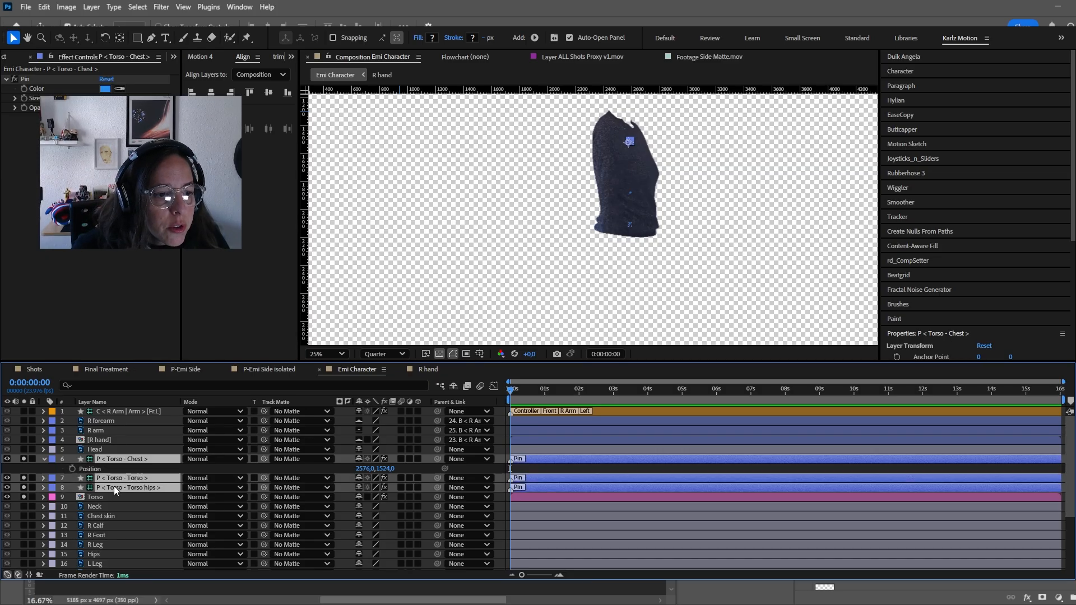
{"action": "left_click", "coordinate": [80, 402]}
{"action": "left_click", "coordinate": [109, 534]}
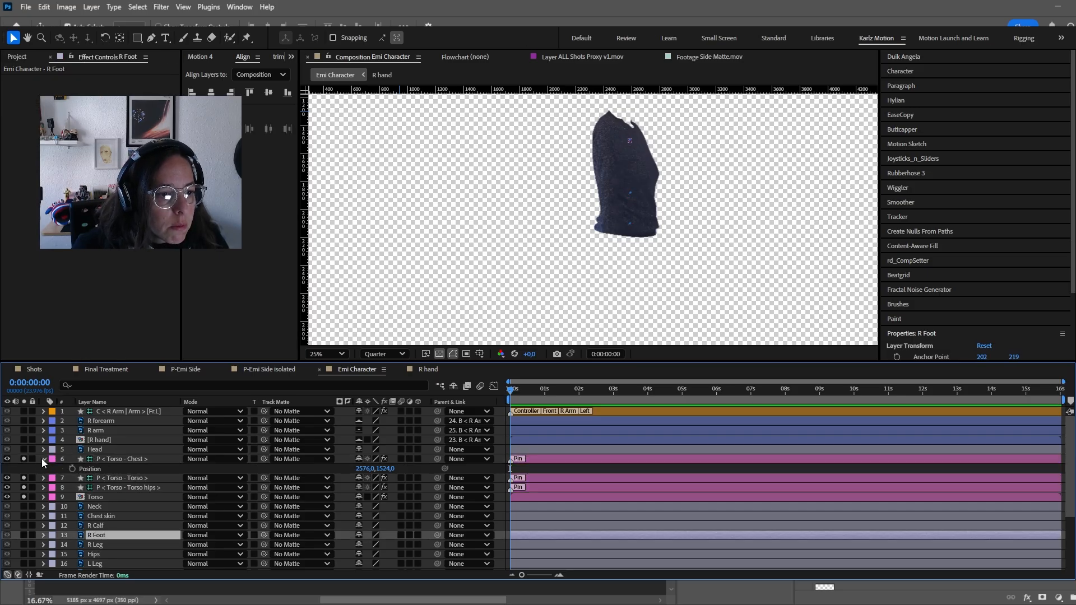
{"action": "left_click", "coordinate": [43, 459]}
- Parent the Chest pin layer to the Torso pin layer, and the Torso pin layer to the Torso hips pin layer
{"action": "left_click", "coordinate": [111, 459]}
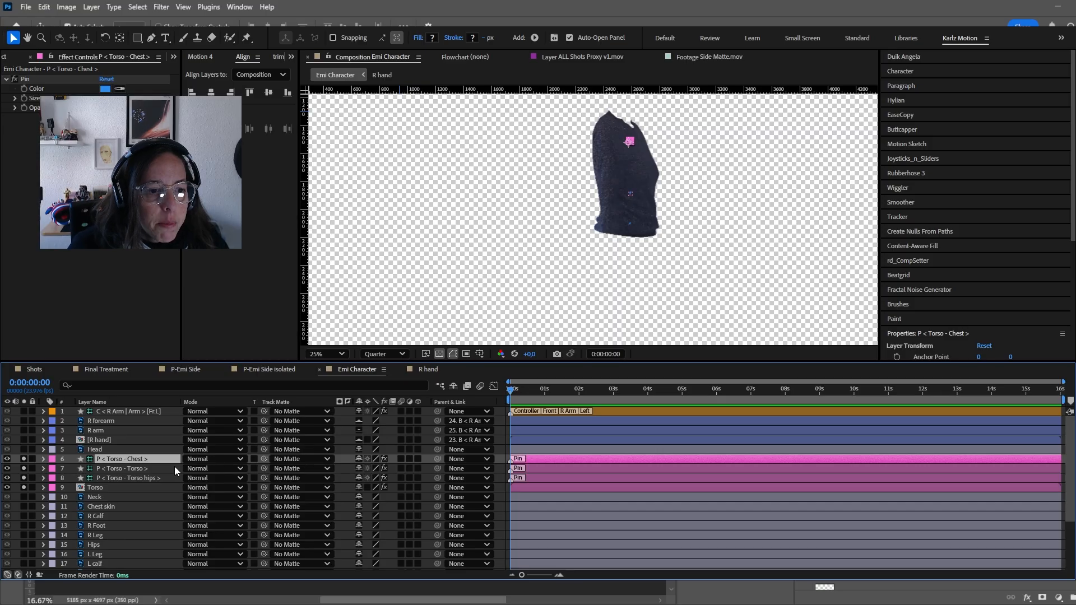
{"action": "left_click_drag", "start_coordinate": [436, 456], "coordinate": [142, 468]}
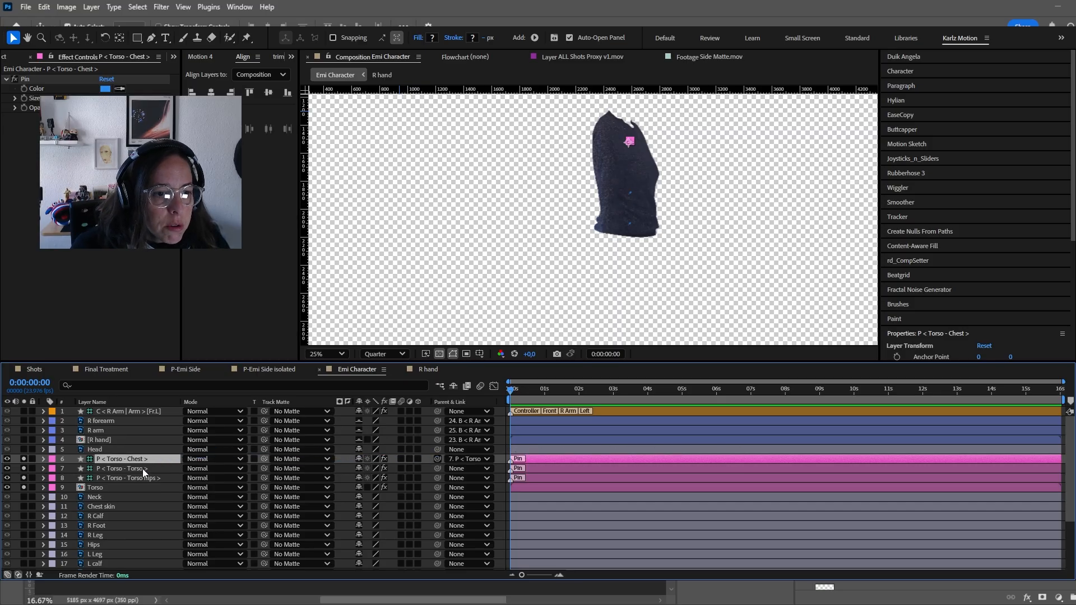
{"action": "left_click_drag", "start_coordinate": [437, 468], "coordinate": [144, 478]}
- Test the pin hierarchy by rotating the Torso hips pin slightly and the Torso pin to -37°, undoing both rotations
{"action": "key", "text": "r"}
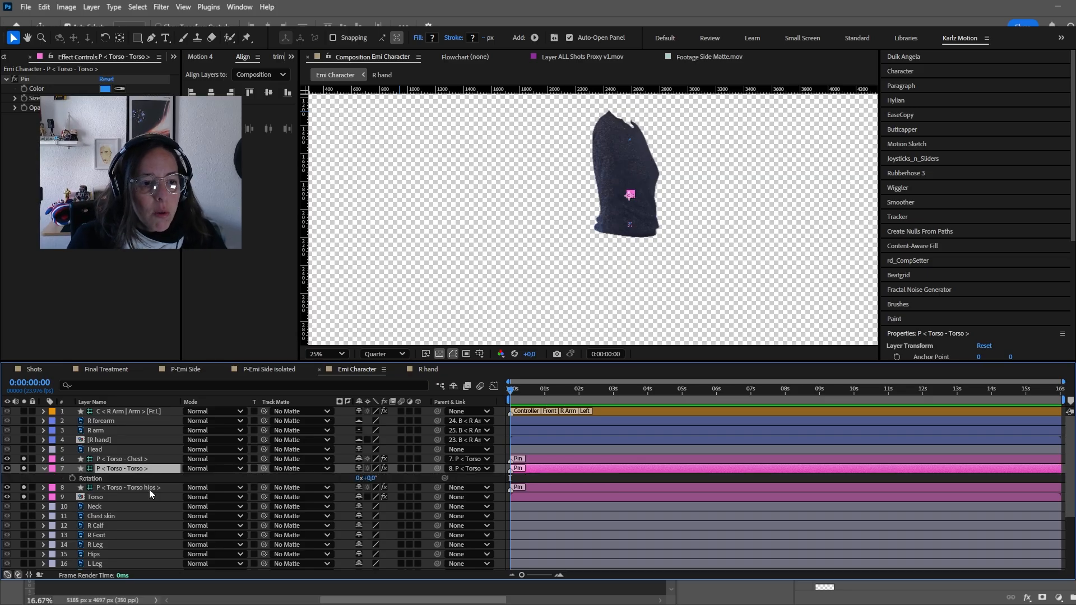
{"action": "left_click", "coordinate": [149, 488]}
{"action": "key", "text": "r"}
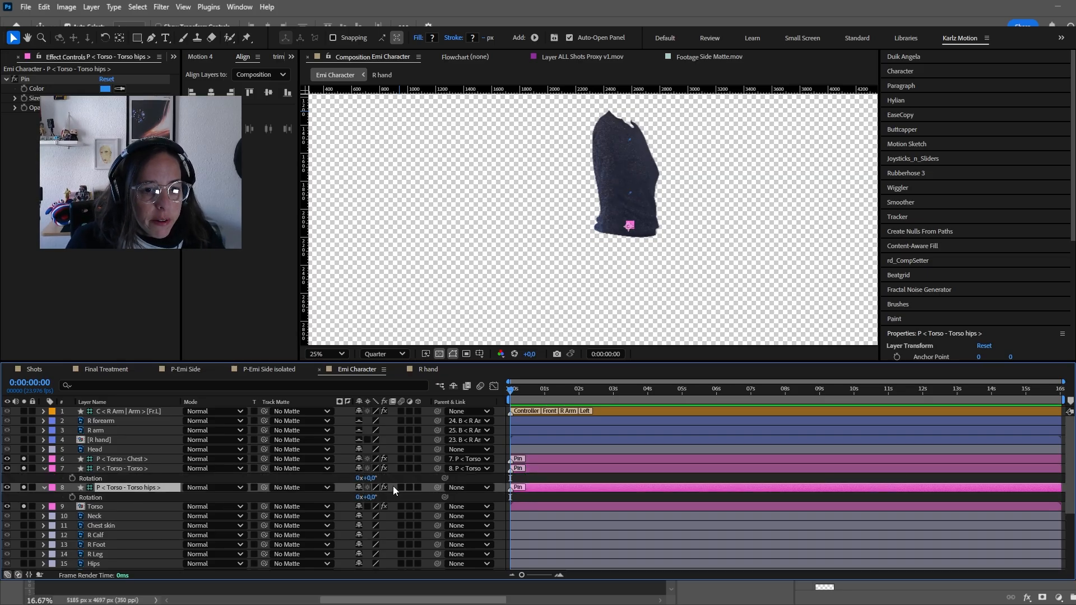
{"action": "left_click_drag", "start_coordinate": [372, 497], "coordinate": [369, 497]}
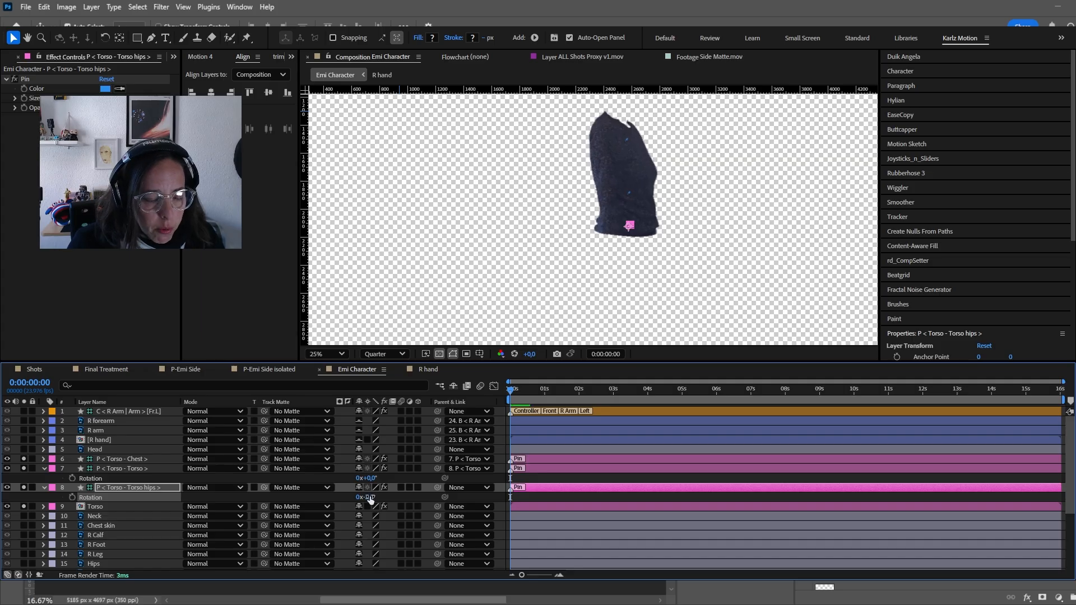
{"action": "key", "text": "ctrl+z"}
{"action": "left_click", "coordinate": [365, 470]}
{"action": "mouse_move", "coordinate": [374, 478]}
{"action": "left_mouse_down"}
{"action": "mouse_move", "coordinate": [394, 478]}
{"action": "mouse_move", "coordinate": [359, 487]}
{"action": "left_mouse_up"}
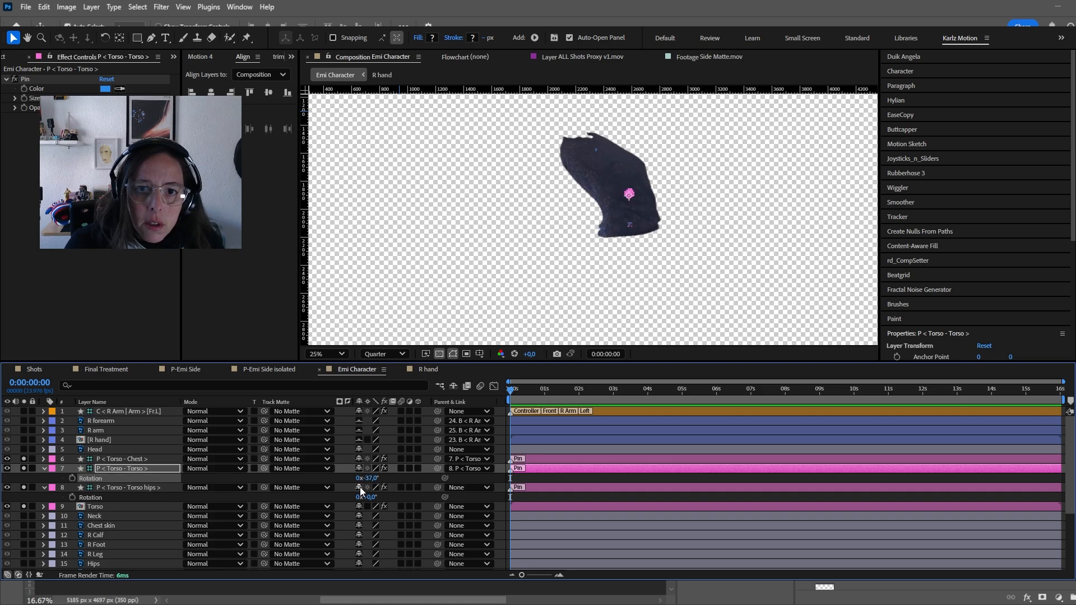
{"action": "key", "text": "ctrl+z"}
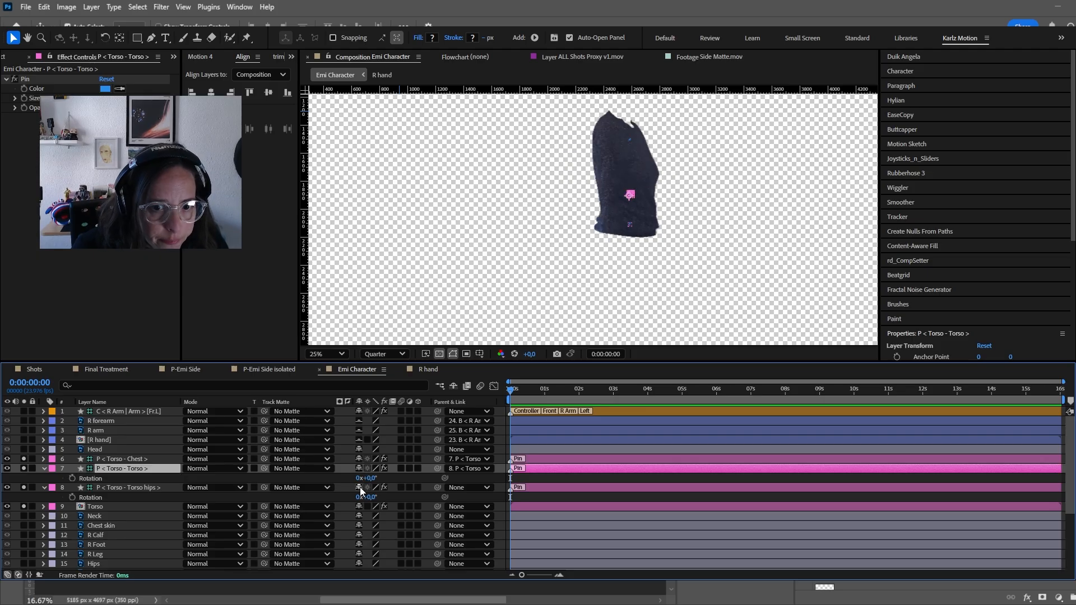
{"action": "left_click", "coordinate": [44, 469]}
{"action": "left_click", "coordinate": [44, 477]}
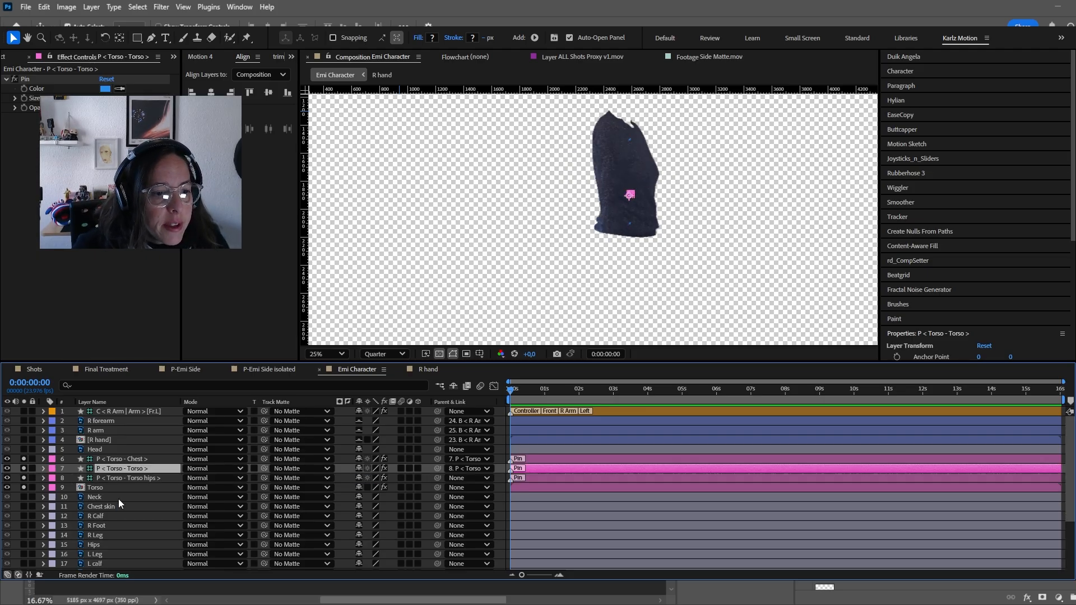
- Parent the right arm's Arm bone layer to the Chest pin layer, and unsolo the torso and its pin layers
{"action": "scroll", "coordinate": [119, 499], "scroll_direction": "down", "scroll_amount": 3}
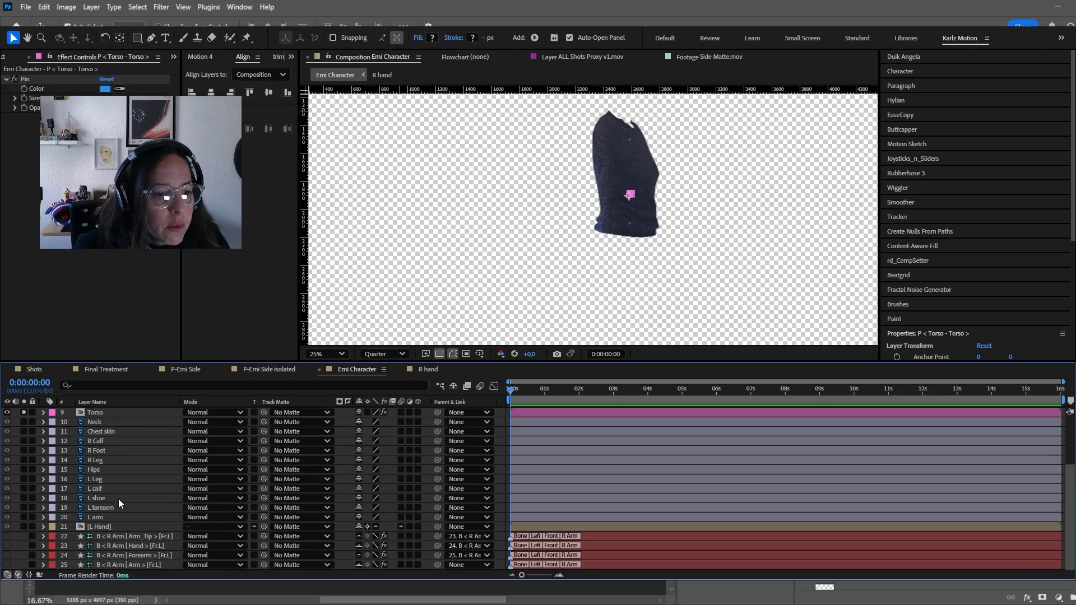
{"action": "left_click", "coordinate": [135, 565]}
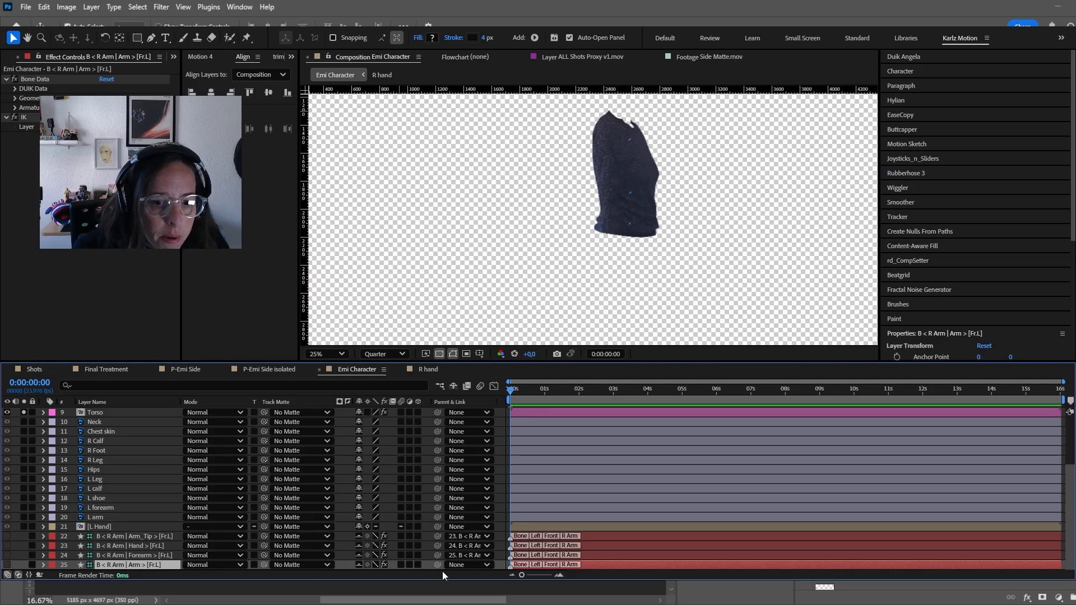
{"action": "left_click_drag", "start_coordinate": [438, 564], "coordinate": [139, 460]}
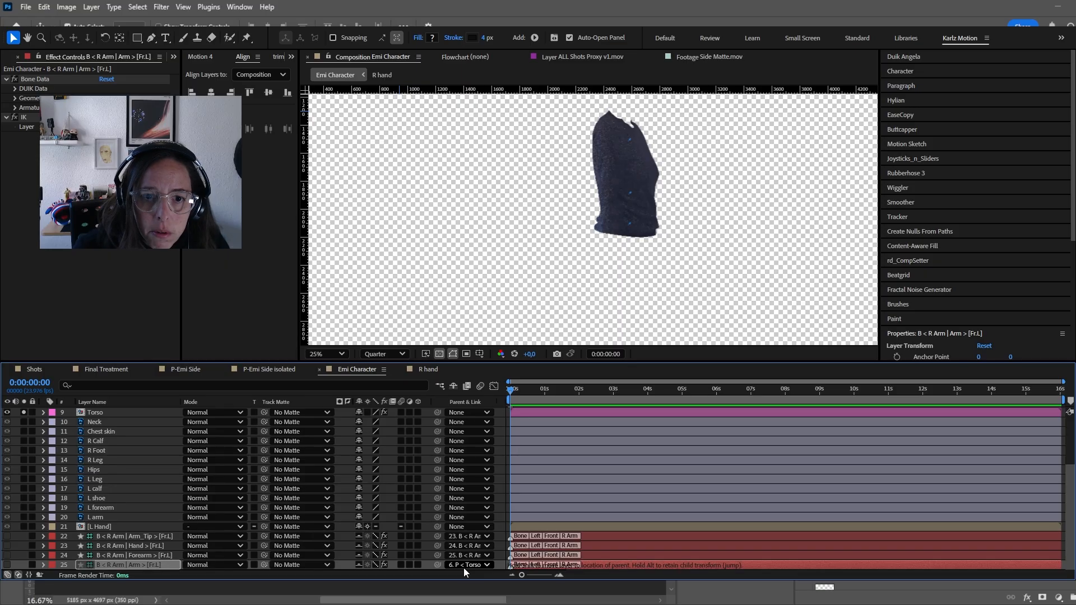
{"action": "left_click", "coordinate": [130, 460]}
{"action": "scroll", "coordinate": [130, 459], "scroll_direction": "up", "scroll_amount": 3}
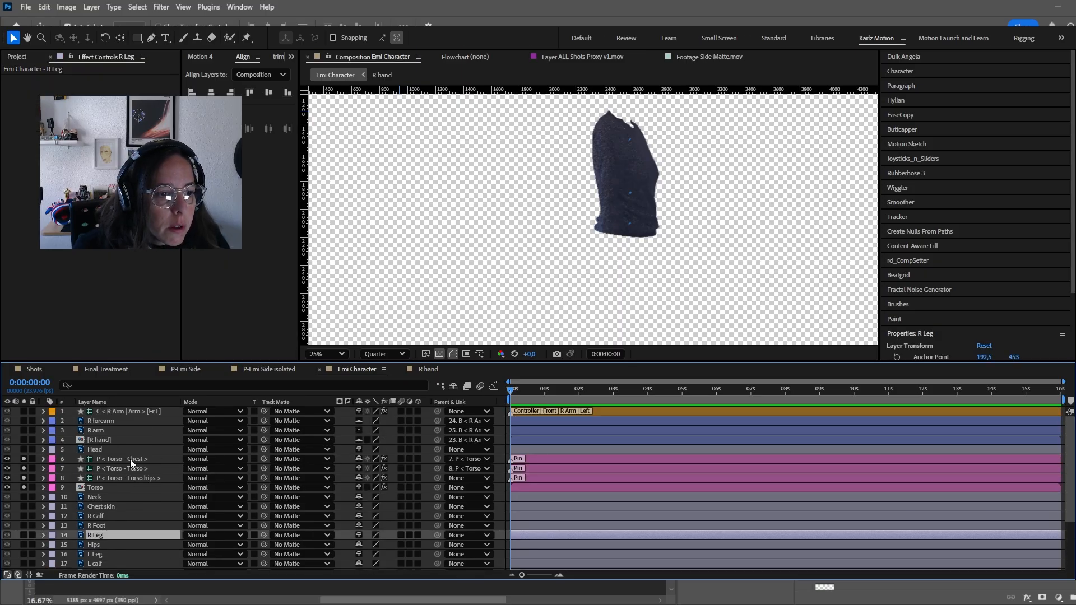
{"action": "left_click_drag", "start_coordinate": [25, 456], "coordinate": [24, 489]}
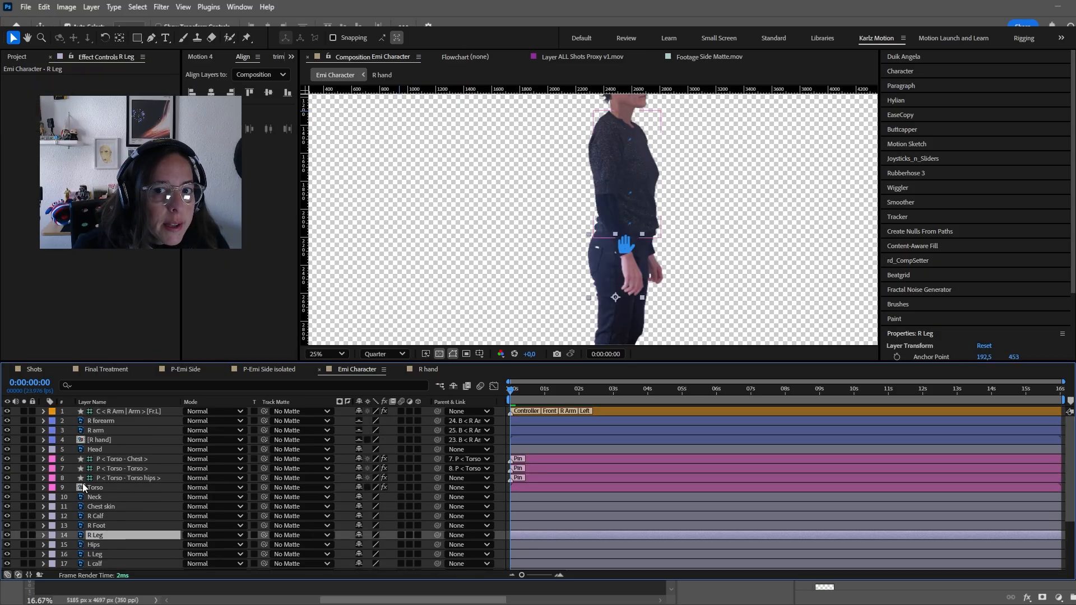
- Test the arm's link to the torso by rotating the Torso pin to -17° and moving the arm controller, then undo both changes
{"action": "left_click", "coordinate": [140, 469]}
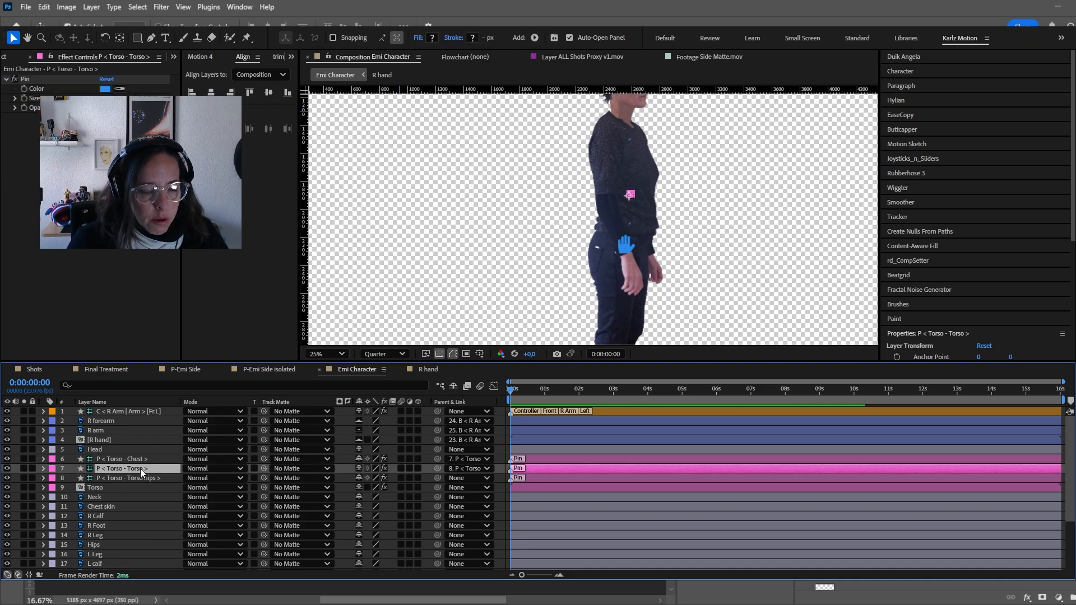
{"action": "key", "text": "r"}
{"action": "mouse_move", "coordinate": [374, 478]}
{"action": "left_mouse_down"}
{"action": "mouse_move", "coordinate": [399, 479]}
{"action": "mouse_move", "coordinate": [365, 481]}
{"action": "mouse_move", "coordinate": [373, 487]}
{"action": "left_mouse_up"}
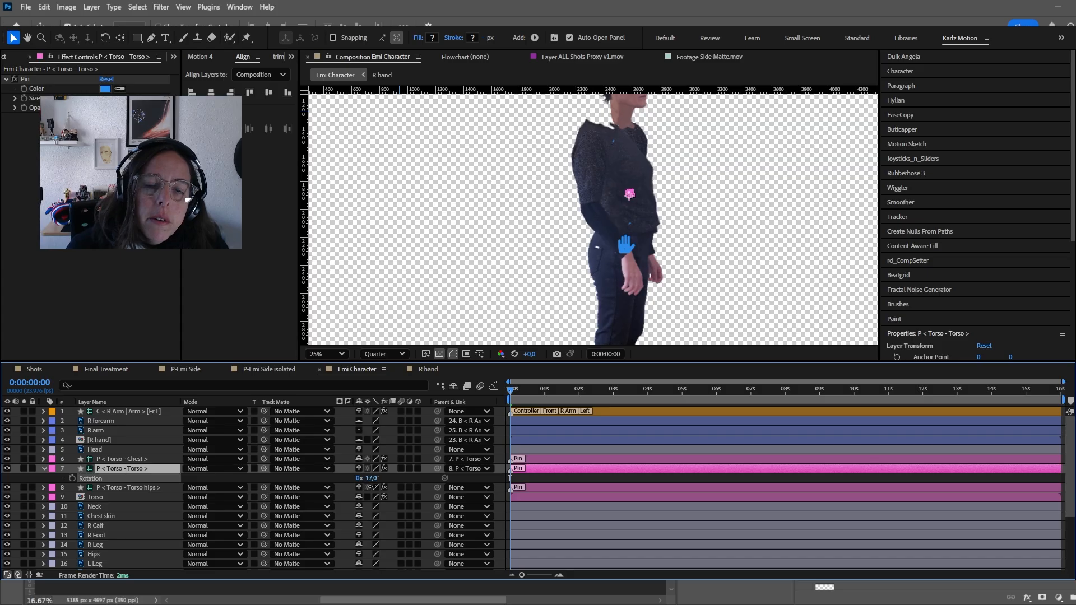
{"action": "left_click", "coordinate": [608, 245]}
{"action": "mouse_move", "coordinate": [608, 246]}
{"action": "left_mouse_down"}
{"action": "mouse_move", "coordinate": [598, 298]}
{"action": "mouse_move", "coordinate": [607, 245]}
{"action": "left_mouse_up"}
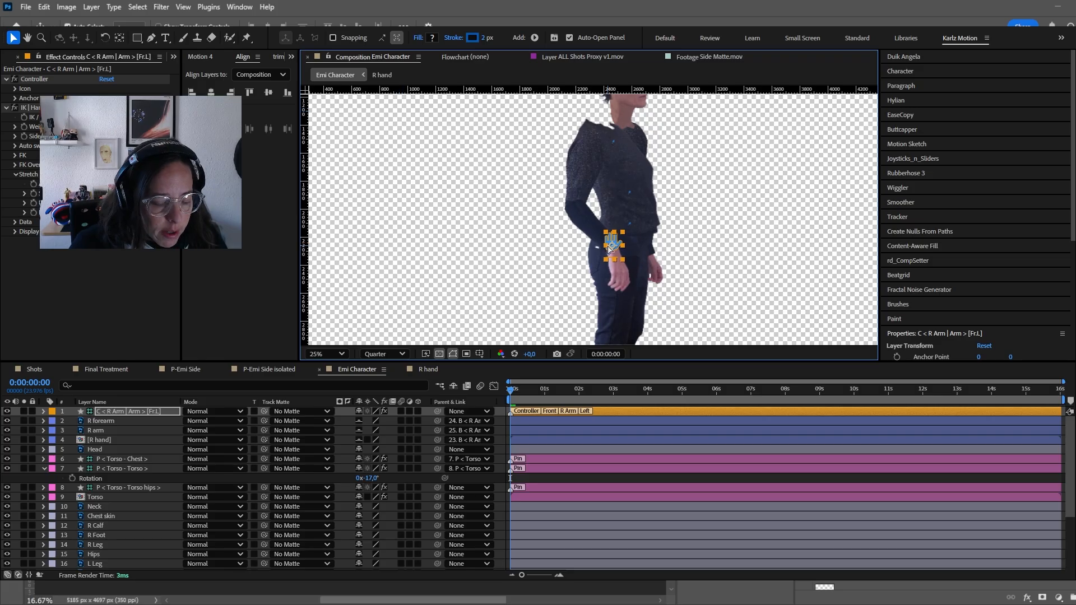
{"action": "key", "text": "ctrl+z"}
{"action": "key", "text": "ctrl+z"}
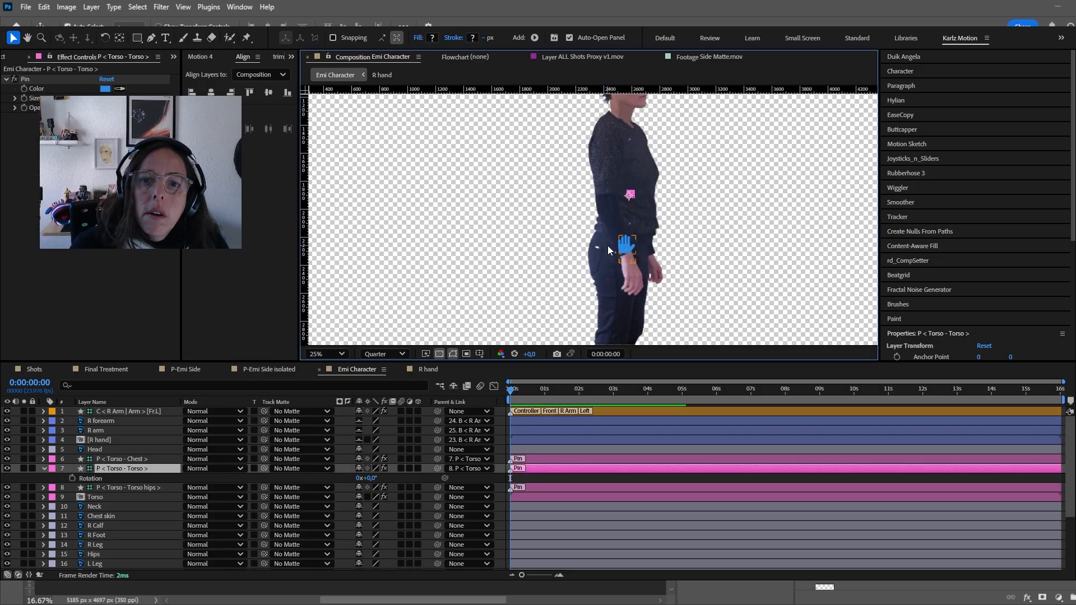
{"action": "left_click", "coordinate": [44, 468]}
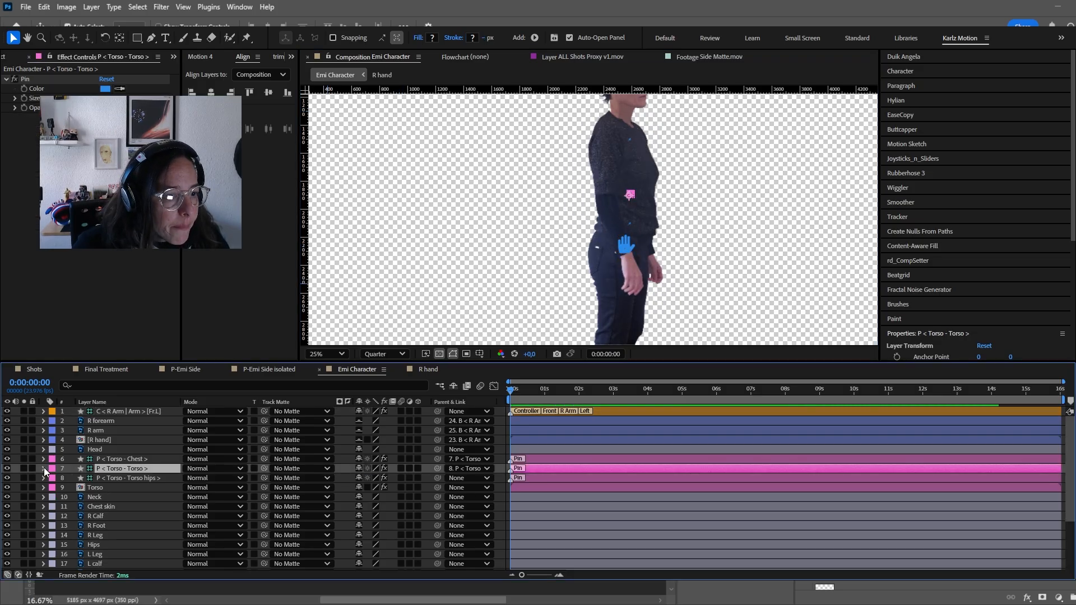
- Solo the Neck and Chest skin layers, and set the composition preview resolution to Full
{"action": "left_click", "coordinate": [104, 496]}
{"action": "left_click", "coordinate": [97, 506]}
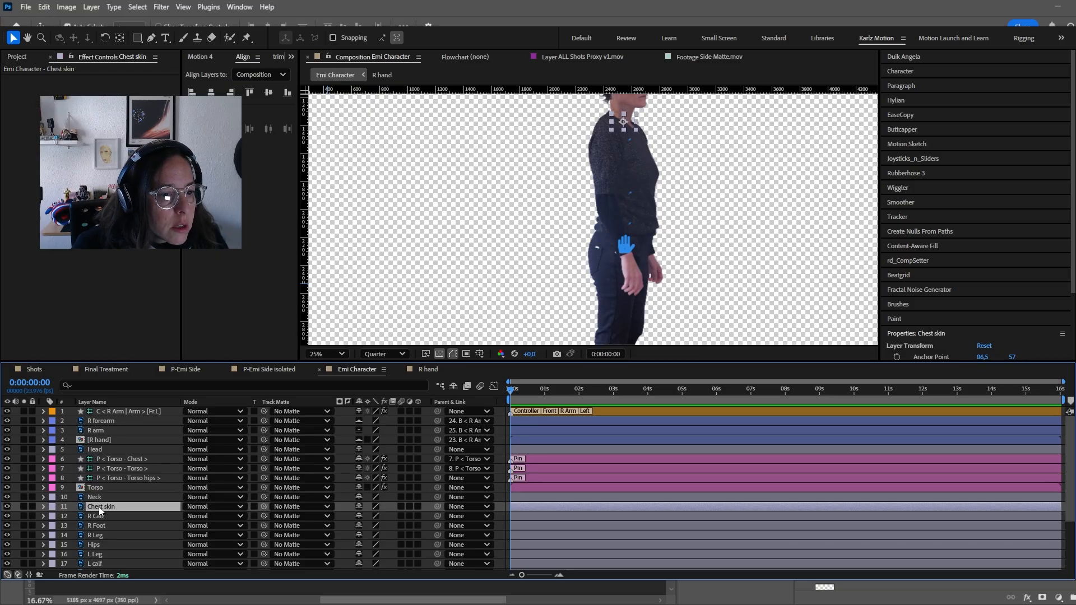
{"action": "left_click_drag", "start_coordinate": [23, 497], "coordinate": [23, 504]}
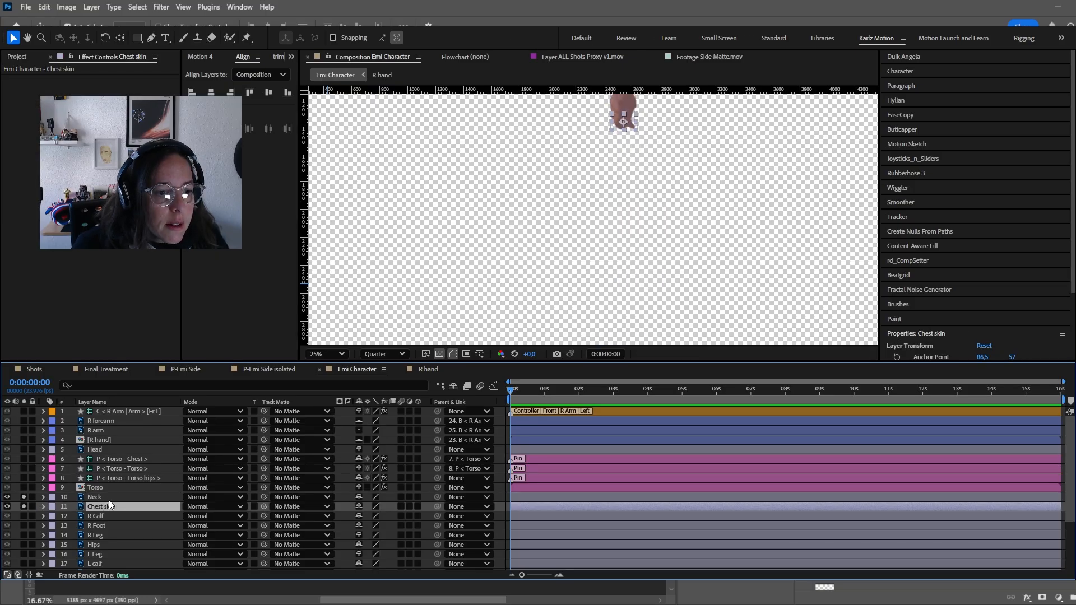
{"action": "scroll", "coordinate": [520, 301], "scroll_direction": "down", "scroll_amount": 1}
{"action": "scroll", "coordinate": [570, 203], "scroll_direction": "up", "scroll_amount": 1}
{"action": "scroll", "coordinate": [552, 262], "scroll_direction": "up", "scroll_amount": 2}
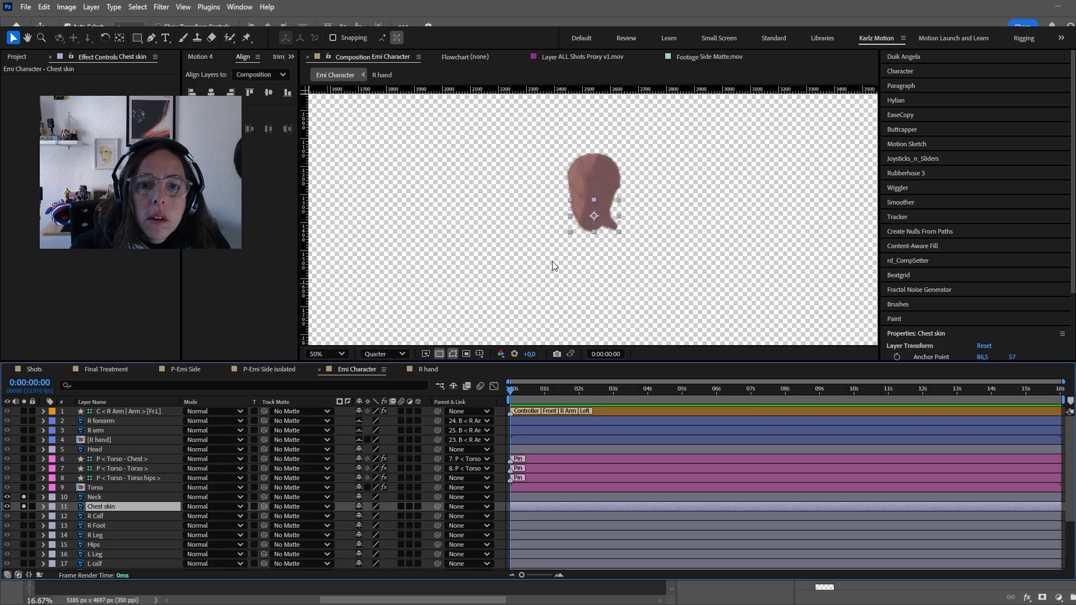
{"action": "left_click", "coordinate": [381, 391]}
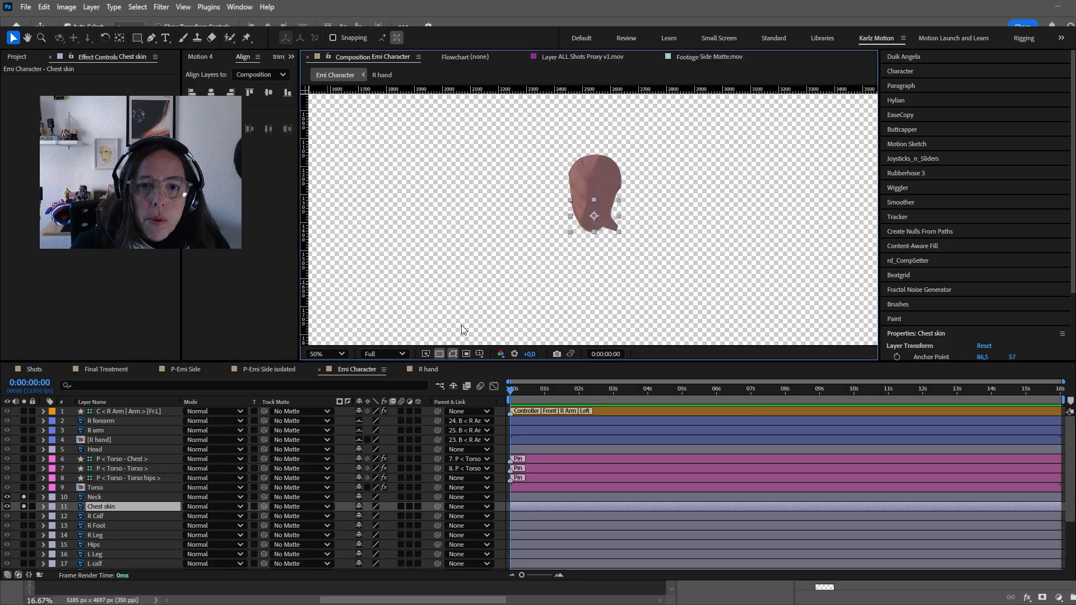
- Solo the Head layer too, and move its anchor point to the joint with the neck, at about 238, 360
{"action": "left_click", "coordinate": [100, 526]}
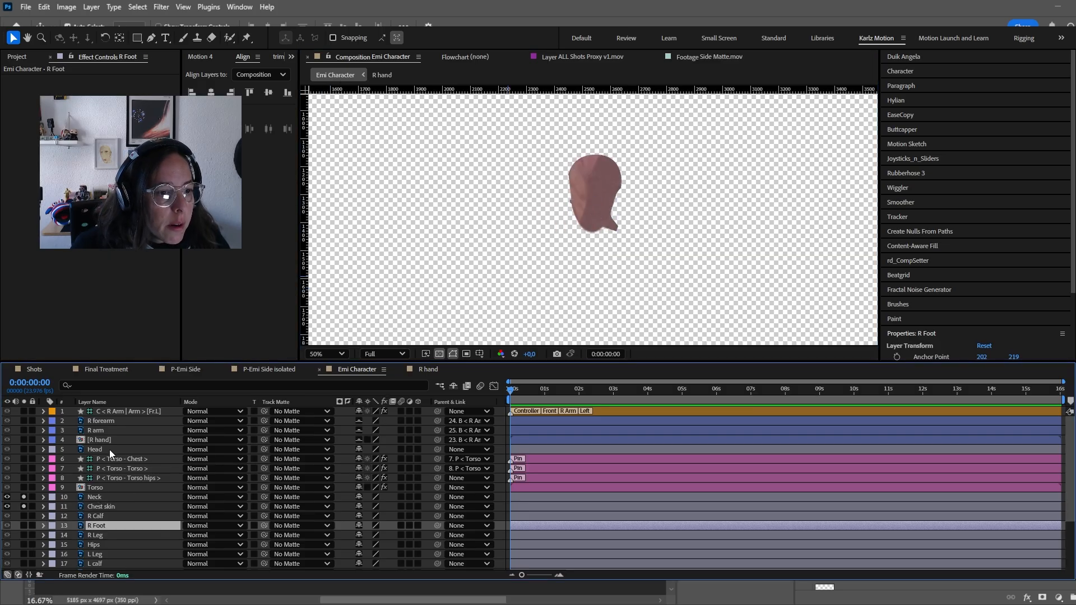
{"action": "left_click", "coordinate": [23, 449]}
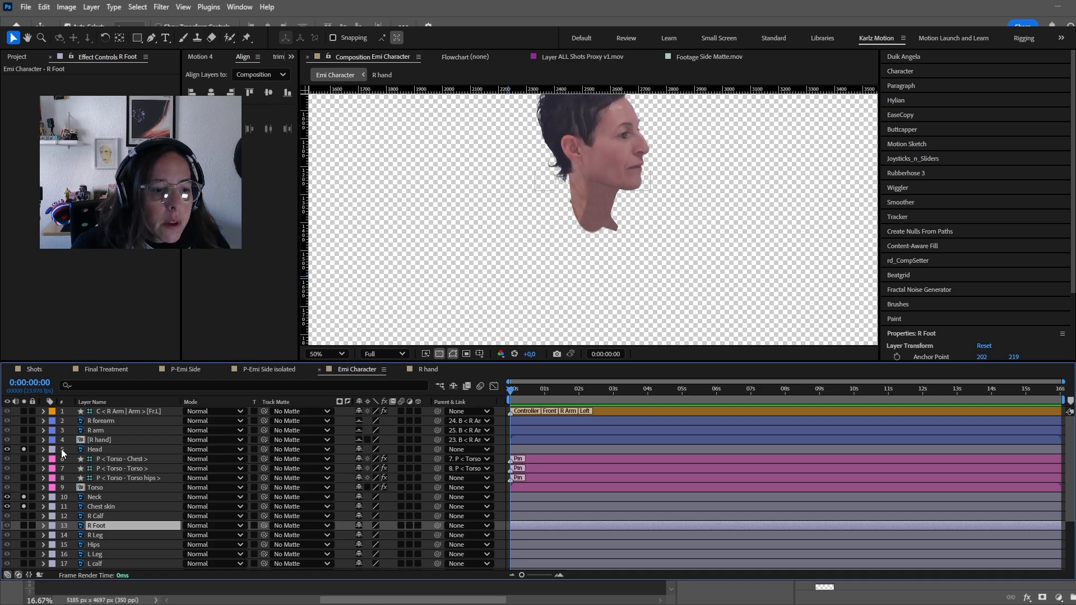
{"action": "left_click", "coordinate": [96, 452]}
{"action": "key", "text": "y"}
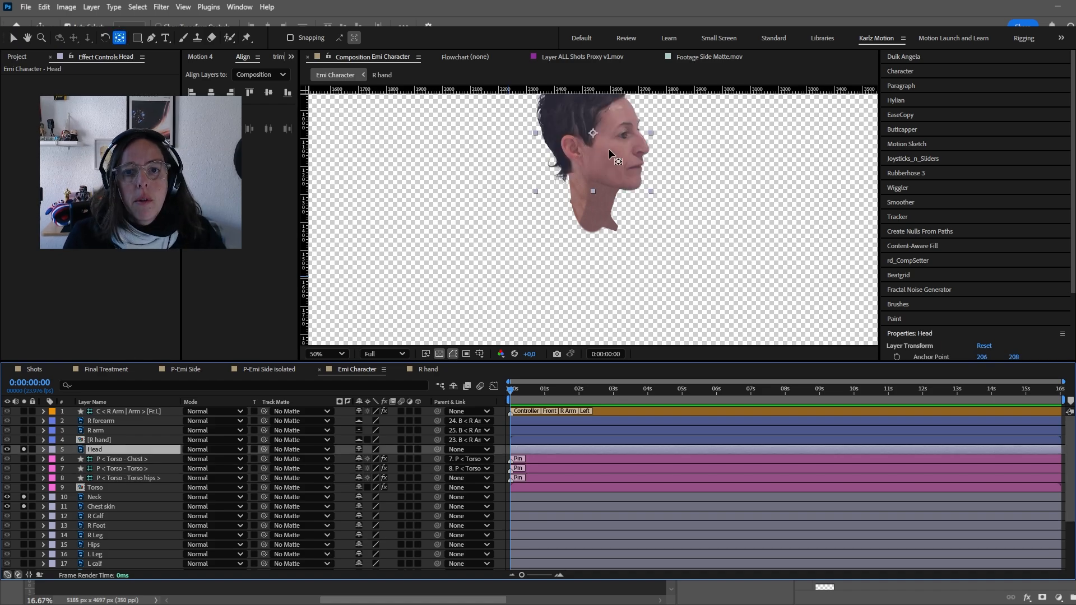
{"action": "left_click_drag", "start_coordinate": [592, 133], "coordinate": [600, 177]}
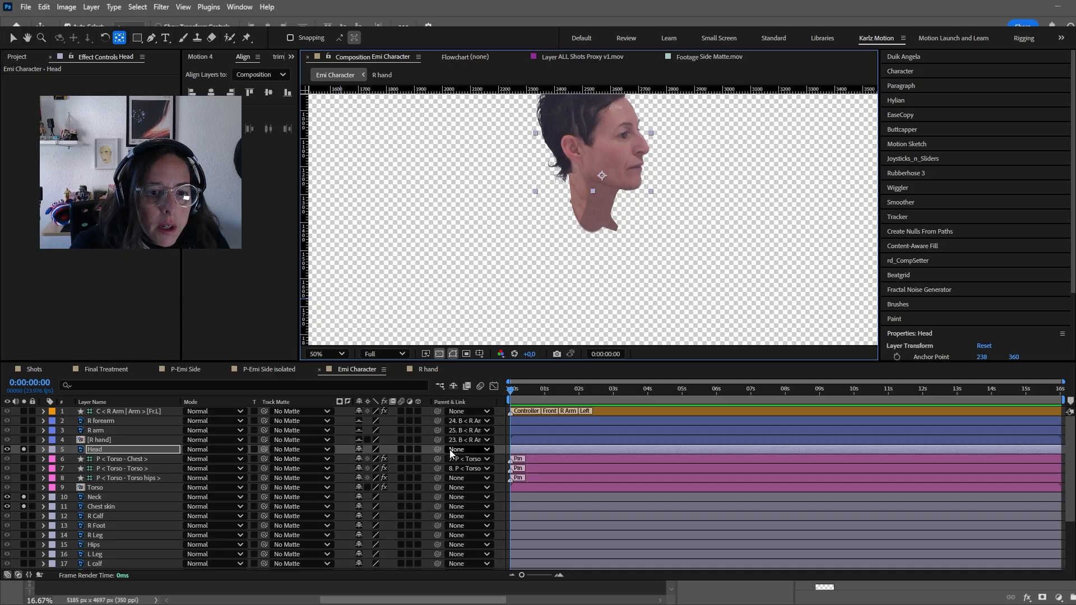
- Parent the Head layer to Neck, and move the Neck's anchor point to its base, at about 71.5, 216.5
{"action": "left_click_drag", "start_coordinate": [437, 449], "coordinate": [106, 499]}
{"action": "left_click", "coordinate": [105, 499]}
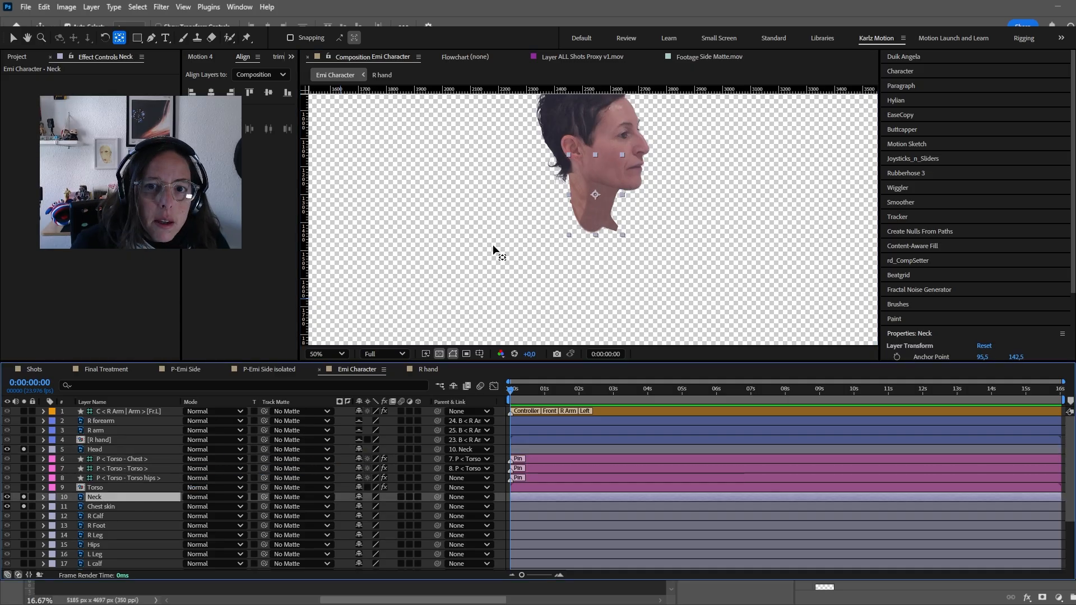
{"action": "left_click_drag", "start_coordinate": [590, 209], "coordinate": [589, 219]}
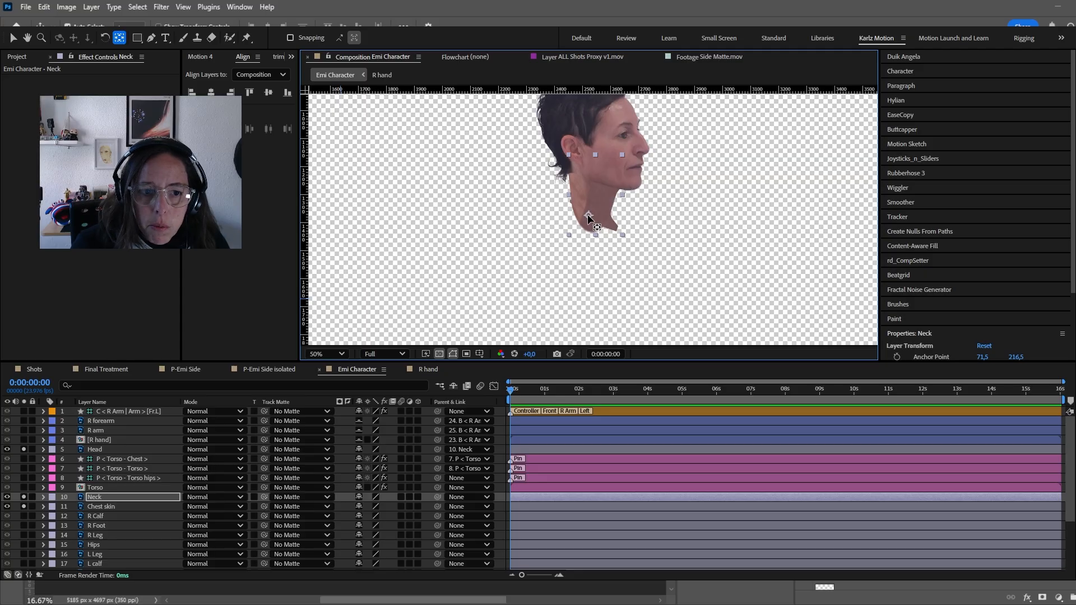
- Parent the Neck layer to Chest skin, and unsolo the Head, Neck and Chest skin layers
{"action": "left_click", "coordinate": [108, 499]}
{"action": "left_click_drag", "start_coordinate": [438, 498], "coordinate": [100, 509]}
{"action": "left_click", "coordinate": [101, 510]}
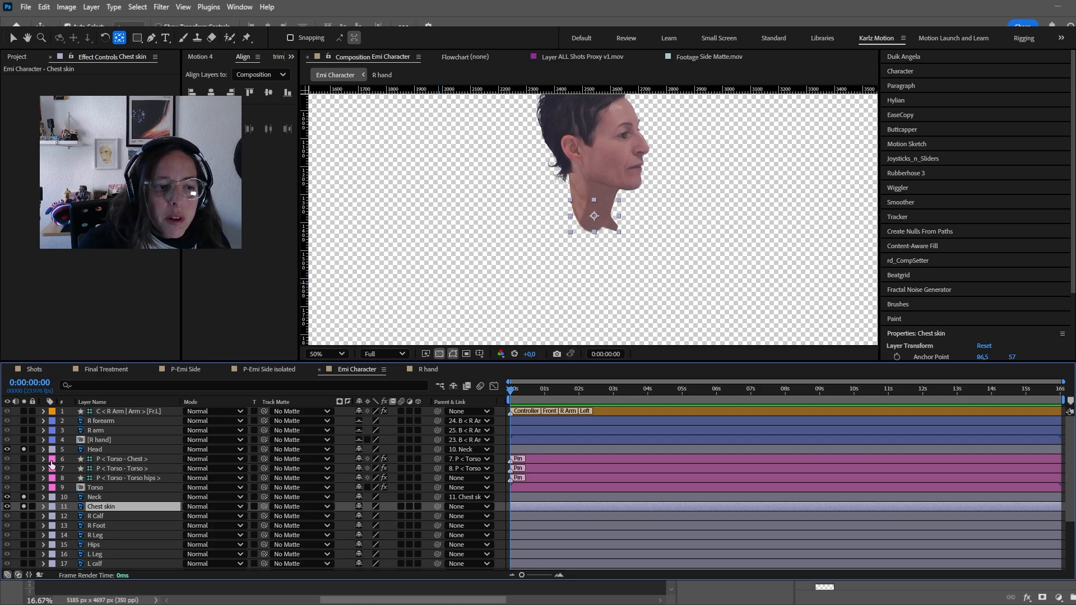
{"action": "left_click_drag", "start_coordinate": [24, 497], "coordinate": [24, 507]}
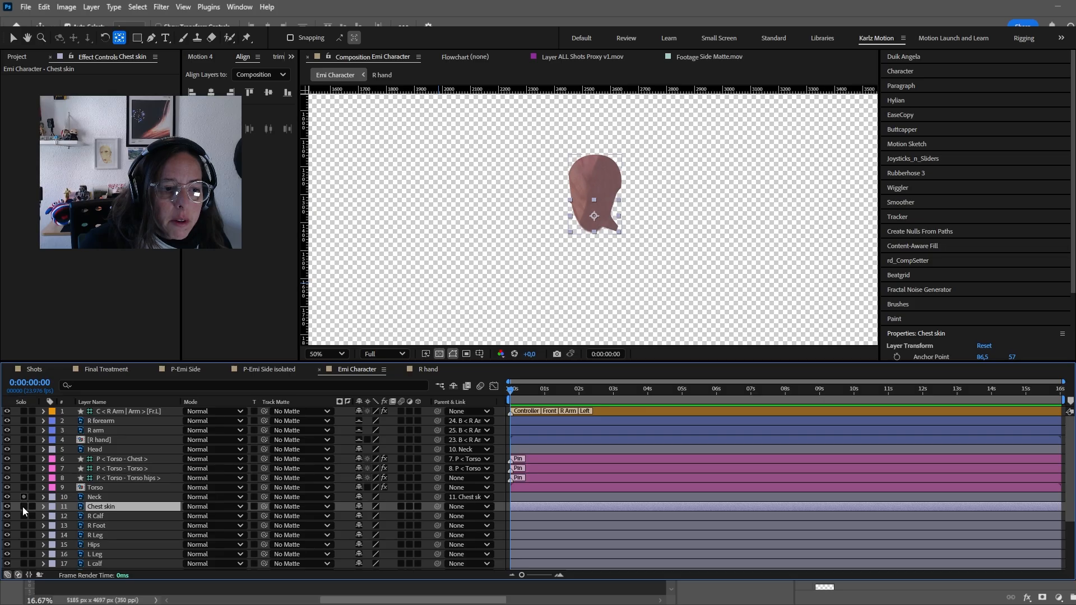
- Parent the Chest skin layer to the Torso's Chest pin layer
{"action": "left_click", "coordinate": [97, 487]}
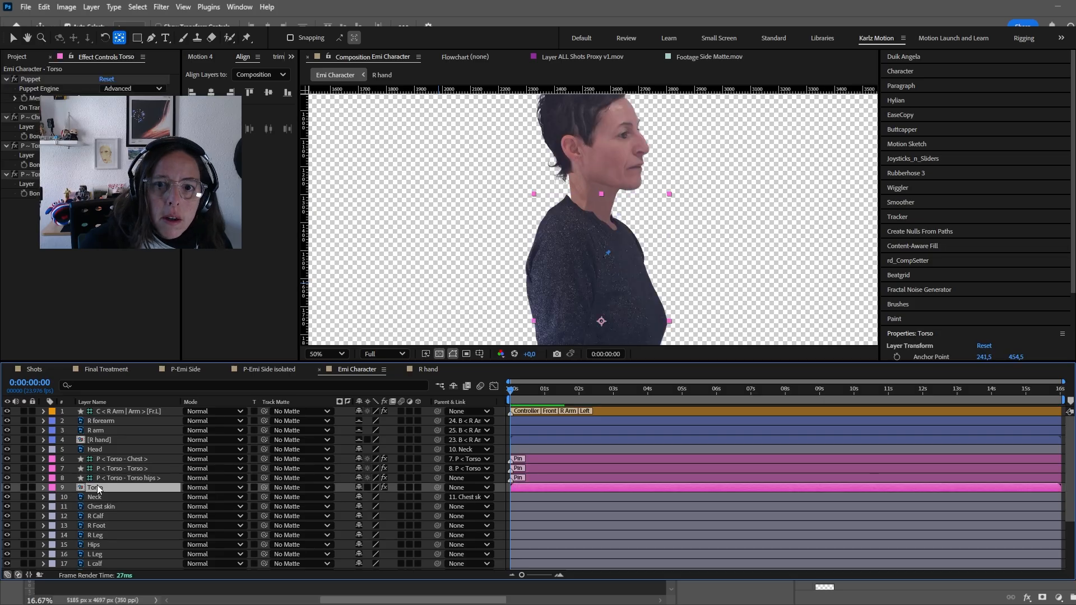
{"action": "left_click", "coordinate": [9, 505]}
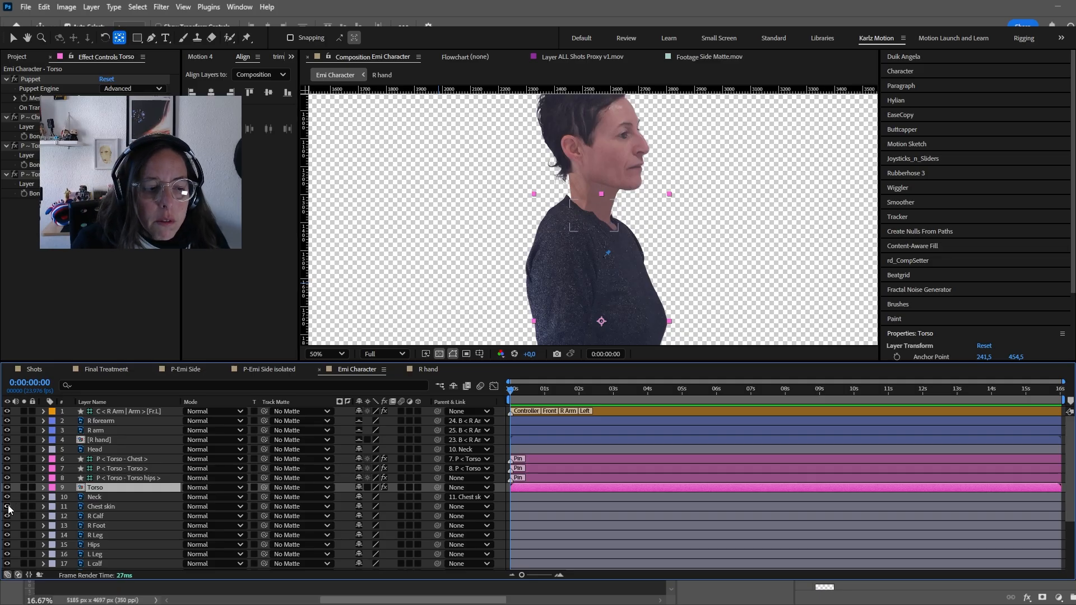
{"action": "key", "text": "v"}
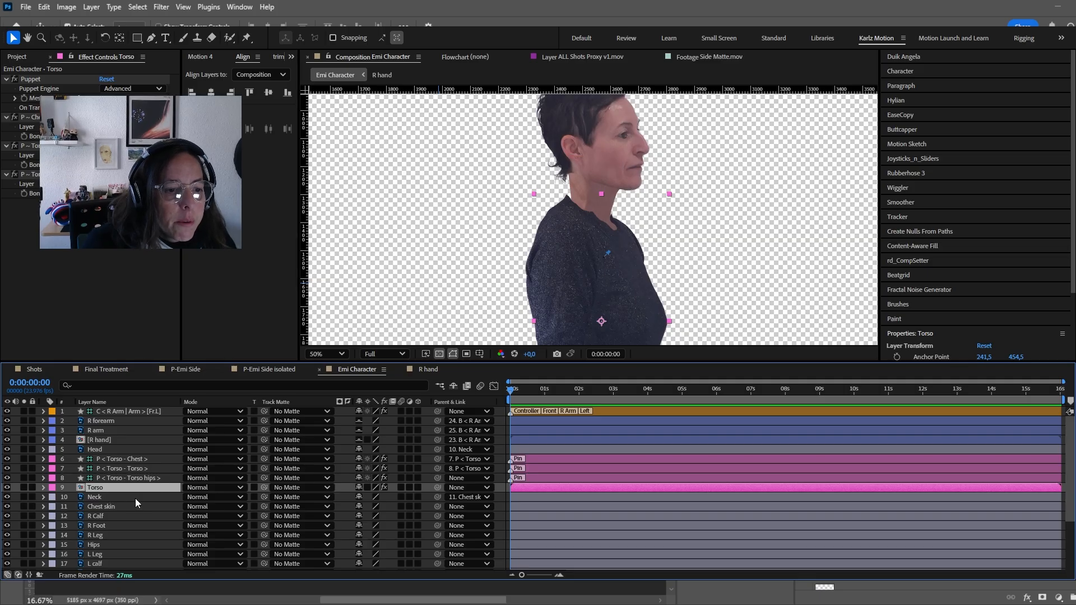
{"action": "left_click", "coordinate": [107, 505]}
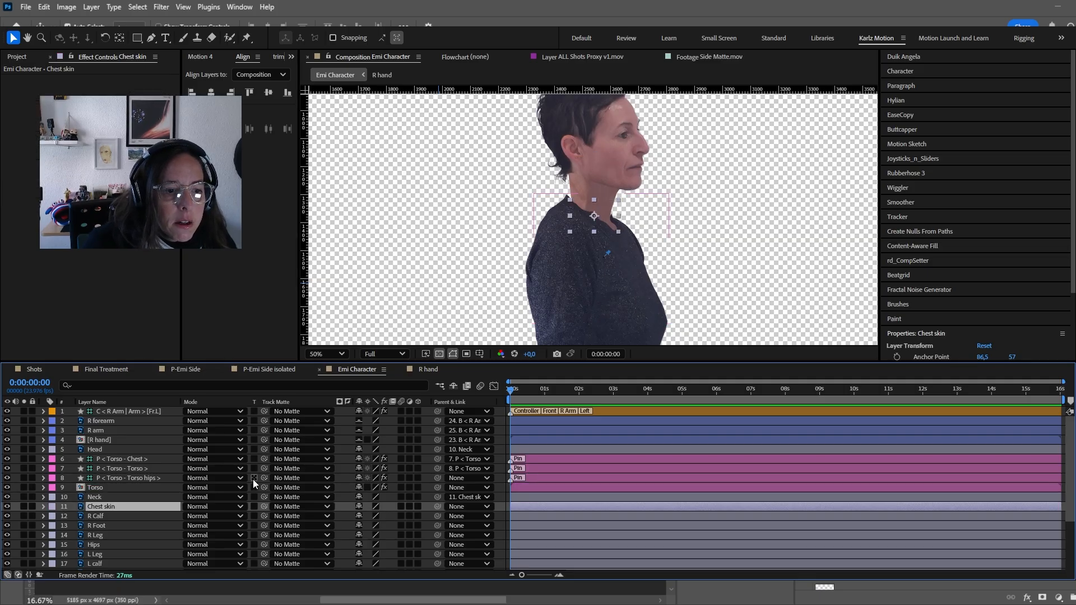
{"action": "left_click_drag", "start_coordinate": [438, 506], "coordinate": [141, 460]}
- Test how the head and neck follow the torso by rotating the Torso pin, then undo the rotation
{"action": "left_click", "coordinate": [136, 470]}
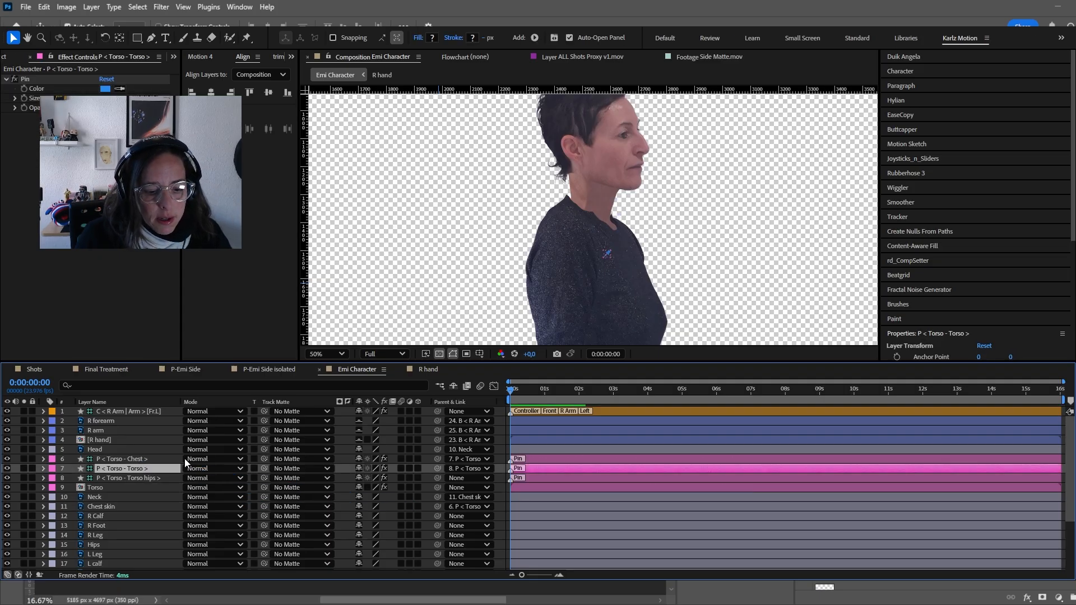
{"action": "key", "text": "r"}
{"action": "scroll", "coordinate": [519, 267], "scroll_direction": "down", "scroll_amount": 2}
{"action": "mouse_move", "coordinate": [371, 478]}
{"action": "left_mouse_down"}
{"action": "mouse_move", "coordinate": [390, 478]}
{"action": "mouse_move", "coordinate": [357, 478]}
{"action": "left_mouse_up"}
{"action": "key", "text": "ctrl+z"}
{"action": "scroll", "coordinate": [594, 251], "scroll_direction": "down", "scroll_amount": 1}
{"action": "scroll", "coordinate": [585, 314], "scroll_direction": "up", "scroll_amount": 1}
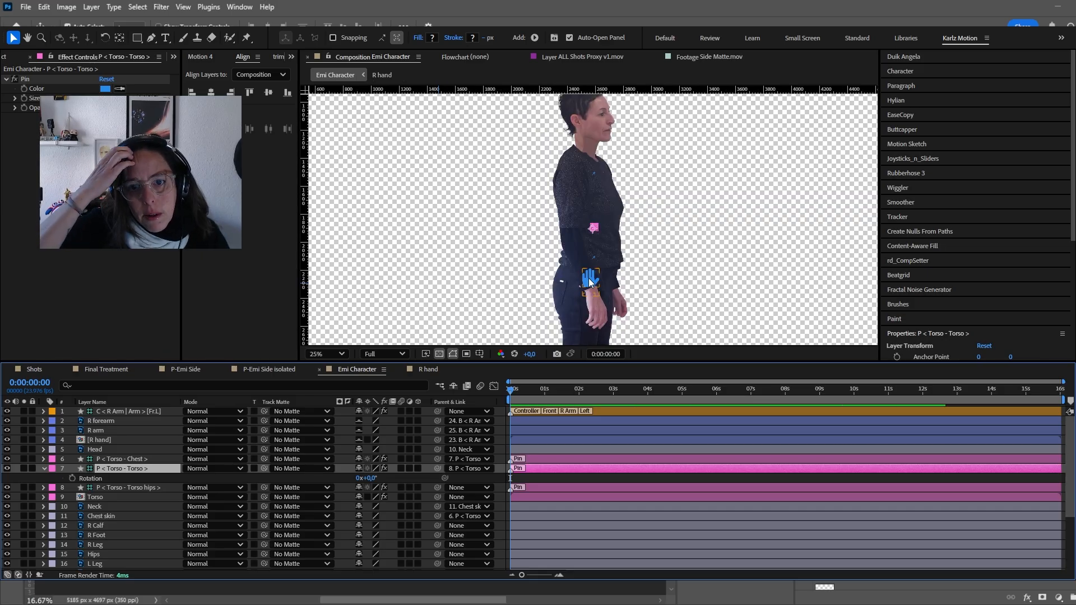
{"action": "left_click", "coordinate": [43, 469]}
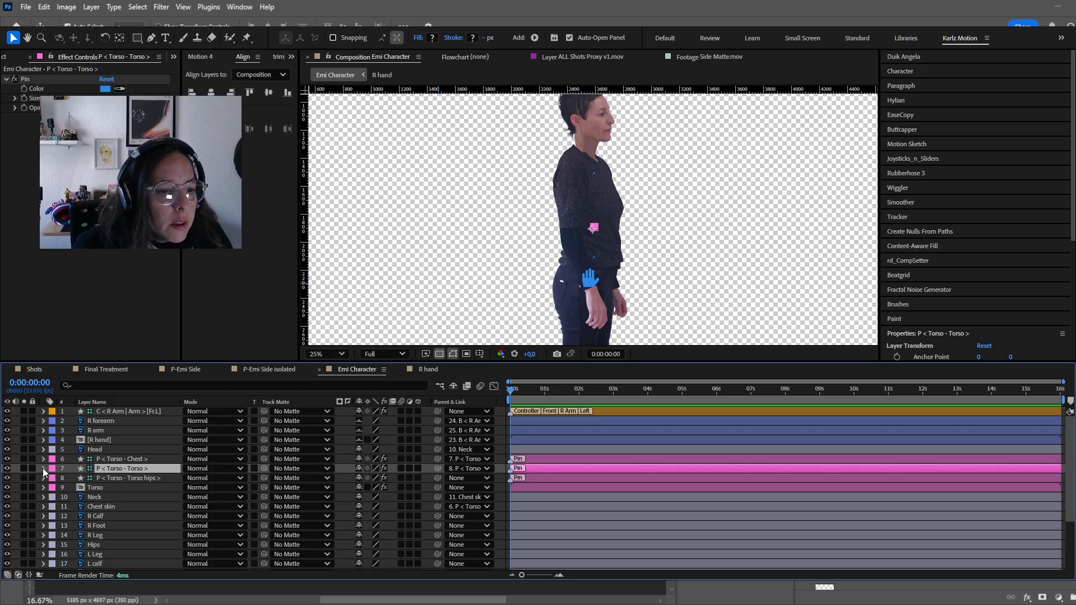
- Mark the Torso and Chest skin layers as shy, leaving the Neck layer out
{"action": "left_click", "coordinate": [103, 487]}
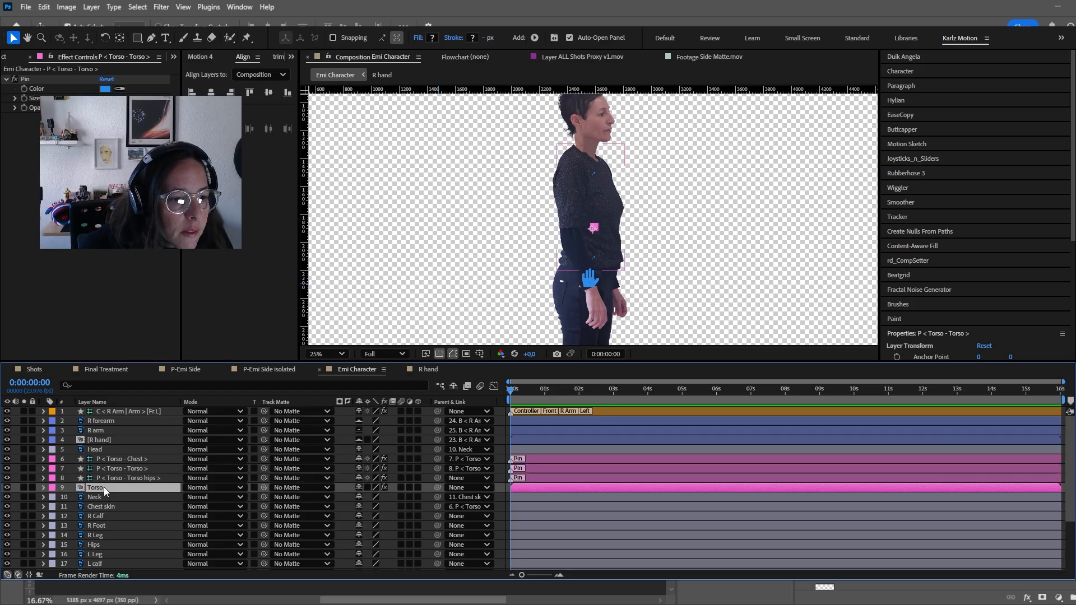
{"action": "left_click", "coordinate": [102, 498], "text": "shift"}
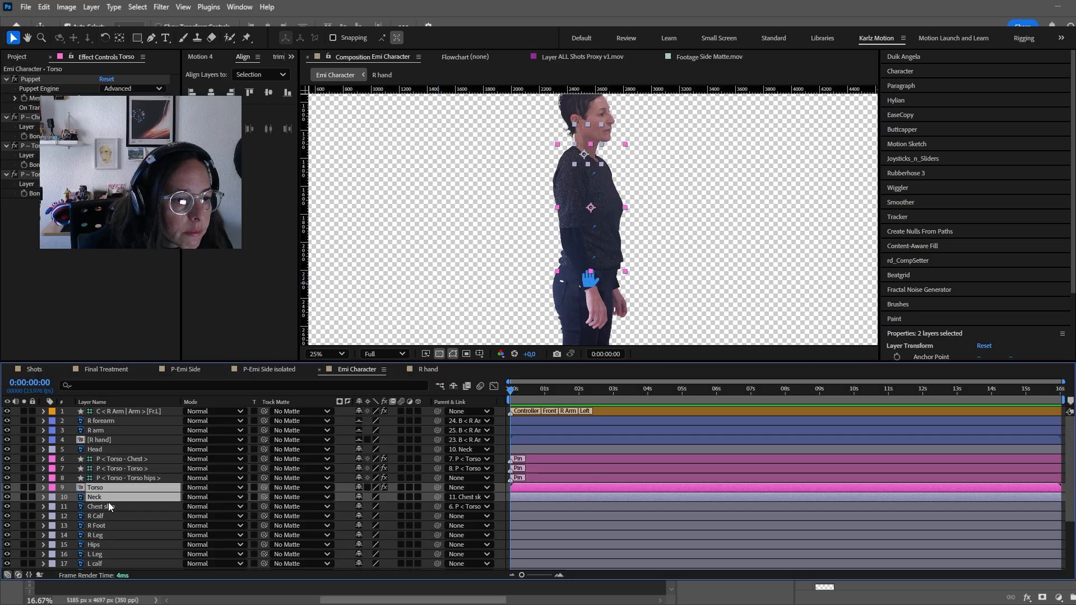
{"action": "left_click", "coordinate": [109, 506], "text": "shift"}
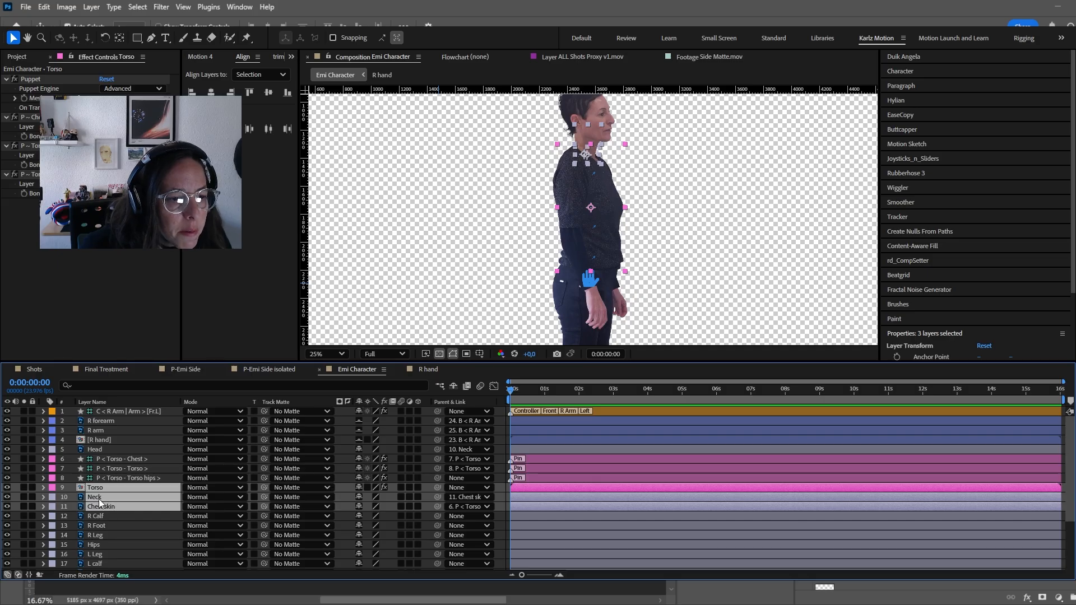
{"action": "left_click", "coordinate": [98, 497], "text": "ctrl"}
{"action": "left_click", "coordinate": [359, 487]}
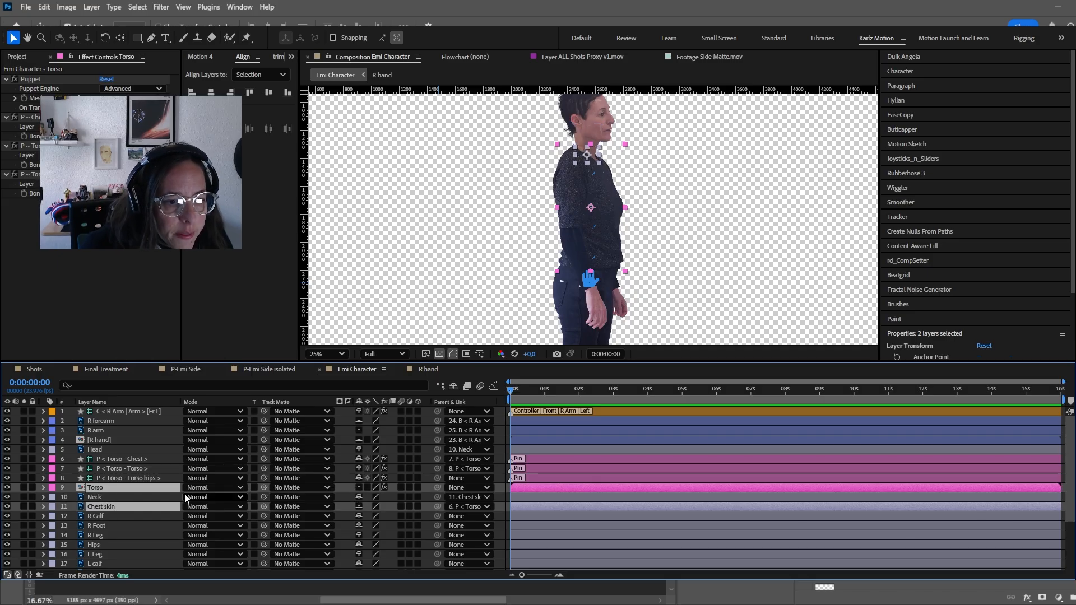
{"action": "left_click", "coordinate": [120, 450]}
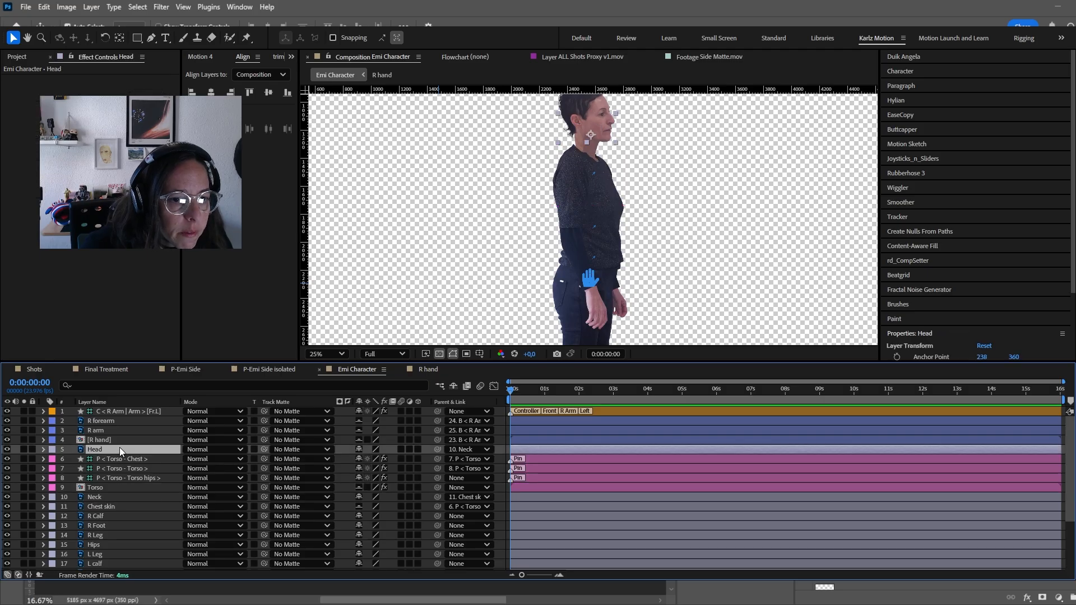
{"action": "left_click", "coordinate": [106, 487]}
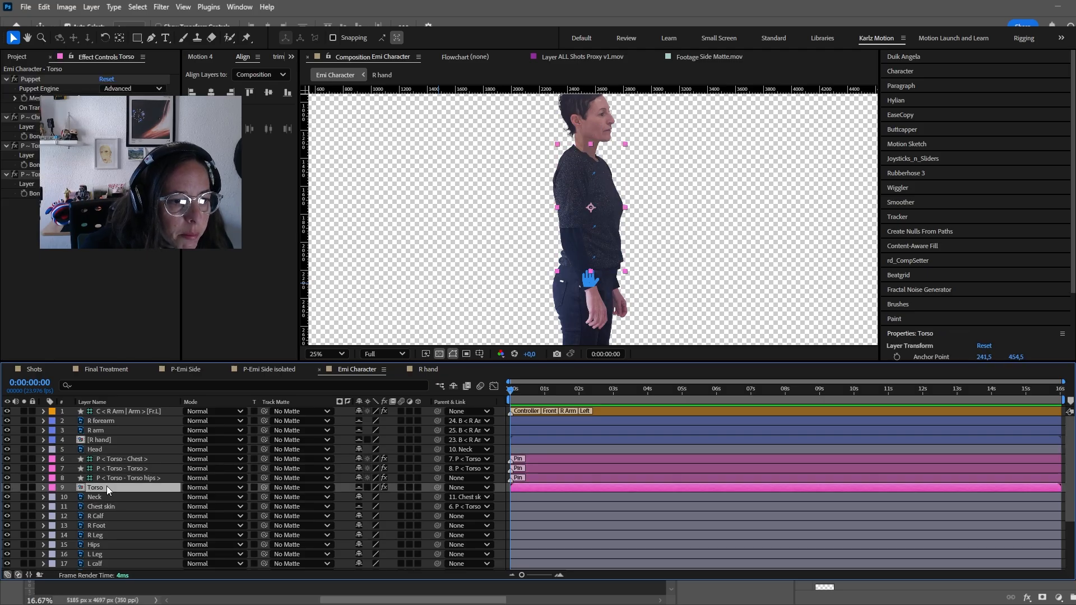
- Select and solo the R Calf, R Foot and R Leg layers
{"action": "left_click", "coordinate": [102, 515]}
{"action": "scroll", "coordinate": [601, 194], "scroll_direction": "down", "scroll_amount": 2}
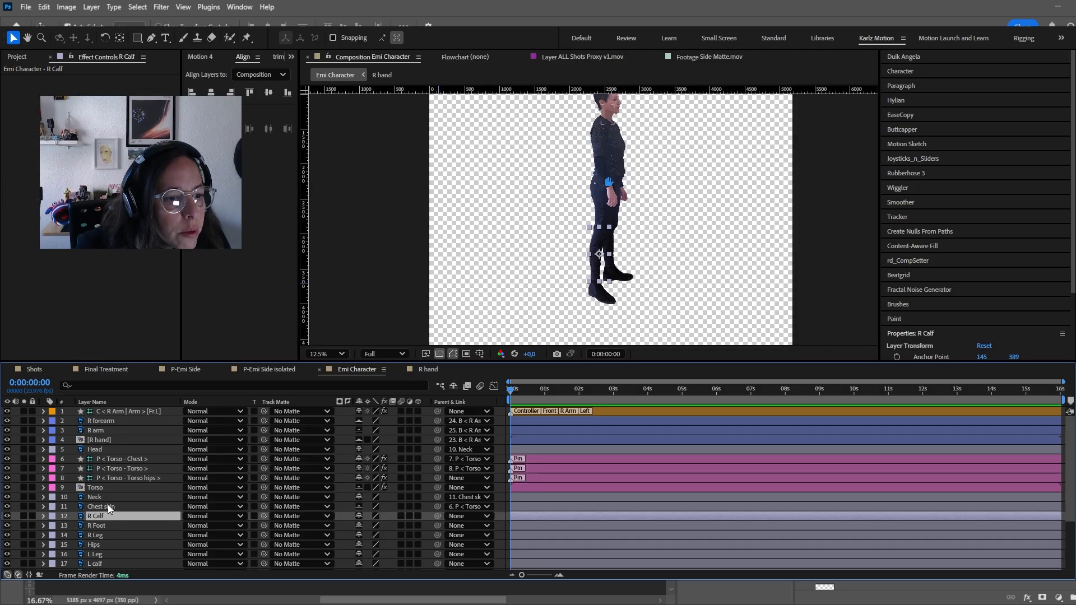
{"action": "left_click", "coordinate": [105, 526], "text": "ctrl"}
{"action": "left_click", "coordinate": [105, 535], "text": "ctrl"}
{"action": "left_click", "coordinate": [23, 515]}
- Set the opacity of the R Calf, R Foot and R Leg layers to 65% and change their label color to brown
{"action": "key", "text": "t"}
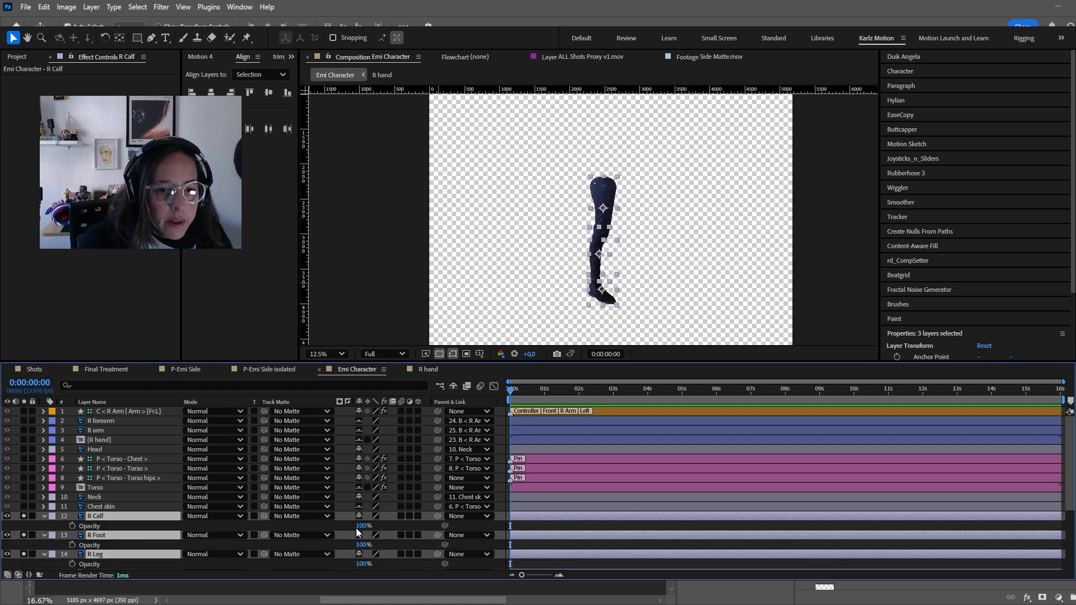
{"action": "left_click_drag", "start_coordinate": [363, 525], "coordinate": [343, 526]}
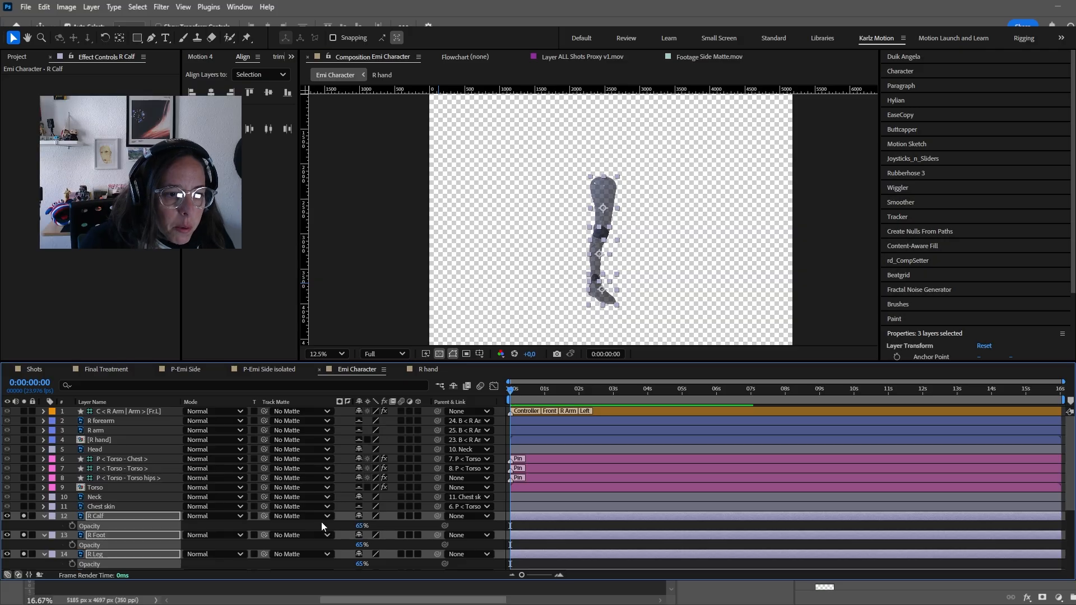
{"action": "left_click", "coordinate": [52, 519]}
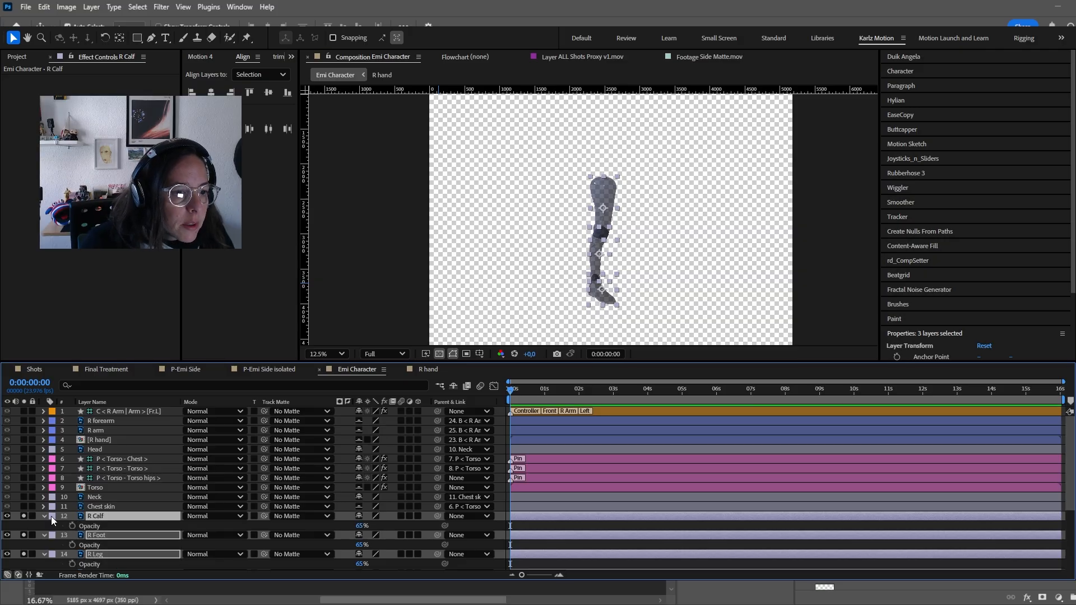
{"action": "left_click", "coordinate": [86, 455]}
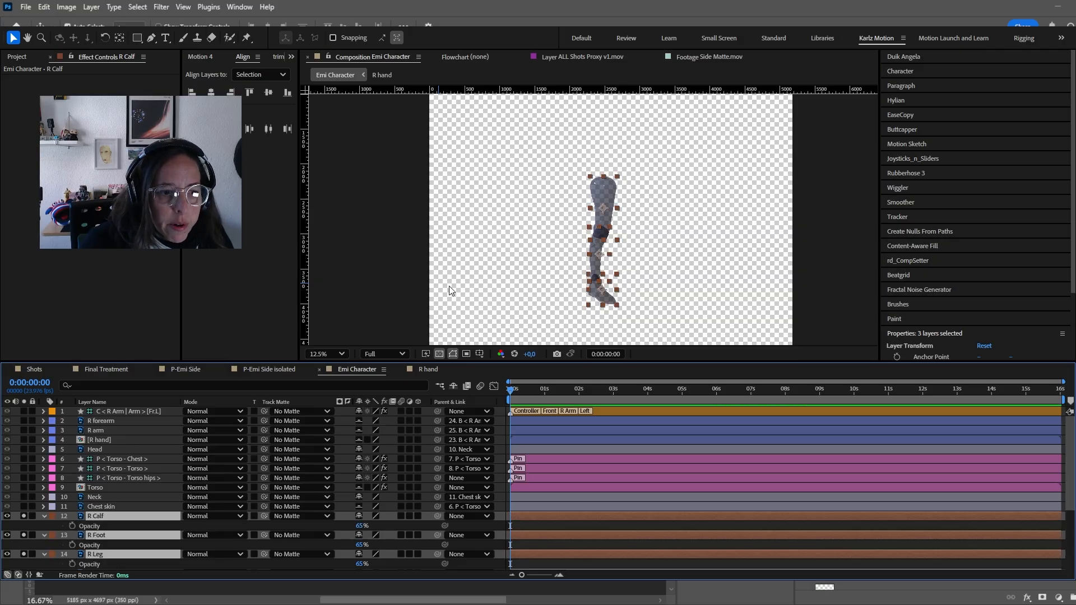
- Move the R Leg layer's anchor point up to the hip joint, at about 184.5, 101
{"action": "left_click", "coordinate": [99, 553]}
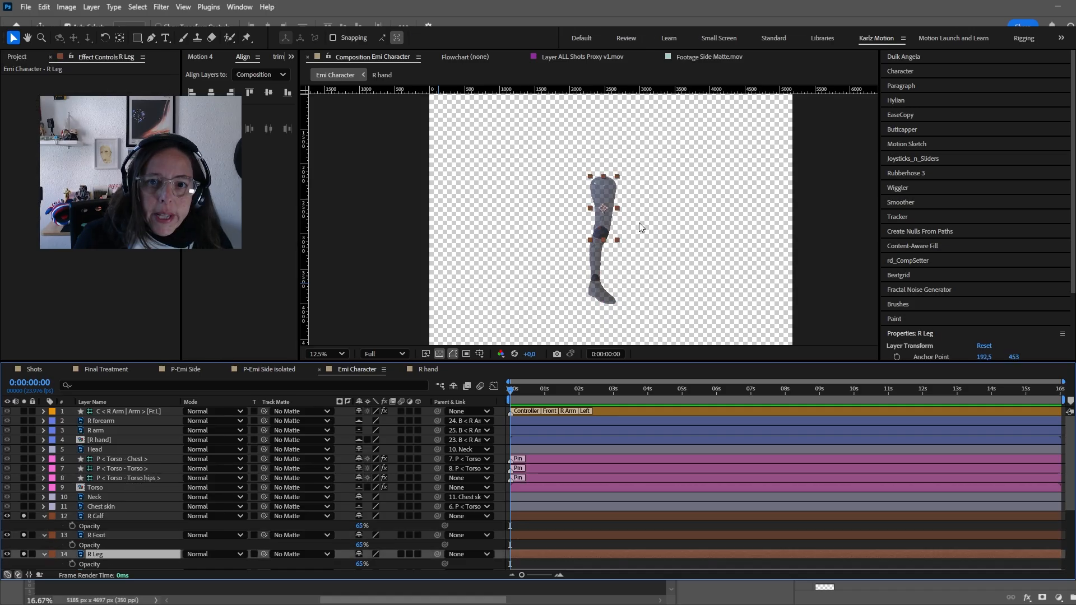
{"action": "scroll", "coordinate": [623, 215], "scroll_direction": "up", "scroll_amount": 2}
{"action": "key", "text": "y"}
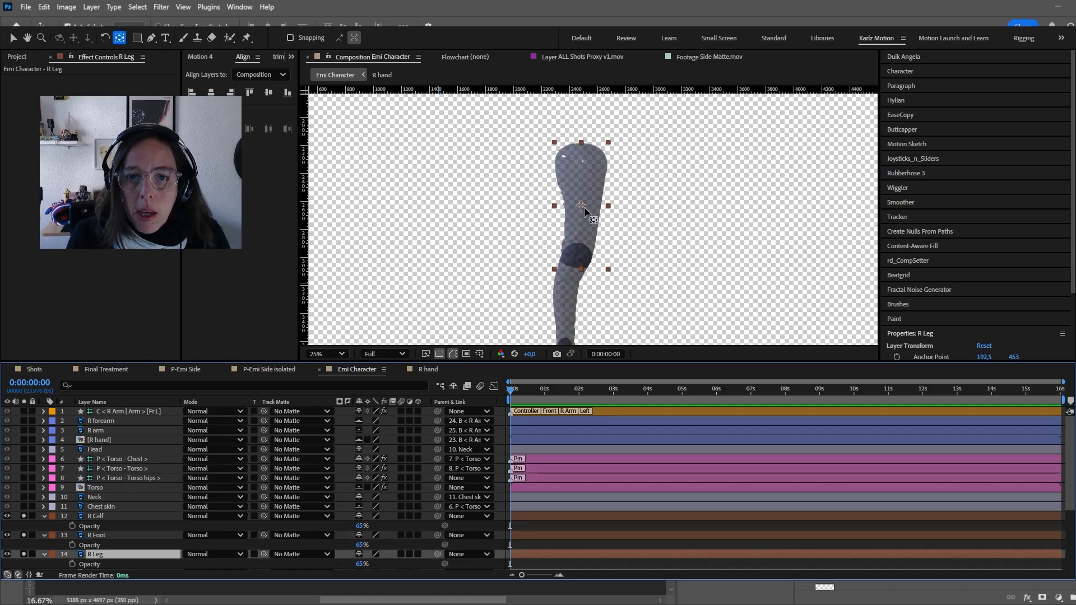
{"action": "left_click_drag", "start_coordinate": [581, 205], "coordinate": [580, 161]}
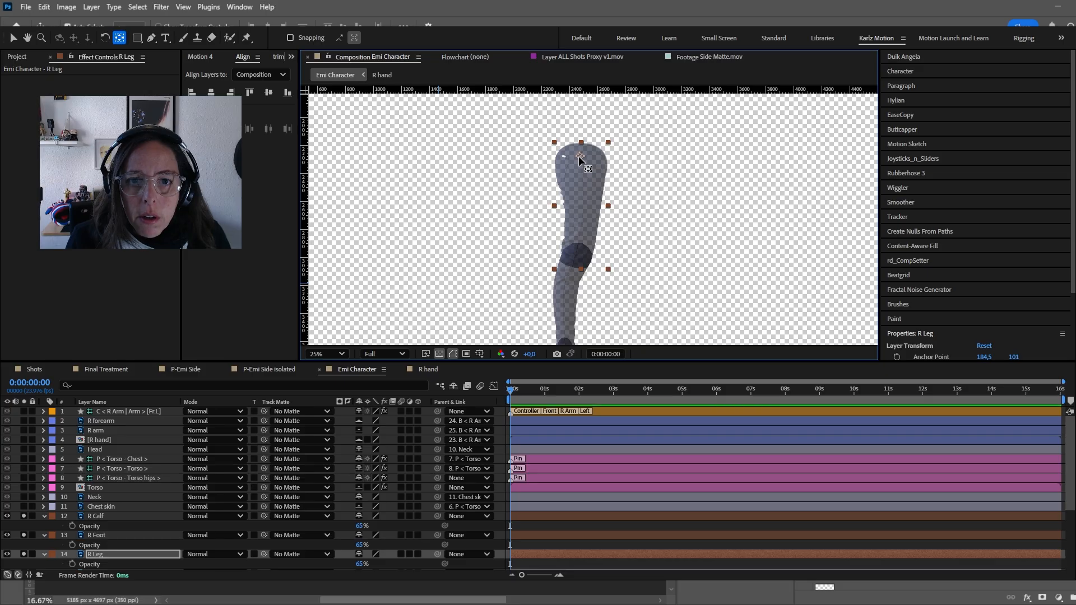
- Move the R Calf's anchor point to the knee, about 169, 105, and the R Foot's to the ankle, about 102, 63
{"action": "left_click", "coordinate": [106, 517]}
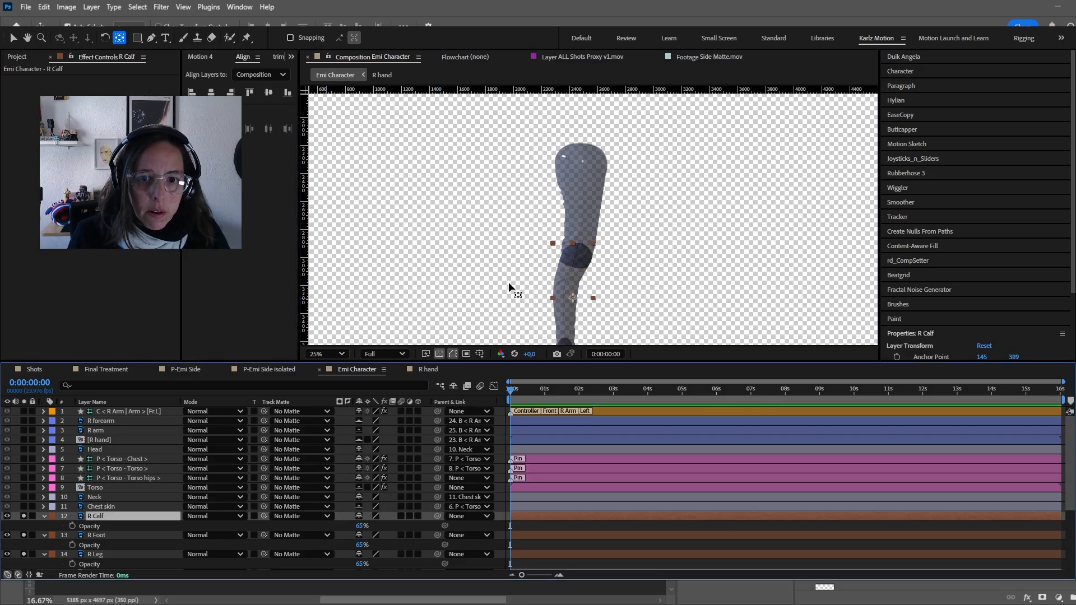
{"action": "left_click_drag", "start_coordinate": [573, 298], "coordinate": [531, 186]}
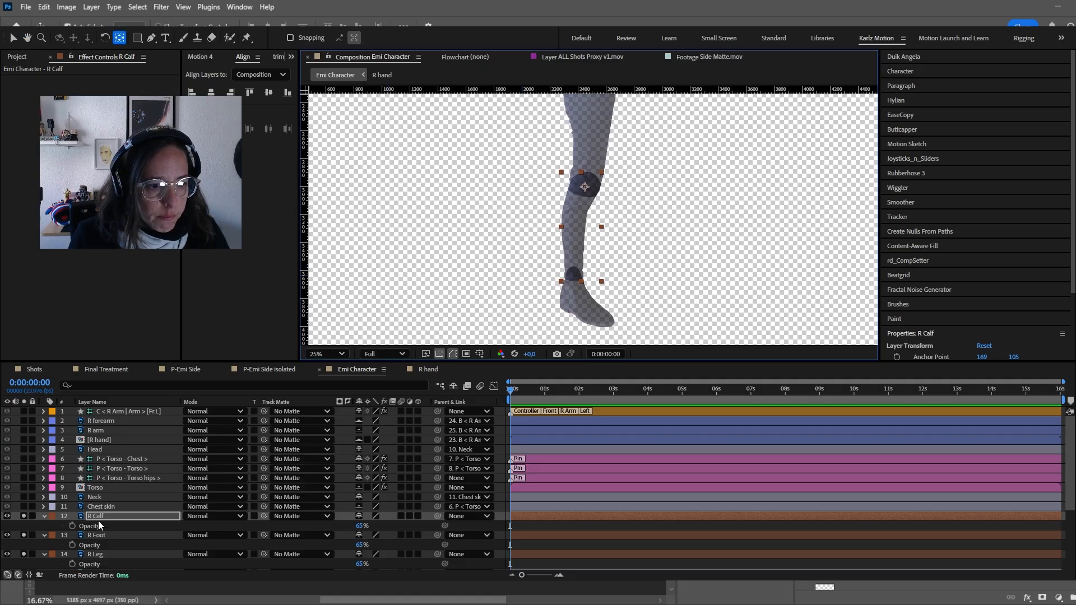
{"action": "left_click", "coordinate": [98, 535]}
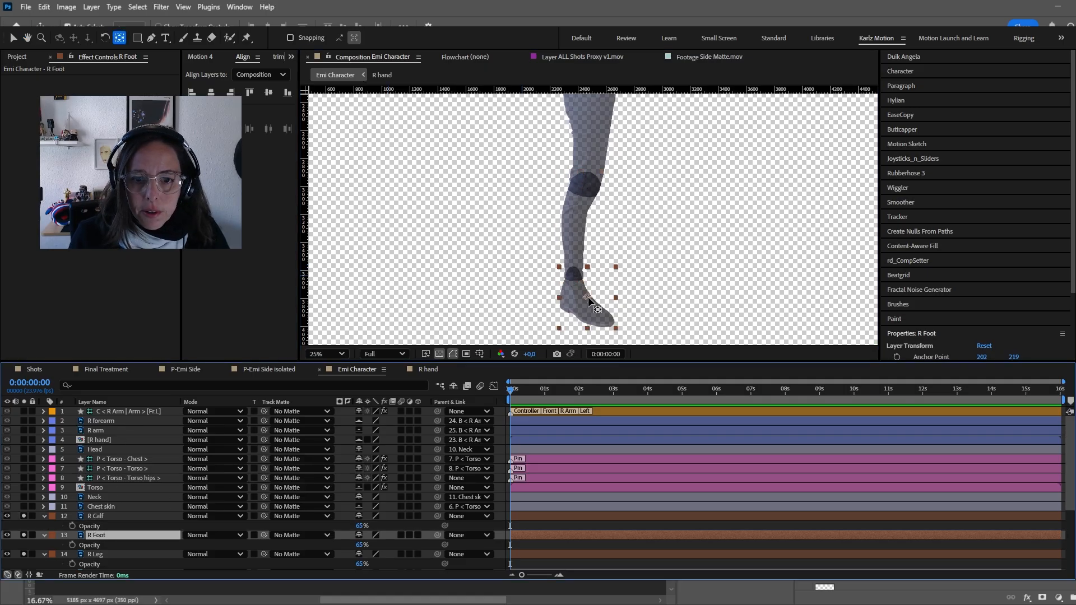
{"action": "left_click_drag", "start_coordinate": [576, 283], "coordinate": [576, 279]}
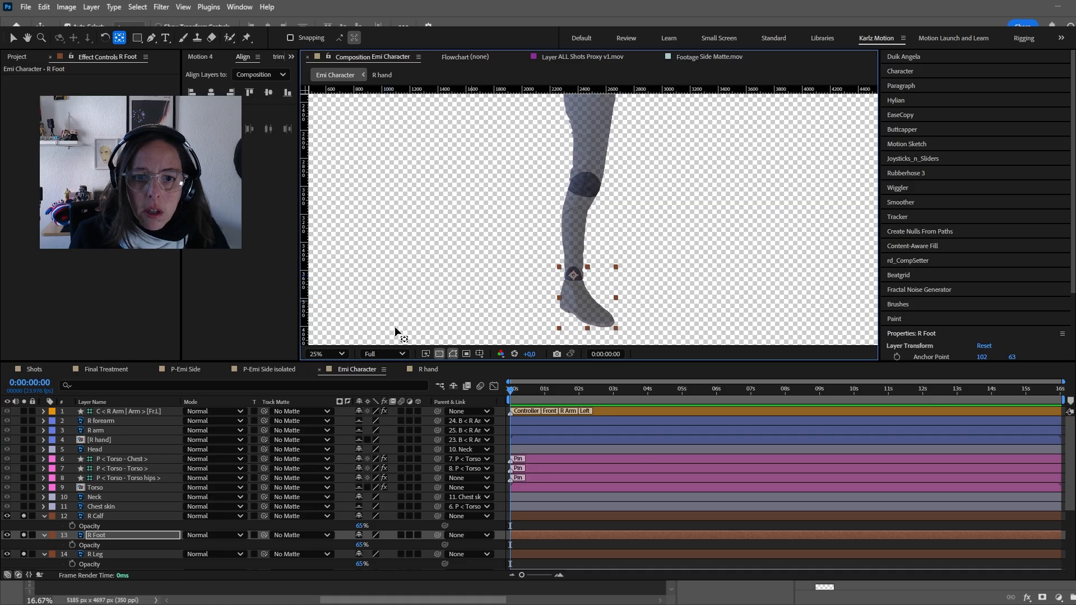
- Create Duik leg bones from the selected R Leg, R Calf and R Foot layers
{"action": "left_click", "coordinate": [112, 535]}
{"action": "key", "text": "comma"}
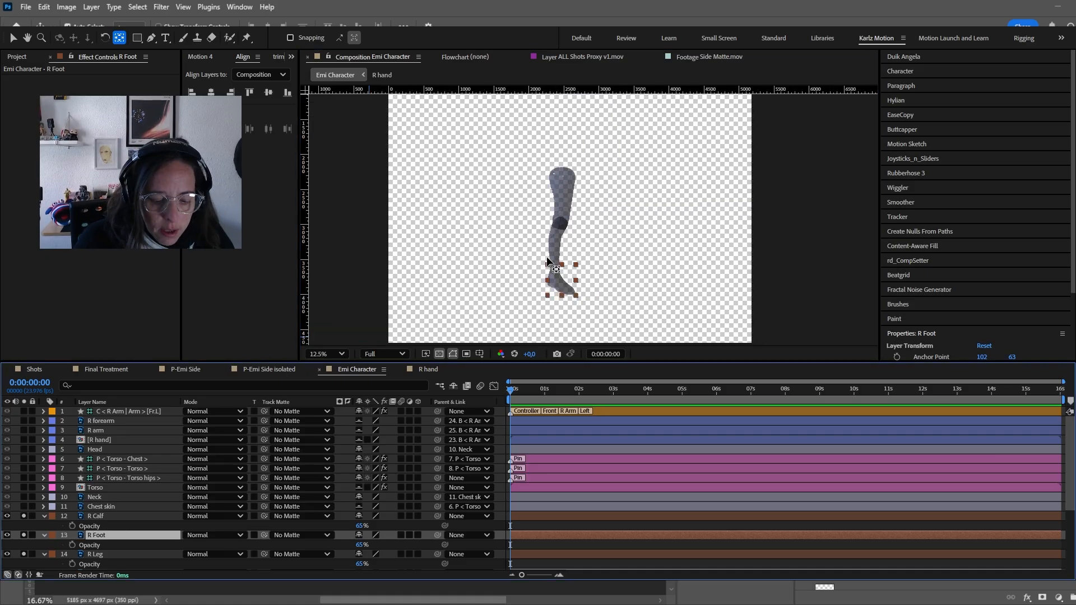
{"action": "key", "text": "v"}
{"action": "scroll", "coordinate": [148, 510], "scroll_direction": "down", "scroll_amount": 1}
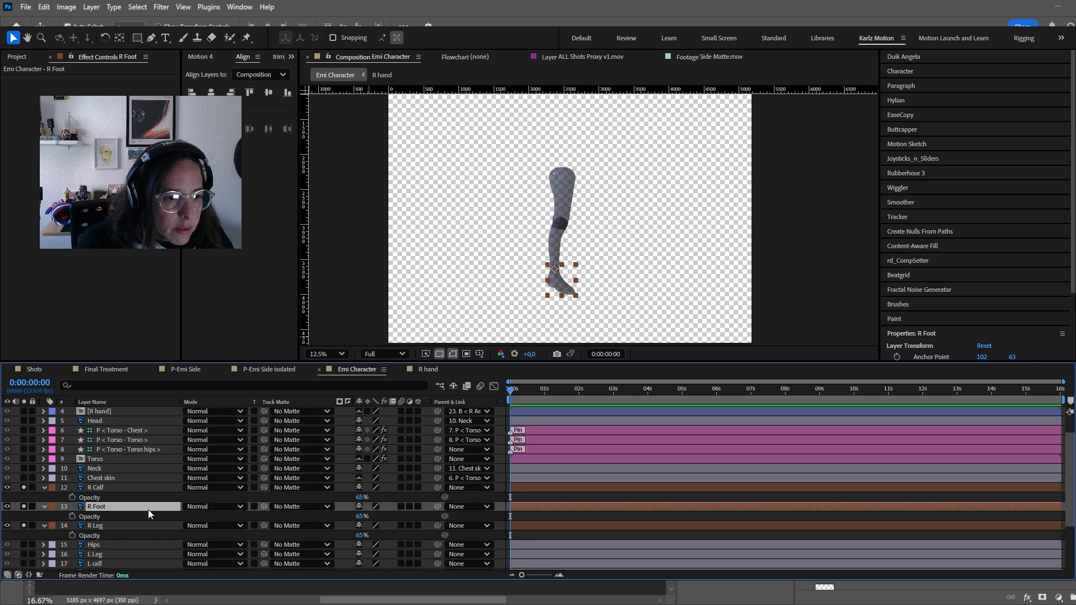
{"action": "left_click", "coordinate": [105, 526]}
{"action": "left_click", "coordinate": [112, 487], "text": "ctrl"}
{"action": "left_click", "coordinate": [105, 506], "text": "ctrl"}
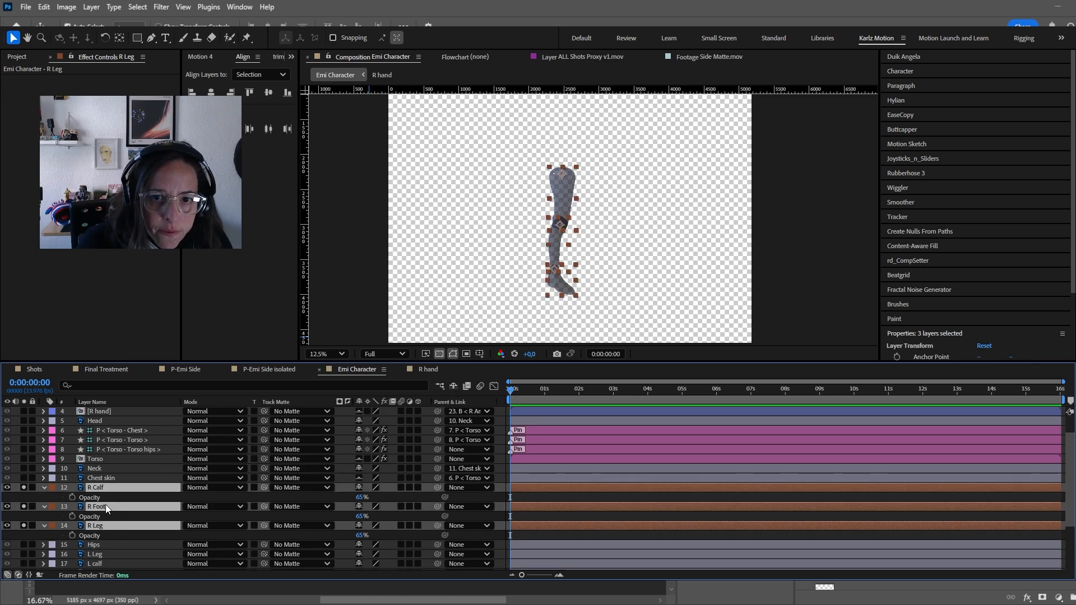
{"action": "left_click", "coordinate": [921, 55]}
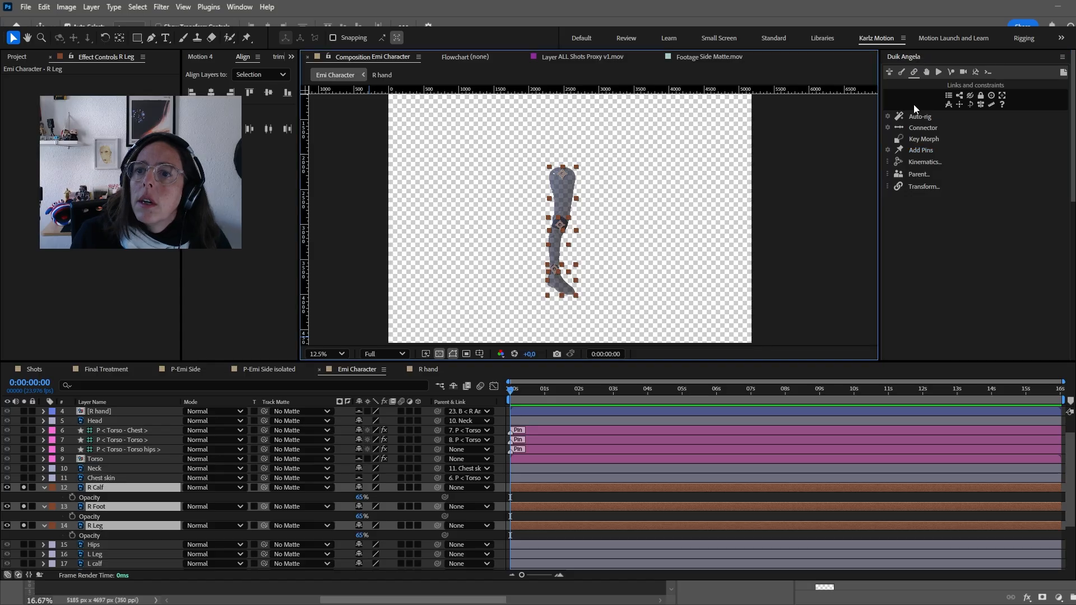
{"action": "left_click", "coordinate": [902, 71]}
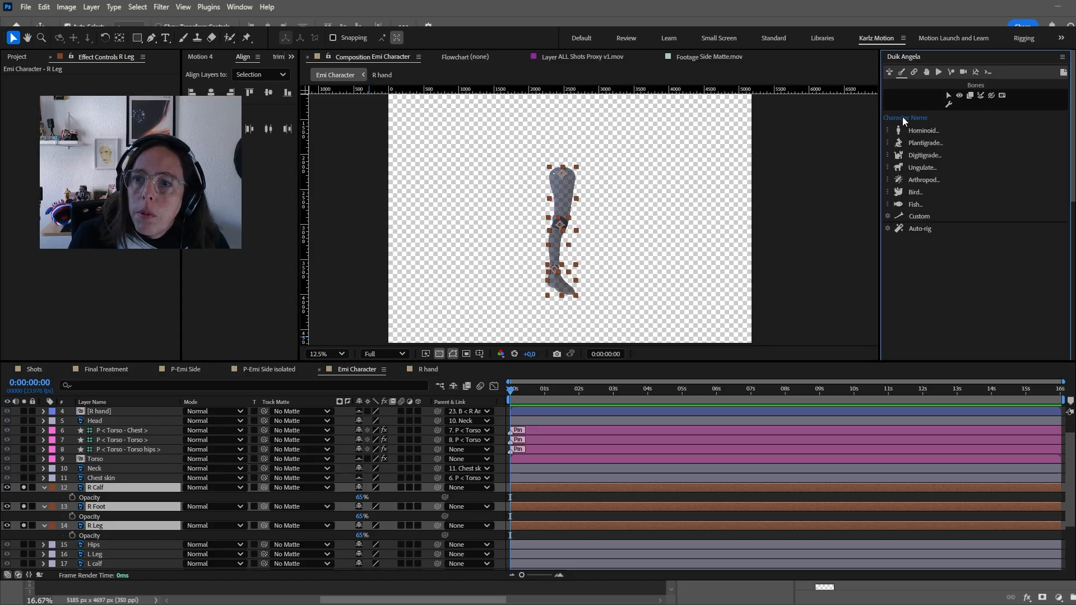
{"action": "left_click", "coordinate": [917, 157]}
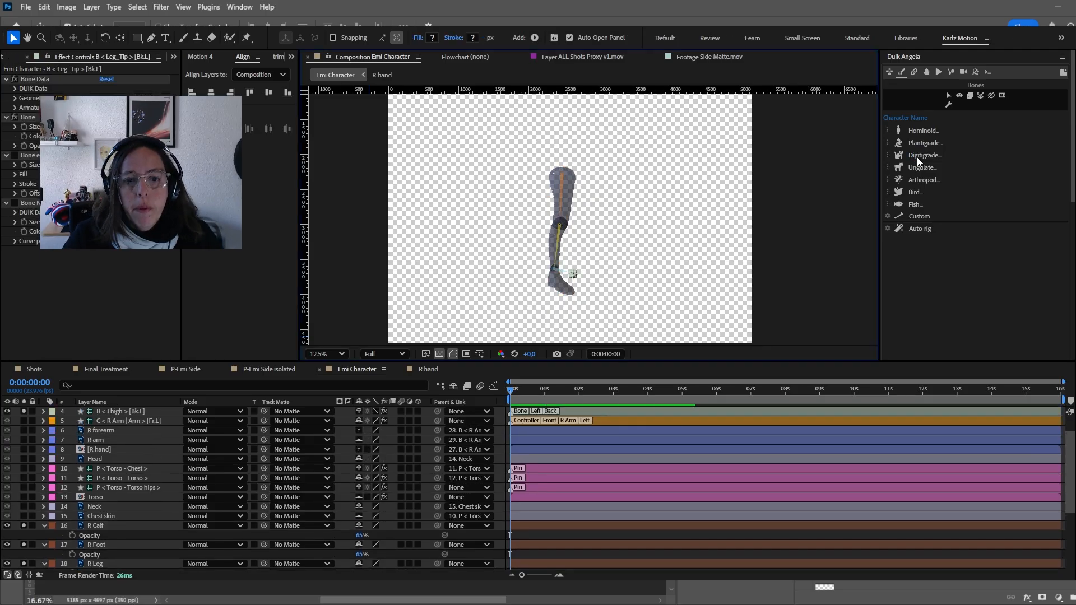
- Move the Leg_Tip bone to the toe end of the right foot
{"action": "scroll", "coordinate": [540, 300], "scroll_direction": "up", "scroll_amount": 1}
{"action": "left_click_drag", "start_coordinate": [603, 245], "coordinate": [604, 288]}
{"action": "scroll", "coordinate": [349, 406], "scroll_direction": "up", "scroll_amount": 1}
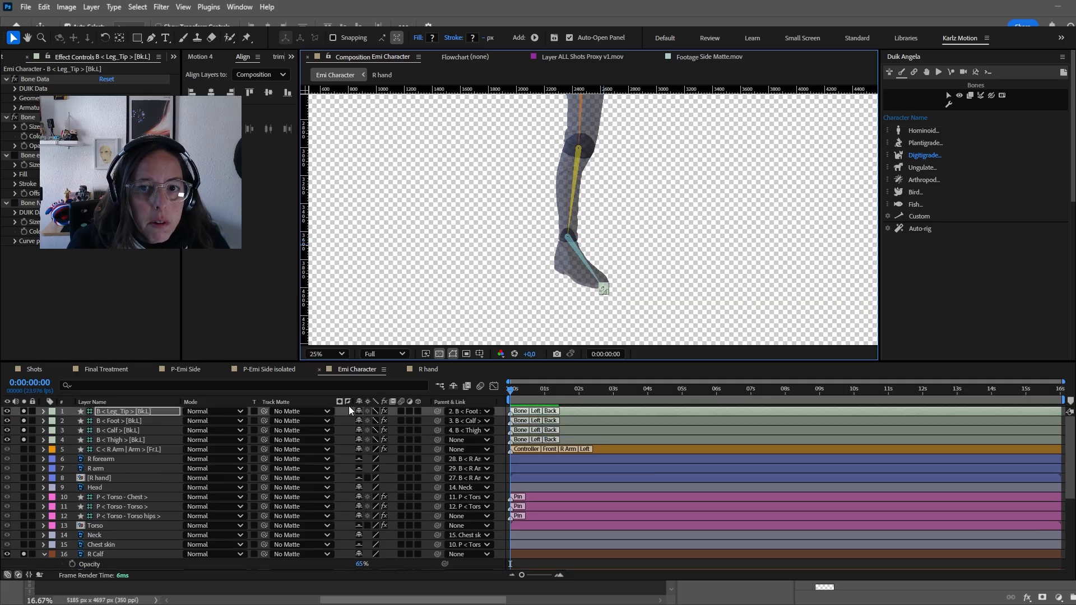
- Give the four right leg bones a red label and move them directly above the R Calf layer
{"action": "left_click", "coordinate": [127, 439], "text": "shift"}
{"action": "left_click_drag", "start_coordinate": [119, 445], "coordinate": [125, 547]}
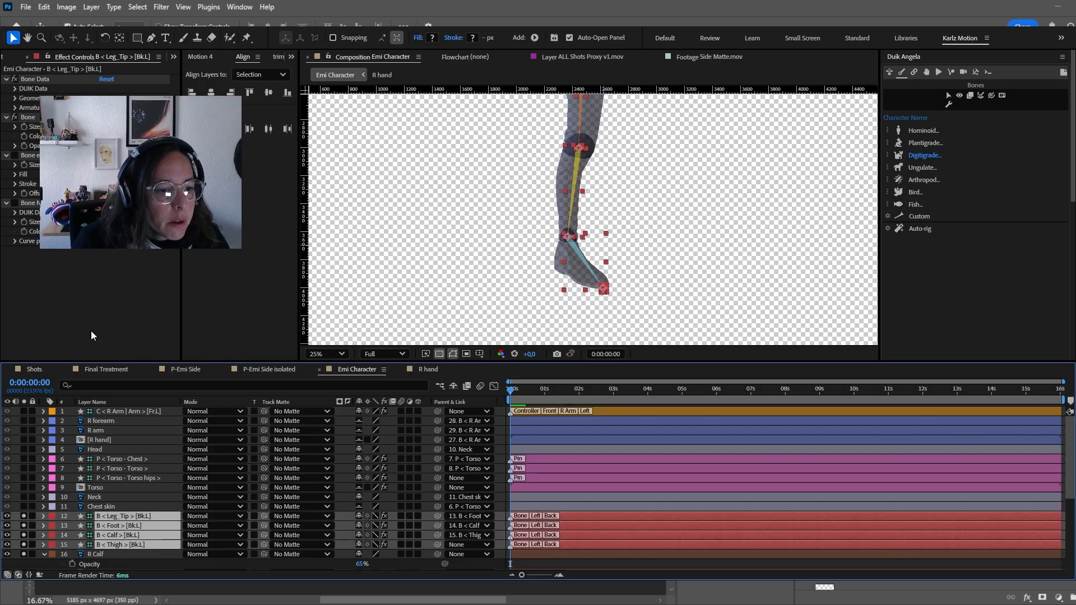
- Set the group name of the four selected leg bones to R Leg in Duik's bone settings
{"action": "left_click", "coordinate": [949, 104]}
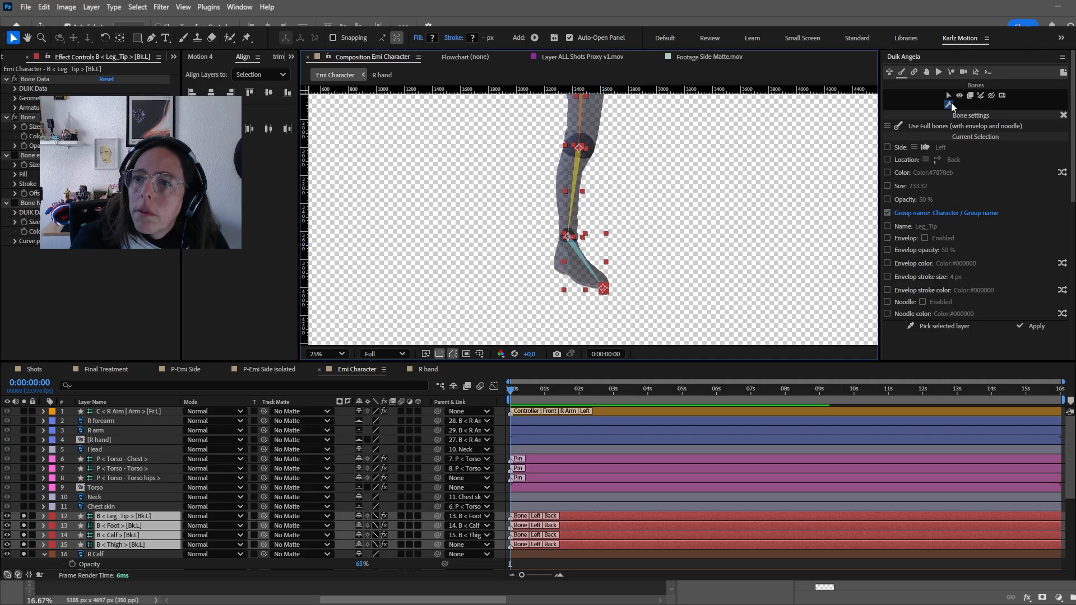
{"action": "left_click", "coordinate": [962, 216]}
{"action": "type", "text": "R"}
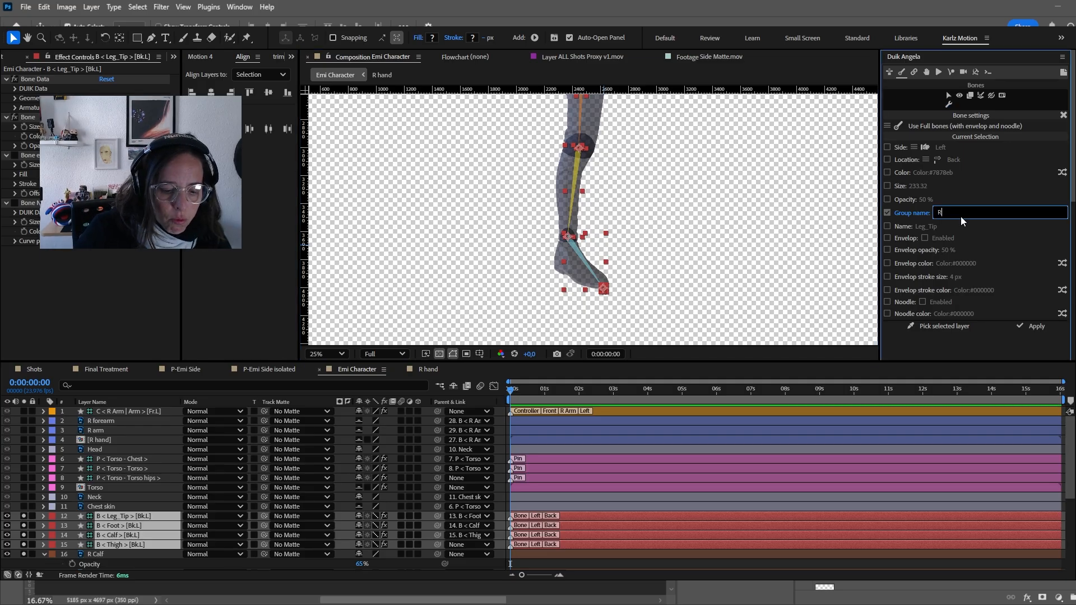
{"action": "type", "text": " Leg"}
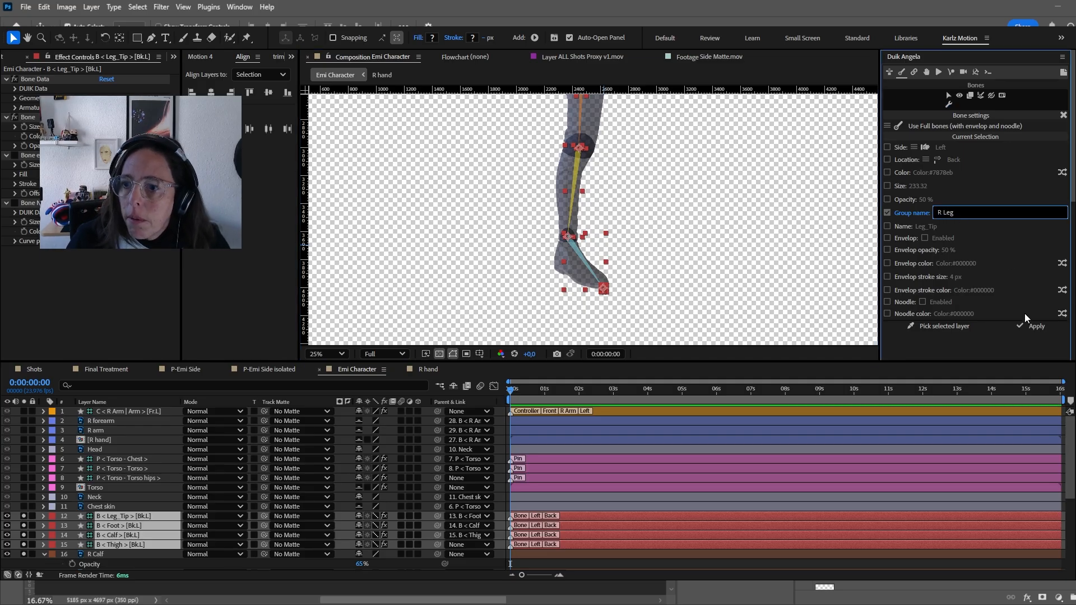
{"action": "left_click", "coordinate": [1036, 328]}
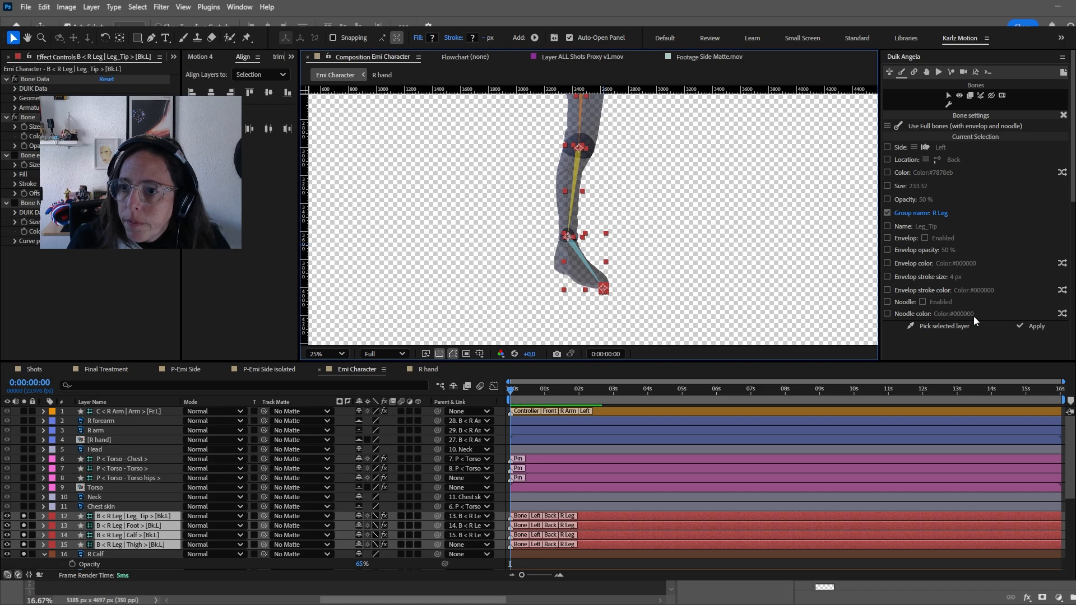
{"action": "left_click", "coordinate": [1063, 115]}
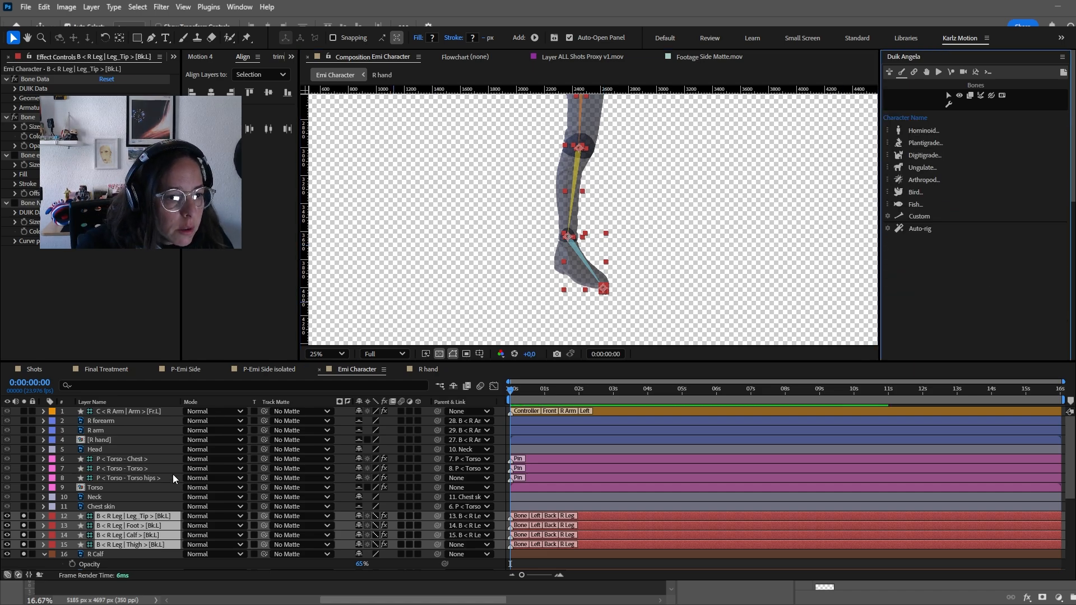
- Parent the R Leg layer to the Thigh bone, R Calf to the Calf bone and R Foot to the Foot bone
{"action": "scroll", "coordinate": [173, 475], "scroll_direction": "down", "scroll_amount": 3}
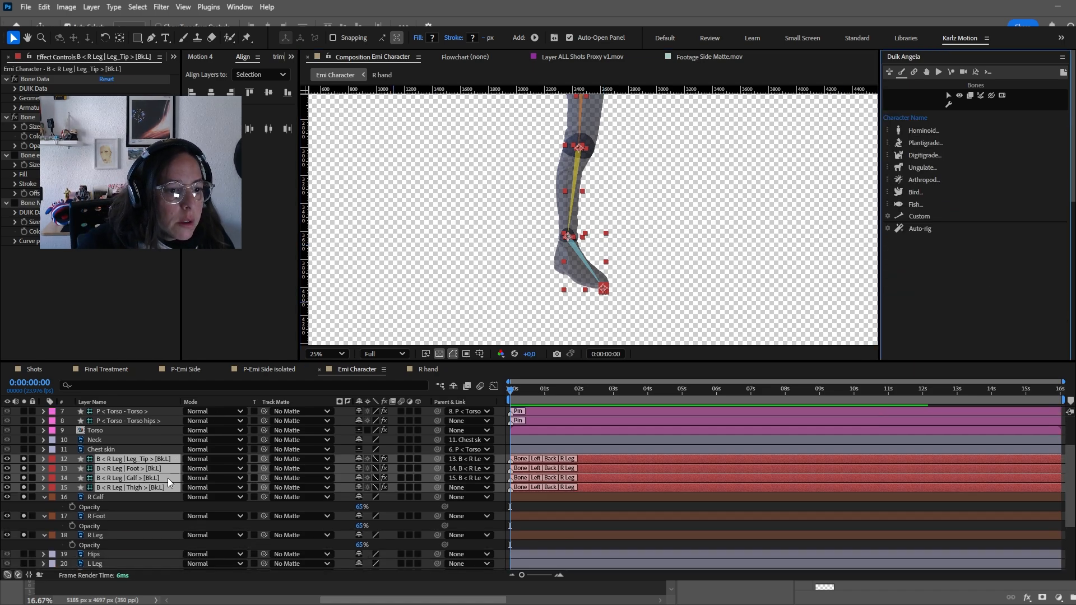
{"action": "left_click", "coordinate": [101, 534]}
{"action": "left_click_drag", "start_coordinate": [437, 535], "coordinate": [131, 489]}
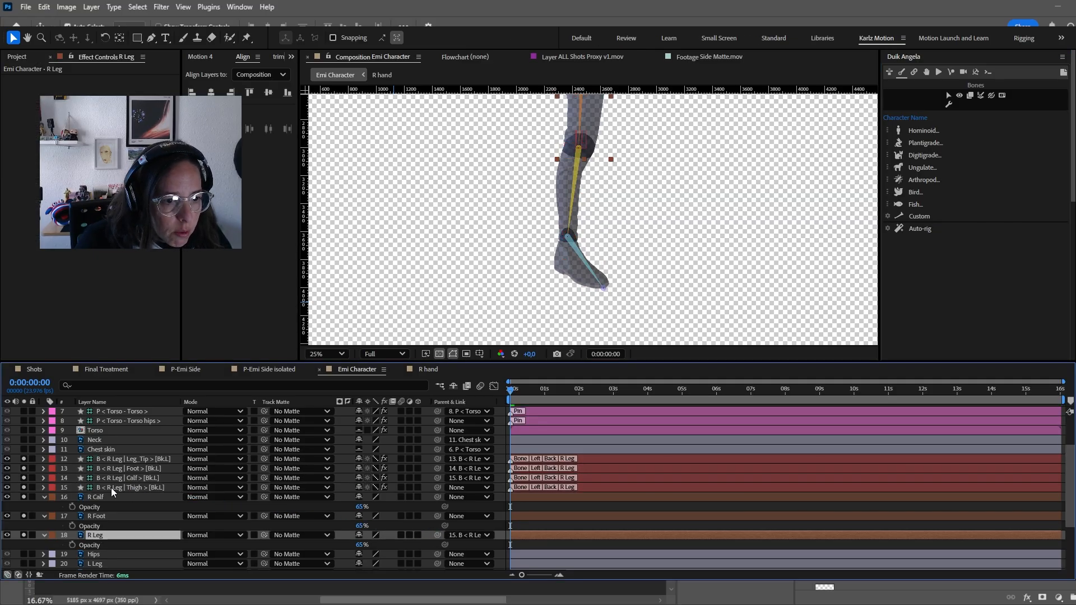
{"action": "left_click", "coordinate": [110, 497]}
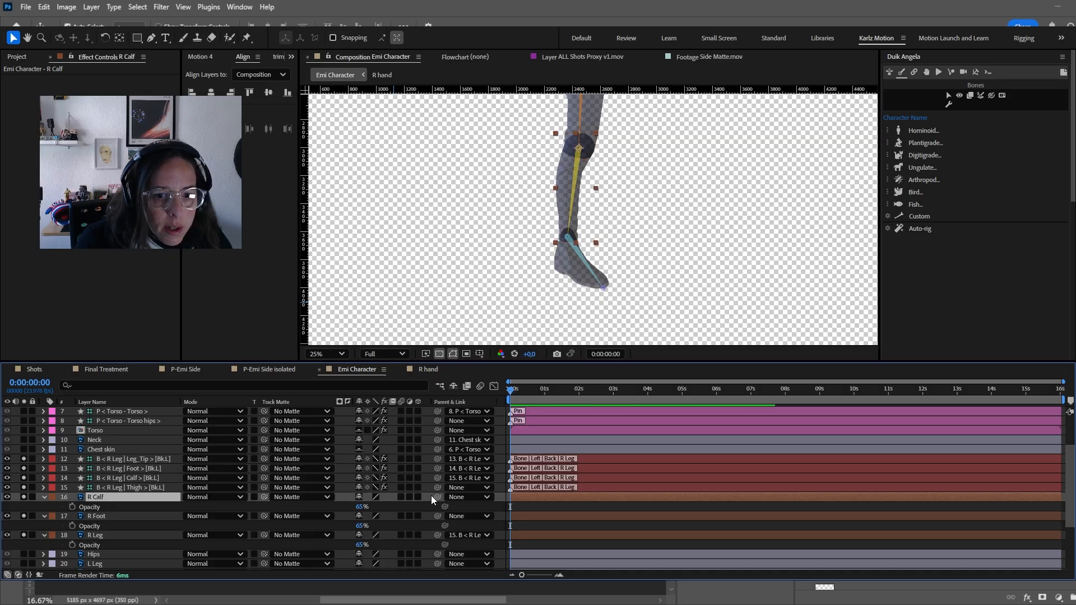
{"action": "left_click_drag", "start_coordinate": [437, 497], "coordinate": [144, 480]}
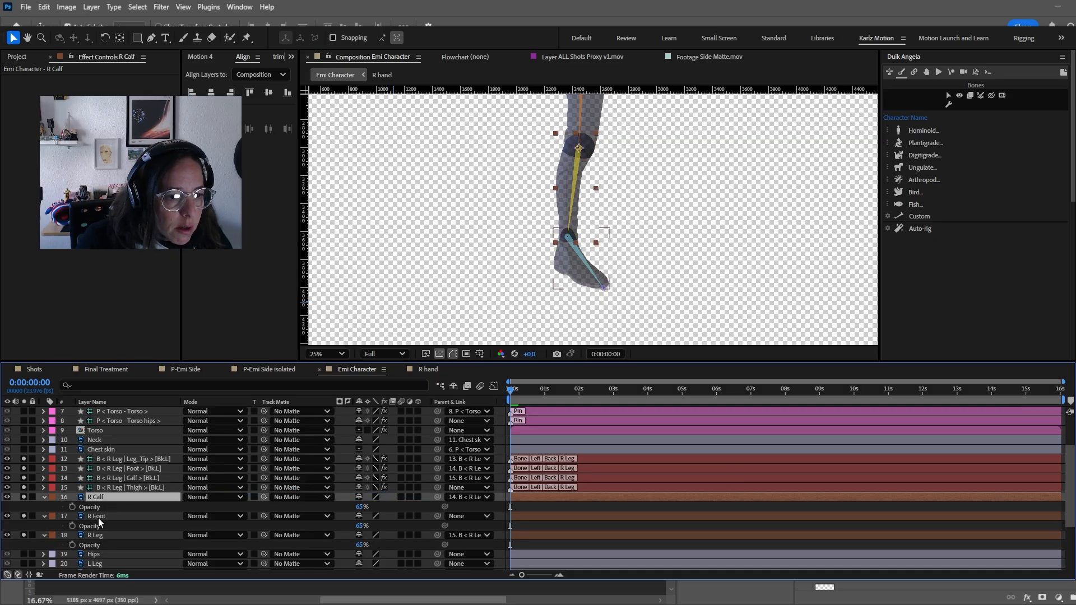
{"action": "left_click", "coordinate": [99, 516]}
{"action": "left_click_drag", "start_coordinate": [439, 517], "coordinate": [140, 468]}
- Set the opacity of the R Calf, R Foot and R Leg layers to 100%
{"action": "left_click", "coordinate": [96, 496]}
{"action": "left_click", "coordinate": [97, 535], "text": "shift"}
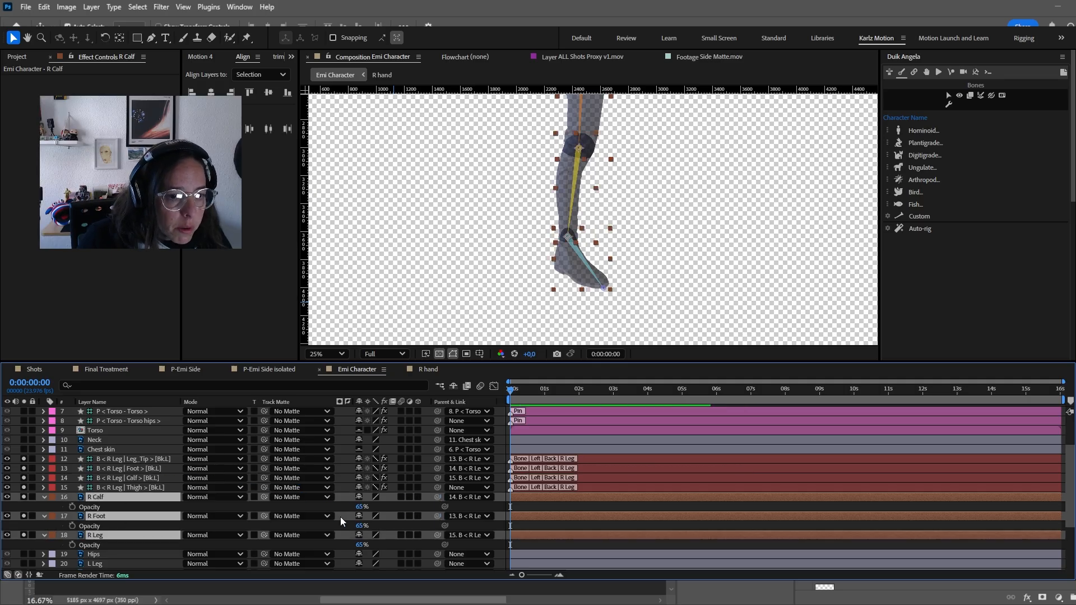
{"action": "left_click_drag", "start_coordinate": [361, 506], "coordinate": [469, 509]}
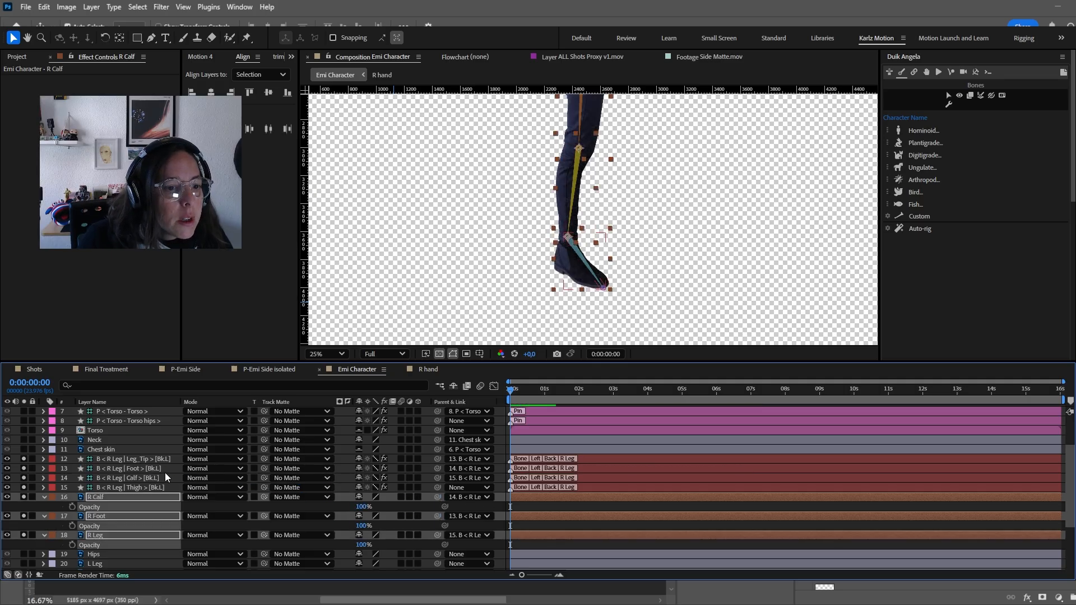
- Auto-rig the four R Leg bones, from Thigh to Leg_Tip
{"action": "left_click", "coordinate": [145, 487]}
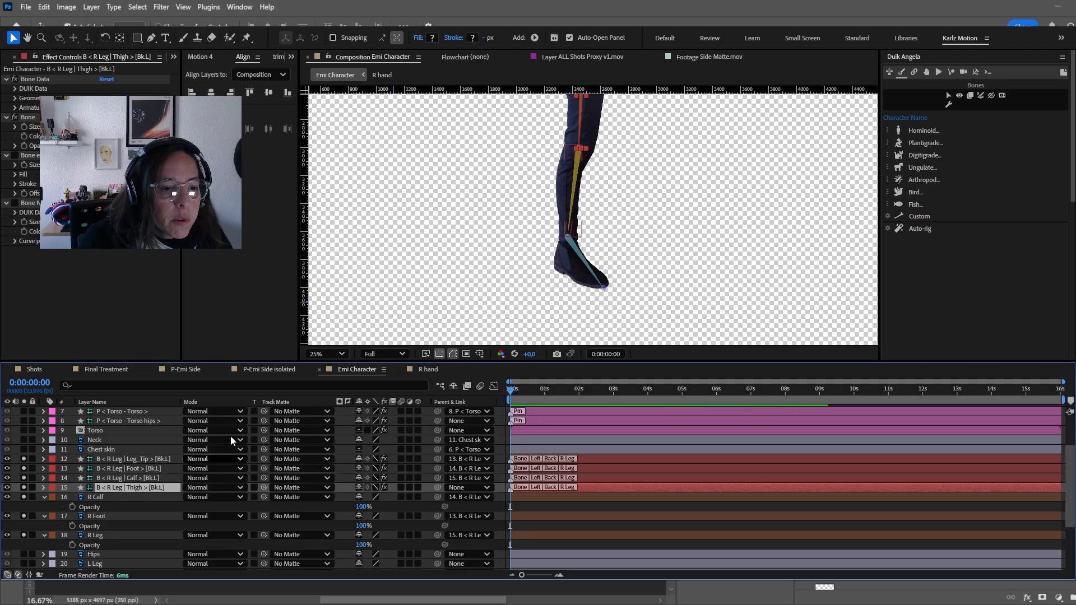
{"action": "scroll", "coordinate": [571, 210], "scroll_direction": "down", "scroll_amount": 1}
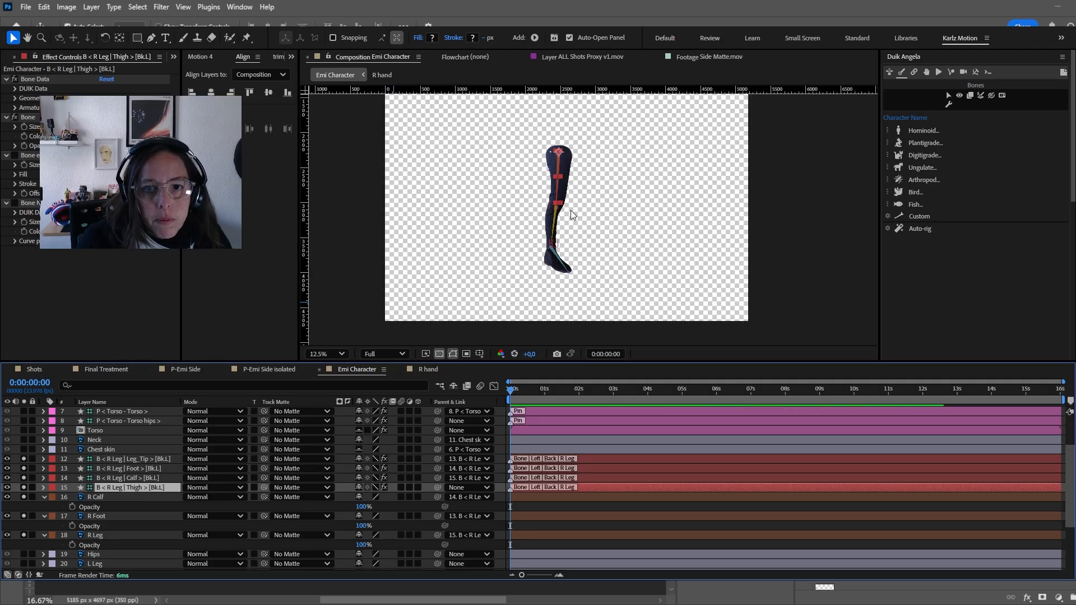
{"action": "left_click", "coordinate": [141, 462], "text": "shift"}
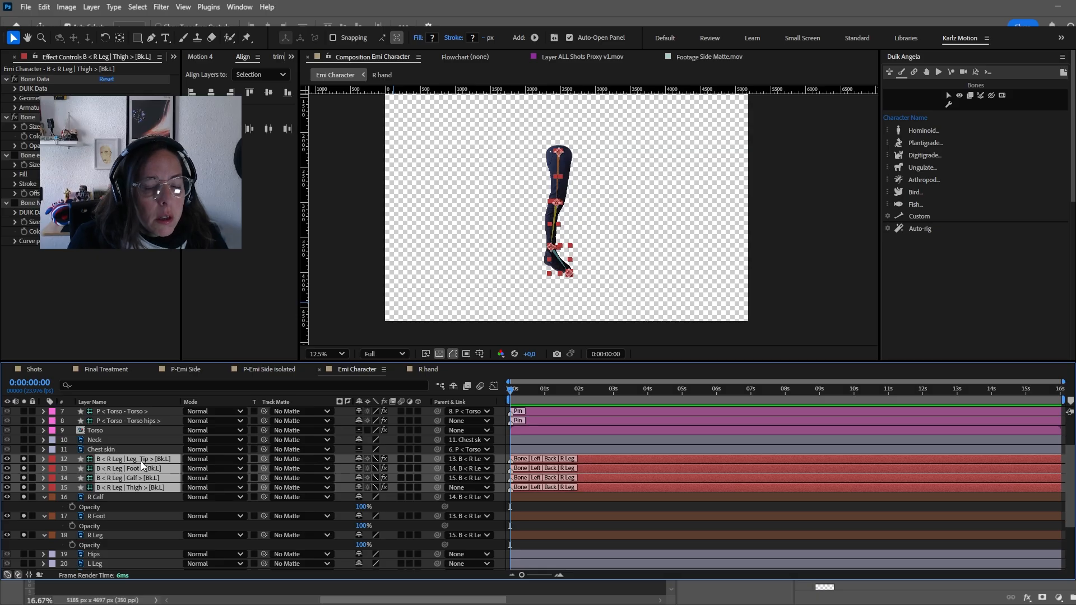
{"action": "left_click", "coordinate": [921, 231]}
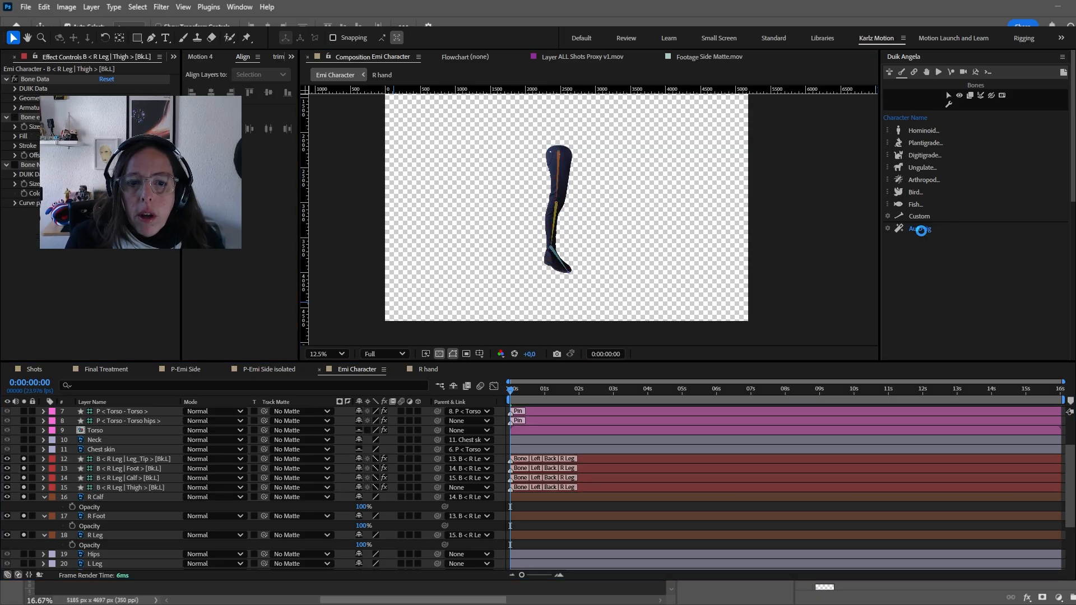
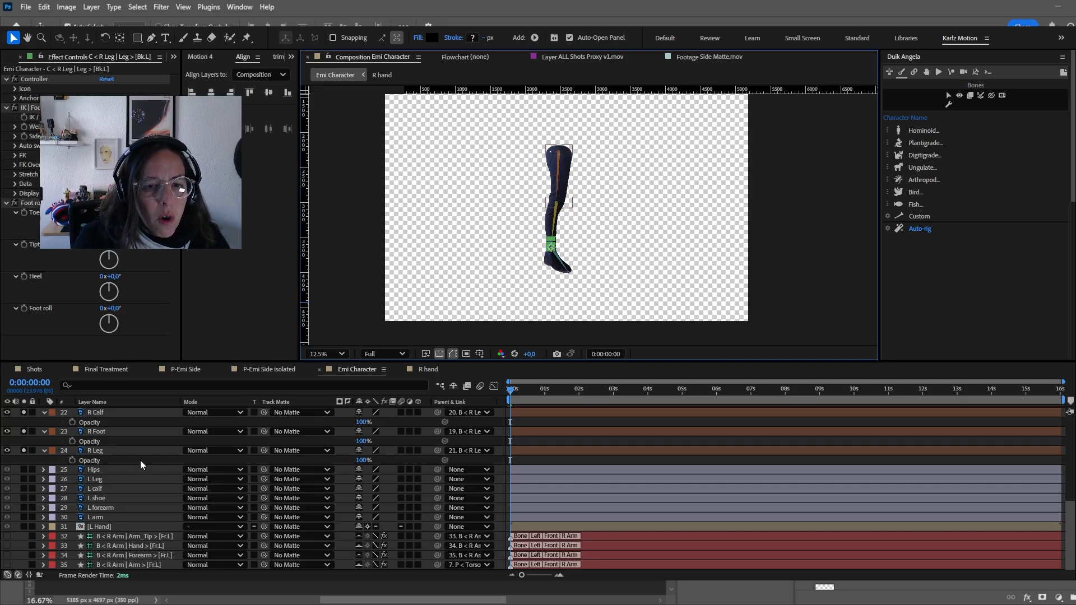
- Change the label color of the R Leg controller layer to orange
{"action": "scroll", "coordinate": [141, 464], "scroll_direction": "up", "scroll_amount": 2}
{"action": "scroll", "coordinate": [141, 460], "scroll_direction": "up", "scroll_amount": 5}
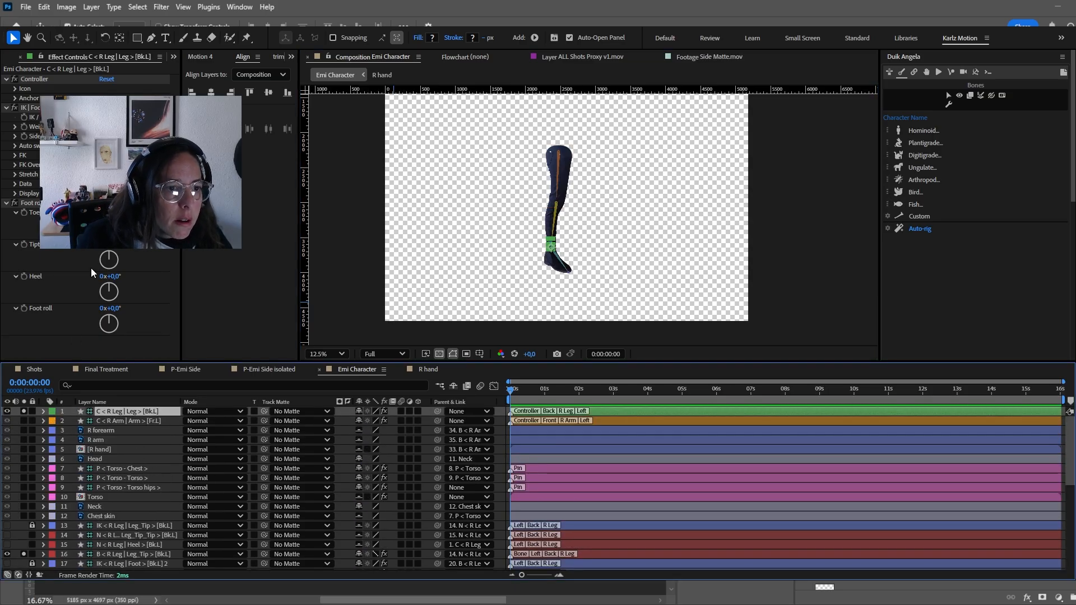
{"action": "left_click", "coordinate": [91, 338]}
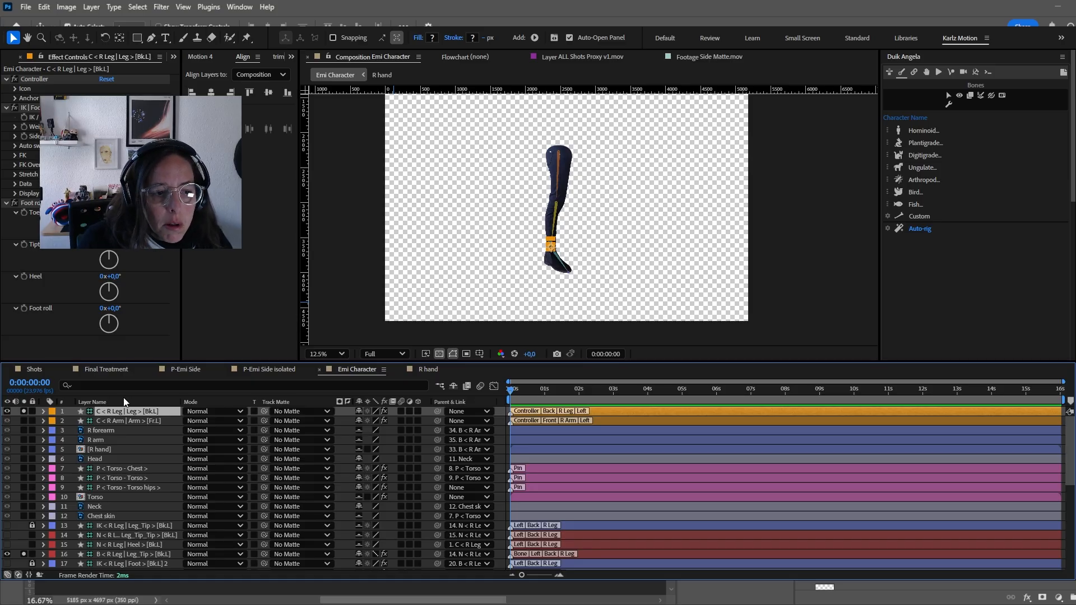
- Unlock the right leg's IK layers and select all its rig layers from the Leg_Tip IK down to the Thigh bone
{"action": "scroll", "coordinate": [166, 455], "scroll_direction": "down", "scroll_amount": 1}
{"action": "left_click", "coordinate": [31, 497]}
{"action": "left_click", "coordinate": [108, 496]}
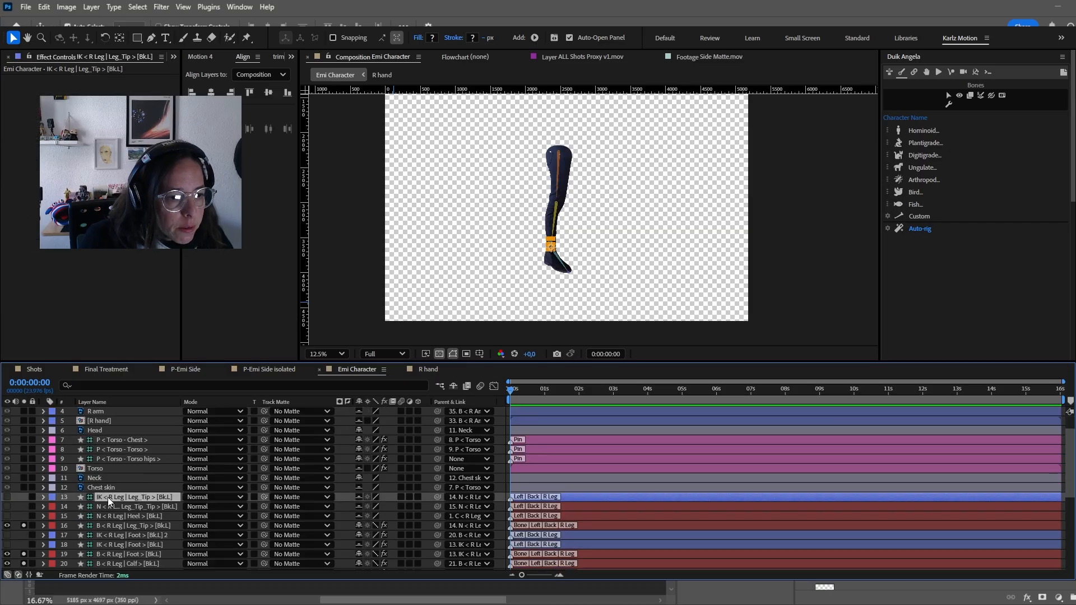
{"action": "scroll", "coordinate": [230, 452], "scroll_direction": "down", "scroll_amount": 2}
{"action": "left_click", "coordinate": [130, 514], "text": "shift"}
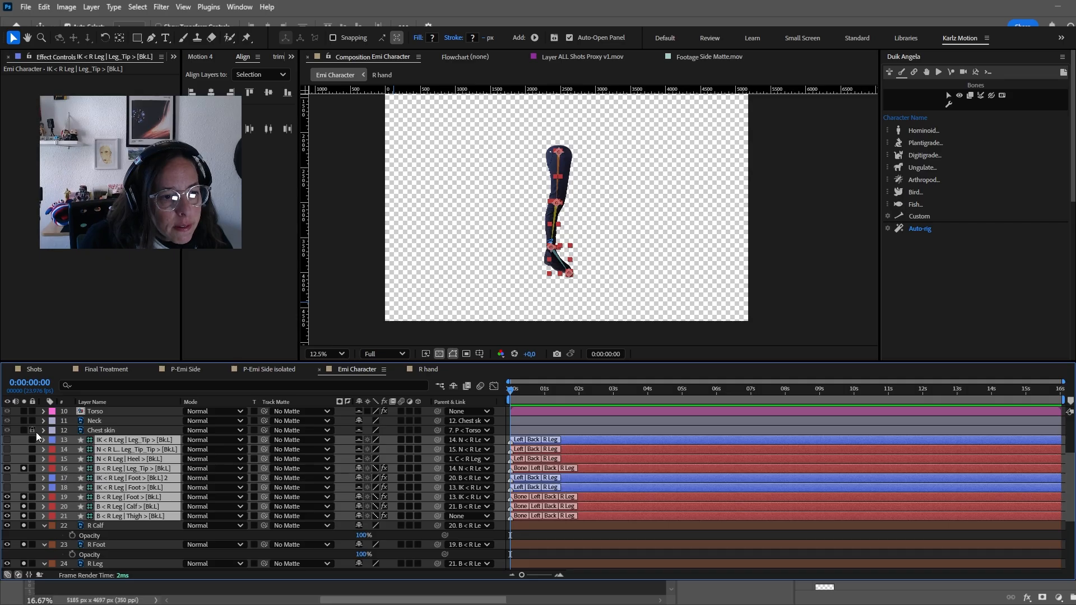
- Set the label colour of the selected R Leg bone and helper layers to red
{"action": "left_click", "coordinate": [52, 441]}
{"action": "left_click", "coordinate": [97, 252]}
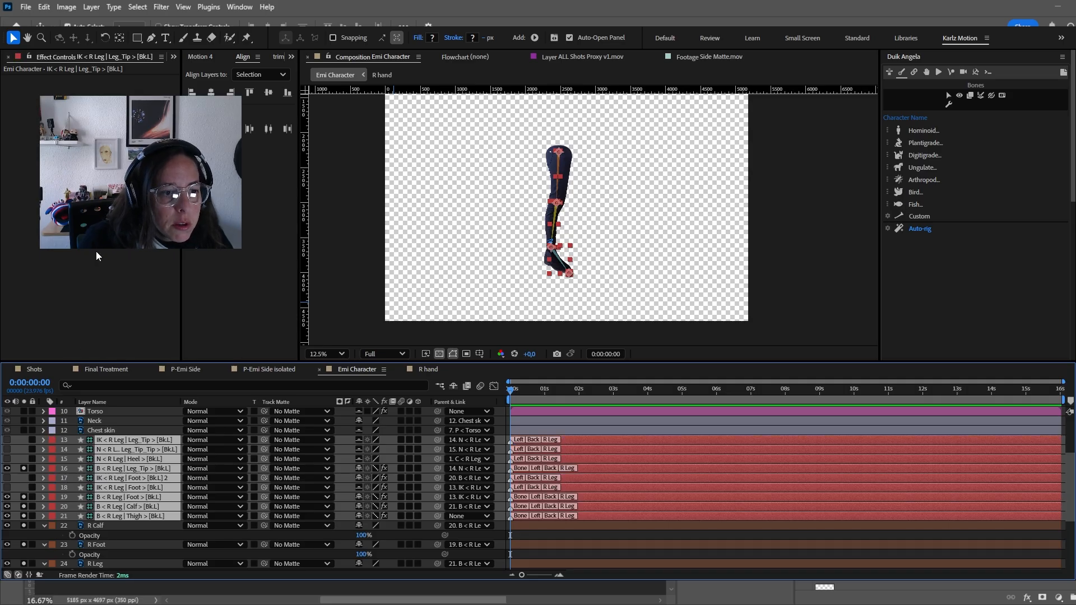
- Examine the effects on the R Leg and R Arm controllers, and collapse the leg controller's foot roll effect
{"action": "scroll", "coordinate": [141, 448], "scroll_direction": "up", "scroll_amount": 3}
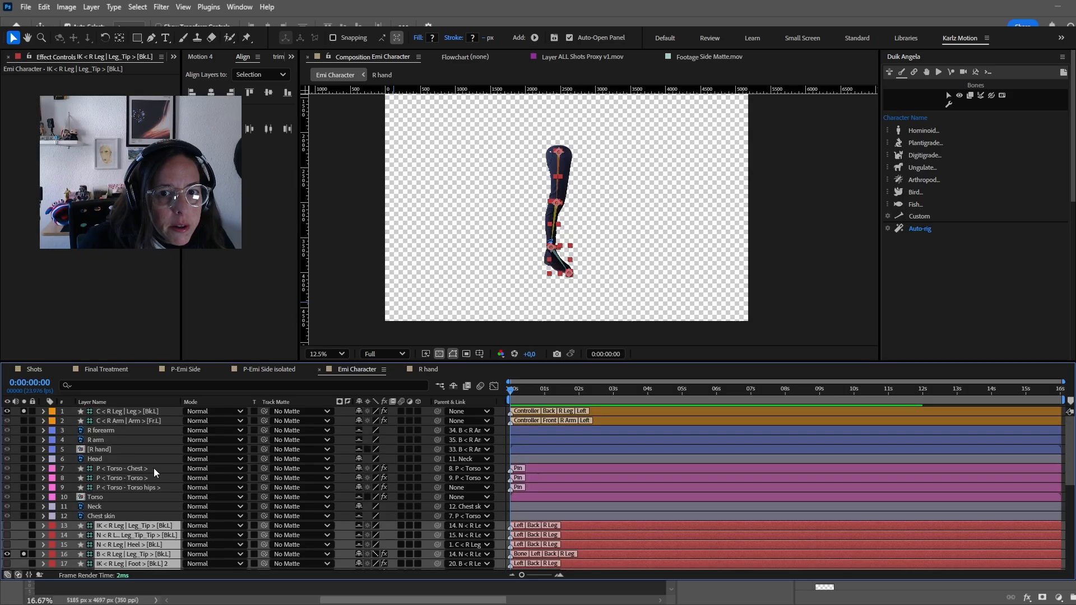
{"action": "left_click", "coordinate": [132, 411]}
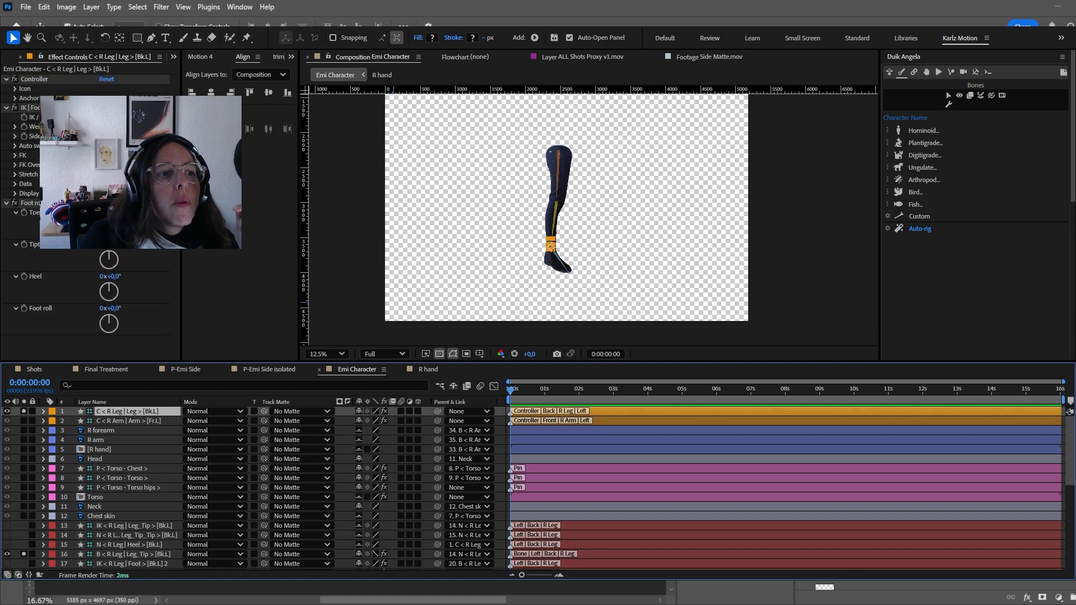
{"action": "left_click", "coordinate": [45, 202]}
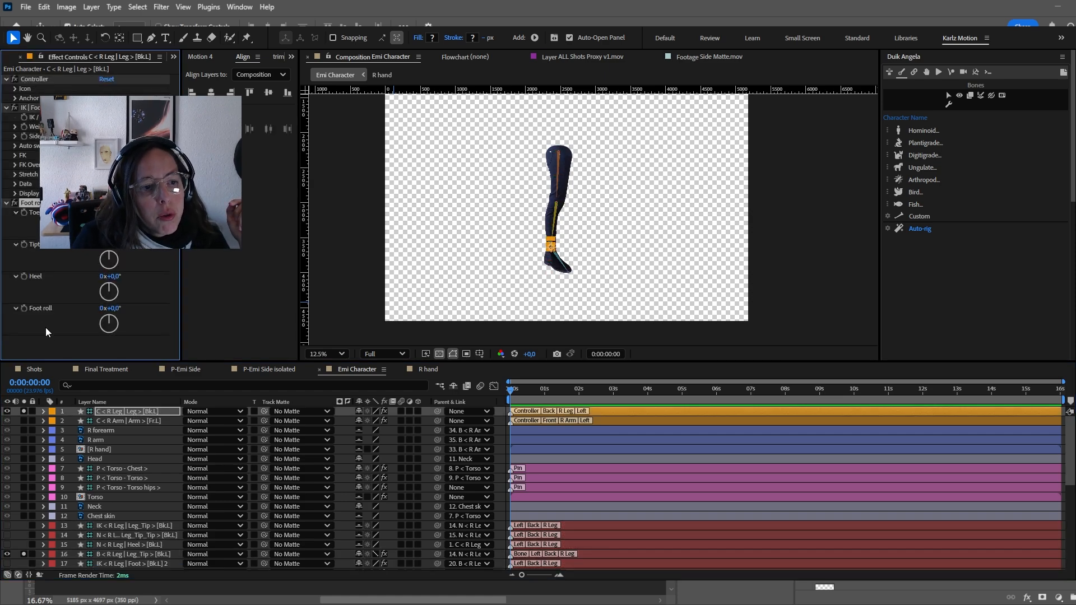
{"action": "left_click", "coordinate": [120, 421]}
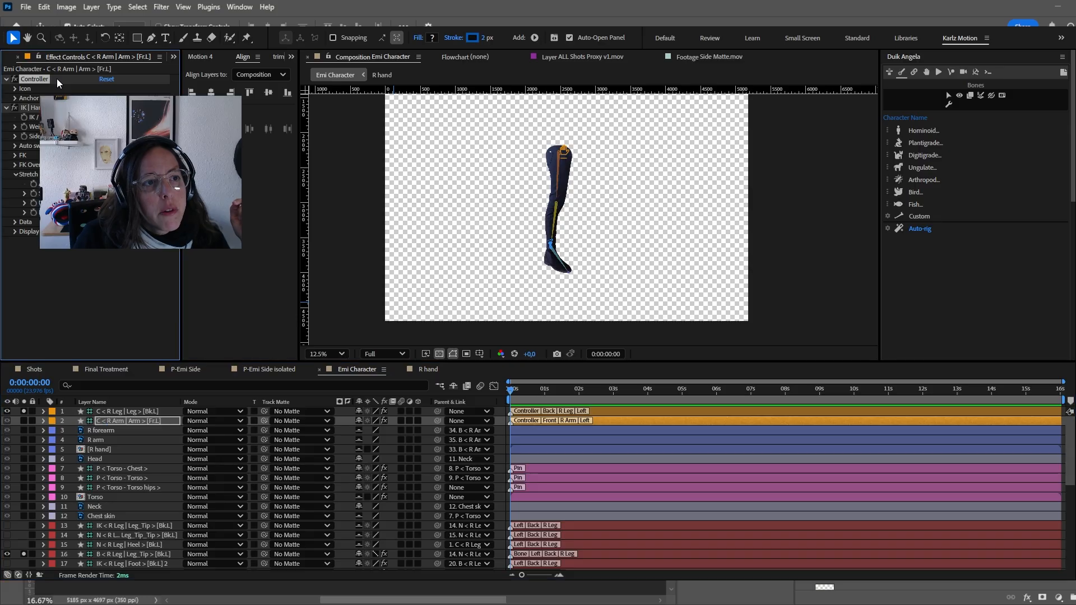
{"action": "left_click", "coordinate": [26, 107]}
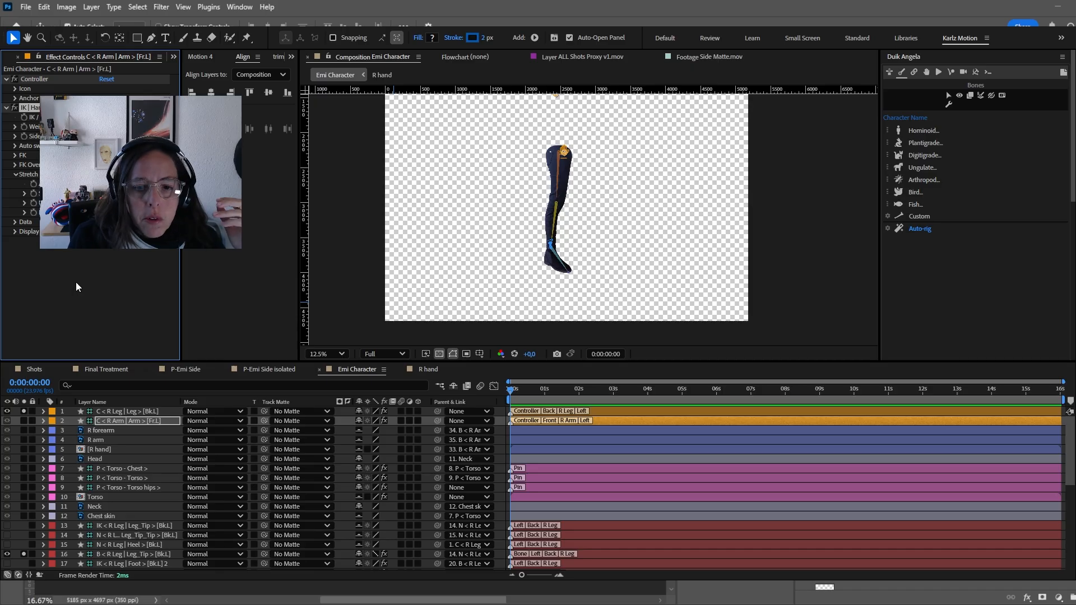
{"action": "left_click", "coordinate": [112, 411]}
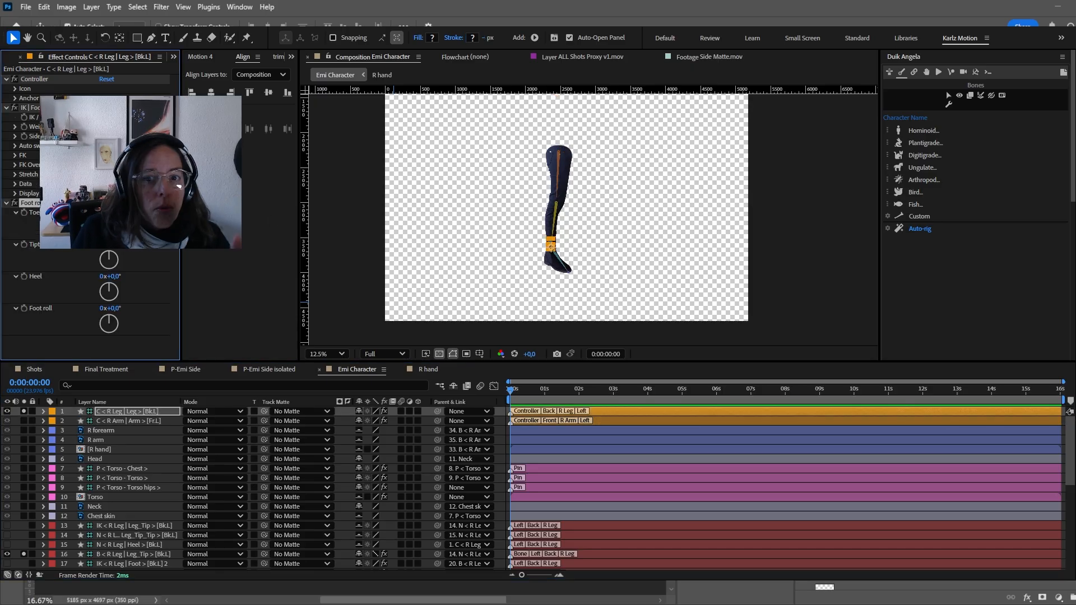
{"action": "scroll", "coordinate": [566, 276], "scroll_direction": "up", "scroll_amount": 4}
{"action": "left_click", "coordinate": [493, 219]}
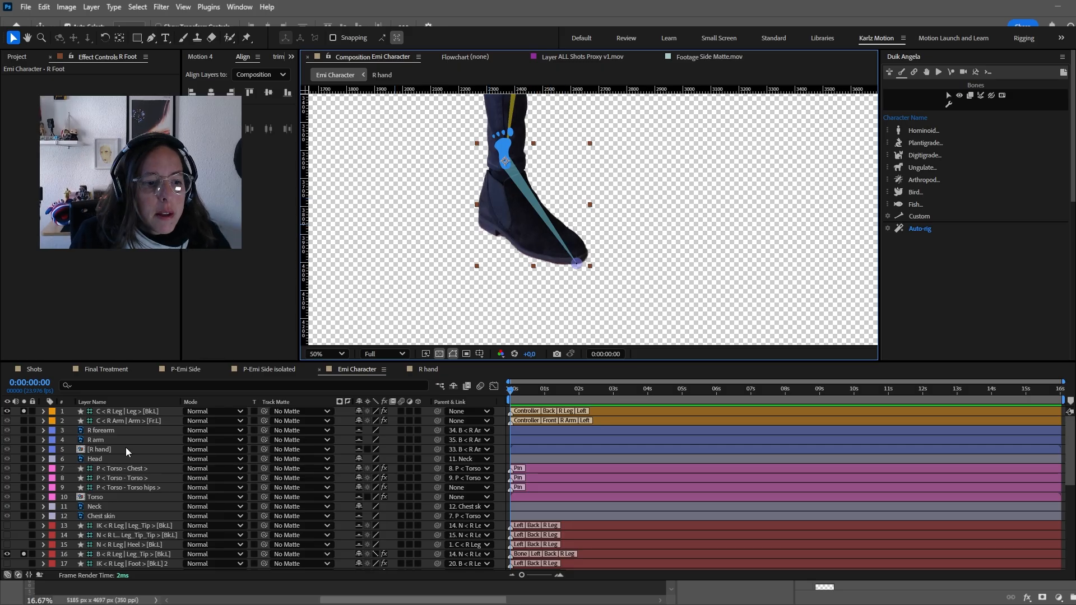
{"action": "left_click", "coordinate": [123, 411]}
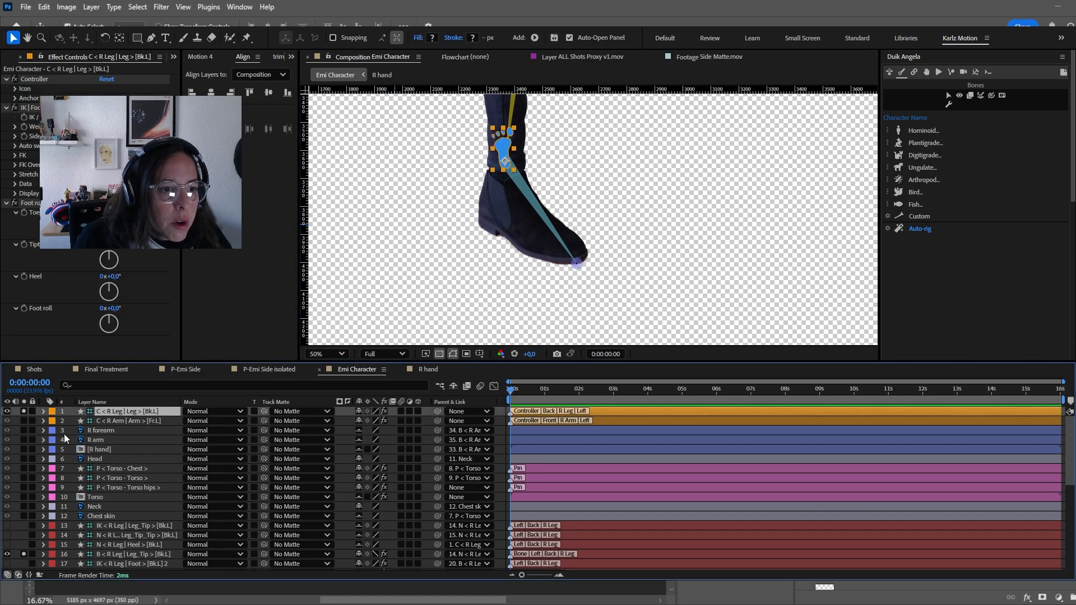
{"action": "left_click", "coordinate": [7, 203]}
- Parent the B < R Leg | Thigh bone layer to the Hips layer
{"action": "scroll", "coordinate": [131, 507], "scroll_direction": "down", "scroll_amount": 1}
{"action": "scroll", "coordinate": [130, 503], "scroll_direction": "down", "scroll_amount": 2}
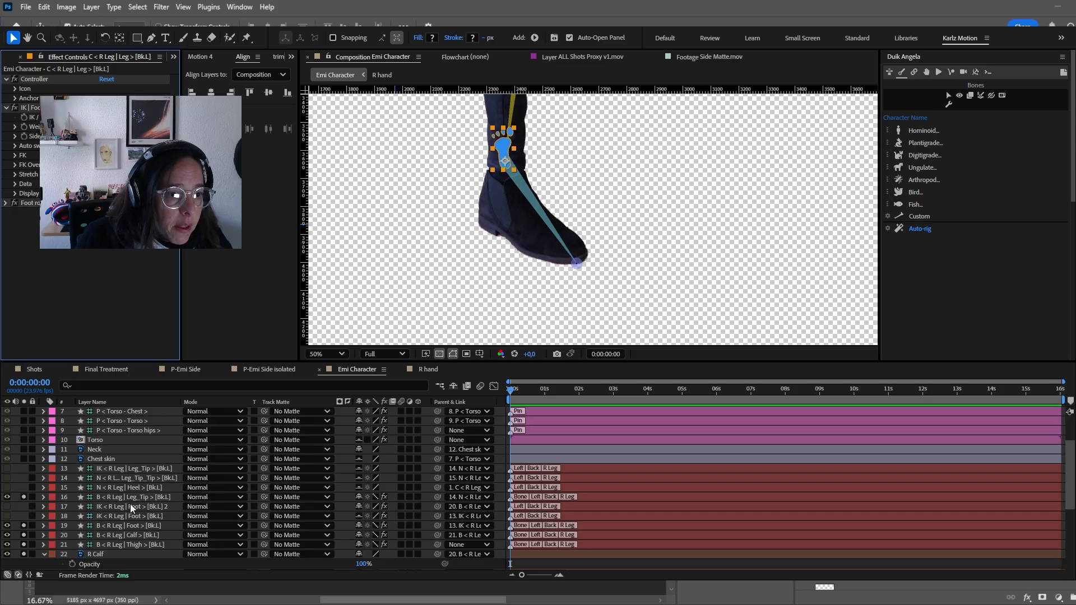
{"action": "left_click", "coordinate": [136, 442]}
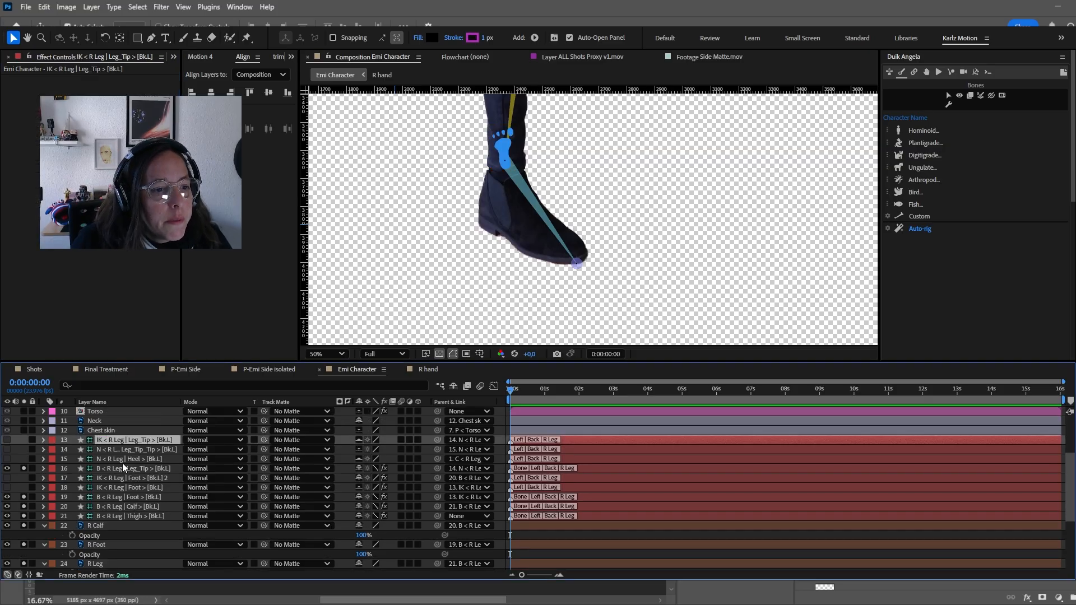
{"action": "left_click", "coordinate": [133, 514], "text": "shift"}
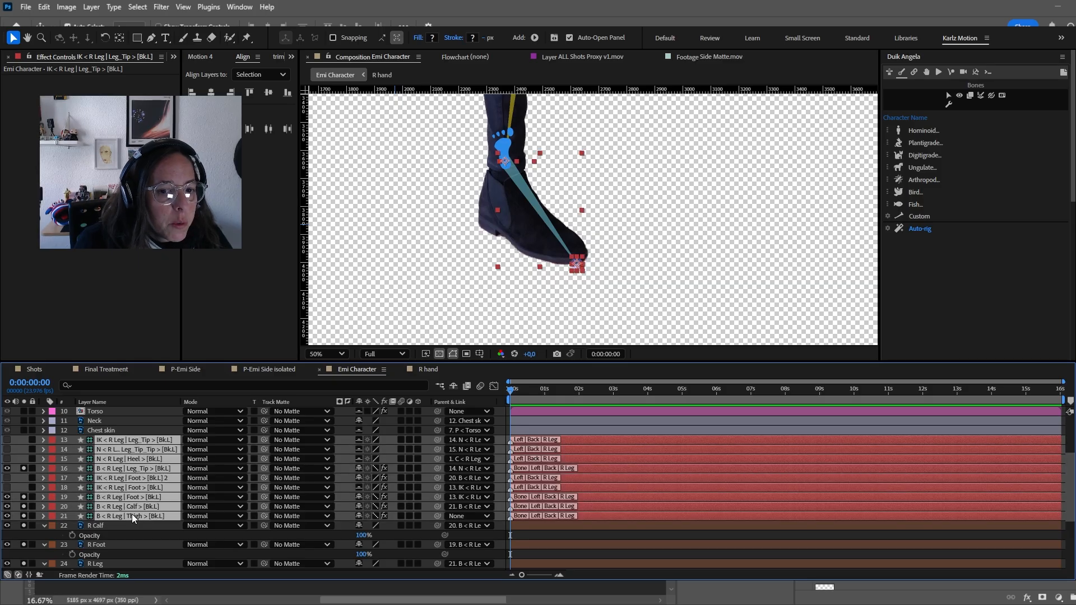
{"action": "scroll", "coordinate": [135, 504], "scroll_direction": "down", "scroll_amount": 3}
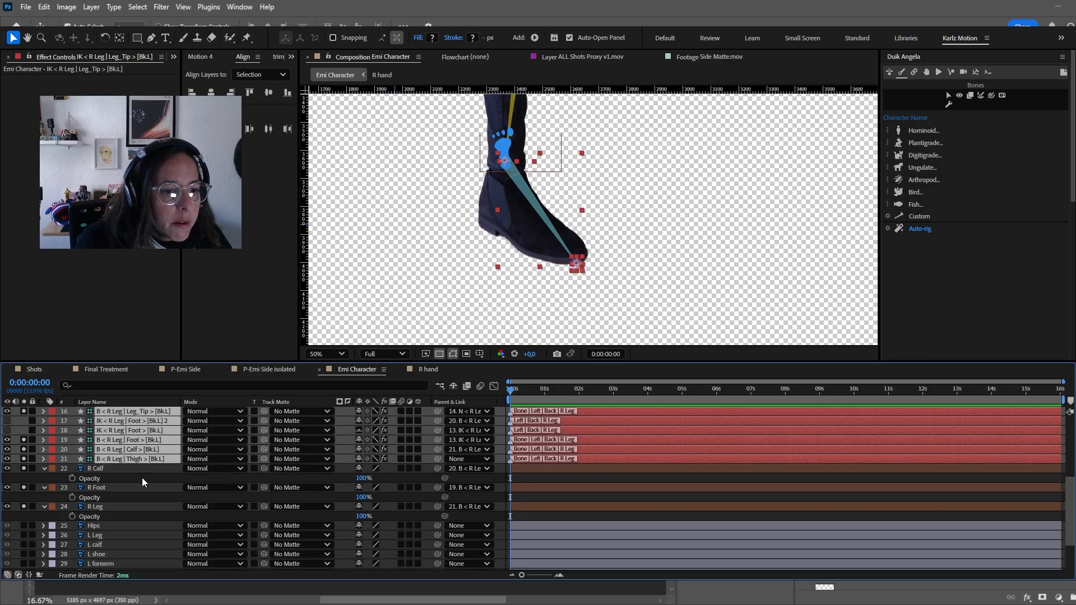
{"action": "left_click", "coordinate": [142, 457]}
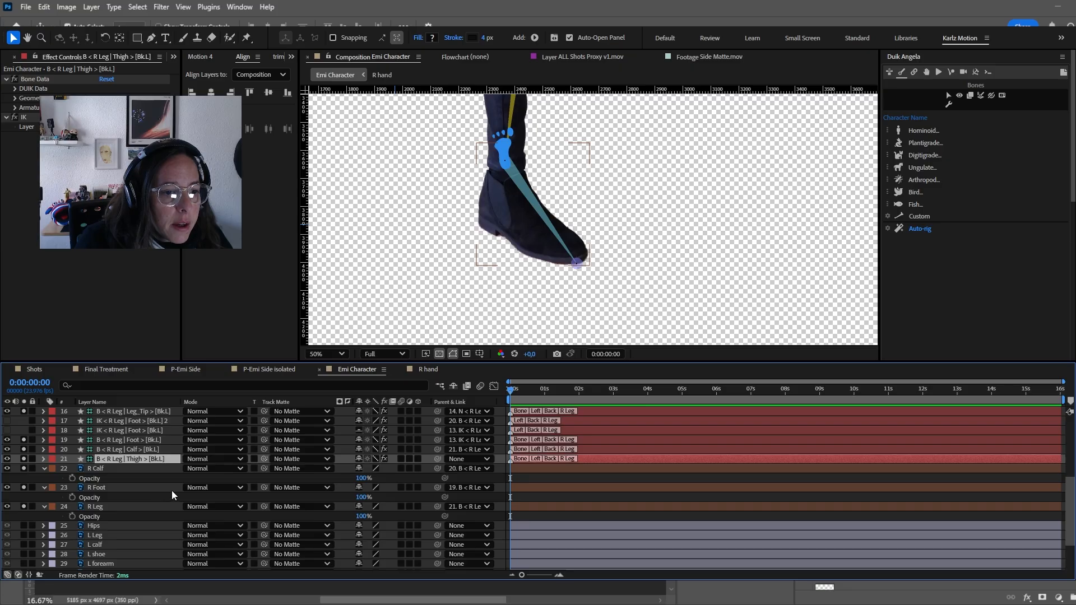
{"action": "left_click_drag", "start_coordinate": [437, 459], "coordinate": [97, 526]}
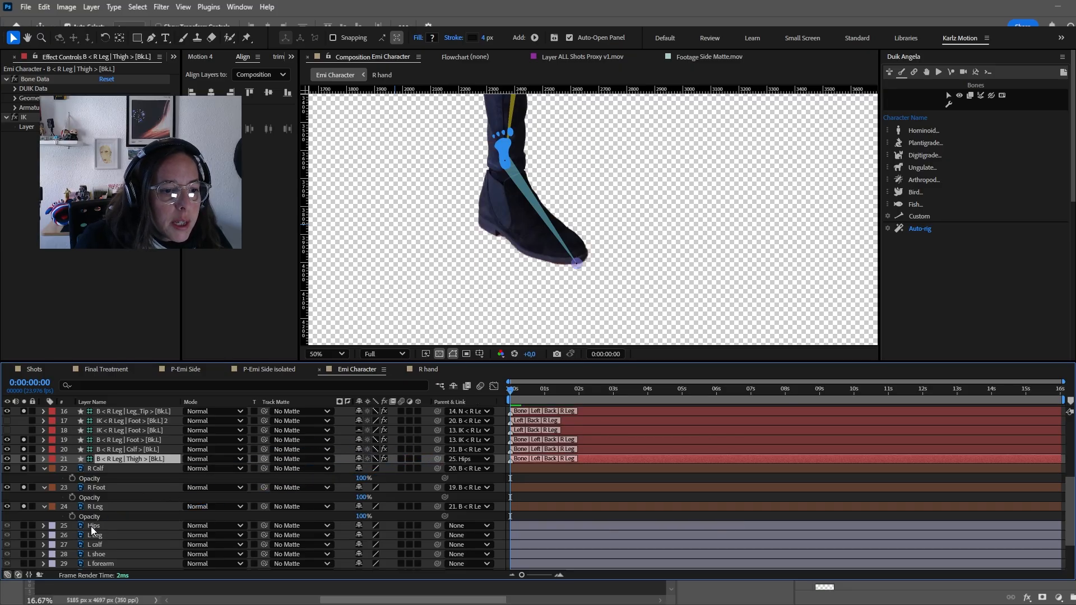
- Solo the Hips layer to view it together with the right leg
{"action": "left_click", "coordinate": [91, 526]}
{"action": "left_click", "coordinate": [24, 526]}
{"action": "scroll", "coordinate": [467, 267], "scroll_direction": "down", "scroll_amount": 2}
{"action": "scroll", "coordinate": [515, 118], "scroll_direction": "up", "scroll_amount": 1}
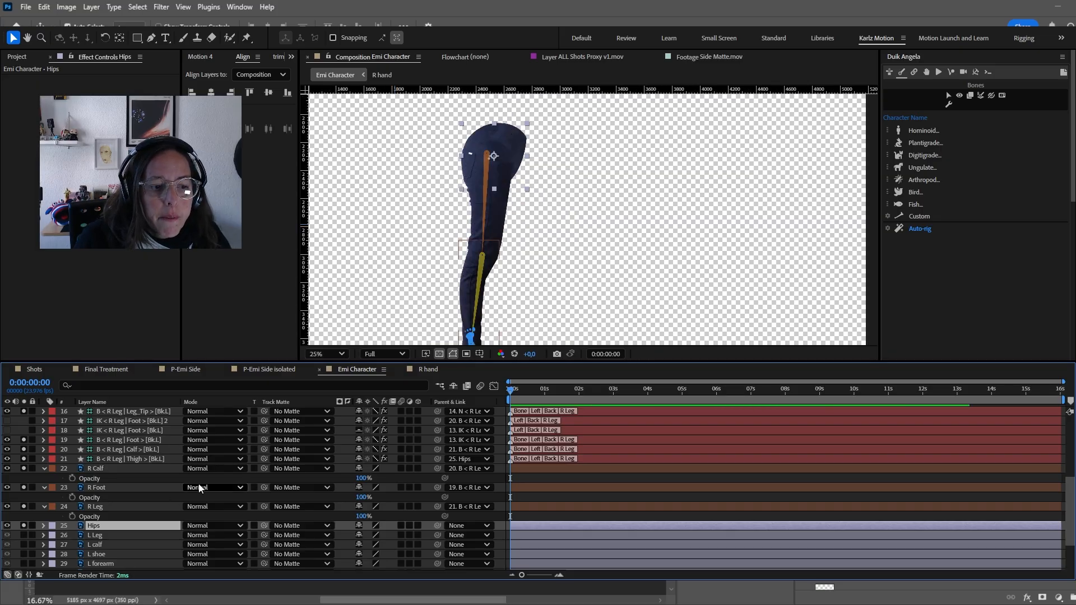
- Test the right leg's bend by raising the C < R Leg controller, and undo the move
{"action": "left_click", "coordinate": [127, 460]}
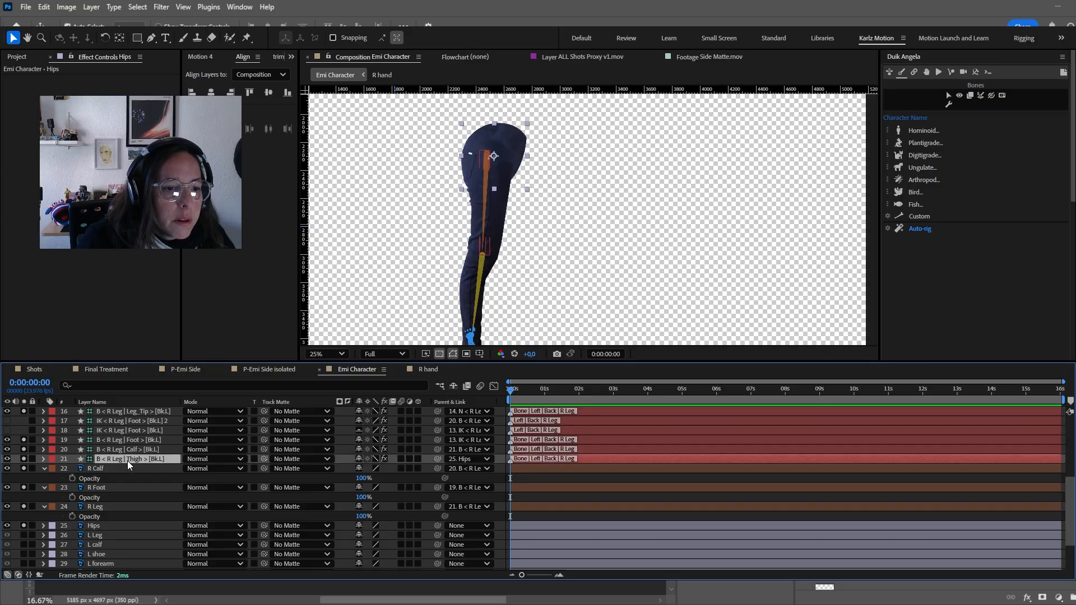
{"action": "scroll", "coordinate": [127, 463], "scroll_direction": "up", "scroll_amount": 5}
{"action": "left_click", "coordinate": [138, 413]}
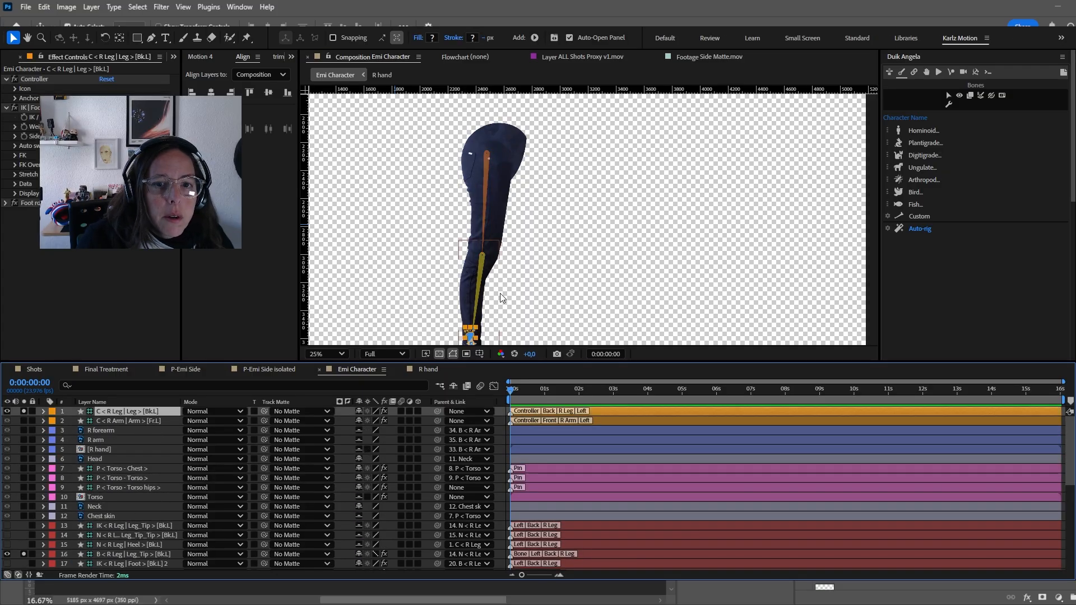
{"action": "scroll", "coordinate": [515, 168], "scroll_direction": "down", "scroll_amount": 1}
{"action": "mouse_move", "coordinate": [493, 256]}
{"action": "left_mouse_down"}
{"action": "mouse_move", "coordinate": [482, 235]}
{"action": "mouse_move", "coordinate": [467, 245]}
{"action": "mouse_move", "coordinate": [515, 223]}
{"action": "mouse_move", "coordinate": [456, 242]}
{"action": "mouse_move", "coordinate": [522, 236]}
{"action": "mouse_move", "coordinate": [508, 184]}
{"action": "mouse_move", "coordinate": [495, 238]}
{"action": "left_mouse_up"}
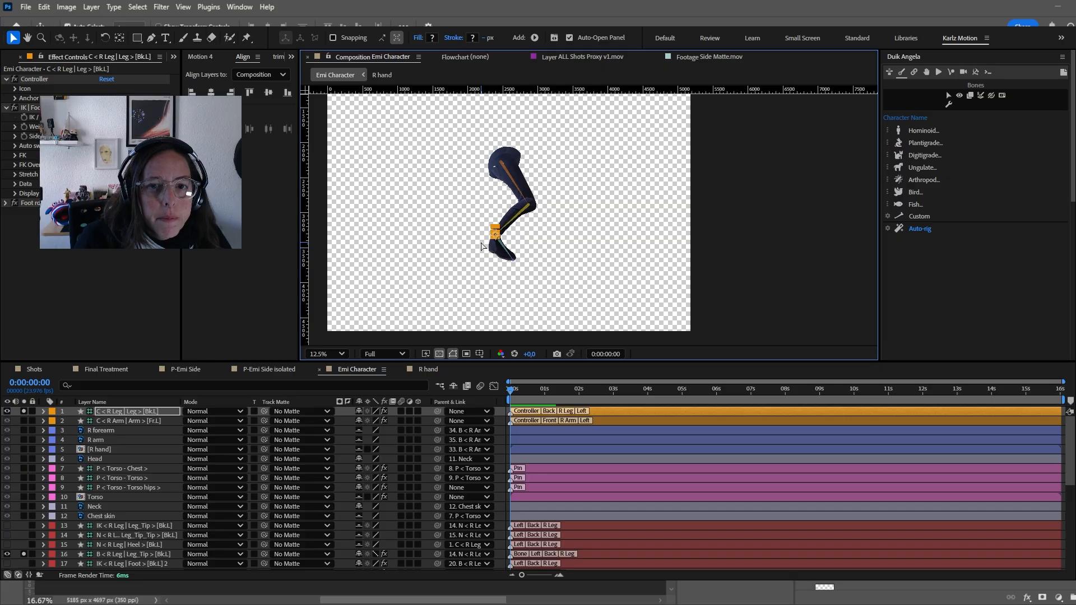
{"action": "key", "text": "ctrl+z"}
- Hide and unsolo all the red R Leg bone and helper layers and move them directly below the [L Hand] layer
{"action": "scroll", "coordinate": [112, 490], "scroll_direction": "down", "scroll_amount": 3}
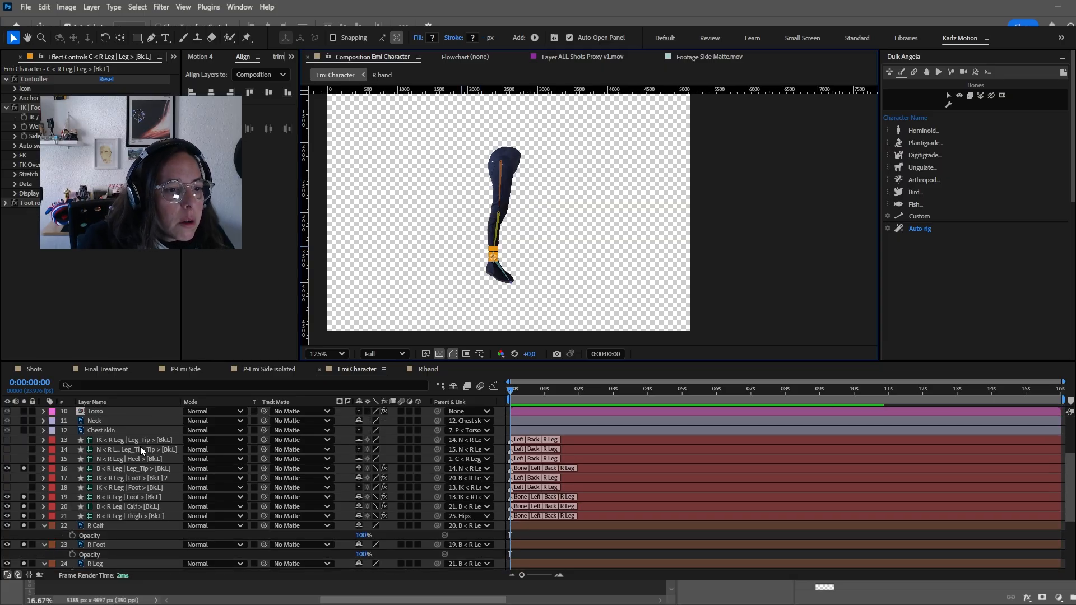
{"action": "left_click", "coordinate": [136, 442]}
{"action": "left_click", "coordinate": [106, 513], "text": "shift"}
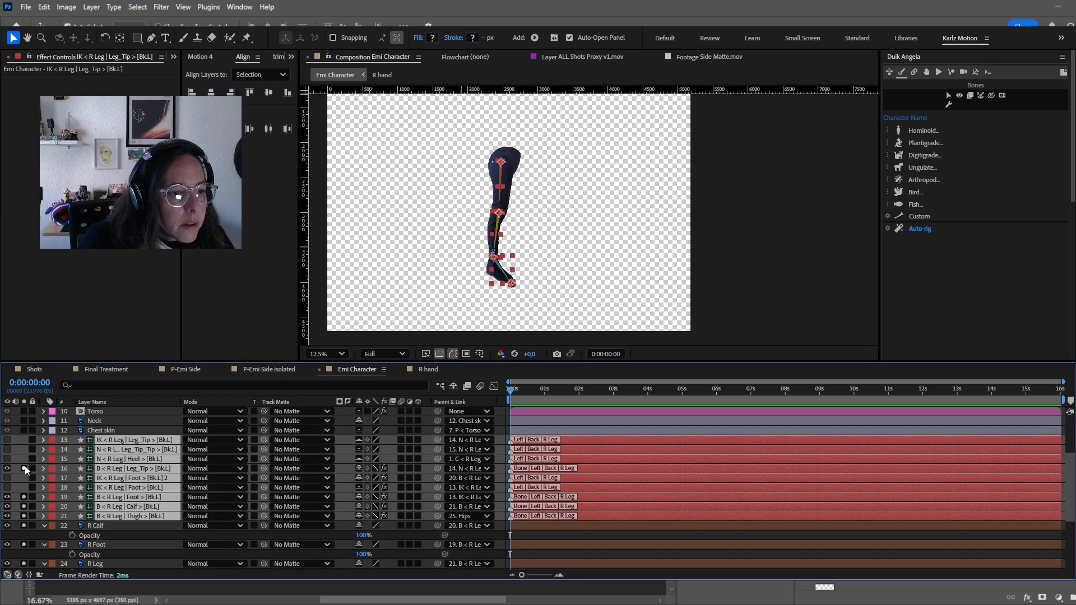
{"action": "left_click", "coordinate": [8, 468]}
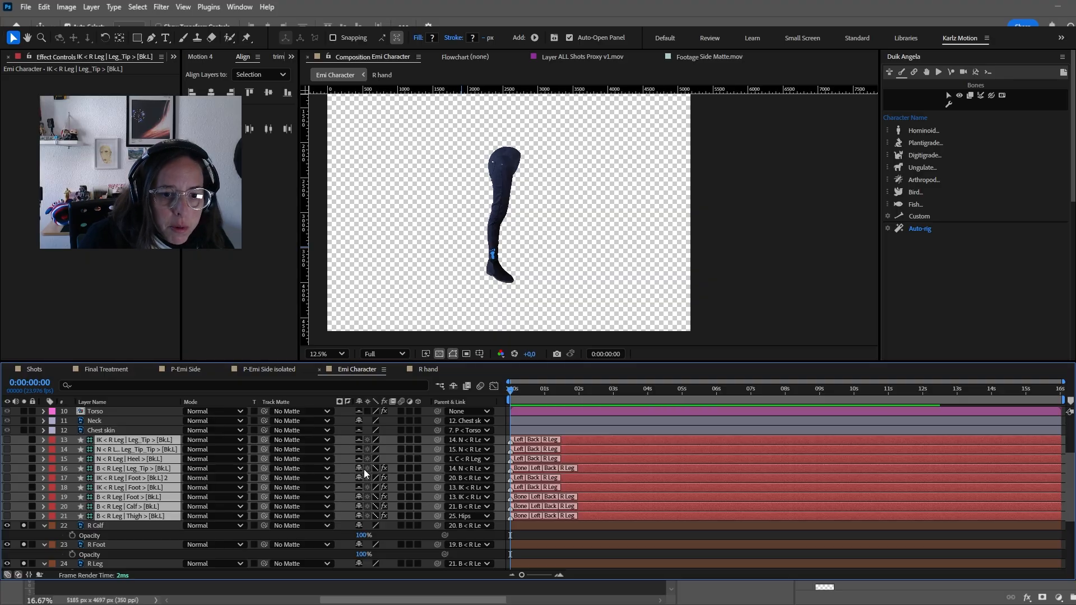
{"action": "scroll", "coordinate": [123, 459], "scroll_direction": "down", "scroll_amount": 3}
{"action": "left_click_drag", "start_coordinate": [133, 433], "coordinate": [140, 560]}
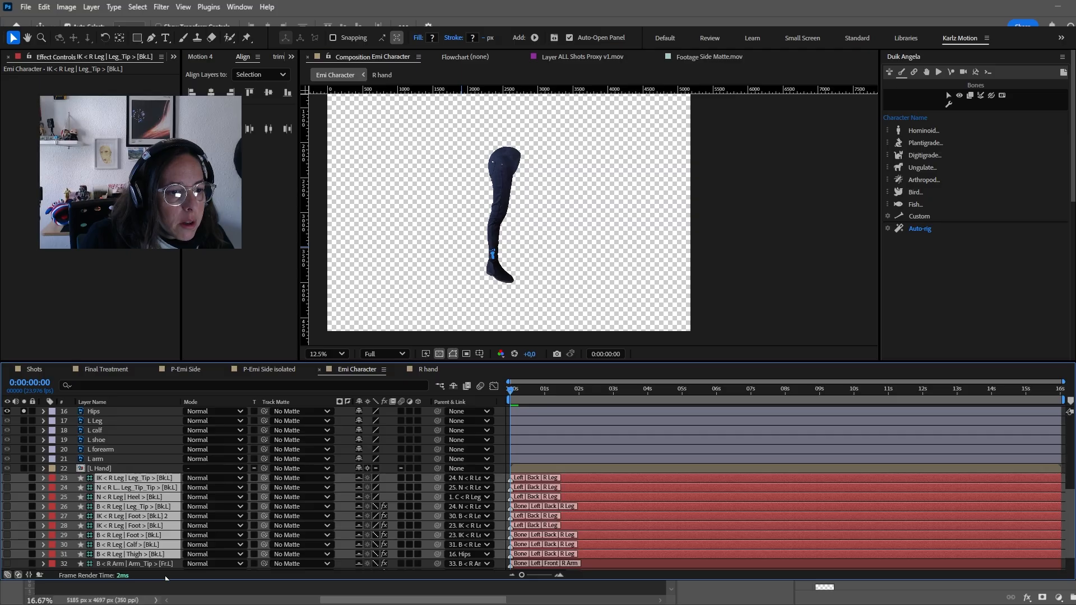
- Collapse the opened Opacity properties of the R Calf, R Foot and R Leg layers
{"action": "scroll", "coordinate": [167, 530], "scroll_direction": "up", "scroll_amount": 6}
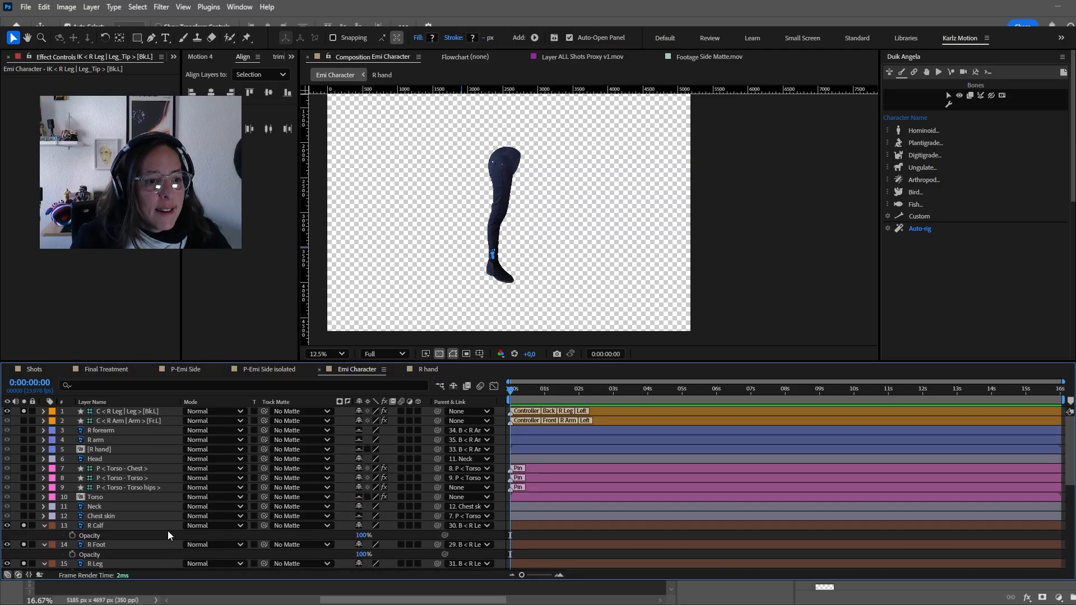
{"action": "left_click", "coordinate": [44, 527]}
{"action": "left_click", "coordinate": [44, 535]}
- Unsolo all soloed layers and set the Hips layer's label colour to purple
{"action": "scroll", "coordinate": [139, 499], "scroll_direction": "down", "scroll_amount": 2}
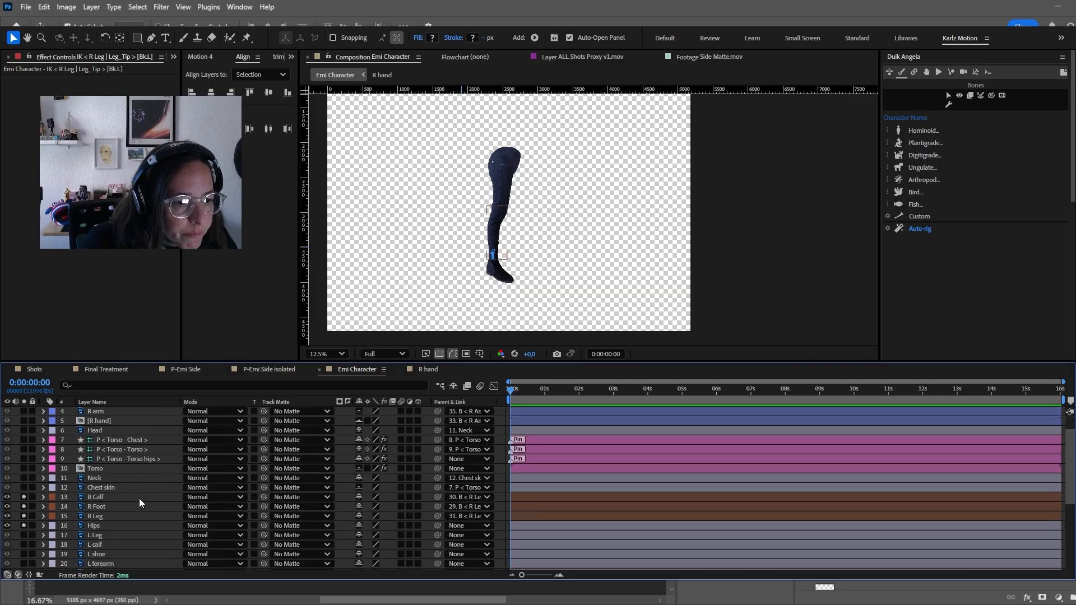
{"action": "left_click", "coordinate": [24, 525], "text": "alt"}
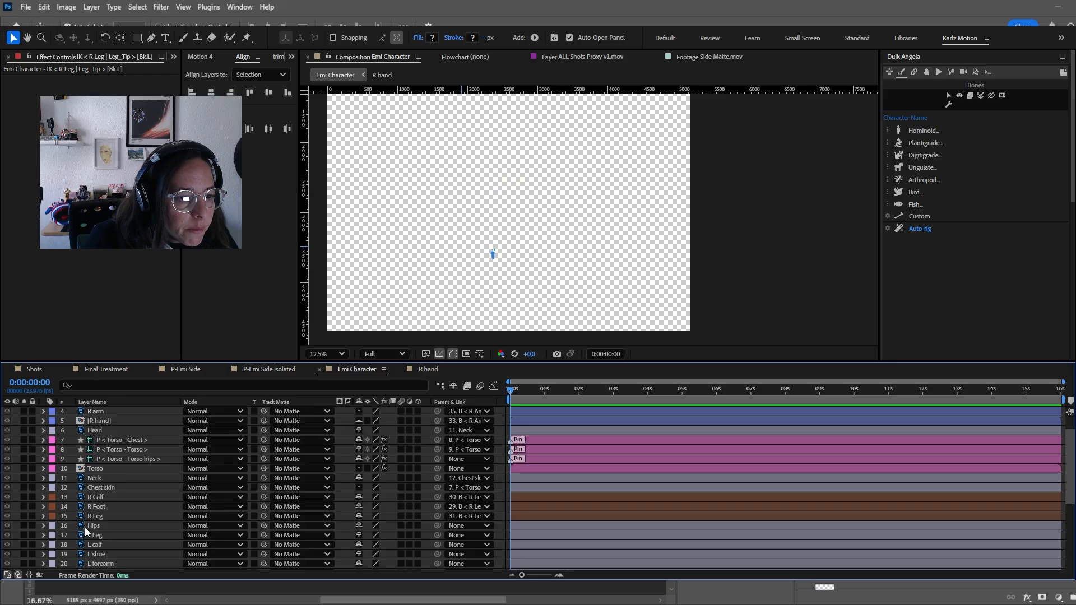
{"action": "left_click", "coordinate": [62, 528]}
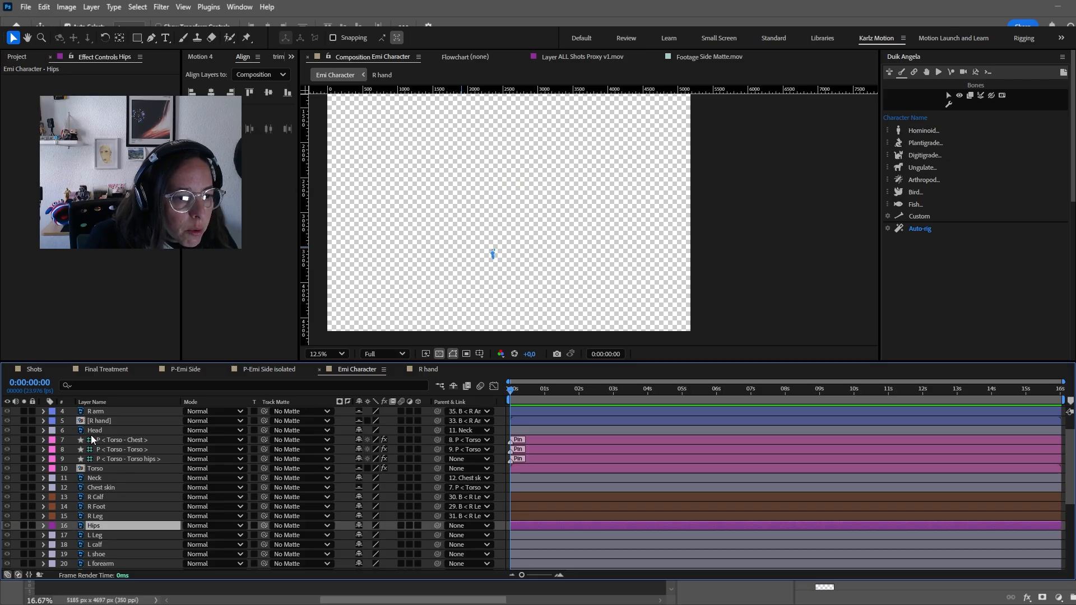
- Solo the L Leg, L calf and L shoe layers together
{"action": "scroll", "coordinate": [140, 473], "scroll_direction": "down", "scroll_amount": 2}
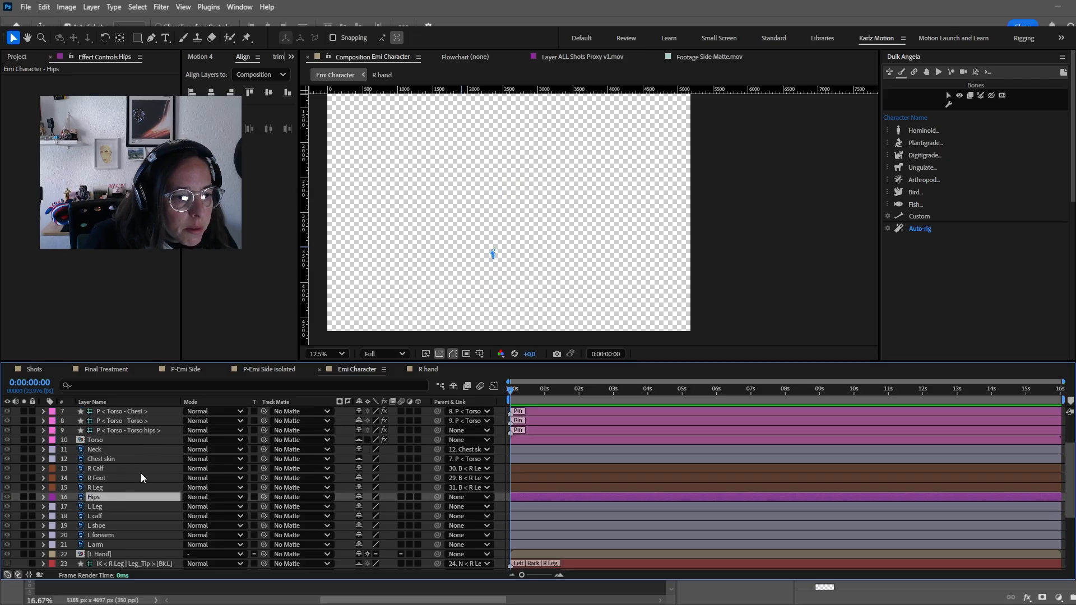
{"action": "left_click", "coordinate": [105, 527], "text": "shift"}
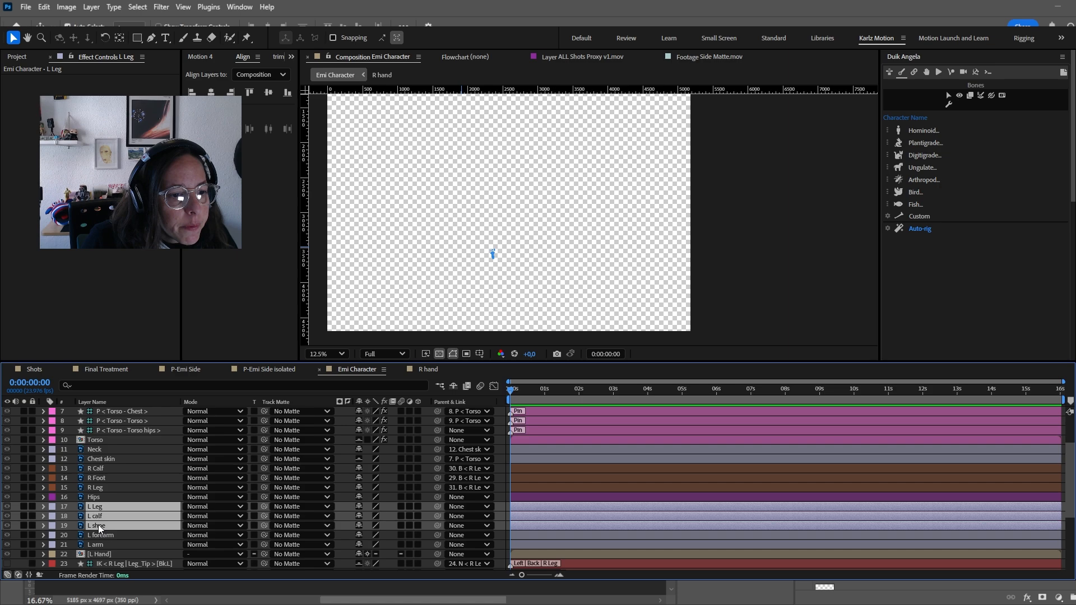
{"action": "left_click", "coordinate": [24, 506]}
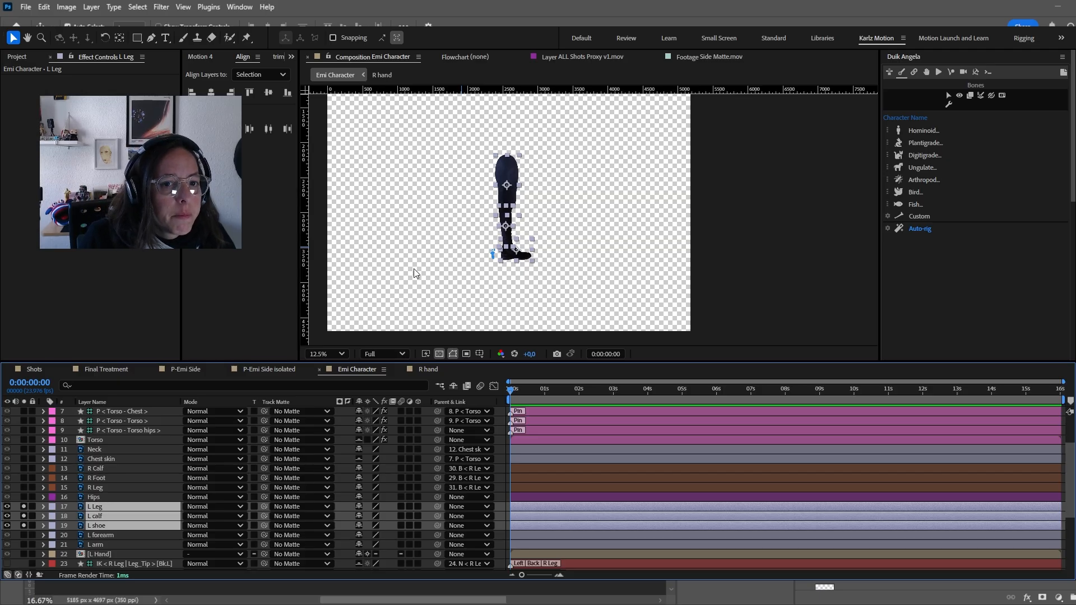
- Set the opacity of the L Leg, L calf and L shoe layers to 54%
{"action": "key", "text": "t"}
{"action": "left_click", "coordinate": [465, 201]}
{"action": "left_click", "coordinate": [92, 508]}
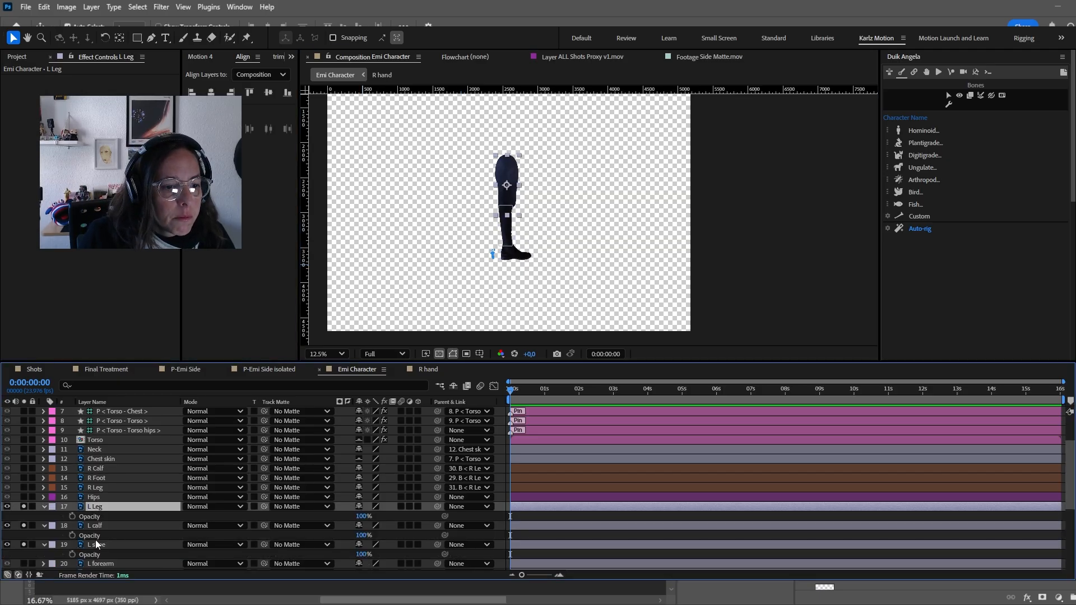
{"action": "left_click", "coordinate": [96, 544], "text": "shift"}
{"action": "left_click_drag", "start_coordinate": [362, 518], "coordinate": [336, 518]}
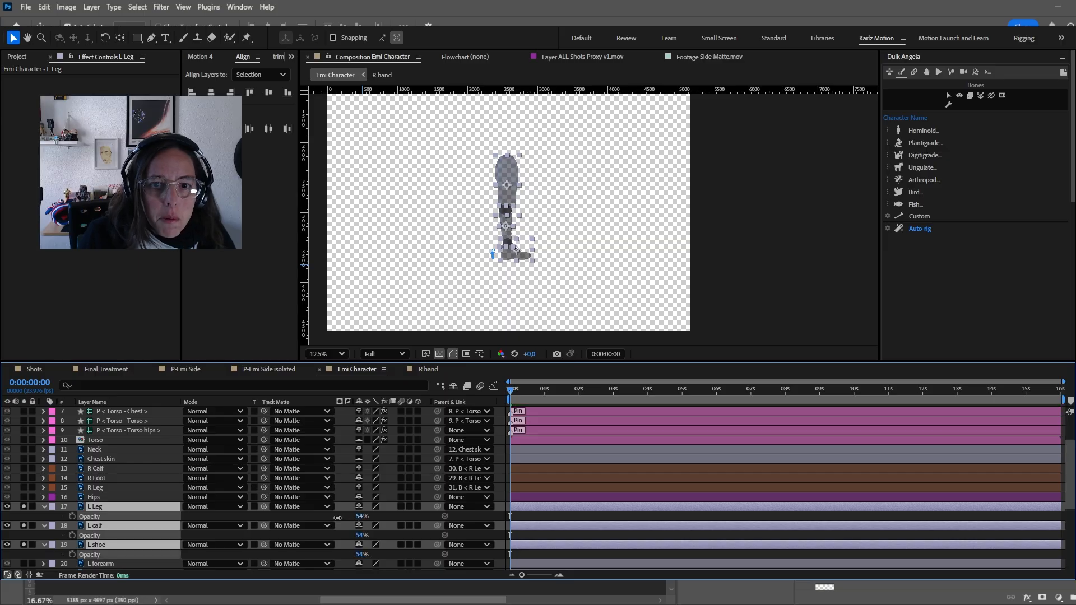
- Move the L Leg layer's anchor point up to the hip joint at the top of the thigh
{"action": "scroll", "coordinate": [539, 227], "scroll_direction": "up", "scroll_amount": 1}
{"action": "left_click", "coordinate": [471, 139]}
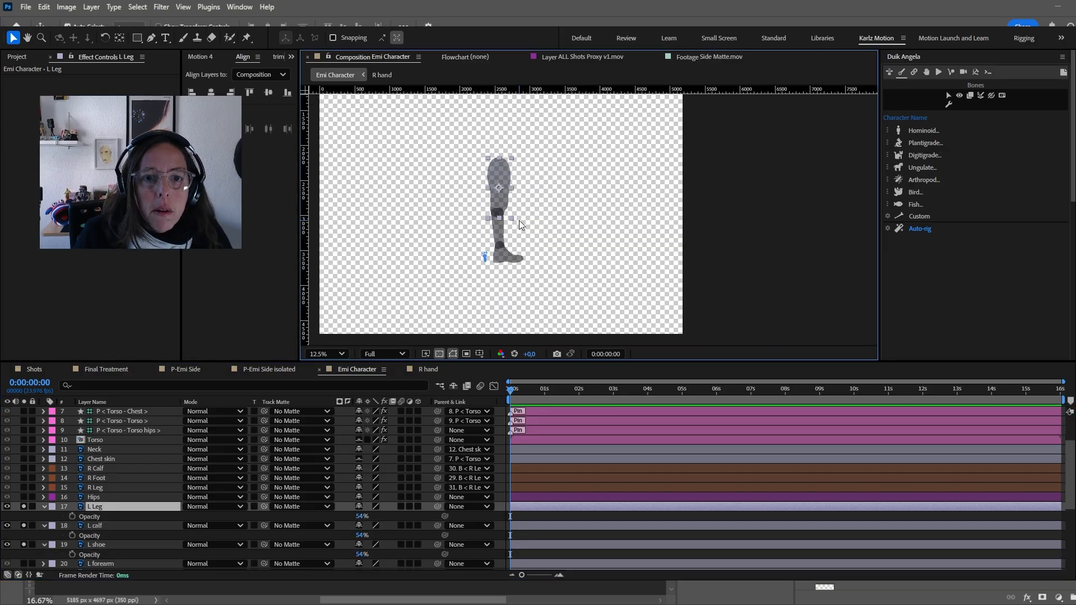
{"action": "key", "text": "y"}
{"action": "left_click_drag", "start_coordinate": [492, 214], "coordinate": [490, 169]}
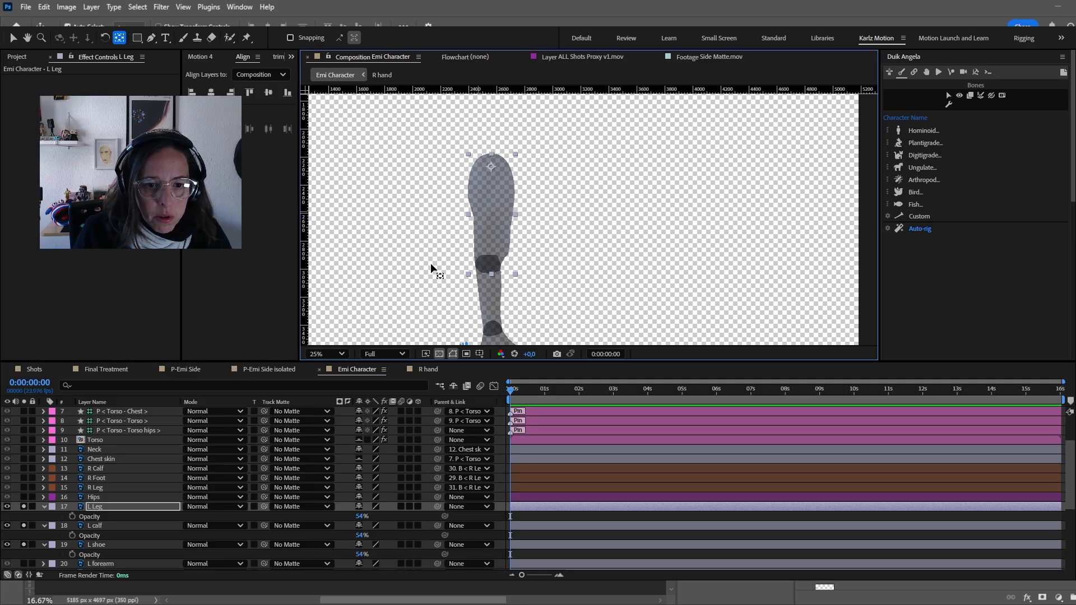
- Move the L calf layer's anchor point to the knee, where the calf overlaps the thigh
{"action": "left_click", "coordinate": [105, 526]}
{"action": "left_click_drag", "start_coordinate": [488, 296], "coordinate": [543, 203]}
{"action": "key", "text": "h"}
{"action": "key", "text": "y"}
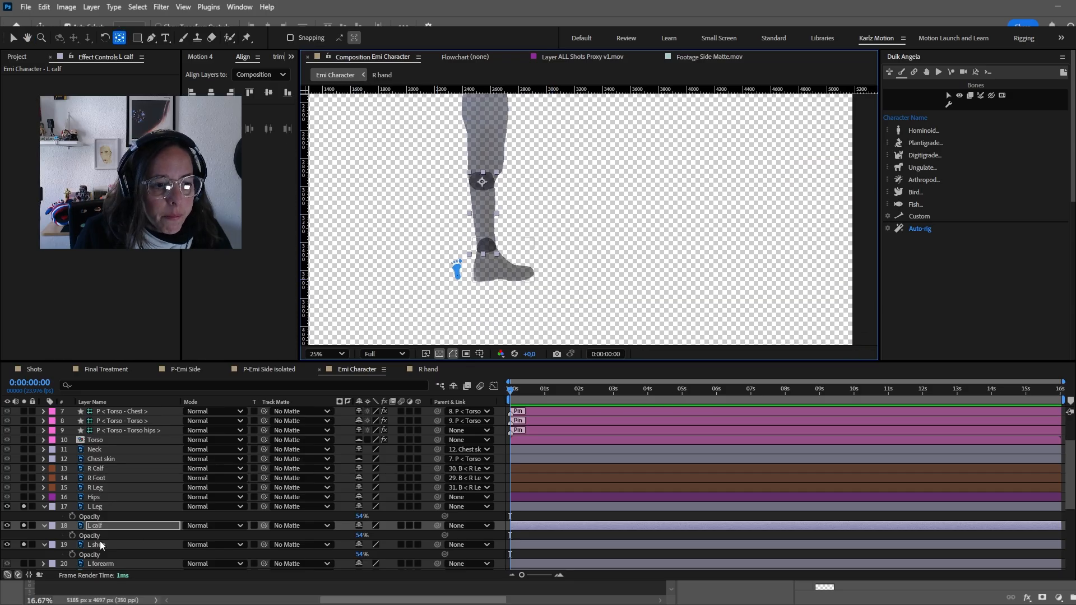
- Move the L shoe layer's anchor point to the ankle, where the shoe overlaps the calf
{"action": "left_click", "coordinate": [98, 545]}
{"action": "left_click_drag", "start_coordinate": [504, 261], "coordinate": [487, 246]}
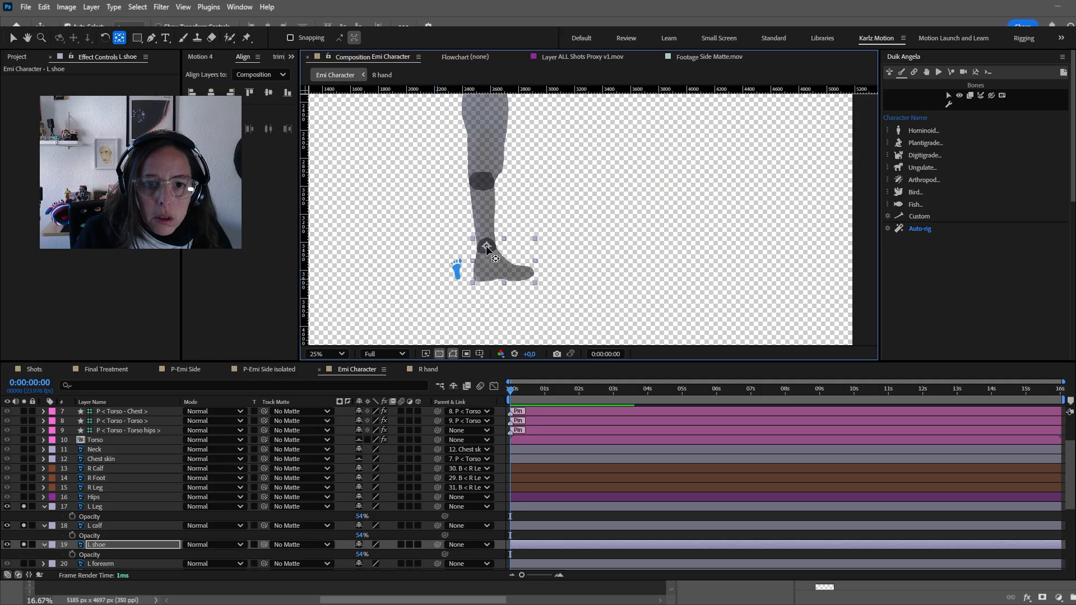
{"action": "key", "text": "v"}
- Create Duik leg bones from the L Leg, L calf and L shoe layers and move the tip bone onto the shoe's toe
{"action": "left_click", "coordinate": [105, 507]}
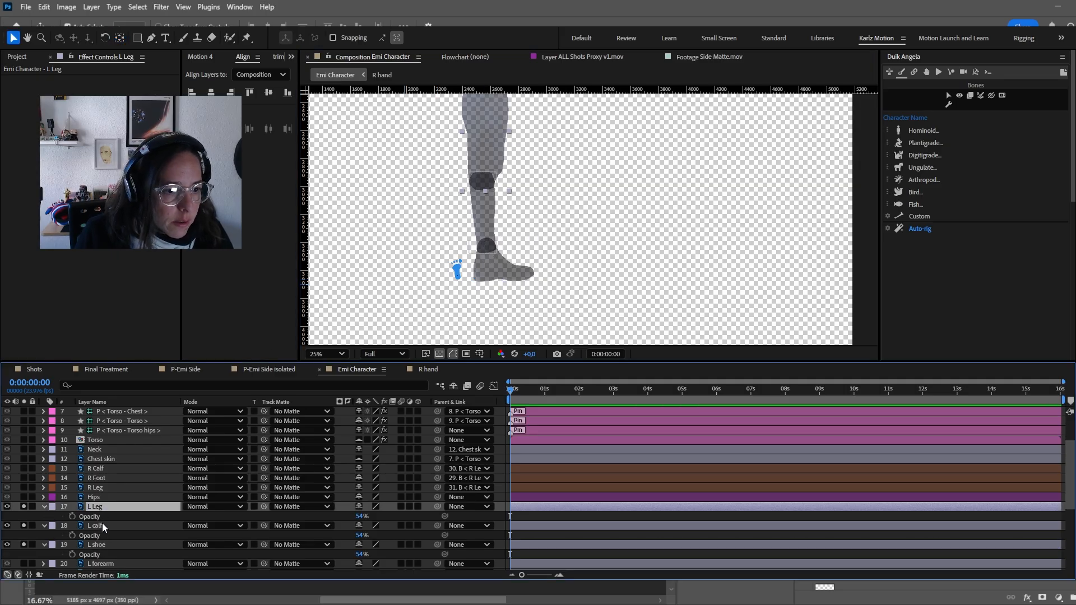
{"action": "left_click", "coordinate": [104, 525], "text": "ctrl"}
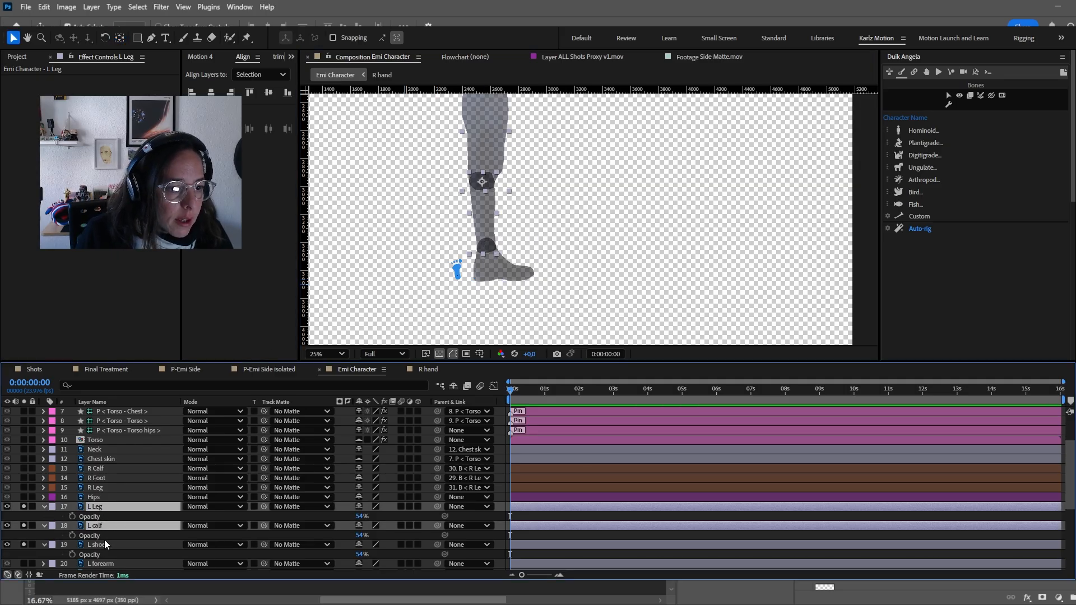
{"action": "left_click", "coordinate": [104, 541], "text": "ctrl"}
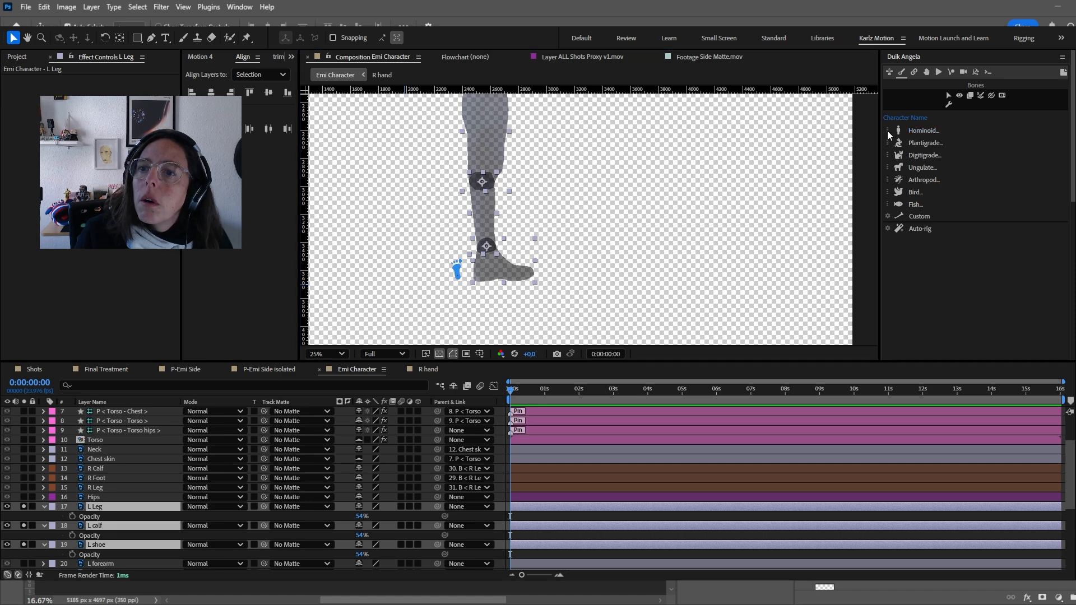
{"action": "left_click", "coordinate": [920, 152]}
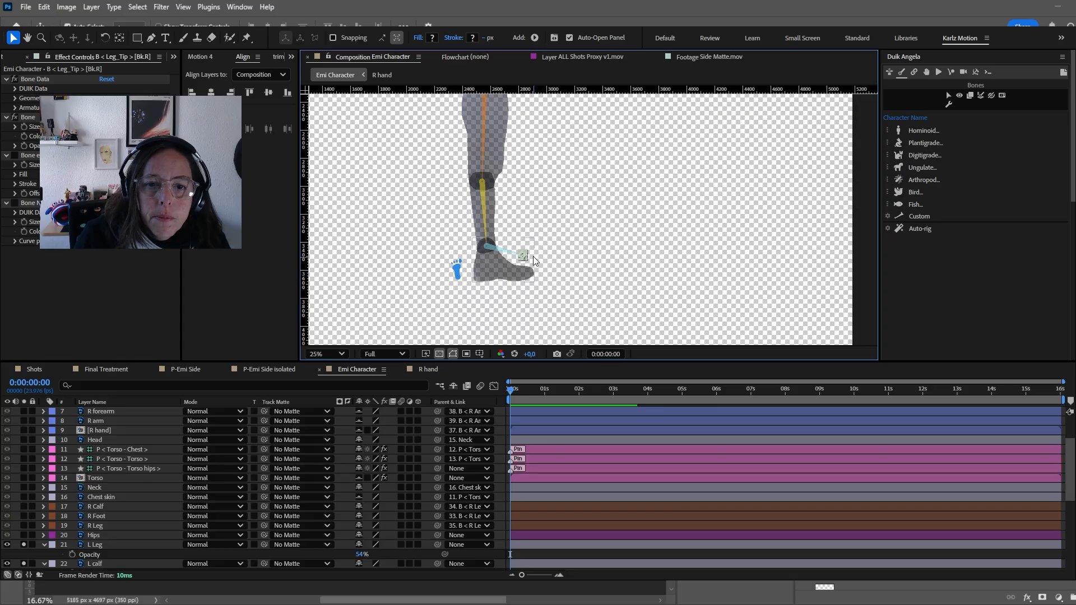
{"action": "left_click_drag", "start_coordinate": [524, 259], "coordinate": [527, 277]}
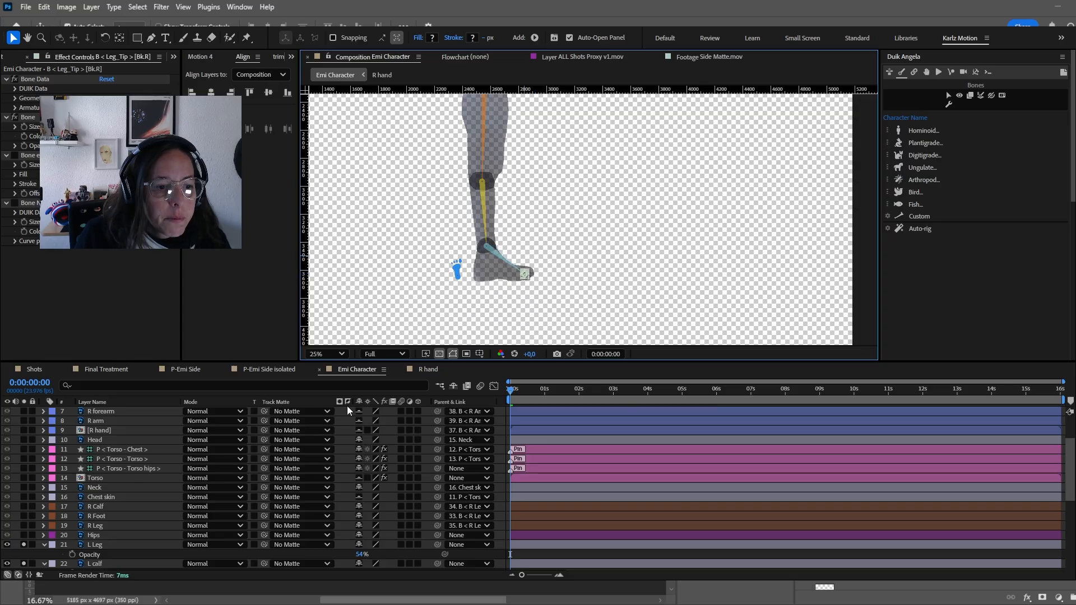
- Set the group name of the new leg tip, foot, calf and thigh bones to L Leg
{"action": "scroll", "coordinate": [168, 520], "scroll_direction": "up", "scroll_amount": 2}
{"action": "left_click", "coordinate": [131, 439], "text": "shift"}
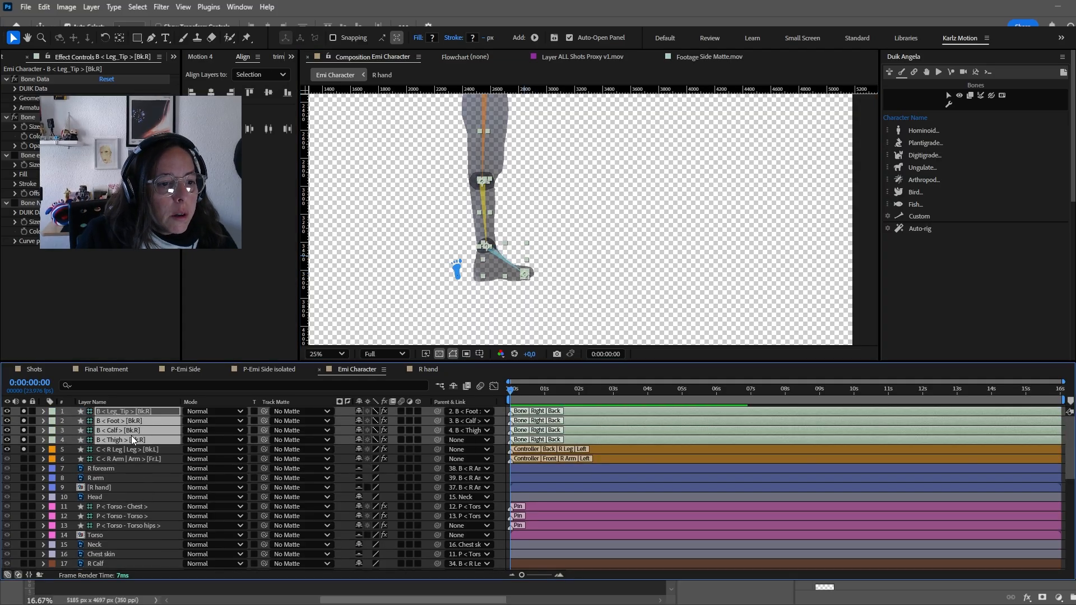
{"action": "left_click", "coordinate": [949, 105]}
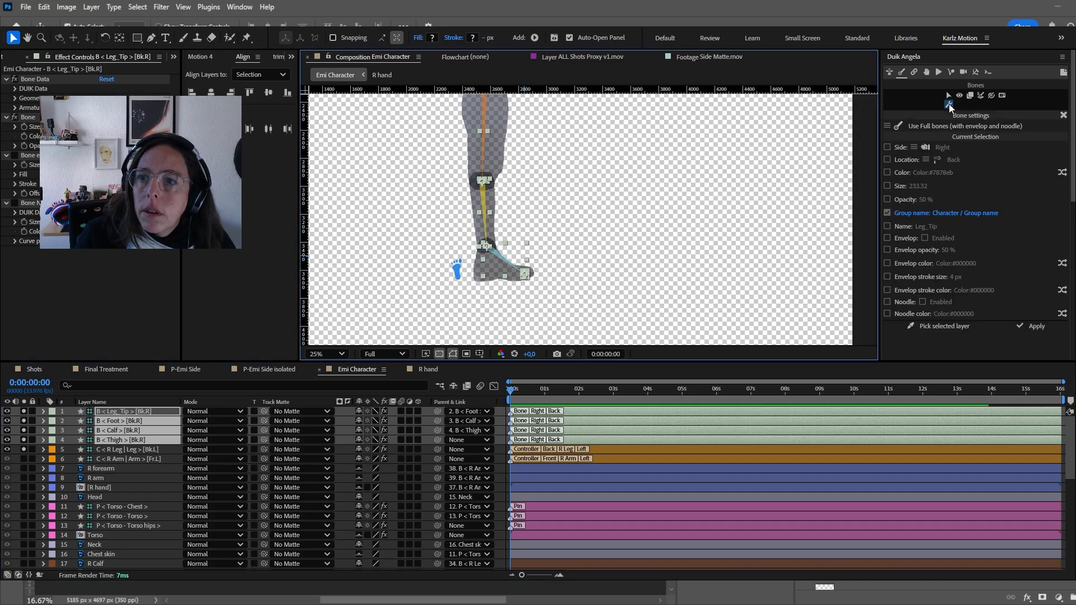
{"action": "left_click", "coordinate": [948, 212]}
{"action": "type", "text": "L"}
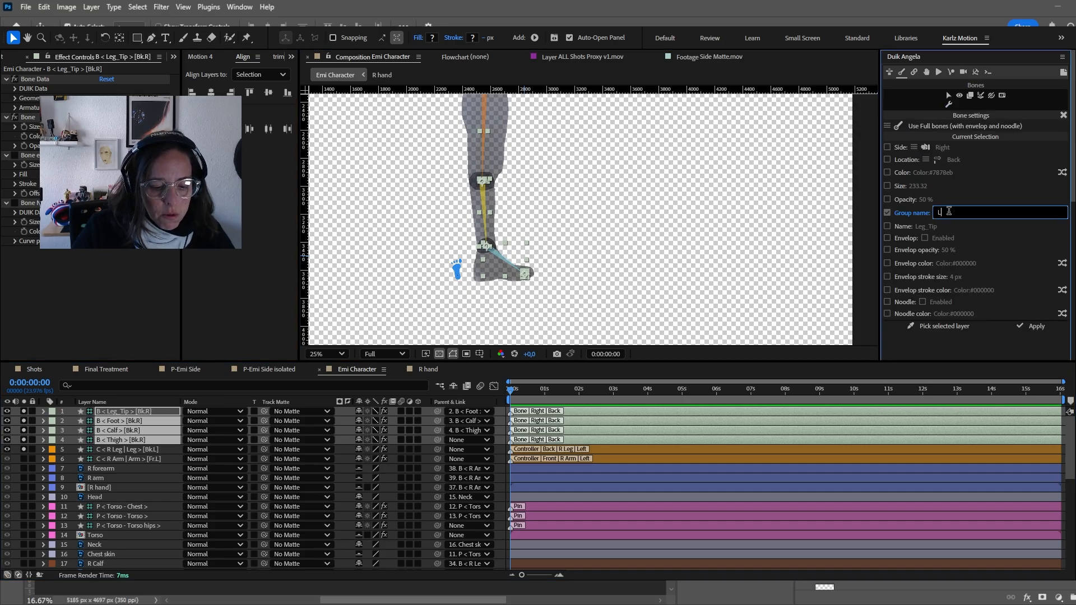
{"action": "type", "text": " Leg"}
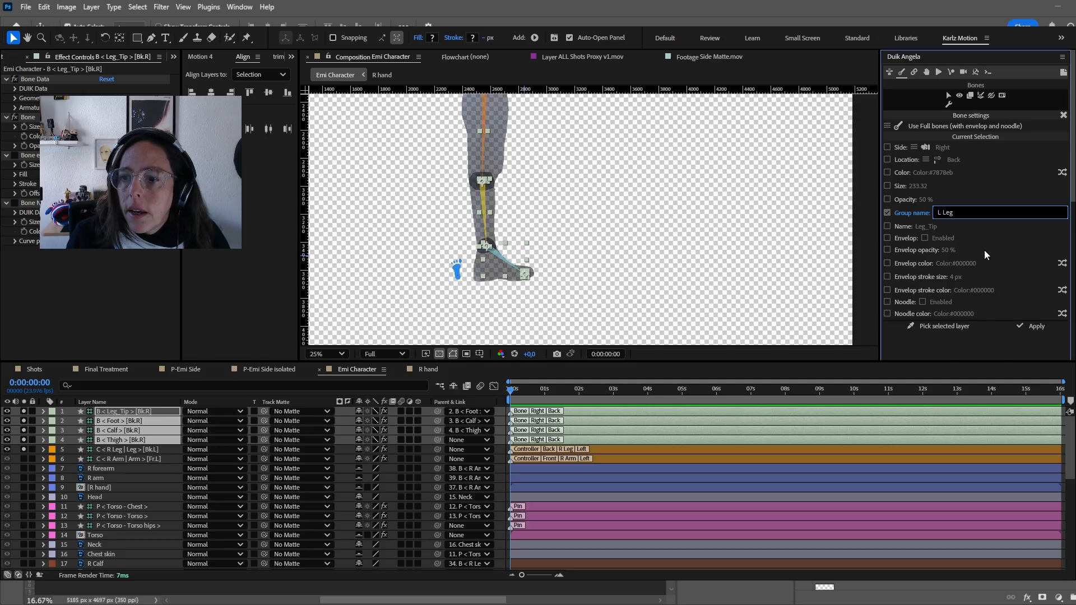
{"action": "left_click", "coordinate": [1038, 331]}
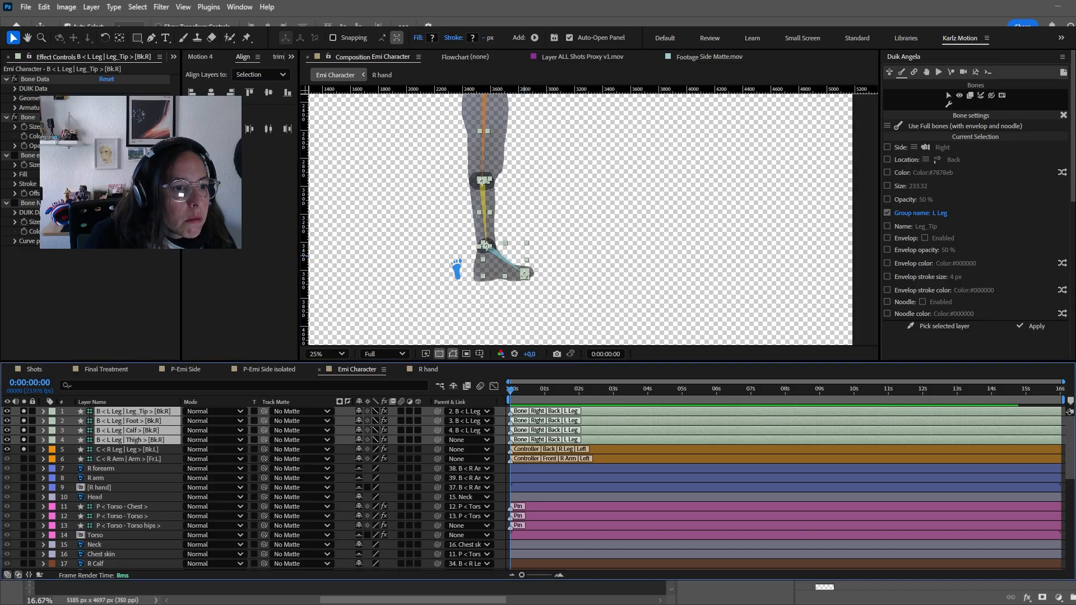
- Unsolo the right leg controller and place the four L Leg bones, labelled red, directly above the L Leg layer
{"action": "left_click", "coordinate": [24, 449]}
{"action": "left_click_drag", "start_coordinate": [124, 440], "coordinate": [141, 465]}
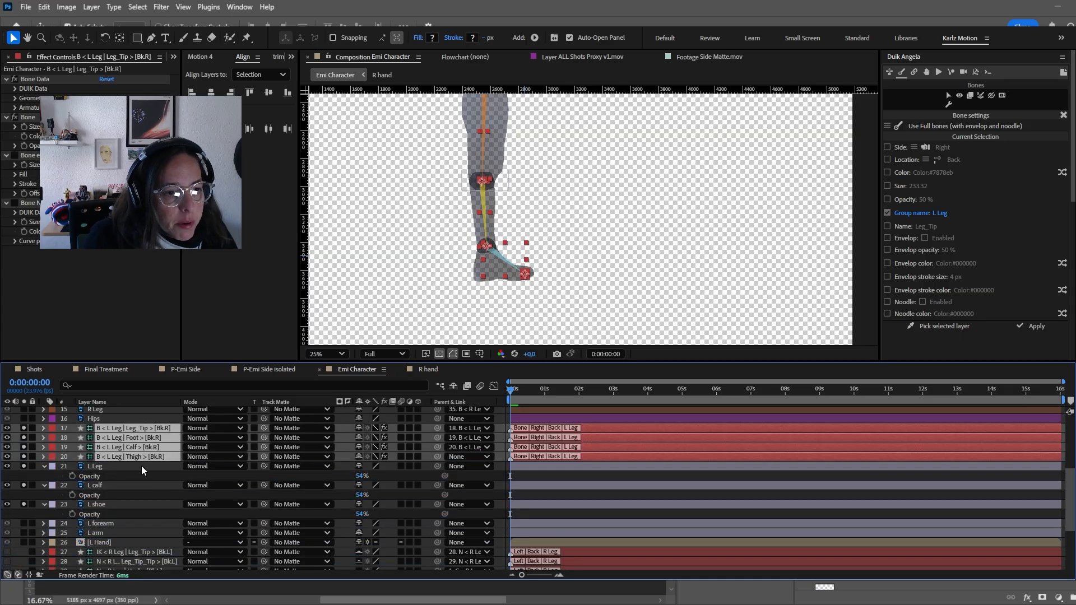
- Parent L Leg to the L Leg thigh bone, L calf to the calf bone and L shoe to the foot bone
{"action": "left_click", "coordinate": [95, 469]}
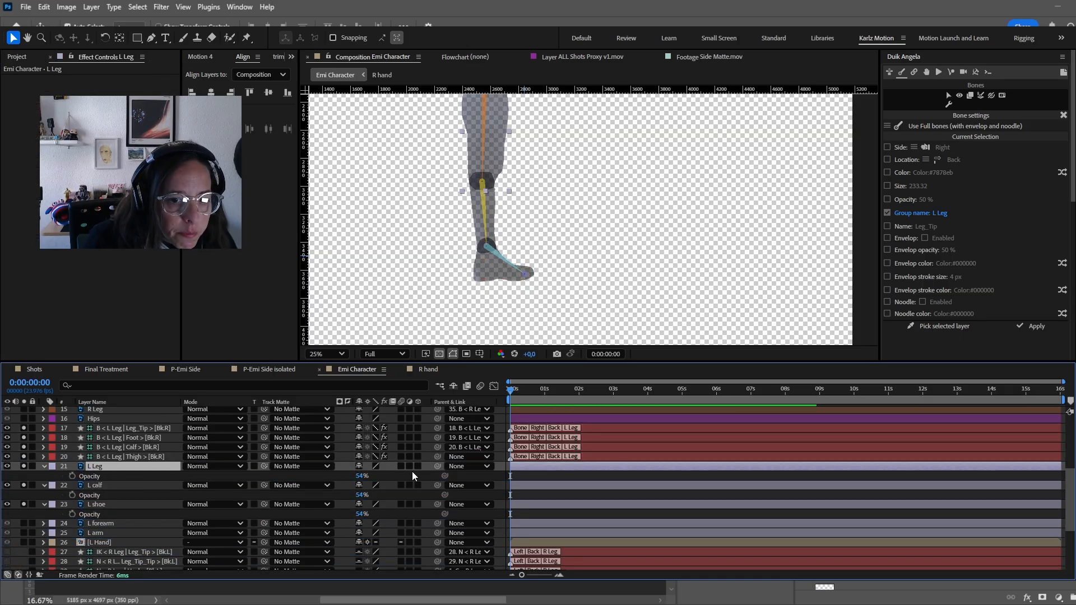
{"action": "left_click_drag", "start_coordinate": [437, 466], "coordinate": [146, 456]}
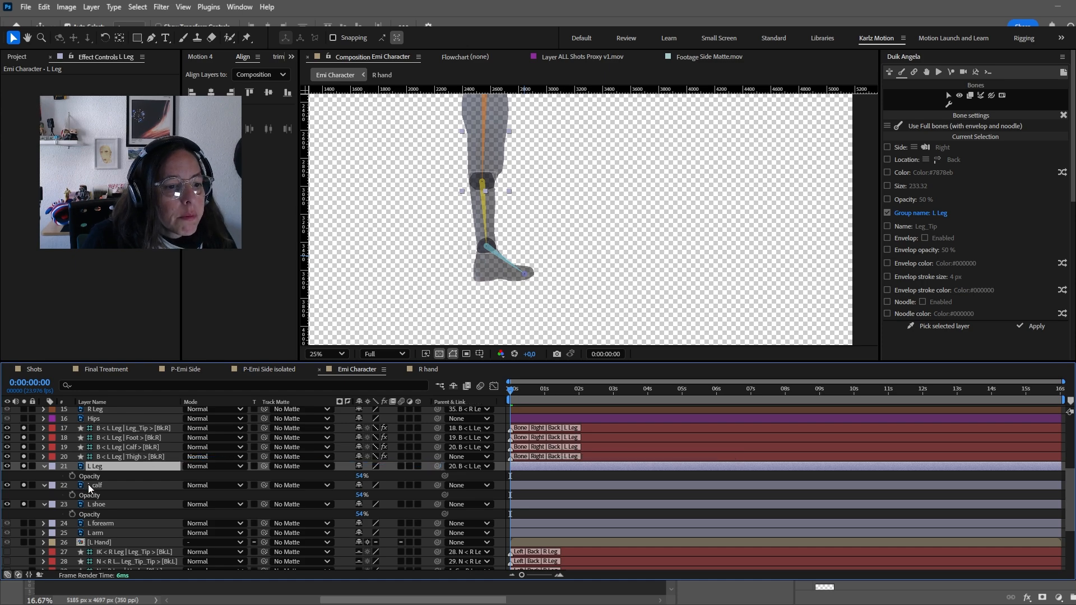
{"action": "left_click", "coordinate": [88, 485]}
{"action": "left_click_drag", "start_coordinate": [436, 485], "coordinate": [156, 448]}
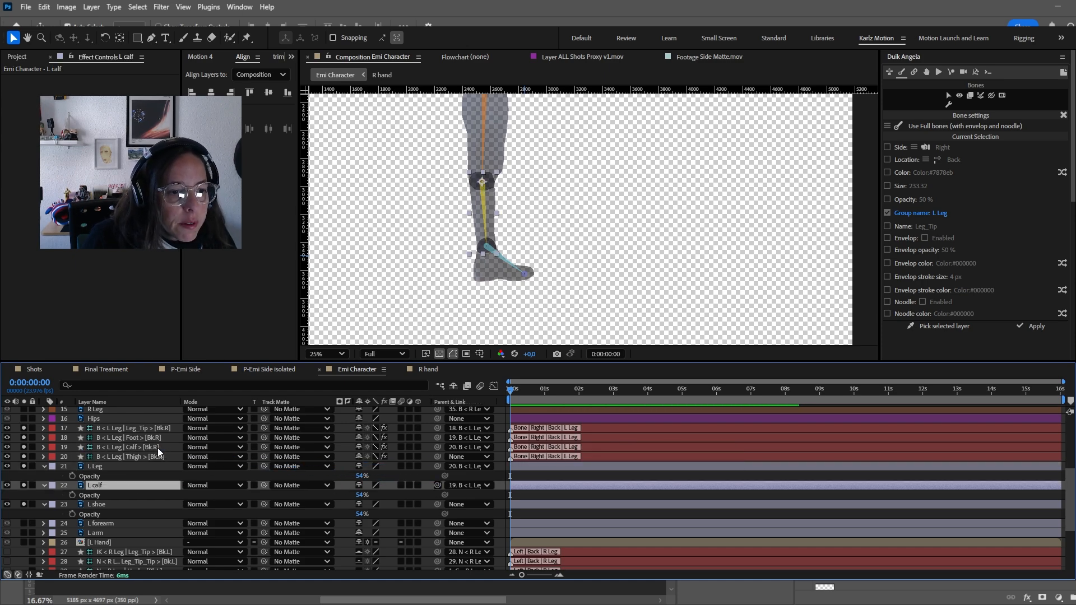
{"action": "left_click", "coordinate": [158, 506]}
{"action": "left_click_drag", "start_coordinate": [437, 503], "coordinate": [149, 436]}
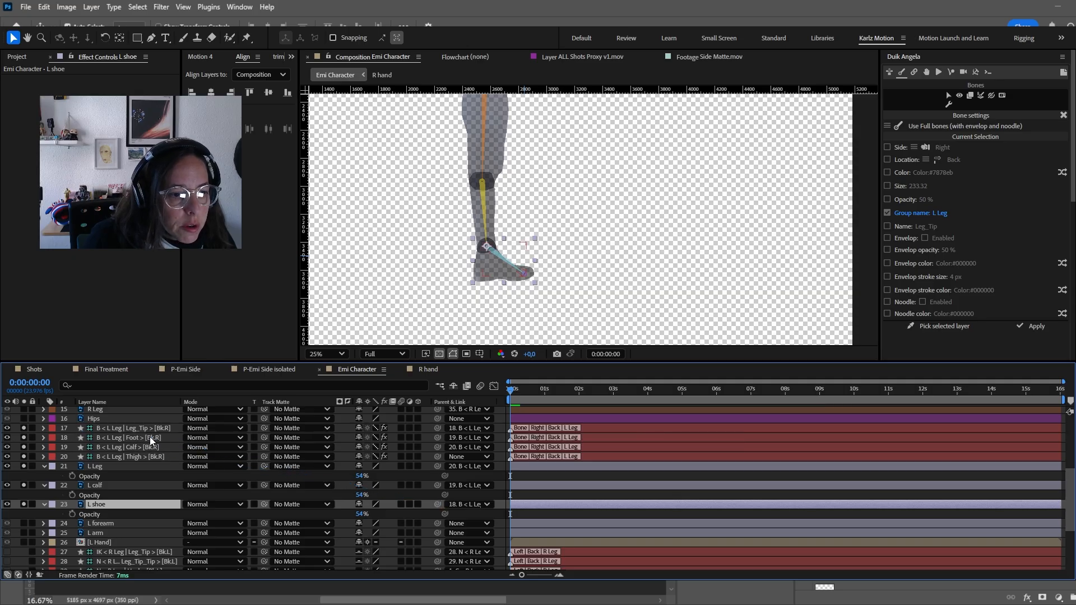
- Set the opacity of the L Leg, L calf and L shoe layers back to 100%
{"action": "left_click", "coordinate": [102, 467]}
{"action": "left_click", "coordinate": [112, 505], "text": "shift"}
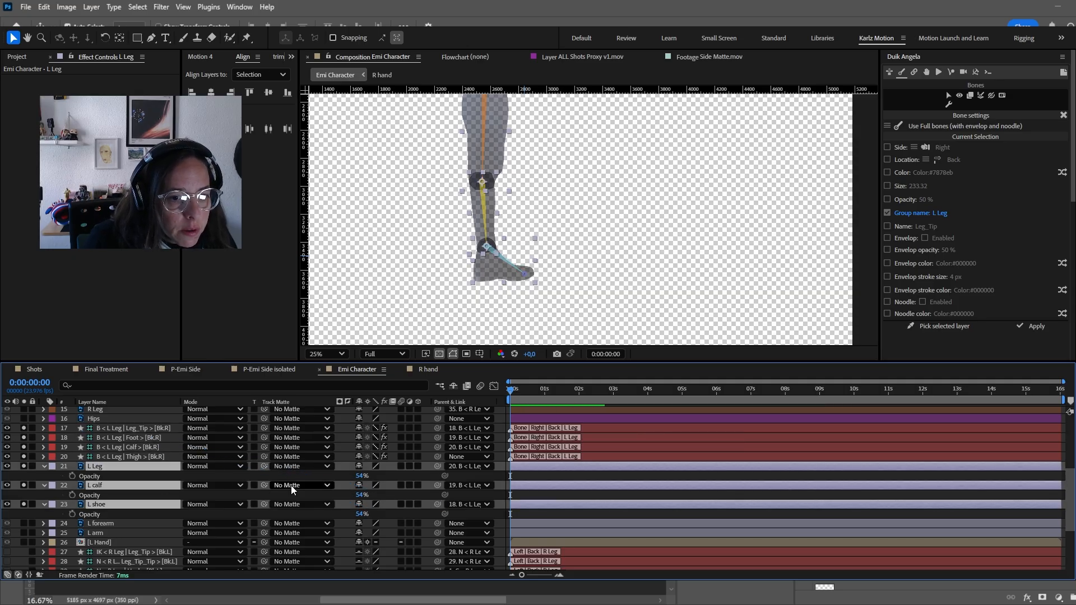
{"action": "left_click_drag", "start_coordinate": [359, 477], "coordinate": [414, 474]}
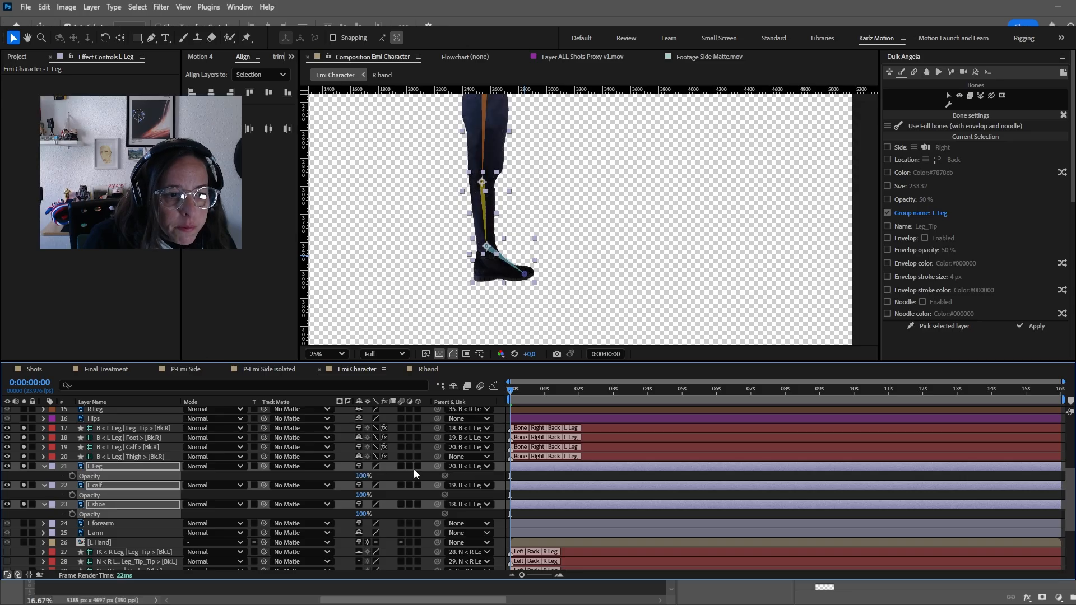
- Auto-rig the four L Leg bones from thigh to leg tip with Duik
{"action": "left_click", "coordinate": [120, 457]}
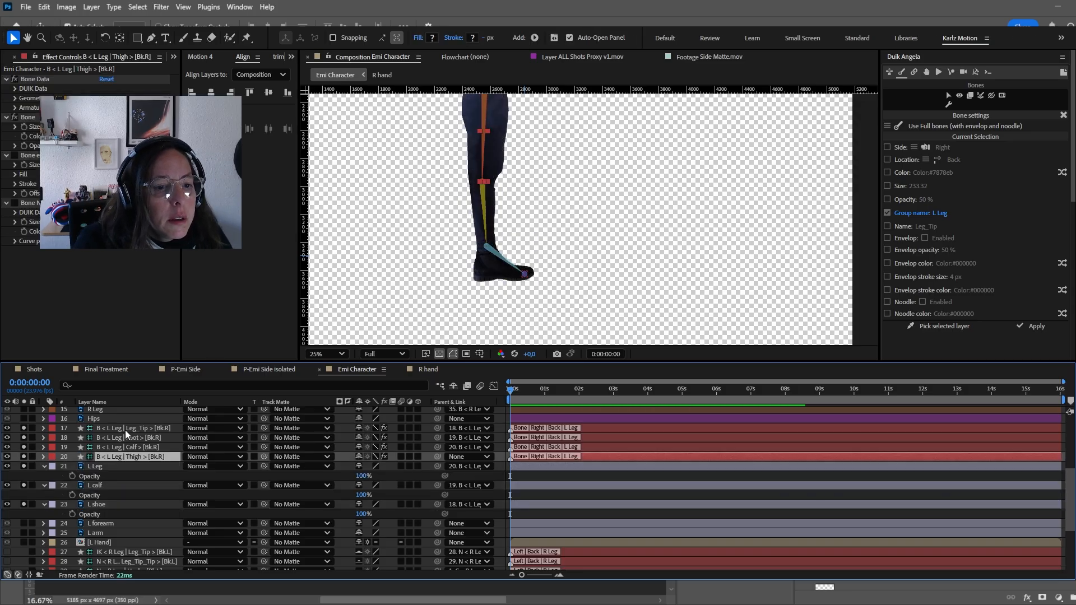
{"action": "scroll", "coordinate": [130, 443], "scroll_direction": "up", "scroll_amount": 1}
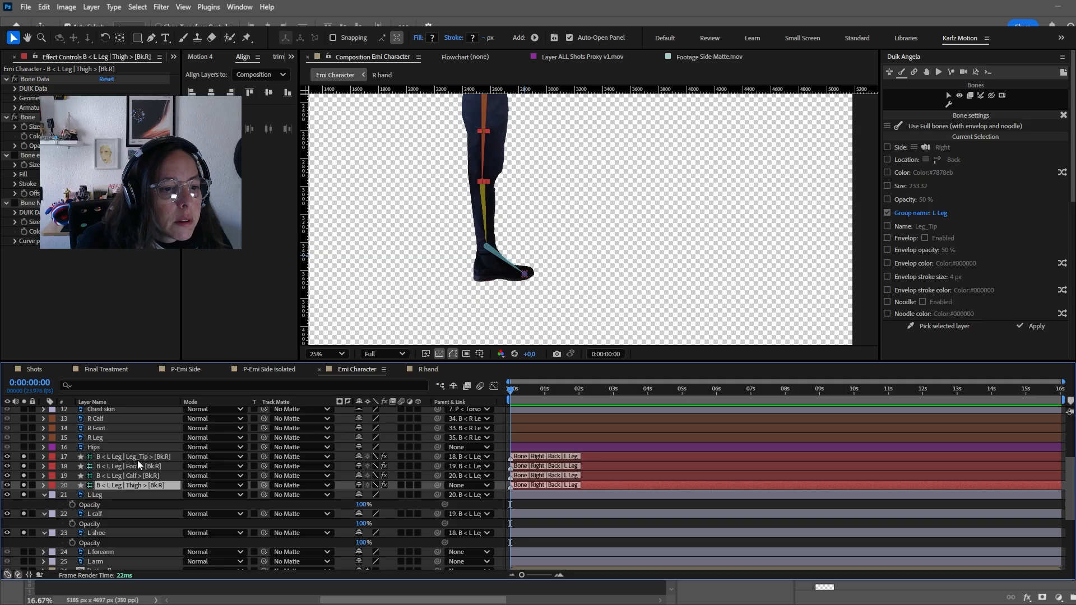
{"action": "left_click", "coordinate": [136, 458], "text": "shift"}
{"action": "left_click", "coordinate": [1045, 327]}
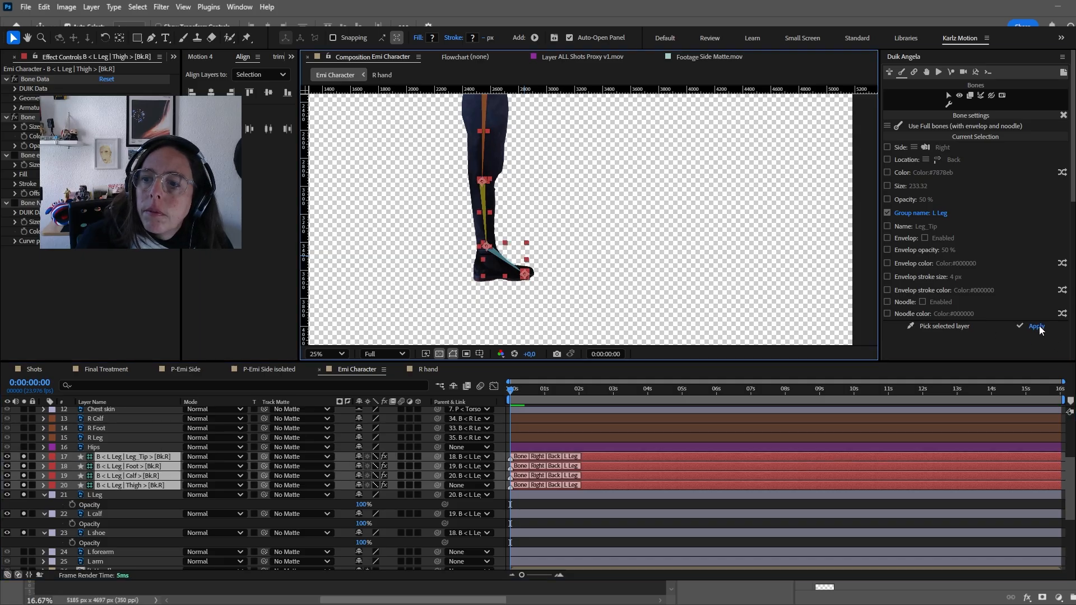
{"action": "left_click", "coordinate": [1063, 115]}
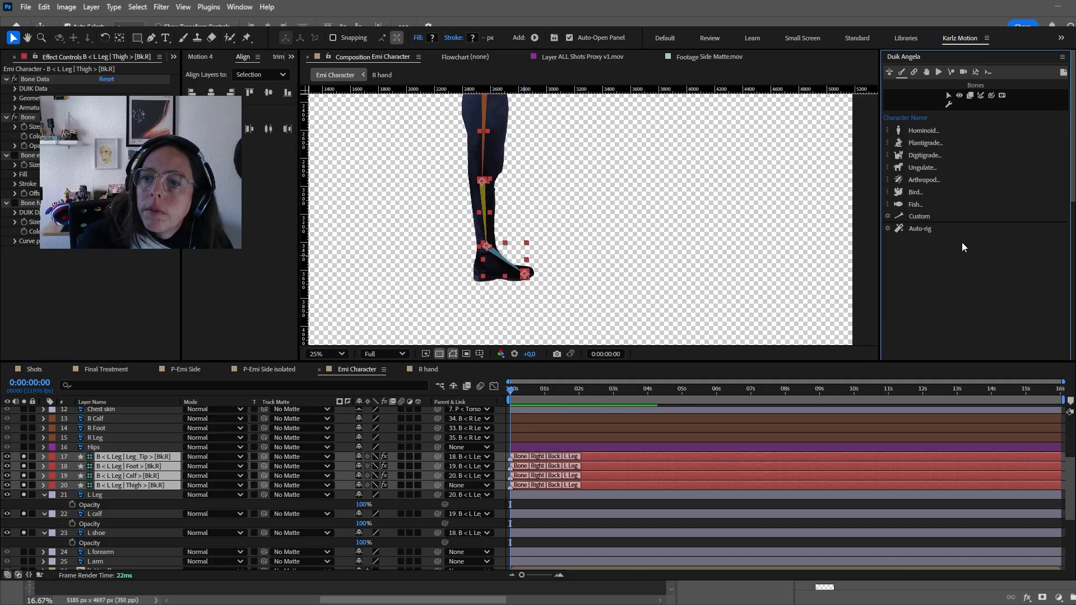
{"action": "left_click", "coordinate": [920, 230]}
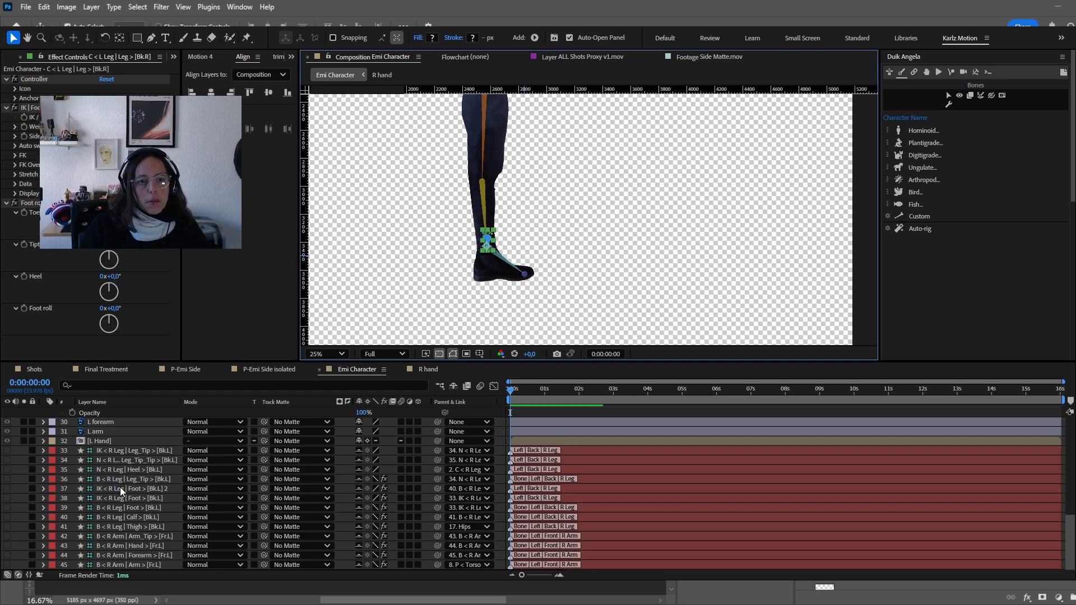
- Set the label colour of the L Leg controller layer to orange
{"action": "scroll", "coordinate": [120, 486], "scroll_direction": "up", "scroll_amount": 10}
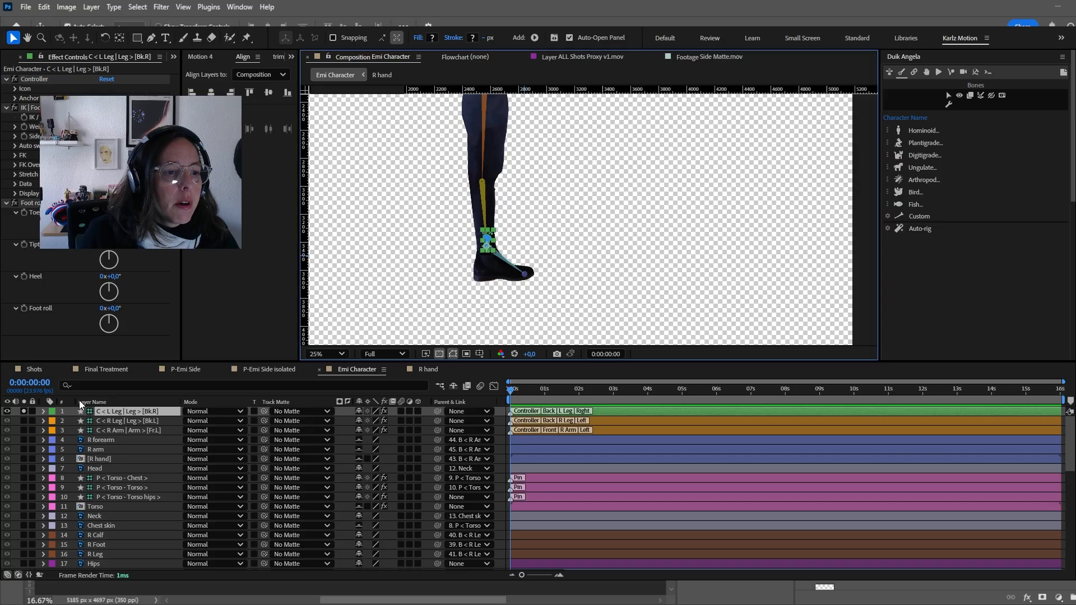
{"action": "left_click", "coordinate": [109, 334]}
- Raise the L Leg controller at the ankle to test how the knee bends, and undo the moves
{"action": "scroll", "coordinate": [564, 274], "scroll_direction": "down", "scroll_amount": 1}
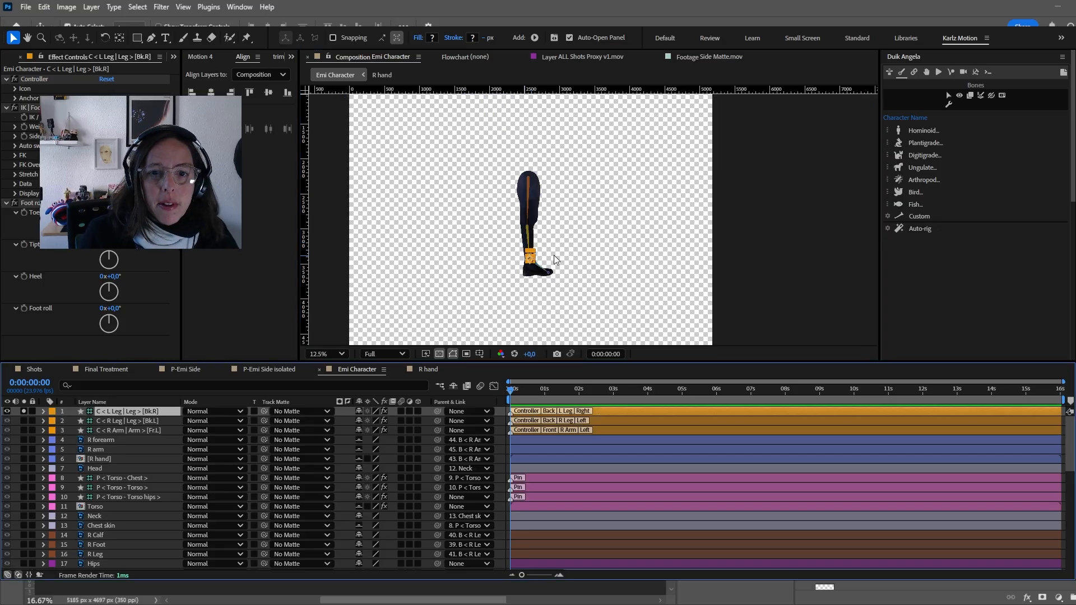
{"action": "scroll", "coordinate": [543, 253], "scroll_direction": "up", "scroll_amount": 1}
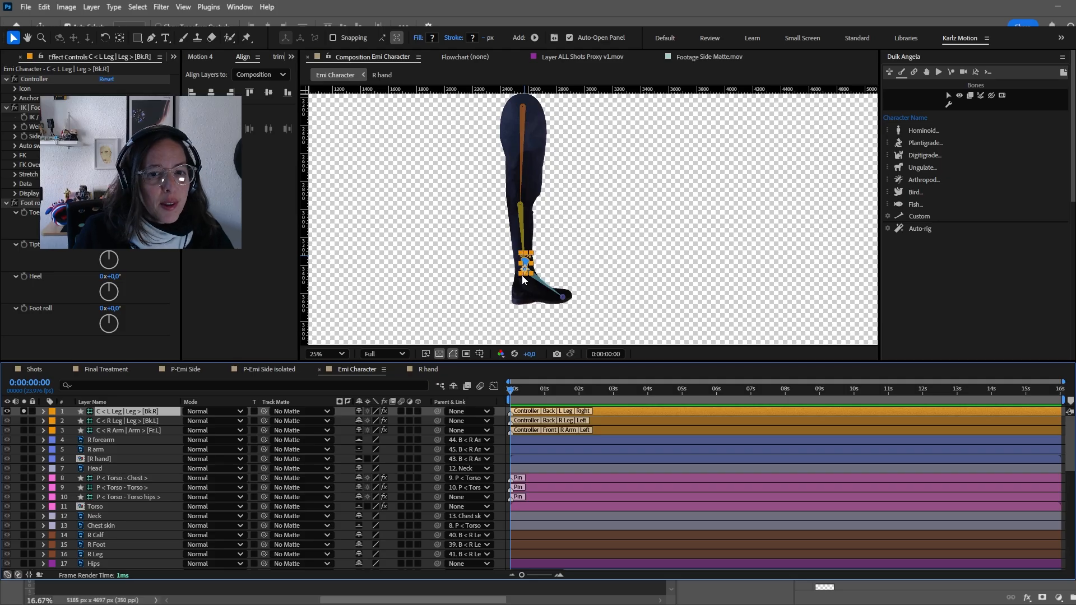
{"action": "left_click_drag", "start_coordinate": [525, 273], "coordinate": [506, 248]}
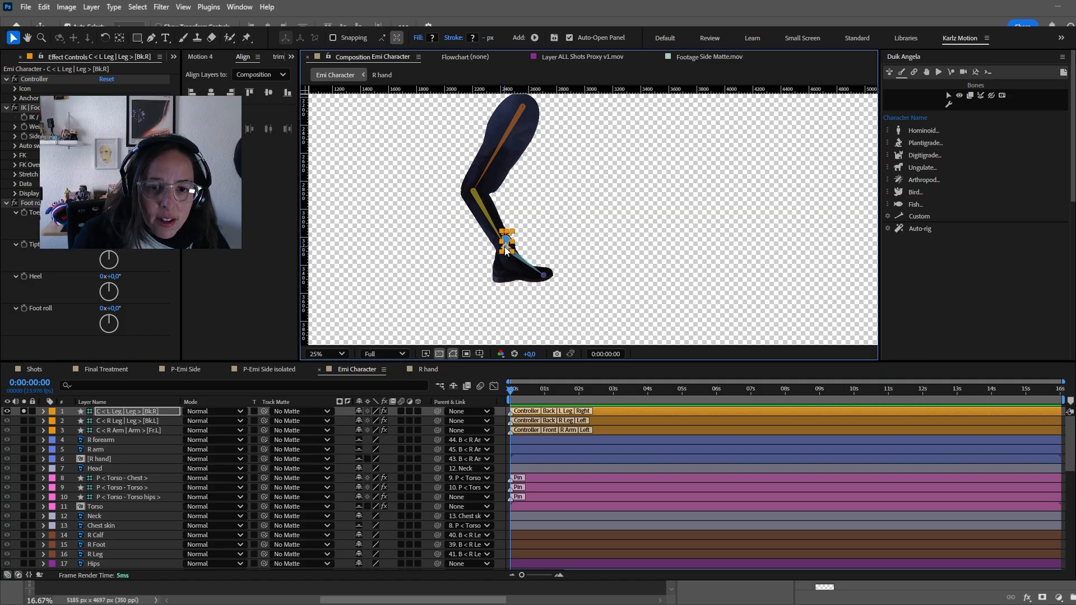
{"action": "left_click_drag", "start_coordinate": [506, 247], "coordinate": [497, 234]}
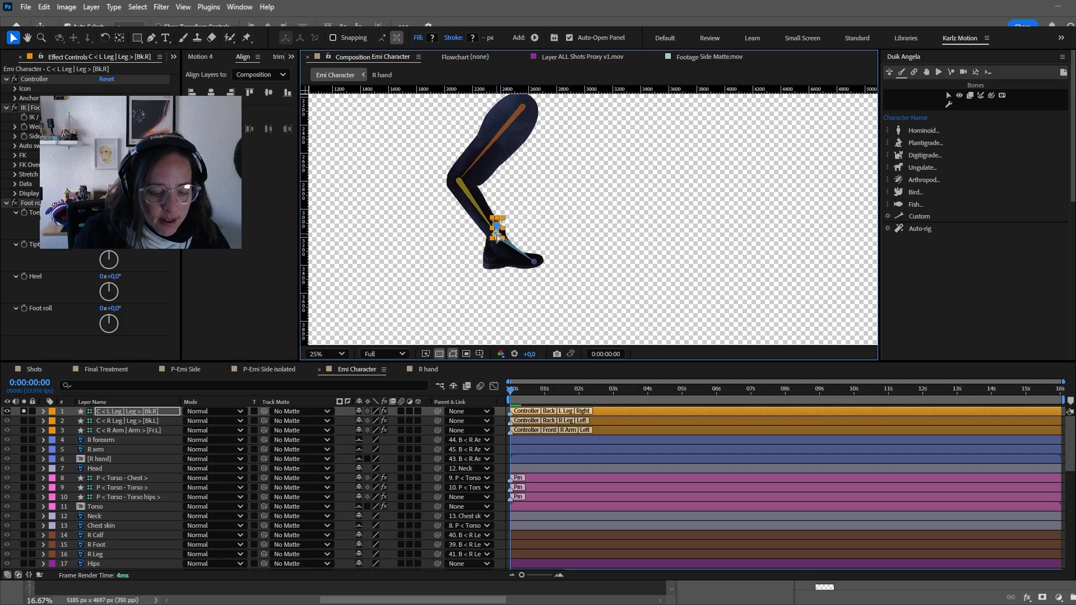
{"action": "key", "text": "ctrl+z"}
{"action": "key", "text": "ctrl+z"}
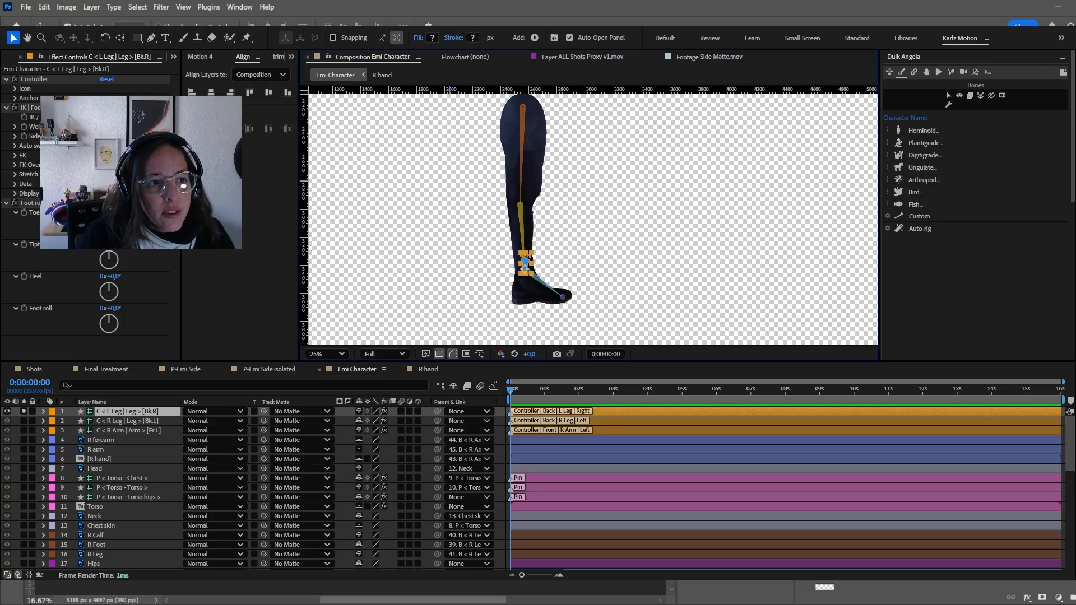
- Try a lower Side value in the L Leg controller's IK | Foot effect and nudge the controller to test the knee
{"action": "left_click", "coordinate": [6, 203]}
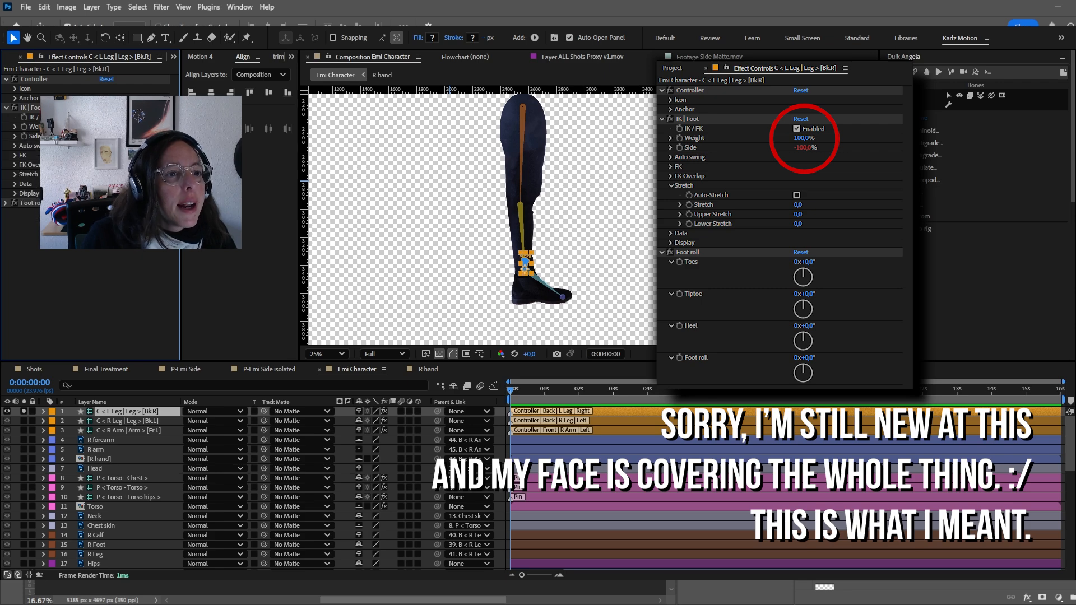
{"action": "left_click", "coordinate": [111, 136]}
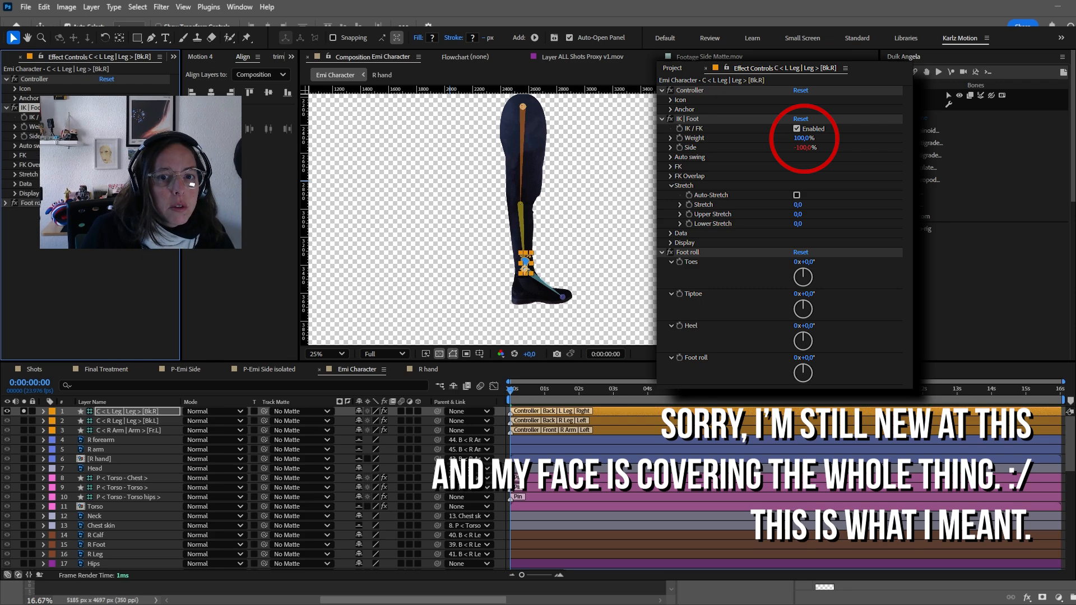
{"action": "left_click_drag", "start_coordinate": [110, 136], "coordinate": [2, 140]}
{"action": "left_click", "coordinate": [525, 269]}
{"action": "mouse_move", "coordinate": [526, 270]}
{"action": "left_mouse_down"}
{"action": "mouse_move", "coordinate": [495, 236]}
{"action": "mouse_move", "coordinate": [525, 268]}
{"action": "left_mouse_up"}
- Set the Side value of the IK | Foot effect to 100% and retest the knee bend with the controller, undoing the test move
{"action": "left_click", "coordinate": [107, 137]}
{"action": "type", "text": "100"}
{"action": "key", "text": "Return"}
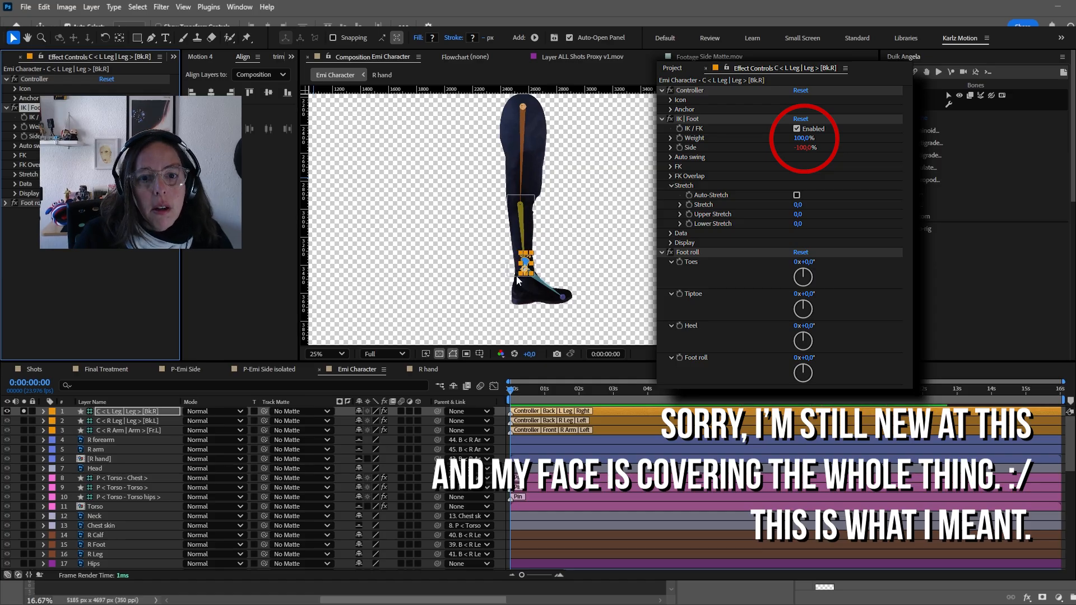
{"action": "left_click", "coordinate": [461, 261]}
{"action": "left_click_drag", "start_coordinate": [526, 263], "coordinate": [538, 246]}
{"action": "key", "text": "ctrl+z"}
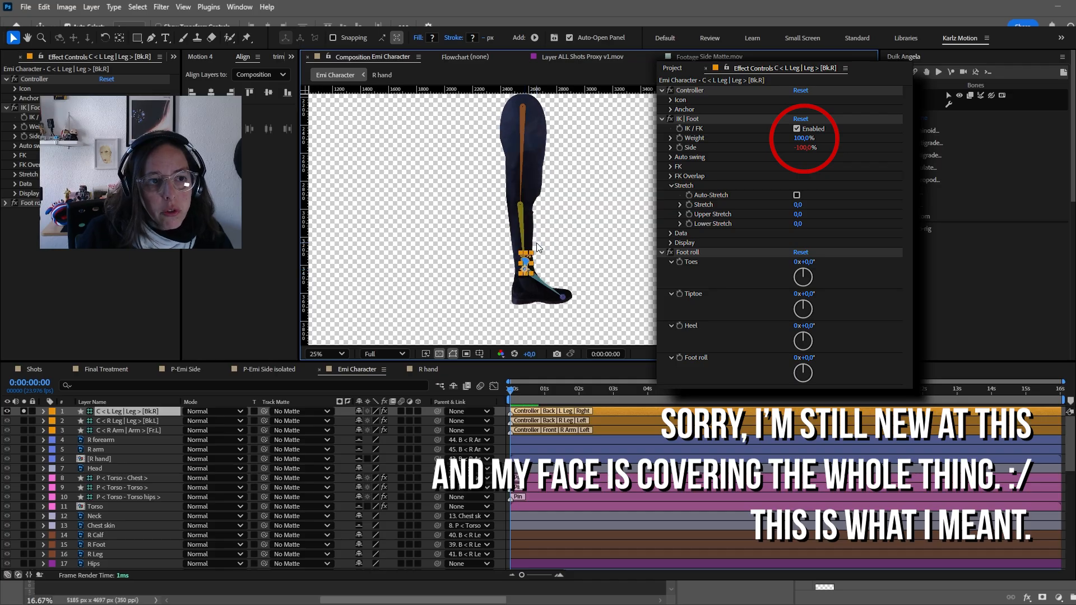
{"action": "key", "text": "F3"}
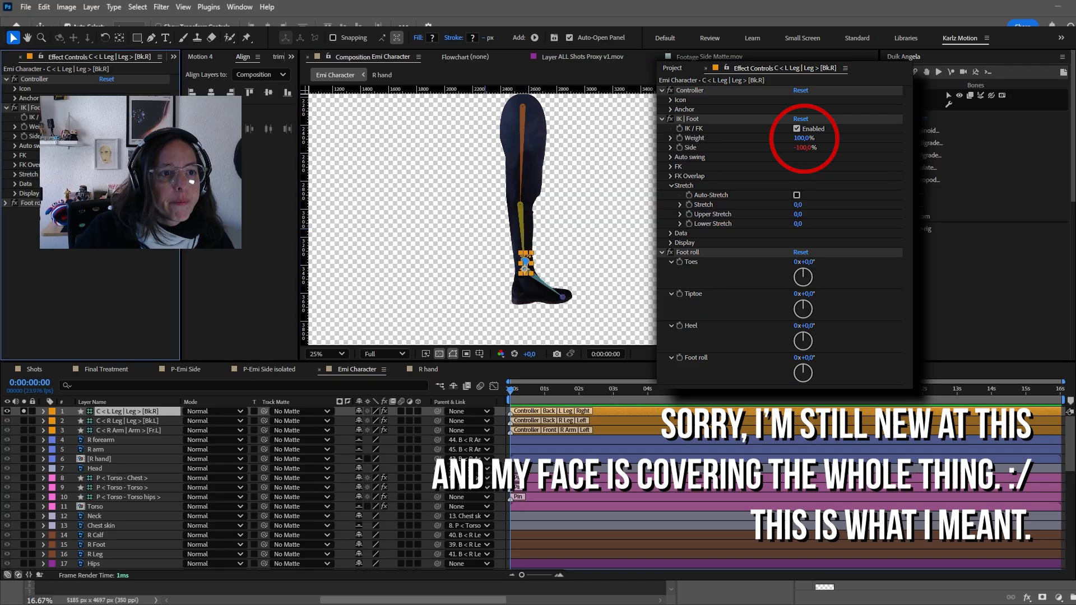
{"action": "key", "text": "Return"}
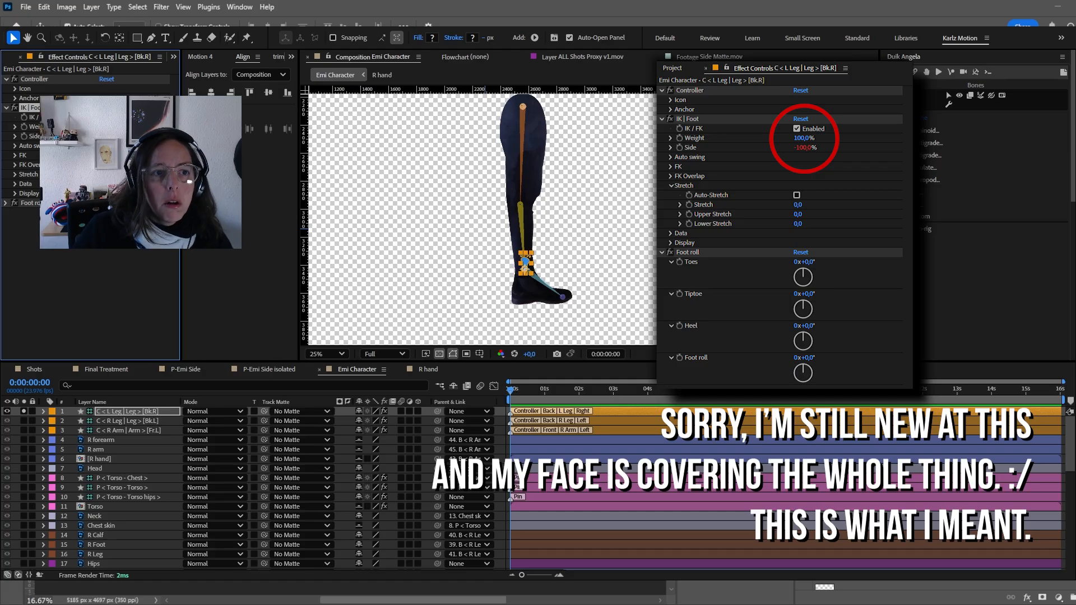
- Nudge the L Leg controller slightly at the ankle to check the leg's bend
{"action": "left_click", "coordinate": [577, 253]}
{"action": "mouse_move", "coordinate": [527, 259]}
{"action": "left_mouse_down"}
{"action": "mouse_move", "coordinate": [507, 235]}
{"action": "mouse_move", "coordinate": [526, 263]}
{"action": "left_mouse_up"}
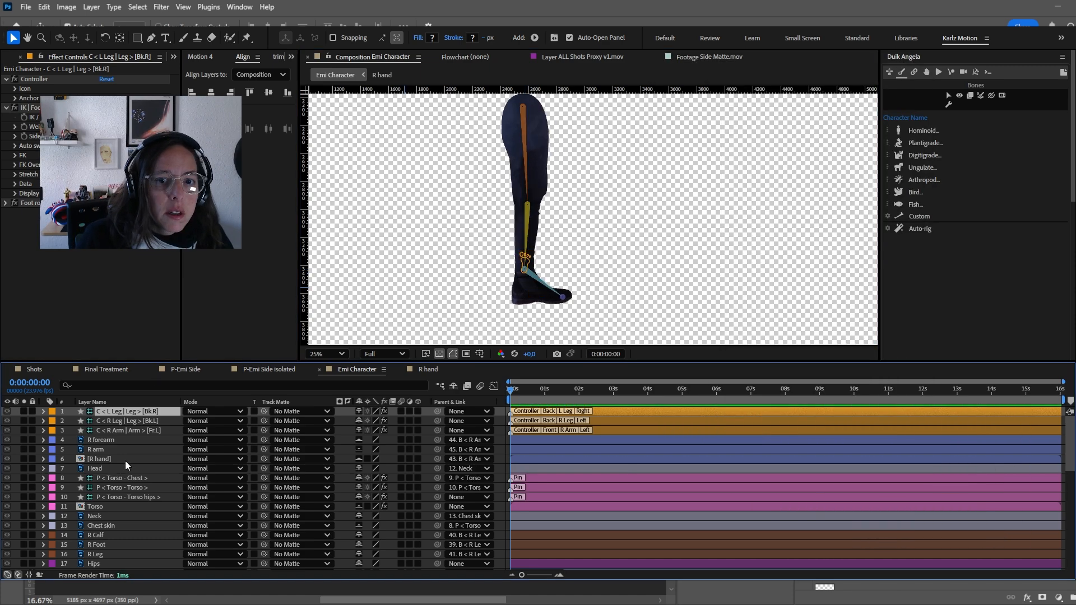
- Unlock the two L Leg IK Foot layers and set the label colour of all the L Leg bone and IK layers to red
{"action": "scroll", "coordinate": [118, 452], "scroll_direction": "down", "scroll_amount": 4}
{"action": "left_click", "coordinate": [33, 497]}
{"action": "left_click", "coordinate": [104, 460]}
{"action": "left_click", "coordinate": [113, 533], "text": "shift"}
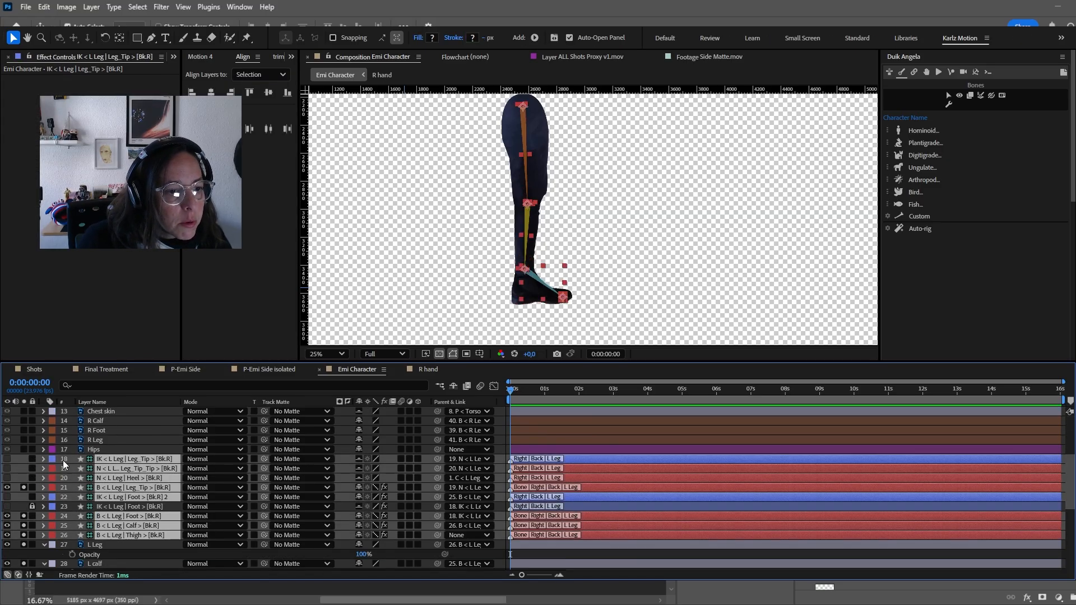
{"action": "left_click", "coordinate": [74, 271]}
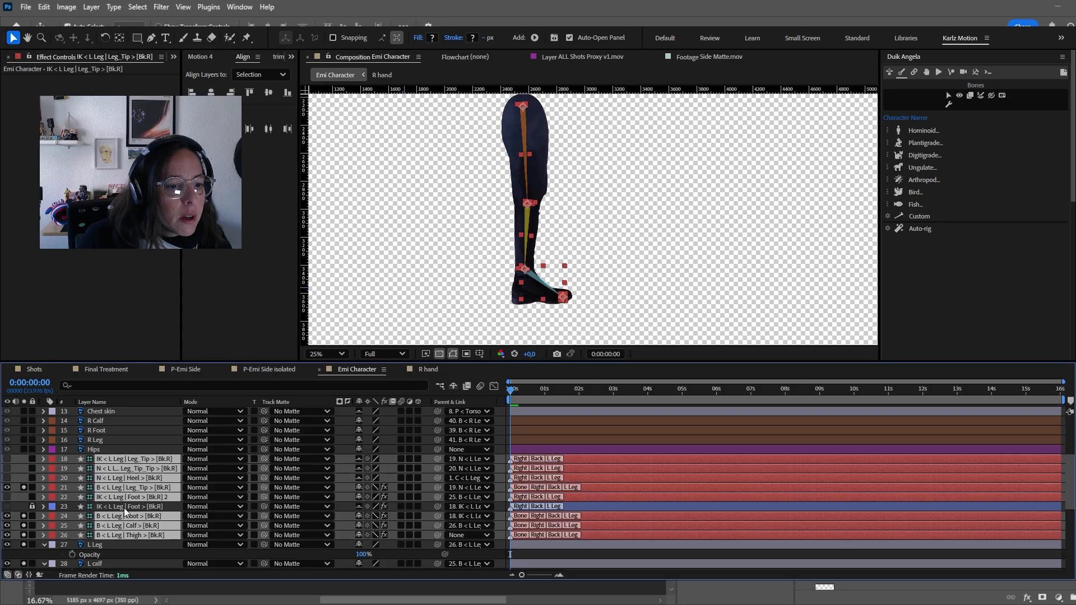
{"action": "key", "text": "ctrl+shift+a"}
{"action": "left_click", "coordinate": [31, 506]}
{"action": "left_click", "coordinate": [120, 506]}
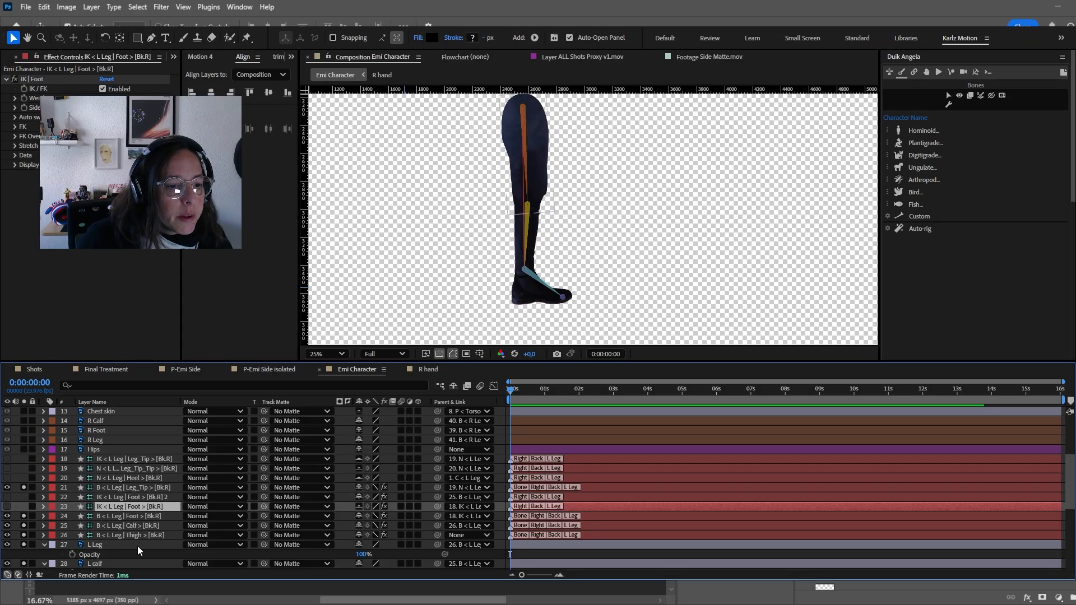
- Parent the L Leg Thigh bone layer to the Hips layer
{"action": "left_click", "coordinate": [145, 533]}
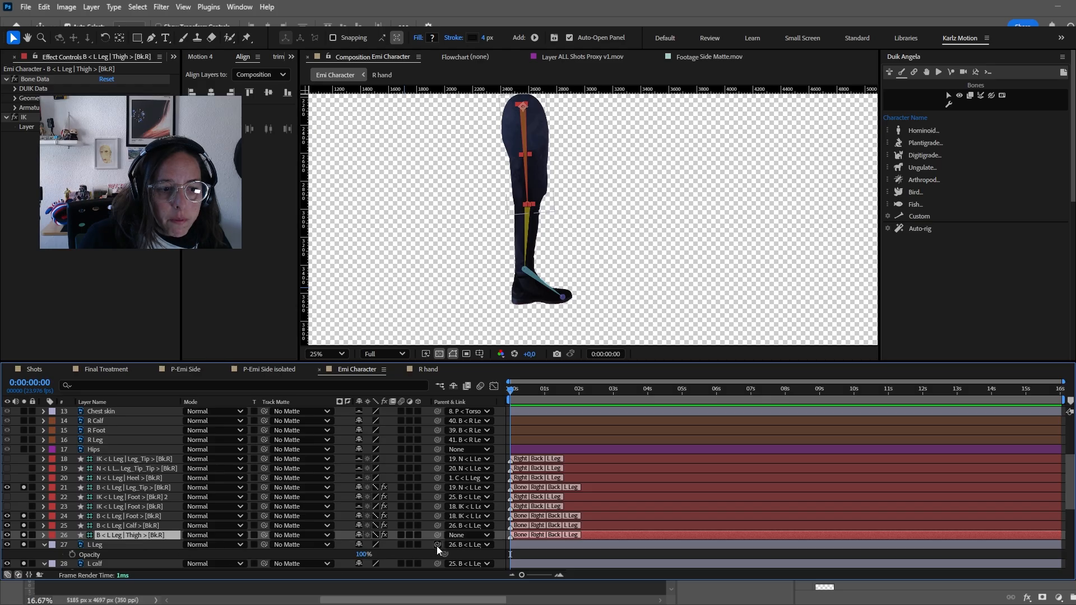
{"action": "scroll", "coordinate": [406, 488], "scroll_direction": "down", "scroll_amount": 2}
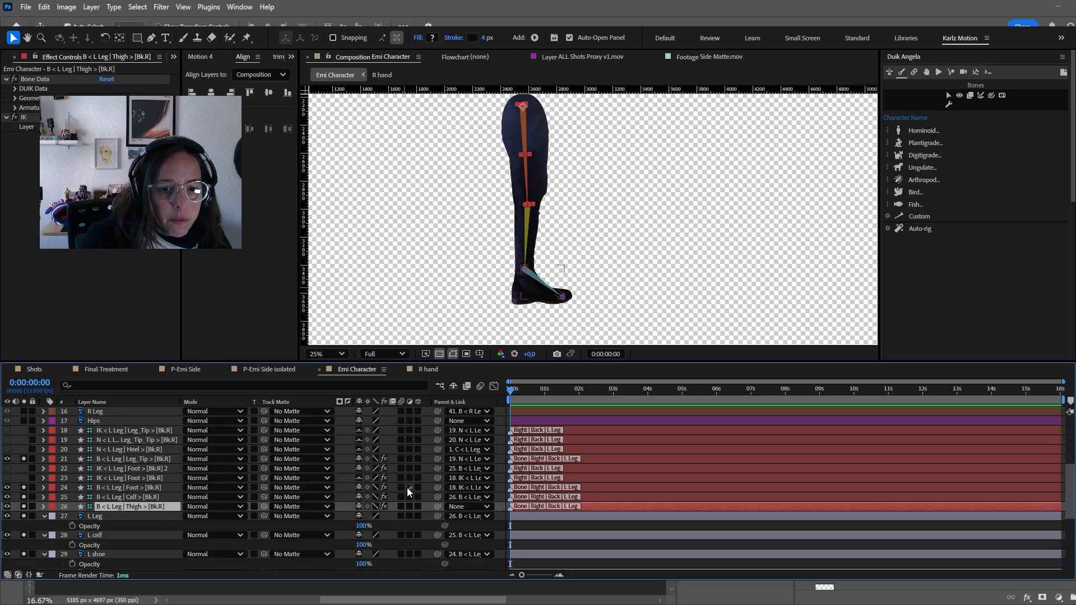
{"action": "left_click", "coordinate": [137, 498]}
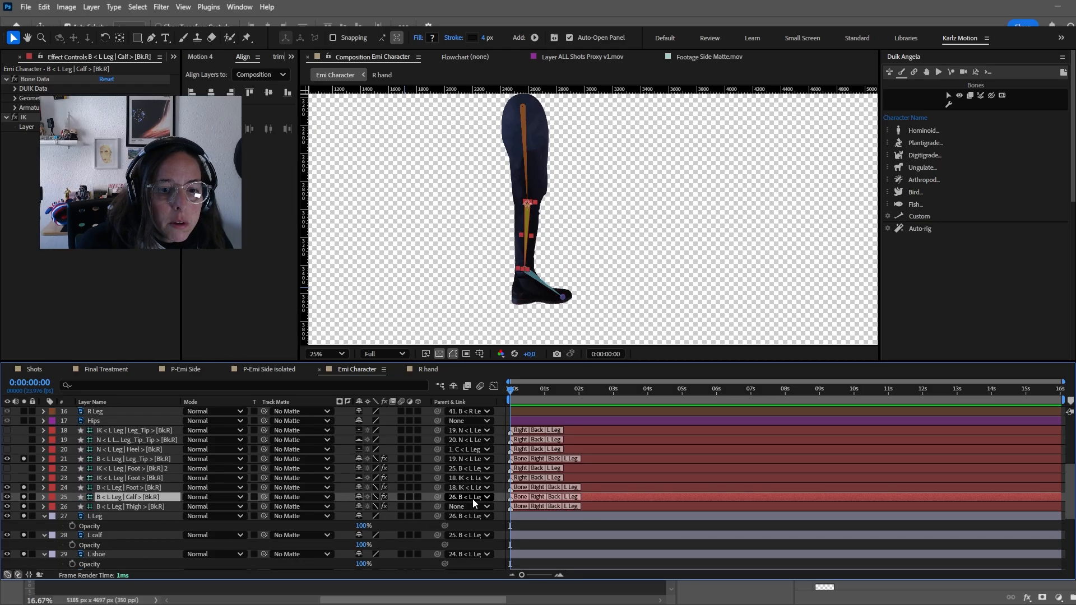
{"action": "left_click", "coordinate": [147, 506]}
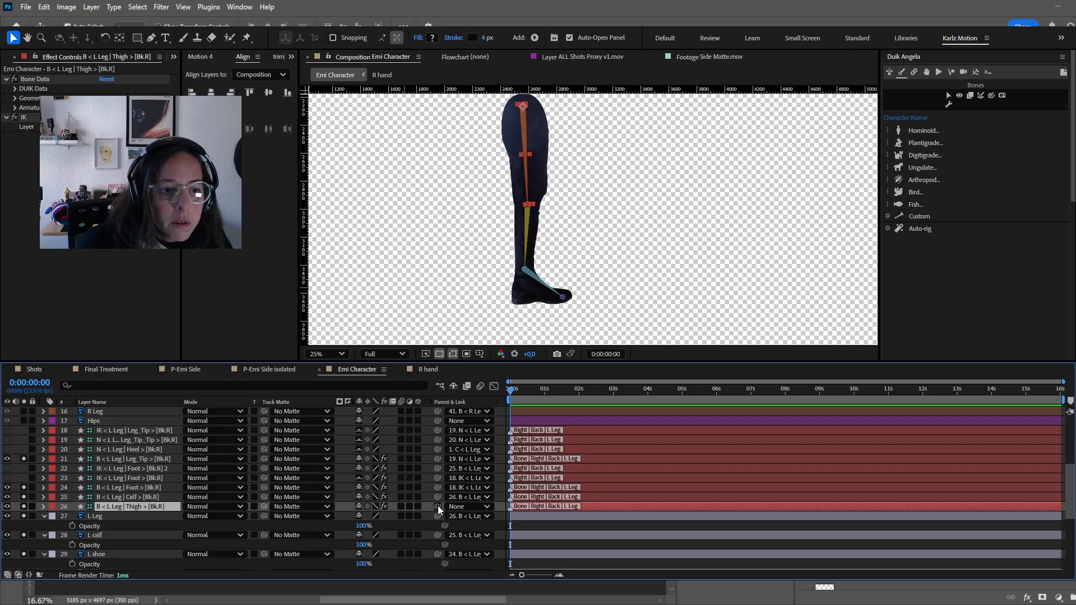
{"action": "left_click_drag", "start_coordinate": [438, 506], "coordinate": [116, 424]}
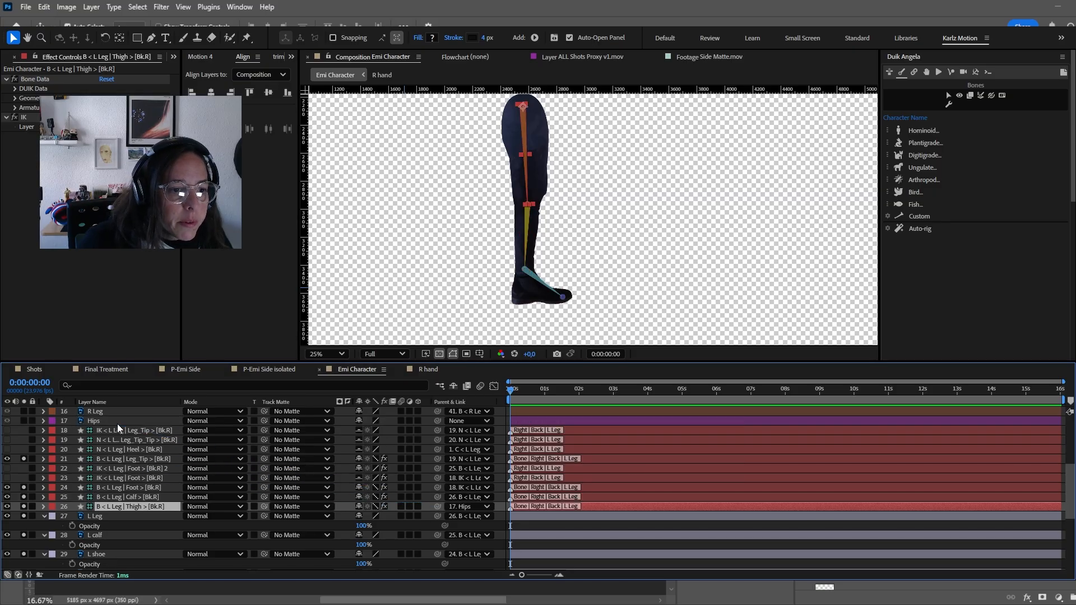
- Turn off solo and hide all the L Leg bone layers, including the Thigh bone
{"action": "left_click", "coordinate": [123, 431]}
{"action": "left_click", "coordinate": [120, 506], "text": "shift"}
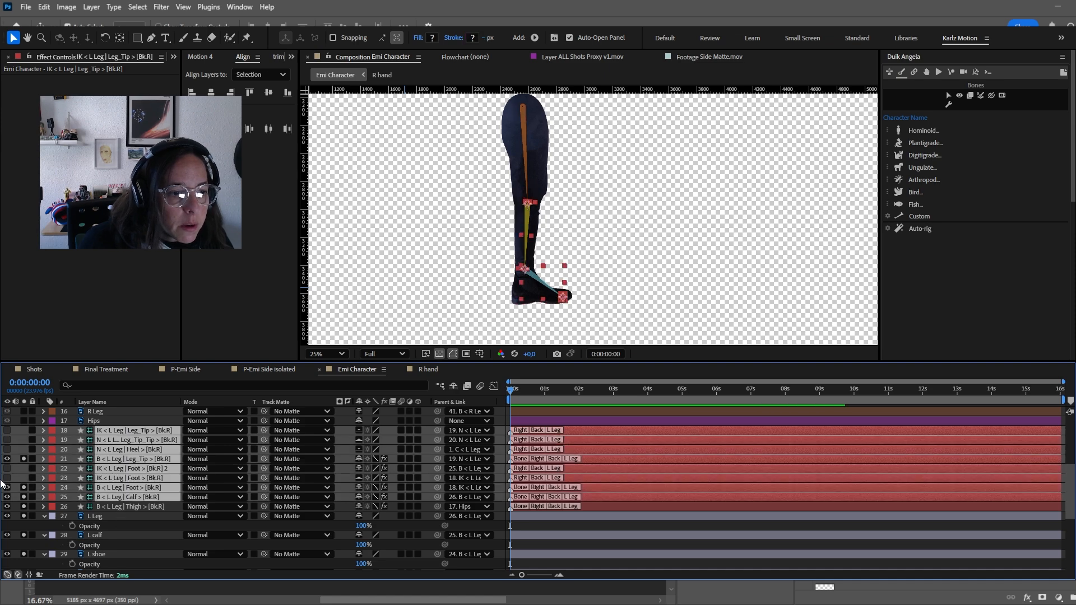
{"action": "left_click", "coordinate": [23, 486]}
{"action": "left_click", "coordinate": [7, 460]}
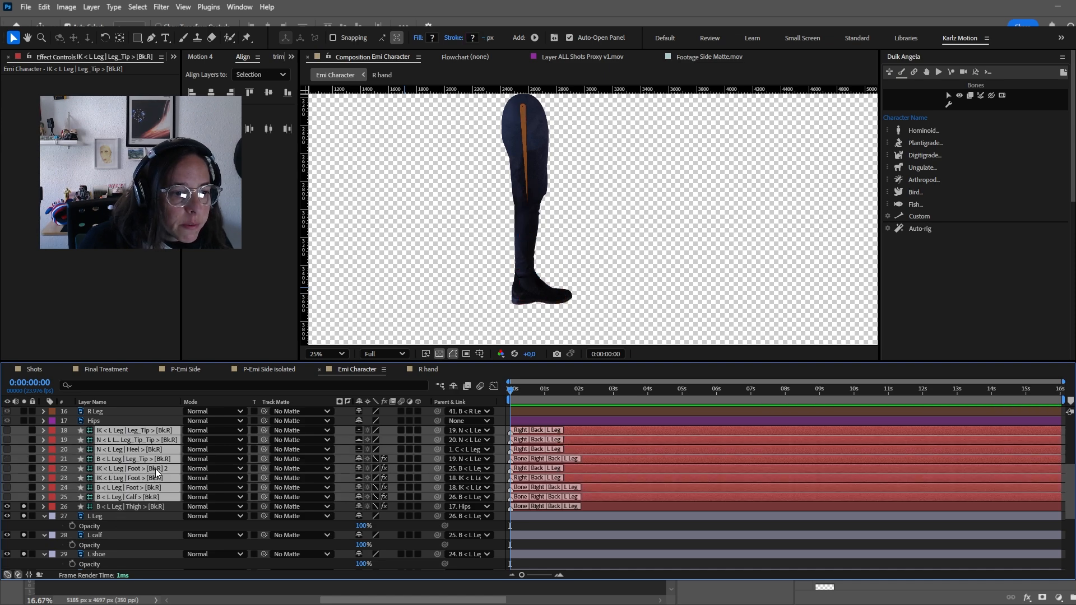
{"action": "left_click", "coordinate": [129, 507]}
{"action": "left_click", "coordinate": [8, 506]}
- Mark the L Leg bone and IK layers as shy and move them below the L Hand layer in the stack
{"action": "left_click", "coordinate": [142, 431]}
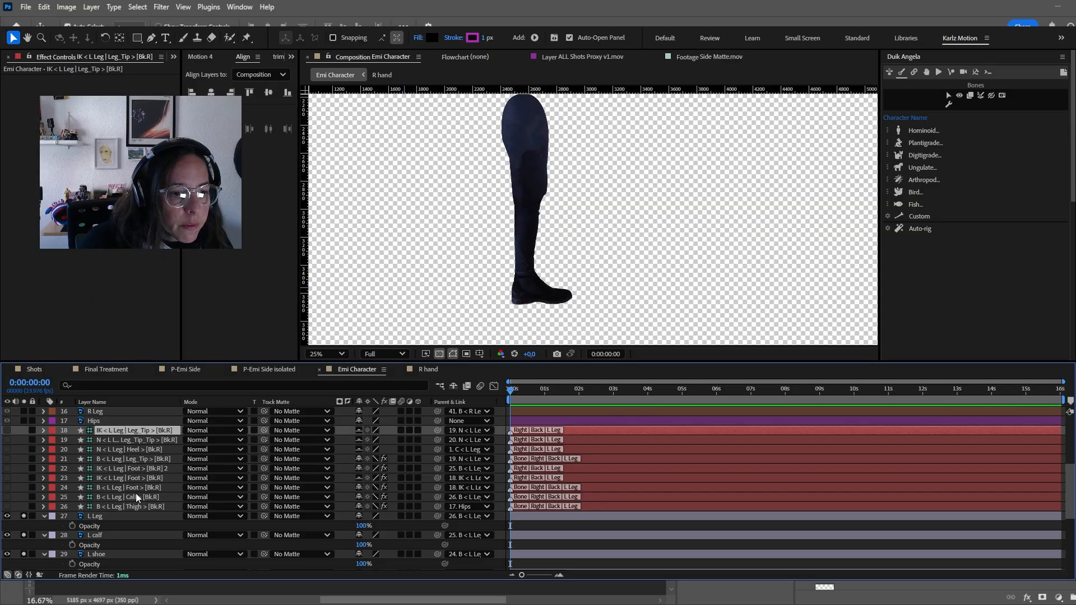
{"action": "left_click", "coordinate": [137, 505], "text": "shift"}
{"action": "left_click", "coordinate": [358, 459]}
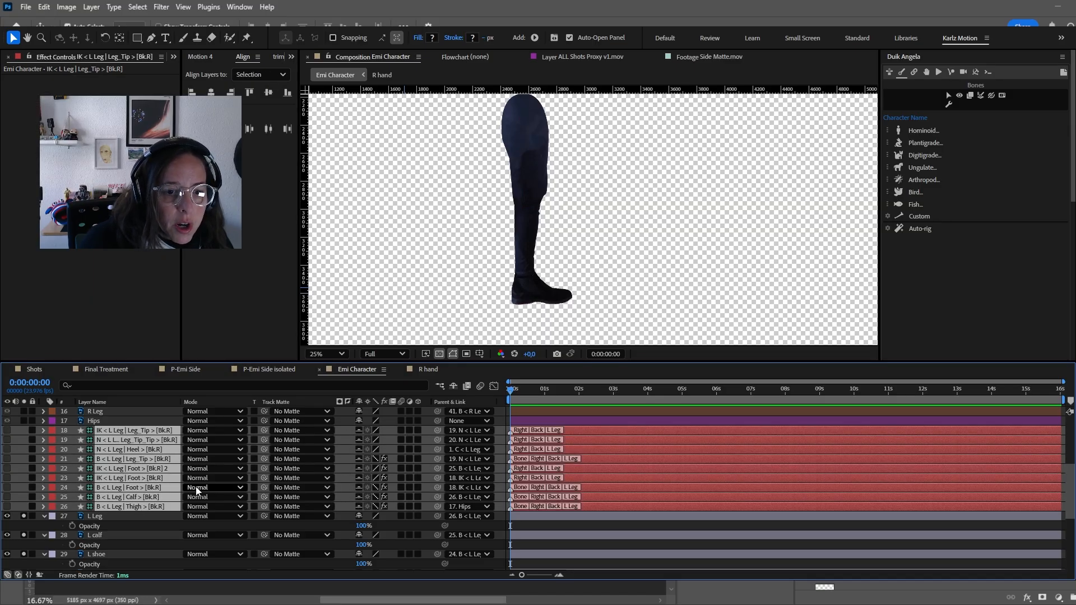
{"action": "scroll", "coordinate": [123, 475], "scroll_direction": "down", "scroll_amount": 1}
{"action": "left_click_drag", "start_coordinate": [122, 482], "coordinate": [143, 569]}
{"action": "scroll", "coordinate": [147, 455], "scroll_direction": "down", "scroll_amount": 3}
{"action": "scroll", "coordinate": [136, 516], "scroll_direction": "up", "scroll_amount": 7}
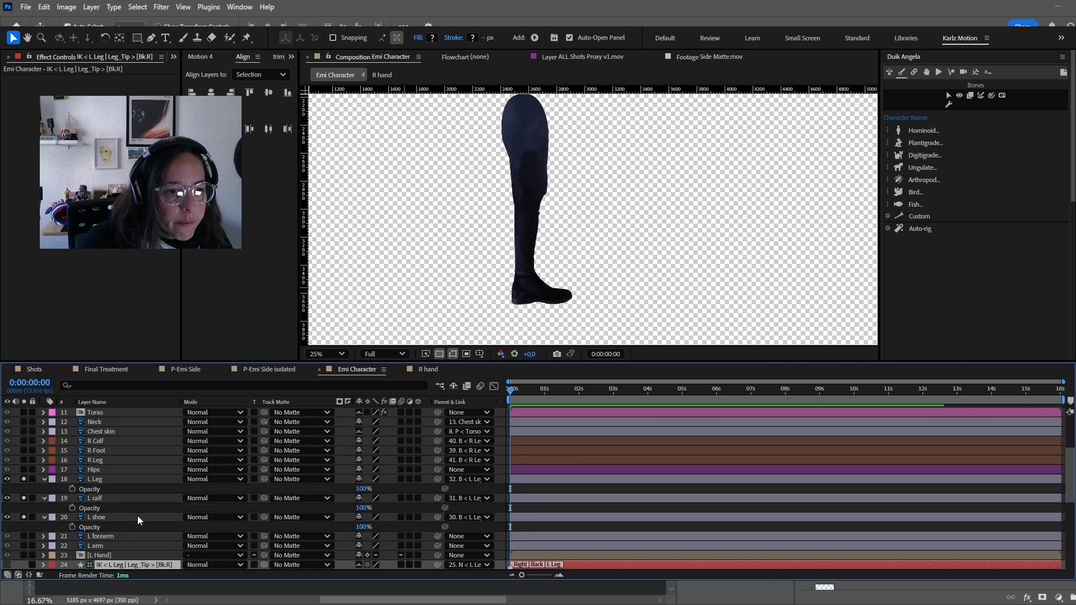
{"action": "scroll", "coordinate": [137, 516], "scroll_direction": "down", "scroll_amount": 3}
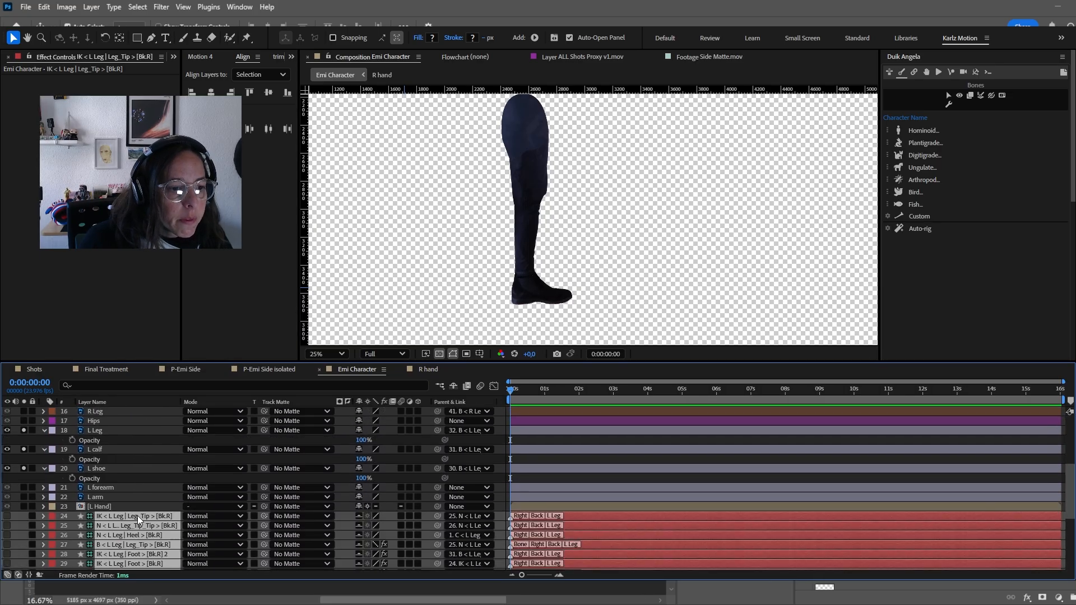
- Turn off solo on the L Leg, L calf and L shoe layers, collapse their properties and mark them as shy
{"action": "left_click", "coordinate": [102, 430]}
{"action": "left_click", "coordinate": [95, 468], "text": "shift"}
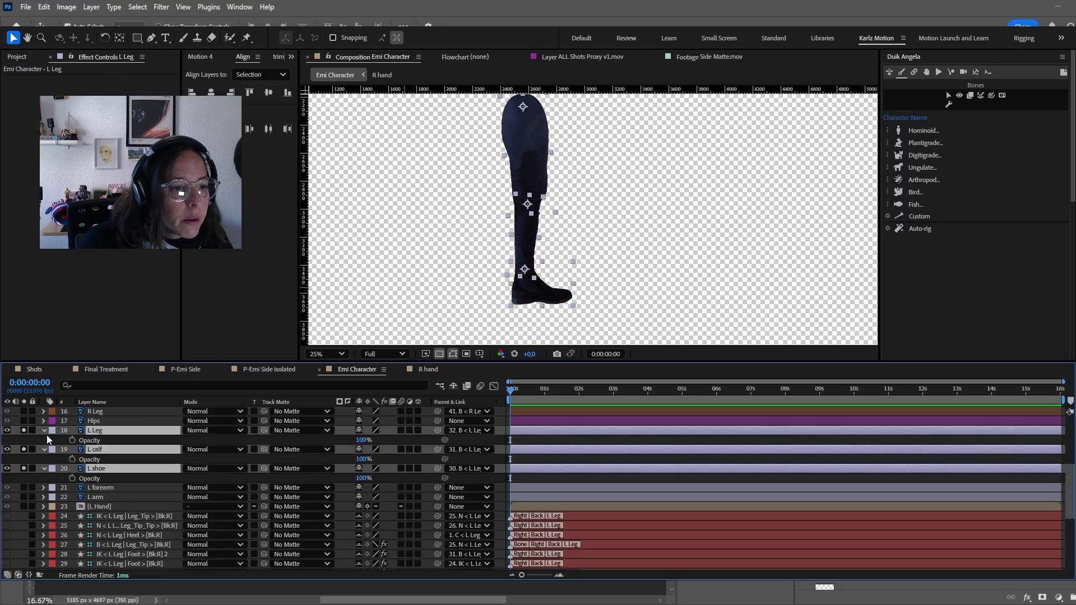
{"action": "key", "text": "t"}
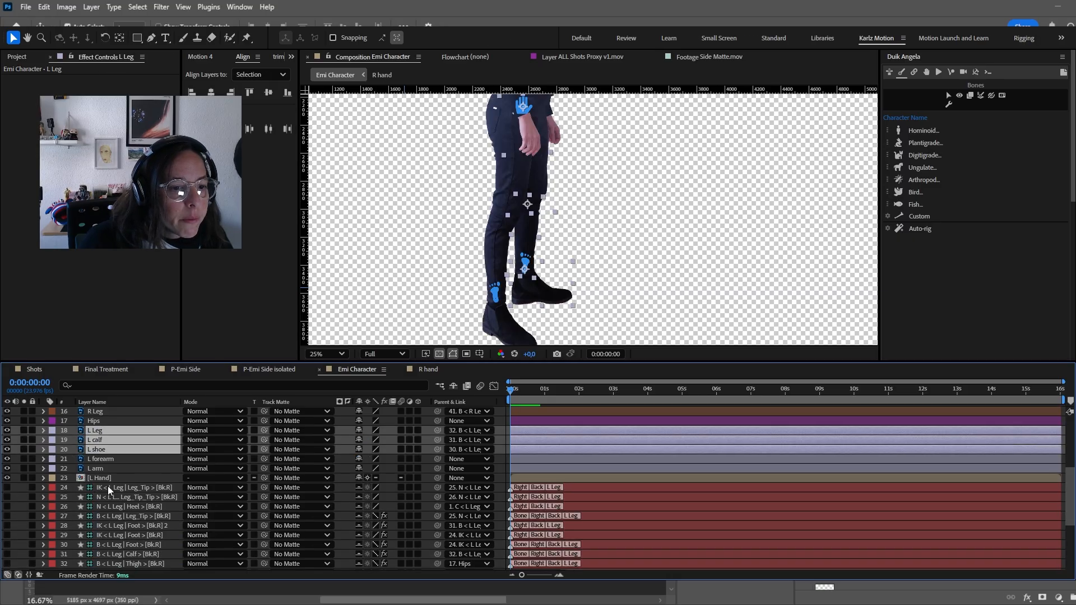
{"action": "scroll", "coordinate": [256, 470], "scroll_direction": "up", "scroll_amount": 2}
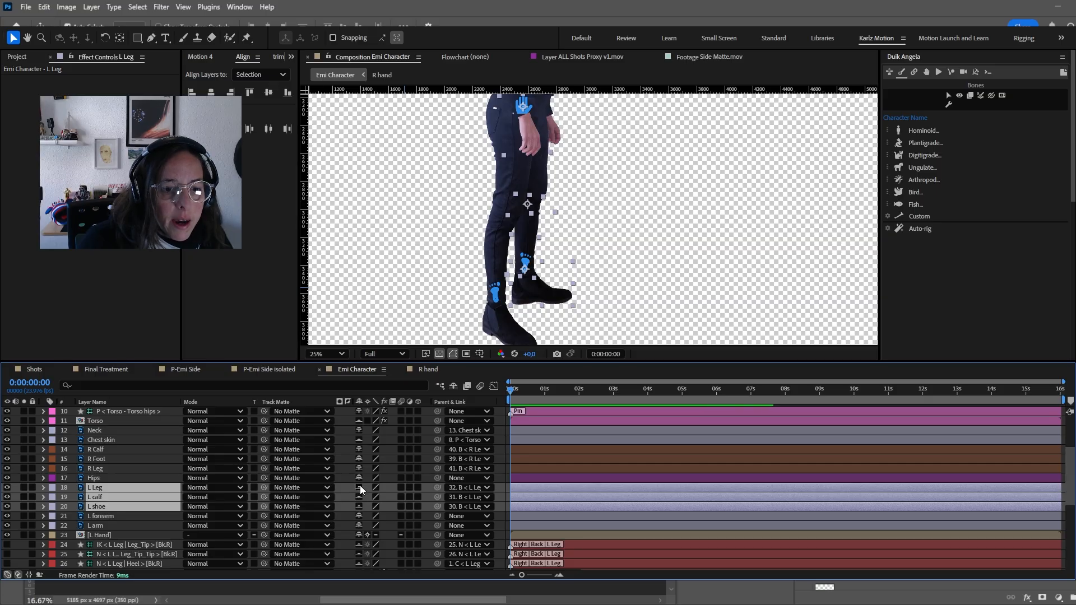
- Mark the R Calf, R Foot and R Leg layers as shy
{"action": "left_click", "coordinate": [99, 449]}
{"action": "left_click", "coordinate": [130, 468], "text": "shift"}
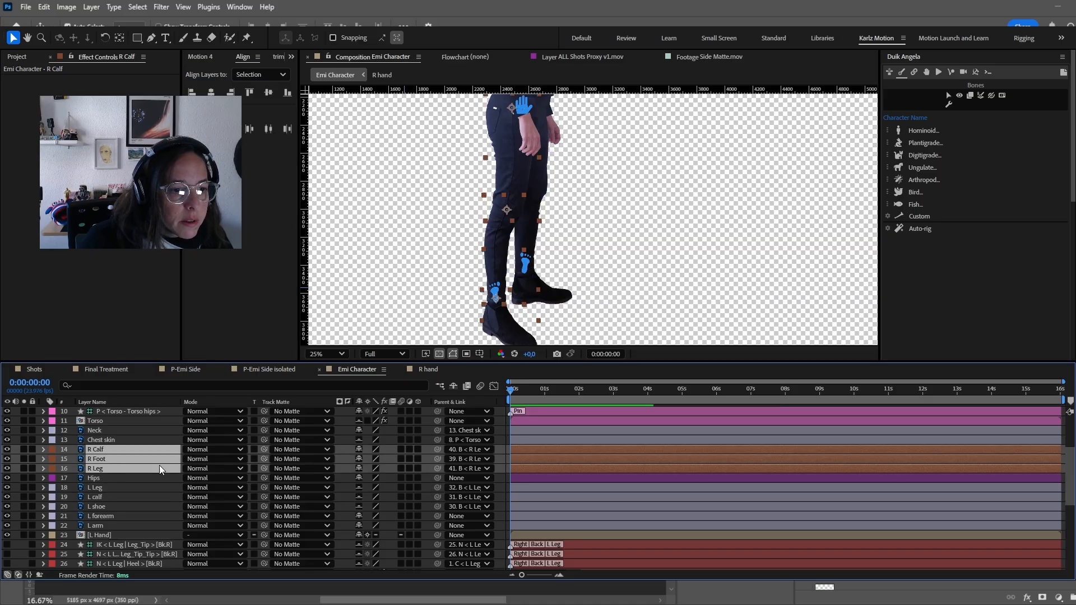
{"action": "scroll", "coordinate": [163, 450], "scroll_direction": "down", "scroll_amount": 3}
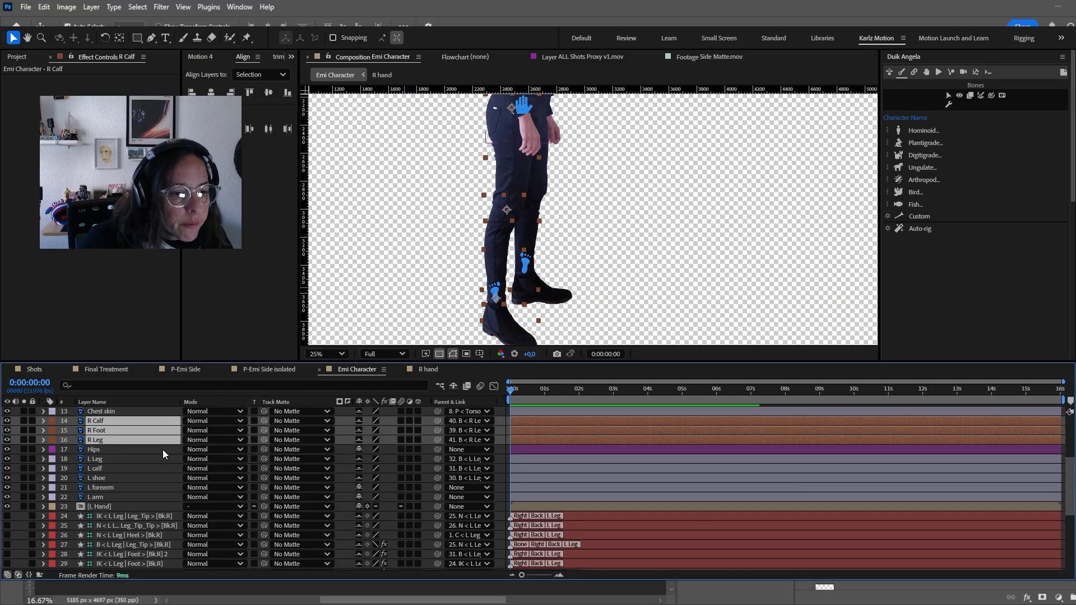
{"action": "scroll", "coordinate": [129, 458], "scroll_direction": "up", "scroll_amount": 2}
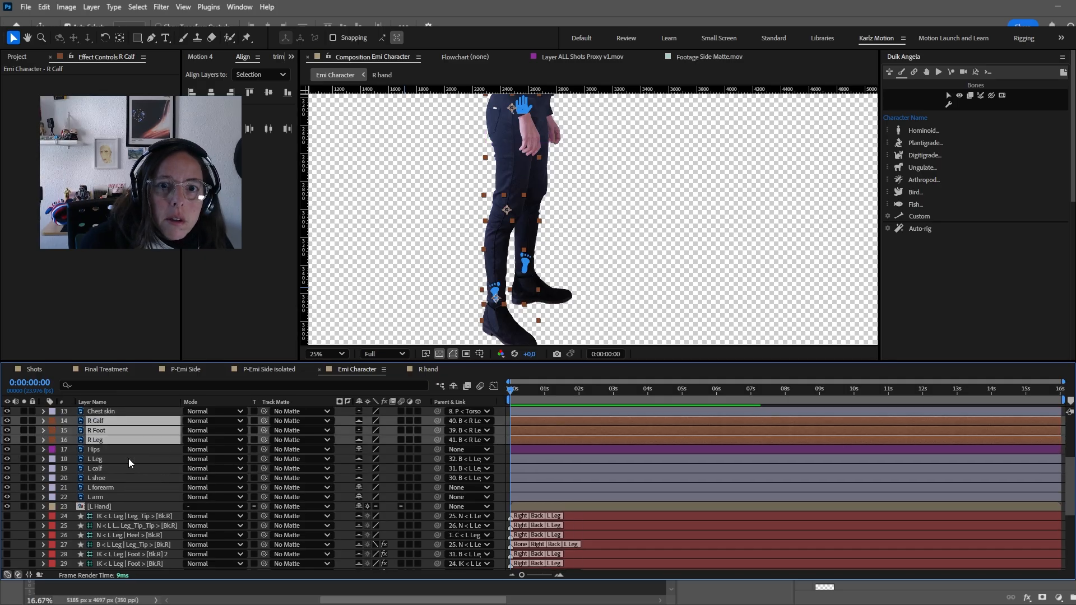
- Set the label colour of the L forearm, L arm and L Hand layers to pink
{"action": "left_click", "coordinate": [106, 488]}
{"action": "left_click", "coordinate": [107, 507], "text": "shift"}
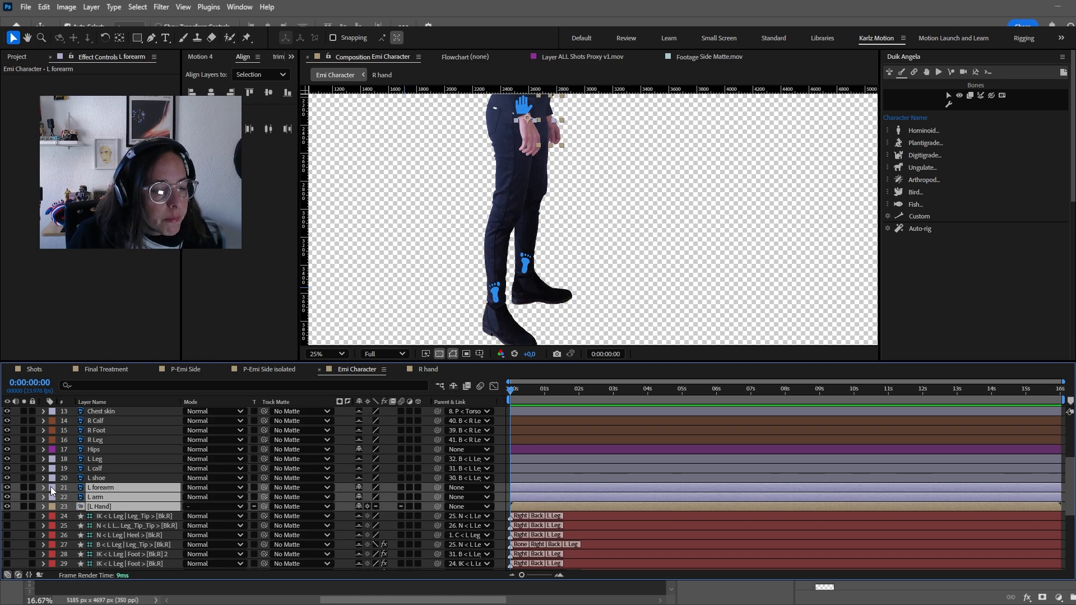
{"action": "left_click", "coordinate": [50, 489]}
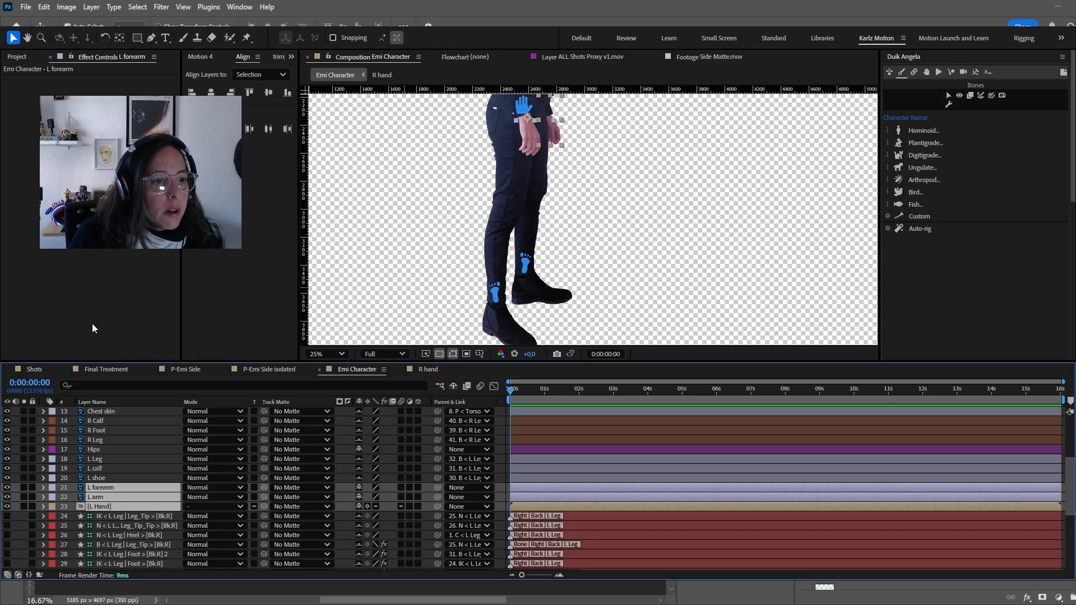
{"action": "left_click", "coordinate": [112, 535]}
- Solo the L forearm, L arm and L Hand layers and lower their opacity to 48%
{"action": "left_click", "coordinate": [106, 487]}
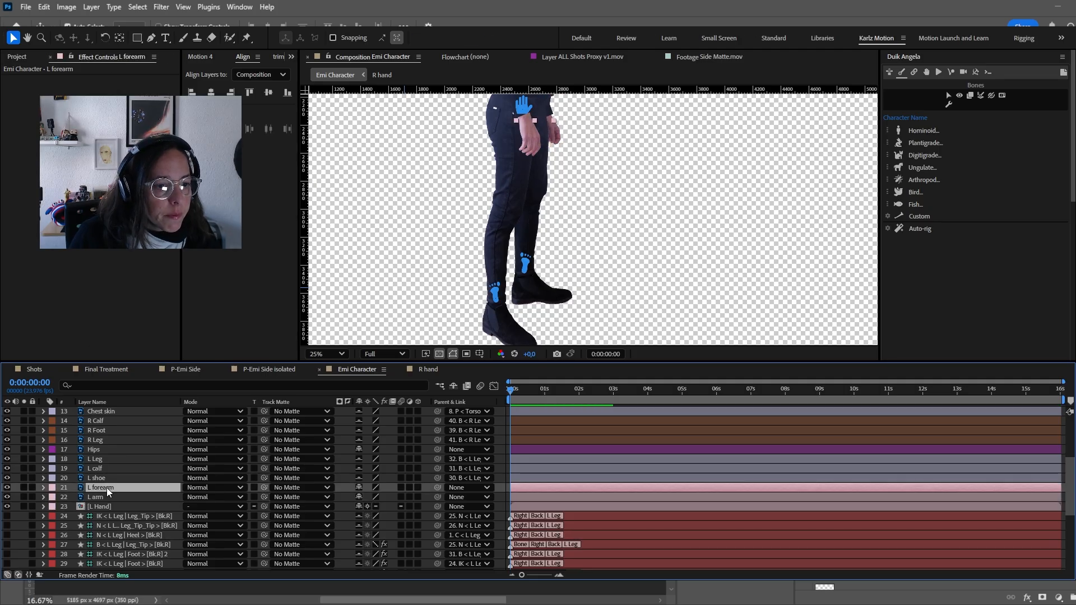
{"action": "left_click", "coordinate": [96, 507], "text": "shift"}
{"action": "left_click", "coordinate": [23, 488]}
{"action": "key", "text": "t"}
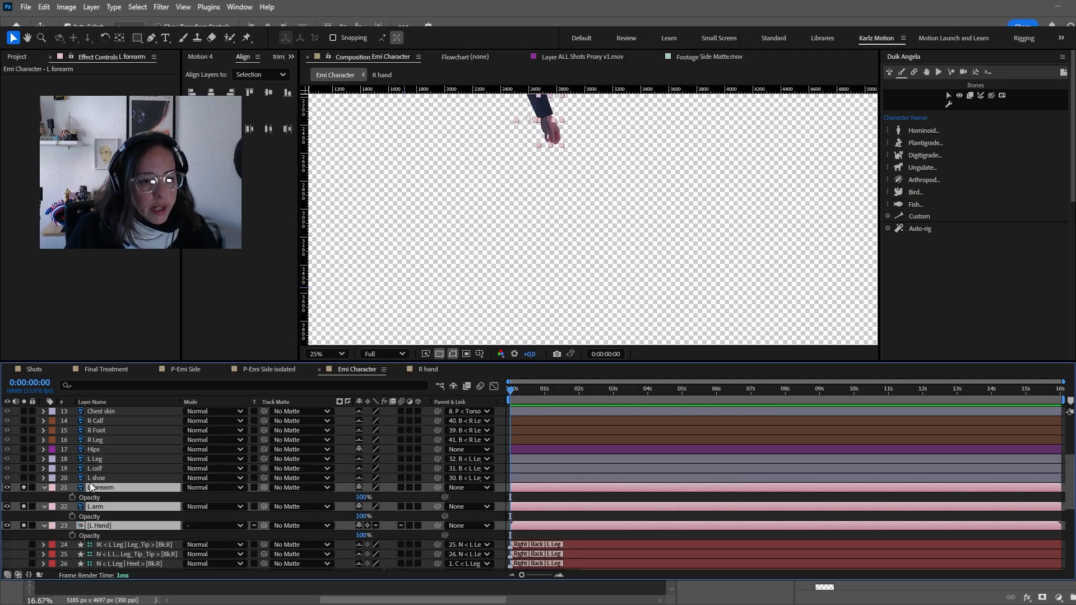
{"action": "left_click_drag", "start_coordinate": [362, 497], "coordinate": [332, 499]}
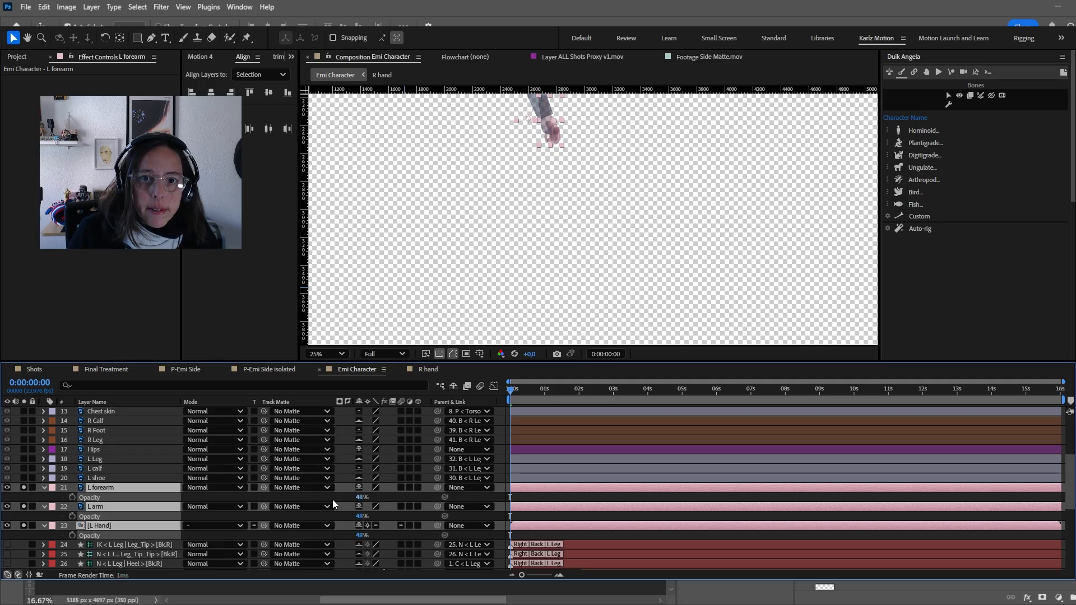
{"action": "scroll", "coordinate": [527, 297], "scroll_direction": "down", "scroll_amount": 2}
{"action": "scroll", "coordinate": [536, 260], "scroll_direction": "up", "scroll_amount": 2}
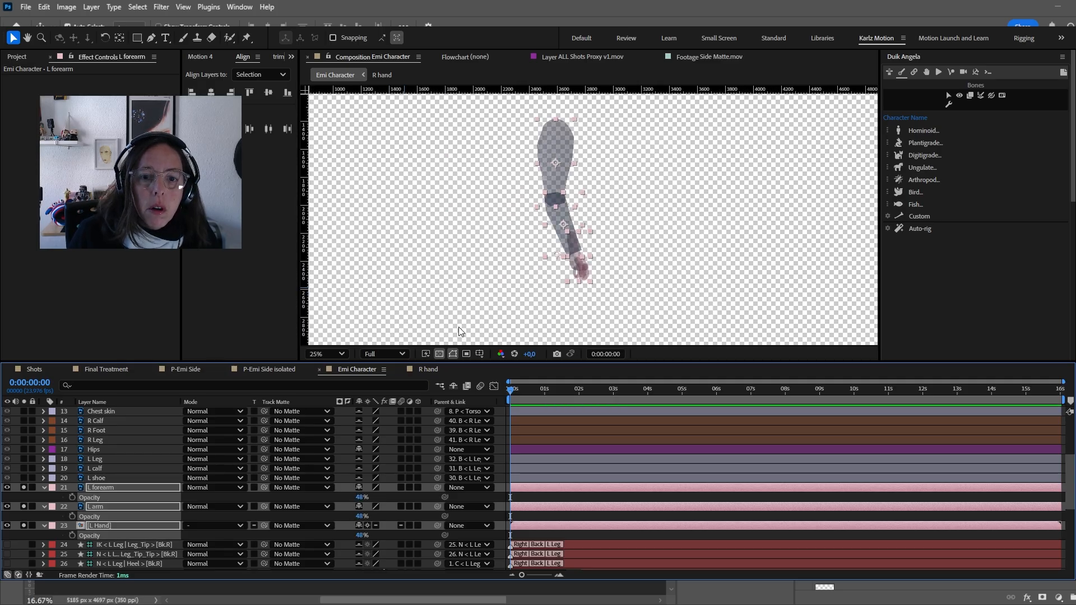
- Open the L Hand precomp and crop its composition to a region of interest drawn around the hand
{"action": "double_click", "coordinate": [105, 527]}
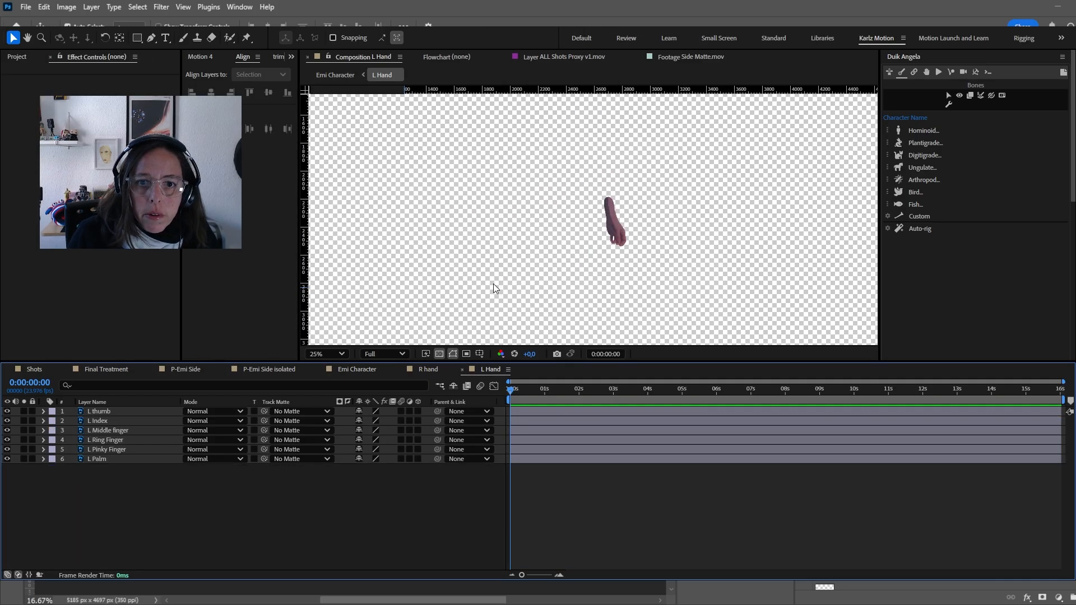
{"action": "left_click", "coordinate": [466, 354]}
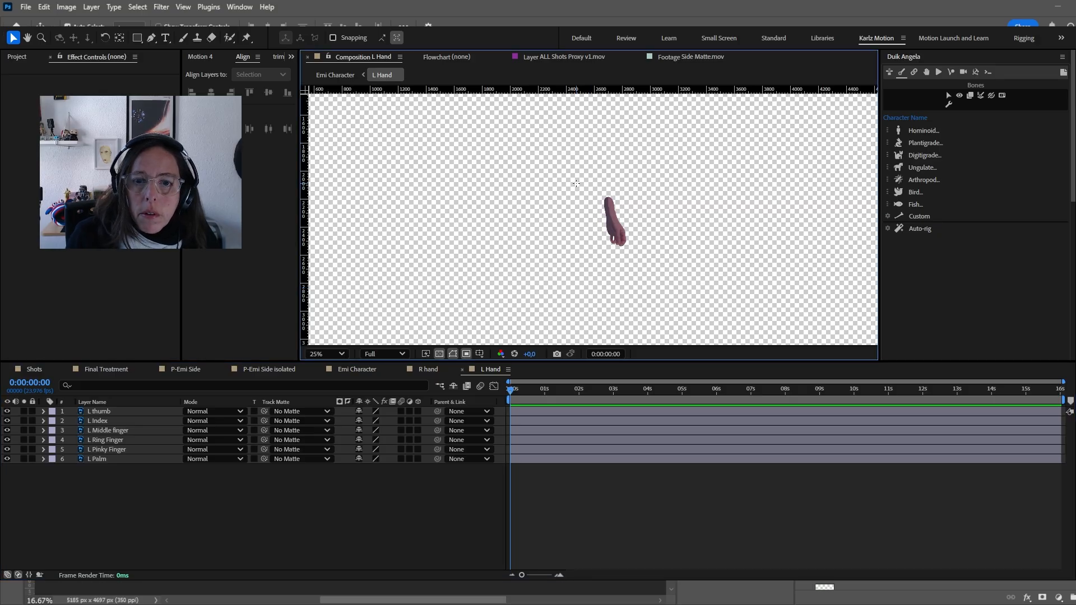
{"action": "left_click_drag", "start_coordinate": [575, 182], "coordinate": [665, 268]}
{"action": "left_click", "coordinate": [65, 25]}
{"action": "left_click", "coordinate": [99, 92]}
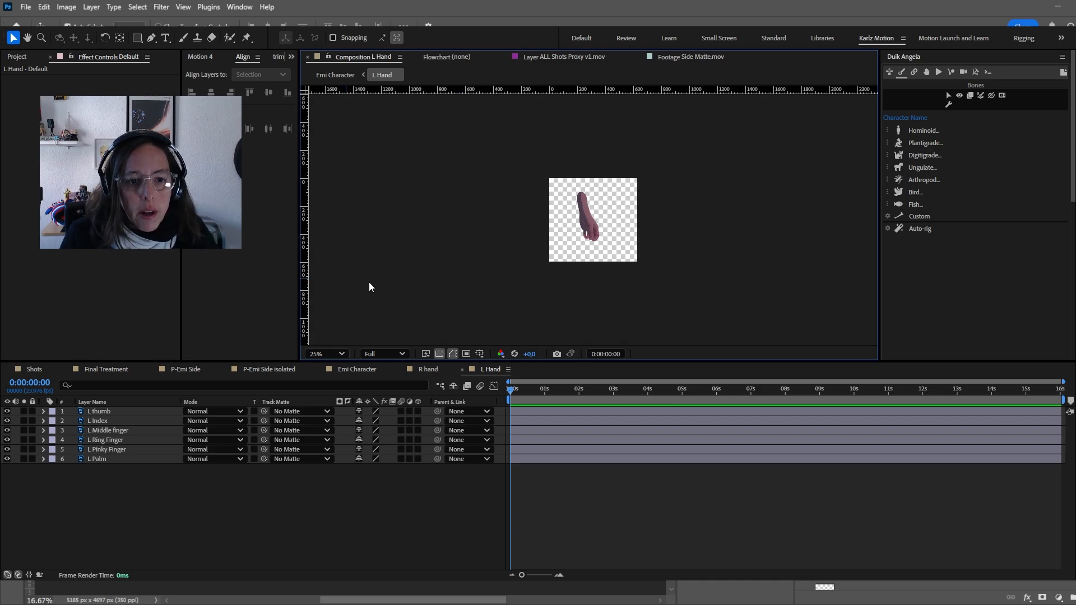
- Return to the Emi Character composition and reposition the L Hand layer at the lower end of the forearm
{"action": "left_click", "coordinate": [378, 369]}
{"action": "left_click_drag", "start_coordinate": [561, 265], "coordinate": [575, 273]}
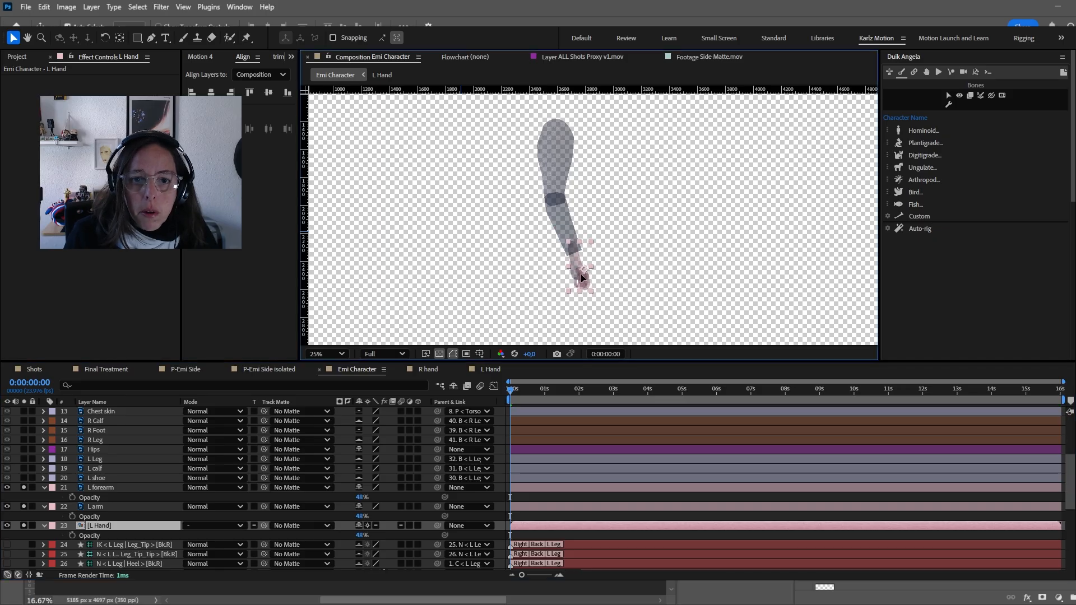
- Move the L arm layer's anchor point up to the shoulder and the L forearm layer's anchor point to the elbow
{"action": "left_click", "coordinate": [105, 507]}
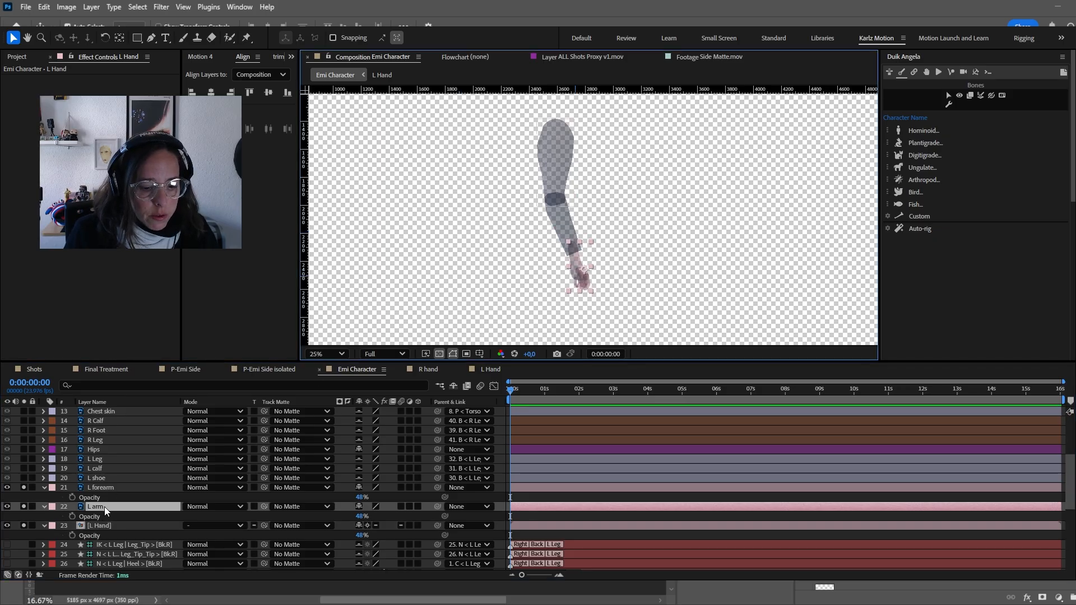
{"action": "key", "text": "y"}
{"action": "left_click_drag", "start_coordinate": [555, 152], "coordinate": [556, 130]}
{"action": "left_click", "coordinate": [112, 488]}
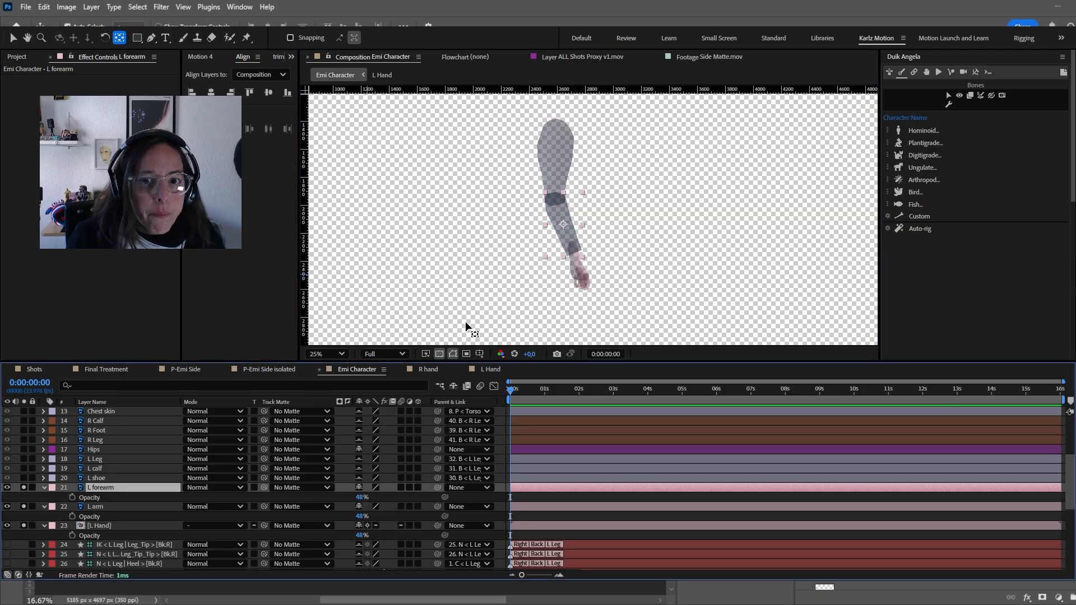
{"action": "left_click_drag", "start_coordinate": [564, 229], "coordinate": [554, 205]}
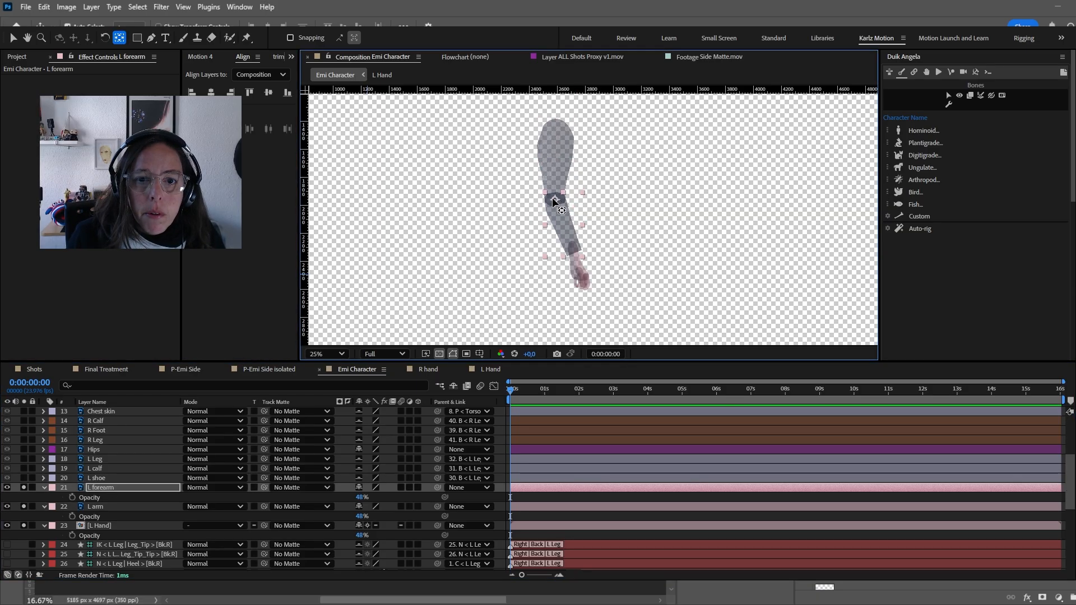
- Move the L Hand layer's anchor point to the wrist, where the hand overlaps the forearm
{"action": "left_click", "coordinate": [100, 526]}
{"action": "scroll", "coordinate": [572, 272], "scroll_direction": "up", "scroll_amount": 2}
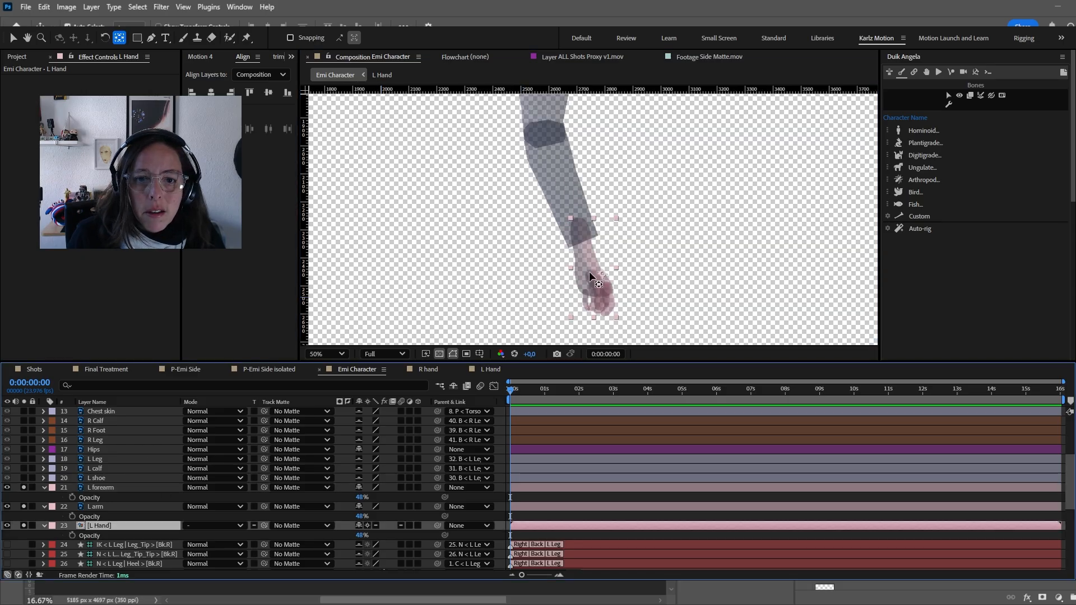
{"action": "left_click_drag", "start_coordinate": [601, 277], "coordinate": [580, 231]}
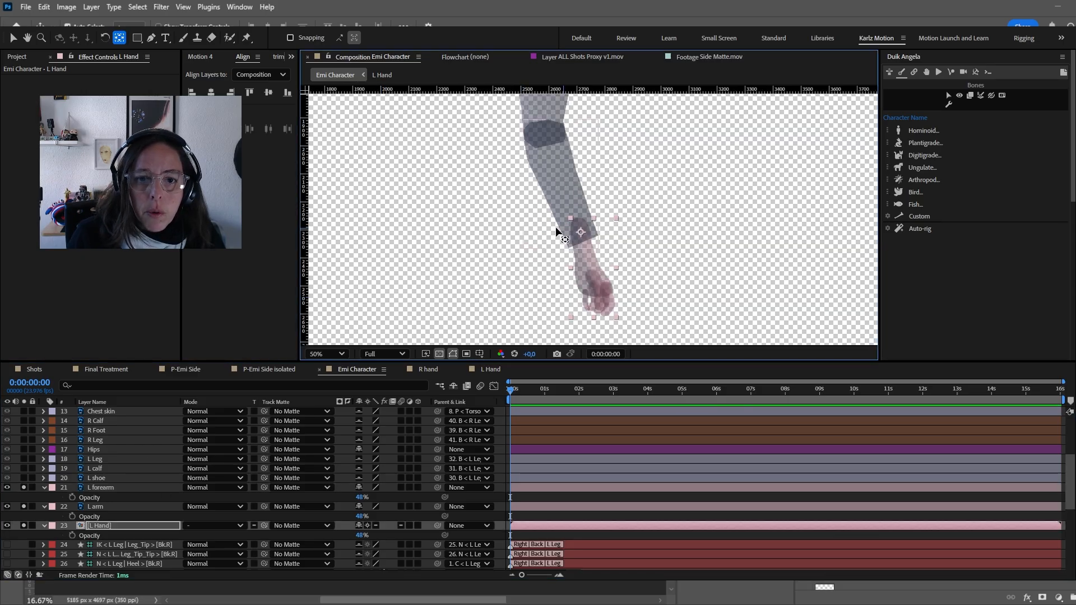
{"action": "scroll", "coordinate": [525, 262], "scroll_direction": "down", "scroll_amount": 2}
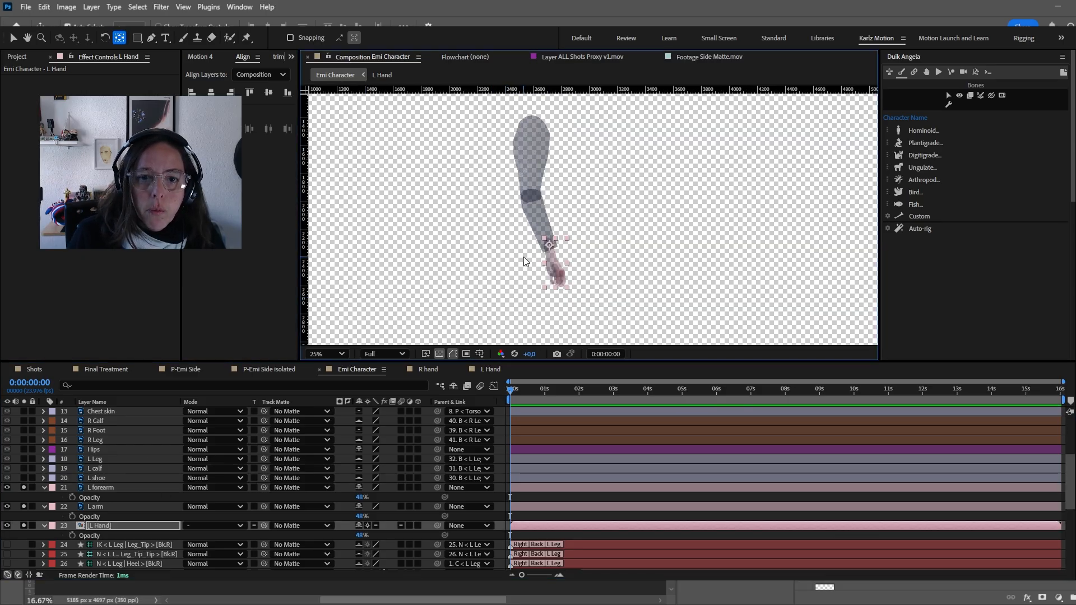
- Create Duik arm bones from the L arm, L forearm and L Hand layers and move the tip bone to the fingertips
{"action": "left_click", "coordinate": [108, 497]}
{"action": "left_click", "coordinate": [109, 506]}
{"action": "left_click", "coordinate": [117, 488], "text": "ctrl"}
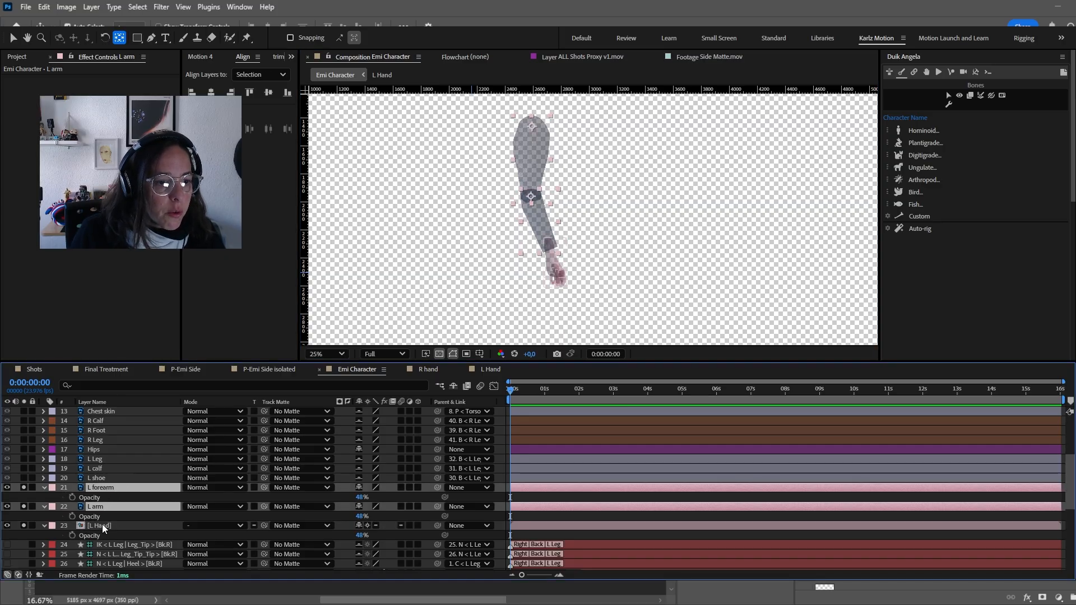
{"action": "left_click", "coordinate": [102, 526], "text": "ctrl"}
{"action": "left_click", "coordinate": [901, 130]}
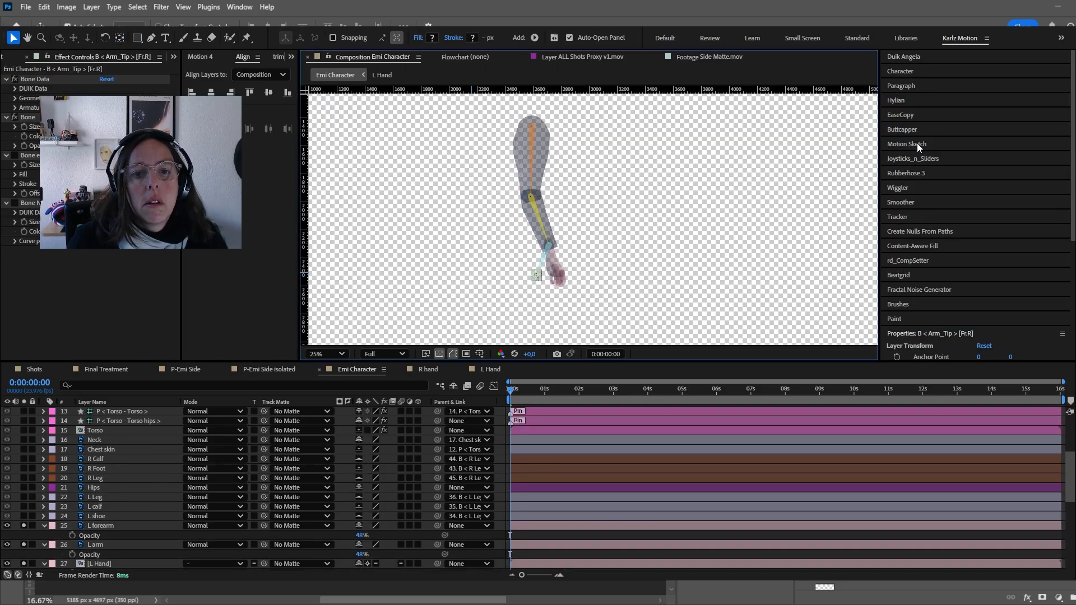
{"action": "left_click_drag", "start_coordinate": [535, 275], "coordinate": [561, 289]}
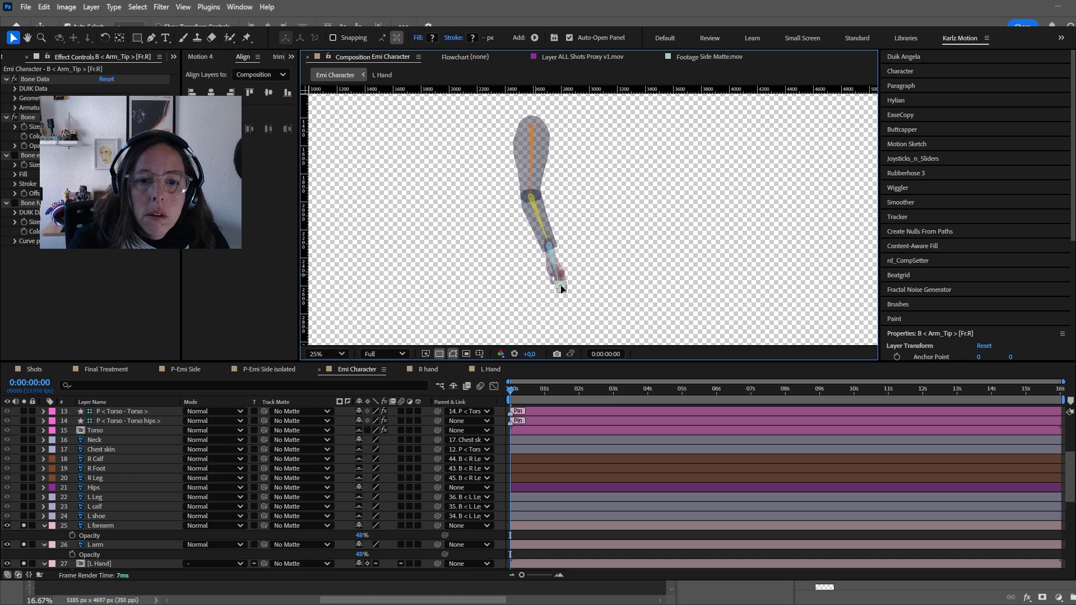
- Set the group name of the four new arm bones to L Arm and move them directly above the L forearm layer
{"action": "scroll", "coordinate": [159, 467], "scroll_direction": "up", "scroll_amount": 5}
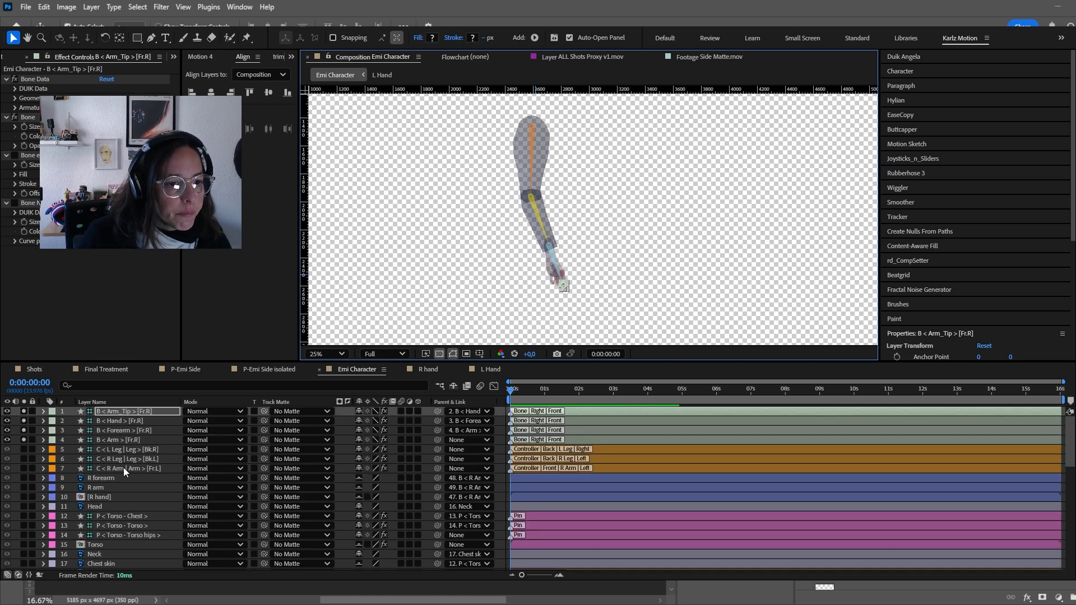
{"action": "left_click", "coordinate": [120, 439], "text": "shift"}
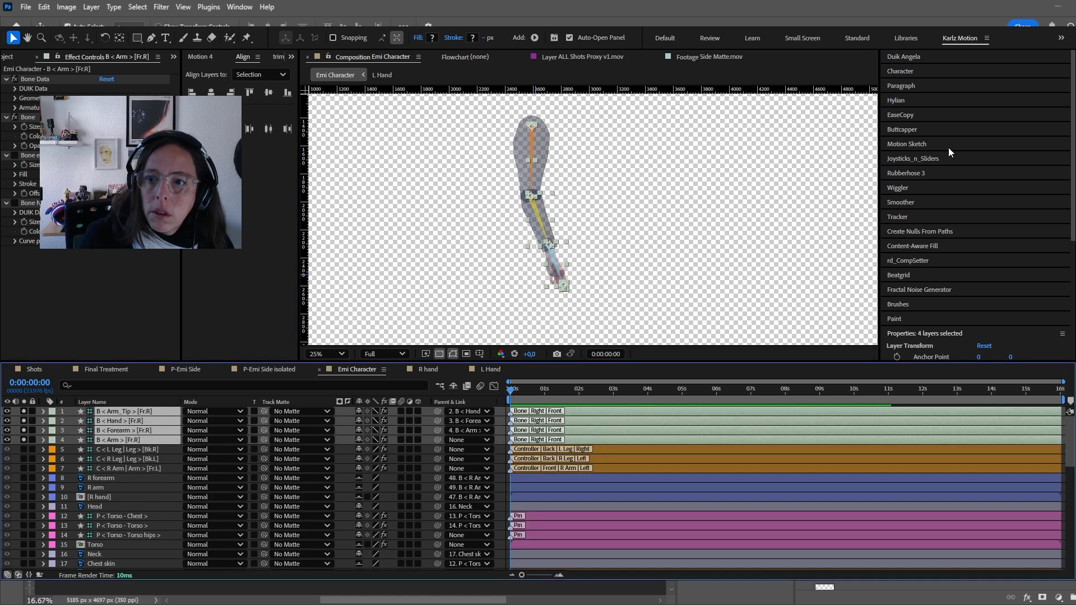
{"action": "left_click", "coordinate": [912, 60]}
{"action": "left_click", "coordinate": [946, 103]}
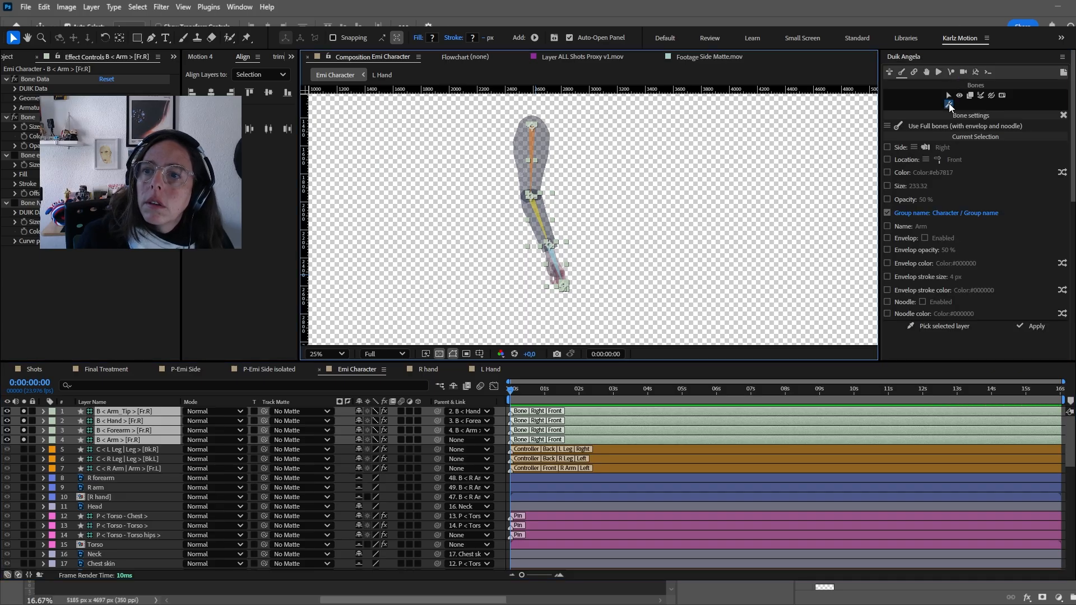
{"action": "left_click", "coordinate": [962, 212]}
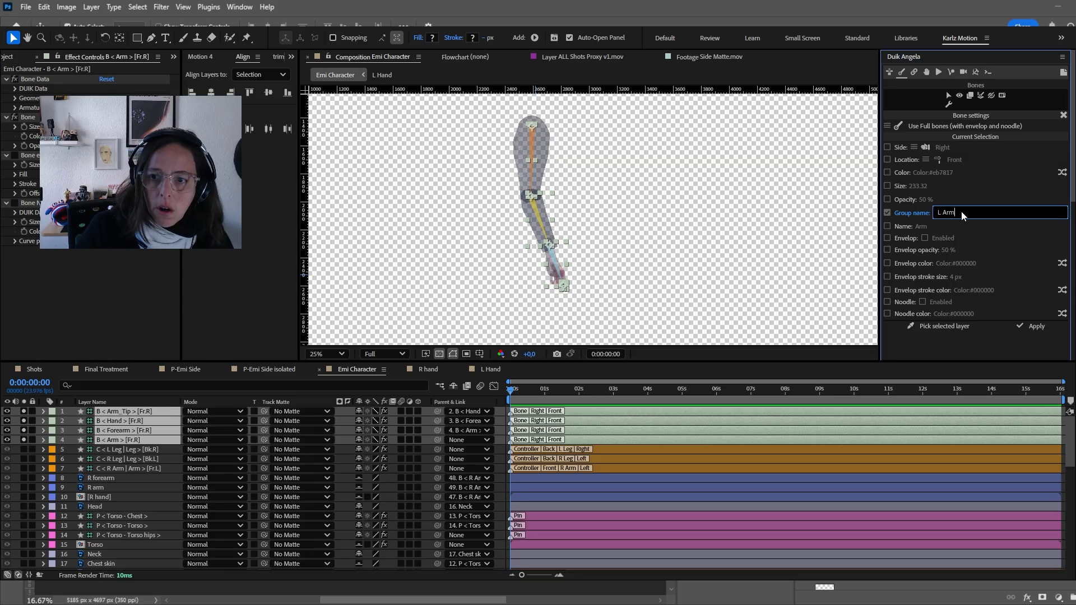
{"action": "left_click", "coordinate": [1039, 326]}
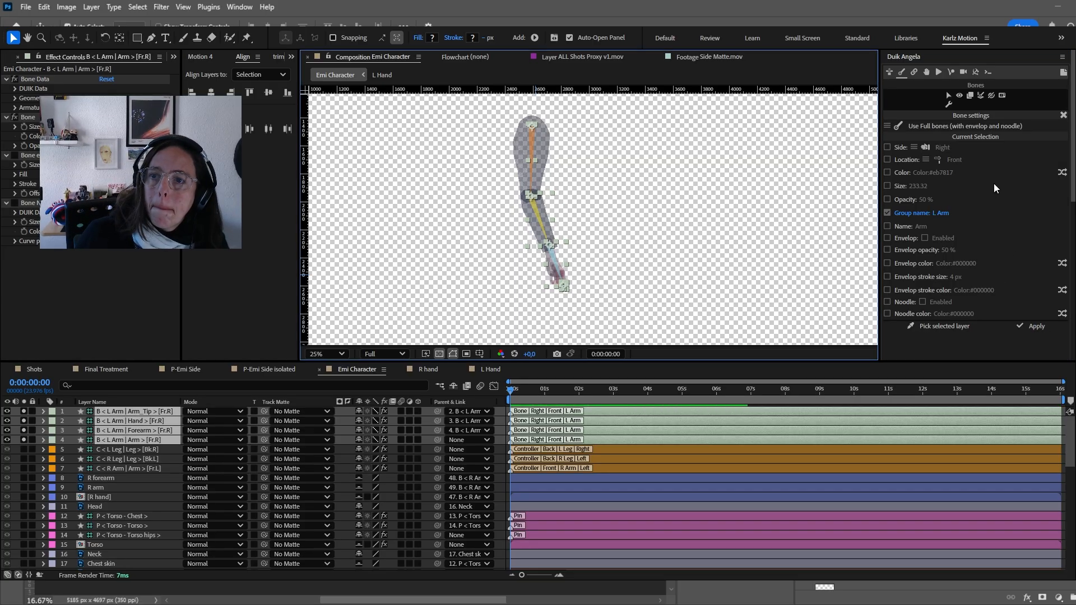
{"action": "left_click", "coordinate": [1036, 327]}
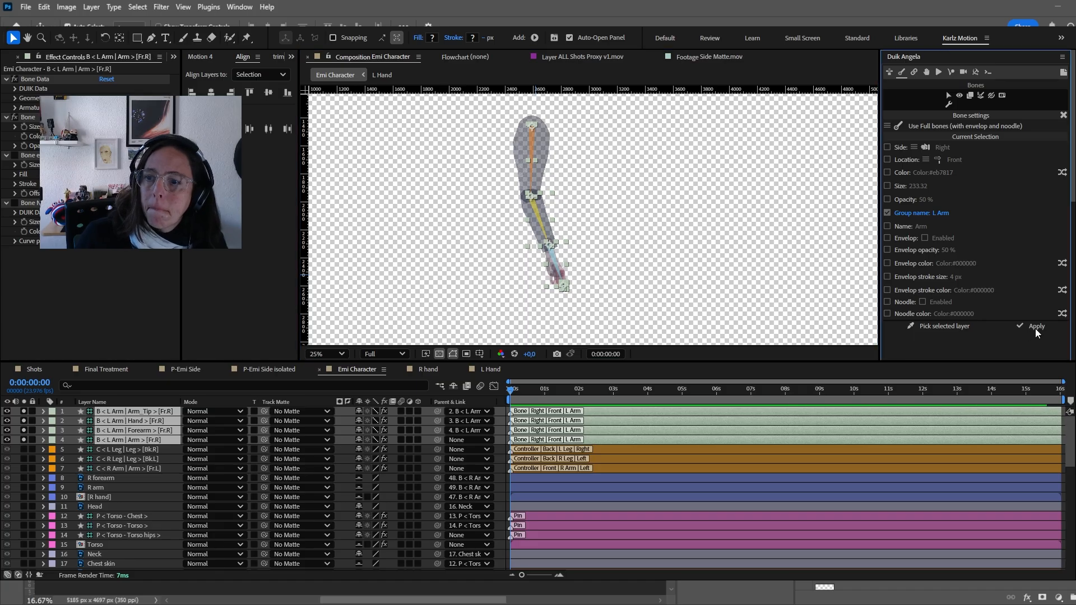
{"action": "left_click_drag", "start_coordinate": [117, 442], "coordinate": [142, 486]}
- Parent the L arm, L forearm and L Hand layers to the L Arm group's Arm, Forearm and Hand bones respectively
{"action": "left_click", "coordinate": [106, 508]}
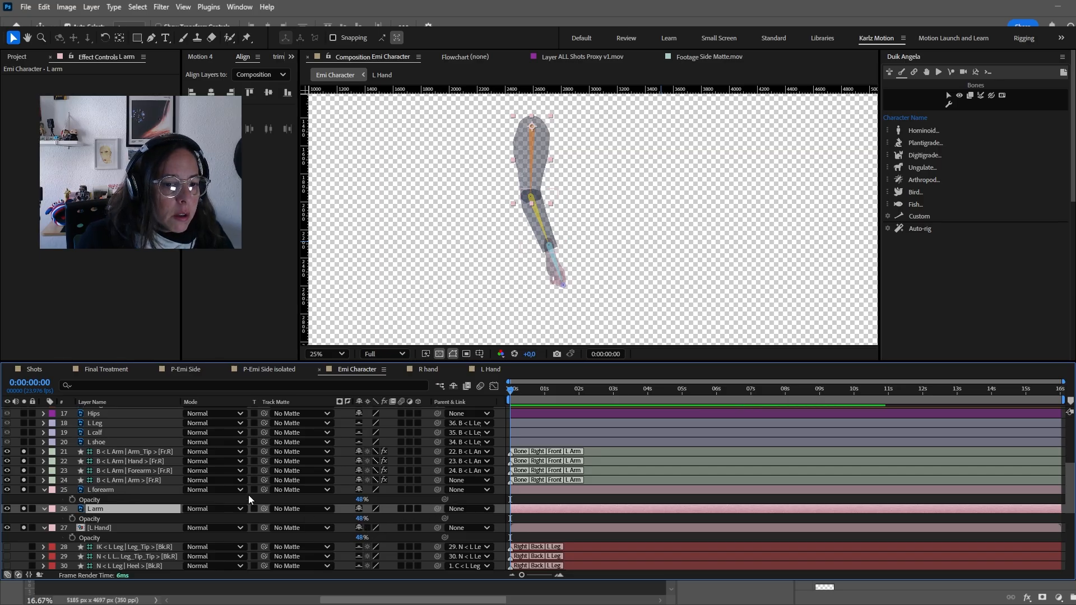
{"action": "left_click_drag", "start_coordinate": [436, 509], "coordinate": [145, 479]}
{"action": "left_click", "coordinate": [157, 490]}
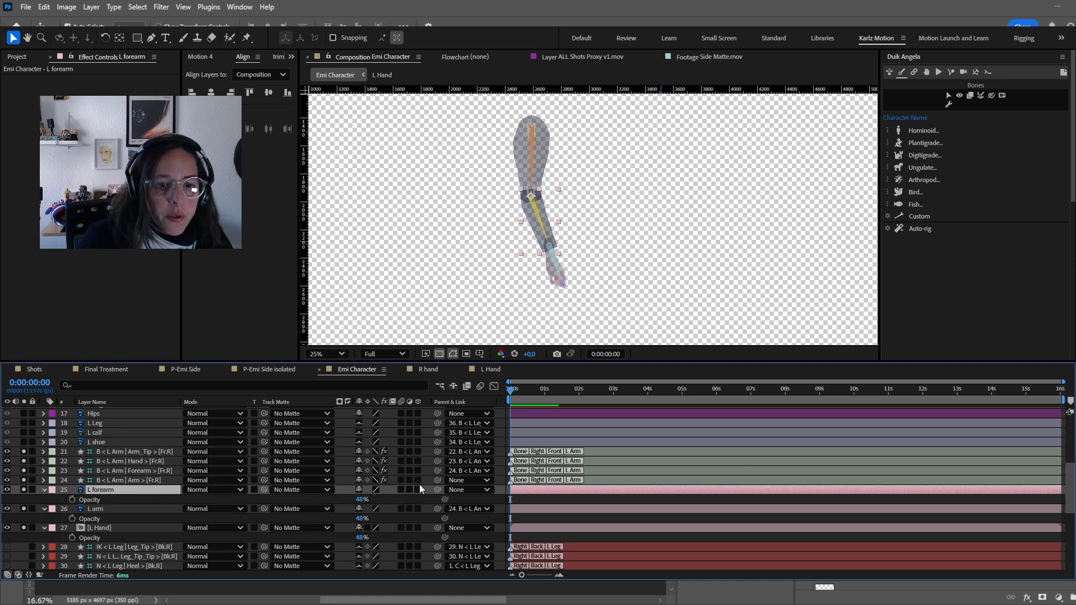
{"action": "left_click_drag", "start_coordinate": [436, 489], "coordinate": [155, 469]}
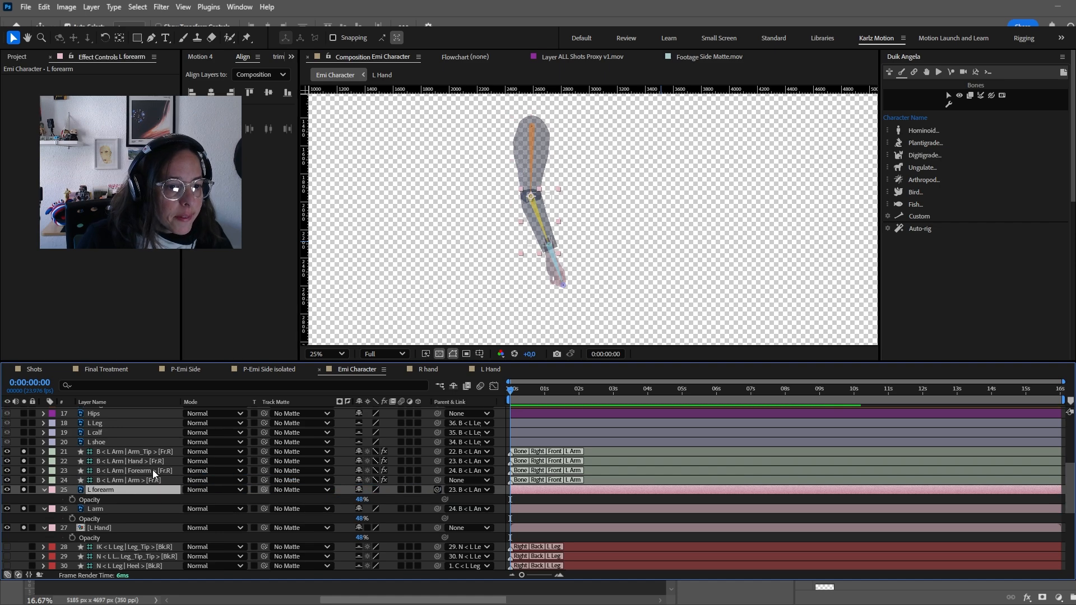
{"action": "left_click", "coordinate": [106, 527]}
{"action": "left_click_drag", "start_coordinate": [438, 528], "coordinate": [123, 462]}
- Set the label colour of the four L Arm bones to red
{"action": "left_click", "coordinate": [123, 480]}
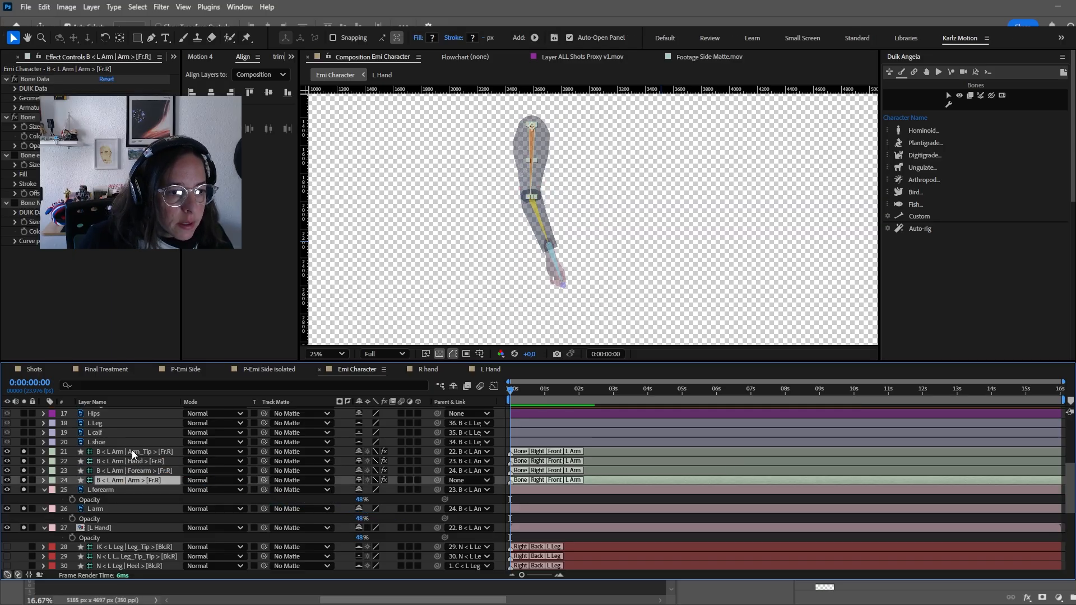
{"action": "left_click", "coordinate": [133, 452], "text": "shift"}
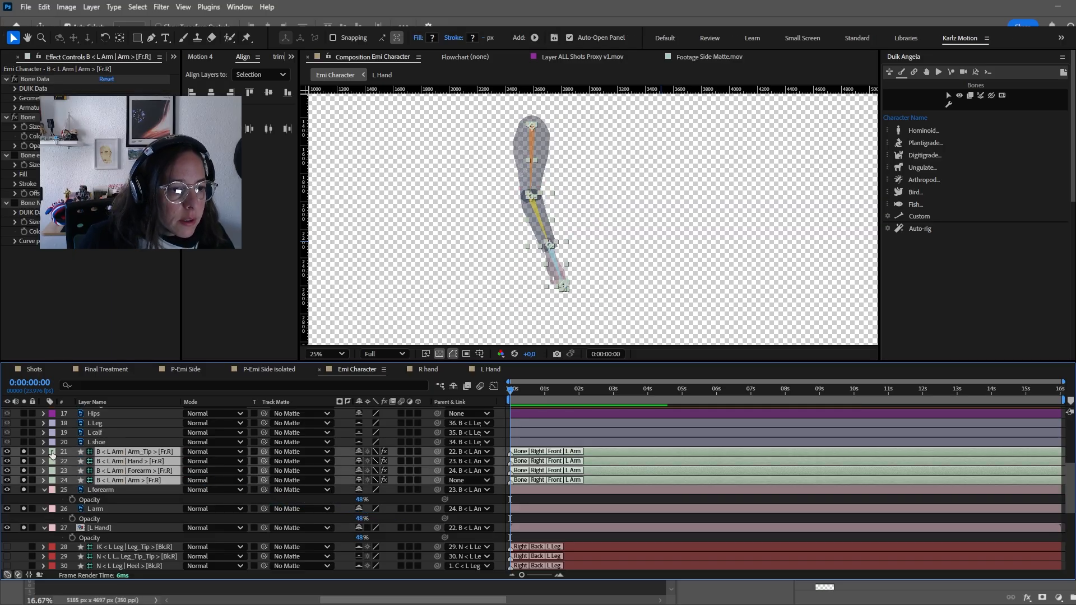
{"action": "left_click", "coordinate": [85, 258]}
- Auto-rig the L Arm bones and give the resulting arm controller an orange label
{"action": "left_click", "coordinate": [923, 229]}
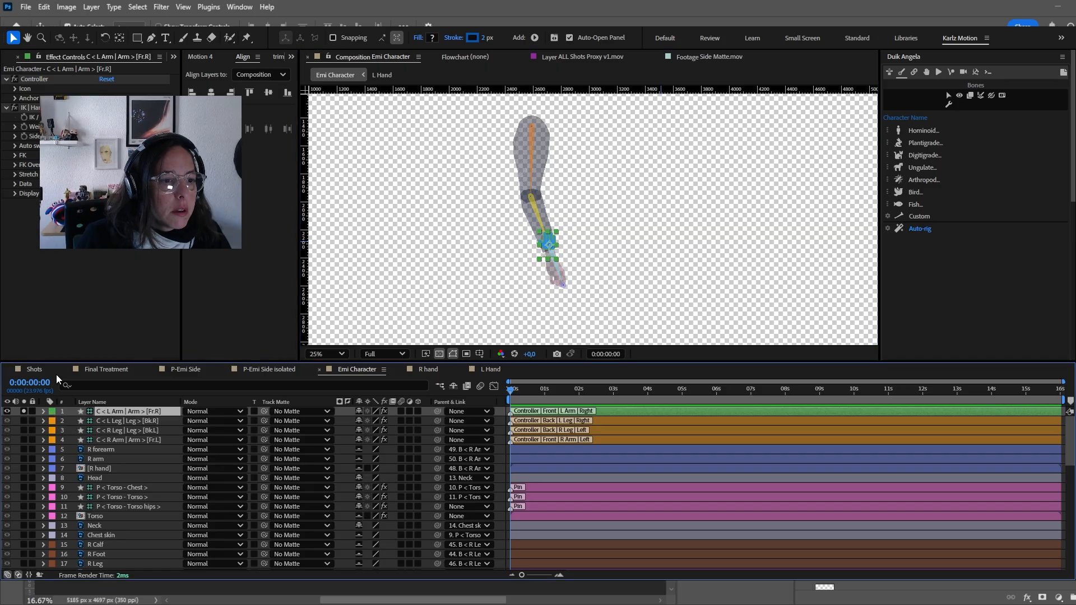
{"action": "left_click", "coordinate": [109, 447]}
{"action": "left_click", "coordinate": [115, 412]}
- Test the L Arm controller by moving it upward and far out to the side, checking its Stretch settings and undoing each move
{"action": "left_click_drag", "start_coordinate": [546, 245], "coordinate": [545, 220]}
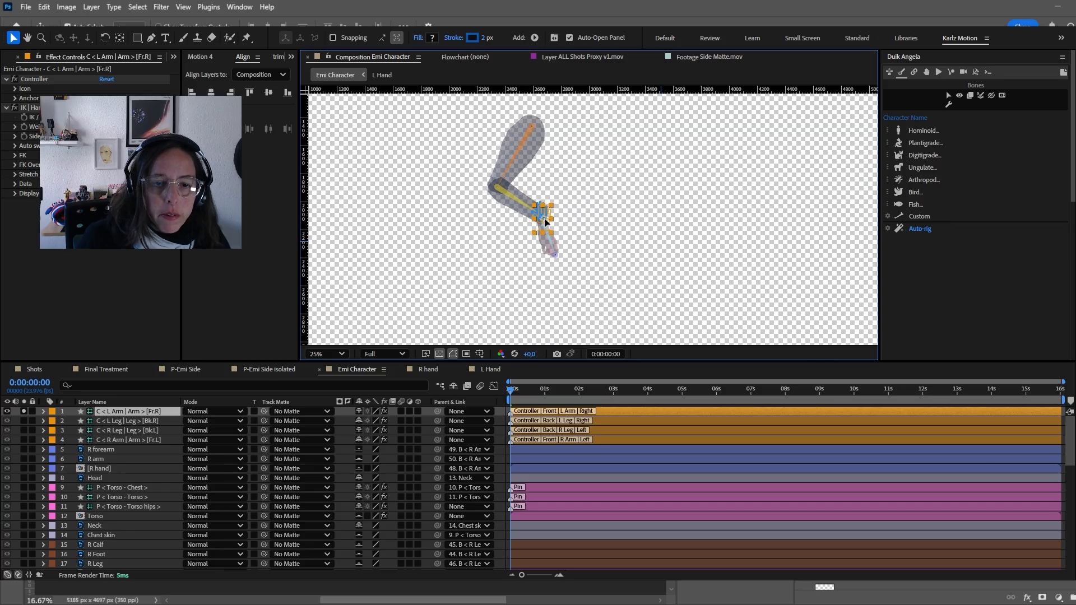
{"action": "key", "text": "ctrl+z"}
{"action": "left_click", "coordinate": [16, 174]}
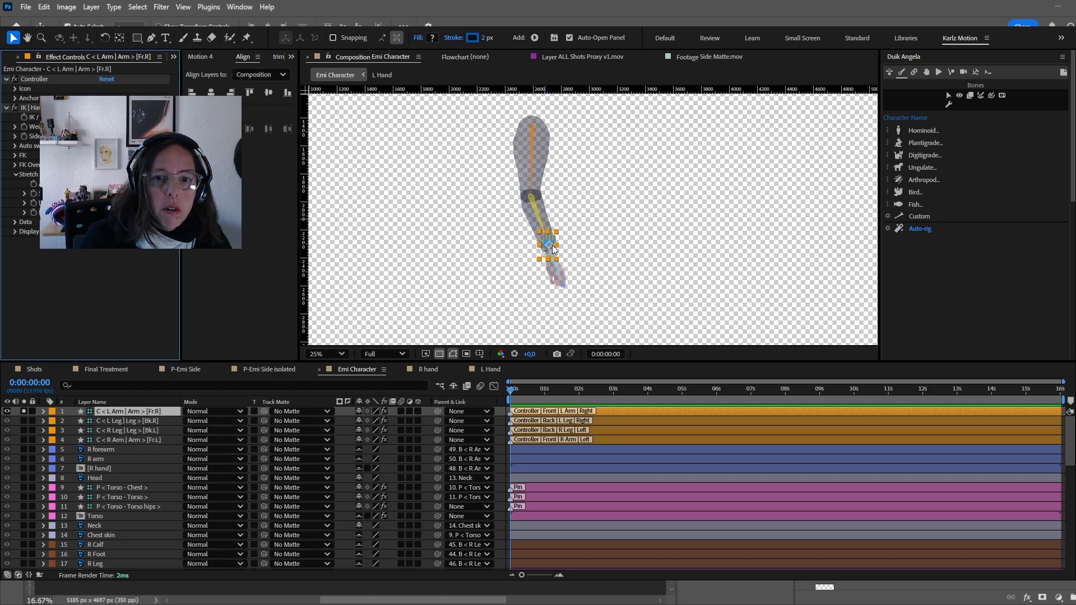
{"action": "left_click_drag", "start_coordinate": [552, 244], "coordinate": [712, 241]}
{"action": "key", "text": "ctrl+z"}
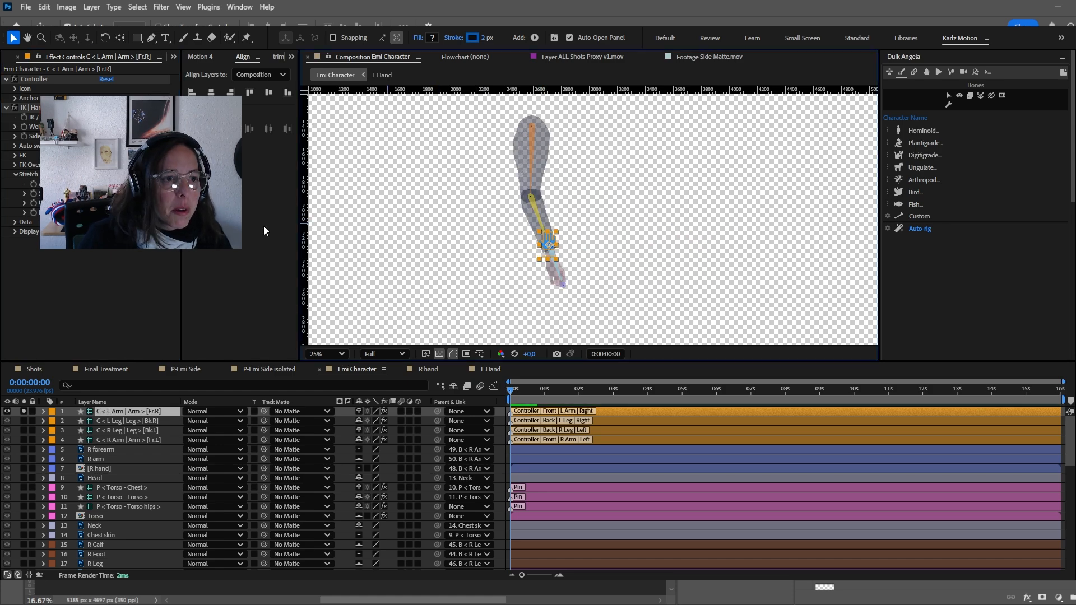
{"action": "left_click", "coordinate": [30, 108]}
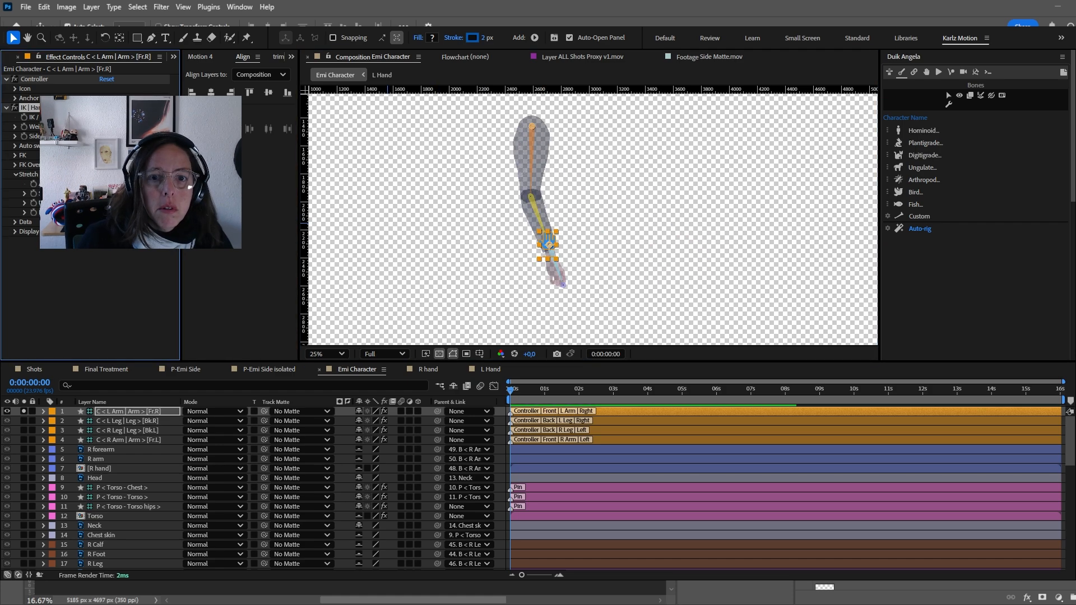
- Take the L Arm controller out of solo and parent the L Arm group's Arm bone to the Torso - Chest pin
{"action": "left_click", "coordinate": [23, 411]}
{"action": "scroll", "coordinate": [135, 457], "scroll_direction": "down", "scroll_amount": 6}
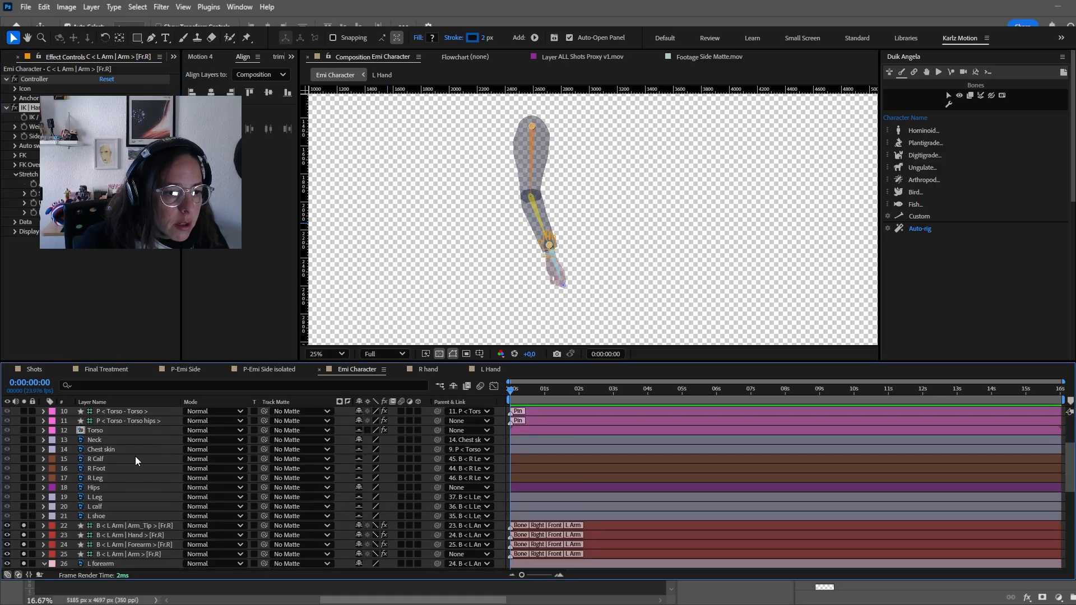
{"action": "left_click", "coordinate": [139, 442]}
{"action": "left_click", "coordinate": [135, 469], "text": "shift"}
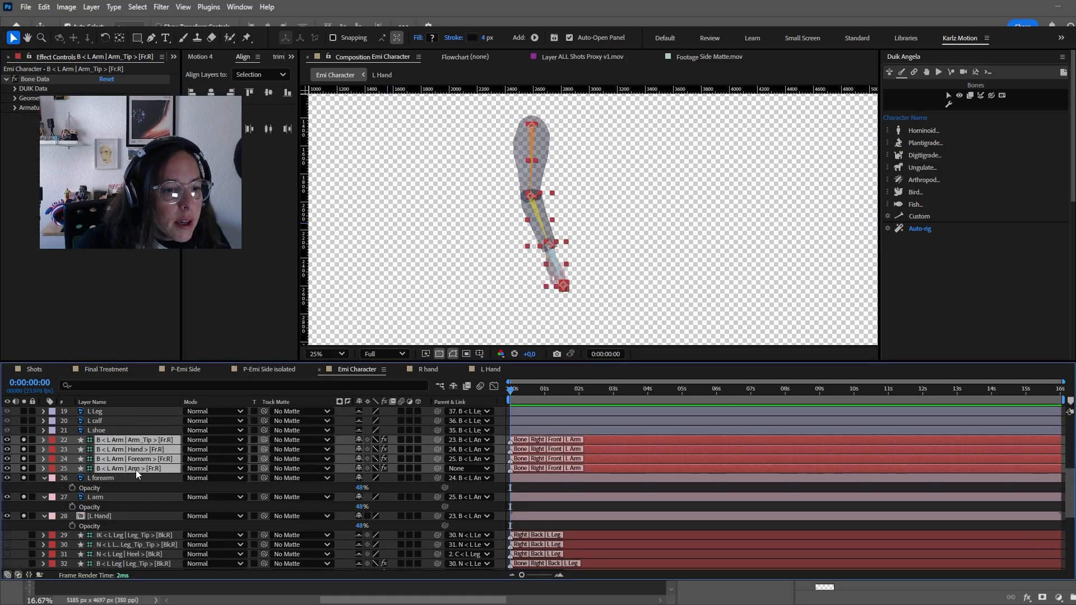
{"action": "left_click", "coordinate": [139, 486]}
{"action": "left_click", "coordinate": [143, 468]}
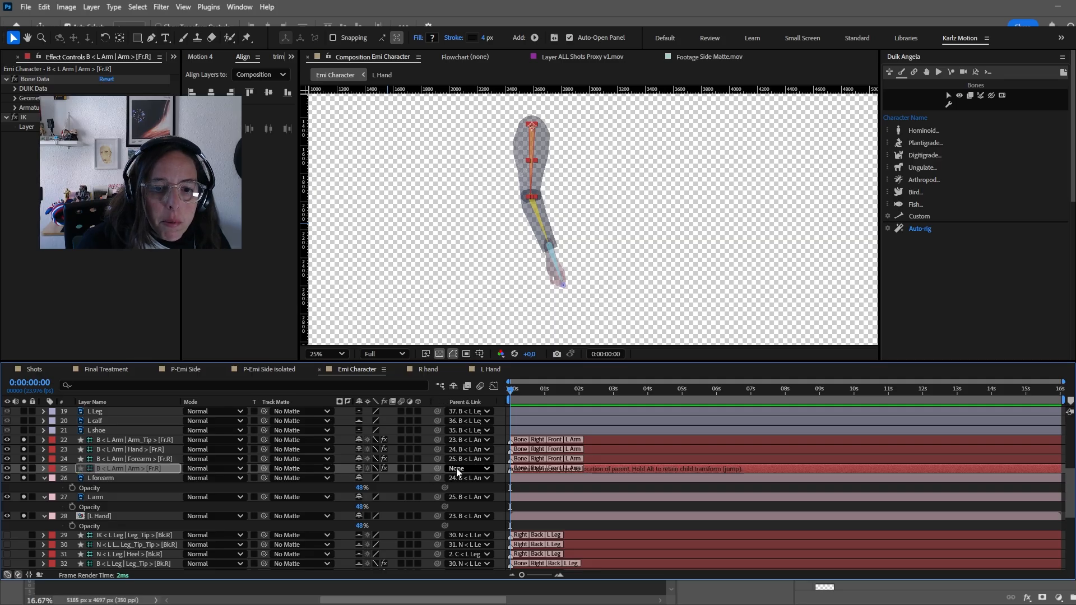
{"action": "left_click_drag", "start_coordinate": [543, 136], "coordinate": [543, 135]}
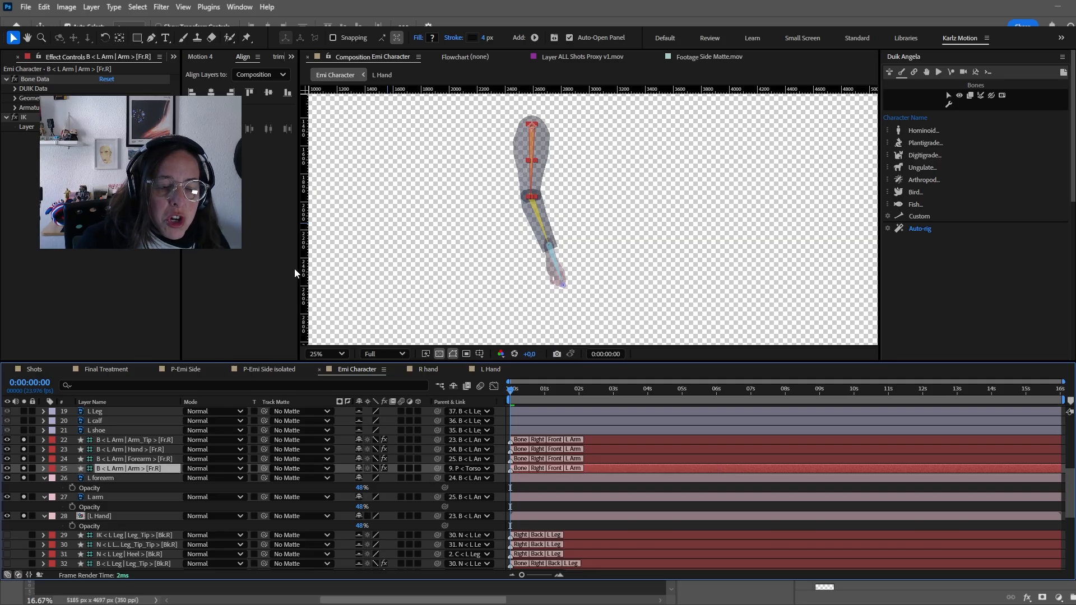
- Hide the four L Arm bones as shy, invisible layers and move them below the L Hand layer
{"action": "left_click", "coordinate": [124, 441], "text": "shift"}
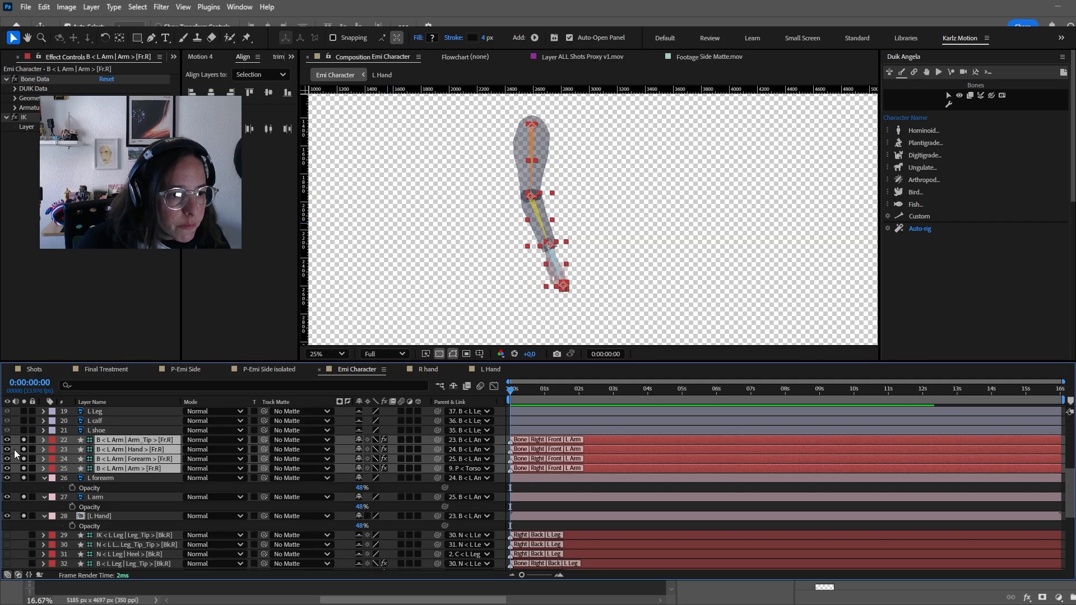
{"action": "left_click", "coordinate": [7, 440]}
{"action": "left_click", "coordinate": [358, 440]}
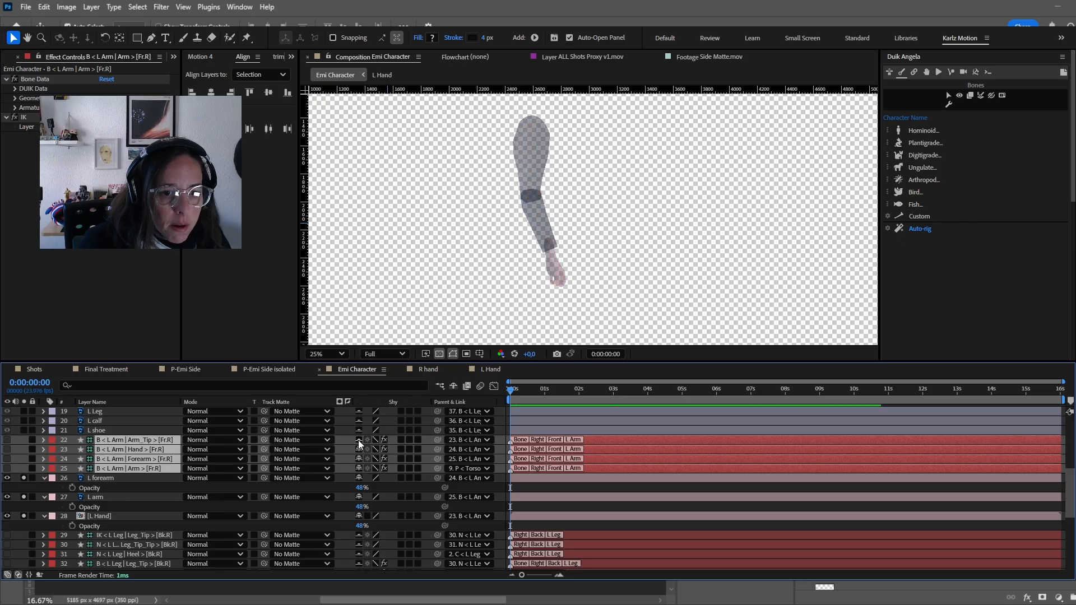
{"action": "left_click_drag", "start_coordinate": [110, 469], "coordinate": [120, 526]}
- Set the L forearm, L arm and L Hand layers' opacity to 100% and take them out of solo
{"action": "left_click", "coordinate": [118, 441]}
{"action": "left_click", "coordinate": [102, 479], "text": "shift"}
{"action": "left_click_drag", "start_coordinate": [363, 450], "coordinate": [392, 450]}
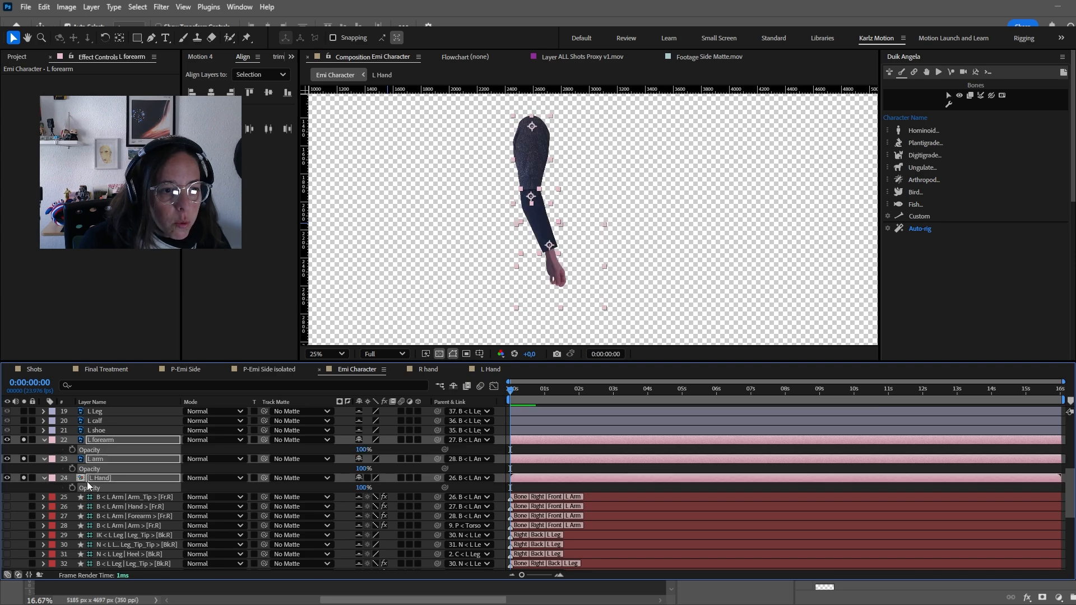
{"action": "left_click", "coordinate": [43, 440]}
{"action": "left_click", "coordinate": [23, 441]}
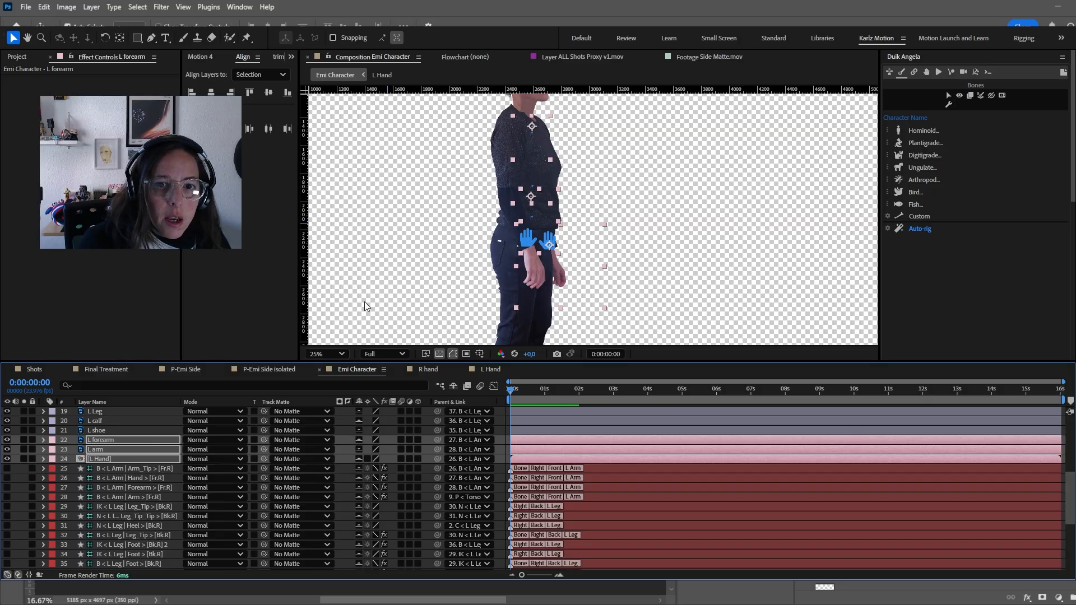
{"action": "left_click", "coordinate": [353, 286]}
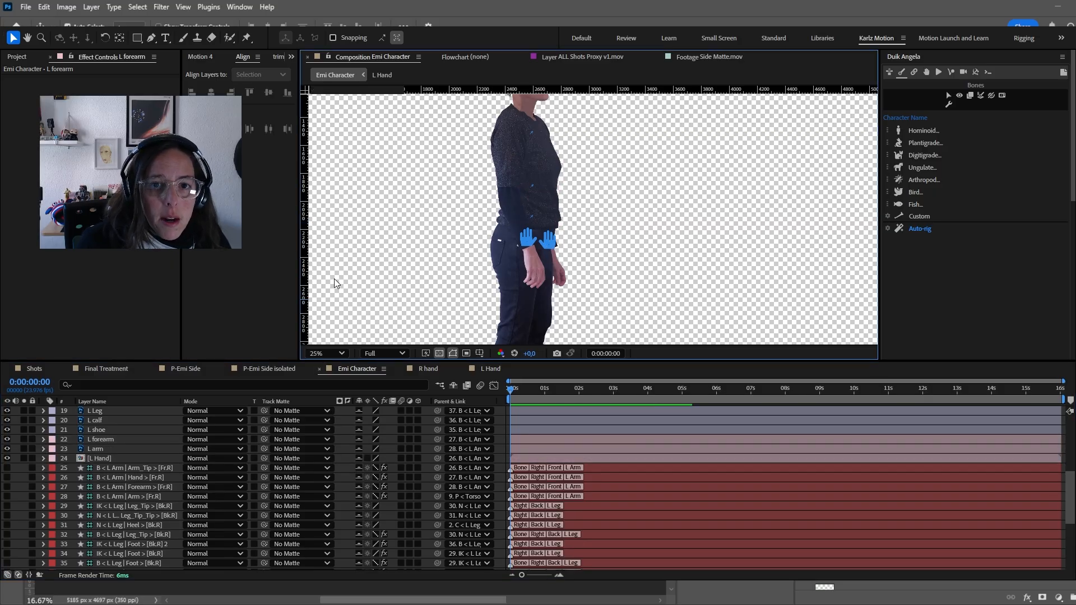
- Enlarge the timeline area and look through the complete layer stack of controllers, artwork layers and bones
{"action": "left_click_drag", "start_coordinate": [322, 363], "coordinate": [384, 183]}
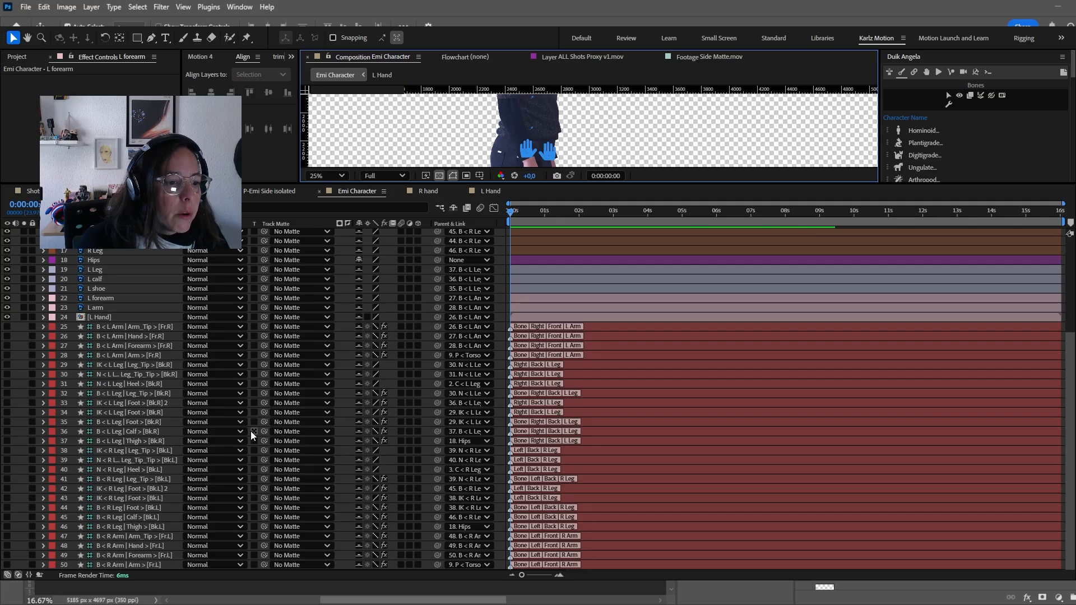
{"action": "scroll", "coordinate": [251, 432], "scroll_direction": "up", "scroll_amount": 4}
{"action": "scroll", "coordinate": [82, 464], "scroll_direction": "down", "scroll_amount": 4}
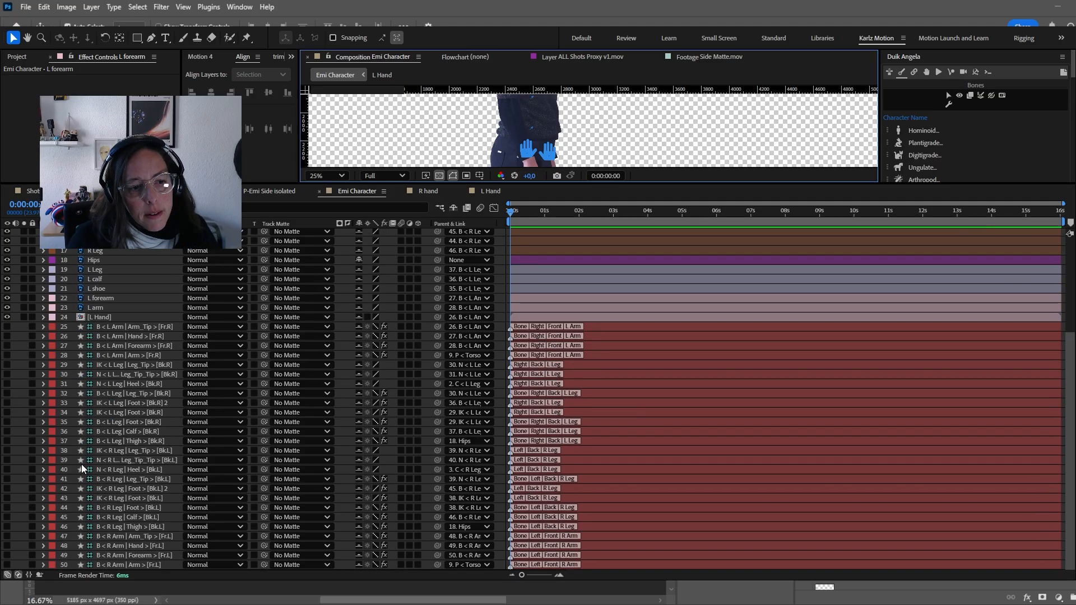
{"action": "scroll", "coordinate": [81, 464], "scroll_direction": "up", "scroll_amount": 3}
{"action": "scroll", "coordinate": [82, 464], "scroll_direction": "up", "scroll_amount": 2}
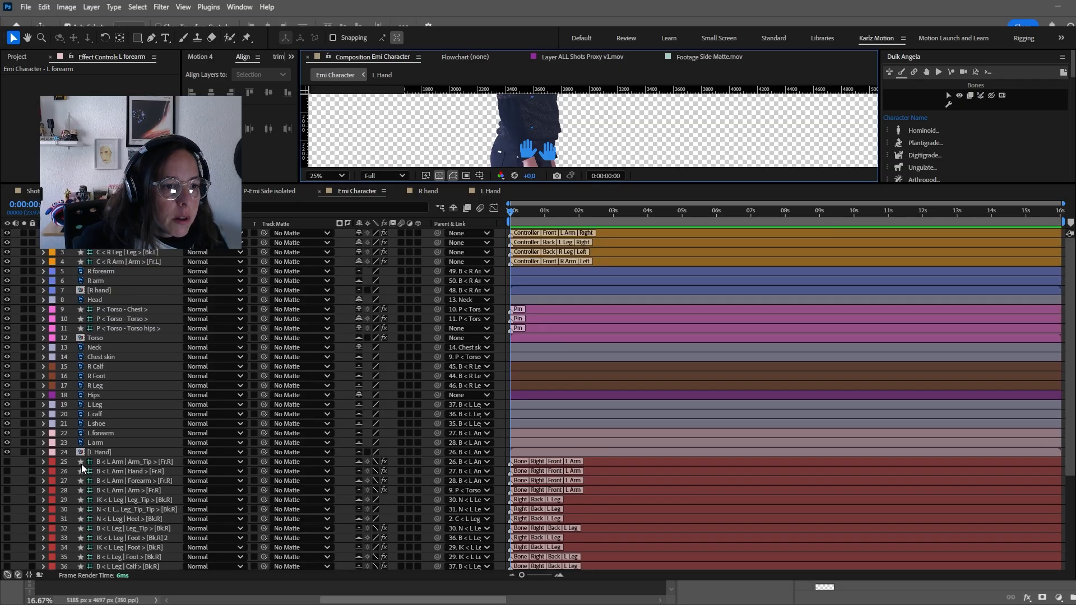
{"action": "scroll", "coordinate": [72, 426], "scroll_direction": "down", "scroll_amount": 5}
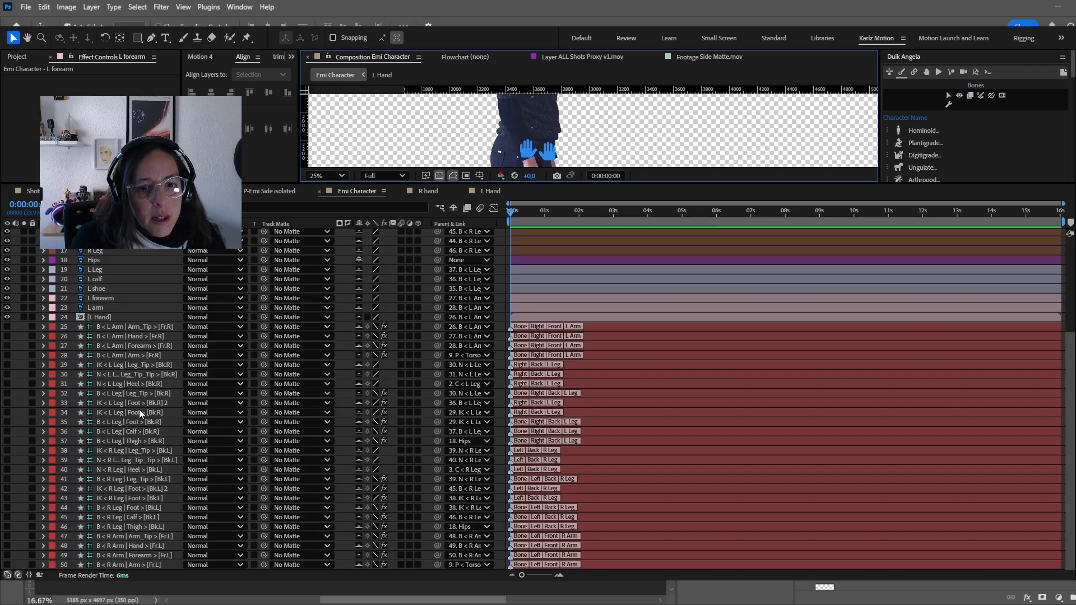
- Parent the Torso - Torso hips pin to the Hips layer
{"action": "left_click_drag", "start_coordinate": [501, 182], "coordinate": [526, 358]}
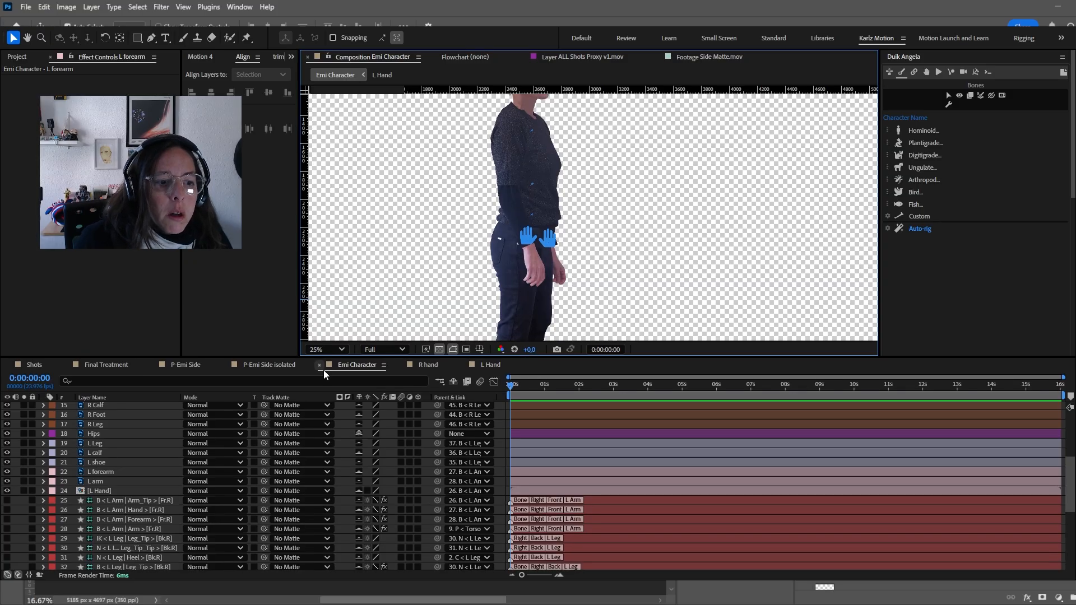
{"action": "left_click", "coordinate": [98, 436]}
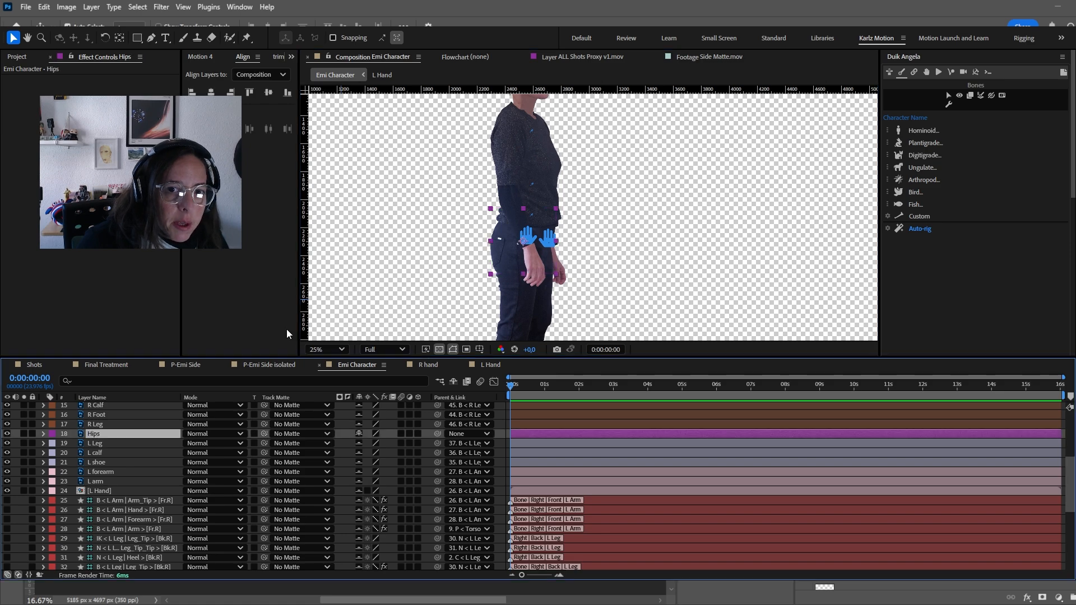
{"action": "mouse_move", "coordinate": [546, 242]}
{"action": "left_mouse_down"}
{"action": "mouse_move", "coordinate": [599, 244]}
{"action": "mouse_move", "coordinate": [496, 247]}
{"action": "mouse_move", "coordinate": [580, 247]}
{"action": "mouse_move", "coordinate": [546, 245]}
{"action": "left_mouse_up"}
{"action": "scroll", "coordinate": [127, 469], "scroll_direction": "up", "scroll_amount": 3}
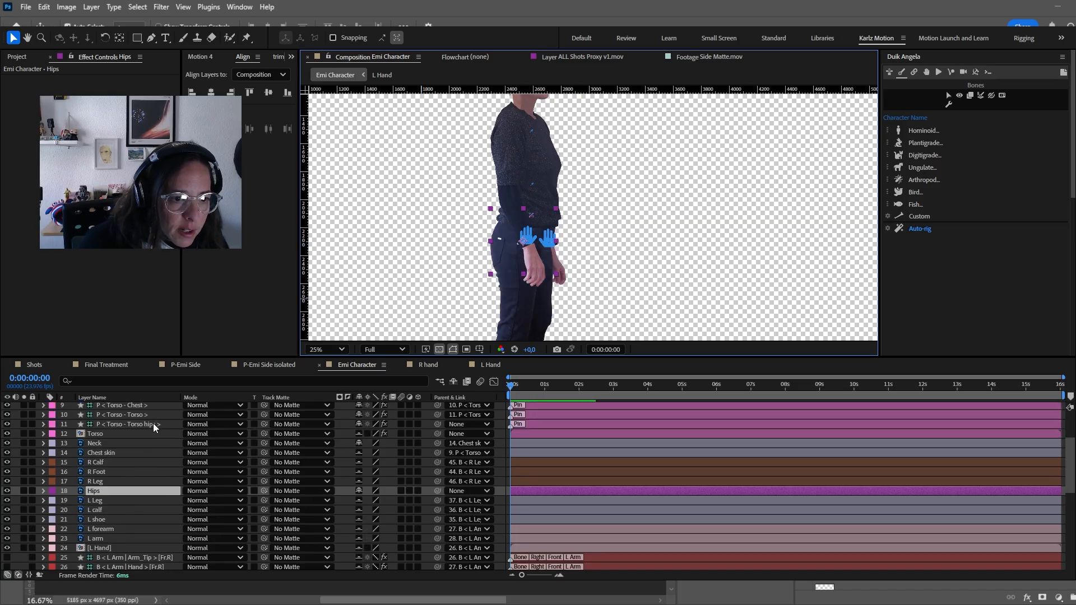
{"action": "left_click", "coordinate": [153, 424]}
{"action": "left_click_drag", "start_coordinate": [161, 439], "coordinate": [92, 491]}
{"action": "left_click", "coordinate": [150, 427]}
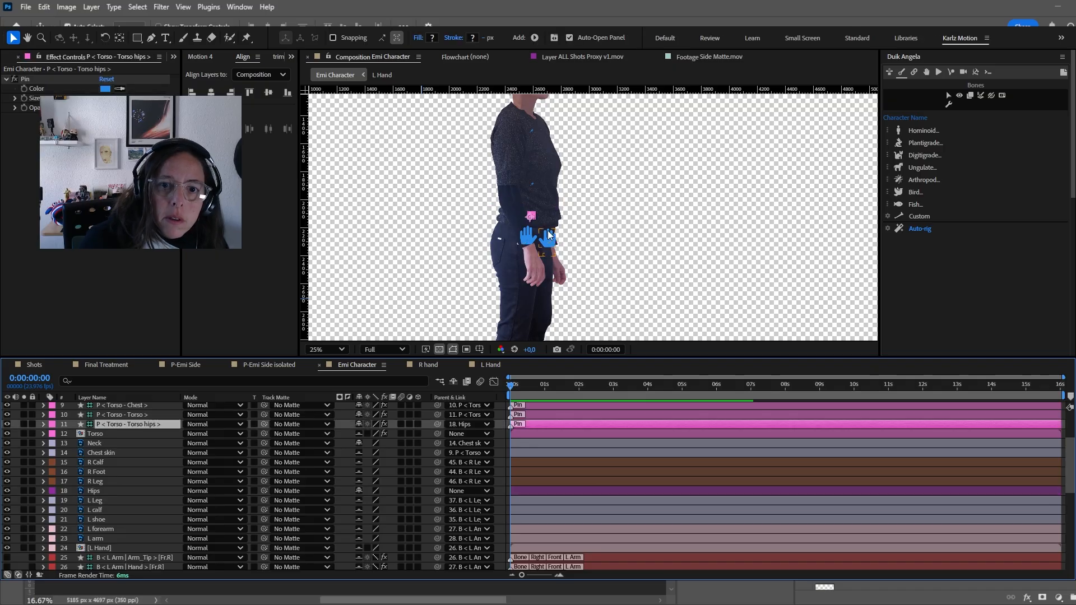
- Test the rig by moving the Hips layer down and backward into a squat, and undo the move
{"action": "left_click", "coordinate": [93, 488]}
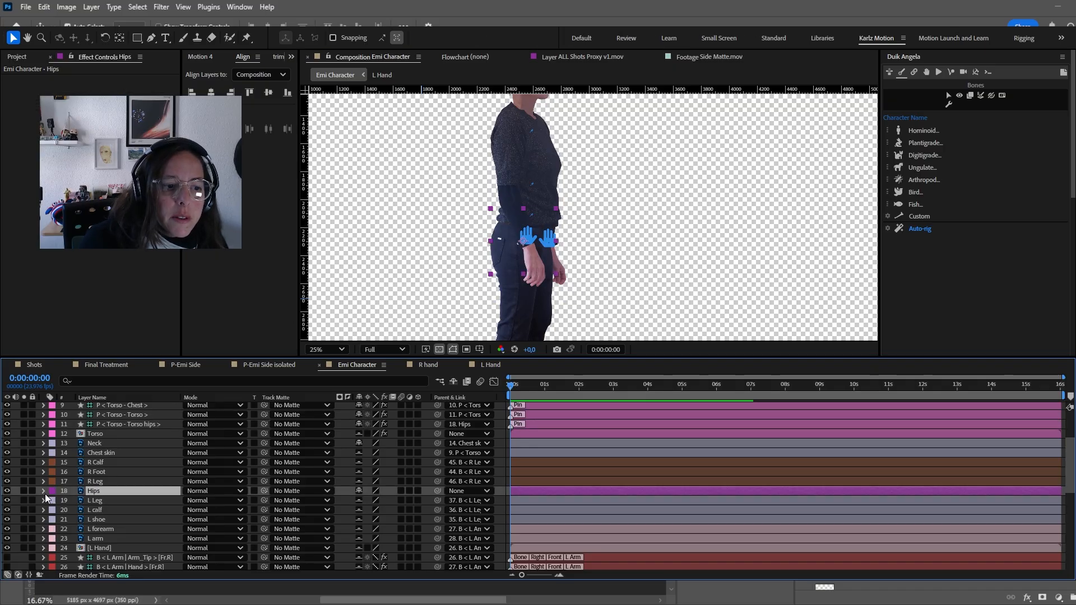
{"action": "scroll", "coordinate": [572, 200], "scroll_direction": "down", "scroll_amount": 1}
{"action": "left_click", "coordinate": [526, 212]}
{"action": "left_click_drag", "start_coordinate": [527, 211], "coordinate": [525, 238]}
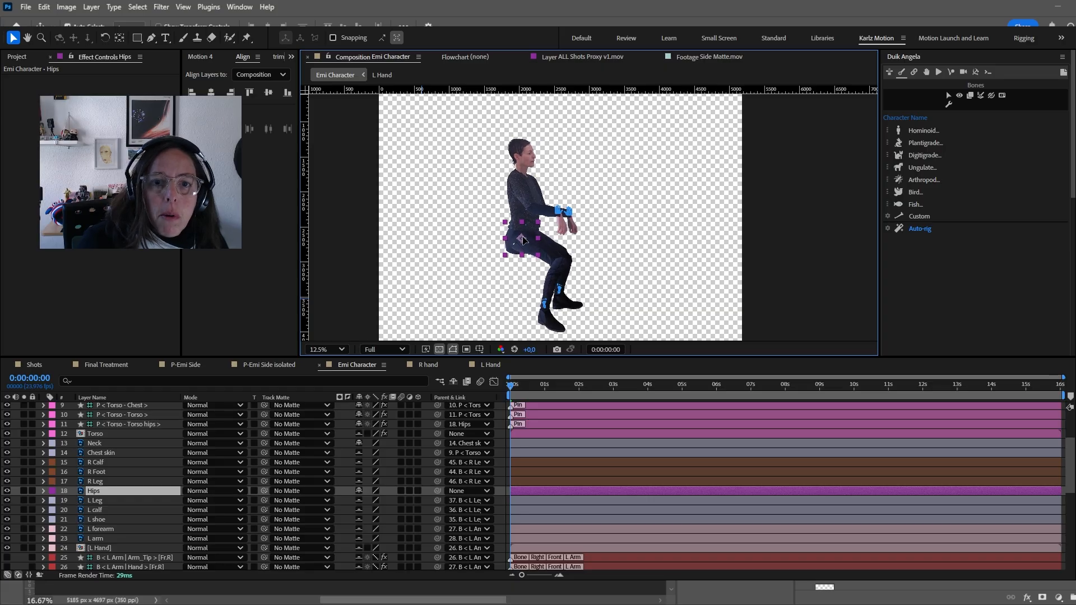
{"action": "key", "text": "ctrl+z"}
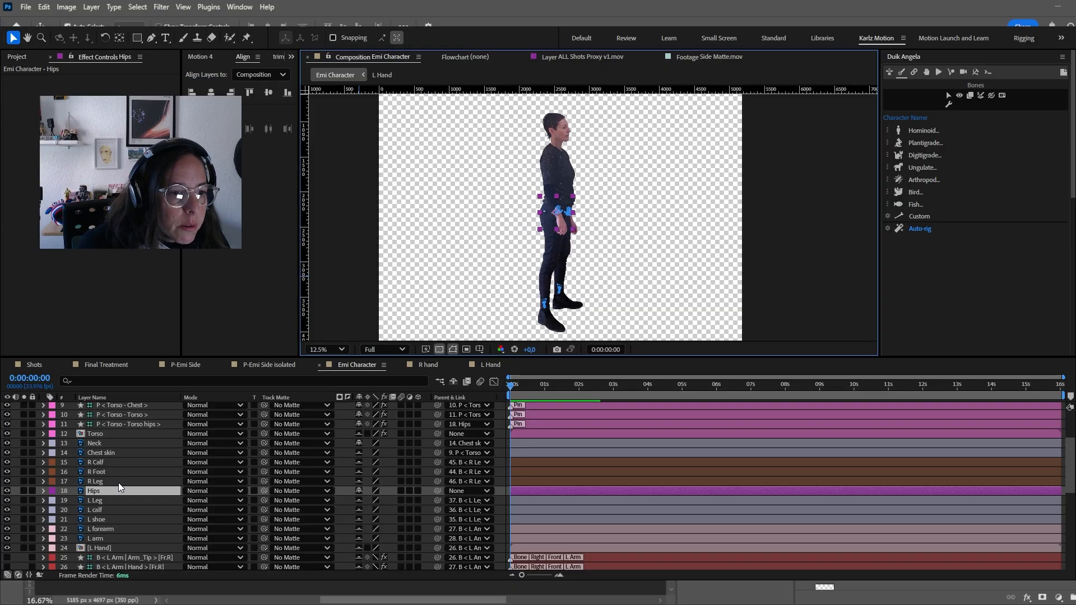
- Hide the shy layers in the Emi Character timeline and clear the layer selection
{"action": "scroll", "coordinate": [121, 486], "scroll_direction": "down", "scroll_amount": 6}
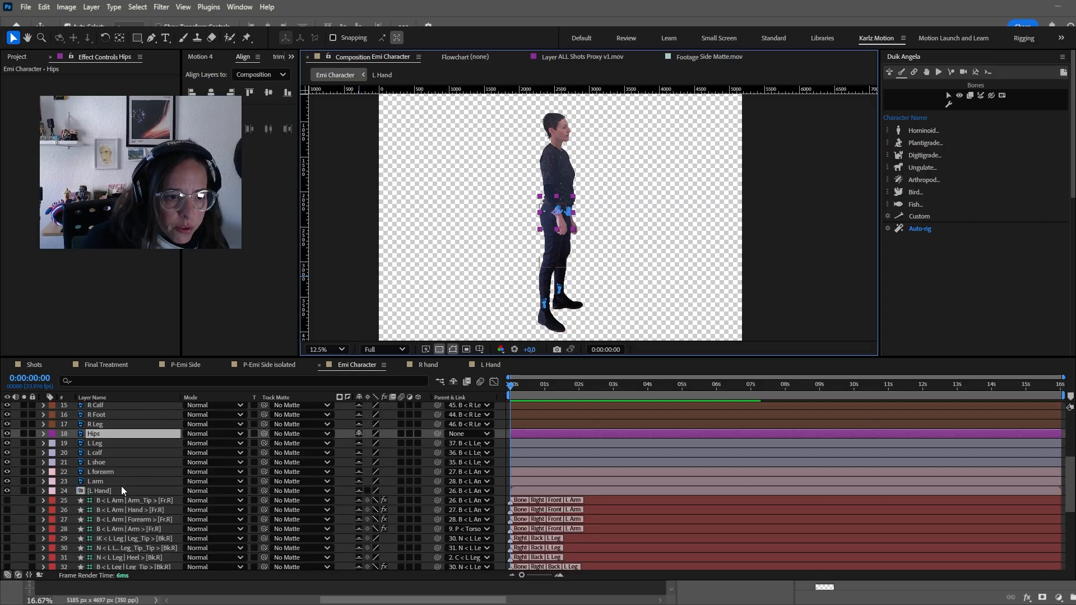
{"action": "scroll", "coordinate": [122, 483], "scroll_direction": "up", "scroll_amount": 7}
{"action": "scroll", "coordinate": [121, 480], "scroll_direction": "up", "scroll_amount": 2}
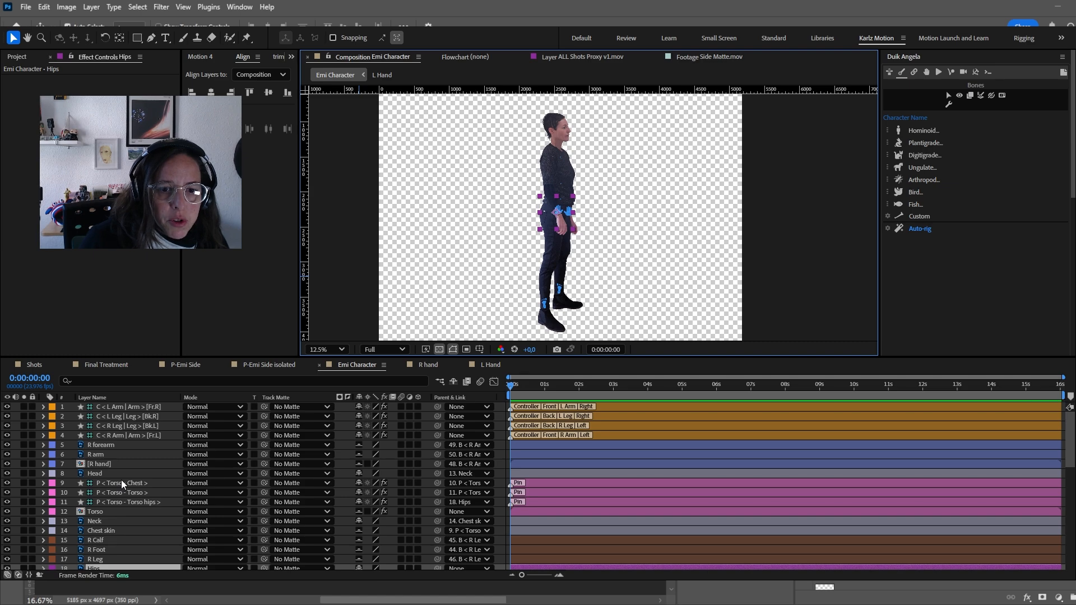
{"action": "left_click", "coordinate": [454, 382]}
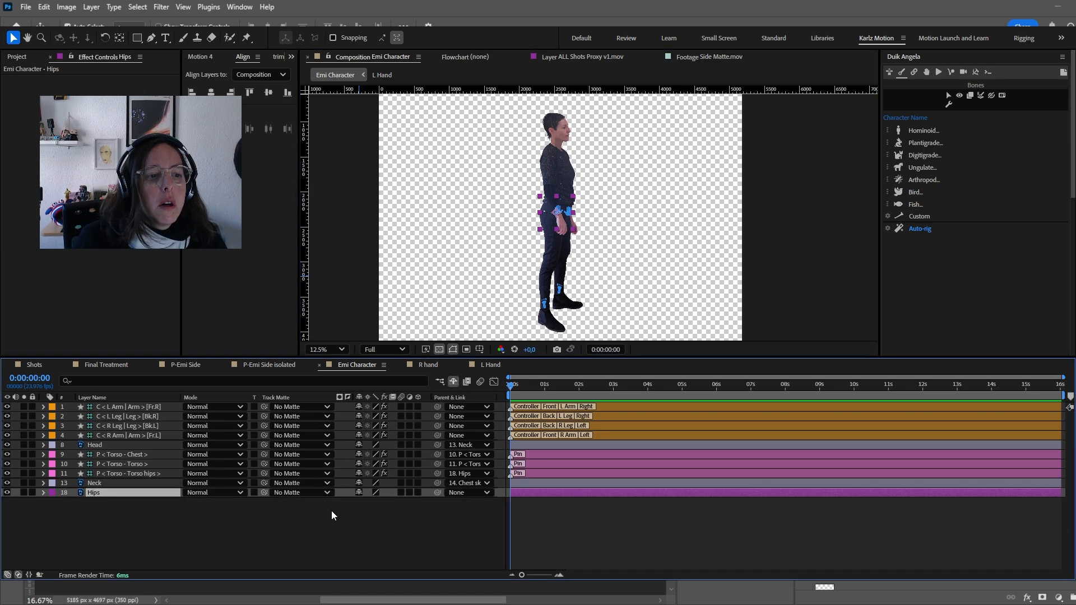
{"action": "left_click", "coordinate": [303, 549]}
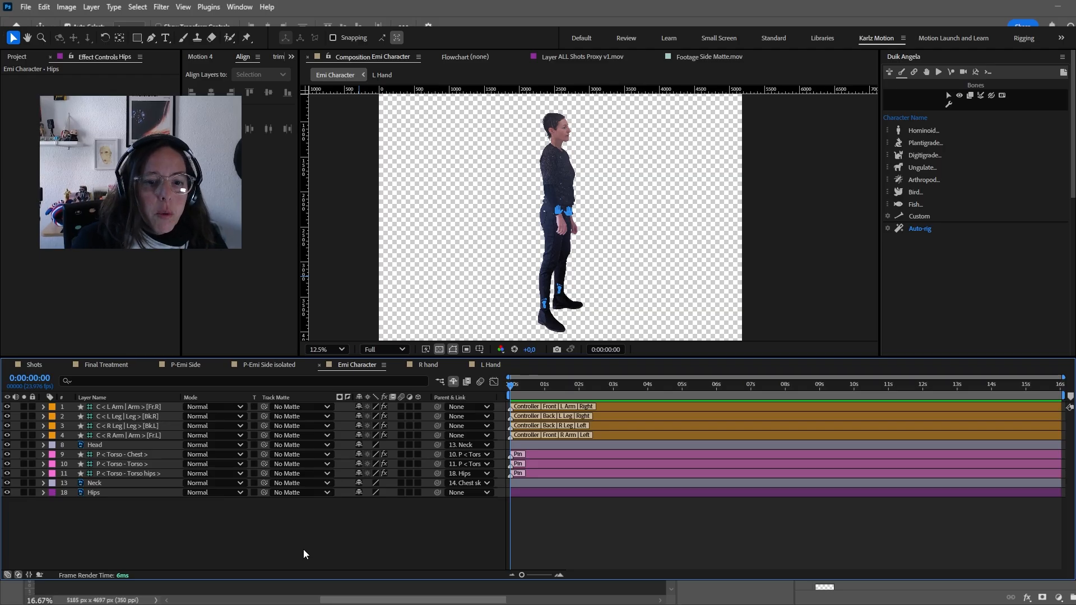
- Raise the R Leg controller forward so the knee bends and the hip area is exposed
{"action": "left_click", "coordinate": [116, 494]}
{"action": "scroll", "coordinate": [587, 214], "scroll_direction": "up", "scroll_amount": 2}
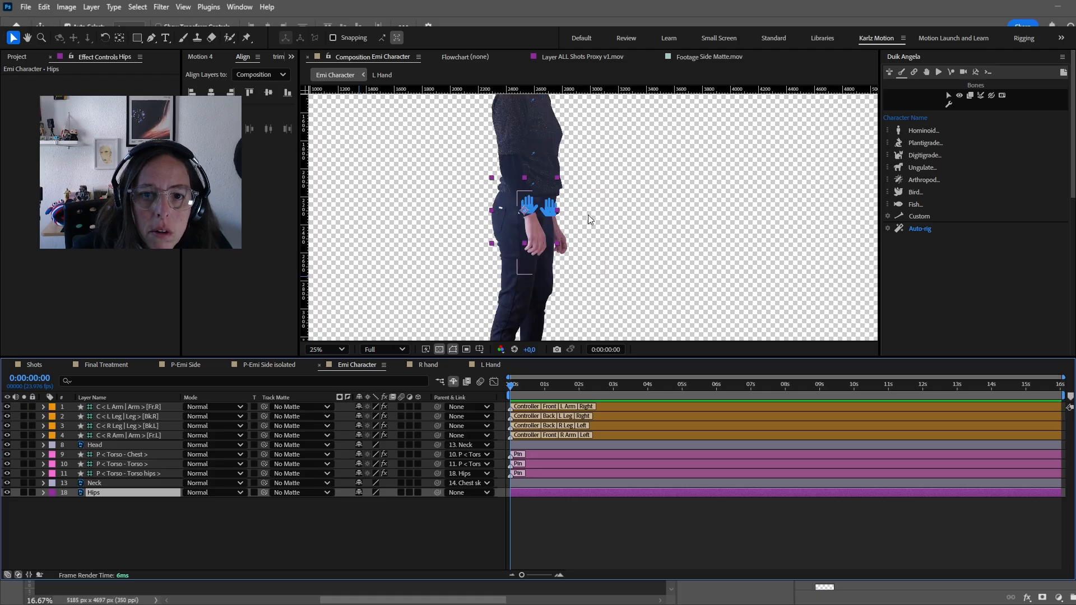
{"action": "scroll", "coordinate": [563, 197], "scroll_direction": "down", "scroll_amount": 1}
{"action": "left_click", "coordinate": [532, 298]}
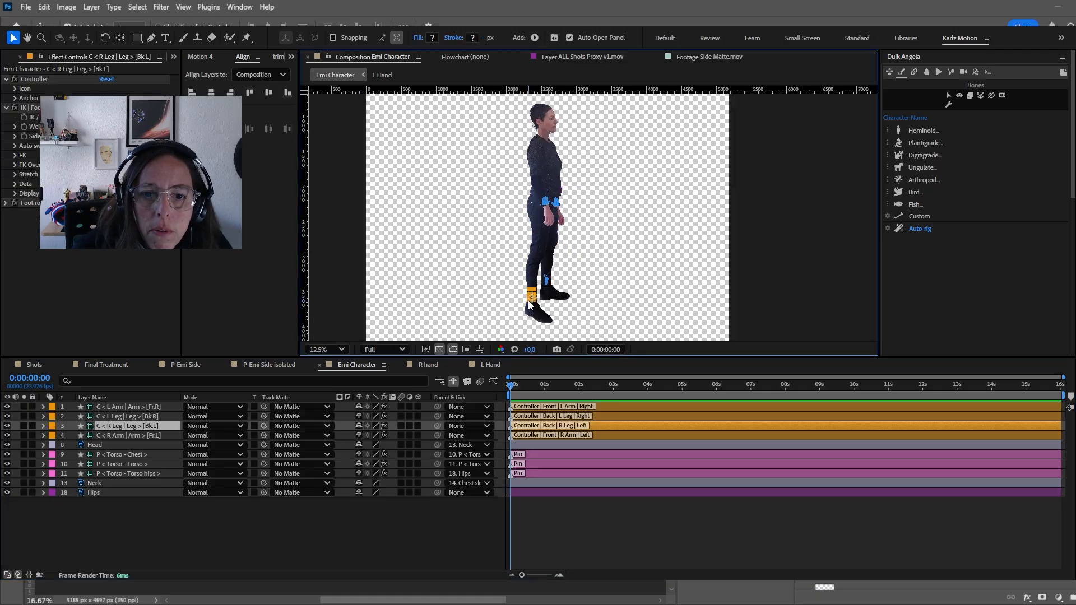
{"action": "left_click_drag", "start_coordinate": [531, 297], "coordinate": [595, 262]}
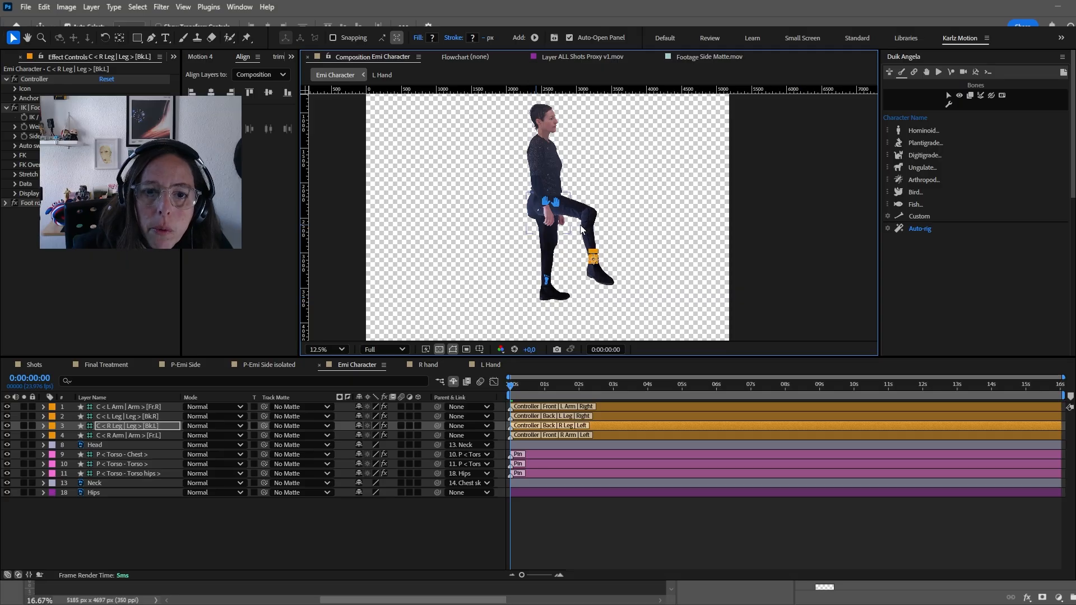
- Draw a closed, rounded mask around the pelvis on the Hips layer with the Pen tool
{"action": "left_click", "coordinate": [96, 493]}
{"action": "left_click", "coordinate": [151, 38]}
{"action": "scroll", "coordinate": [523, 229], "scroll_direction": "up", "scroll_amount": 2}
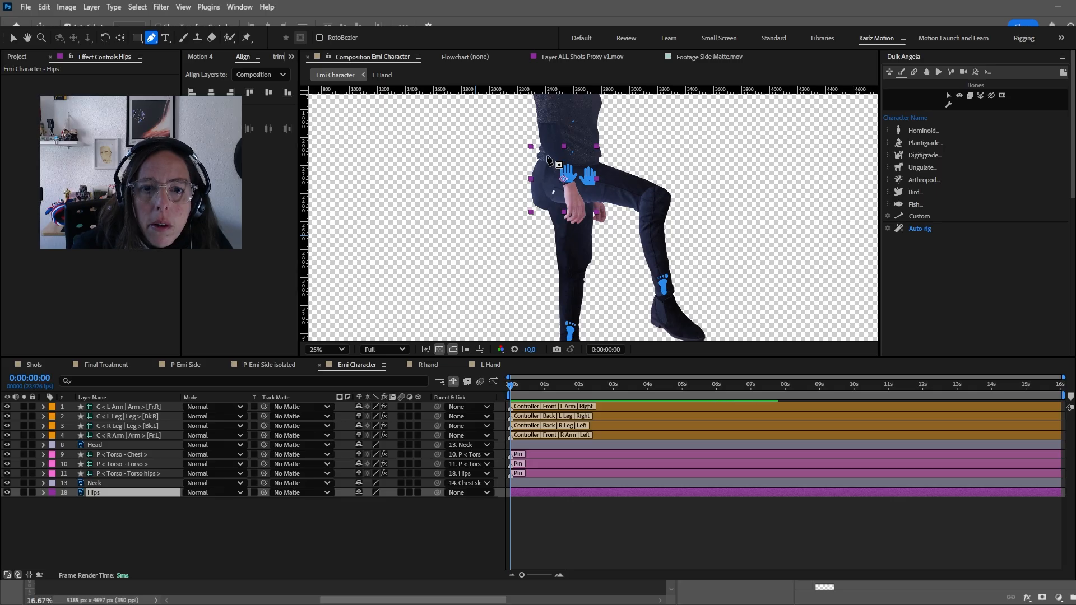
{"action": "left_click", "coordinate": [548, 154]}
{"action": "left_click", "coordinate": [540, 195]}
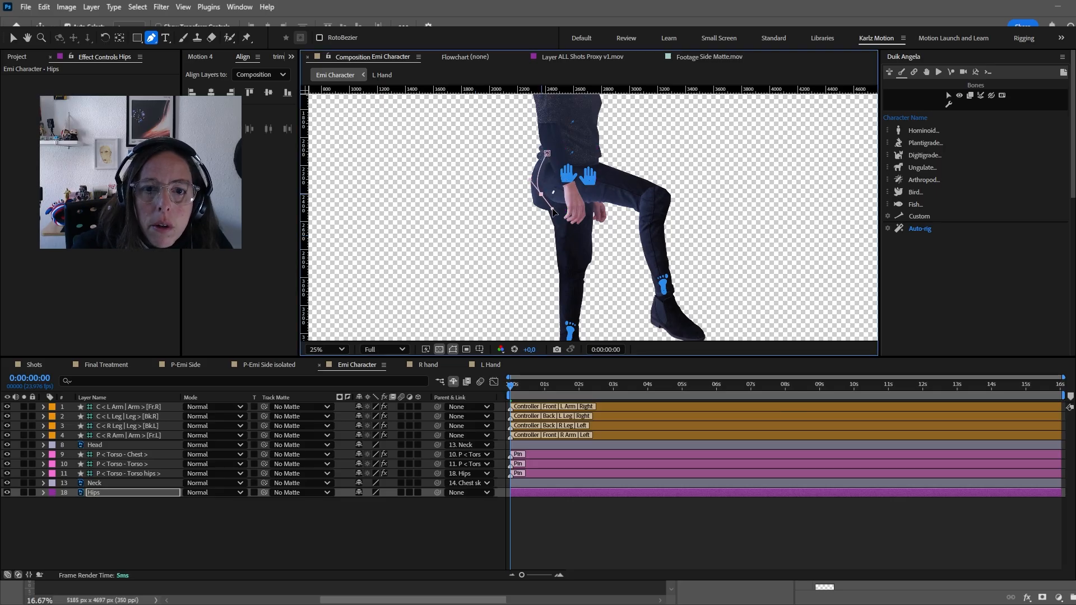
{"action": "left_click_drag", "start_coordinate": [587, 212], "coordinate": [603, 212]}
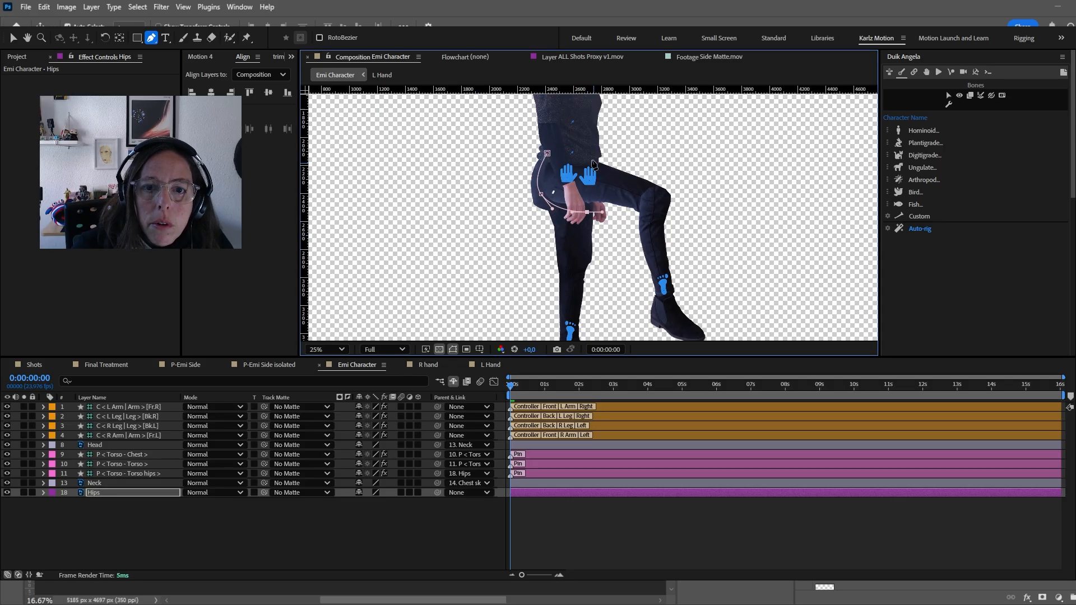
{"action": "left_click", "coordinate": [590, 155]}
{"action": "left_click", "coordinate": [581, 150]}
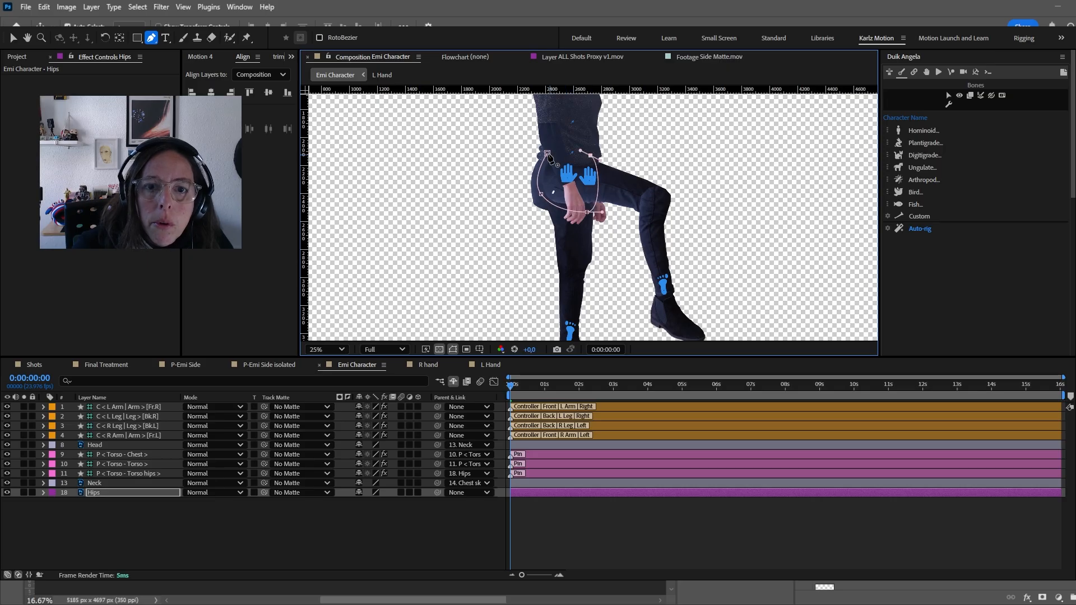
{"action": "left_click", "coordinate": [547, 153]}
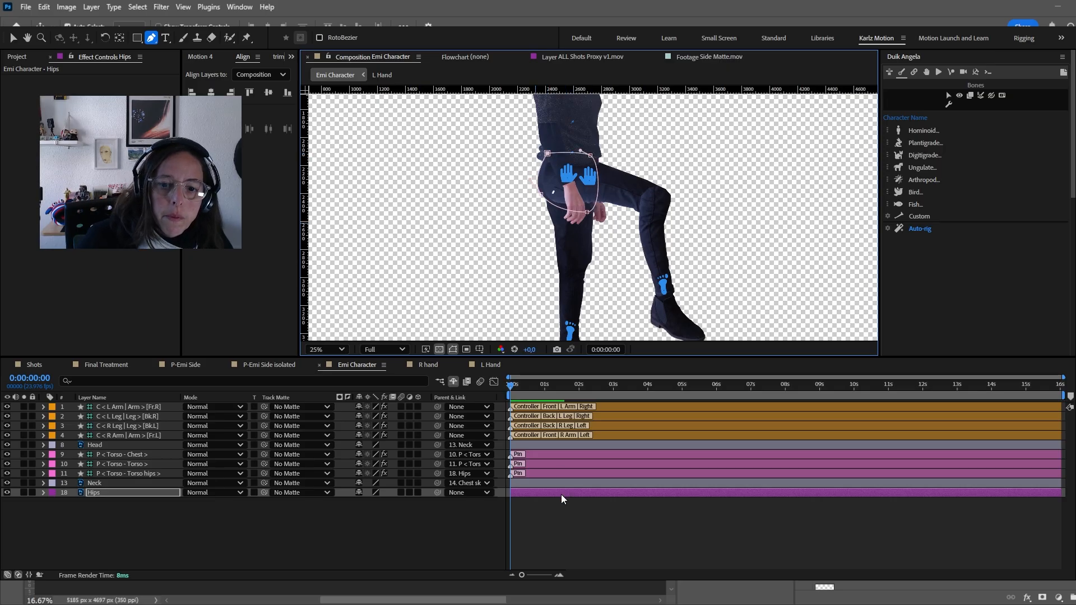
{"action": "left_click", "coordinate": [562, 523]}
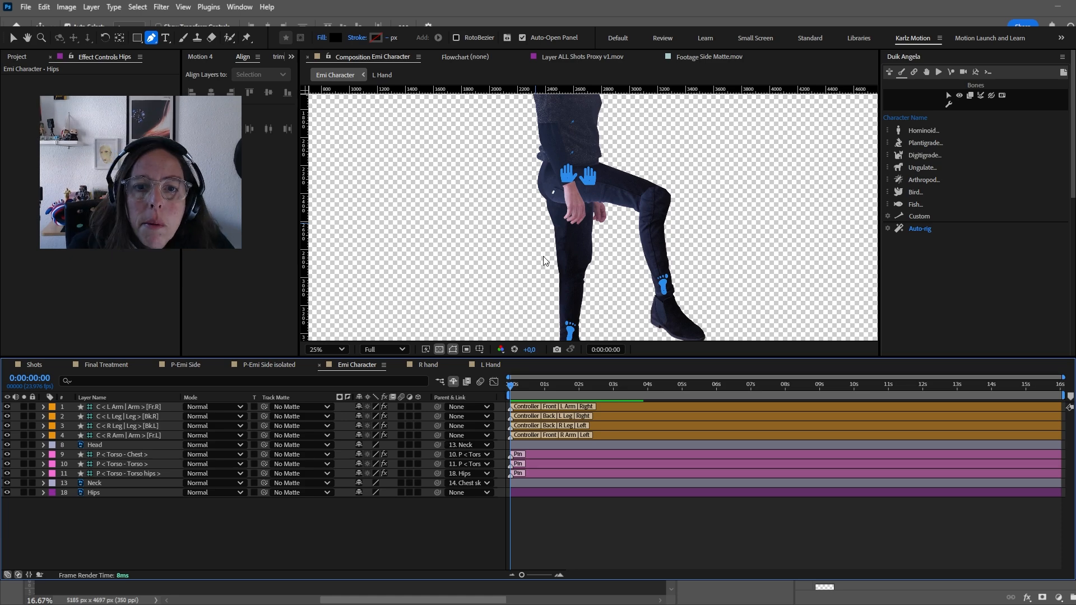
- Test the R Leg controller backward, undo that move, and lower the foot to a standing pose beside the other foot
{"action": "scroll", "coordinate": [549, 275], "scroll_direction": "down", "scroll_amount": 2}
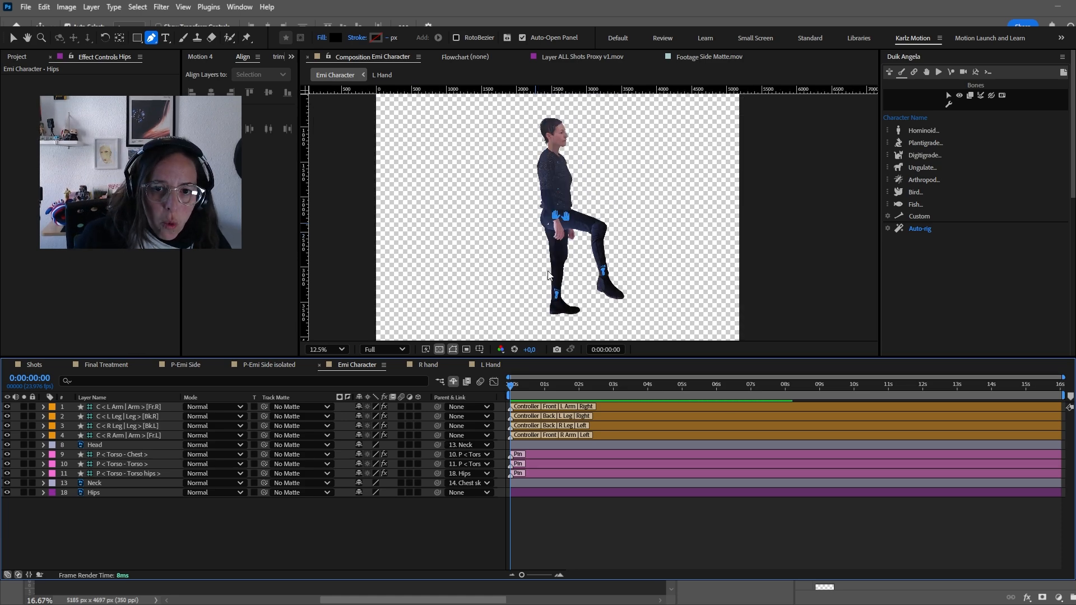
{"action": "key", "text": "v"}
{"action": "left_click_drag", "start_coordinate": [604, 273], "coordinate": [474, 311]}
{"action": "key", "text": "ctrl+z"}
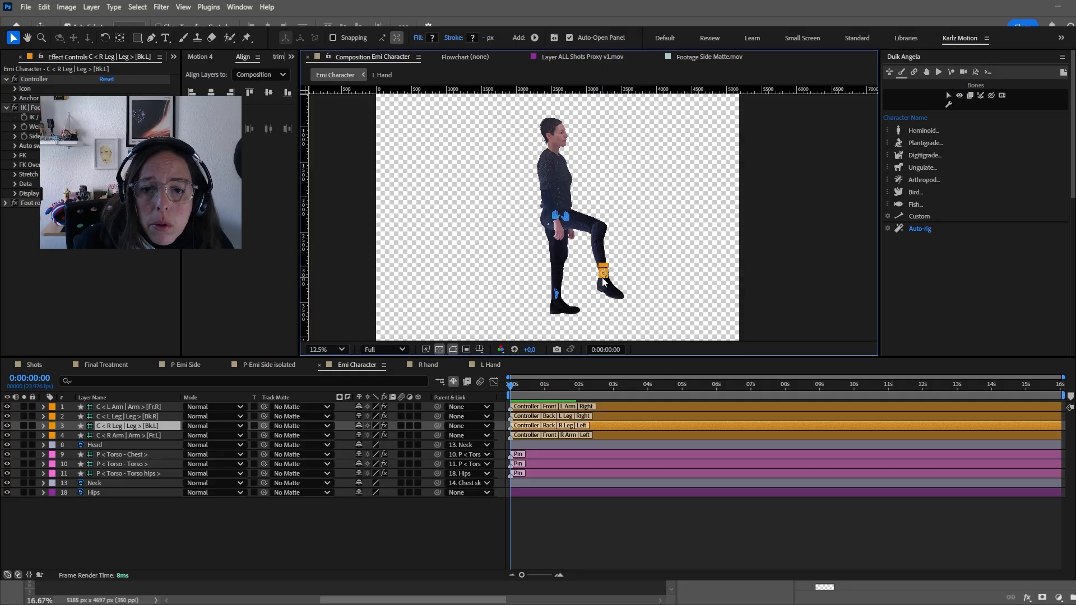
{"action": "left_click_drag", "start_coordinate": [603, 273], "coordinate": [543, 309]}
- Open the Stretch settings of the IK effect on the R Leg and L Leg controllers
{"action": "left_click", "coordinate": [15, 175]}
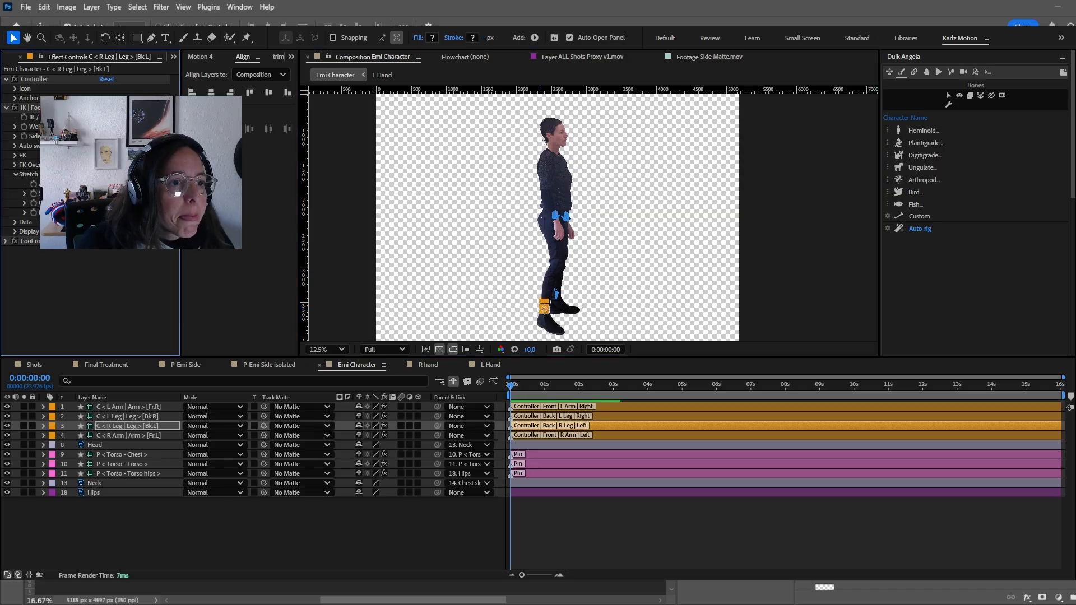
{"action": "left_click", "coordinate": [28, 107]}
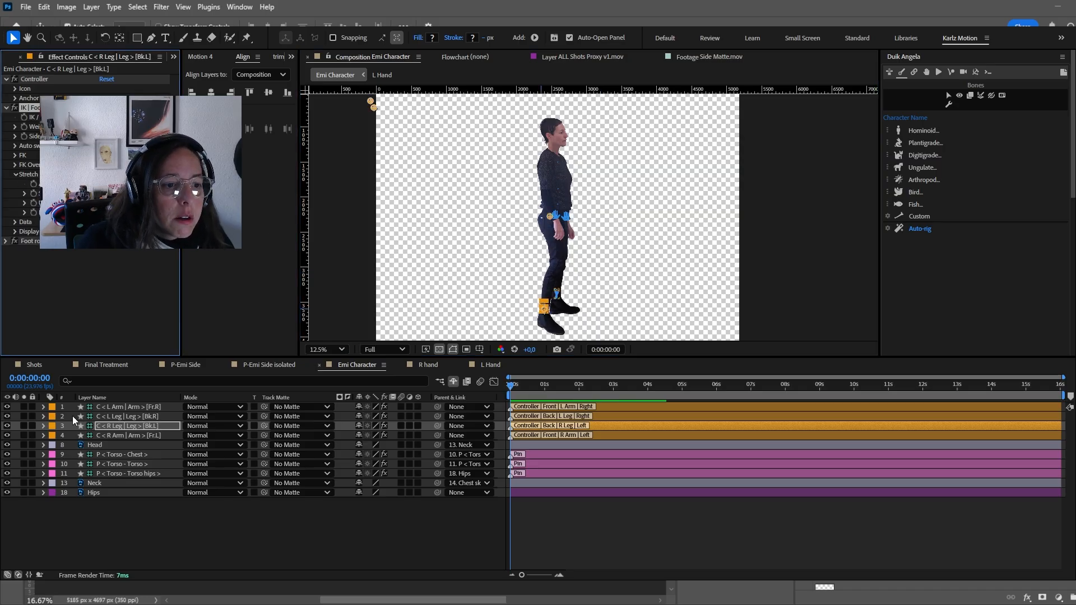
{"action": "left_click", "coordinate": [134, 418]}
{"action": "left_click", "coordinate": [21, 175]}
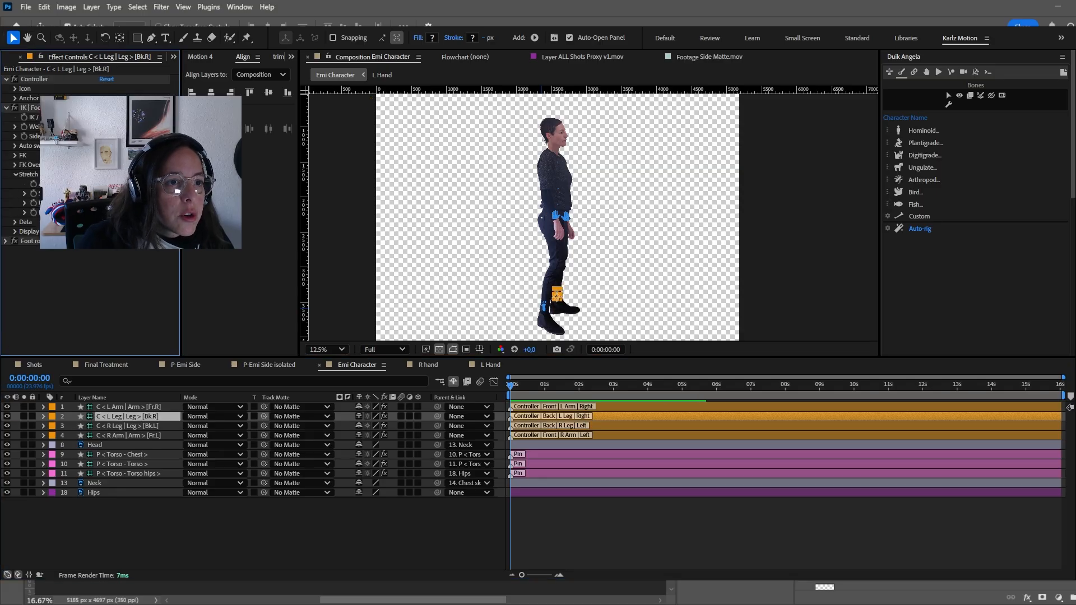
{"action": "left_click", "coordinate": [140, 539]}
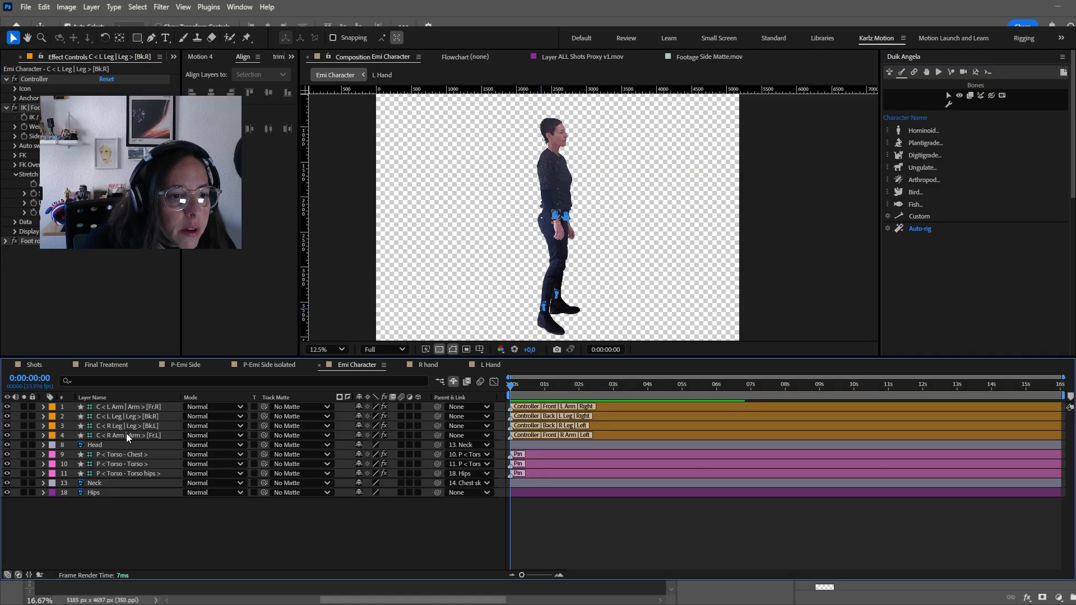
- Reorder the four controller layers from top to bottom as R Arm, L Arm, R Leg, L Leg
{"action": "left_click", "coordinate": [130, 418]}
{"action": "left_click", "coordinate": [126, 424], "text": "shift"}
{"action": "mouse_move", "coordinate": [120, 425]}
{"action": "left_mouse_down"}
{"action": "mouse_move", "coordinate": [121, 436]}
{"action": "mouse_move", "coordinate": [123, 405]}
{"action": "mouse_move", "coordinate": [116, 426]}
{"action": "left_mouse_up"}
{"action": "left_click", "coordinate": [123, 416]}
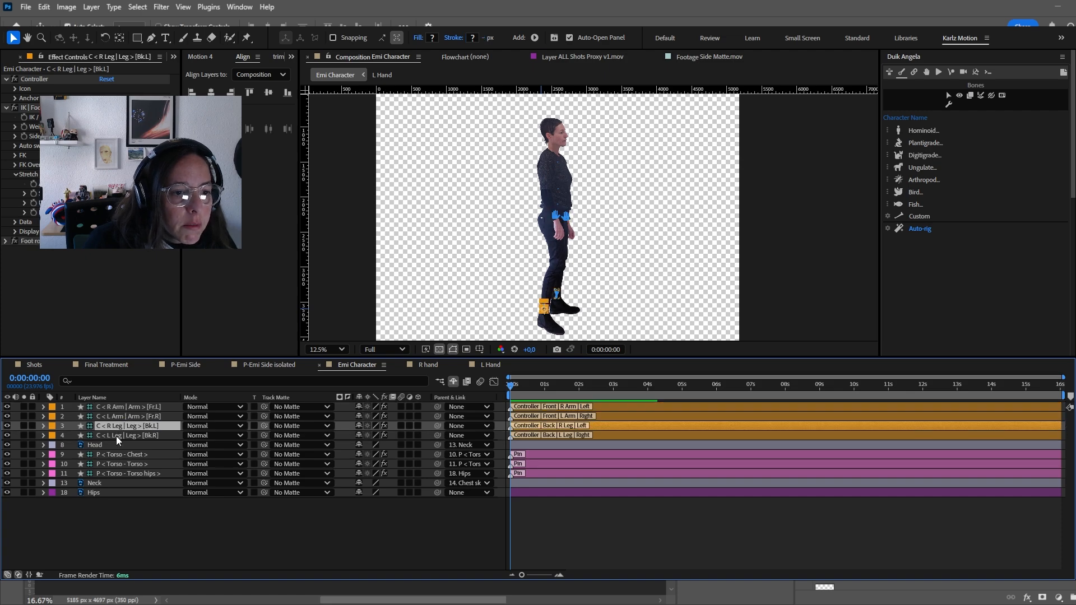
{"action": "left_click", "coordinate": [146, 534]}
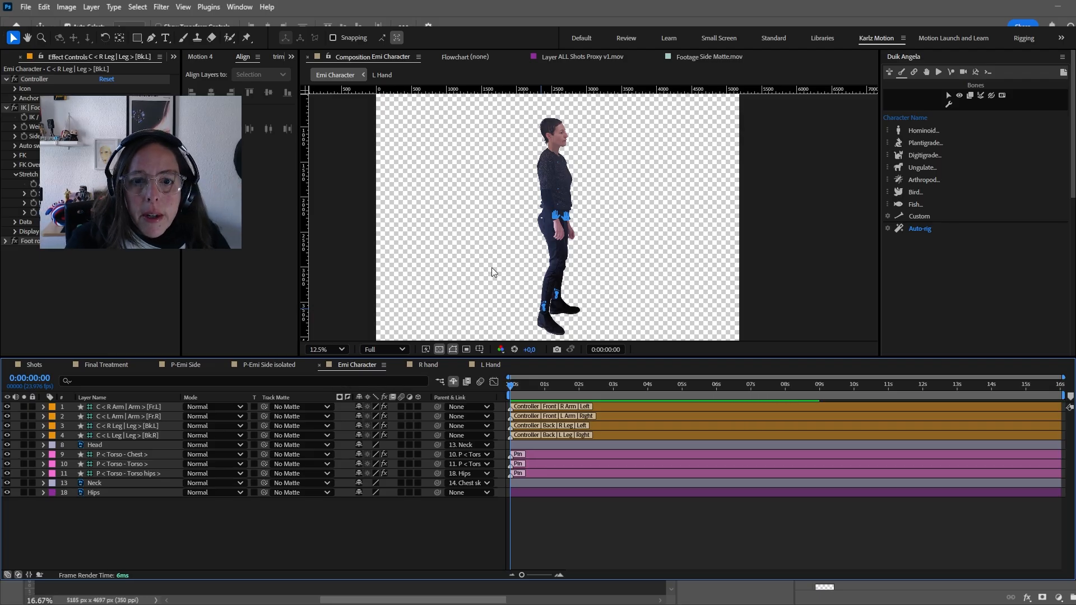
- Pose the arms by moving the R Arm controller backward and the L Arm controller forward and up
{"action": "left_click_drag", "start_coordinate": [555, 215], "coordinate": [521, 197]}
{"action": "left_click", "coordinate": [565, 216]}
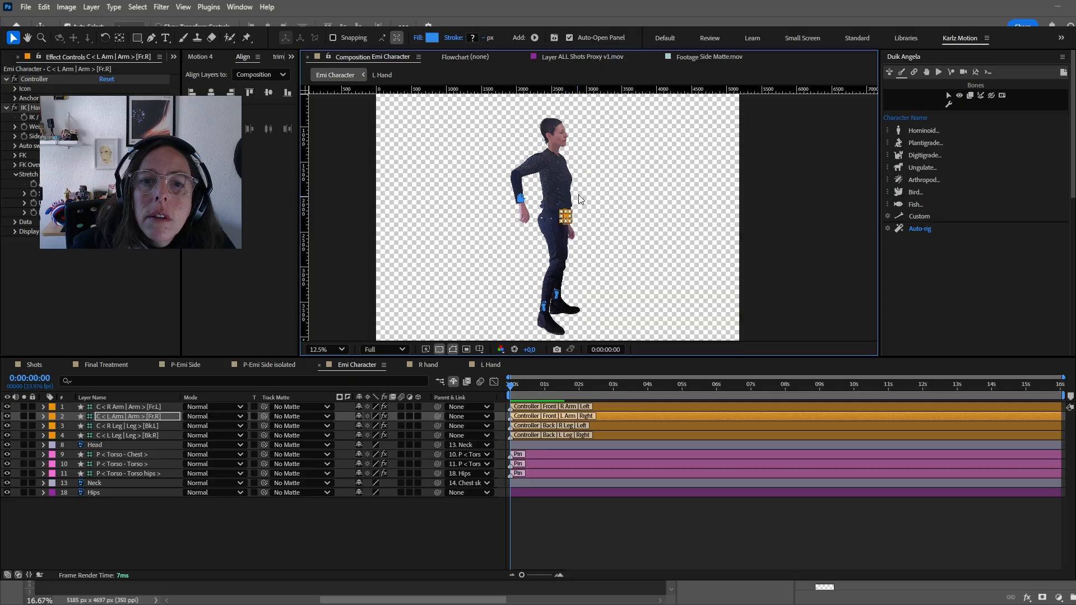
{"action": "left_click_drag", "start_coordinate": [566, 222], "coordinate": [602, 190]}
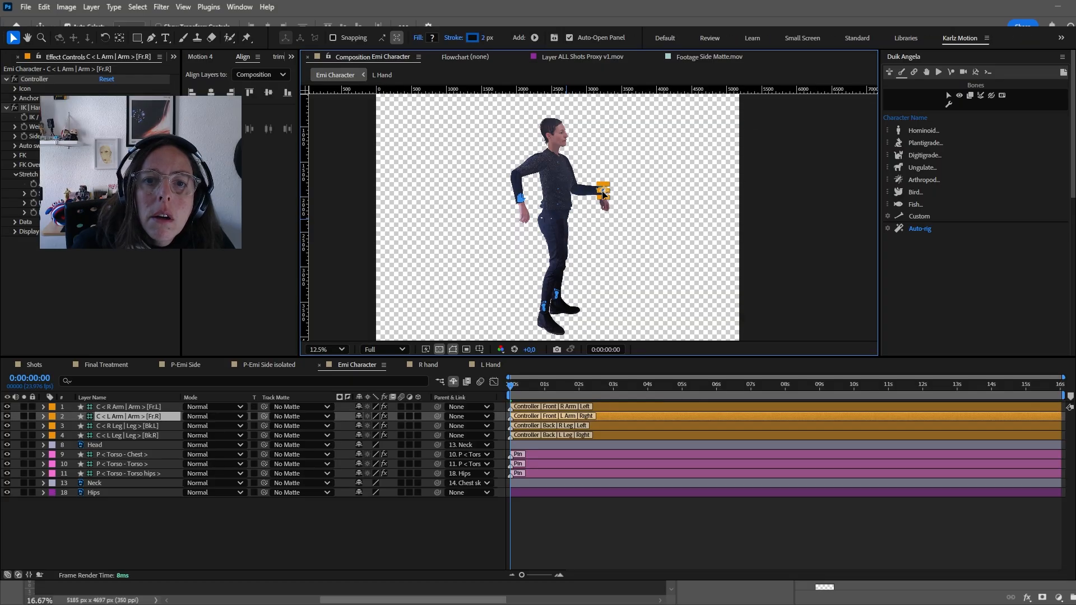
- Test the Head layer's rotation and undo the change
{"action": "left_click", "coordinate": [133, 448]}
{"action": "key", "text": "r"}
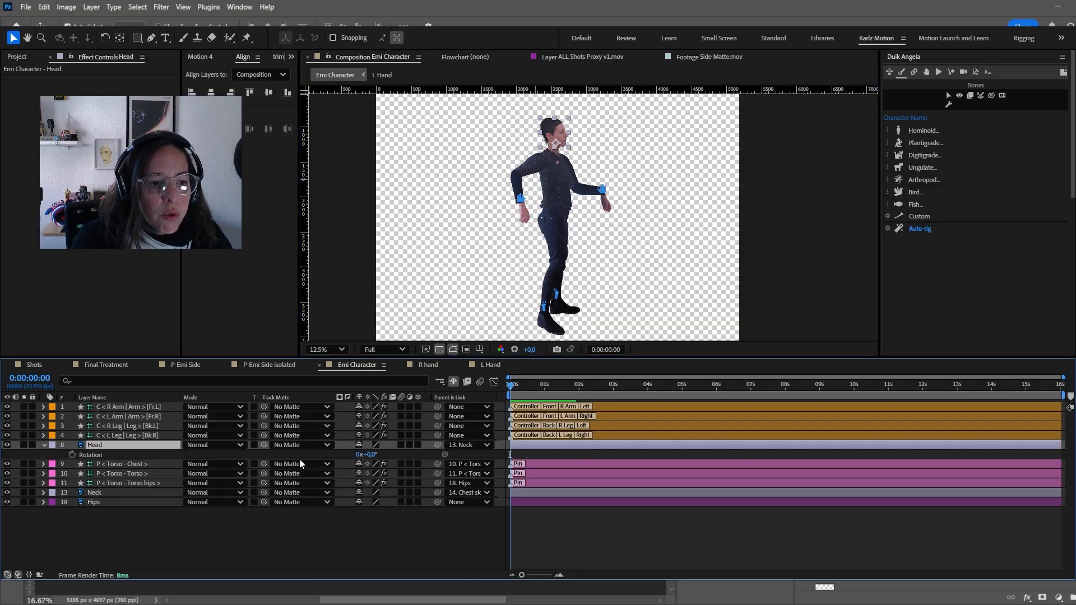
{"action": "left_click_drag", "start_coordinate": [369, 457], "coordinate": [346, 454]}
{"action": "key", "text": "ctrl+z"}
- Try out the character's body movement with the Hips layer, clear the selection, and open the Shots composition
{"action": "left_click", "coordinate": [104, 500]}
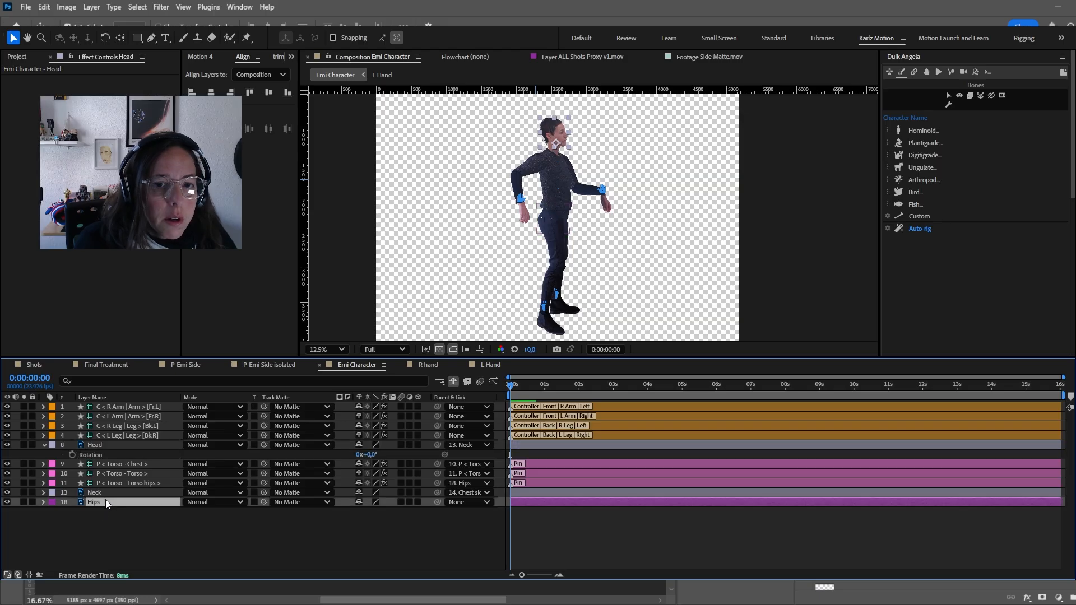
{"action": "mouse_move", "coordinate": [556, 222]}
{"action": "left_mouse_down"}
{"action": "mouse_move", "coordinate": [542, 255]}
{"action": "mouse_move", "coordinate": [578, 242]}
{"action": "mouse_move", "coordinate": [561, 222]}
{"action": "mouse_move", "coordinate": [577, 224]}
{"action": "mouse_move", "coordinate": [592, 198]}
{"action": "mouse_move", "coordinate": [541, 227]}
{"action": "mouse_move", "coordinate": [561, 225]}
{"action": "mouse_move", "coordinate": [521, 236]}
{"action": "mouse_move", "coordinate": [554, 218]}
{"action": "left_mouse_up"}
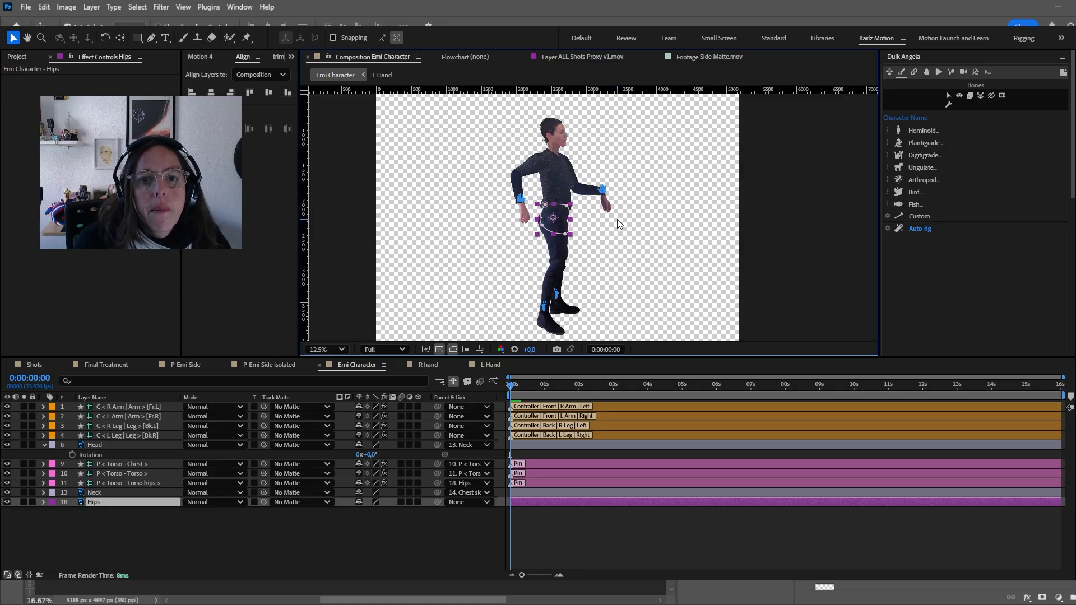
{"action": "left_click", "coordinate": [536, 550]}
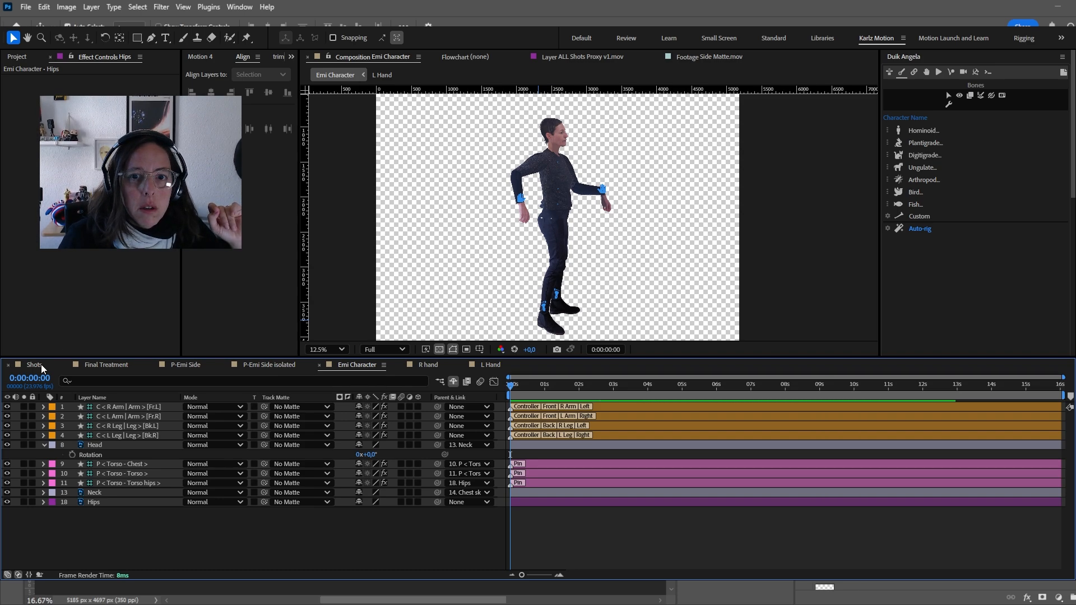
{"action": "left_click", "coordinate": [41, 364]}
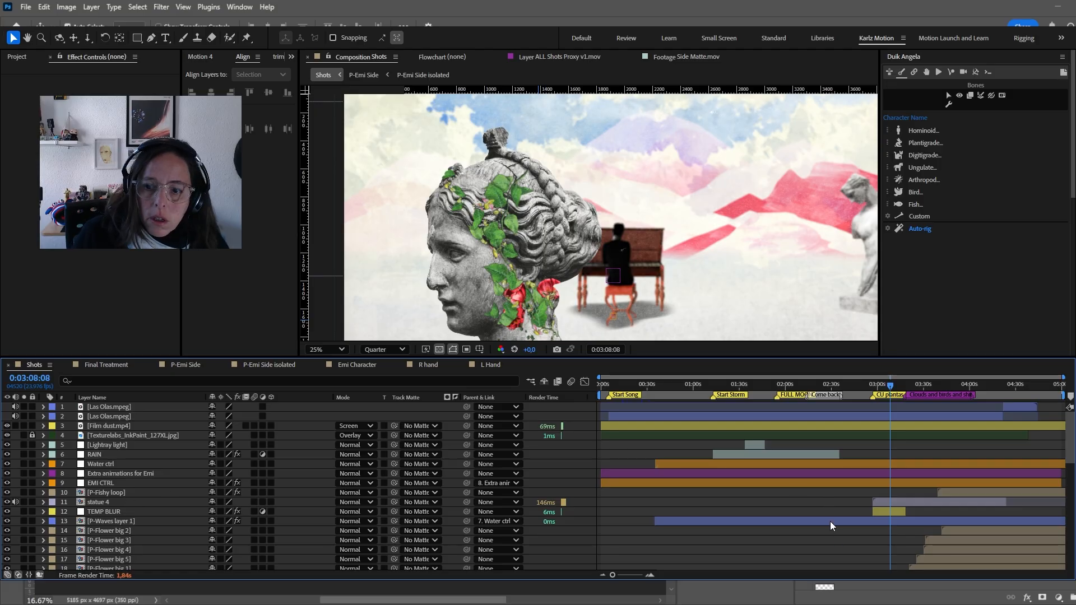
- Locate the P-Emi Character layer in the Shots layer stack and select it
{"action": "scroll", "coordinate": [830, 521], "scroll_direction": "down", "scroll_amount": 9}
{"action": "left_click", "coordinate": [848, 511]}
{"action": "scroll", "coordinate": [856, 496], "scroll_direction": "down", "scroll_amount": 4}
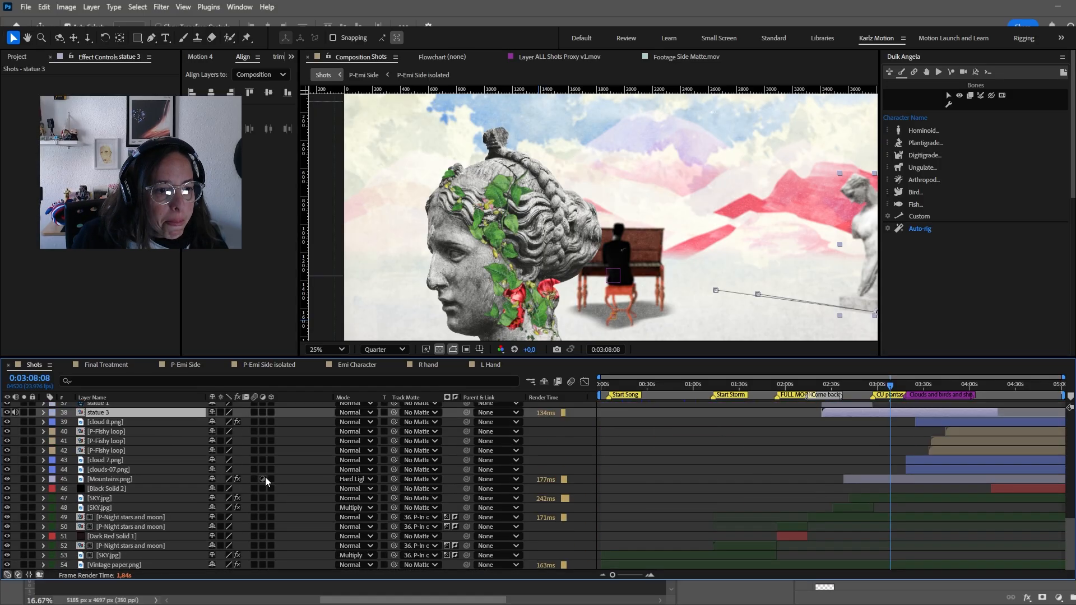
{"action": "scroll", "coordinate": [173, 483], "scroll_direction": "up", "scroll_amount": 4}
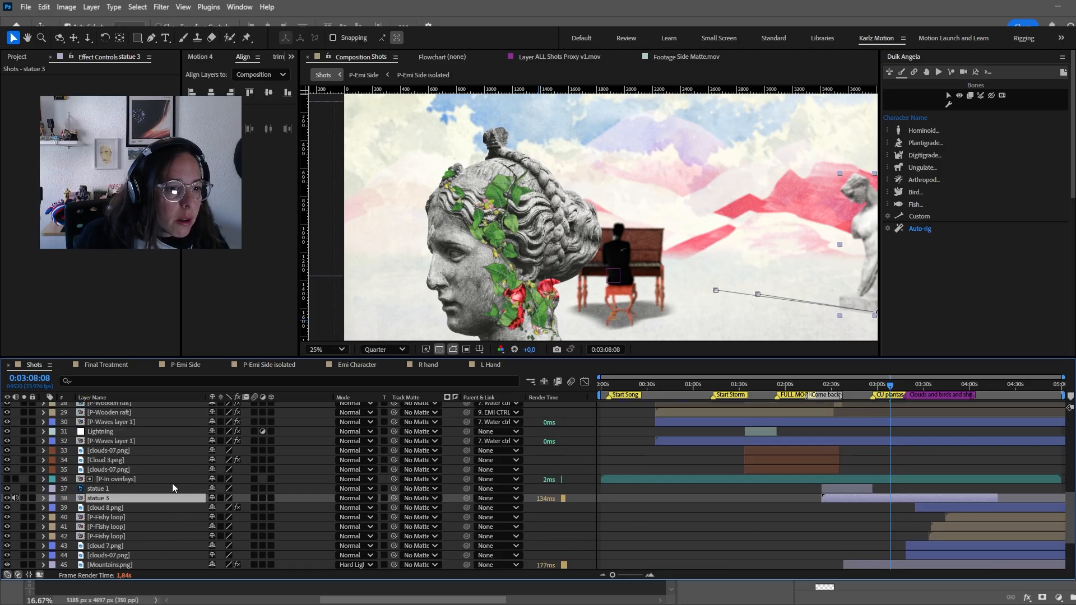
{"action": "left_click", "coordinate": [121, 420]}
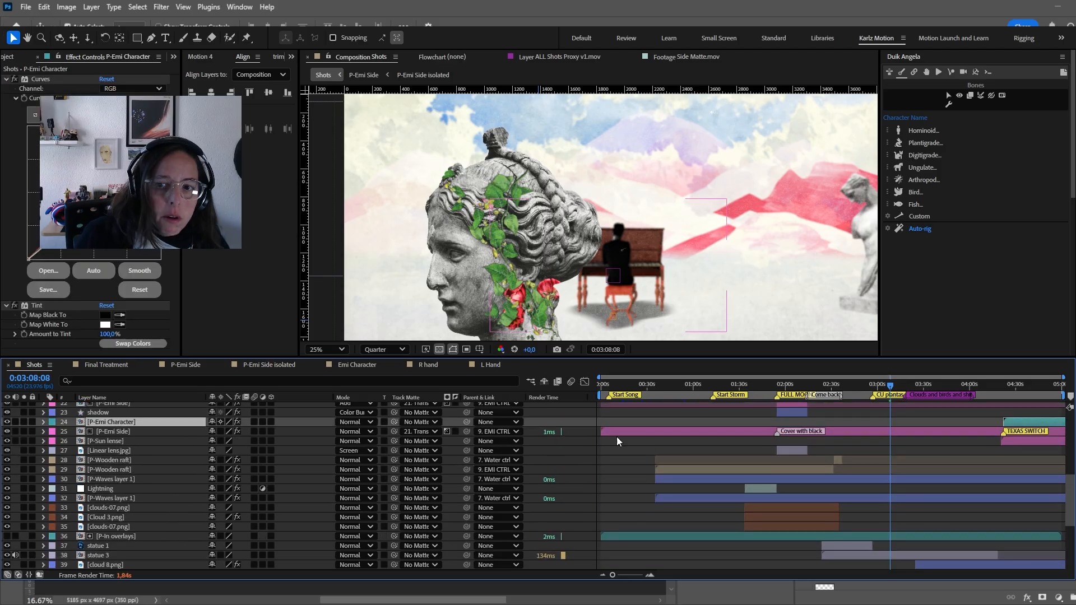
- Zoom in on the end of the Shots timeline and move the playhead to 0:04:22:01 at the TEXAS SWITCH marker
{"action": "left_click", "coordinate": [988, 383]}
{"action": "scroll", "coordinate": [1035, 409], "scroll_direction": "up", "scroll_amount": 4}
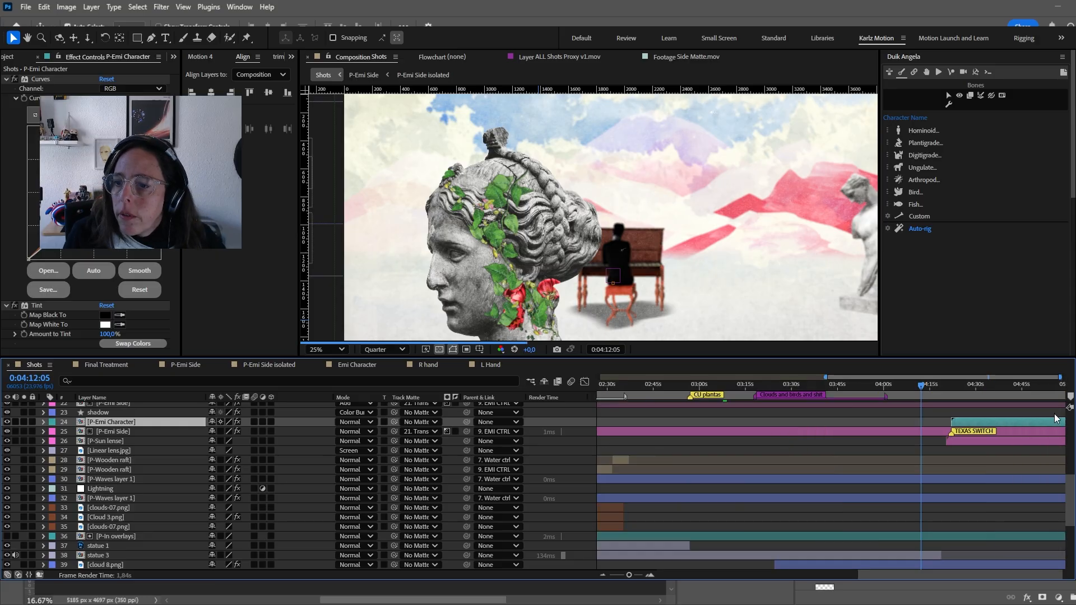
{"action": "scroll", "coordinate": [873, 426], "scroll_direction": "up", "scroll_amount": 2}
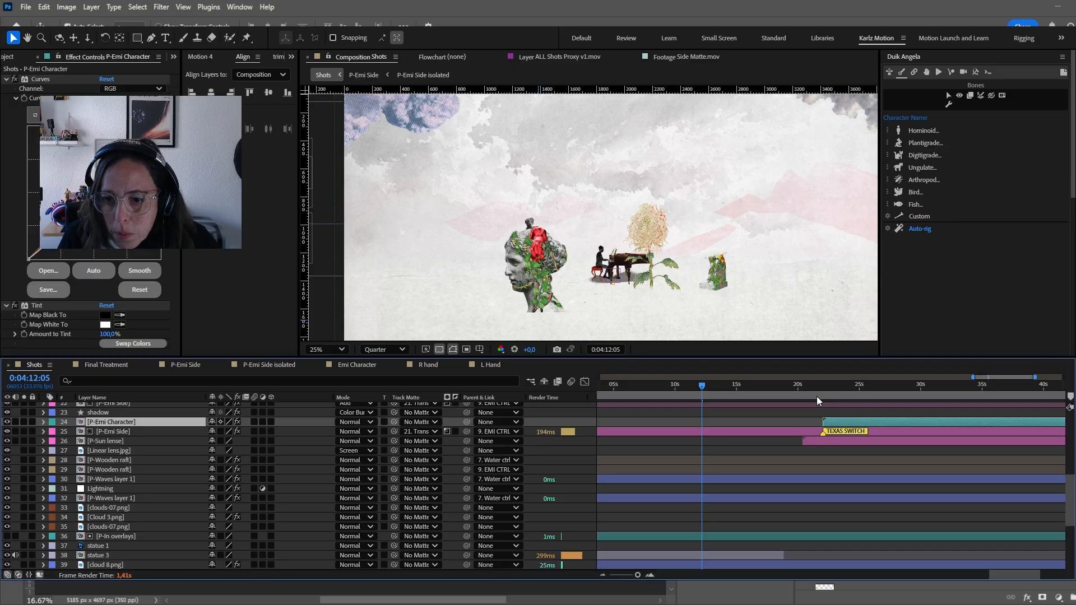
{"action": "left_click", "coordinate": [797, 384]}
{"action": "left_click_drag", "start_coordinate": [798, 387], "coordinate": [822, 388]}
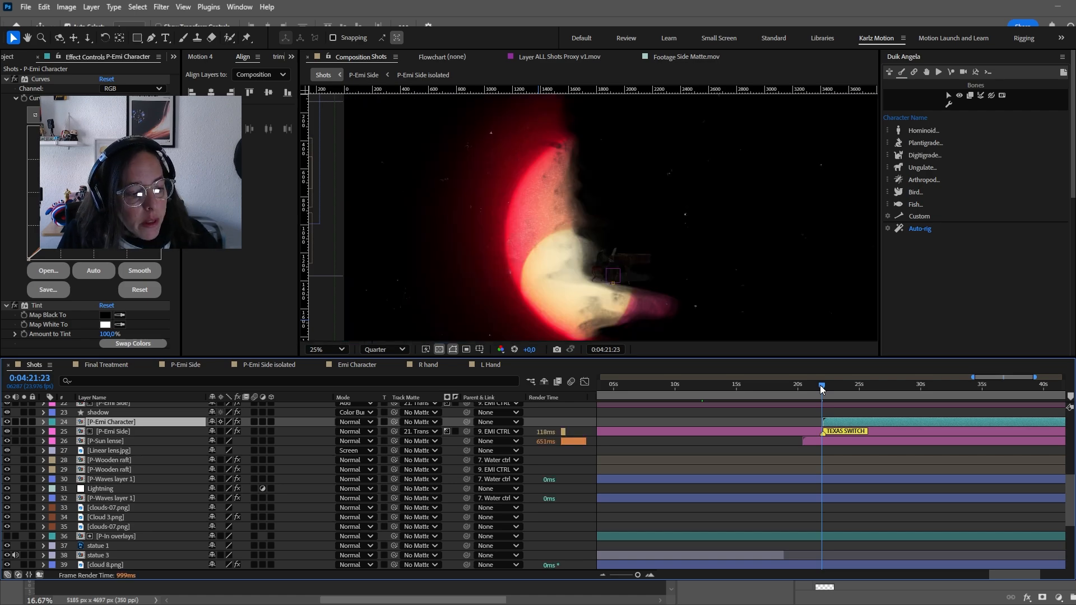
{"action": "left_click_drag", "start_coordinate": [822, 388], "coordinate": [823, 388]}
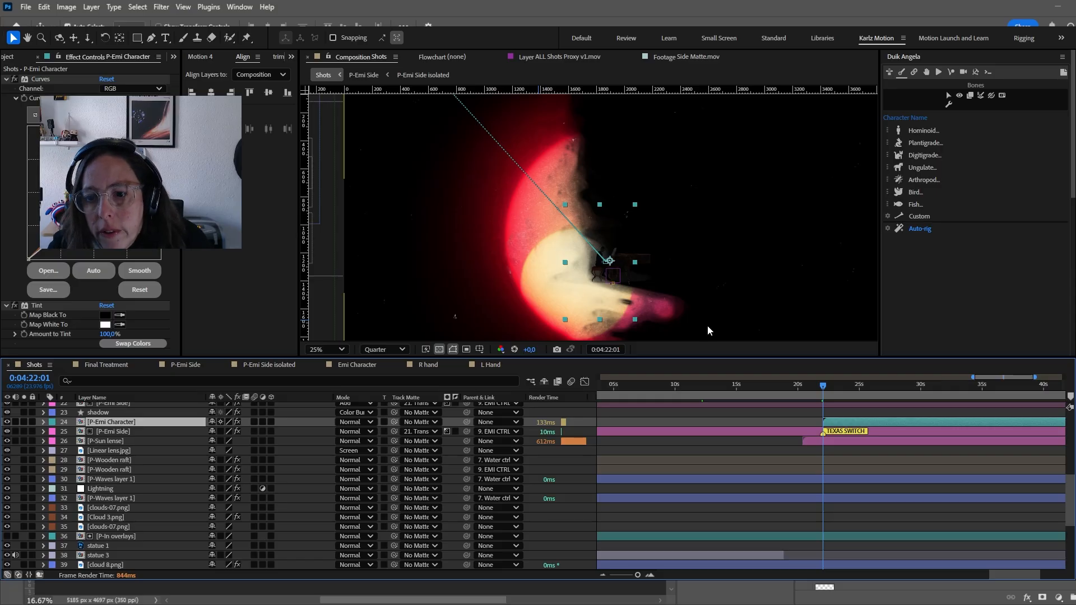
- Open the P-Emi Character composition and enlarge its timeline to view the keyframed controller layers
{"action": "left_click", "coordinate": [796, 415]}
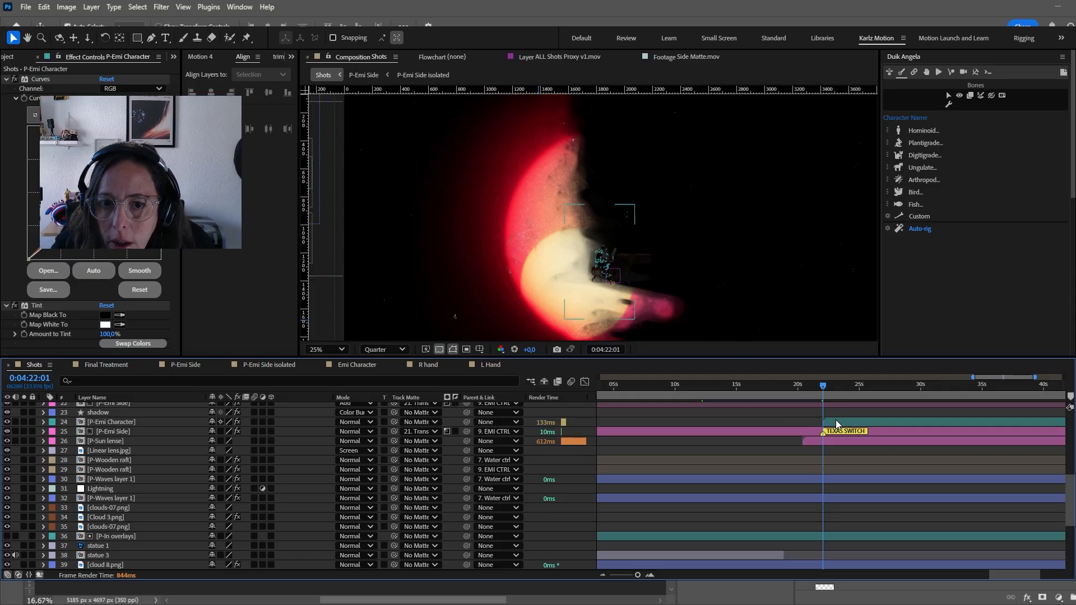
{"action": "double_click", "coordinate": [835, 423]}
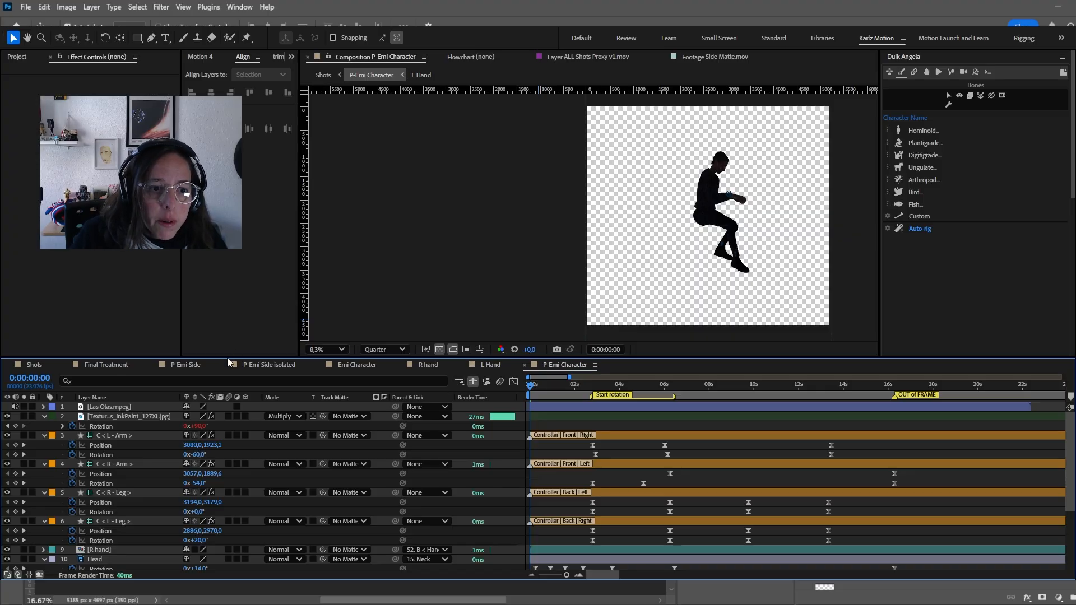
{"action": "left_click_drag", "start_coordinate": [227, 357], "coordinate": [221, 307]}
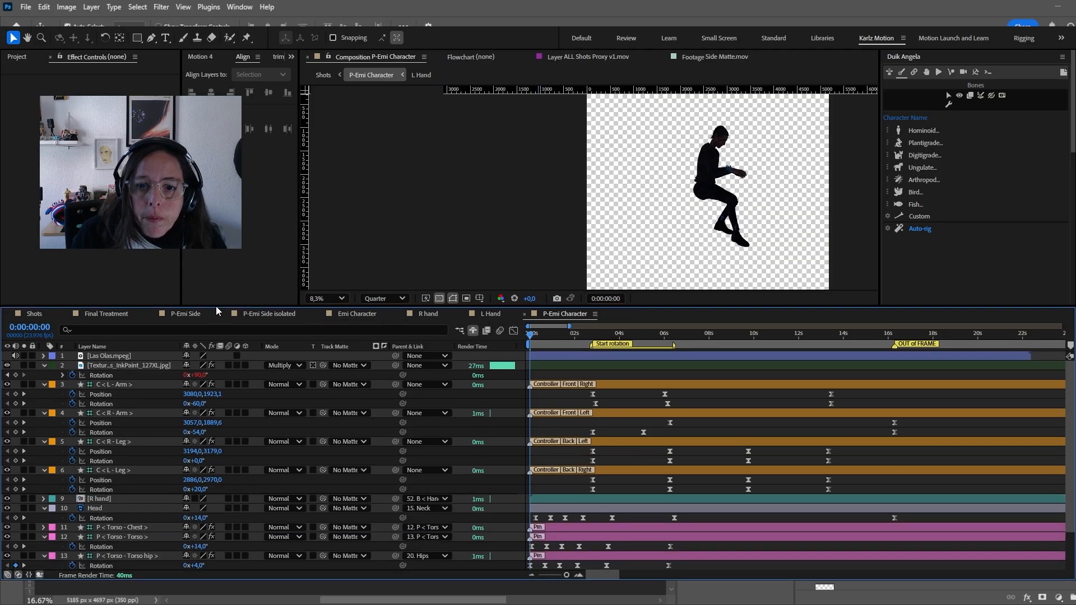
{"action": "key", "text": "minus"}
{"action": "key", "text": "minus"}
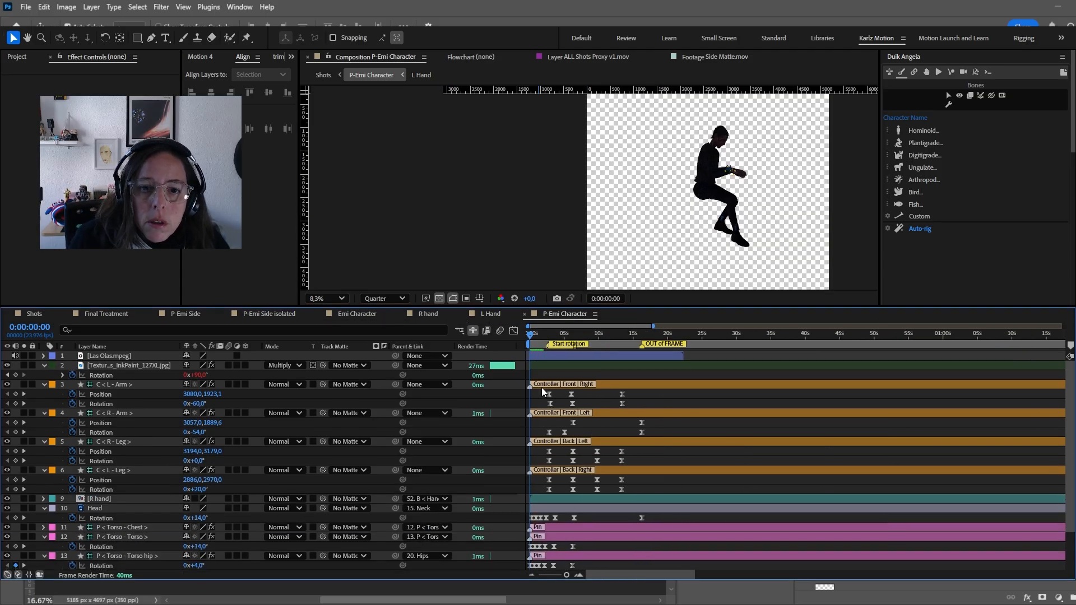
{"action": "key", "text": "equal"}
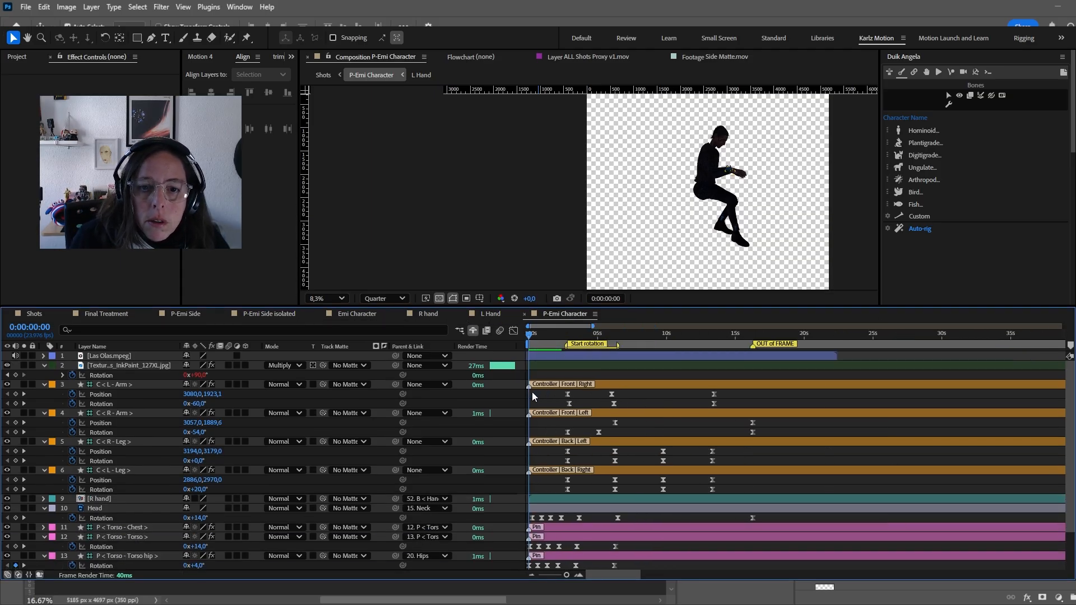
- Review the keyframed layers and play the P-Emi Character animation from 0:00:02:08
{"action": "left_click", "coordinate": [560, 336]}
{"action": "left_click", "coordinate": [115, 356]}
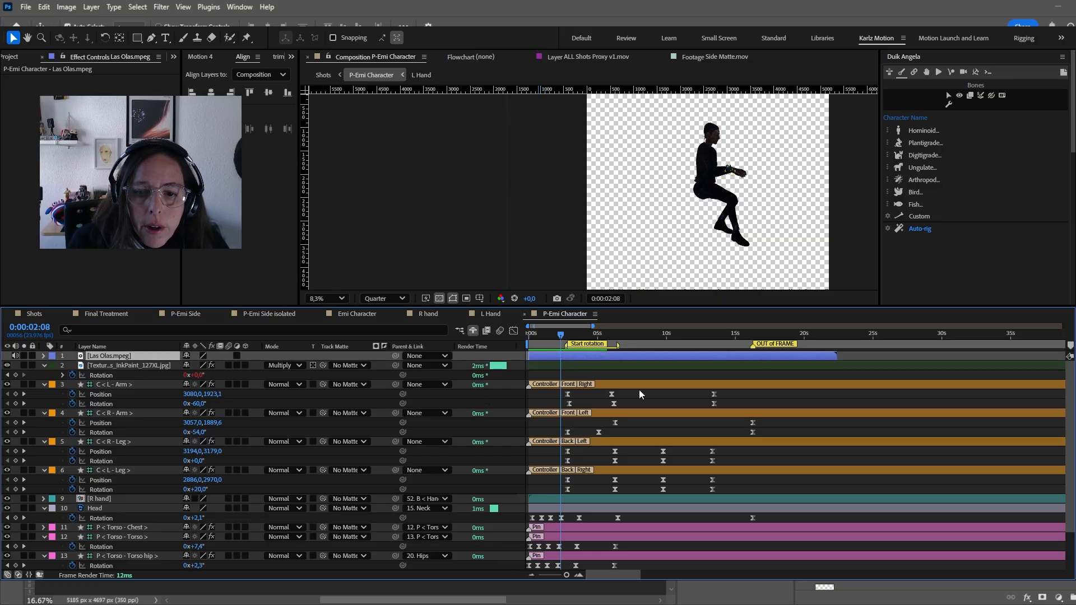
{"action": "scroll", "coordinate": [642, 399], "scroll_direction": "down", "scroll_amount": 2}
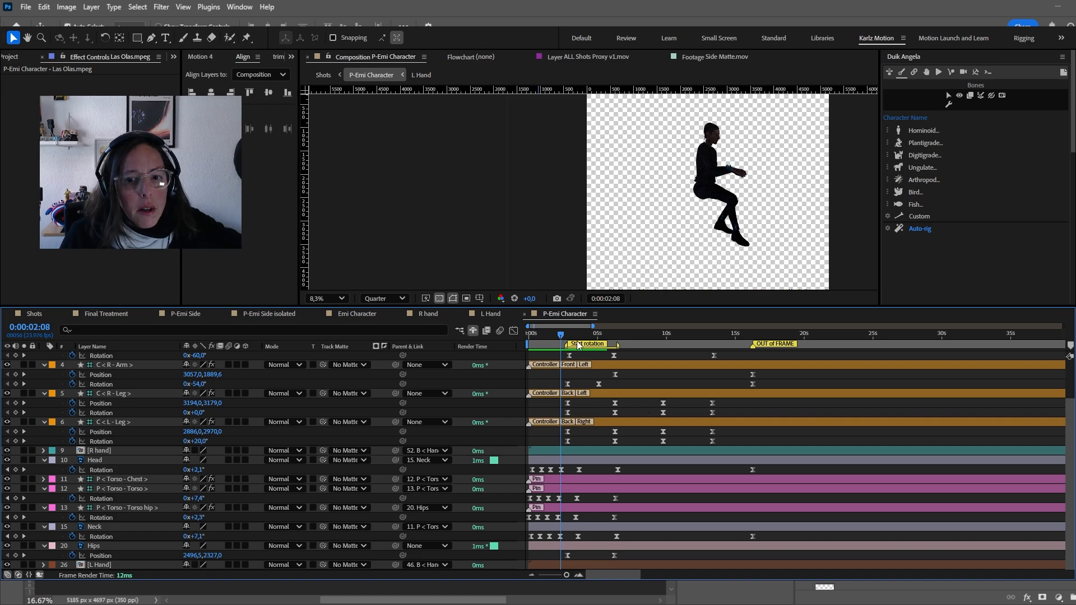
{"action": "scroll", "coordinate": [547, 418], "scroll_direction": "up", "scroll_amount": 1}
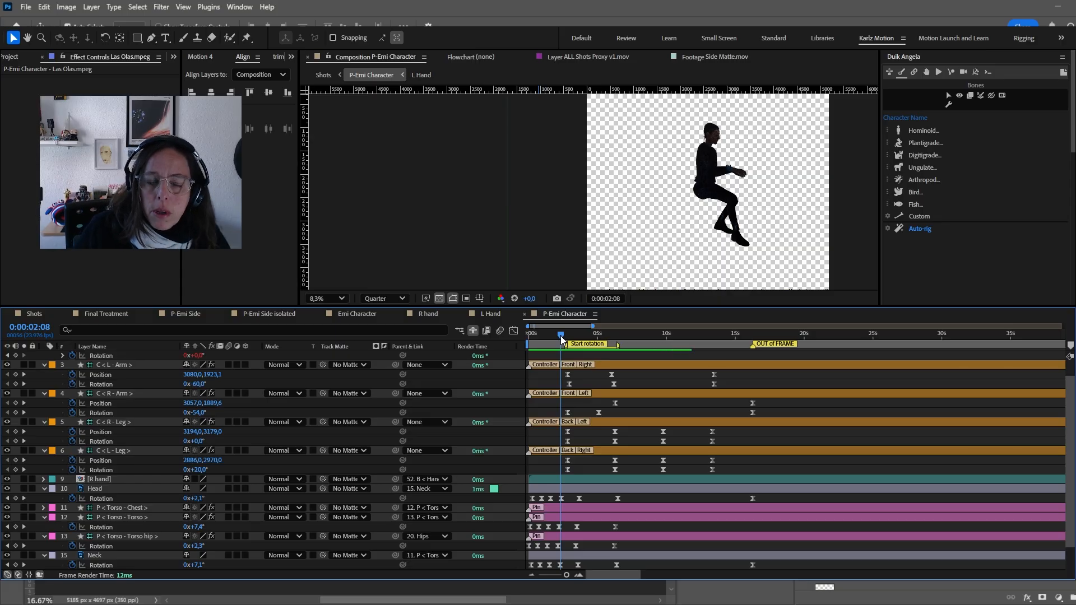
{"action": "key", "text": "space"}
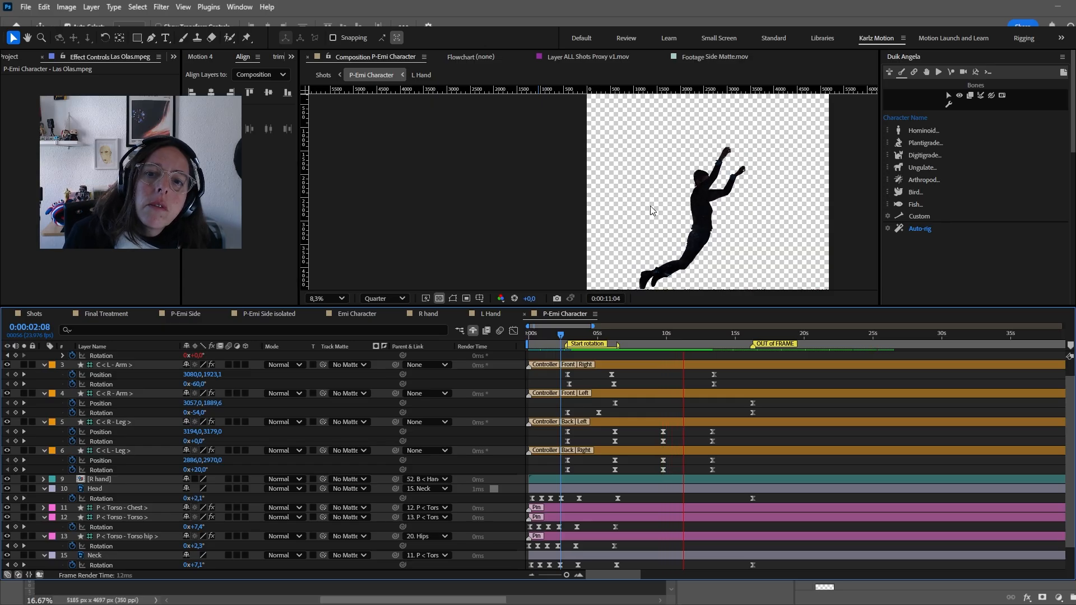
- Select the L Arm controller and scrub through the character's movement around the Start rotation marker
{"action": "left_click", "coordinate": [615, 367]}
{"action": "left_click", "coordinate": [554, 335]}
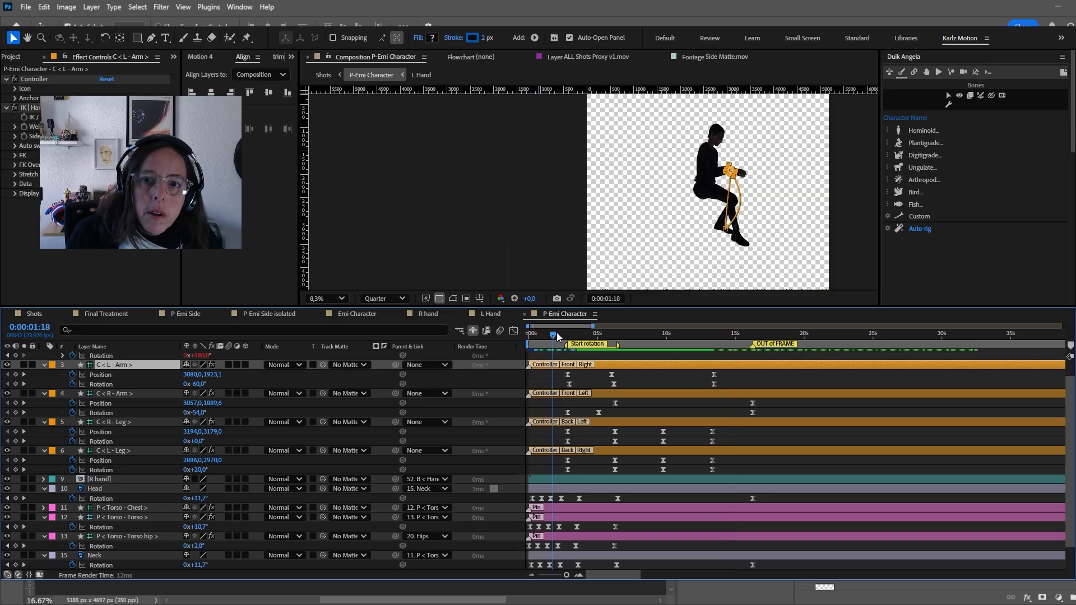
{"action": "left_click_drag", "start_coordinate": [556, 336], "coordinate": [609, 352]}
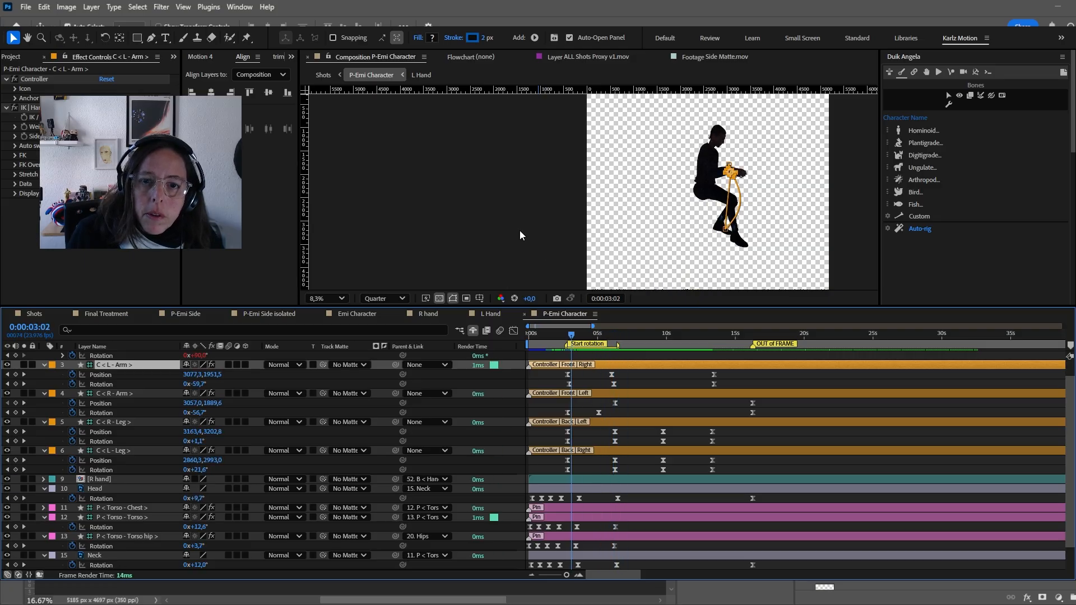
{"action": "scroll", "coordinate": [552, 284], "scroll_direction": "down", "scroll_amount": 1}
{"action": "left_click_drag", "start_coordinate": [568, 337], "coordinate": [591, 341]}
- Return to the Shots composition and play the character switch from 0:04:22:04 at 50% view magnification
{"action": "left_click", "coordinate": [35, 314]}
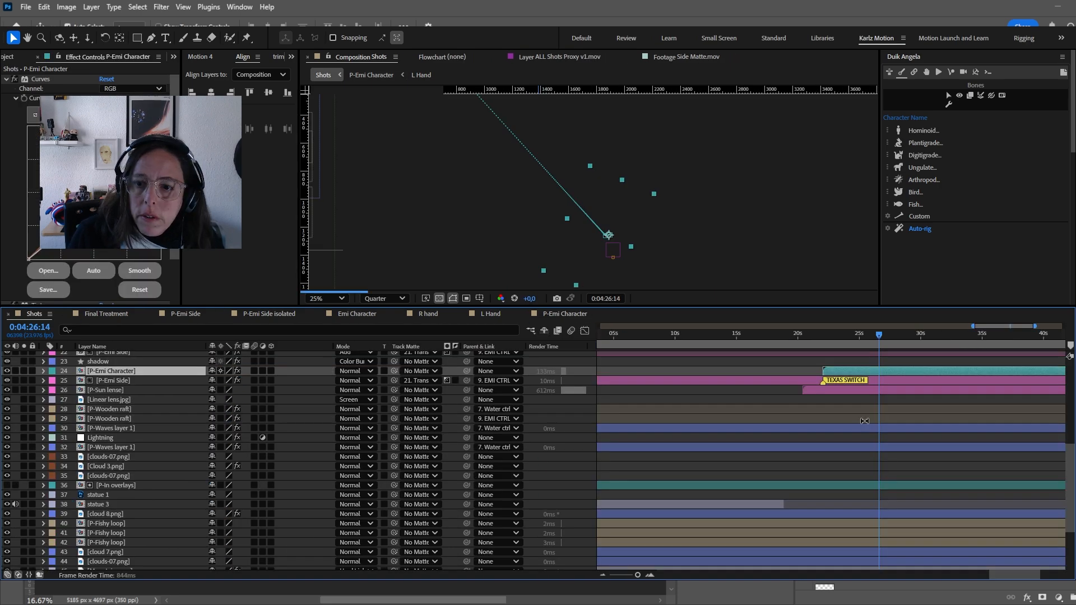
{"action": "scroll", "coordinate": [605, 238], "scroll_direction": "up", "scroll_amount": 4}
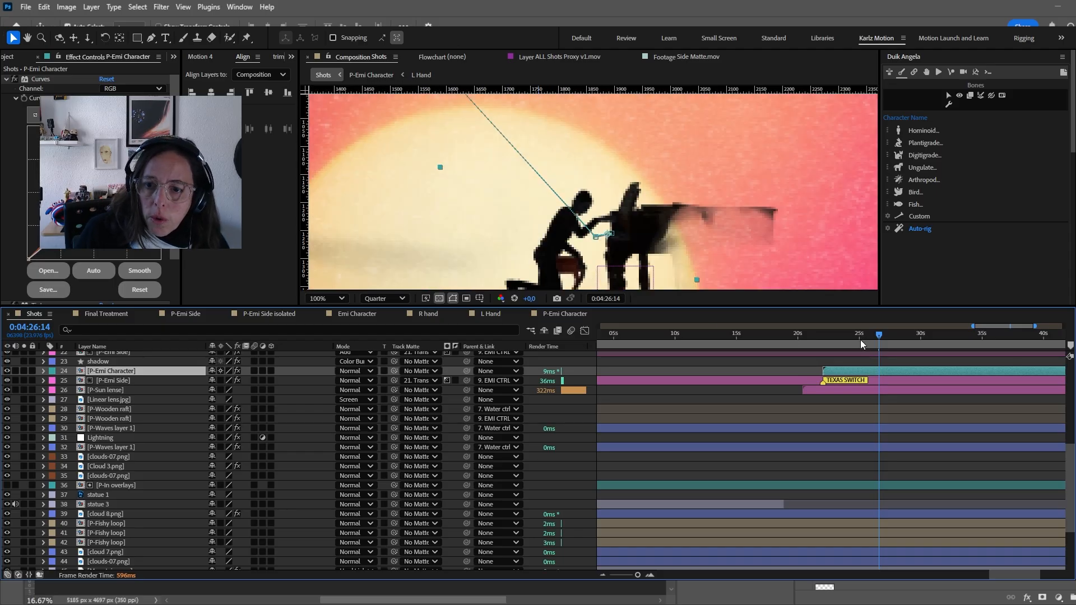
{"action": "left_click", "coordinate": [823, 331]}
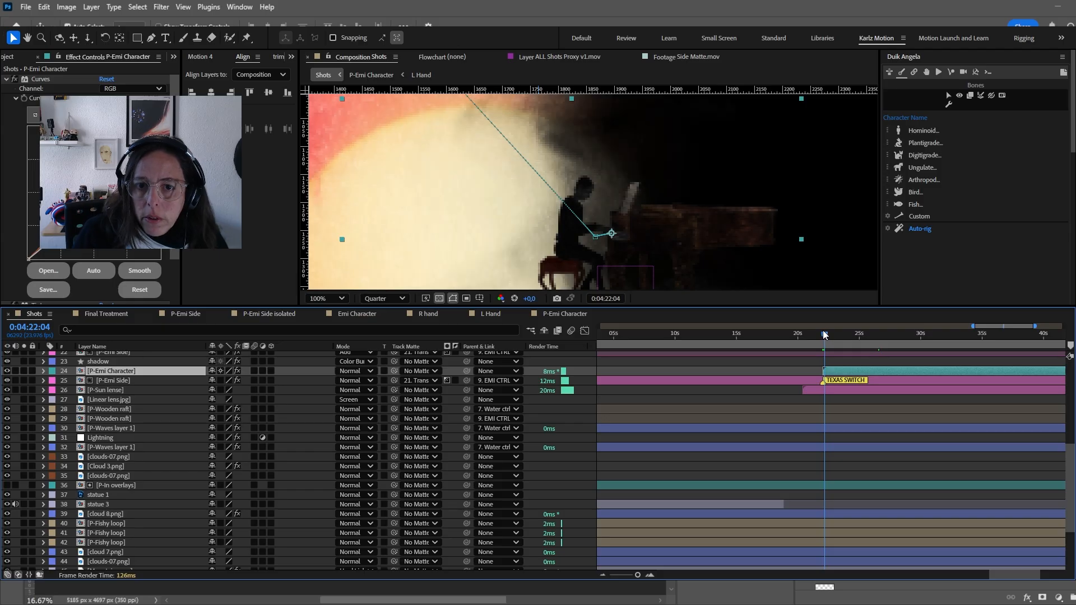
{"action": "scroll", "coordinate": [610, 220], "scroll_direction": "down", "scroll_amount": 2}
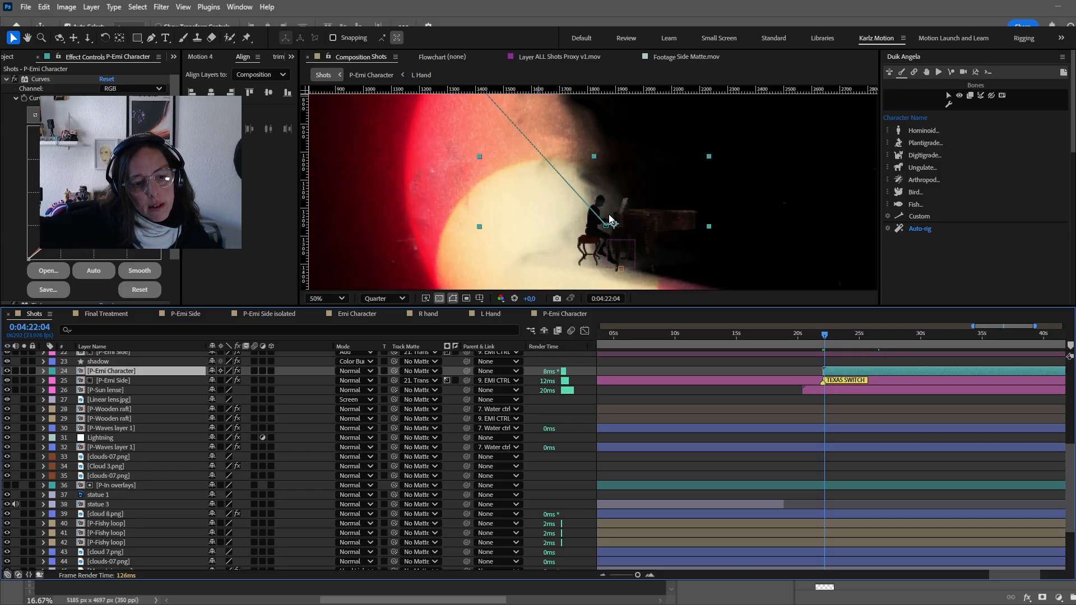
{"action": "key", "text": "space"}
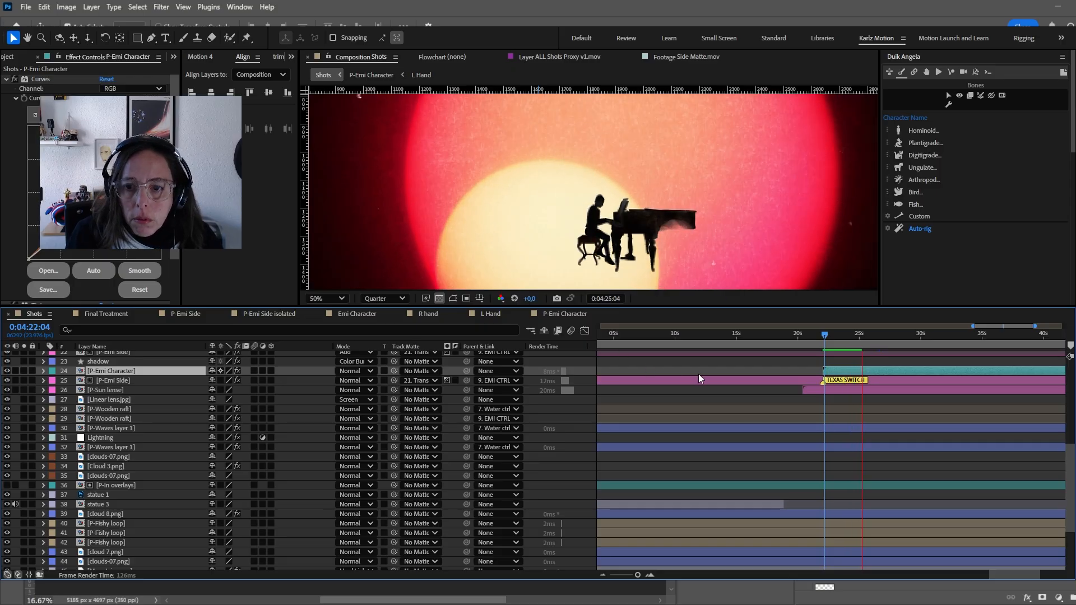
- Reveal the P-Emi Character layer's Position and Rotation keyframes and scrub to 0:04:30:00
{"action": "key", "text": "u"}
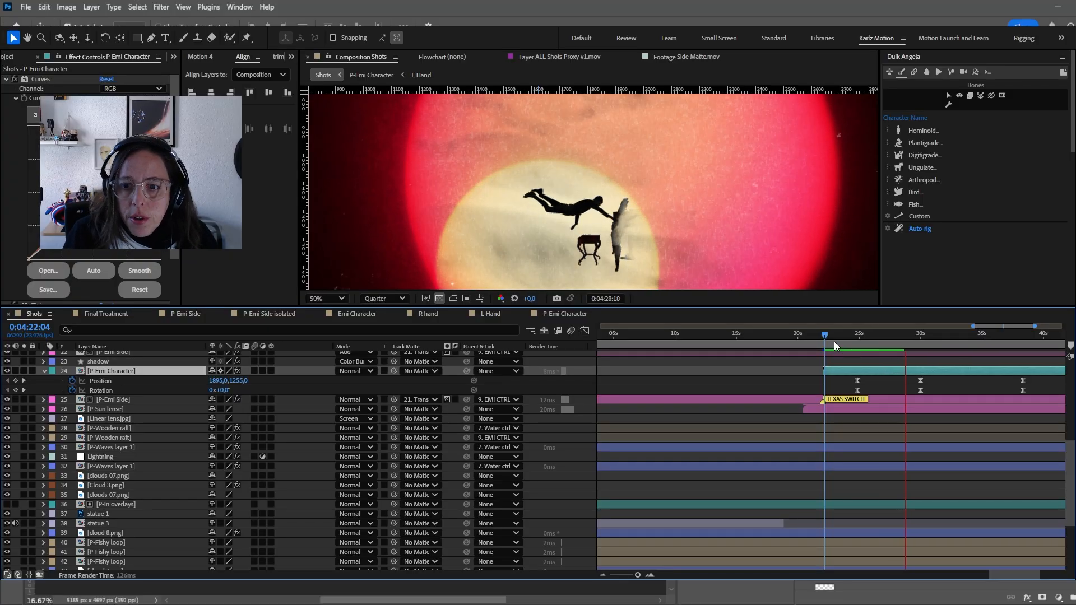
{"action": "left_click_drag", "start_coordinate": [848, 335], "coordinate": [921, 341]}
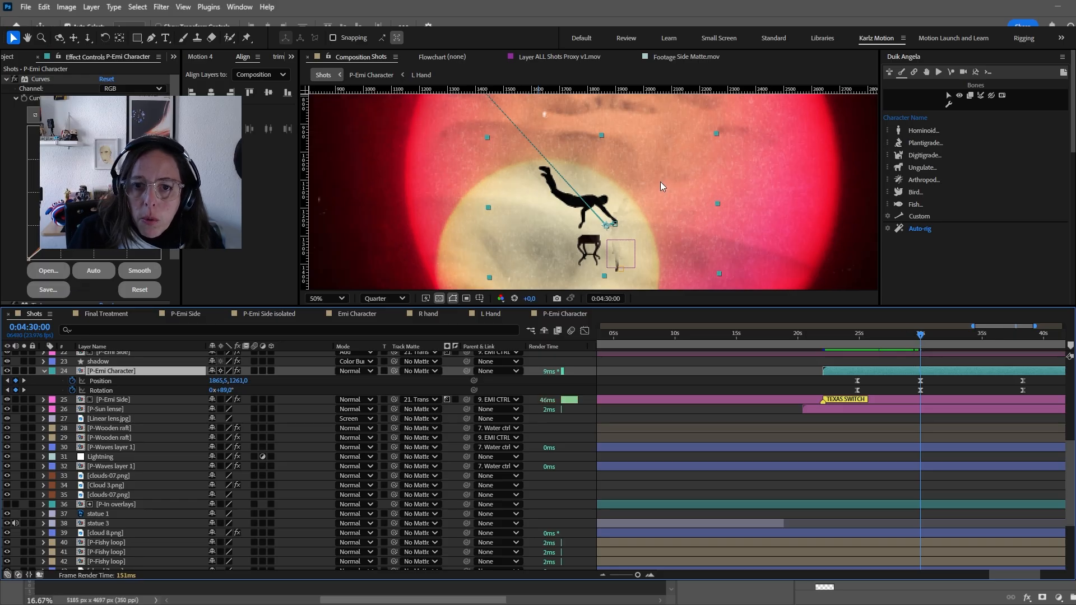
{"action": "scroll", "coordinate": [469, 218], "scroll_direction": "down", "scroll_amount": 2}
{"action": "scroll", "coordinate": [845, 379], "scroll_direction": "down", "scroll_amount": 2}
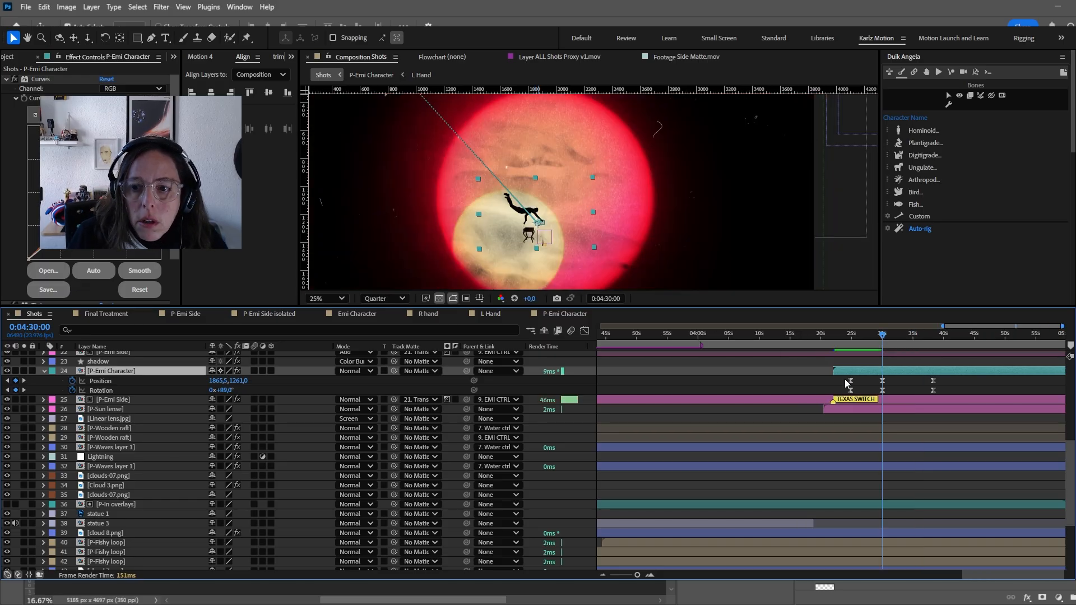
- Play the character's flight out of frame from 0:04:30:00, stop the playback and clear the layer selection
{"action": "key", "text": "space"}
{"action": "scroll", "coordinate": [703, 256], "scroll_direction": "down", "scroll_amount": 2}
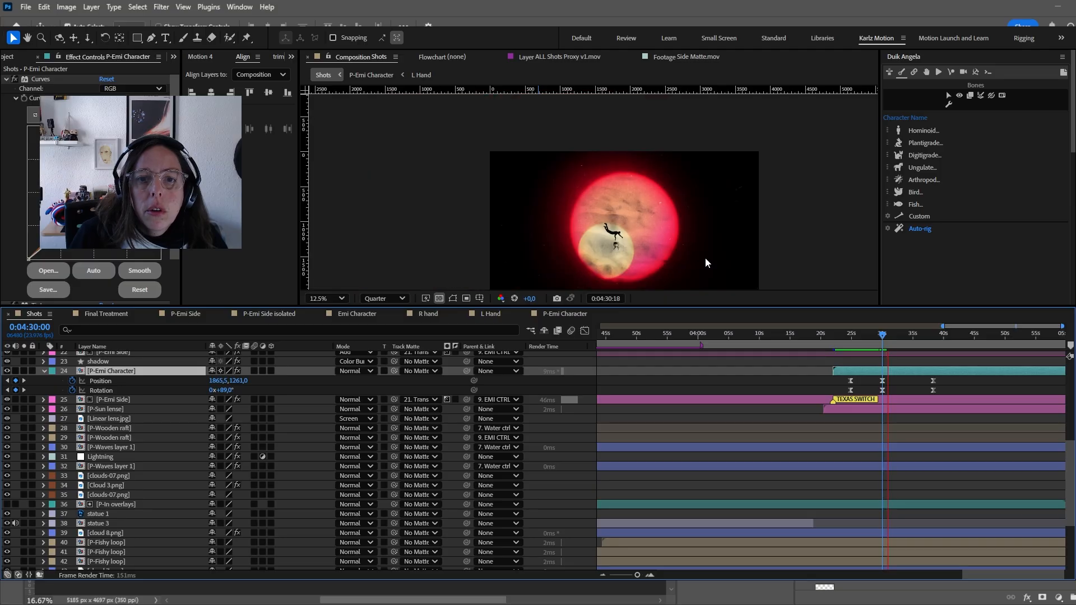
{"action": "scroll", "coordinate": [600, 224], "scroll_direction": "up", "scroll_amount": 2}
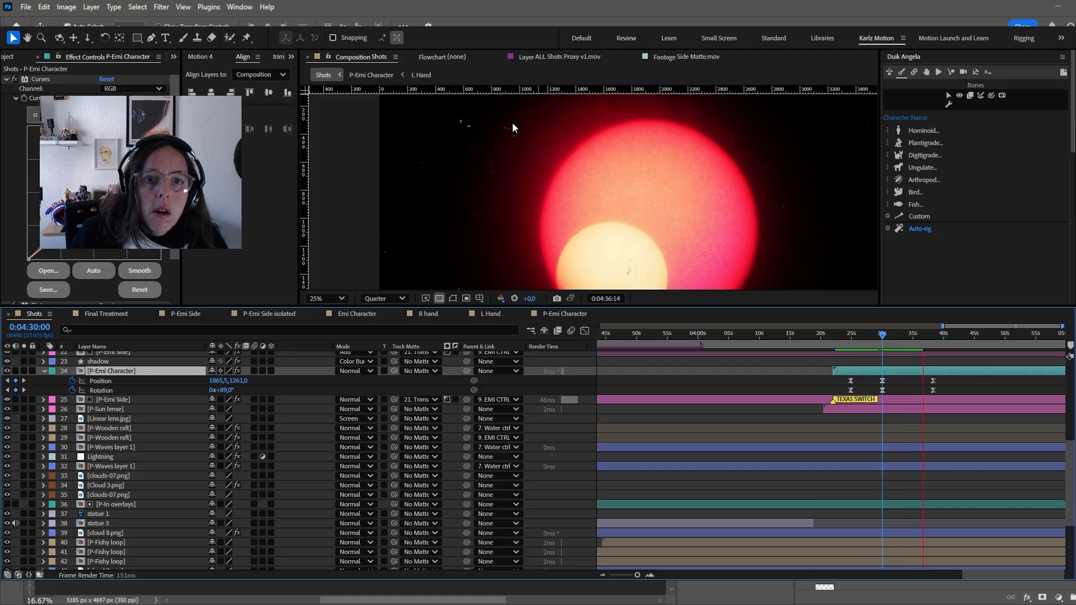
{"action": "left_click", "coordinate": [808, 392]}
{"action": "key", "text": "space"}
{"action": "key", "text": "minus"}
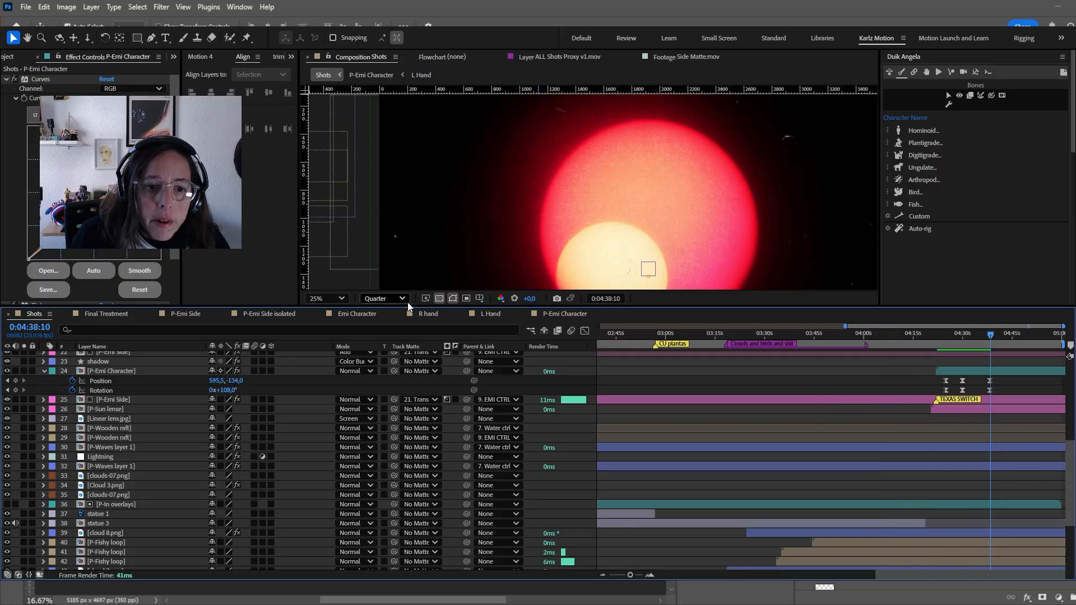
- Enlarge the composition view to show the whole frame and scrub the character's flight to 0:04:30:14
{"action": "left_click_drag", "start_coordinate": [408, 307], "coordinate": [357, 341]}
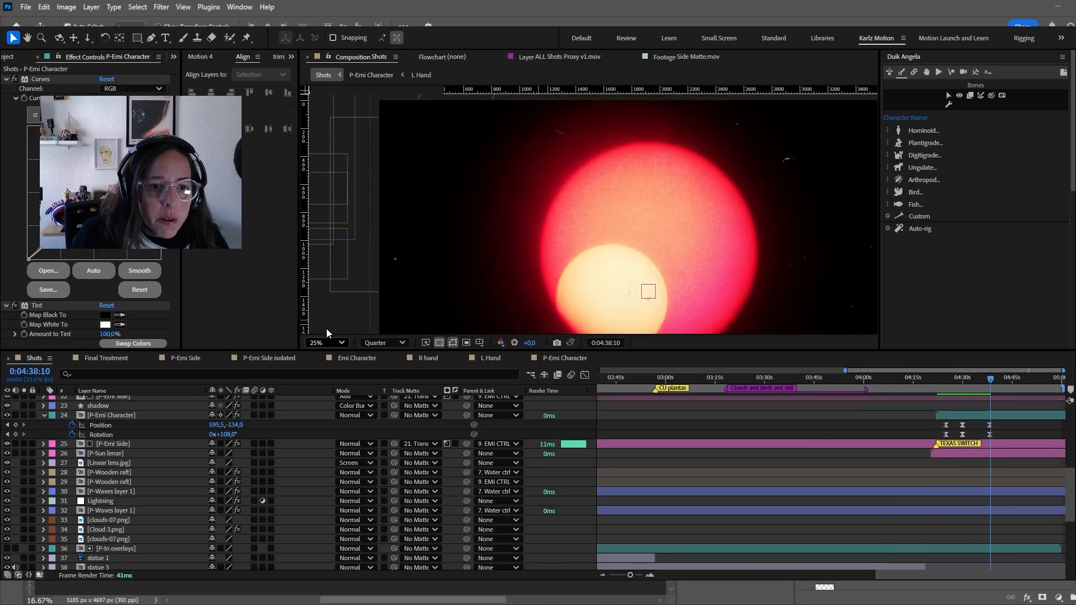
{"action": "key", "text": "minus"}
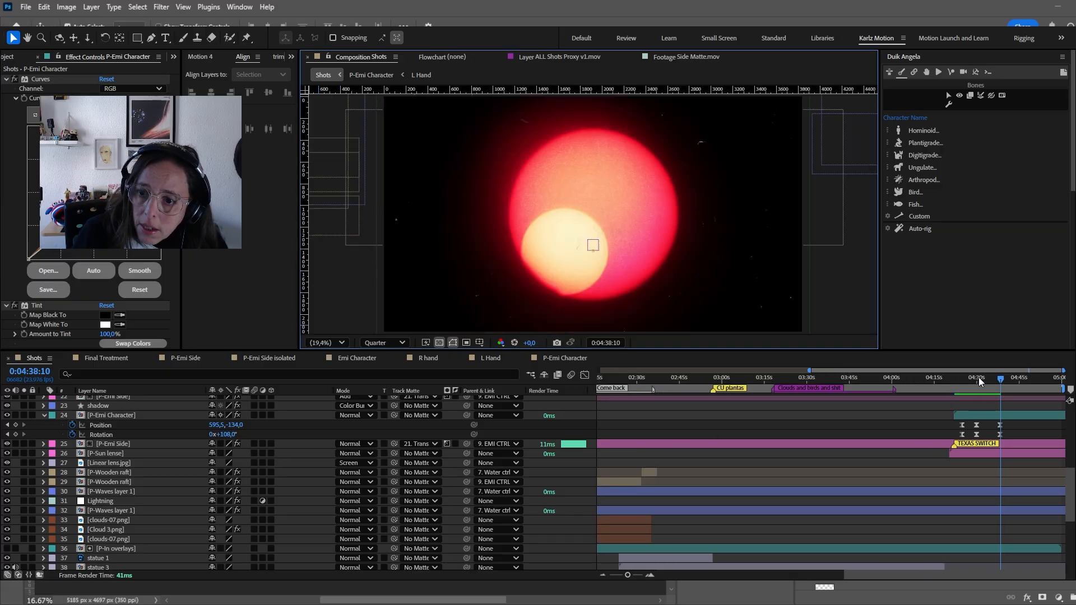
{"action": "left_click", "coordinate": [956, 375]}
{"action": "left_click_drag", "start_coordinate": [956, 375], "coordinate": [971, 404]}
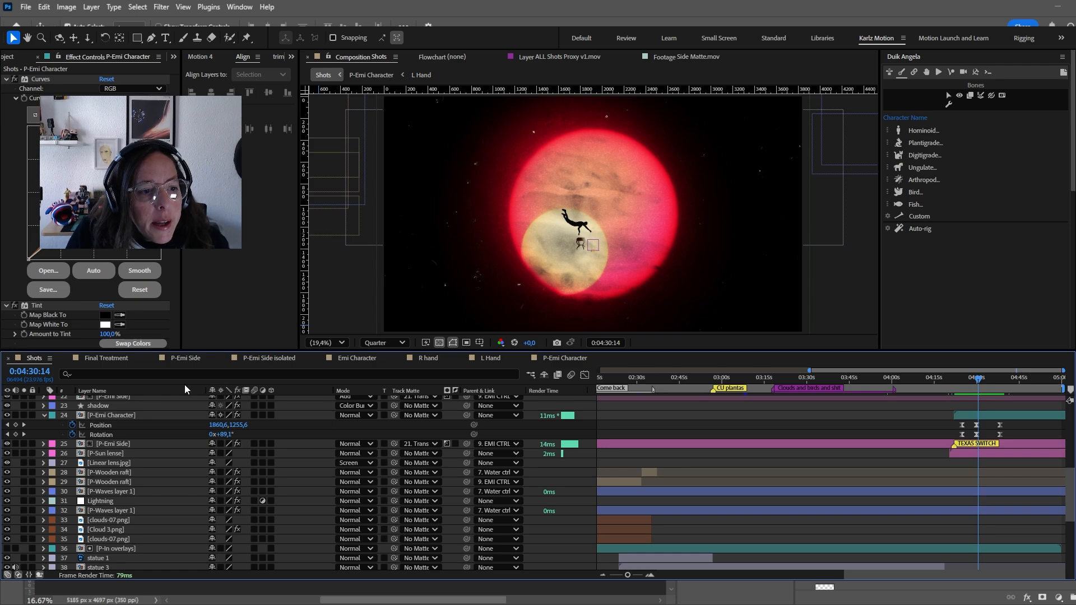
- Collapse the P-Emi Character layer's properties, show the full Shots timeline and move the playhead to 0:00:06:05 near the Start Song marker
{"action": "left_click", "coordinate": [44, 415]}
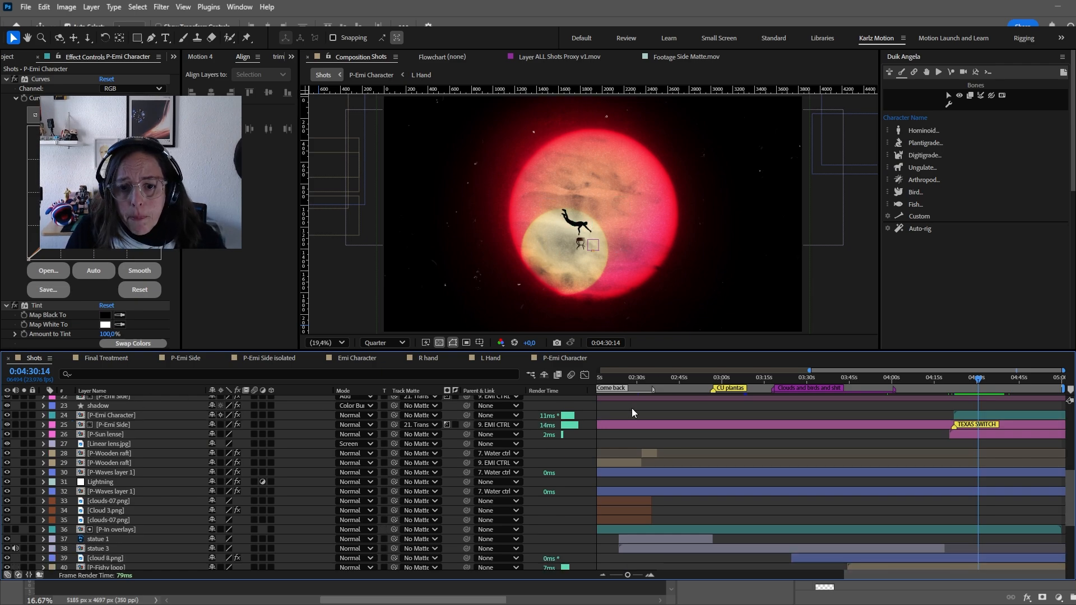
{"action": "key", "text": "semicolon"}
{"action": "scroll", "coordinate": [912, 482], "scroll_direction": "down", "scroll_amount": 3}
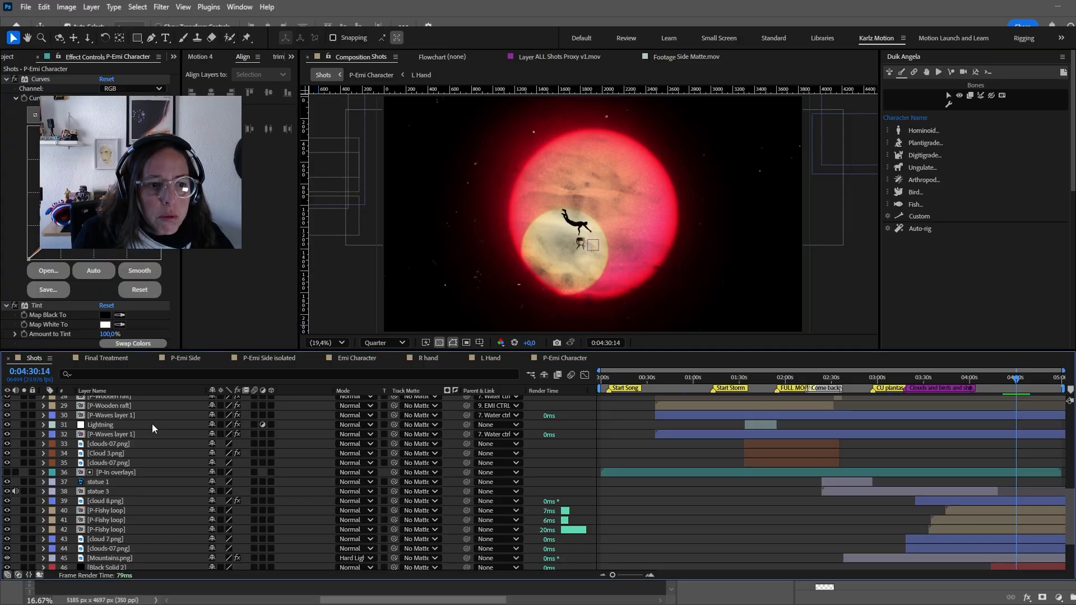
{"action": "left_click", "coordinate": [610, 379]}
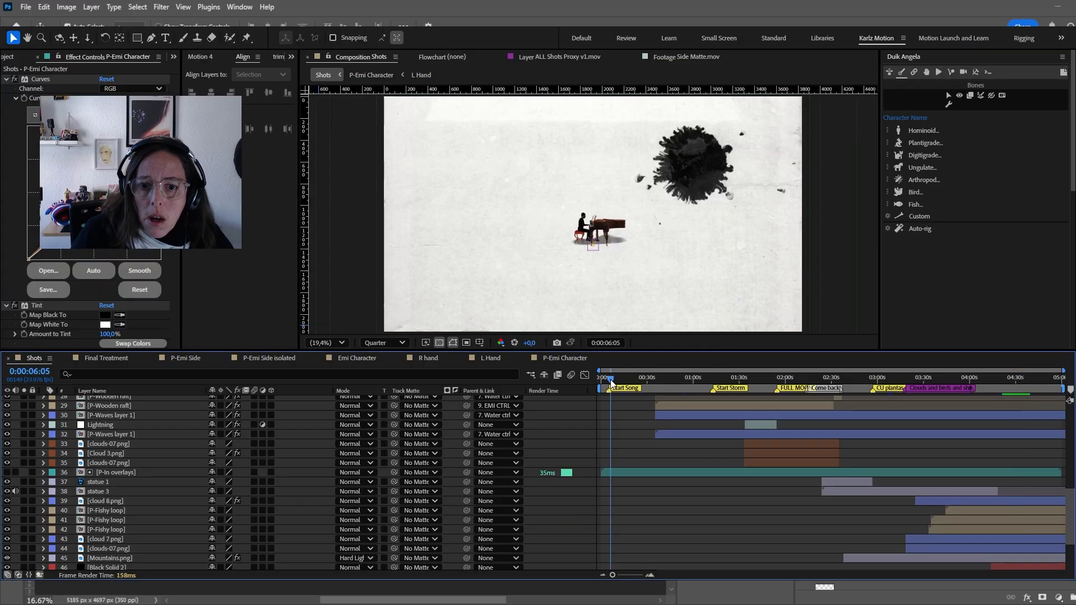
- Enlarge the timeline and examine the Shots layer stack from the Vintage paper.png background up to the topmost layers, leaving no layer selected
{"action": "left_click_drag", "start_coordinate": [617, 350], "coordinate": [654, 260]}
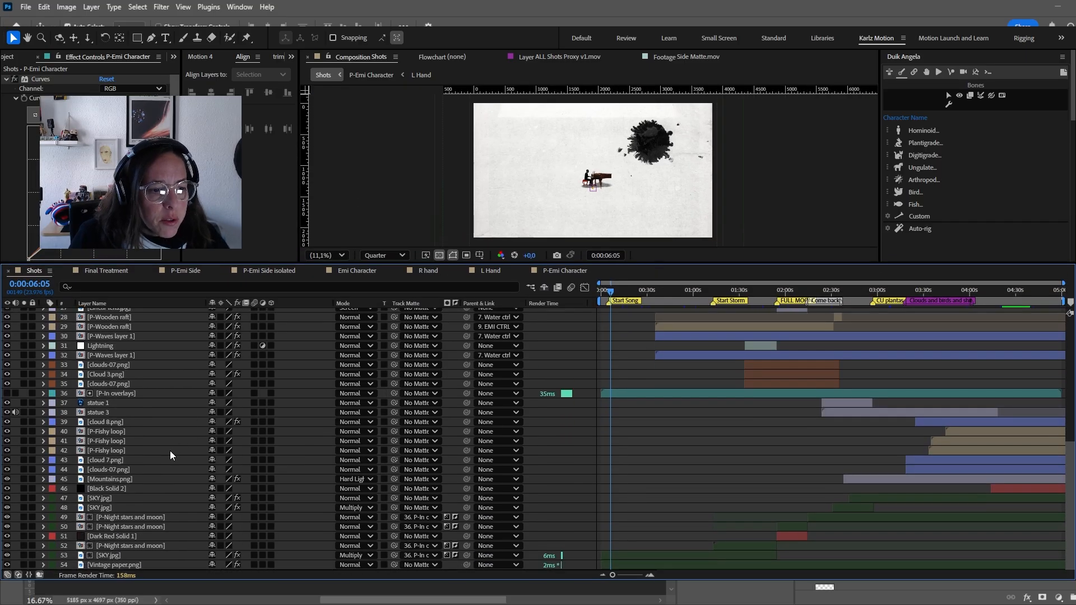
{"action": "left_click", "coordinate": [120, 565]}
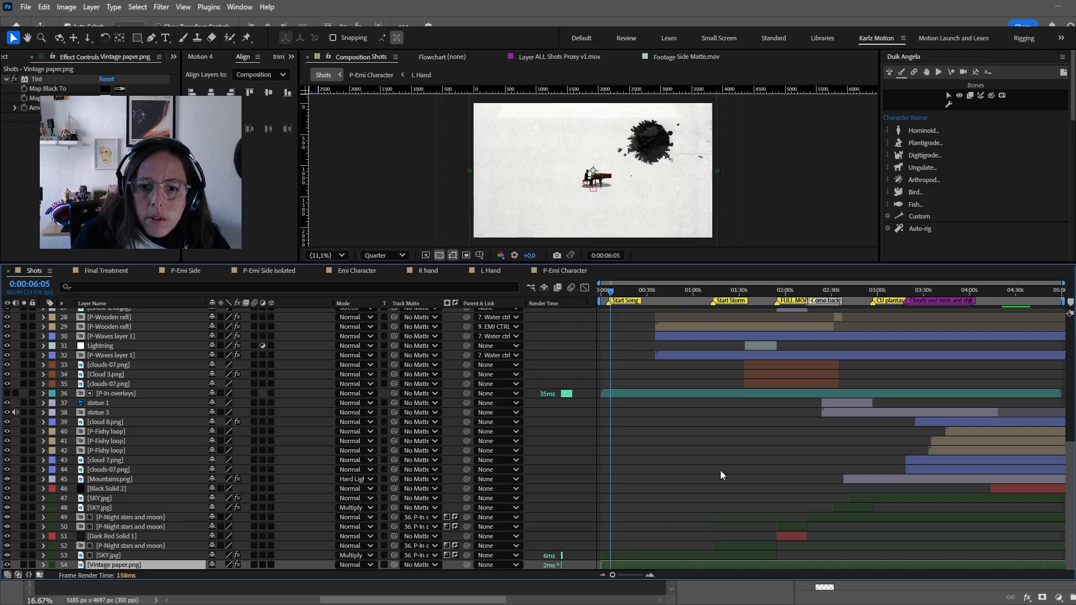
{"action": "scroll", "coordinate": [721, 468], "scroll_direction": "up", "scroll_amount": 8}
{"action": "scroll", "coordinate": [161, 369], "scroll_direction": "down", "scroll_amount": 8}
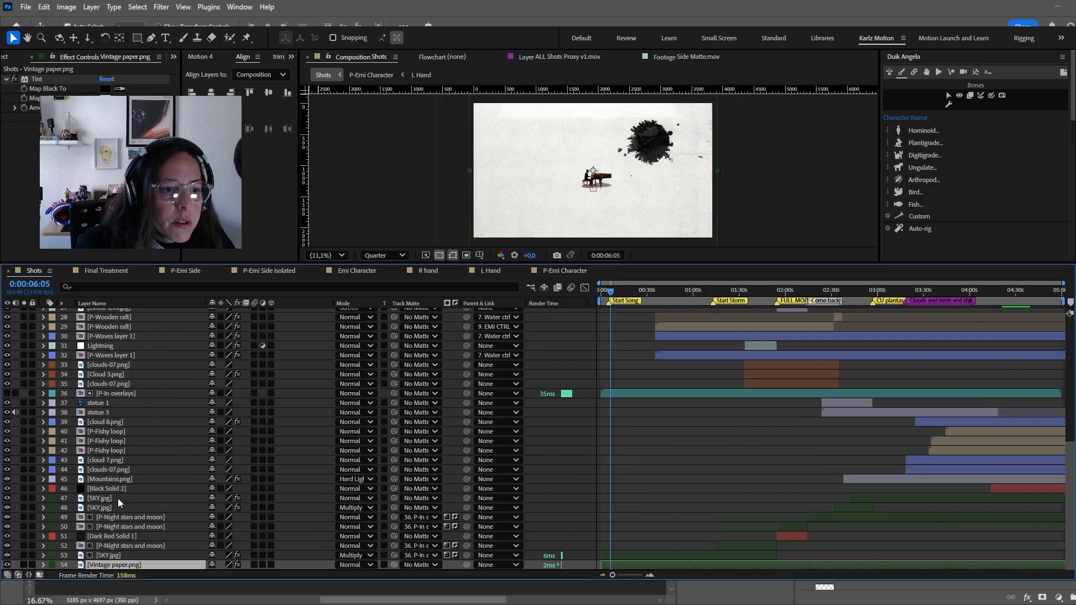
{"action": "scroll", "coordinate": [122, 448], "scroll_direction": "up", "scroll_amount": 1}
{"action": "left_click", "coordinate": [120, 464]}
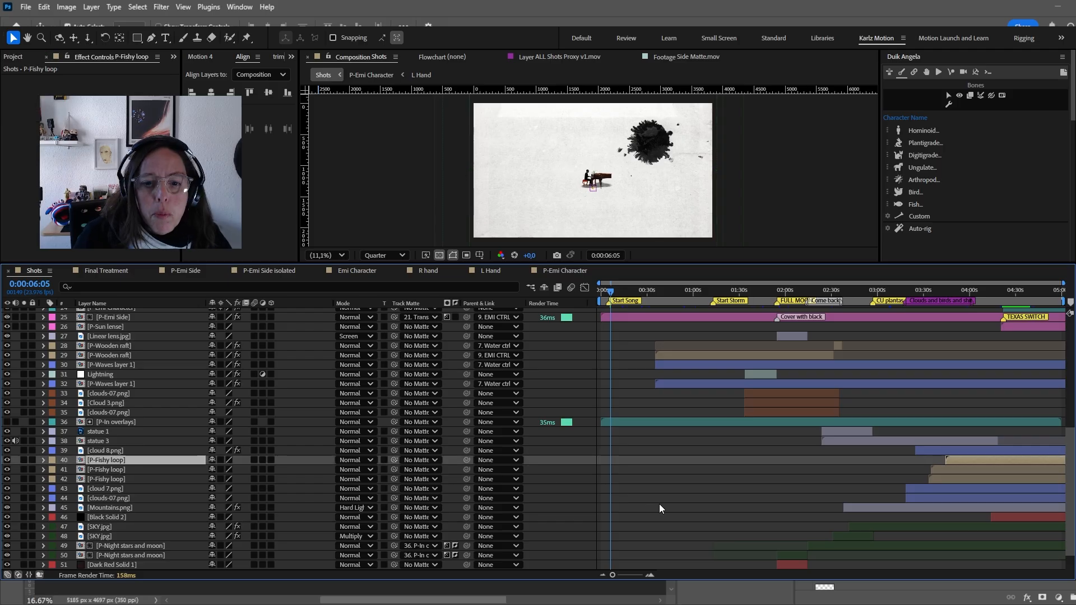
{"action": "scroll", "coordinate": [668, 497], "scroll_direction": "up", "scroll_amount": 3}
{"action": "scroll", "coordinate": [670, 497], "scroll_direction": "up", "scroll_amount": 1}
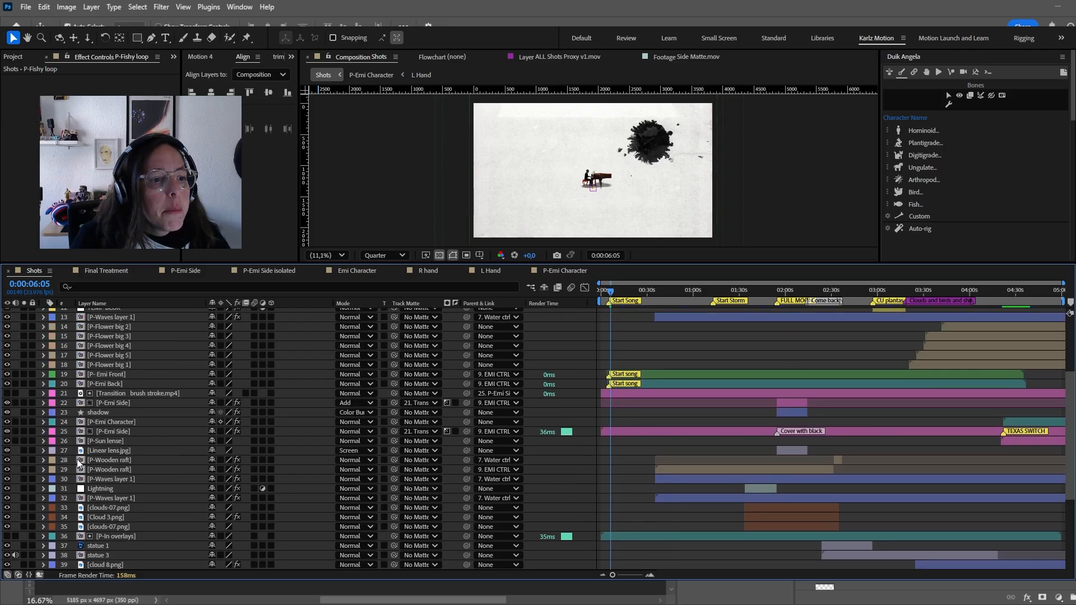
{"action": "scroll", "coordinate": [79, 462], "scroll_direction": "up", "scroll_amount": 2}
{"action": "scroll", "coordinate": [79, 464], "scroll_direction": "up", "scroll_amount": 2}
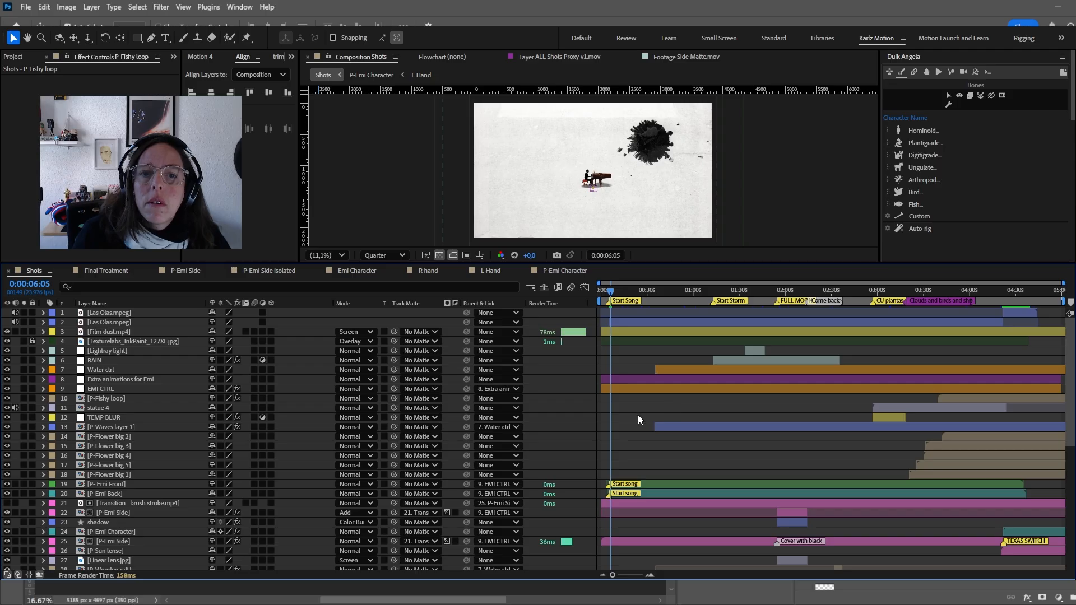
{"action": "left_click", "coordinate": [638, 415]}
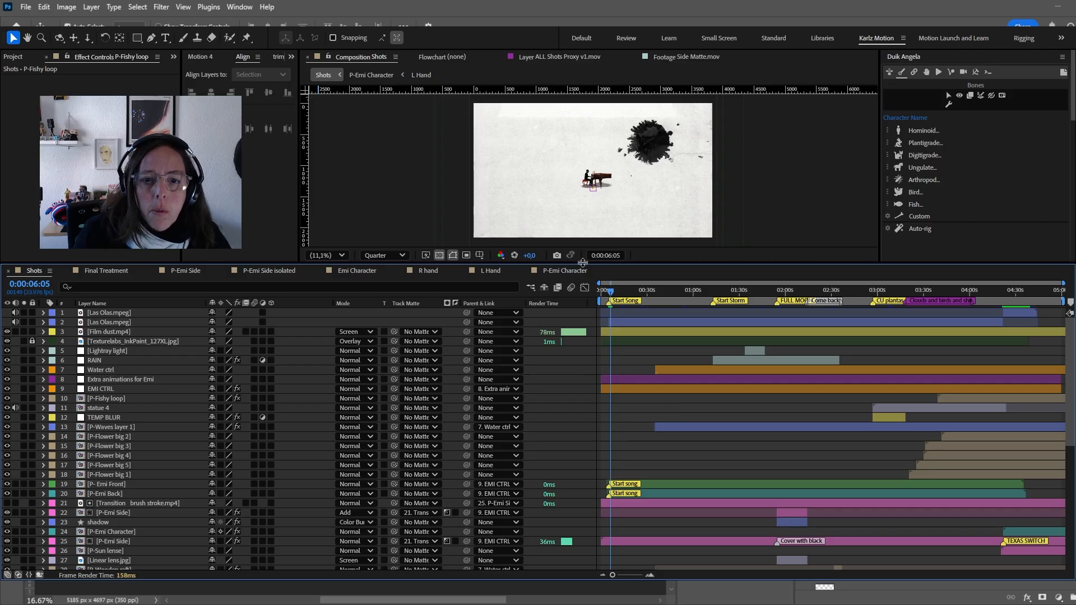
- Enlarge the composition view and scrub the Shots animation to 0:04:19:12 and back to 0:00:41:06, where the waves surround the piano
{"action": "left_click_drag", "start_coordinate": [583, 268], "coordinate": [589, 307]}
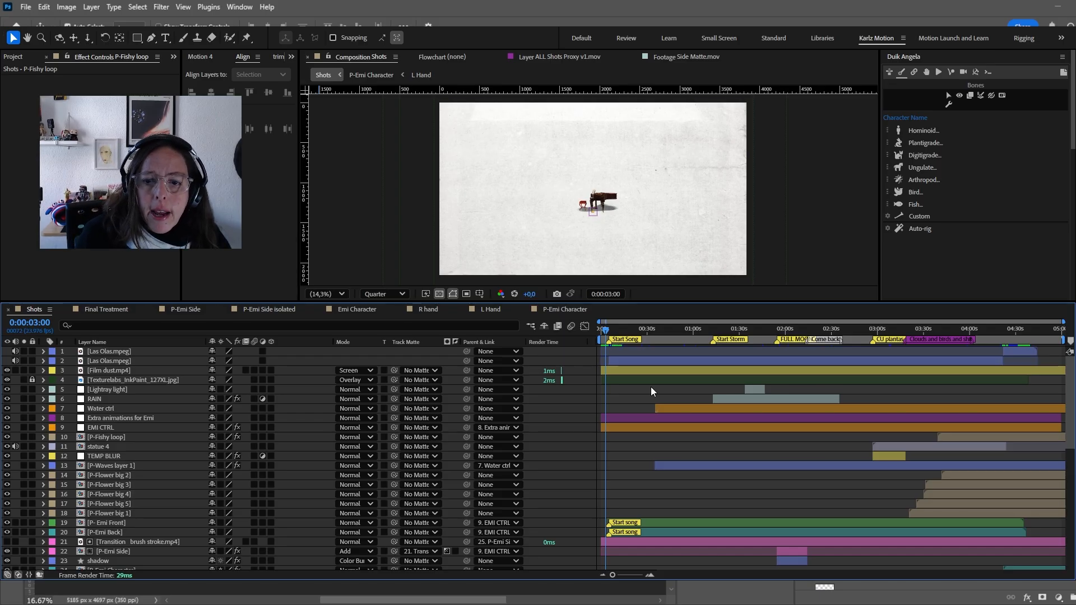
{"action": "left_click", "coordinate": [701, 332]}
{"action": "left_click_drag", "start_coordinate": [709, 342], "coordinate": [999, 366]}
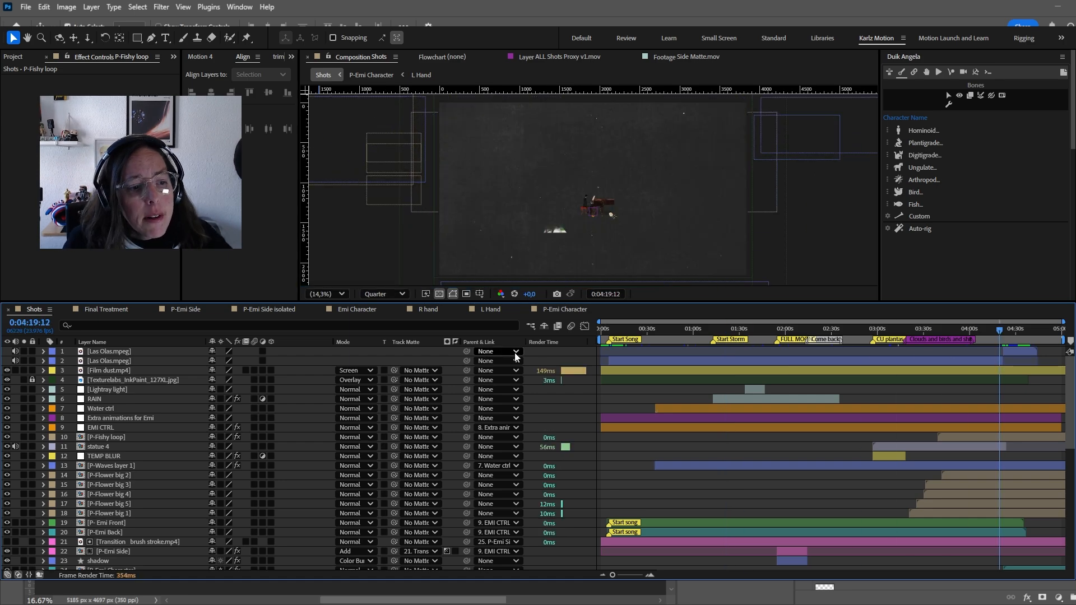
{"action": "left_click", "coordinate": [628, 331]}
{"action": "left_click_drag", "start_coordinate": [629, 334], "coordinate": [662, 338]}
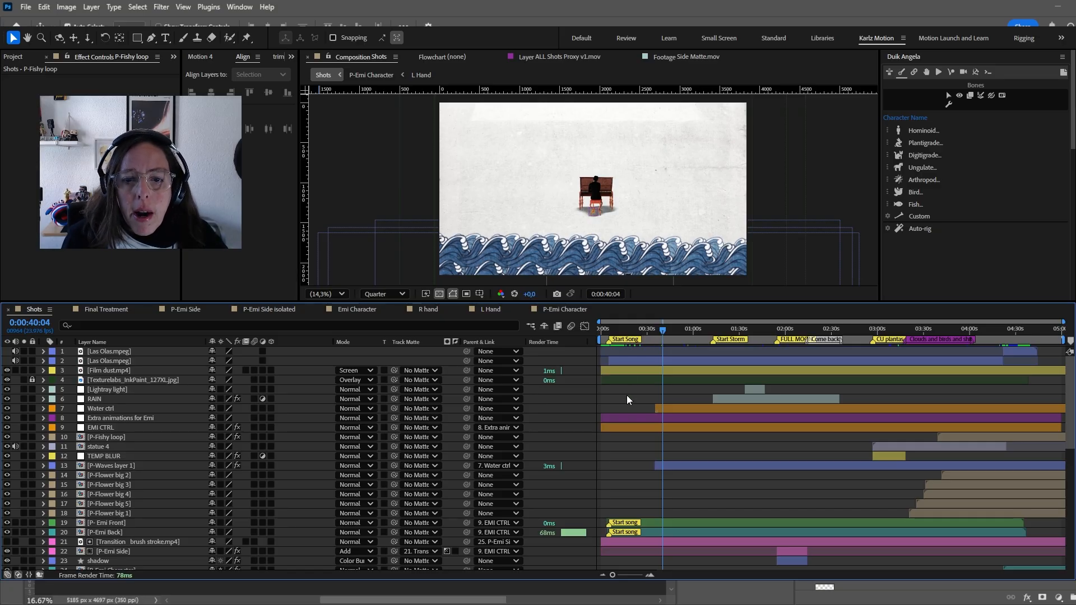
{"action": "left_click", "coordinate": [664, 333]}
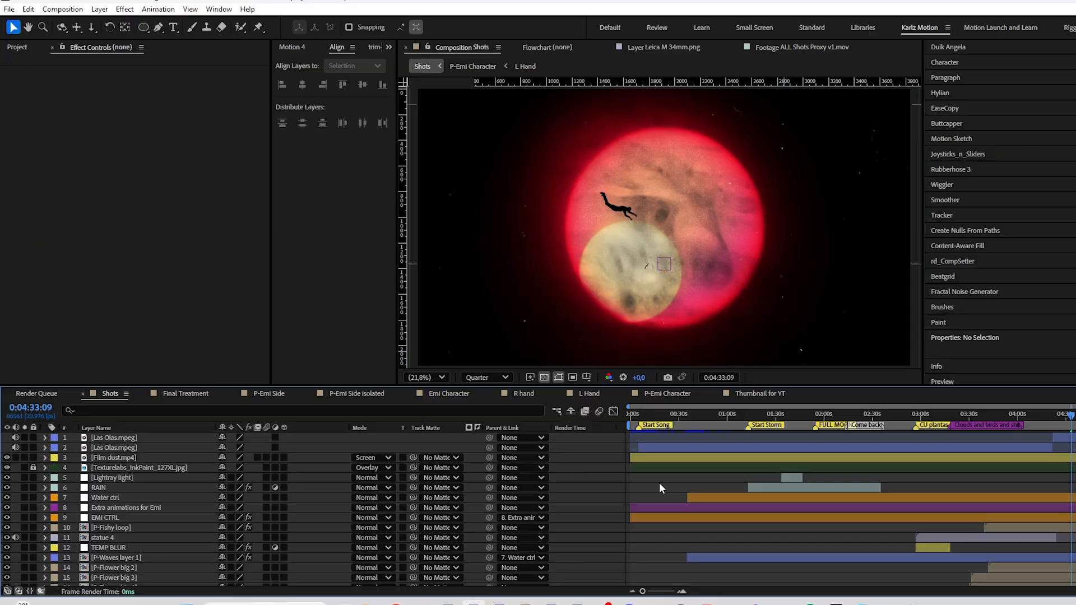
- Add the Shots composition to the render queue with the Quick HD output module
{"action": "key", "text": "ctrl+m"}
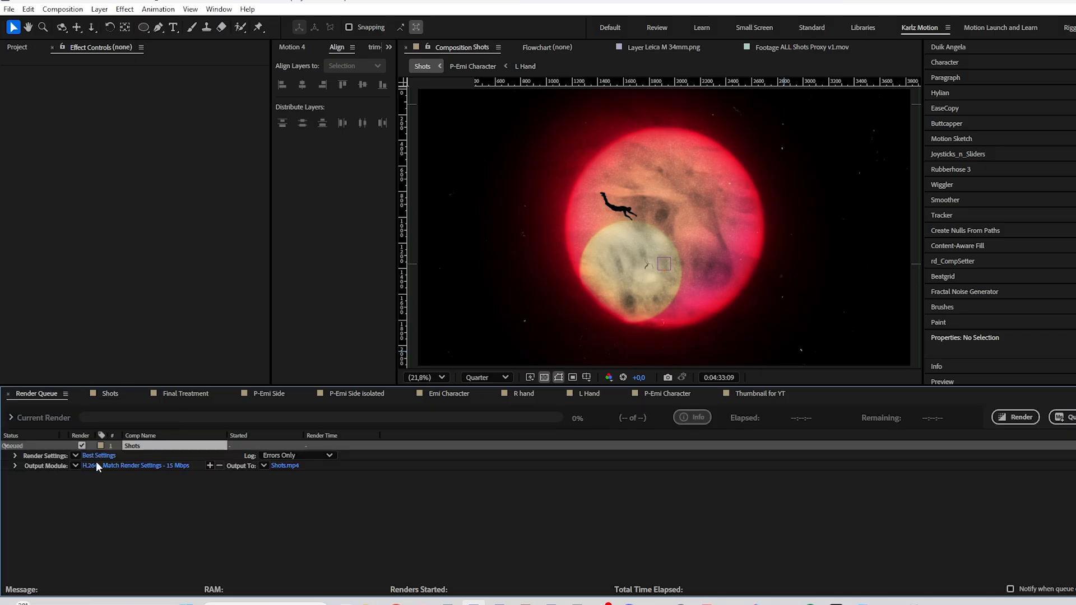
{"action": "left_click", "coordinate": [76, 466]}
{"action": "left_click", "coordinate": [112, 389]}
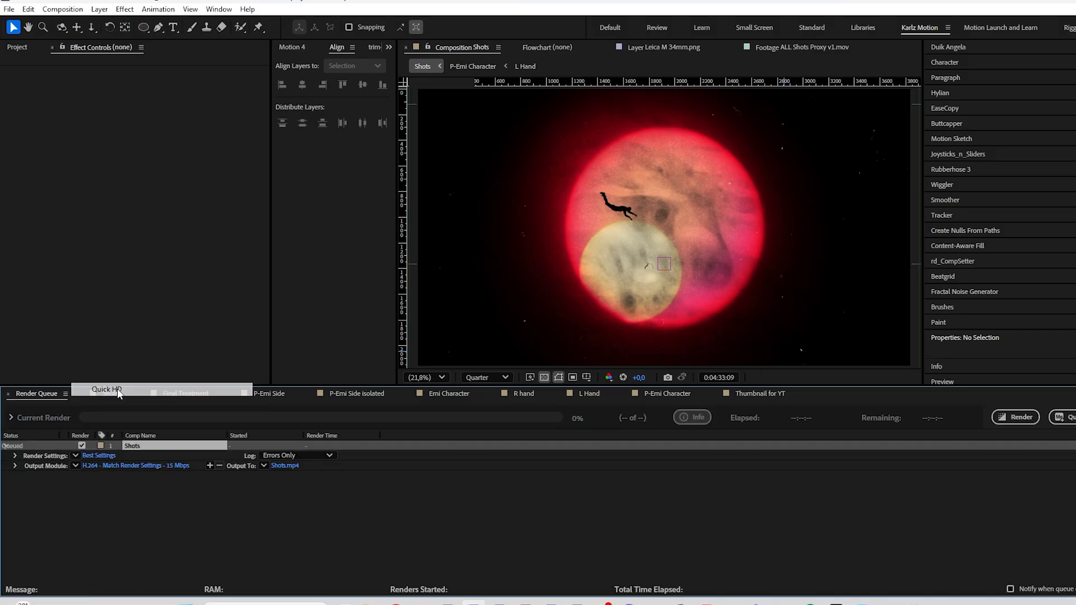
- Set the Shots output module's QuickTime video codec to Apple ProRes 4444 and accept the output settings
{"action": "left_click", "coordinate": [99, 465]}
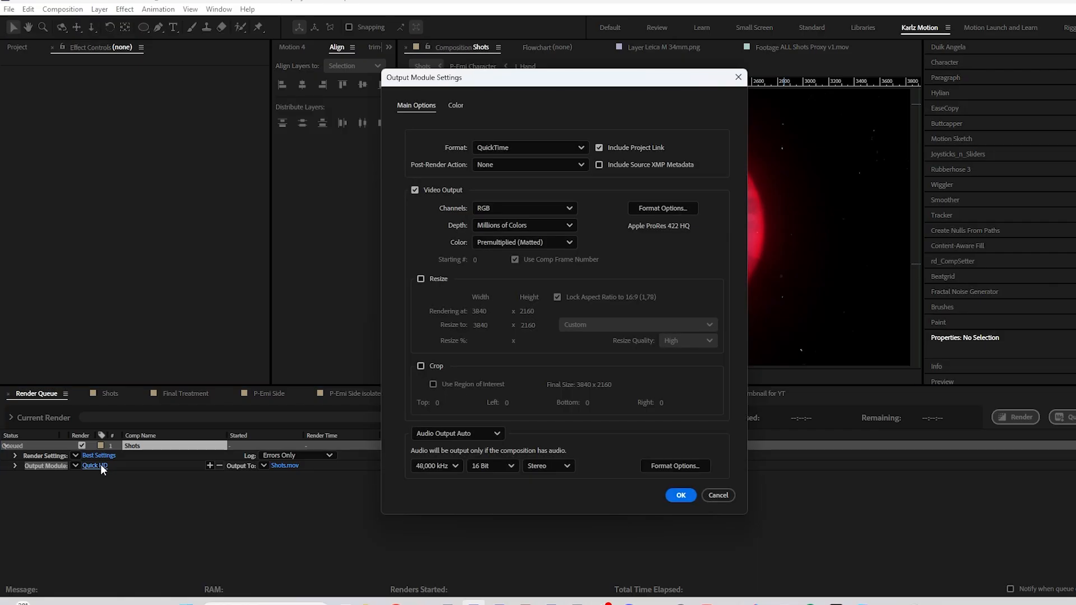
{"action": "left_click", "coordinate": [650, 210]}
{"action": "left_click", "coordinate": [314, 216]}
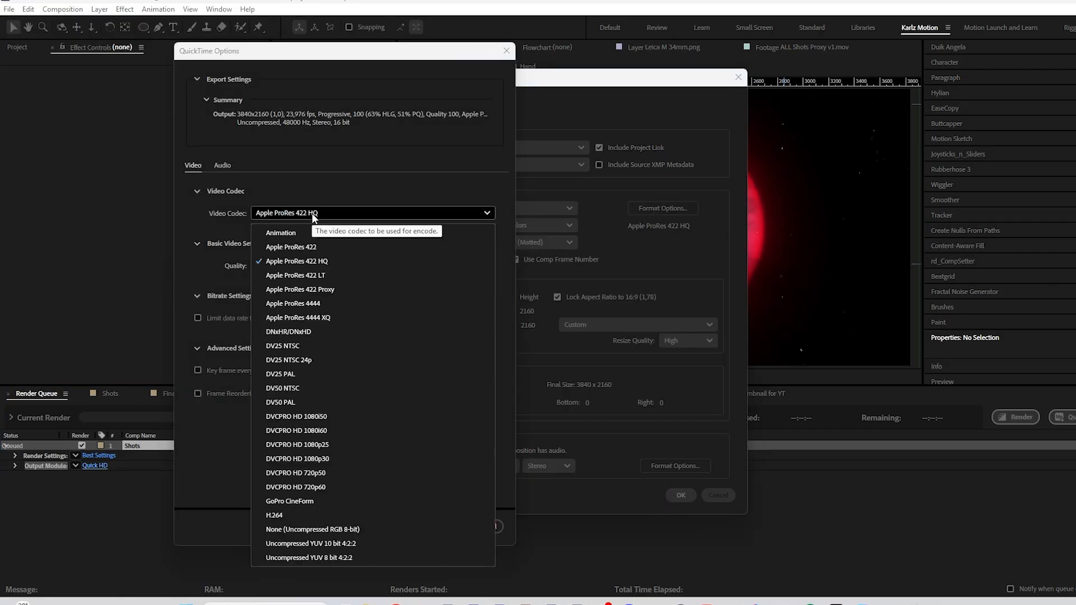
{"action": "left_click", "coordinate": [302, 303]}
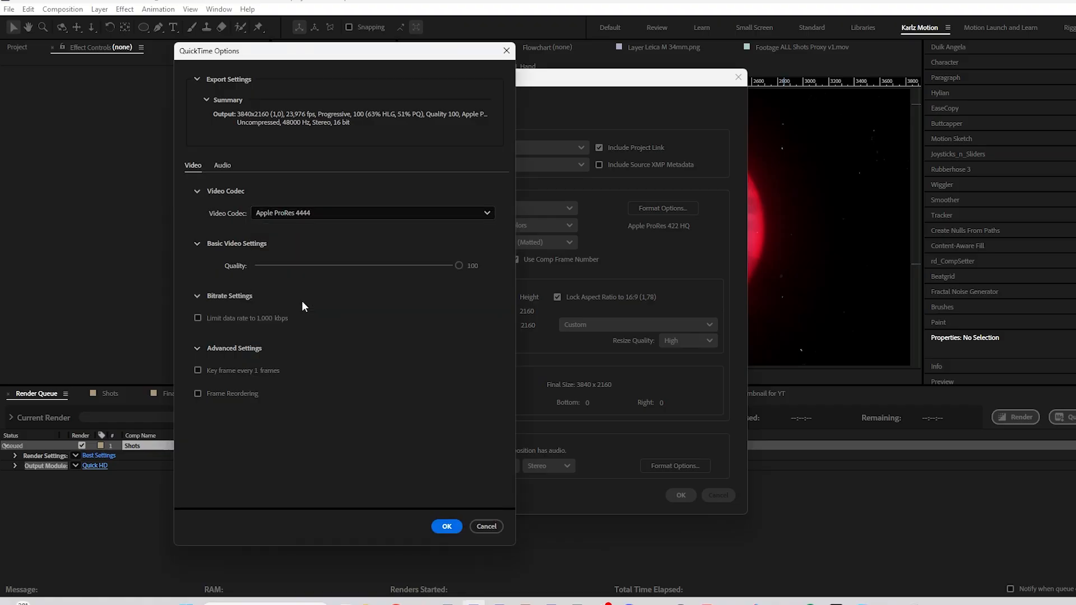
{"action": "left_click", "coordinate": [461, 530]}
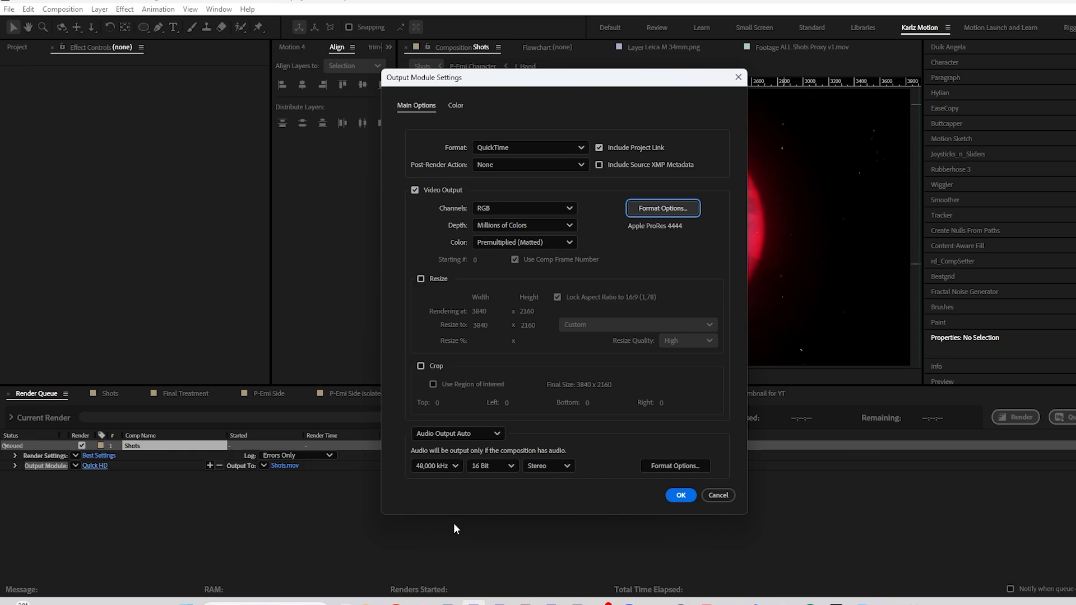
{"action": "left_click", "coordinate": [681, 496]}
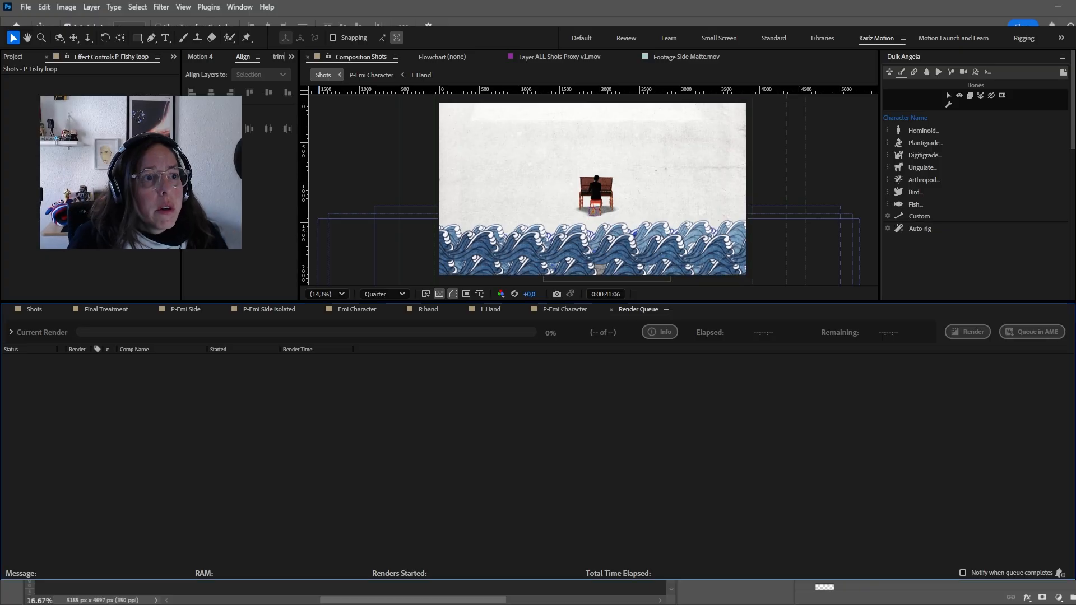
- Show the project files, collapse the expanded character folder and expand the proxies folder
{"action": "left_click", "coordinate": [14, 60]}
{"action": "left_click", "coordinate": [36, 220]}
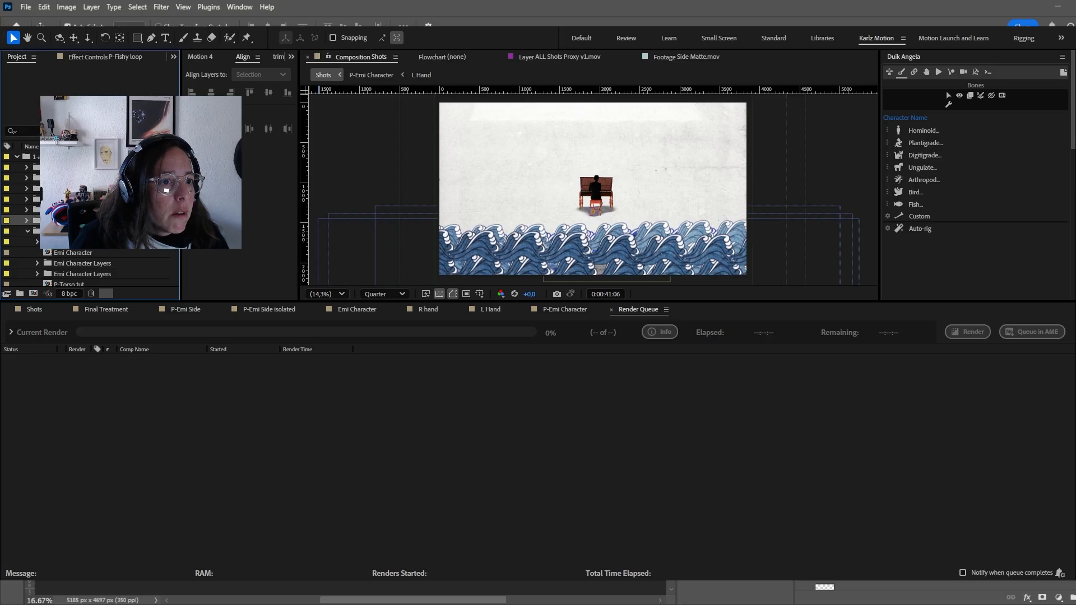
{"action": "left_click", "coordinate": [28, 231]}
{"action": "left_click", "coordinate": [27, 220]}
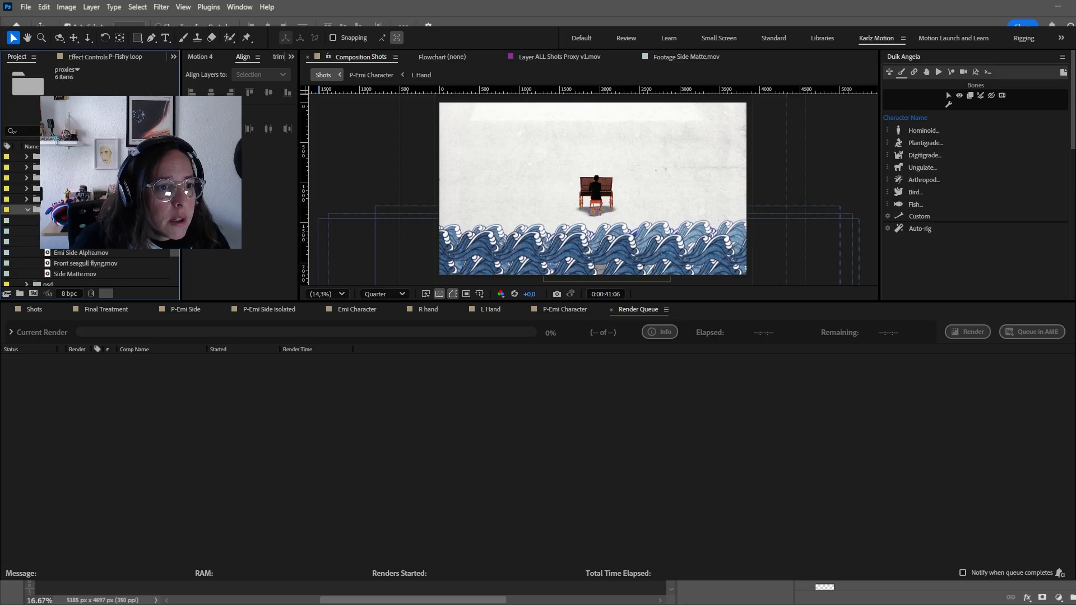
{"action": "scroll", "coordinate": [90, 224], "scroll_direction": "down", "scroll_amount": 1}
- Open ALL Shots Proxy v1.mov from the proxies folder as footage and scrub it to 0:00:04:11
{"action": "left_click", "coordinate": [67, 230]}
{"action": "left_click", "coordinate": [67, 221]}
{"action": "left_click", "coordinate": [67, 189]}
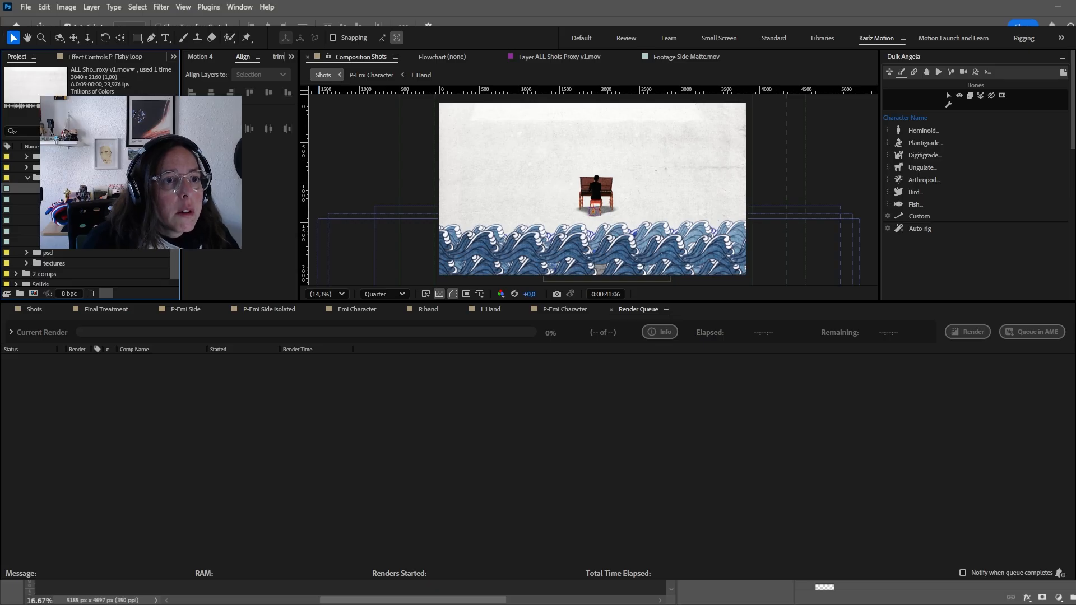
{"action": "double_click", "coordinate": [68, 189]}
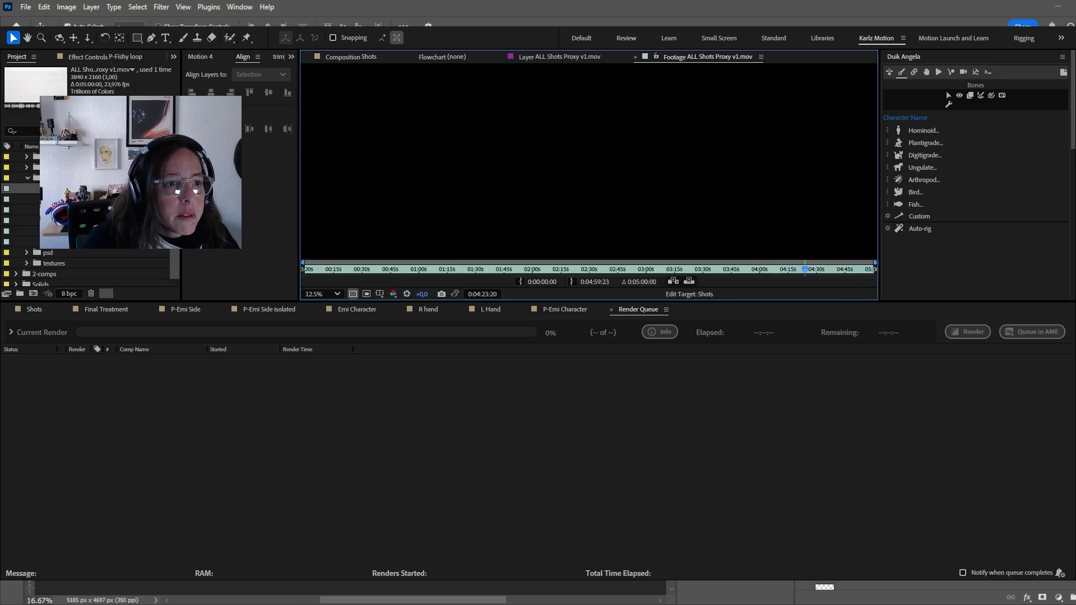
{"action": "left_click", "coordinate": [522, 270]}
{"action": "left_click_drag", "start_coordinate": [522, 270], "coordinate": [314, 286]}
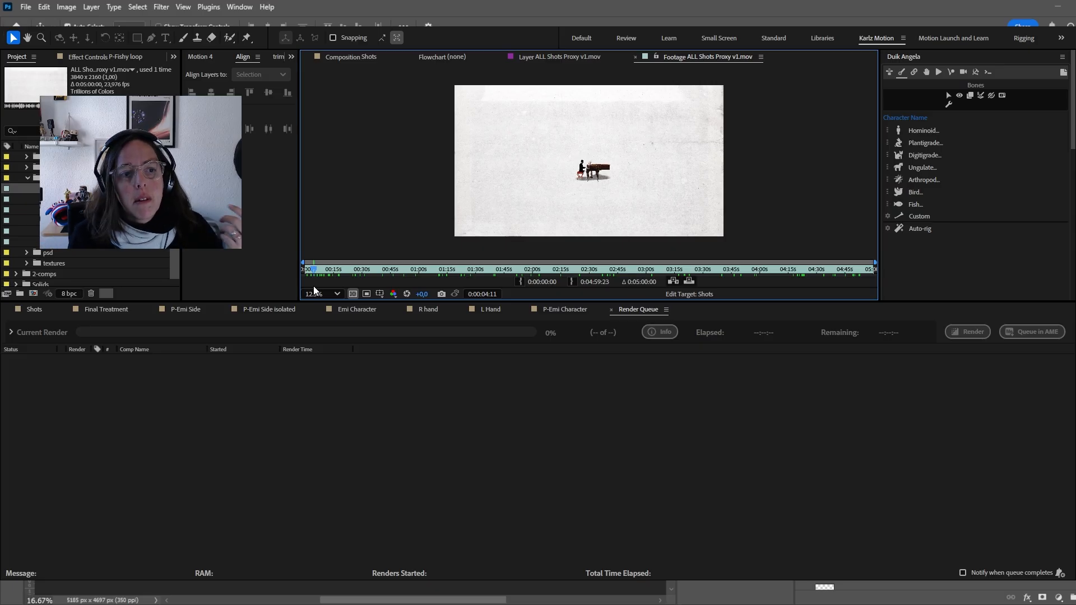
- Open the Final Treatment composition with its full timeline, enlarge the view and scrub to 0:00:20:12
{"action": "left_click", "coordinate": [116, 309]}
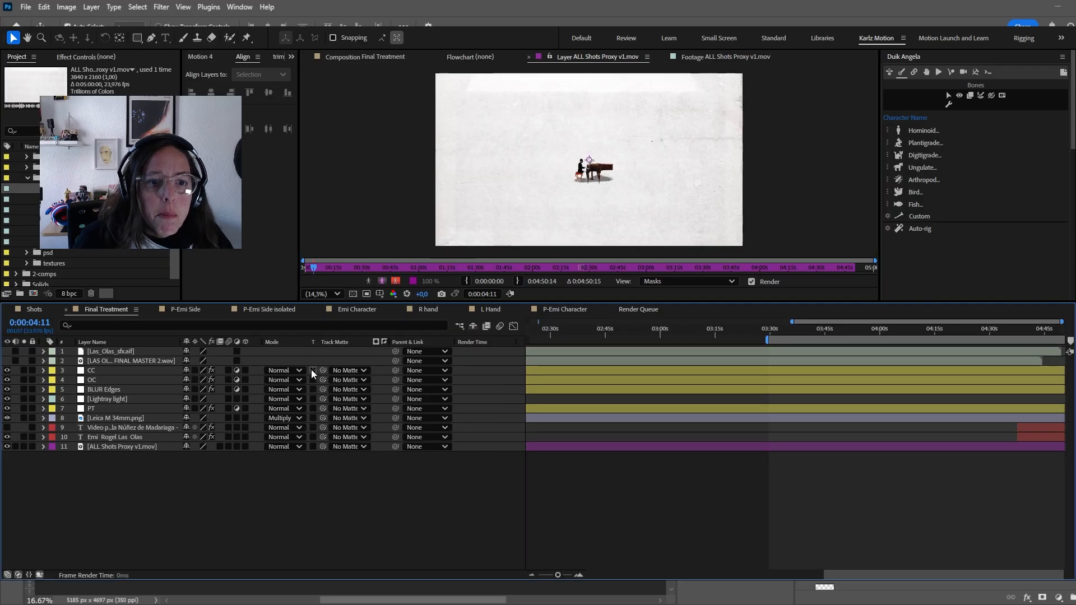
{"action": "left_click", "coordinate": [395, 56]}
{"action": "key", "text": "minus"}
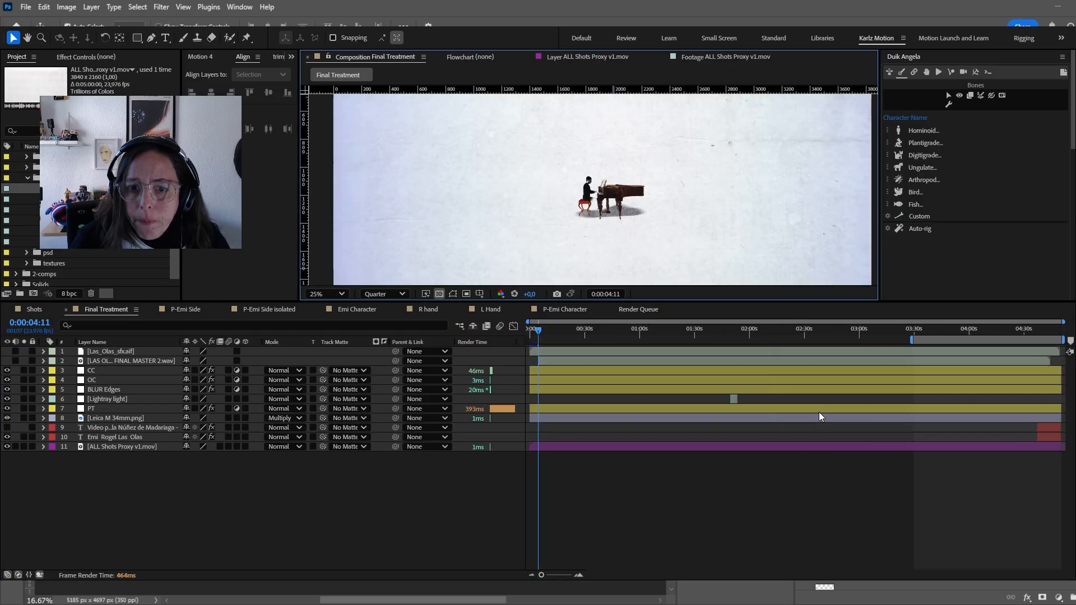
{"action": "mouse_move", "coordinate": [541, 335]}
{"action": "left_mouse_down"}
{"action": "mouse_move", "coordinate": [568, 331]}
{"action": "mouse_move", "coordinate": [543, 379]}
{"action": "left_mouse_up"}
{"action": "scroll", "coordinate": [552, 314], "scroll_direction": "down", "scroll_amount": 1}
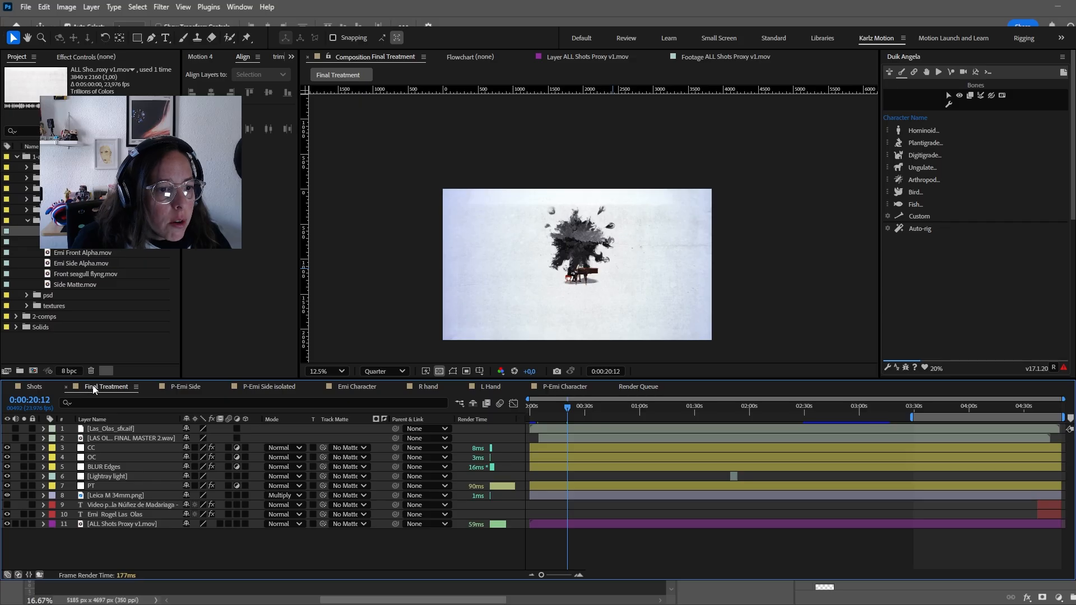
- Solo the ALL Shots Proxy v1.mov layer in Final Treatment, fit the frame to the view and clear the selection
{"action": "left_click", "coordinate": [119, 525]}
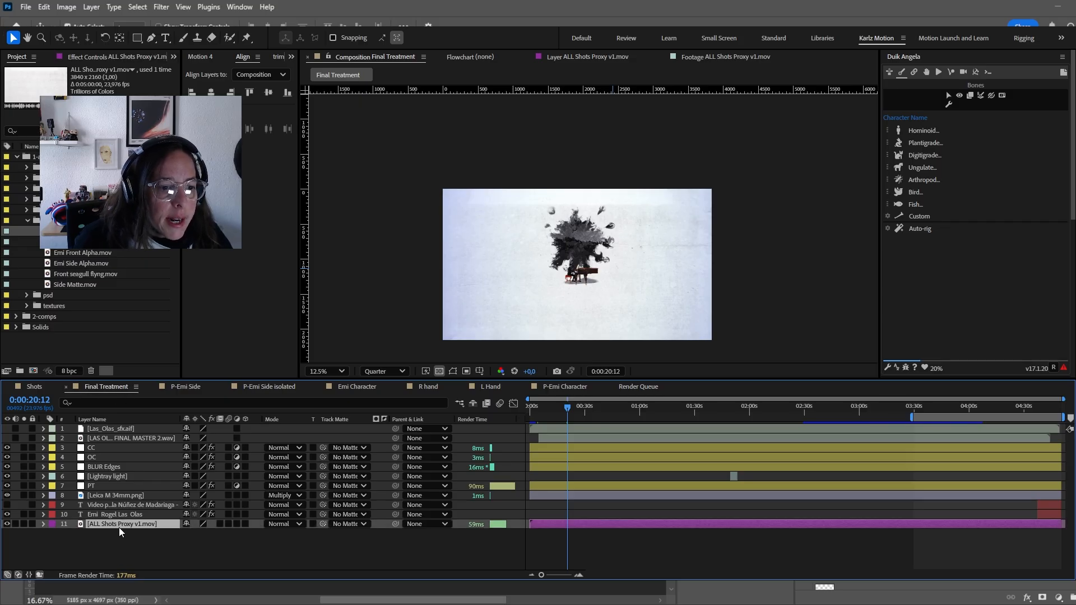
{"action": "left_click", "coordinate": [23, 524]}
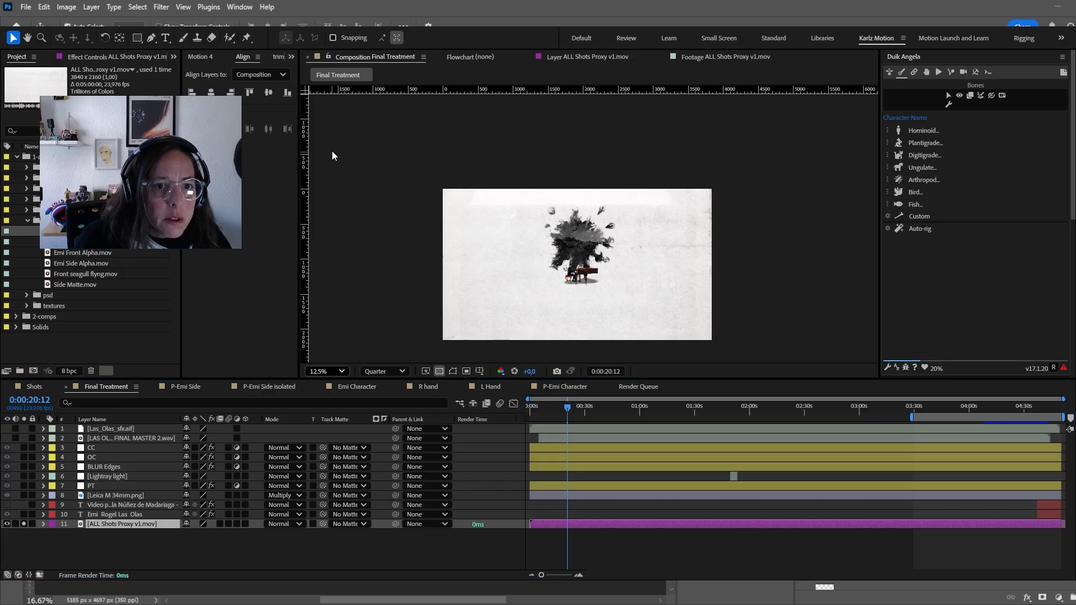
{"action": "key", "text": "shift+slash"}
{"action": "left_click", "coordinate": [624, 549]}
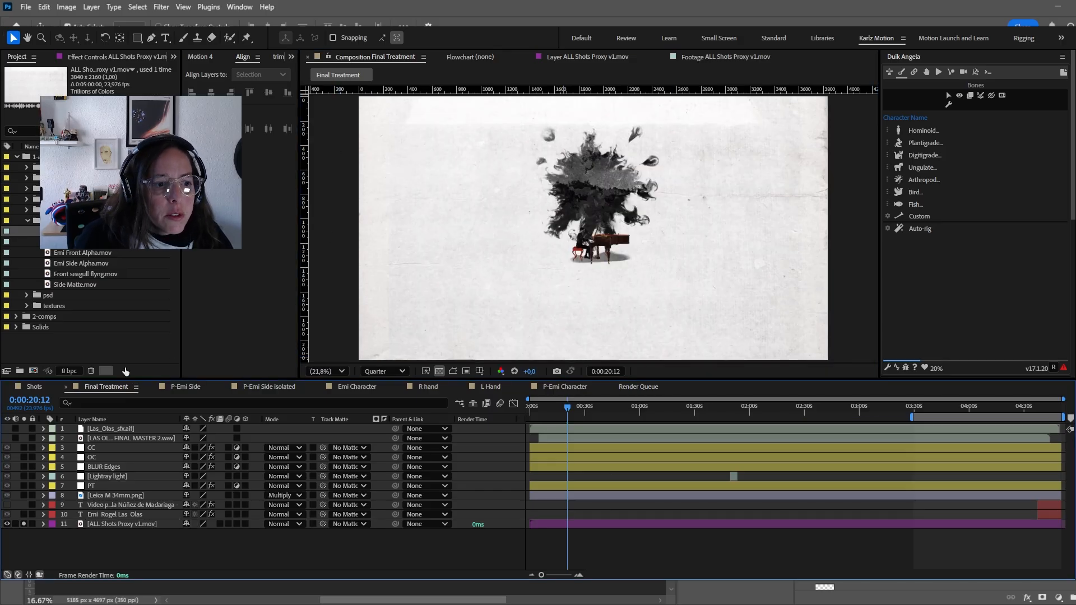
- Compare the many layers of the Shots composition with the single ALL Shots Proxy v1.mov layer in Final Treatment
{"action": "left_click", "coordinate": [35, 387]}
{"action": "scroll", "coordinate": [832, 533], "scroll_direction": "down", "scroll_amount": 5}
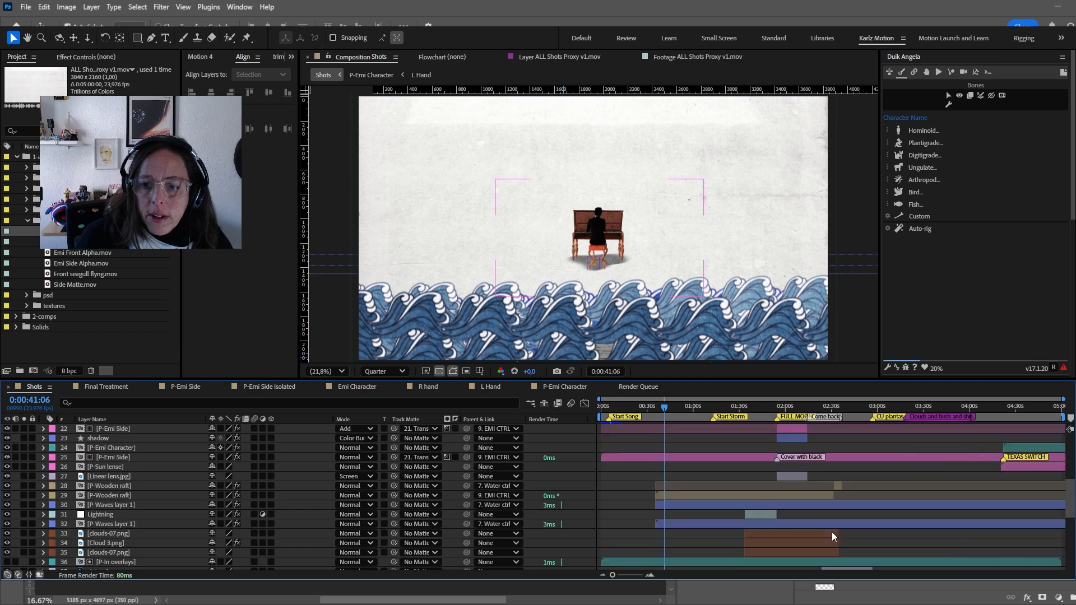
{"action": "scroll", "coordinate": [832, 533], "scroll_direction": "up", "scroll_amount": 5}
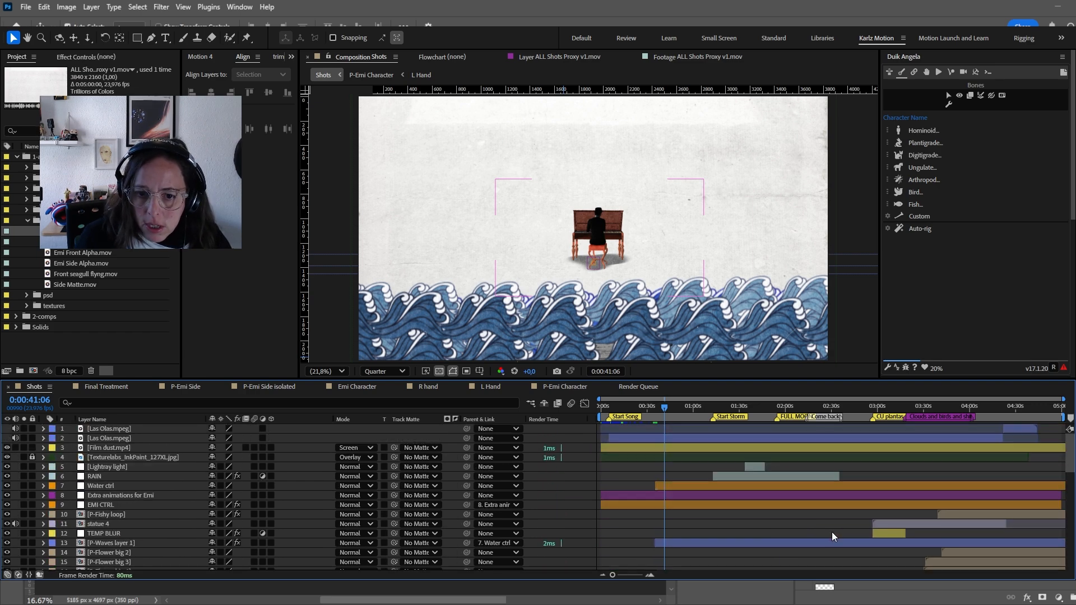
{"action": "left_click", "coordinate": [118, 387]}
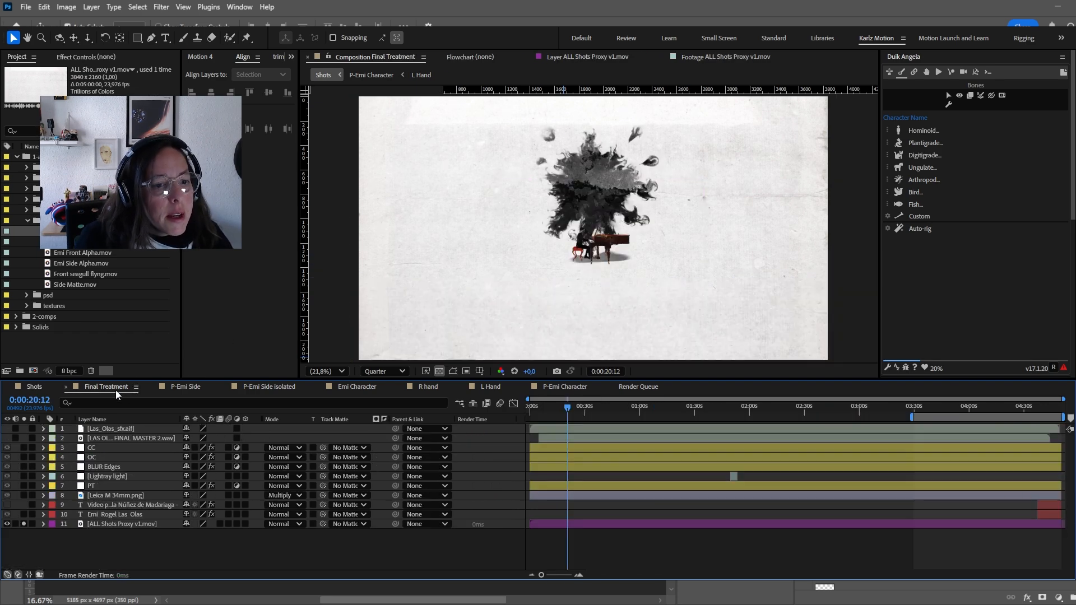
{"action": "left_click", "coordinate": [630, 525]}
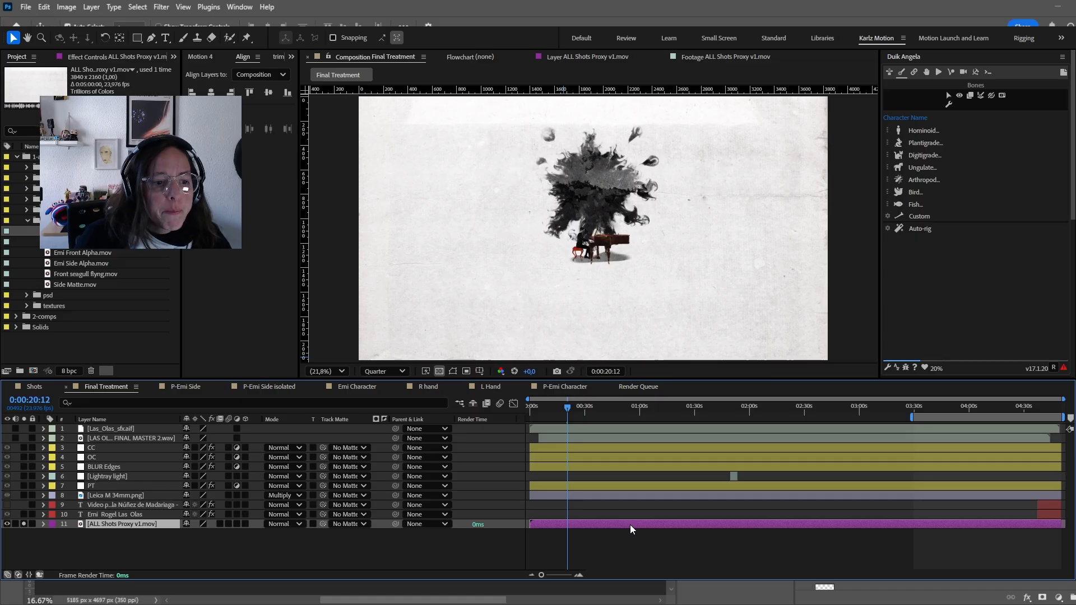
{"action": "left_click", "coordinate": [234, 549]}
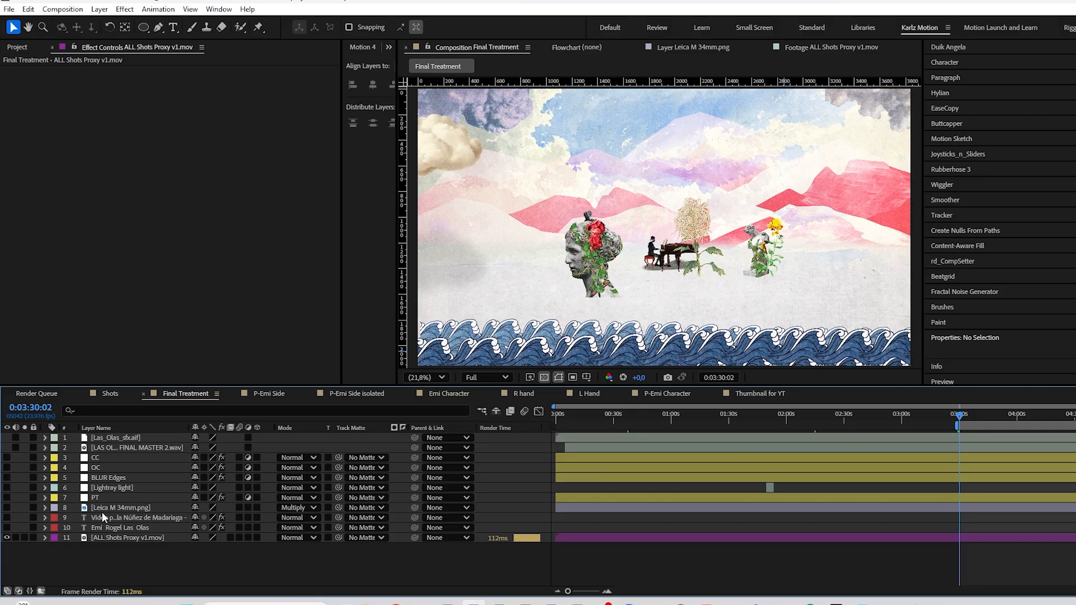
- Turn on the visibility of the two text layers directly above ALL Shots Proxy v1.mov in Final Treatment
{"action": "left_click", "coordinate": [102, 516]}
{"action": "left_click", "coordinate": [43, 529], "text": "shift"}
{"action": "left_click", "coordinate": [7, 528]}
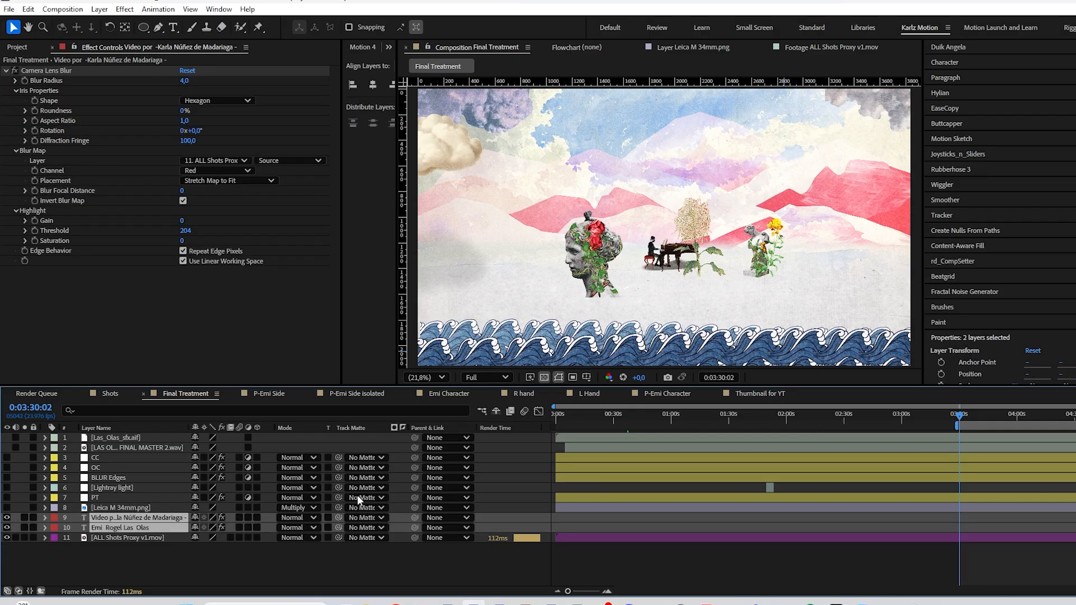
- View the two title layers at their start frame 0:04:39:00, then return the playhead to 0:03:32:20
{"action": "key", "text": "i"}
{"action": "key", "text": "shift+Page_Down"}
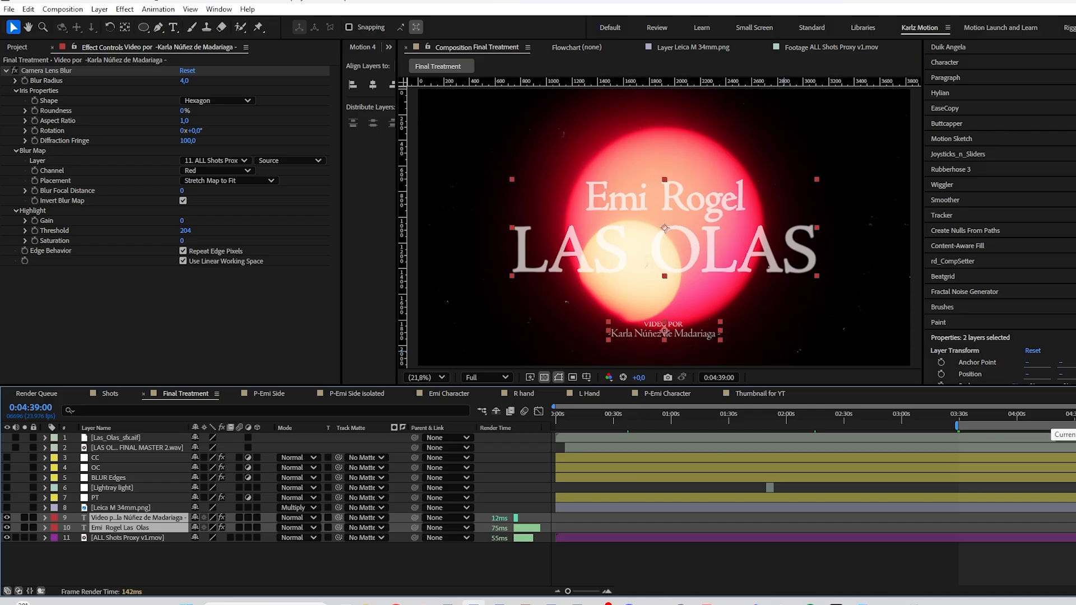
{"action": "left_click", "coordinate": [964, 416]}
- Turn on the Leica M 34mm.png Multiply layer, inspect its image on its own and return to the Final Treatment view
{"action": "left_click", "coordinate": [109, 508]}
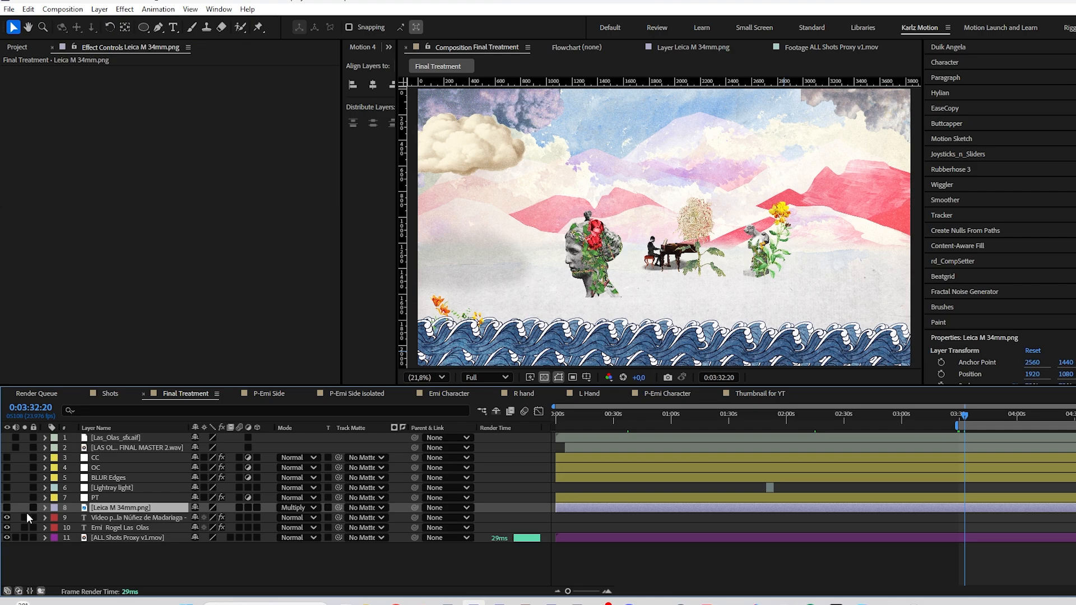
{"action": "left_click", "coordinate": [8, 508]}
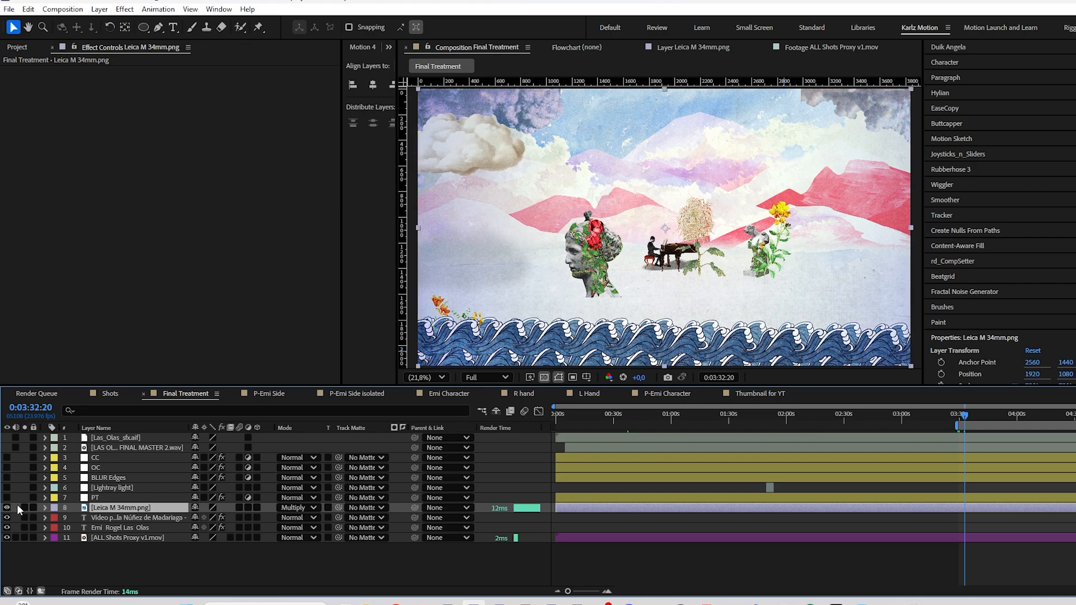
{"action": "double_click", "coordinate": [105, 507]}
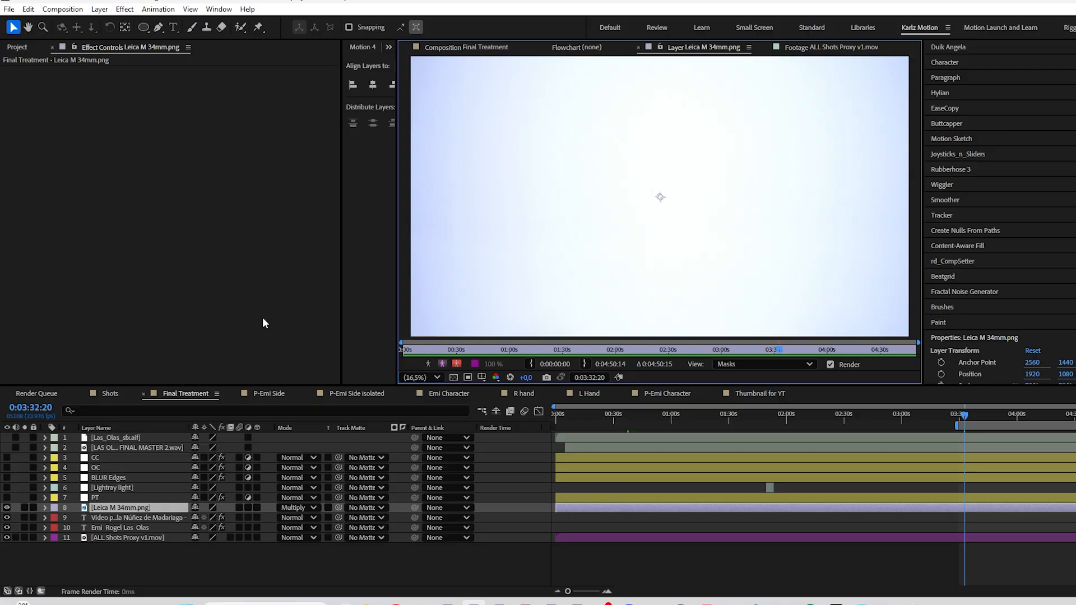
{"action": "left_click", "coordinate": [459, 48]}
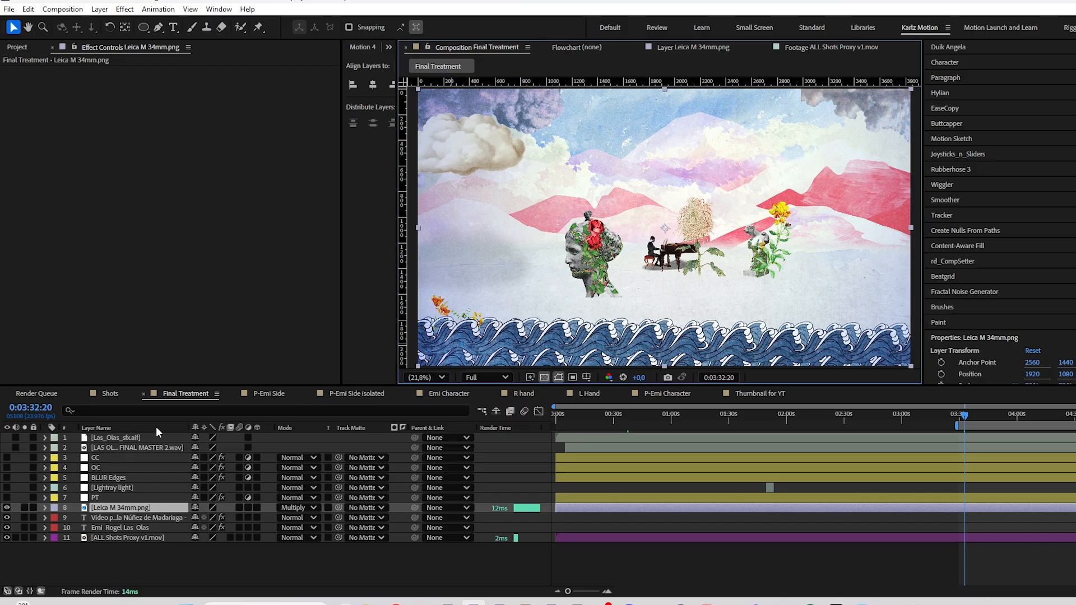
- Turn on the PT adjustment layer, show its Posterize Time effect and check the Shots composition before returning to Final Treatment
{"action": "left_click", "coordinate": [7, 497]}
{"action": "left_click", "coordinate": [96, 498]}
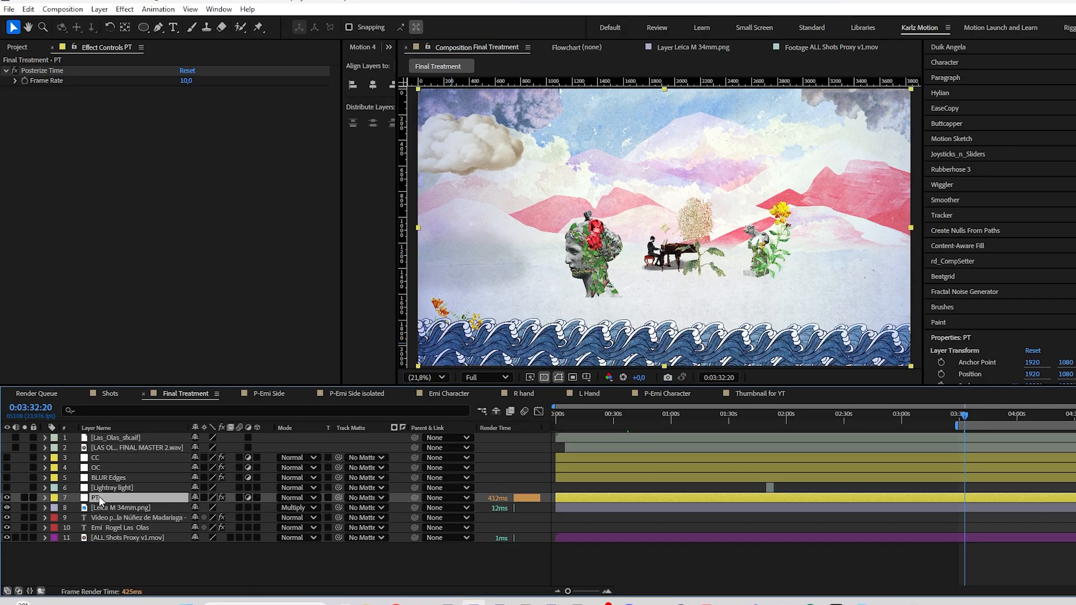
{"action": "left_click", "coordinate": [46, 70]}
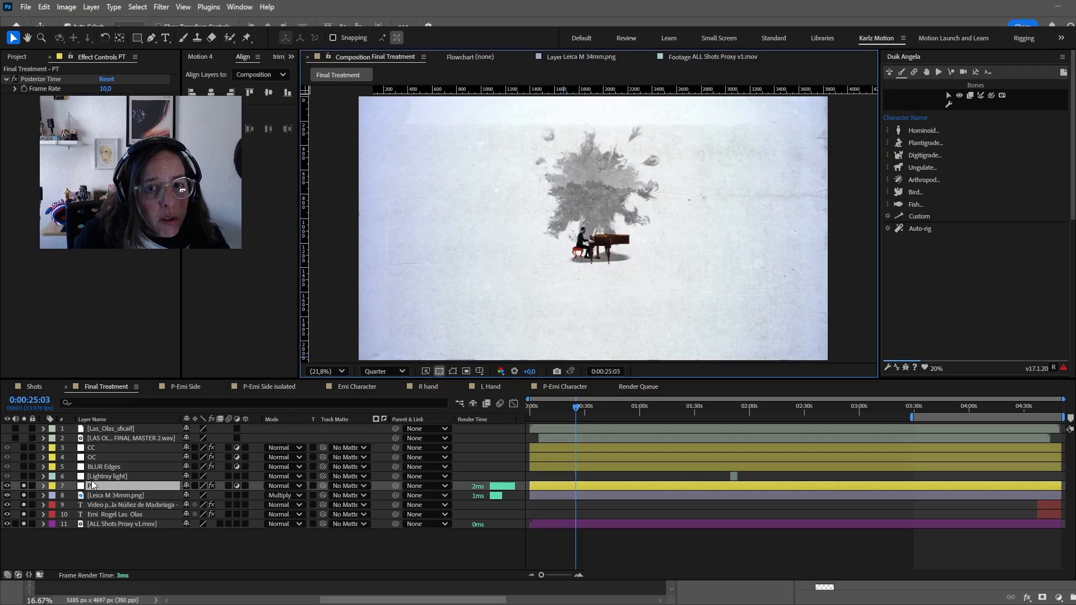
{"action": "left_click", "coordinate": [34, 387]}
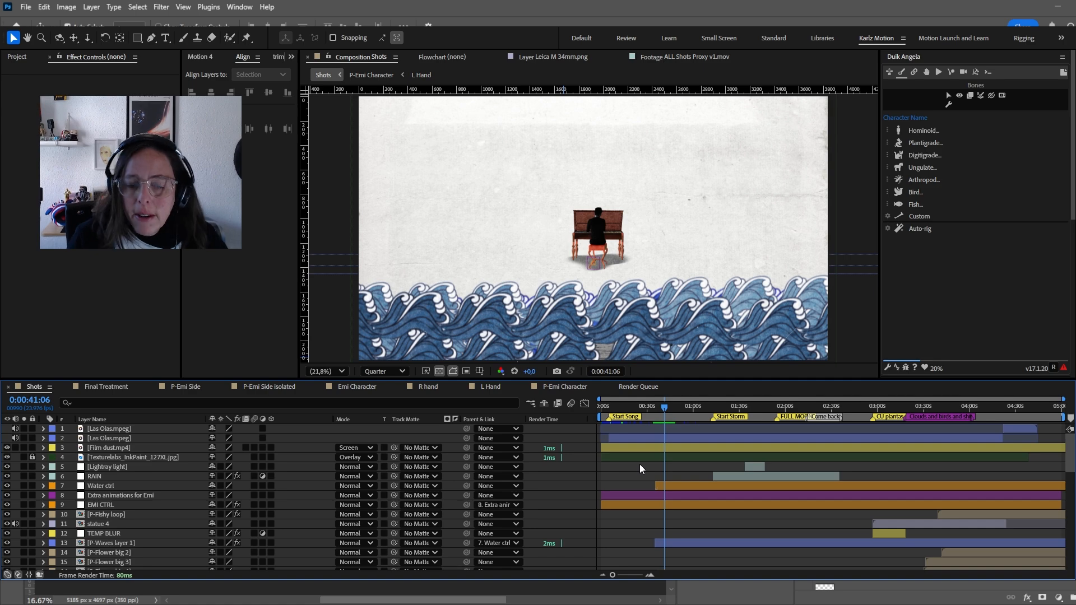
{"action": "left_click", "coordinate": [107, 384]}
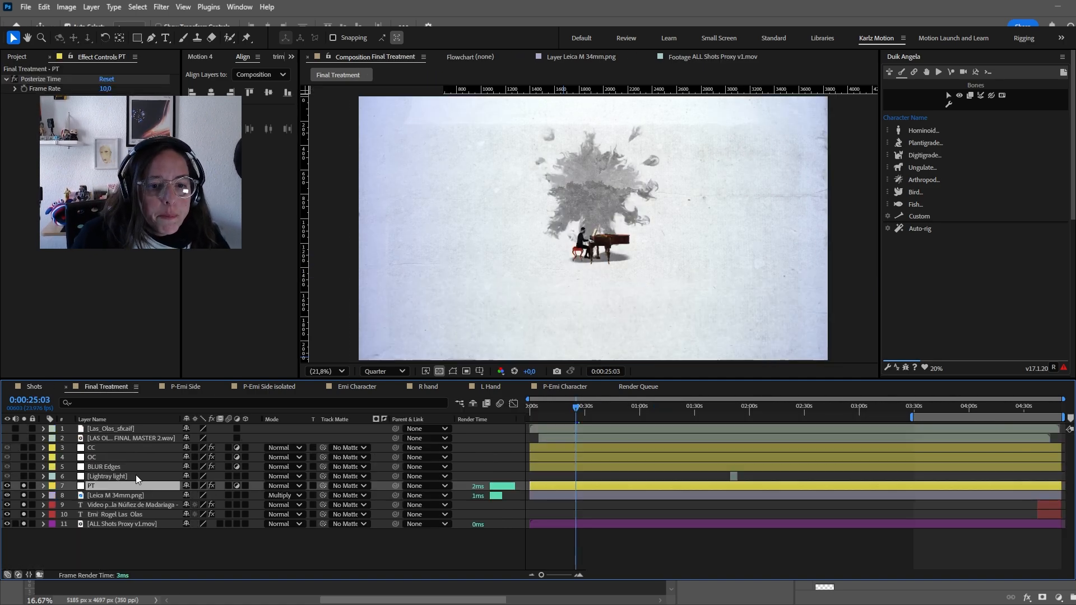
- Turn on the BLUR Edges adjustment layer and select its Camera Lens Blur effect
{"action": "left_click", "coordinate": [120, 476]}
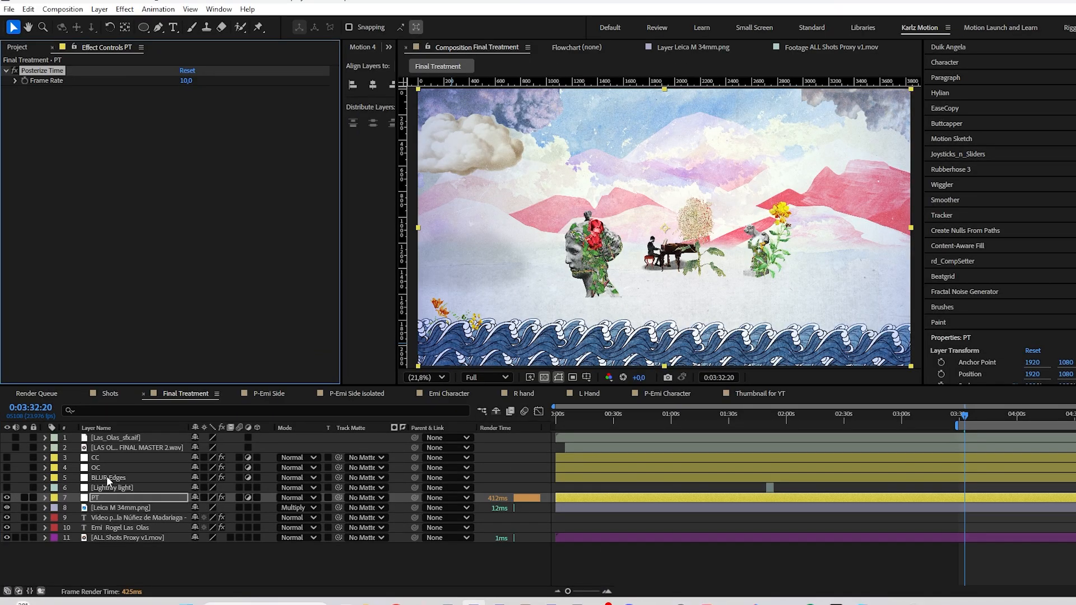
{"action": "left_click", "coordinate": [107, 477]}
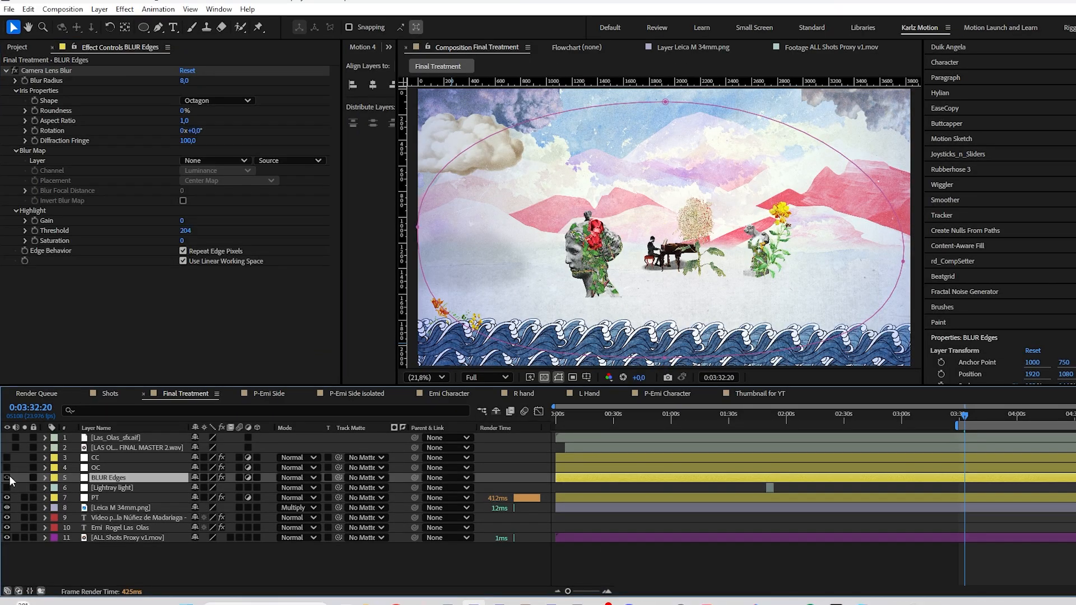
{"action": "left_click", "coordinate": [7, 478]}
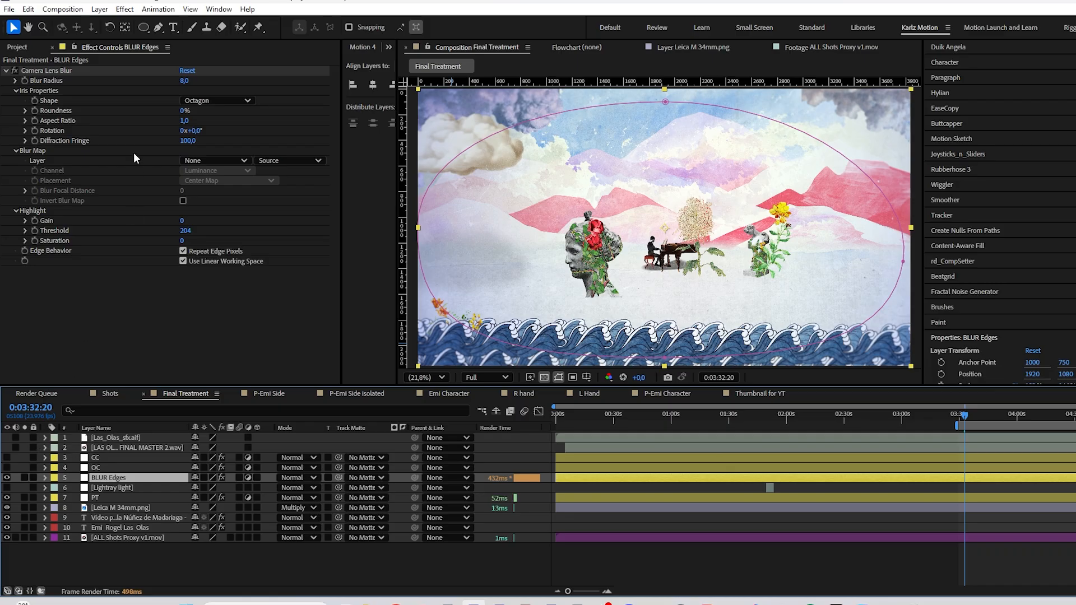
{"action": "left_click", "coordinate": [78, 70]}
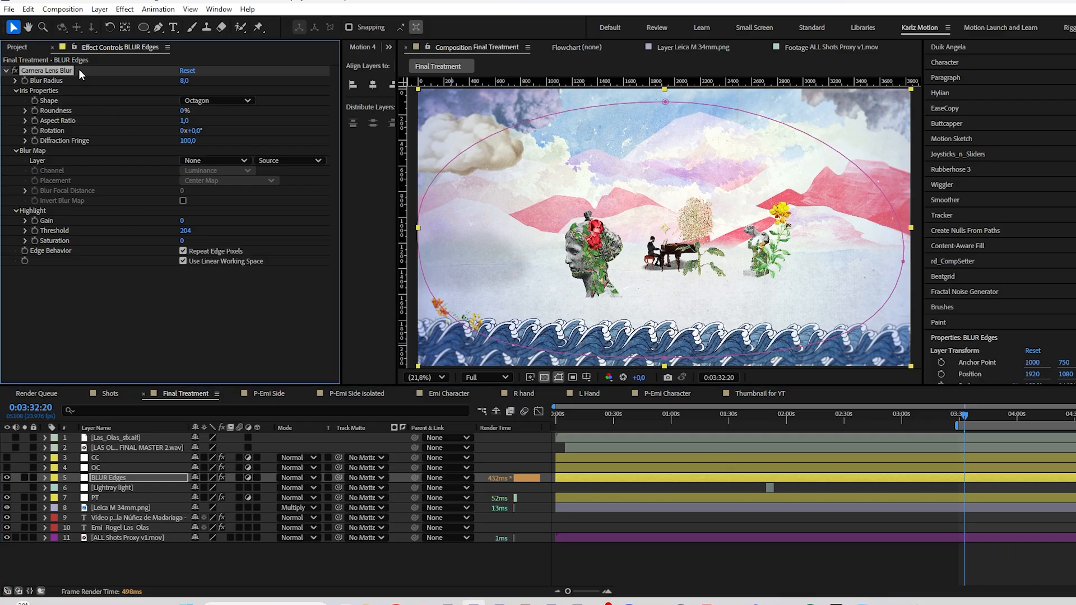
- Reveal the subtractive Mask 1 of the BLUR Edges layer and view the whole mask outline around the frame
{"action": "left_click", "coordinate": [110, 478]}
{"action": "key", "text": "m"}
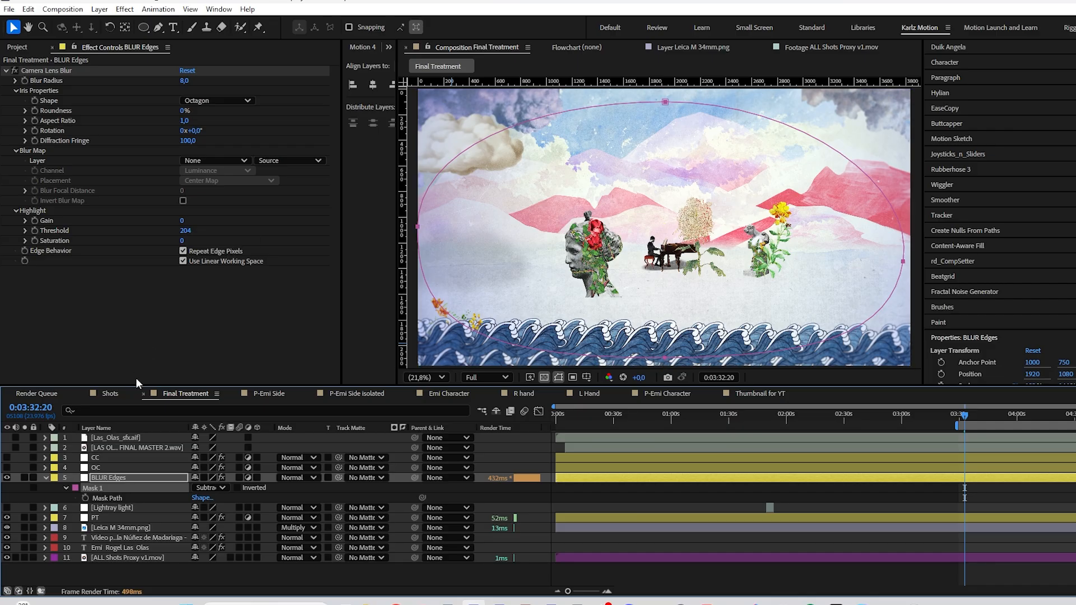
{"action": "left_click", "coordinate": [16, 70]}
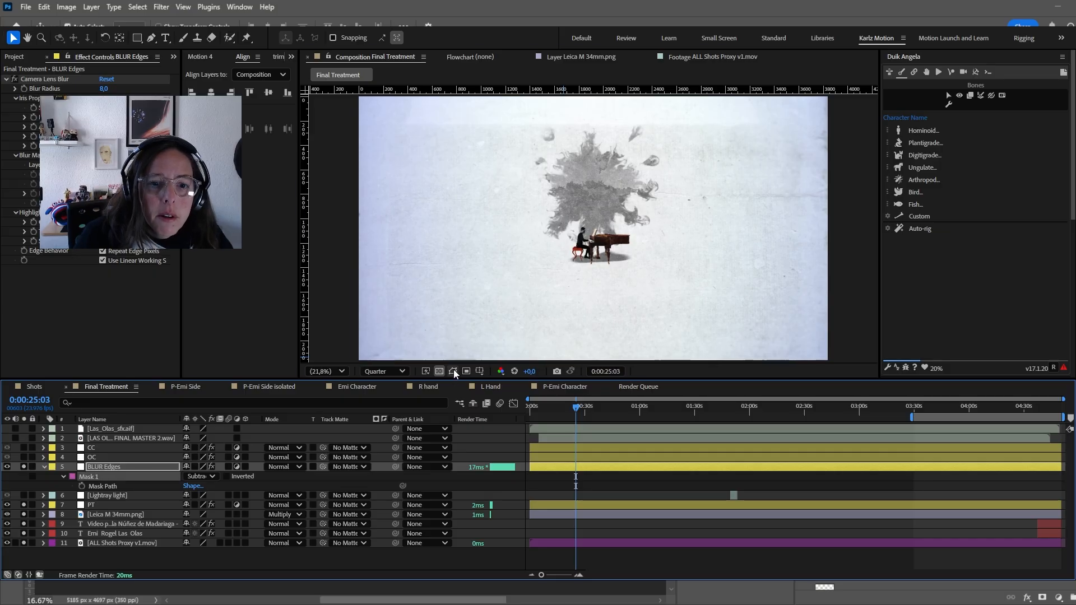
{"action": "scroll", "coordinate": [482, 228], "scroll_direction": "down", "scroll_amount": 1}
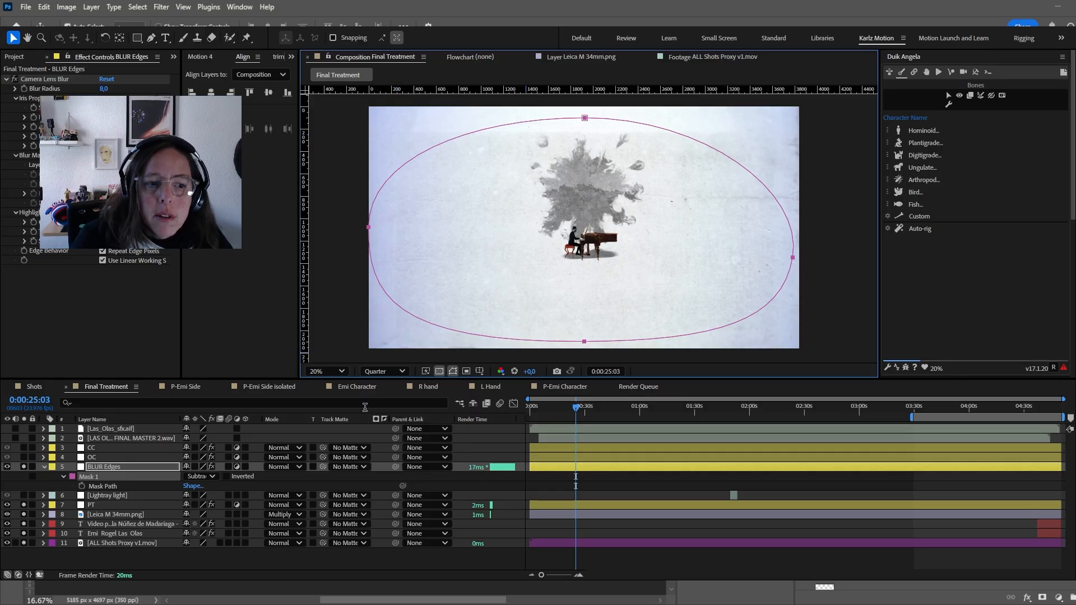
- Compare the image at 0:03:35:22 with and without the BLUR Edges layer, and check its Camera Lens Blur on and off
{"action": "left_click", "coordinate": [924, 407]}
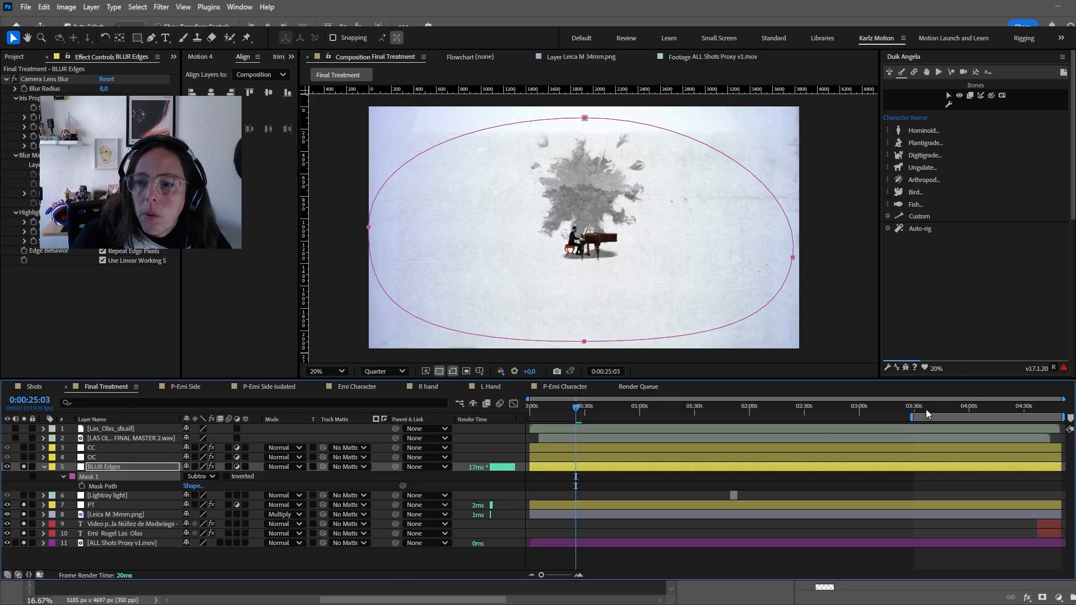
{"action": "left_click", "coordinate": [778, 485]}
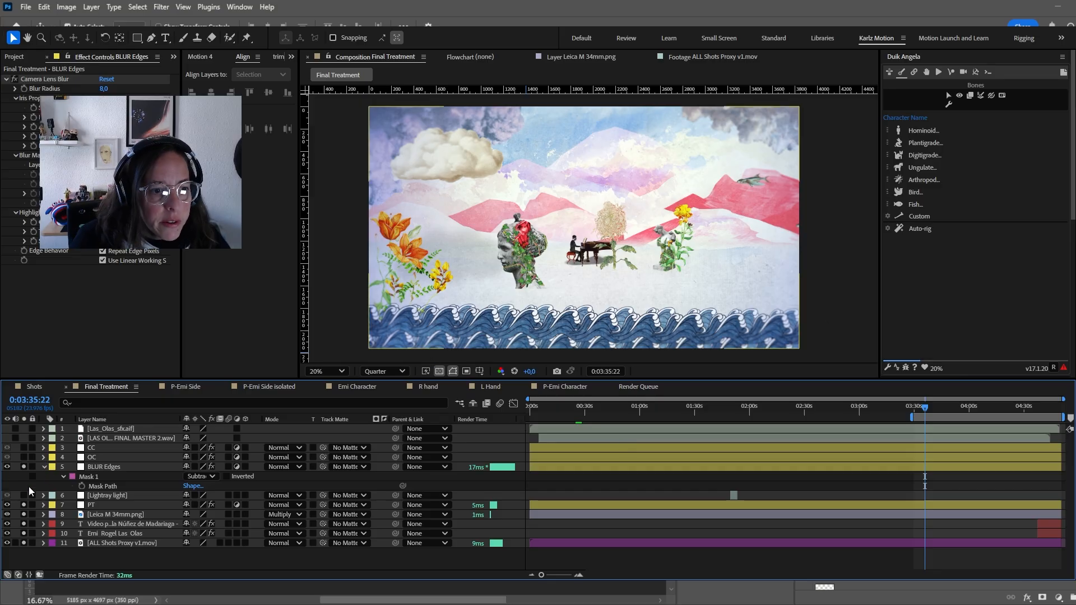
{"action": "left_click", "coordinate": [24, 467]}
{"action": "left_click", "coordinate": [24, 467]}
{"action": "left_click", "coordinate": [23, 467]}
{"action": "left_click", "coordinate": [24, 467]}
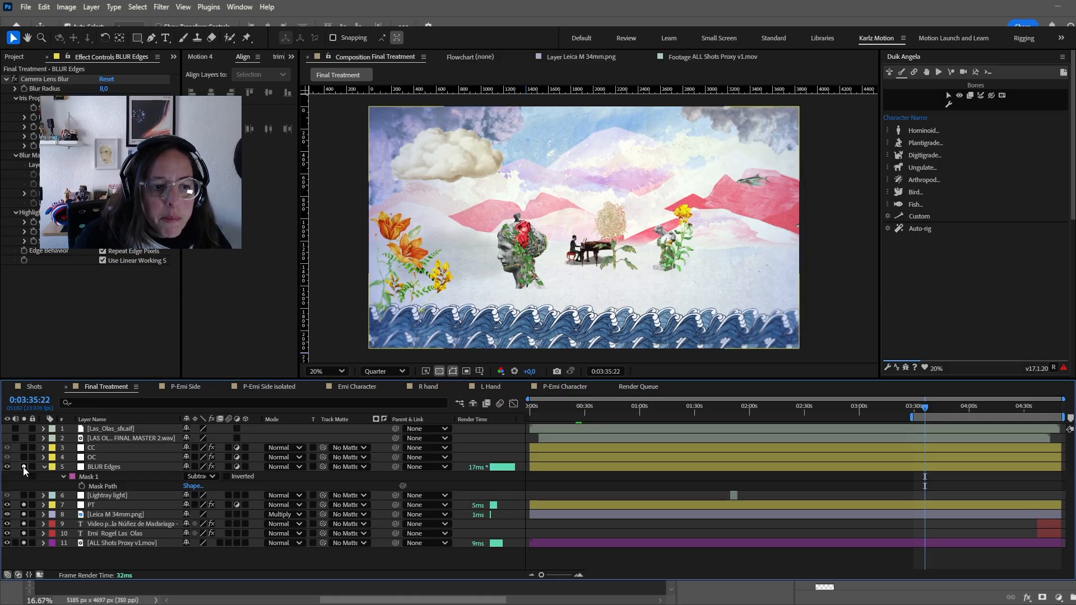
{"action": "left_click", "coordinate": [23, 466]}
{"action": "left_click", "coordinate": [23, 467]}
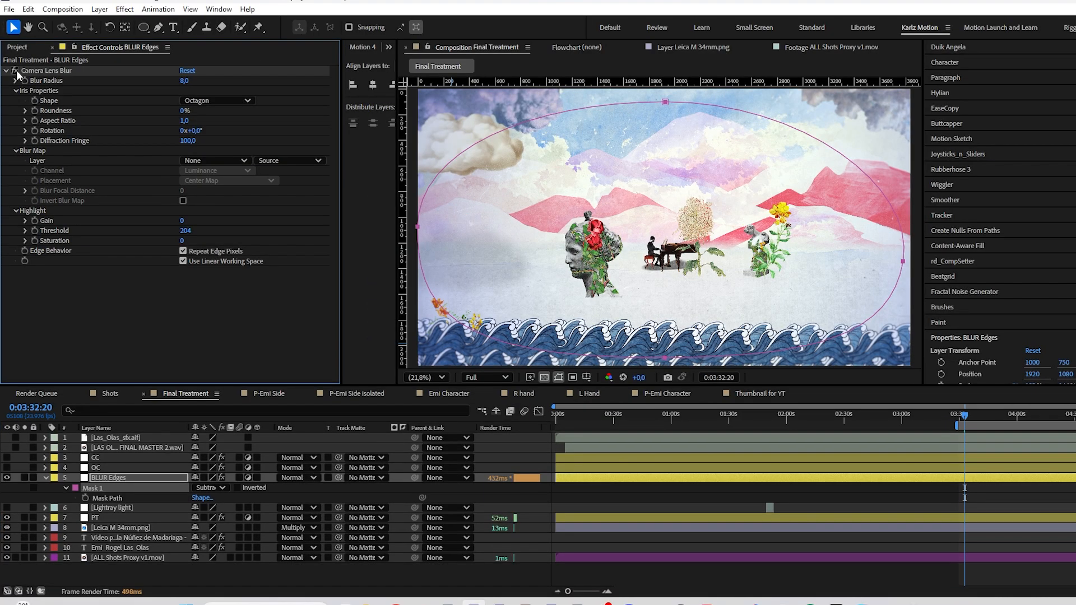
{"action": "left_click", "coordinate": [15, 70]}
{"action": "left_click", "coordinate": [15, 70]}
- Turn on the OC adjustment layer and compare its Optics Compensation effect on, off and without Reverse Lens Distortion
{"action": "left_click", "coordinate": [7, 468]}
{"action": "left_click", "coordinate": [99, 468]}
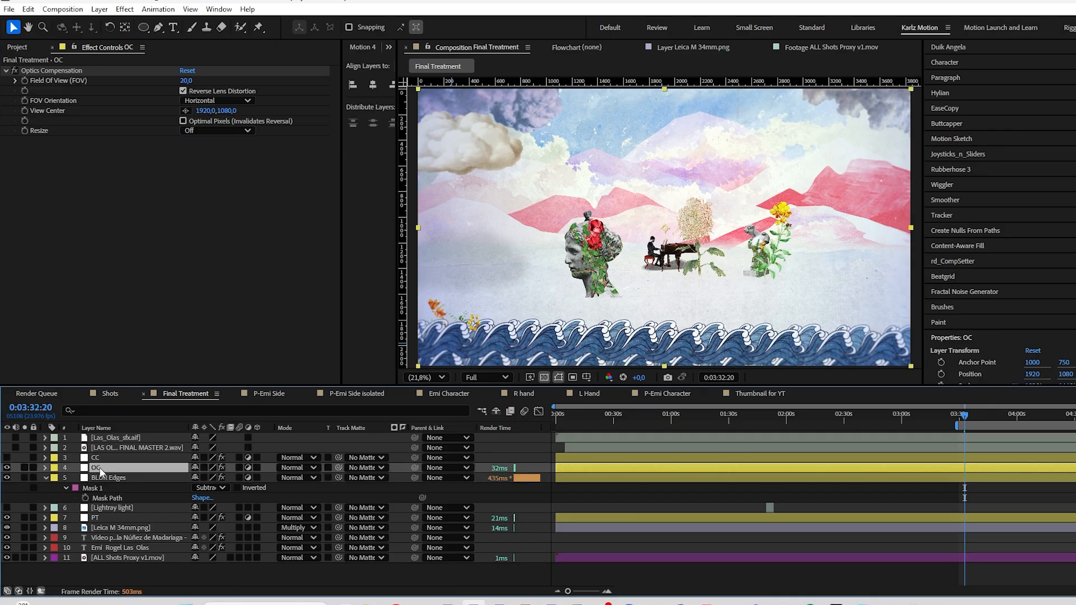
{"action": "left_click", "coordinate": [62, 69]}
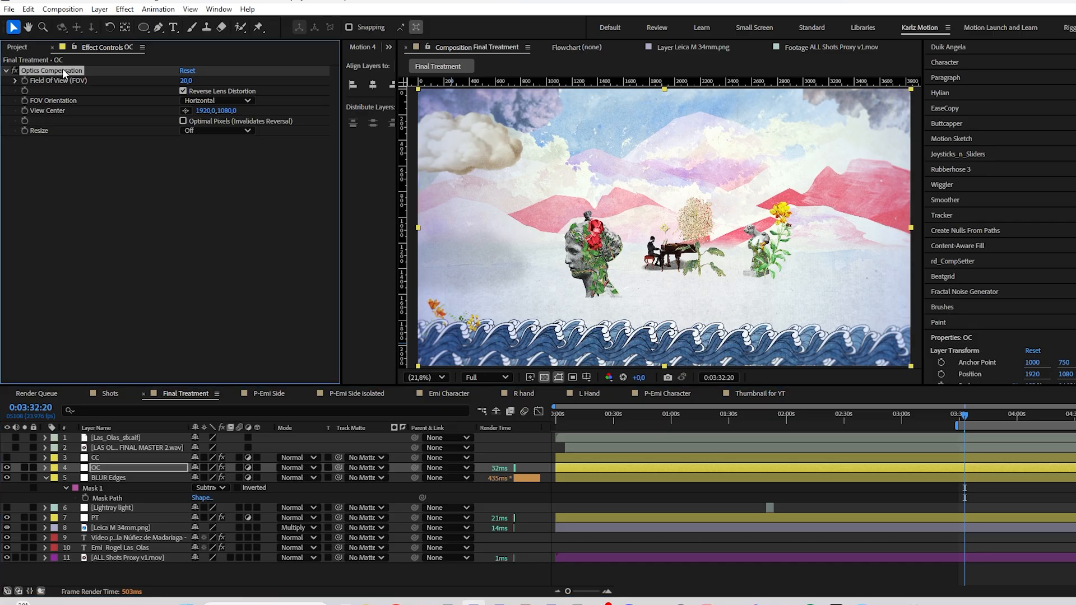
{"action": "left_click", "coordinate": [15, 70]}
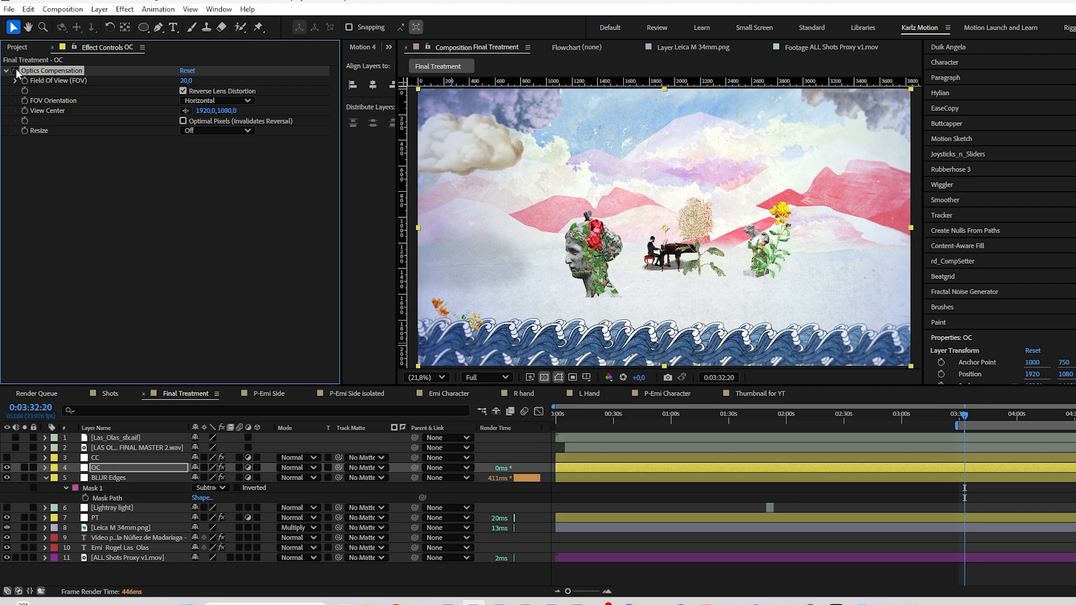
{"action": "left_click", "coordinate": [15, 70]}
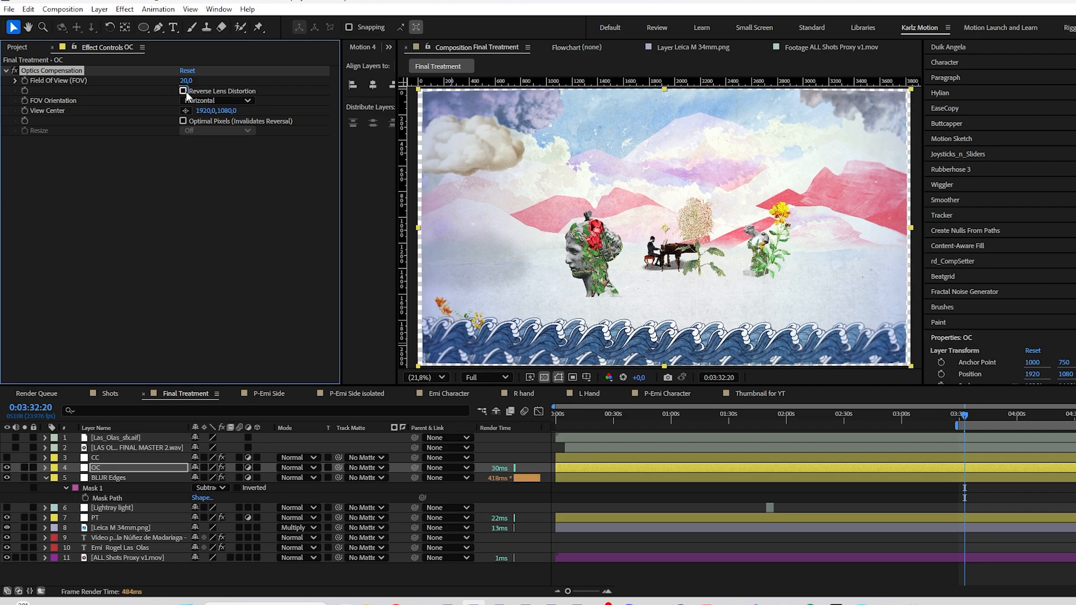
{"action": "left_click", "coordinate": [17, 70]}
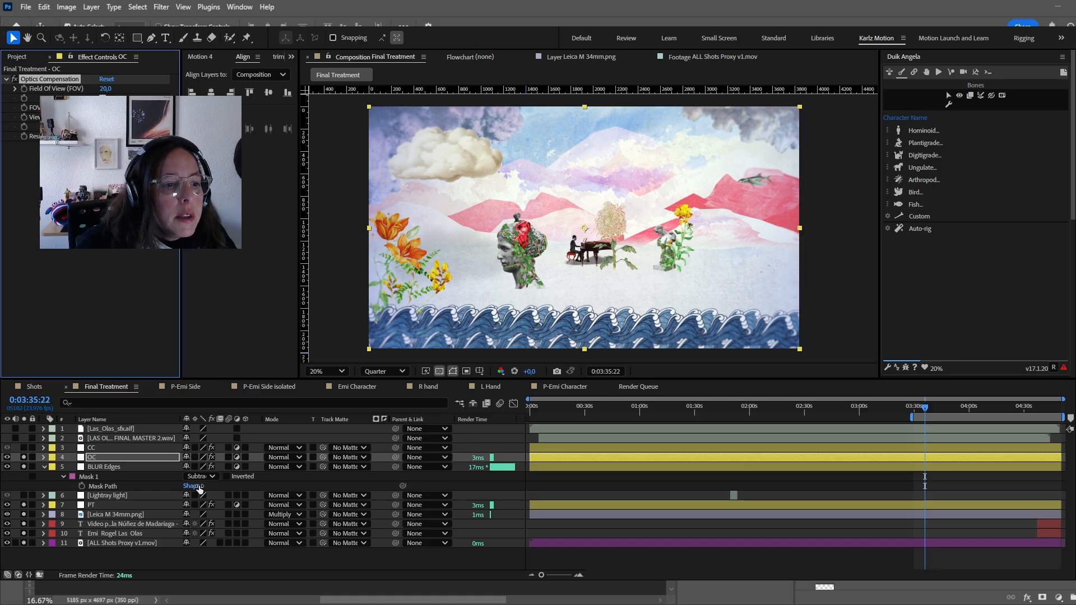
- Include the CC adjustment layer in the visible look, review its Curves and collapse its effects
{"action": "left_click", "coordinate": [106, 447]}
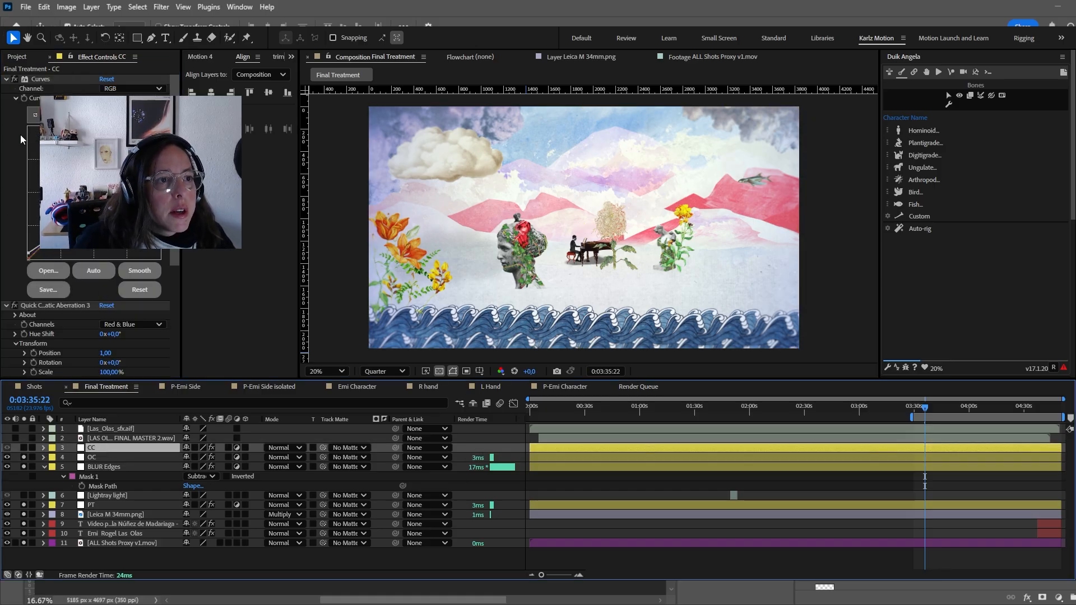
{"action": "left_click", "coordinate": [23, 447]}
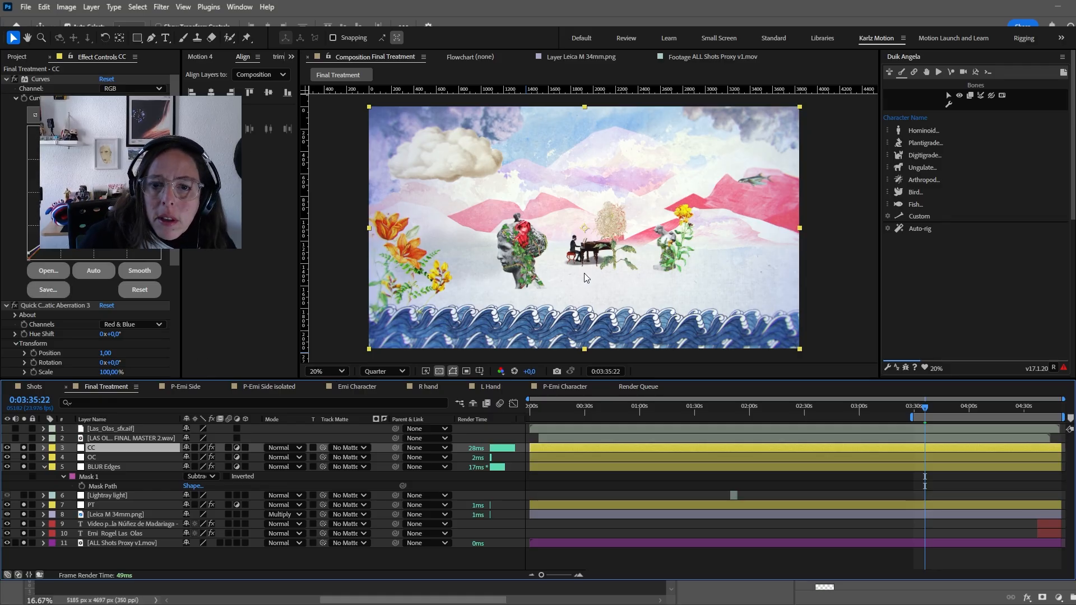
{"action": "left_click", "coordinate": [5, 80]}
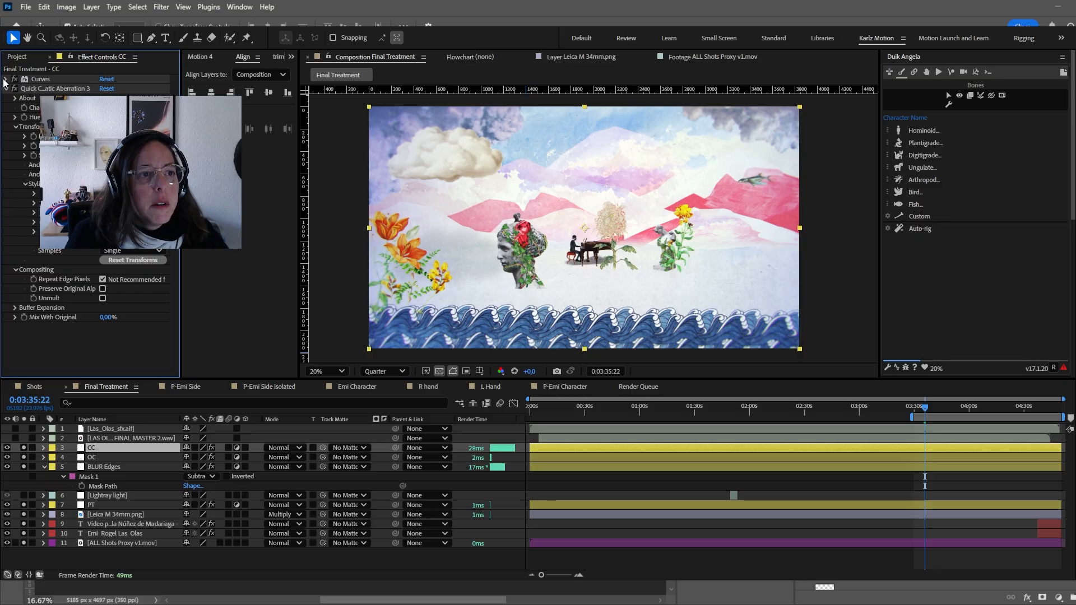
{"action": "left_click", "coordinate": [5, 89]}
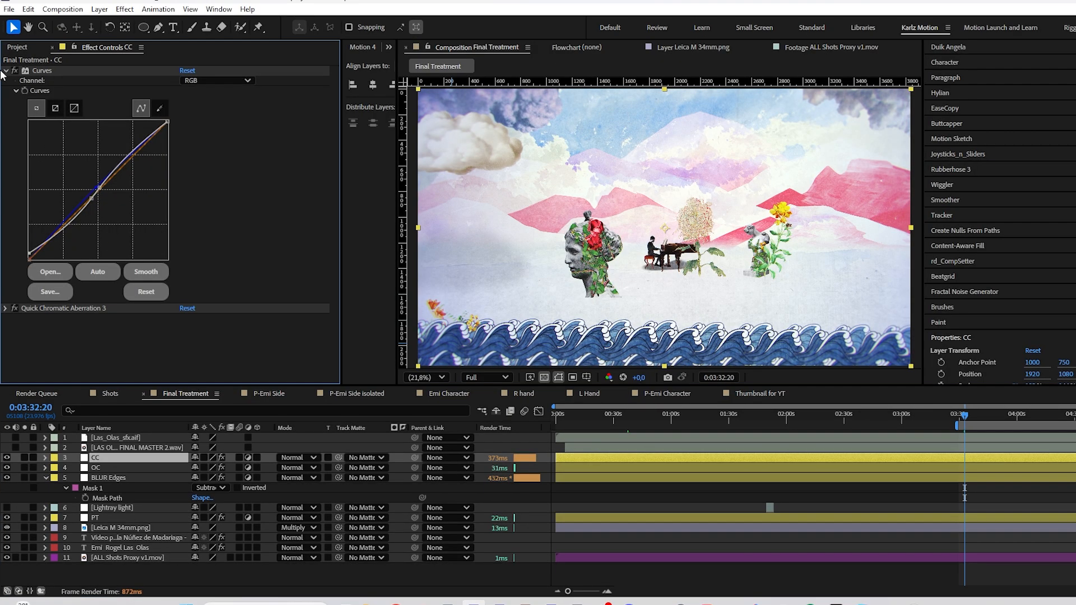
{"action": "left_click", "coordinate": [5, 71]}
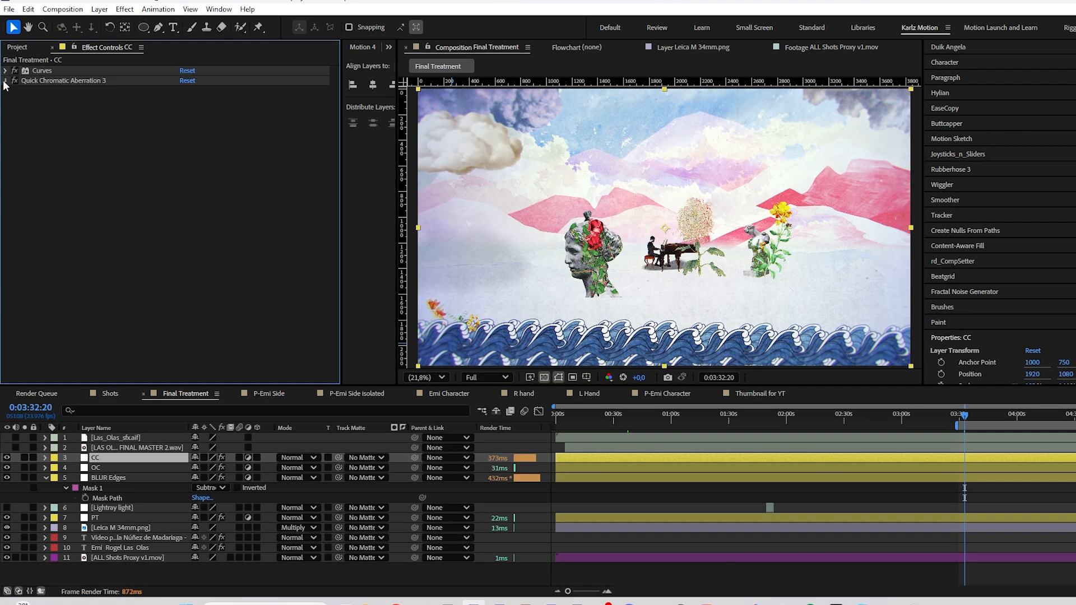
- Compare the orange flowers at 100% with and without Quick Chromatic Aberration 3 on CC, then show the effect's settings
{"action": "left_click", "coordinate": [5, 80]}
{"action": "left_click", "coordinate": [46, 80]}
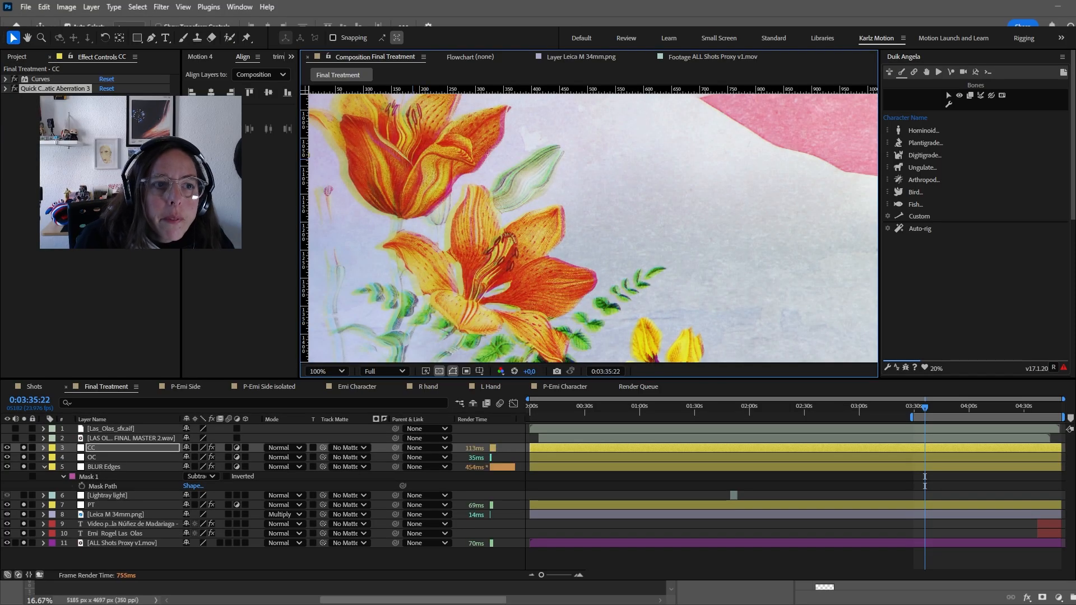
{"action": "left_click", "coordinate": [15, 90]}
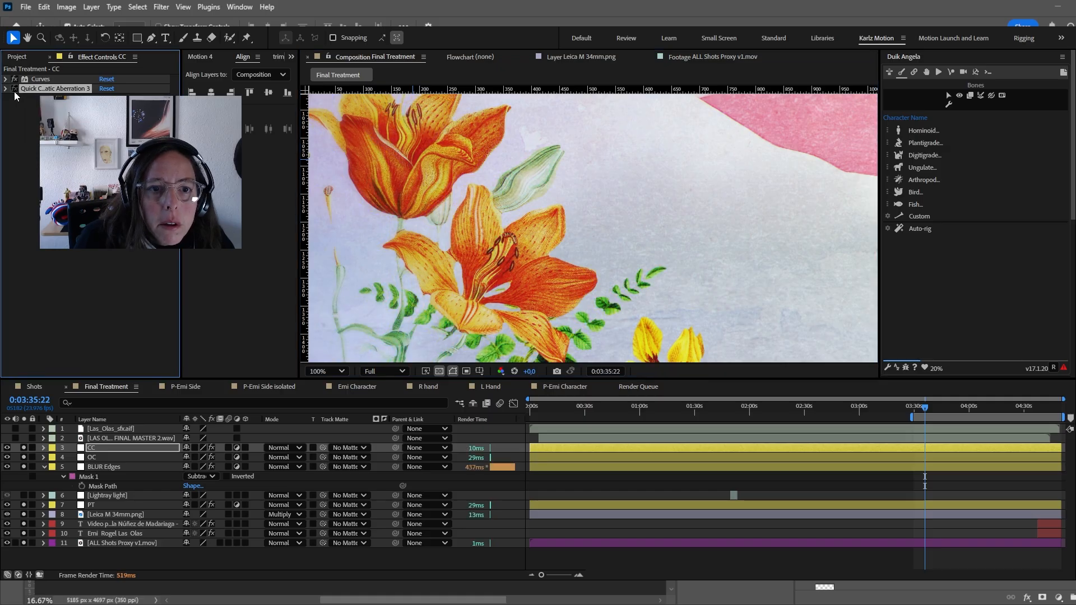
{"action": "left_click", "coordinate": [15, 90]}
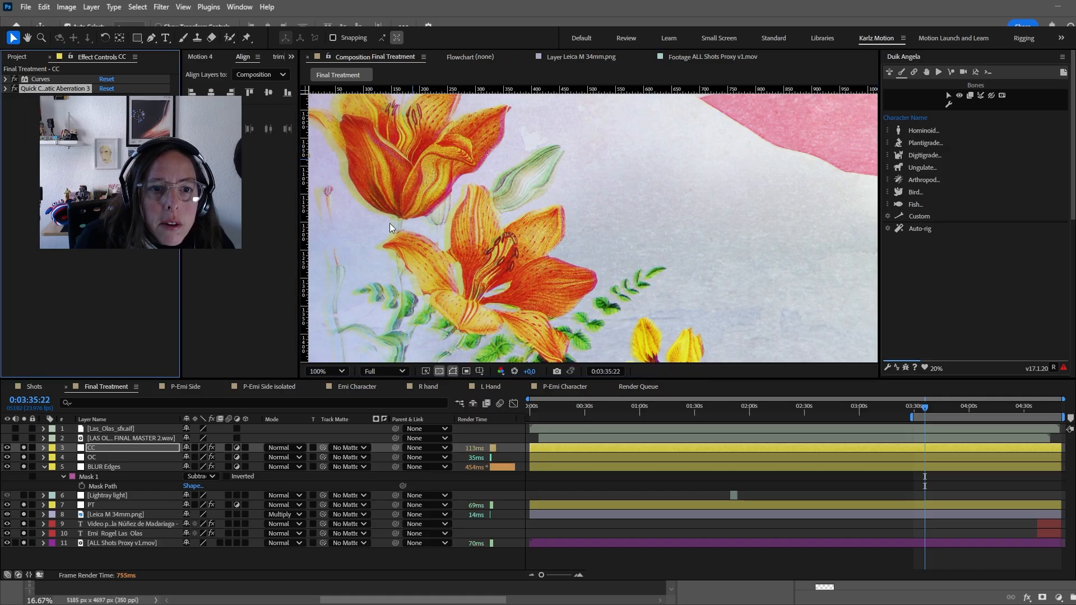
{"action": "scroll", "coordinate": [470, 221], "scroll_direction": "down", "scroll_amount": 1}
{"action": "scroll", "coordinate": [415, 201], "scroll_direction": "down", "scroll_amount": 1}
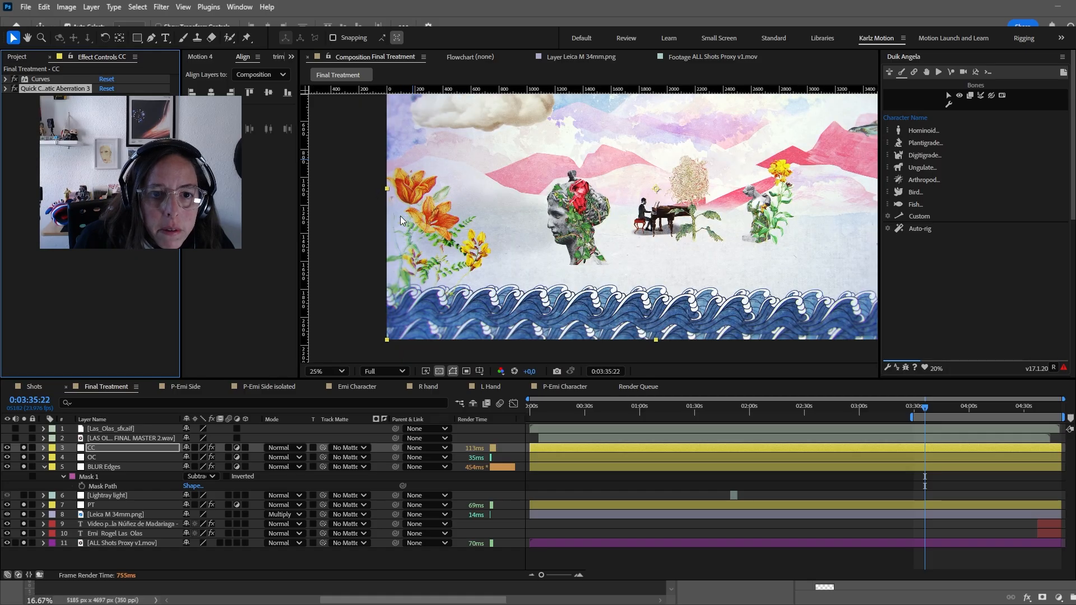
{"action": "left_click", "coordinate": [6, 89]}
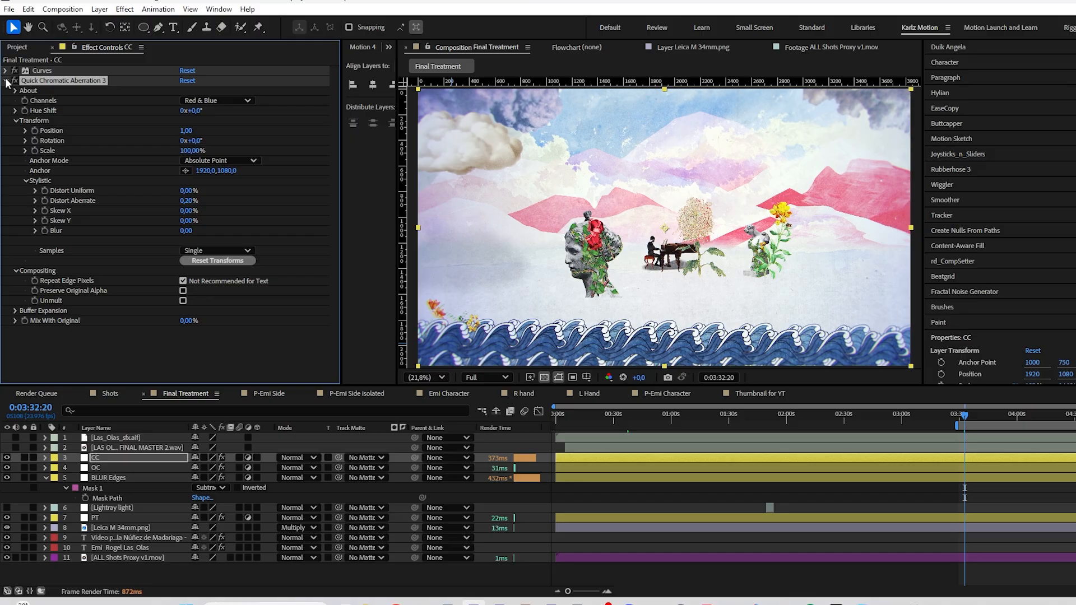
- Examine the pianist and the full frame with Quick Chromatic Aberration 3 collapsed, then show the Curves settings on CC
{"action": "left_click", "coordinate": [7, 81]}
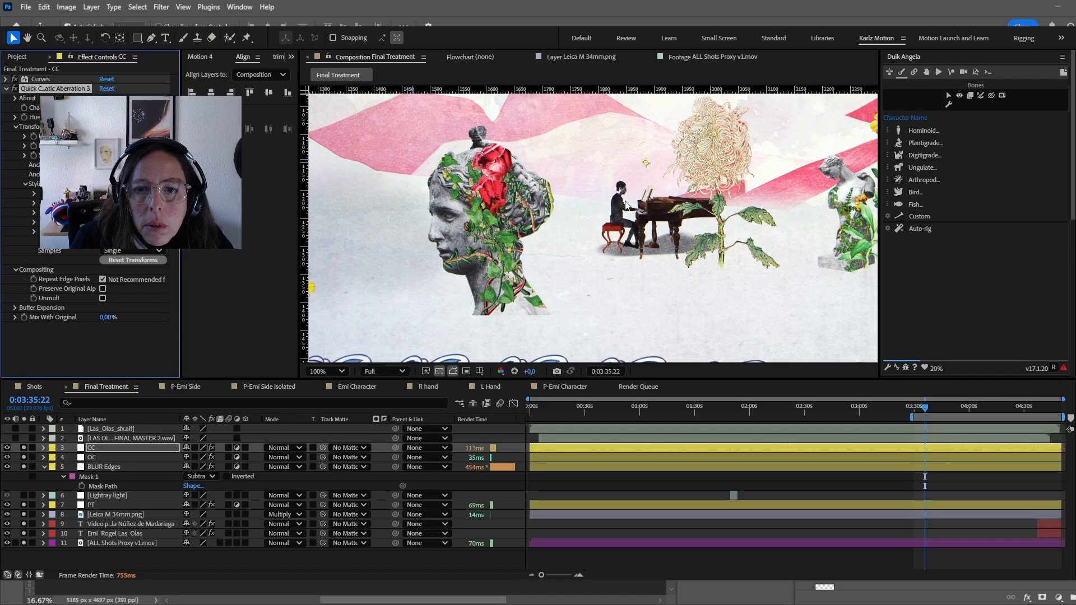
{"action": "scroll", "coordinate": [699, 169], "scroll_direction": "up", "scroll_amount": 1}
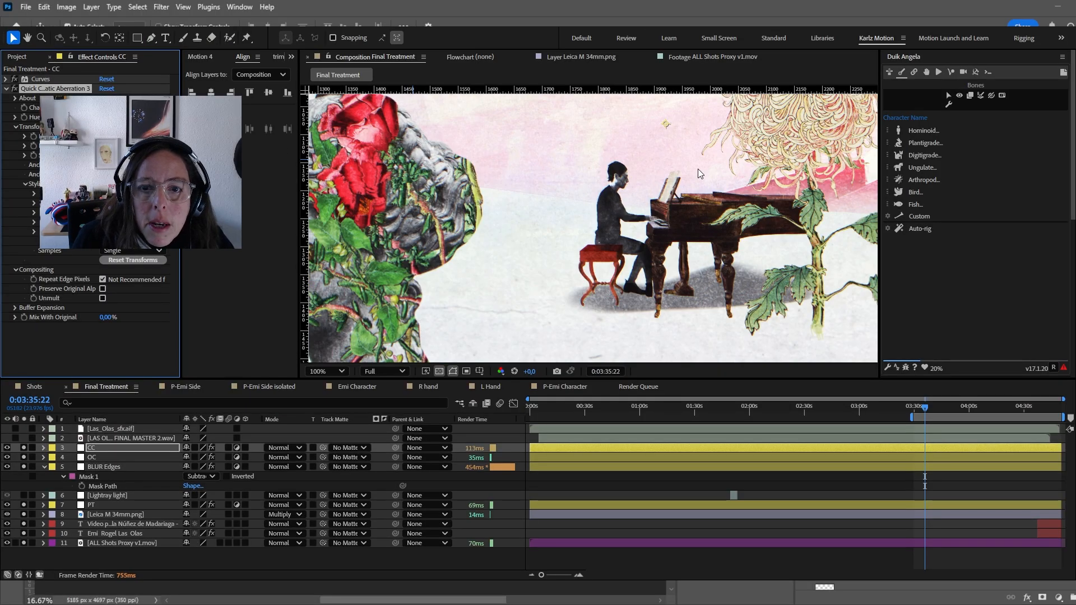
{"action": "scroll", "coordinate": [699, 169], "scroll_direction": "up", "scroll_amount": 1}
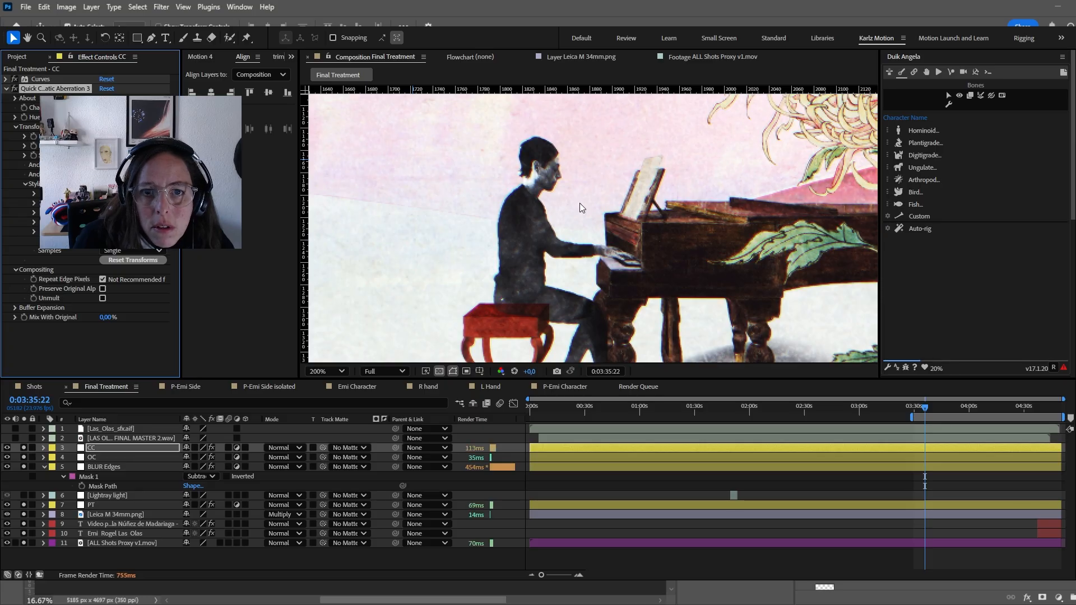
{"action": "scroll", "coordinate": [541, 176], "scroll_direction": "down", "scroll_amount": 6}
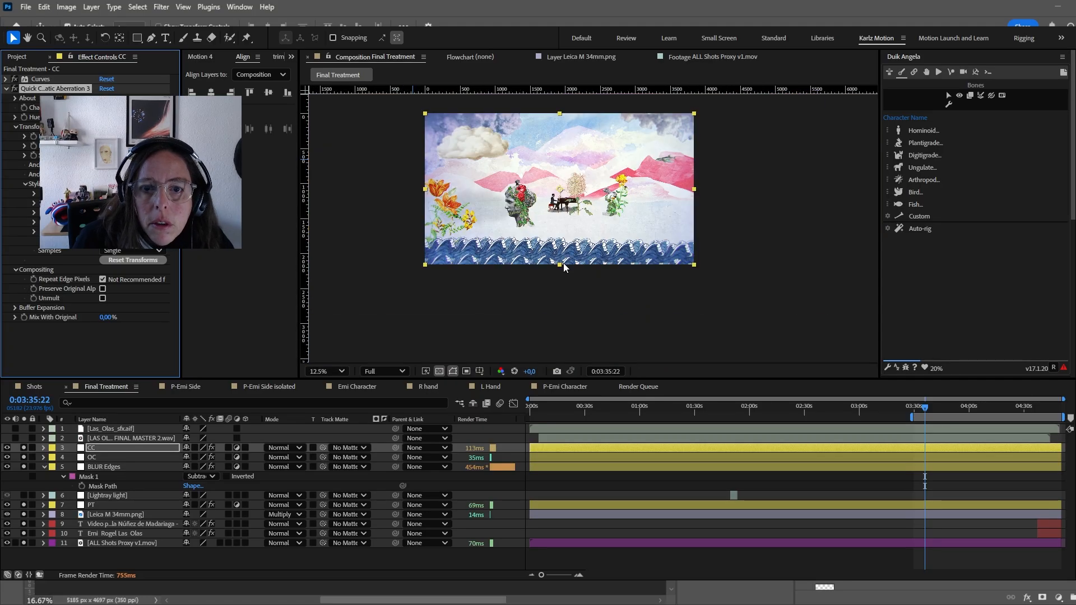
{"action": "scroll", "coordinate": [561, 183], "scroll_direction": "up", "scroll_amount": 1}
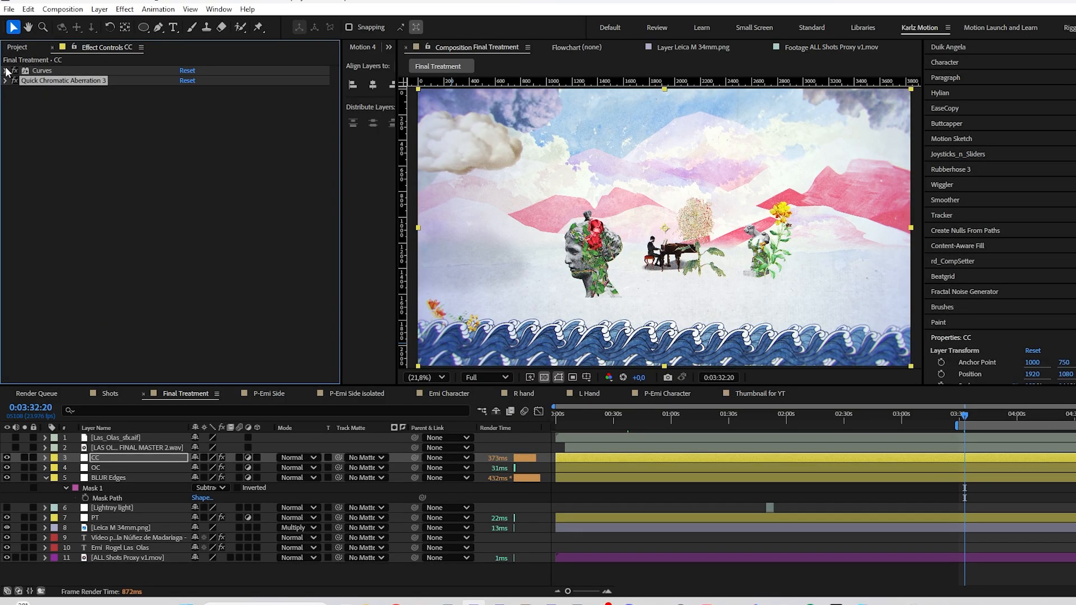
{"action": "left_click", "coordinate": [6, 71]}
{"action": "left_click", "coordinate": [39, 72]}
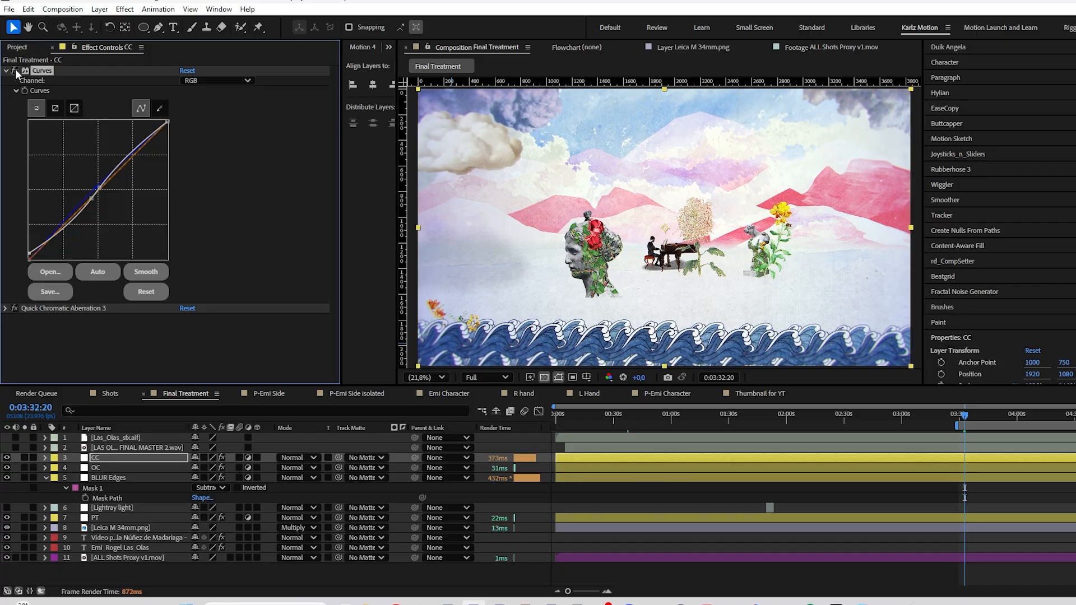
- Clear the layer selection and review the treated piano shot at 0:00:36:18, both as a whole frame and closer up
{"action": "left_click", "coordinate": [599, 495]}
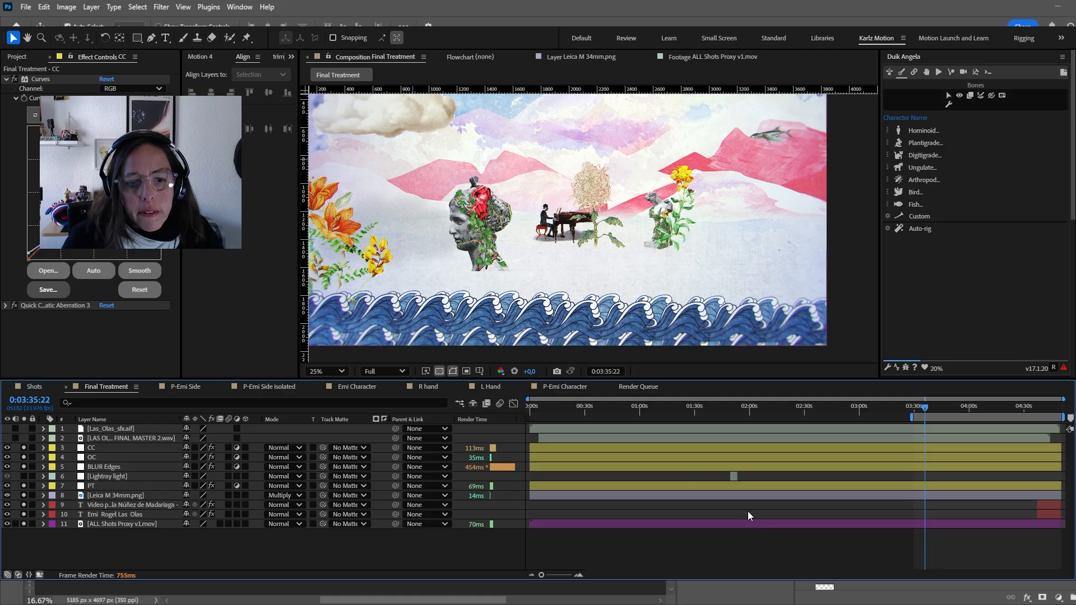
{"action": "left_click", "coordinate": [597, 407]}
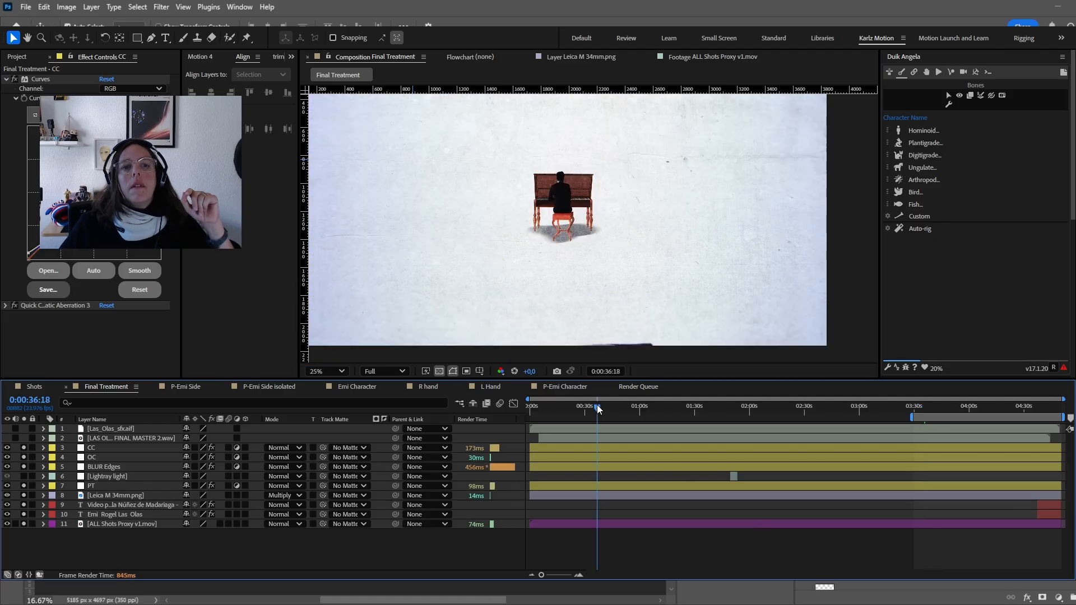
{"action": "scroll", "coordinate": [595, 272], "scroll_direction": "down", "scroll_amount": 1}
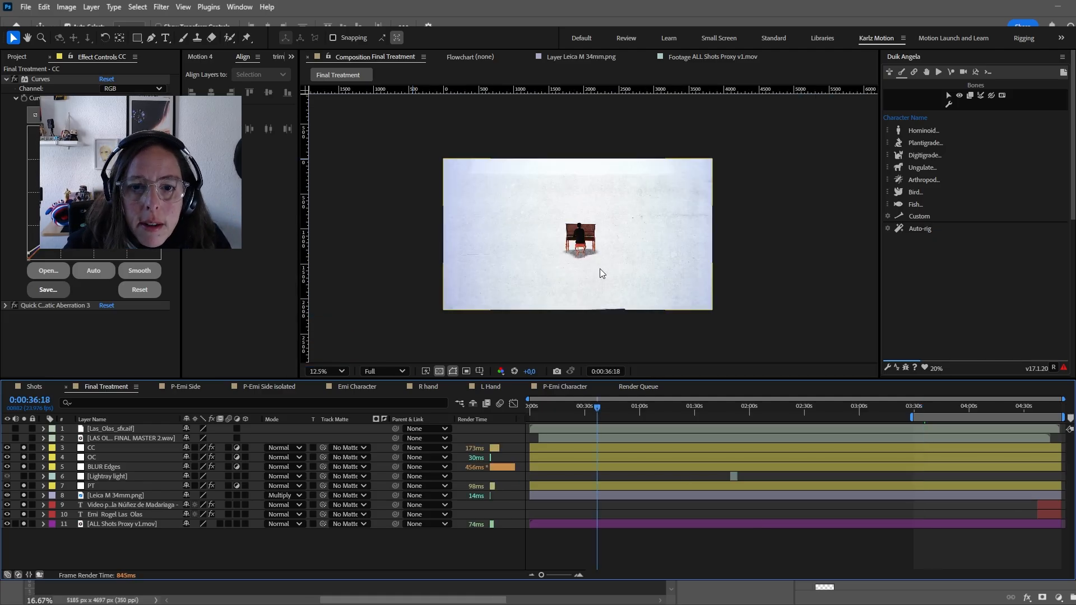
{"action": "scroll", "coordinate": [577, 249], "scroll_direction": "up", "scroll_amount": 1}
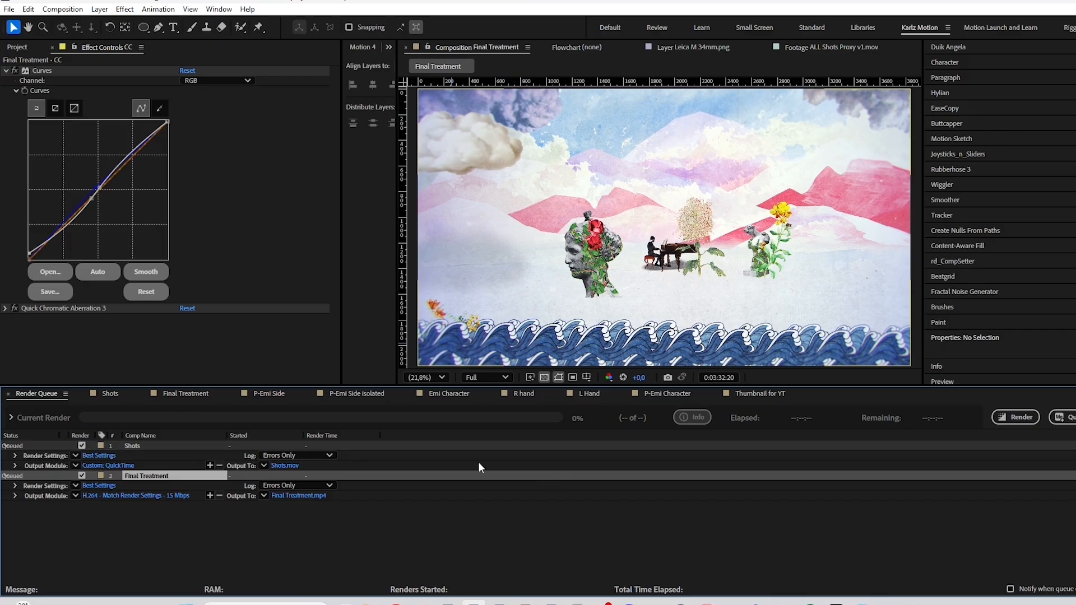
- Set Final Treatment's render output module to Quick HD, keeping QuickTime format with the Apple ProRes 422 HQ codec
{"action": "left_click", "coordinate": [77, 496]}
{"action": "left_click", "coordinate": [128, 418]}
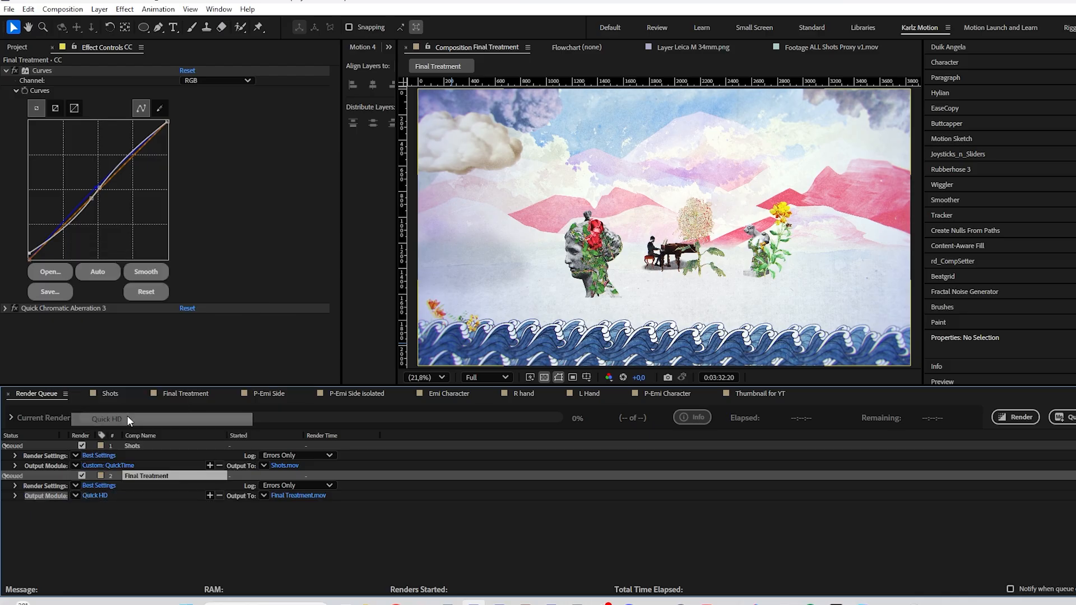
{"action": "left_click", "coordinate": [100, 496]}
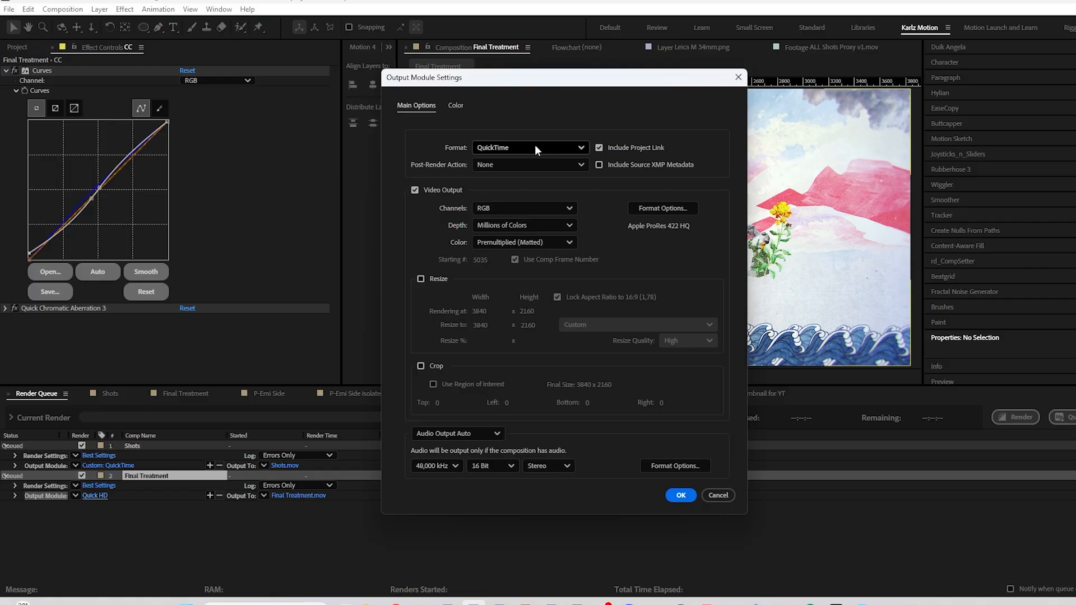
{"action": "left_click", "coordinate": [649, 206]}
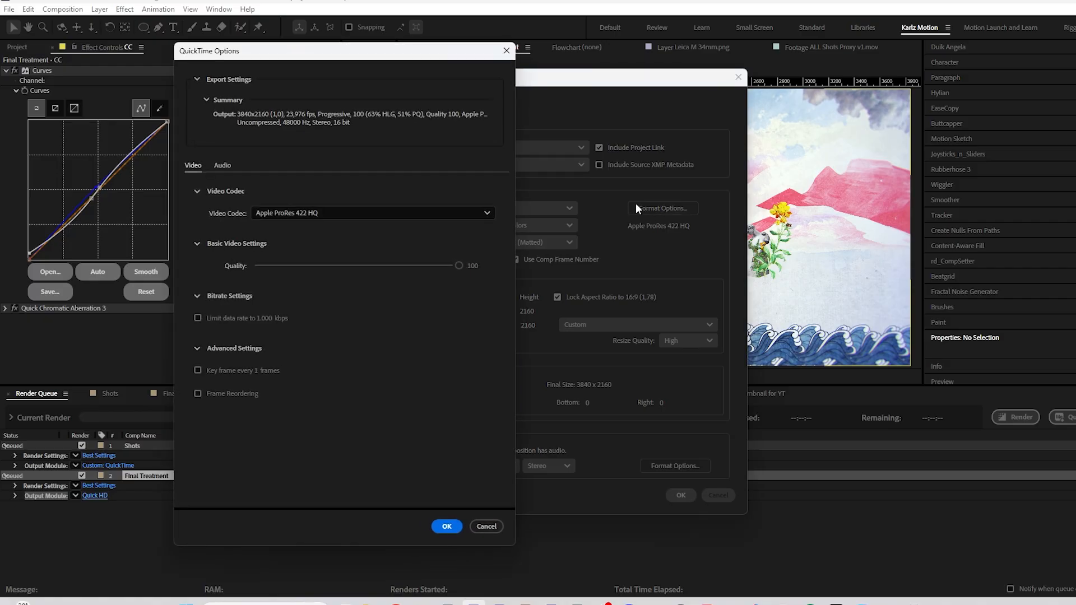
{"action": "left_click", "coordinate": [308, 214]}
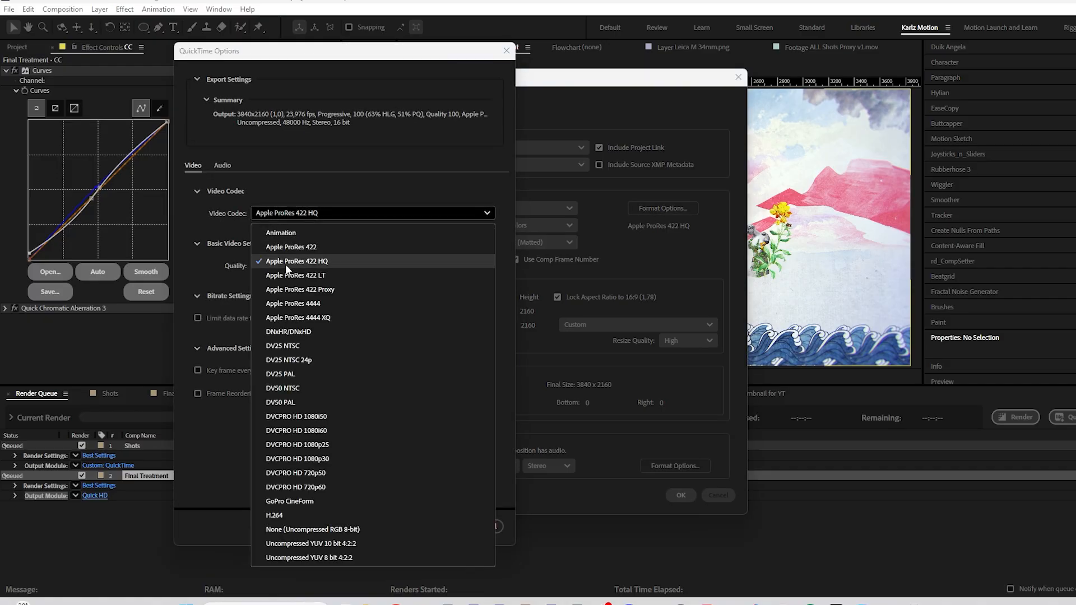
{"action": "left_click", "coordinate": [310, 262]}
{"action": "left_click", "coordinate": [447, 526]}
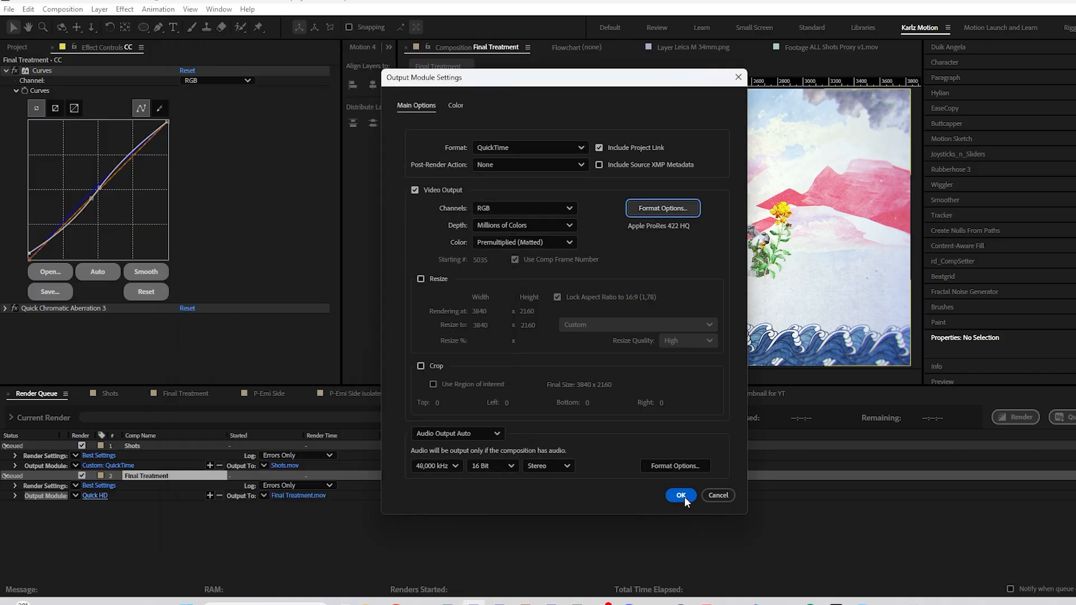
{"action": "left_click", "coordinate": [681, 496]}
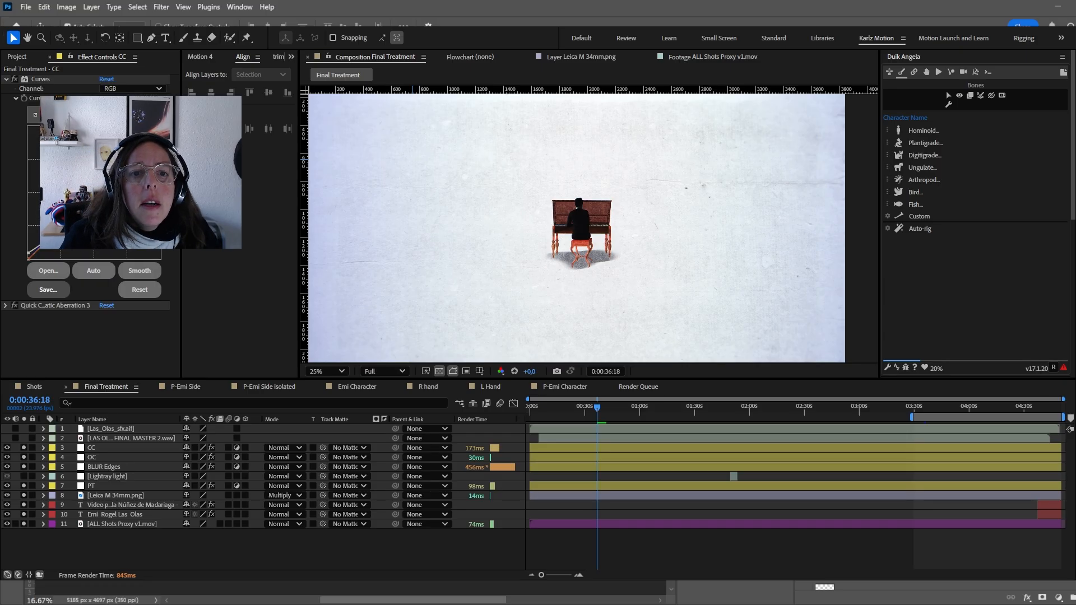
- View the treated landscape shot in Final Treatment at about 0:03:31:07
{"action": "left_click", "coordinate": [917, 412]}
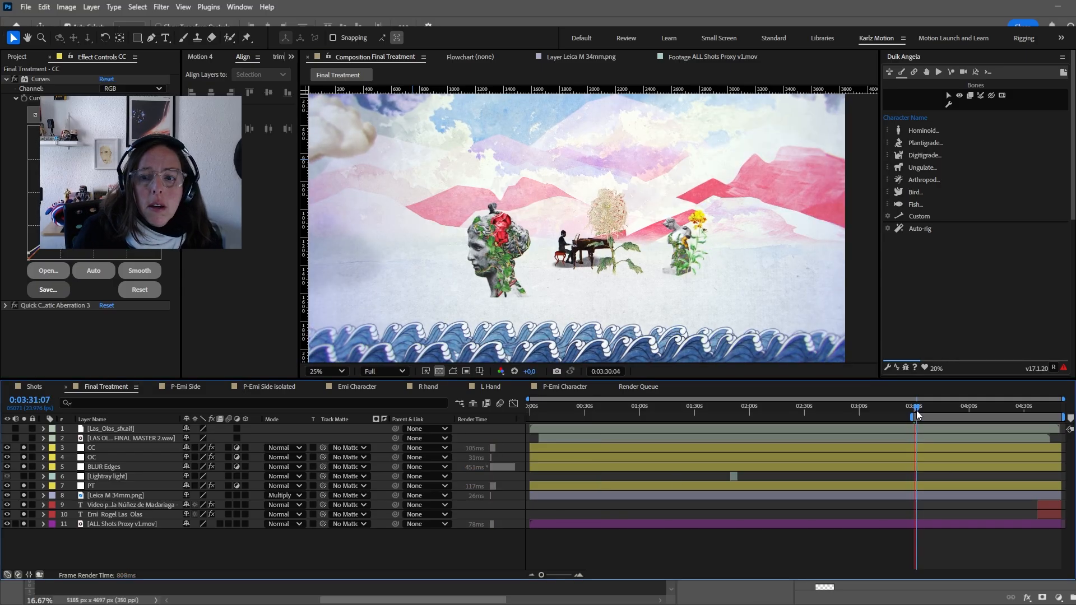